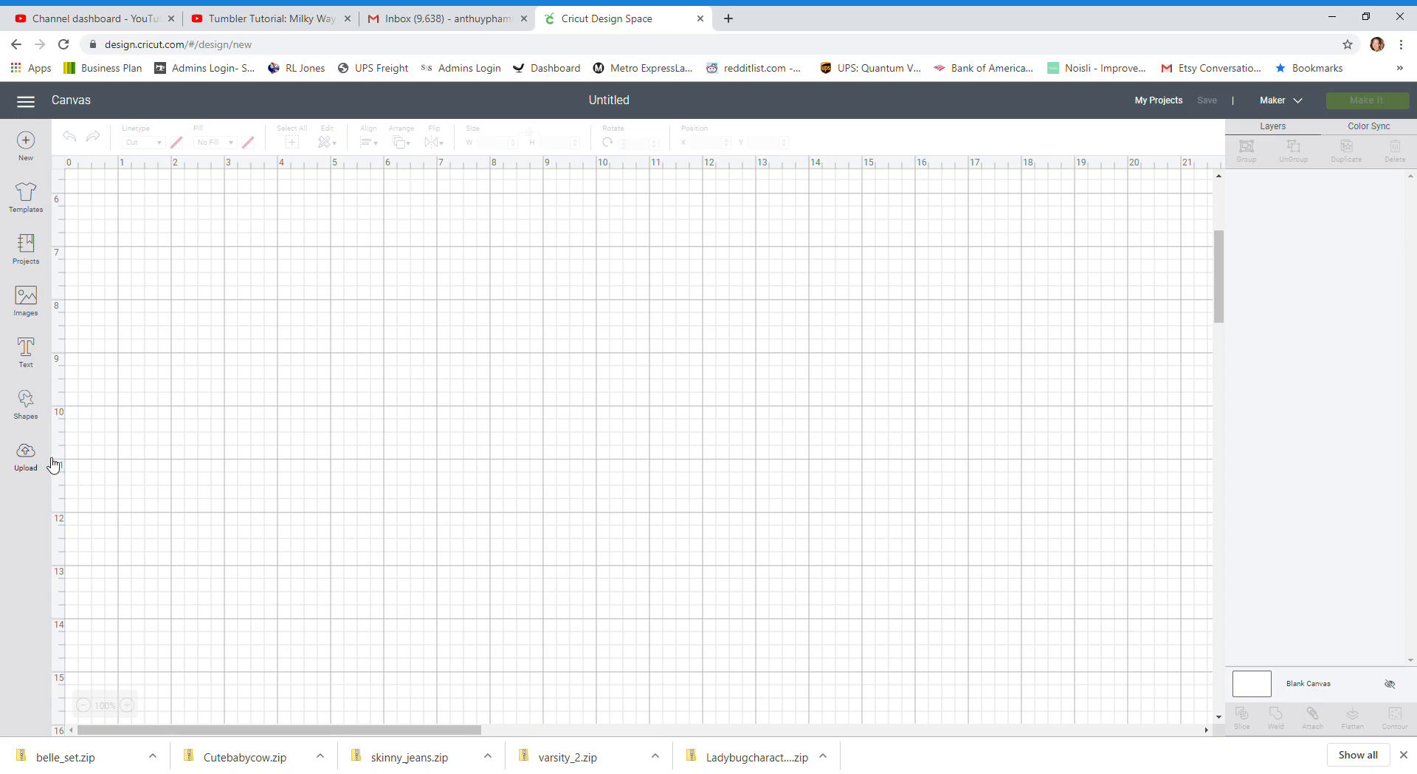
Insert the uploaded full-colour Belle image and place it at about X 2.1, Y 6.5 on the canvas
left_click(22, 460)
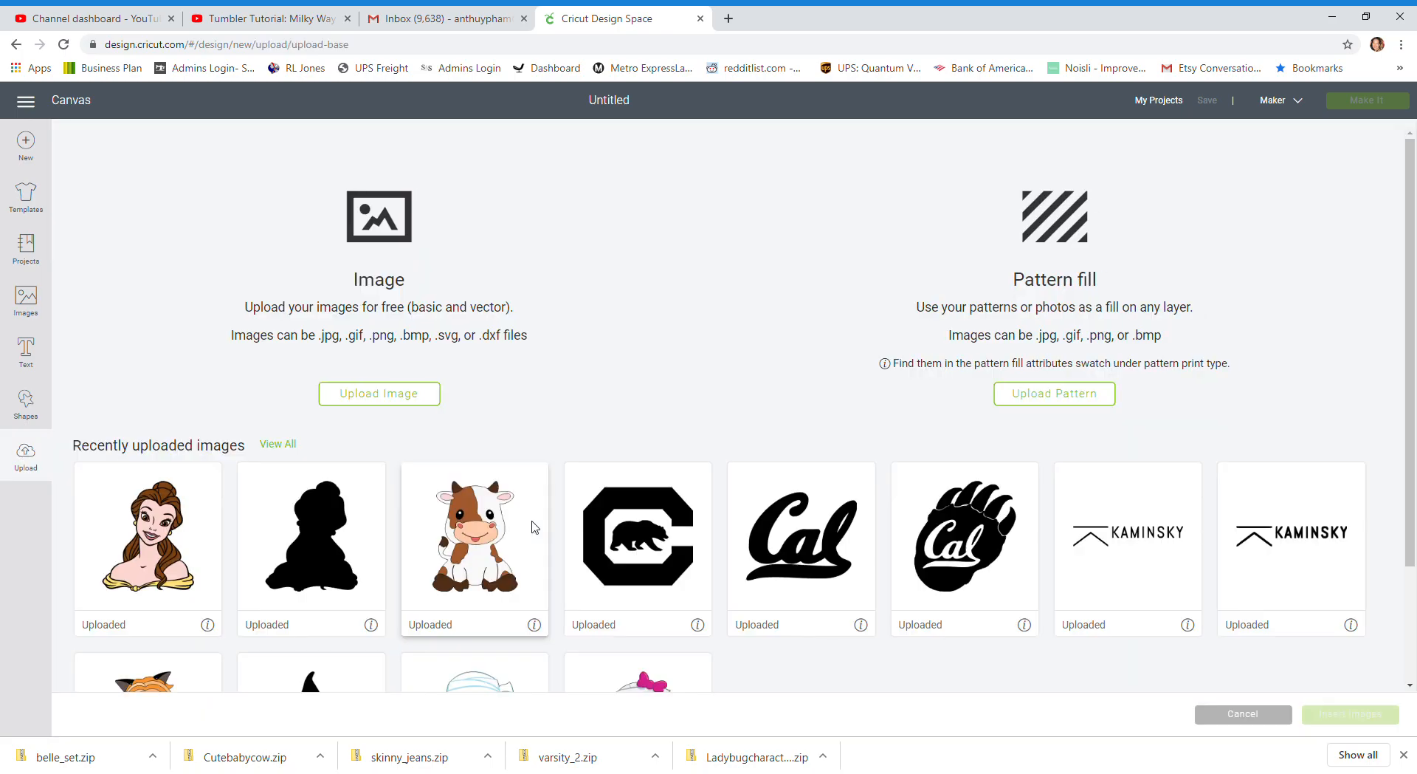
left_click(175, 544)
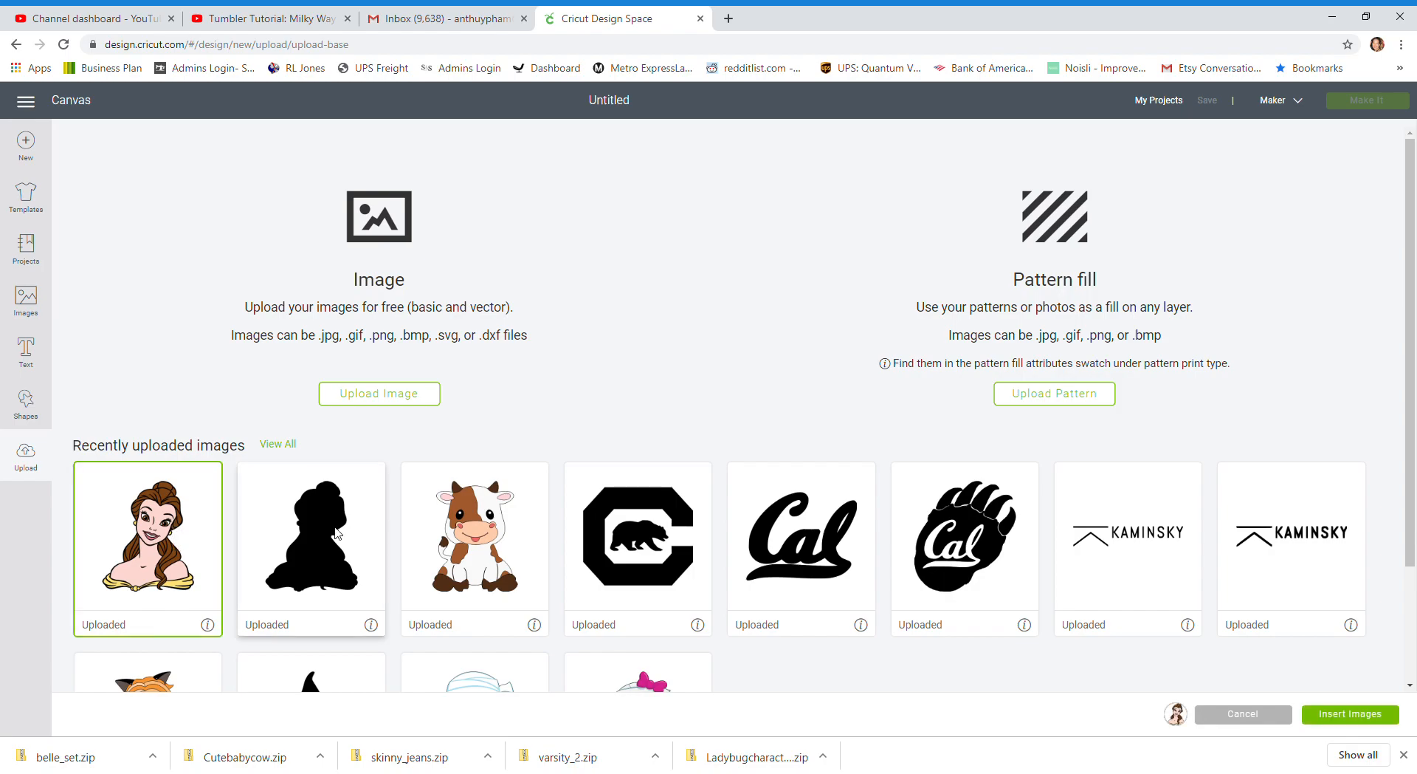
left_click(1374, 713)
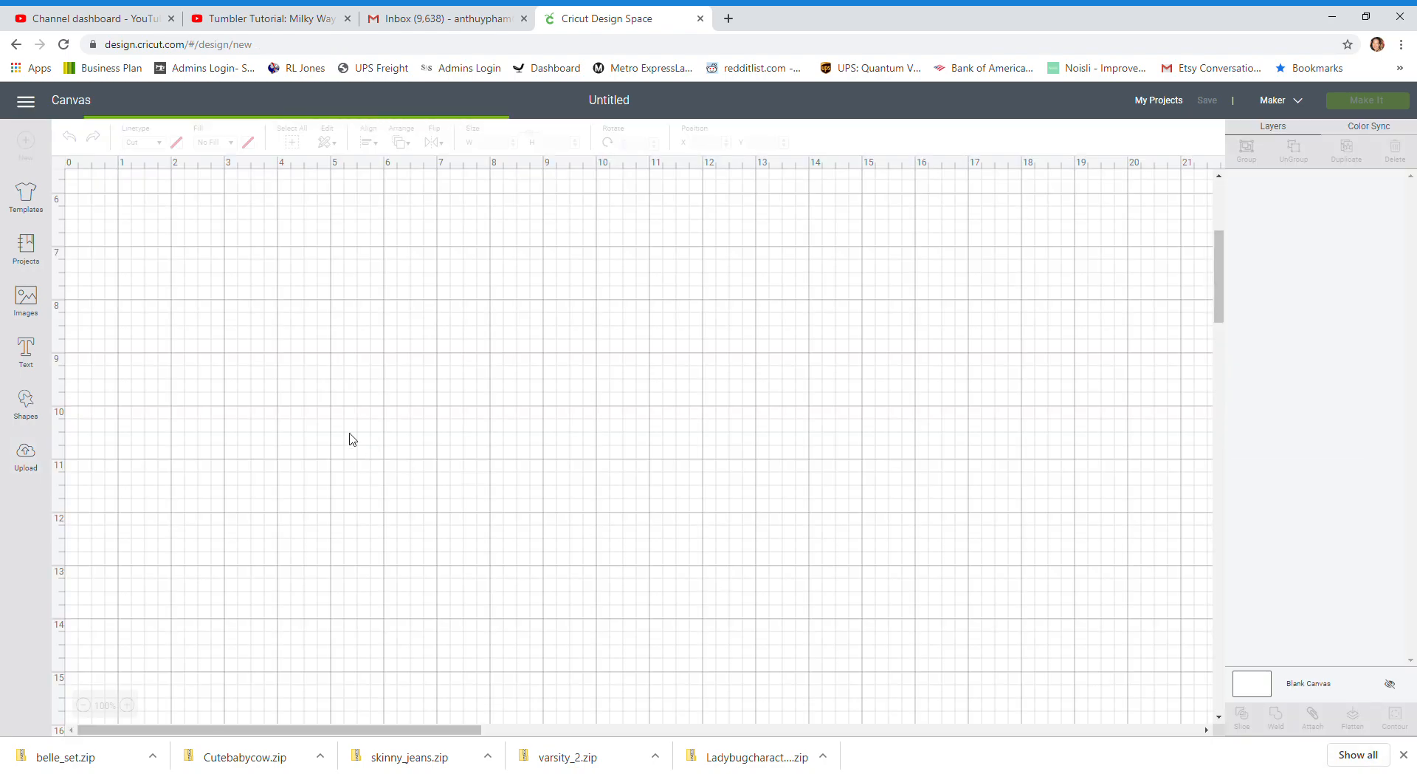
left_click_drag(542, 359, 429, 453)
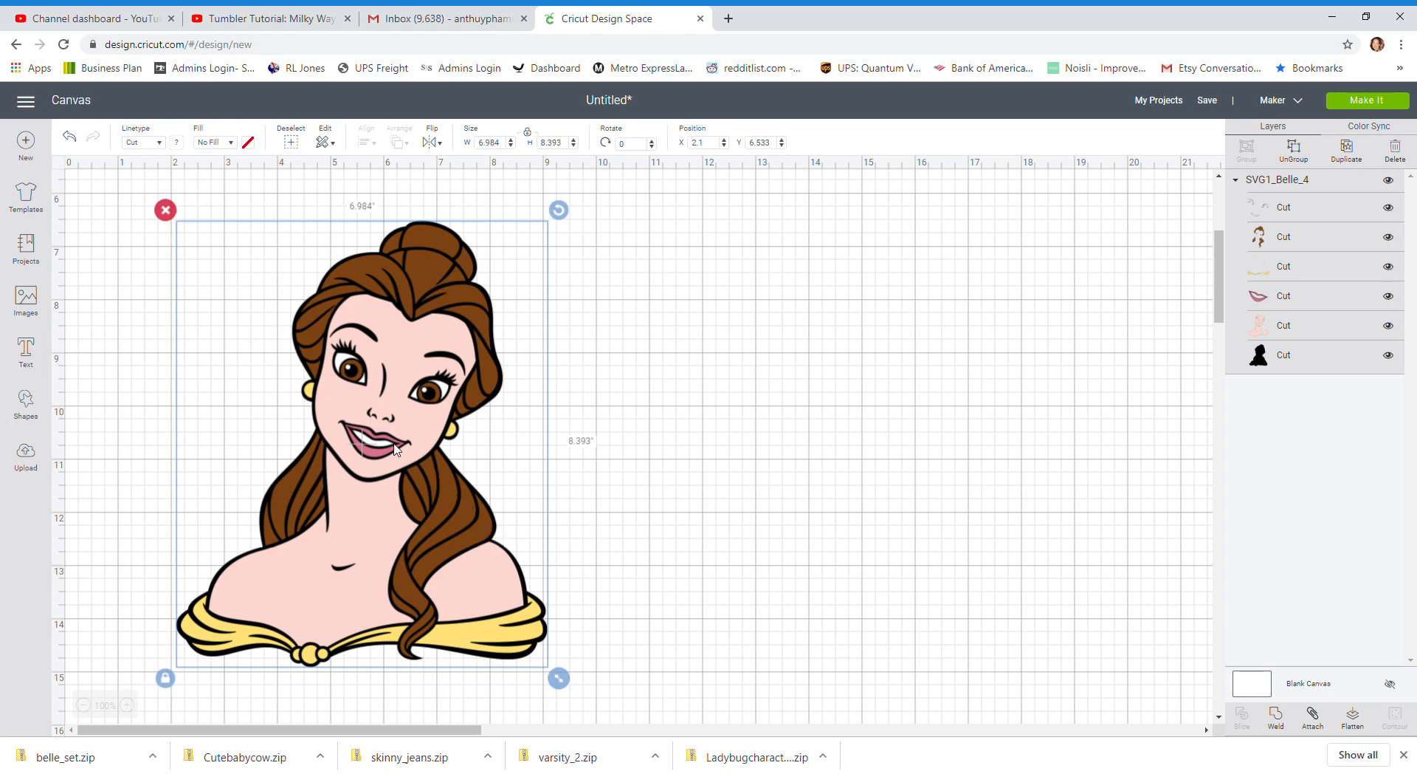
Set the Belle image's height to 24 inches and move it to about X 7, Y 6.3
left_click(552, 143)
type("24")
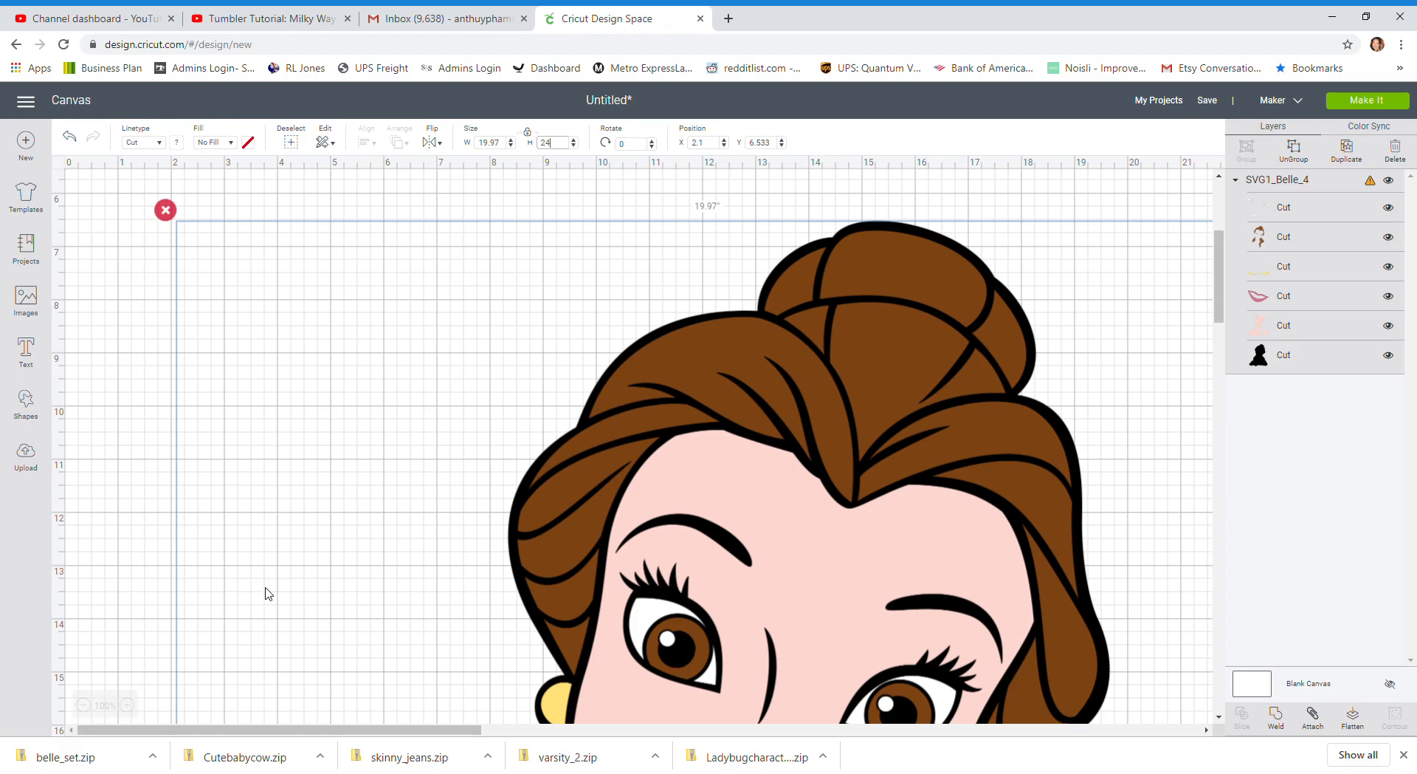
scroll(481, 460, "down", 5)
scroll(480, 460, "up", 5)
scroll(478, 465, "down", 1)
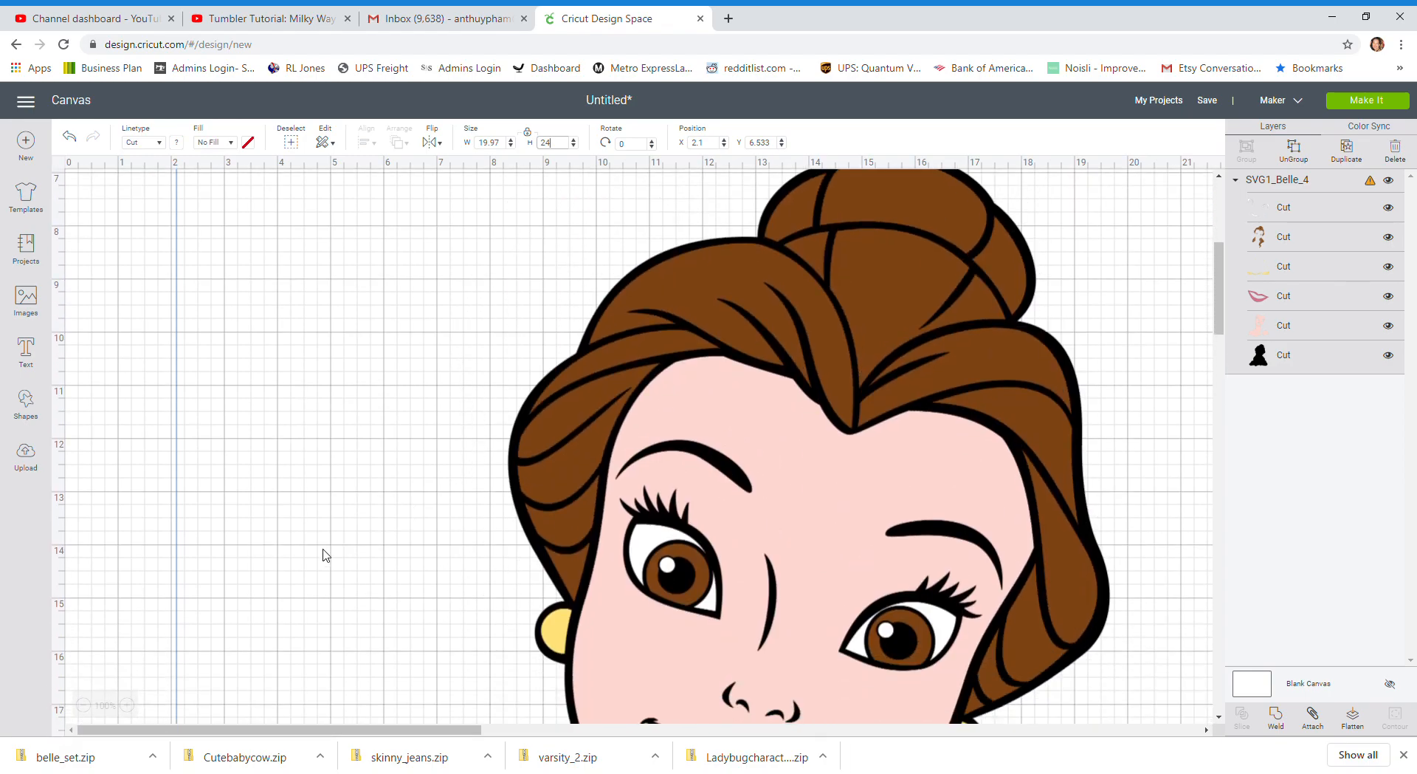
left_click(84, 706)
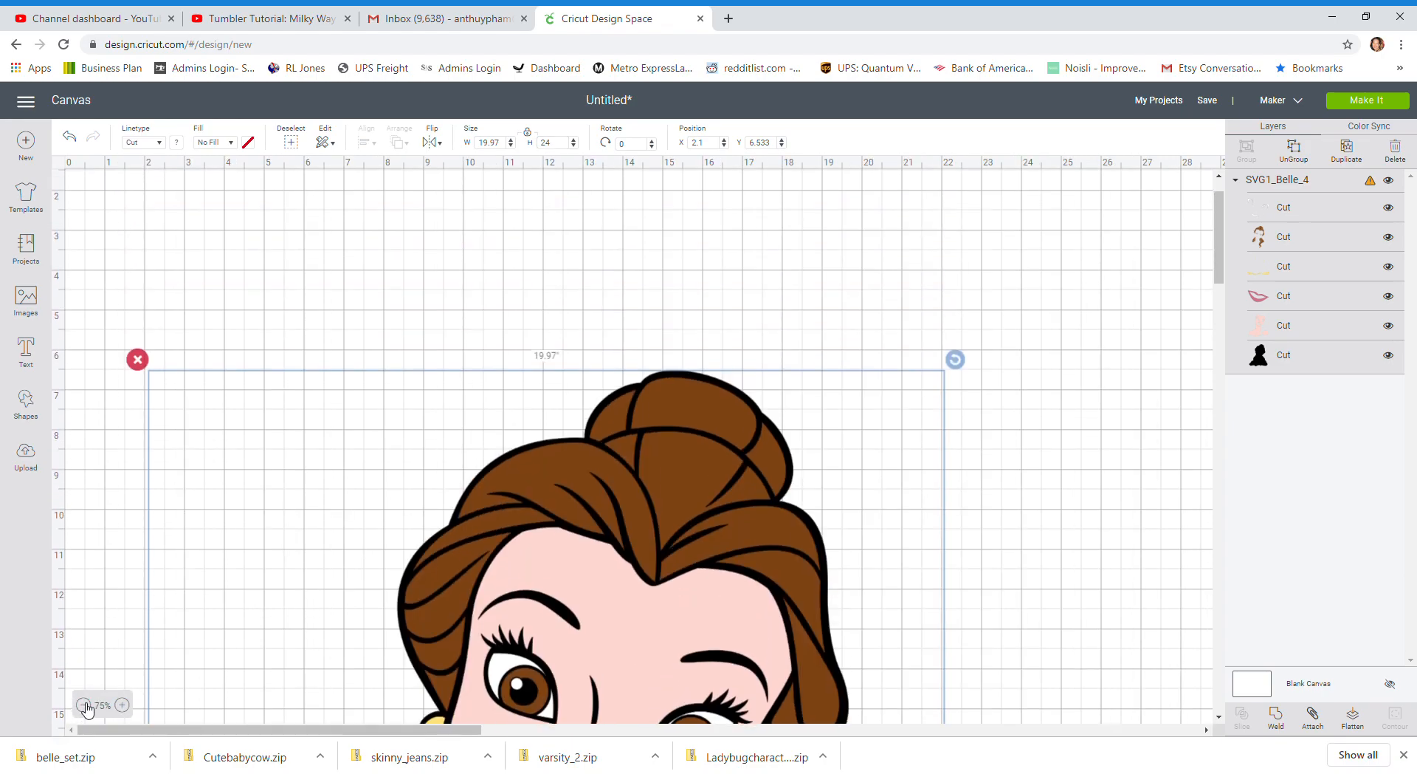
left_click(85, 705)
left_click(85, 705)
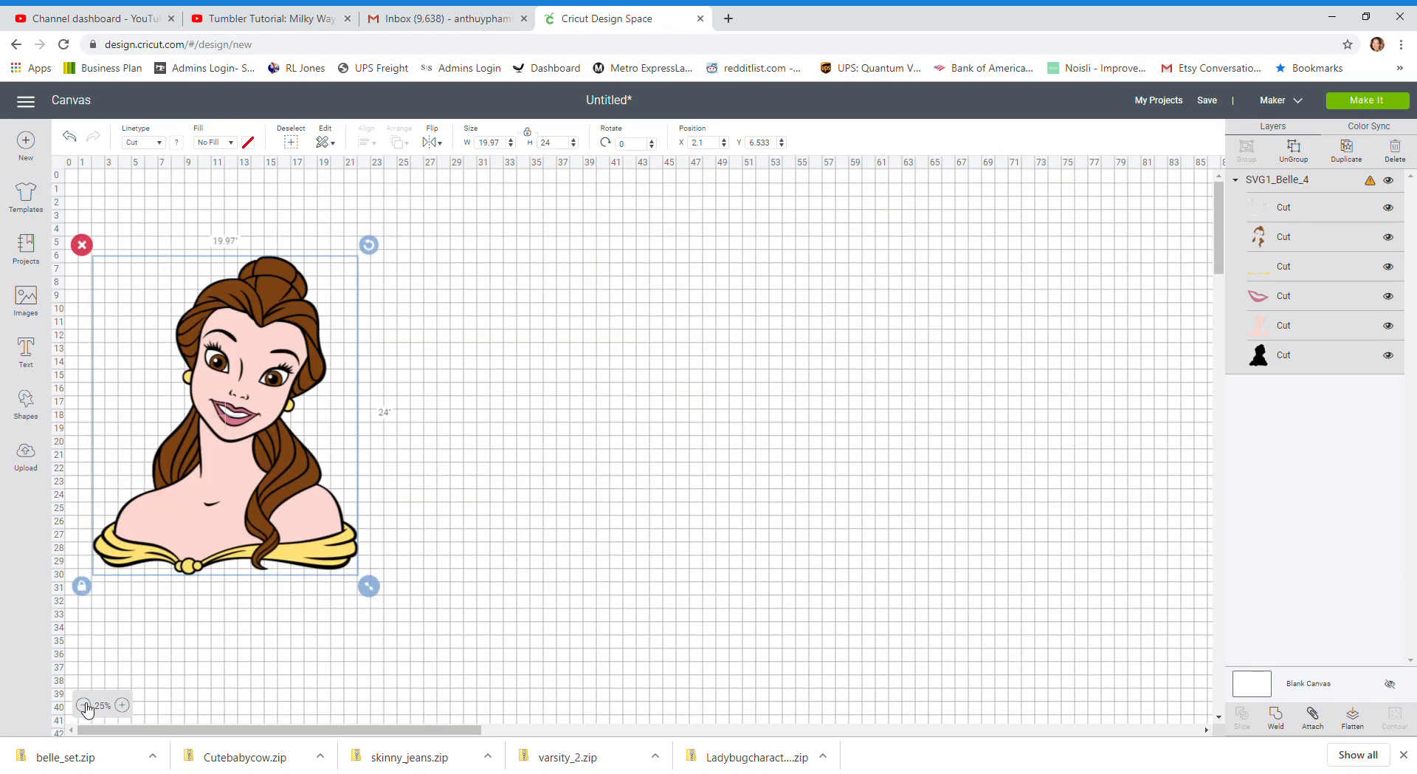
left_click_drag(266, 414, 332, 411)
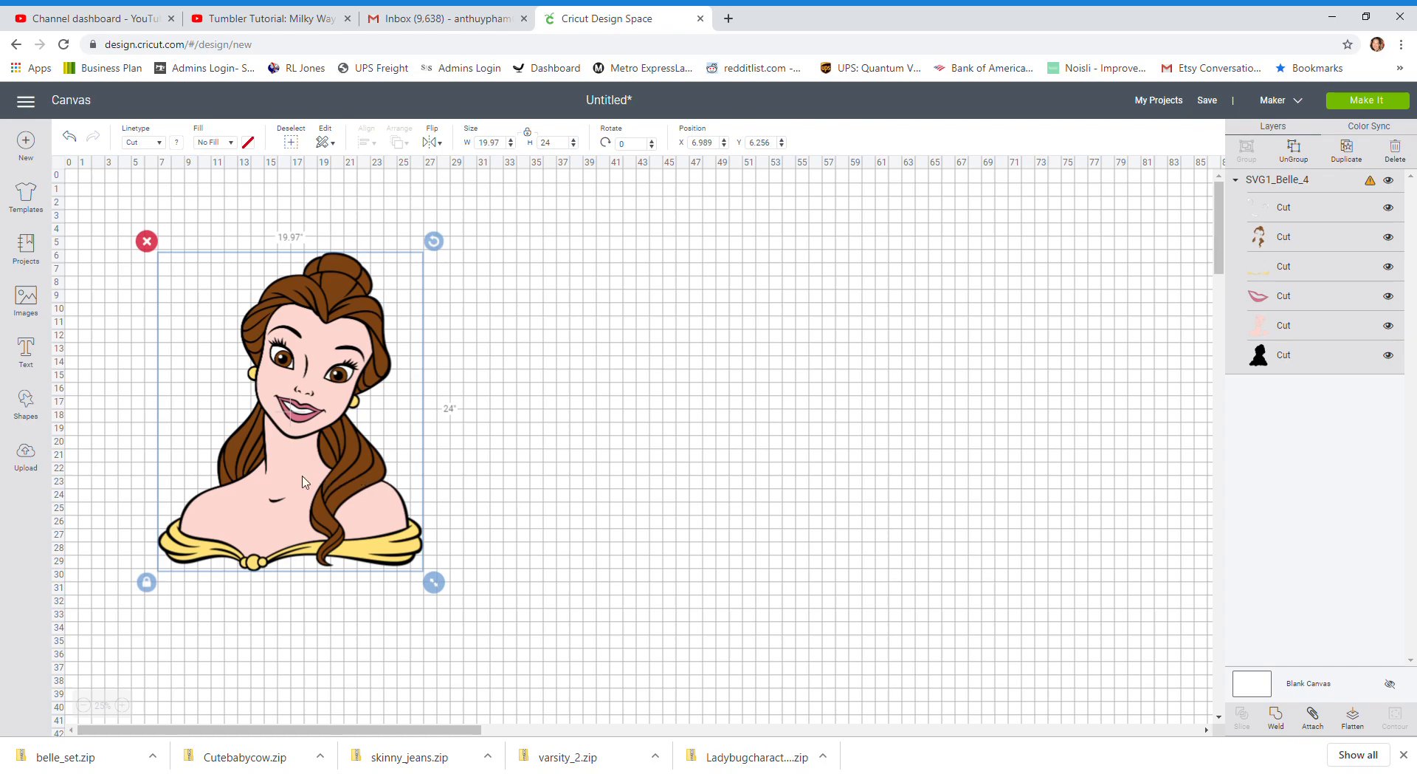
Insert the Chip teacup image from the full list of uploads and place it beside Belle's lower right side
left_click(25, 456)
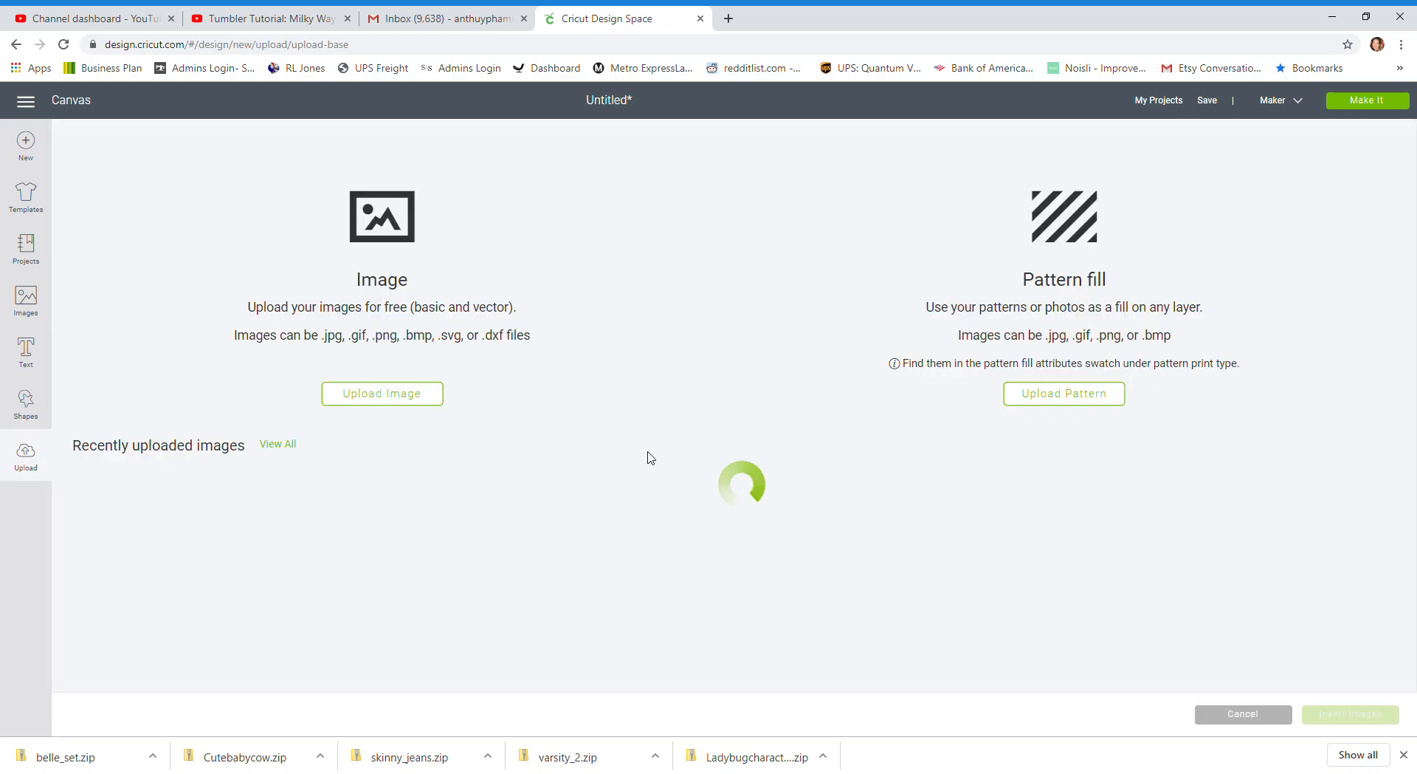
scroll(650, 458, "down", 1)
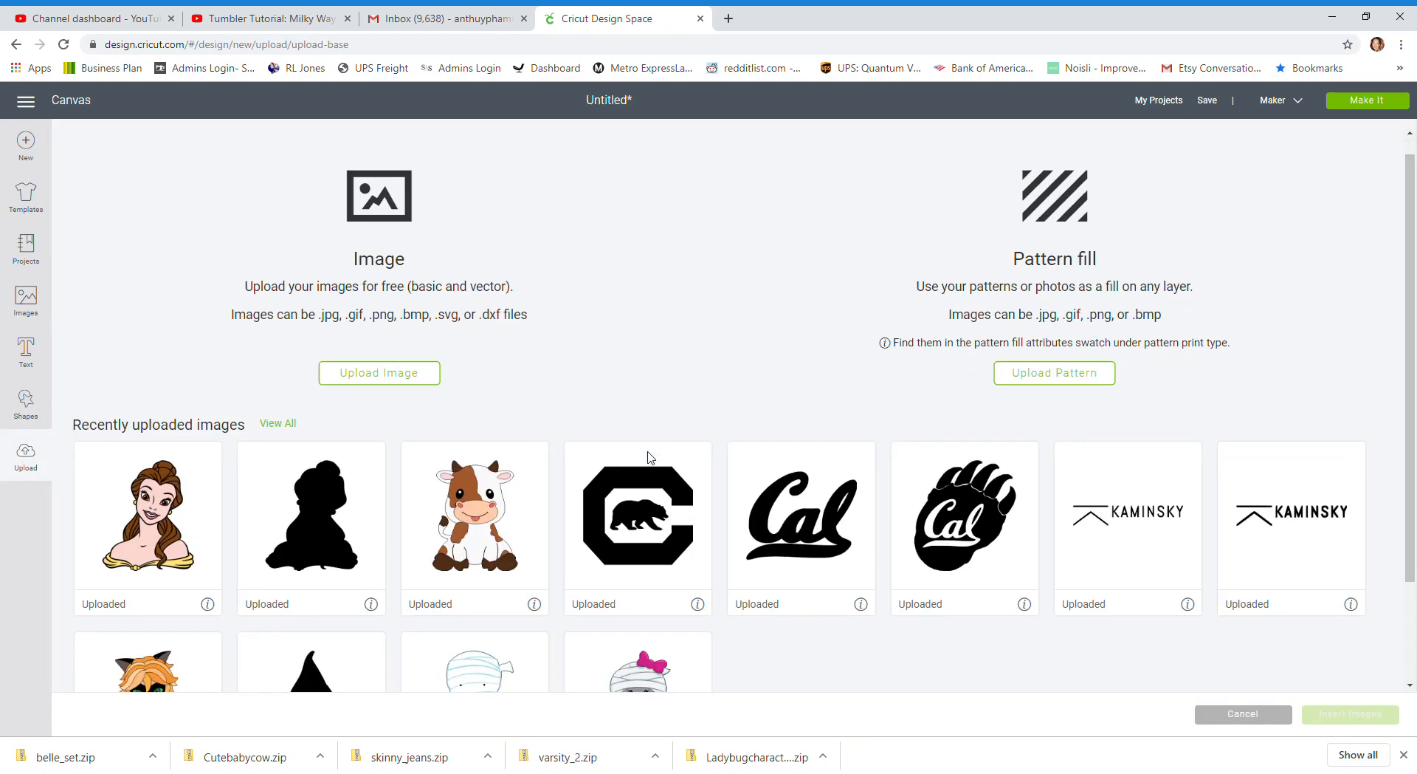
left_click(277, 373)
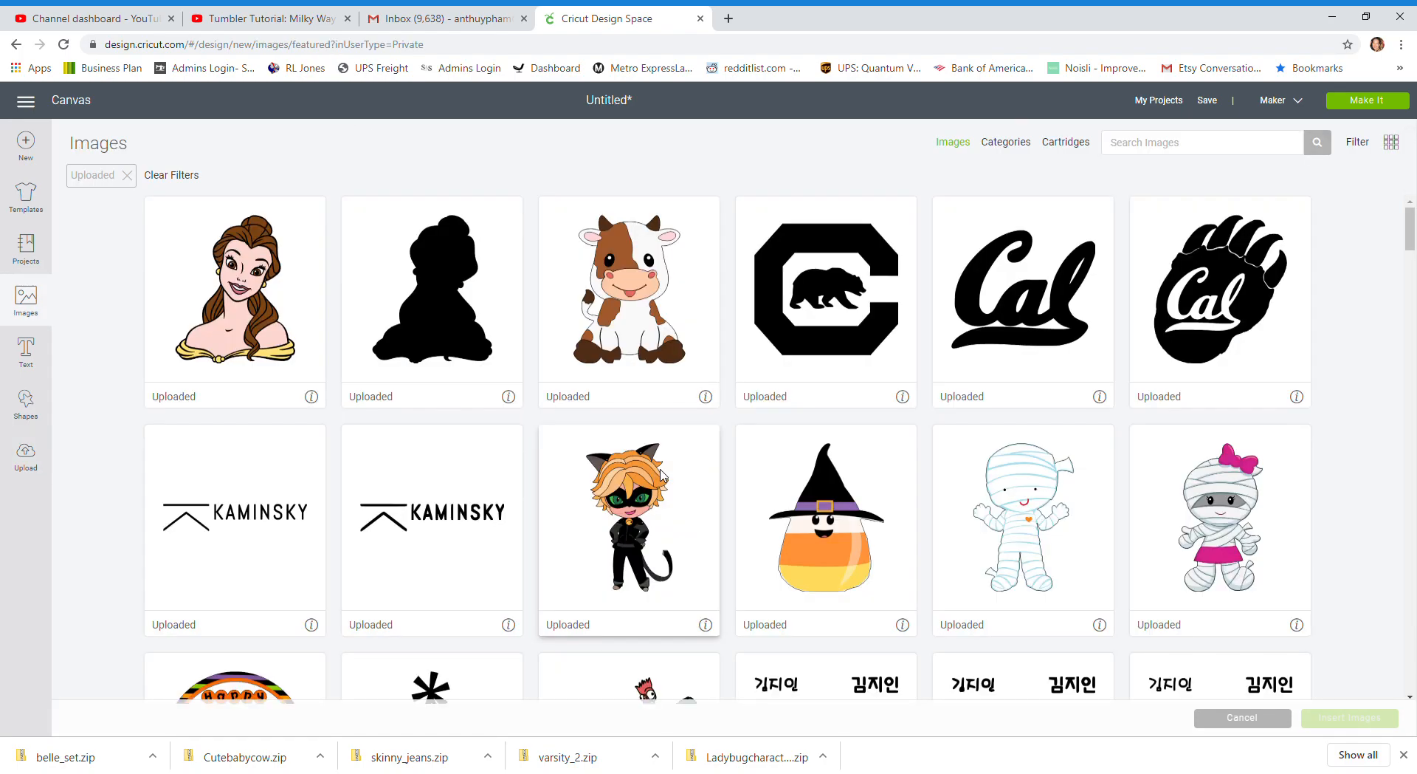
scroll(662, 475, "down", 5)
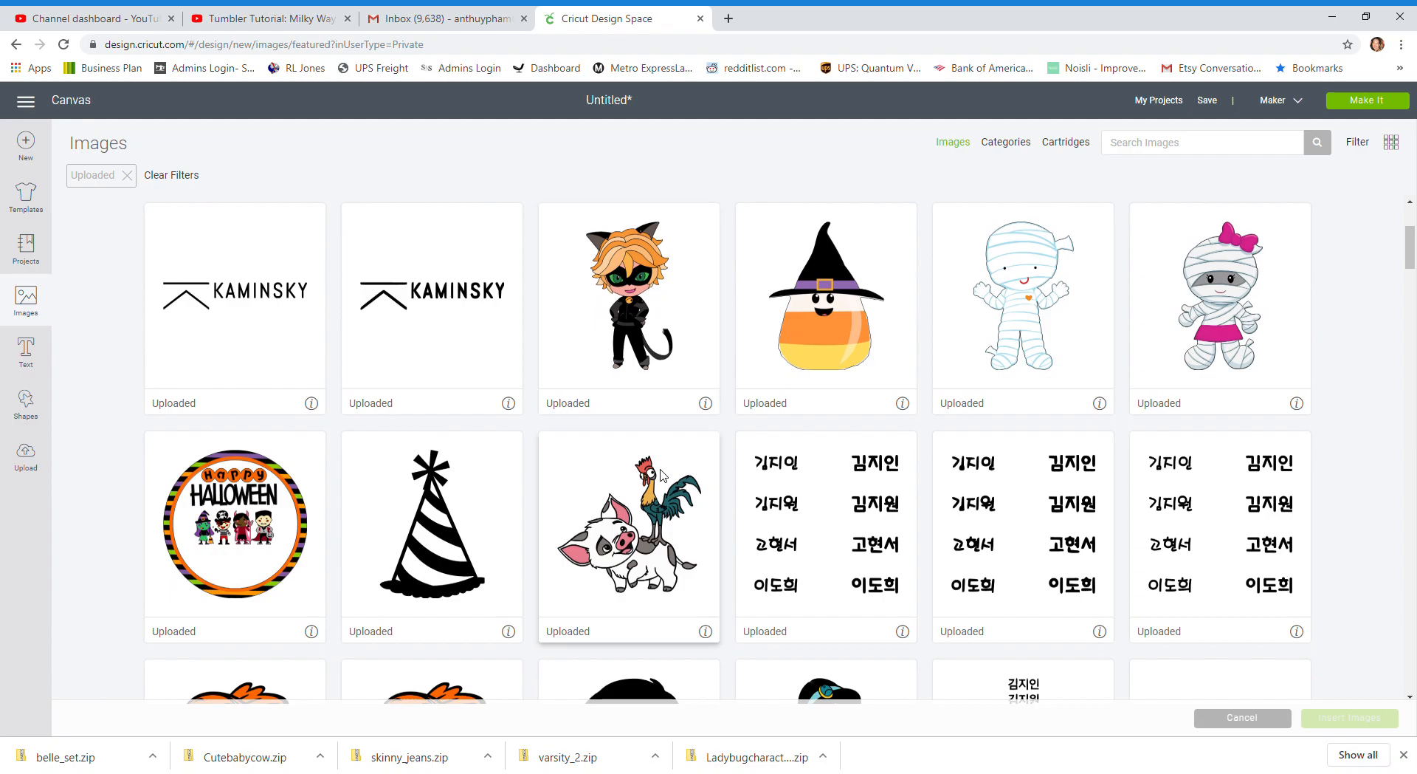
scroll(662, 474, "down", 5)
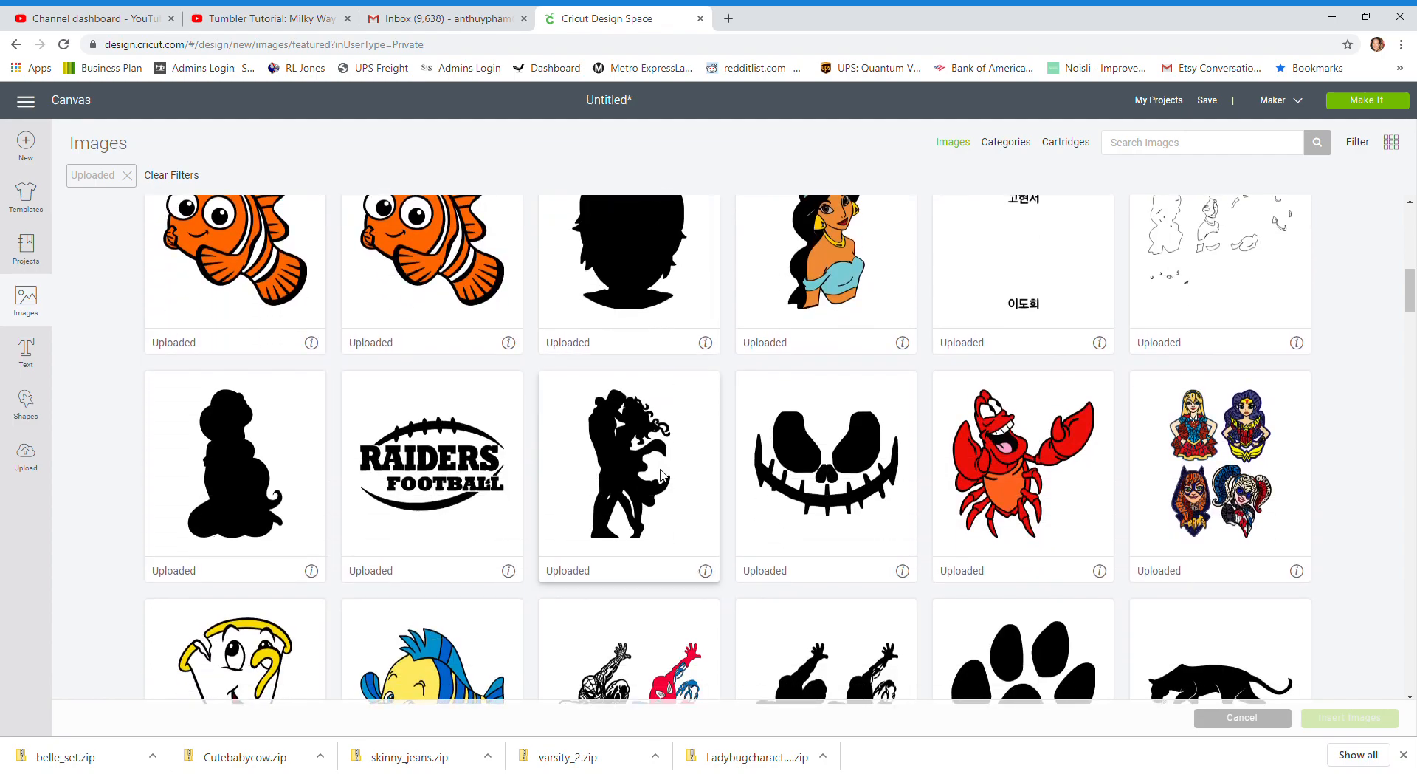
scroll(662, 475, "down", 3)
left_click(288, 474)
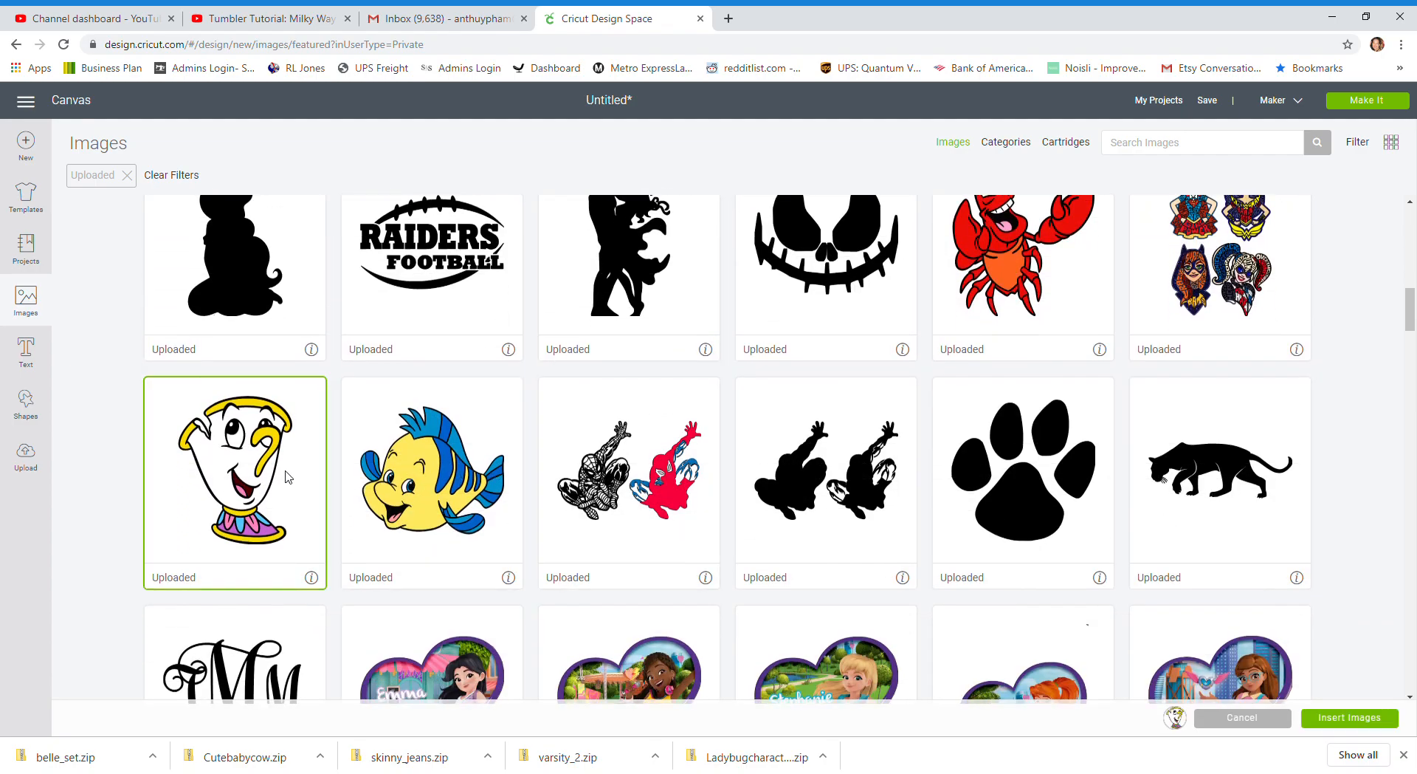
left_click(1369, 719)
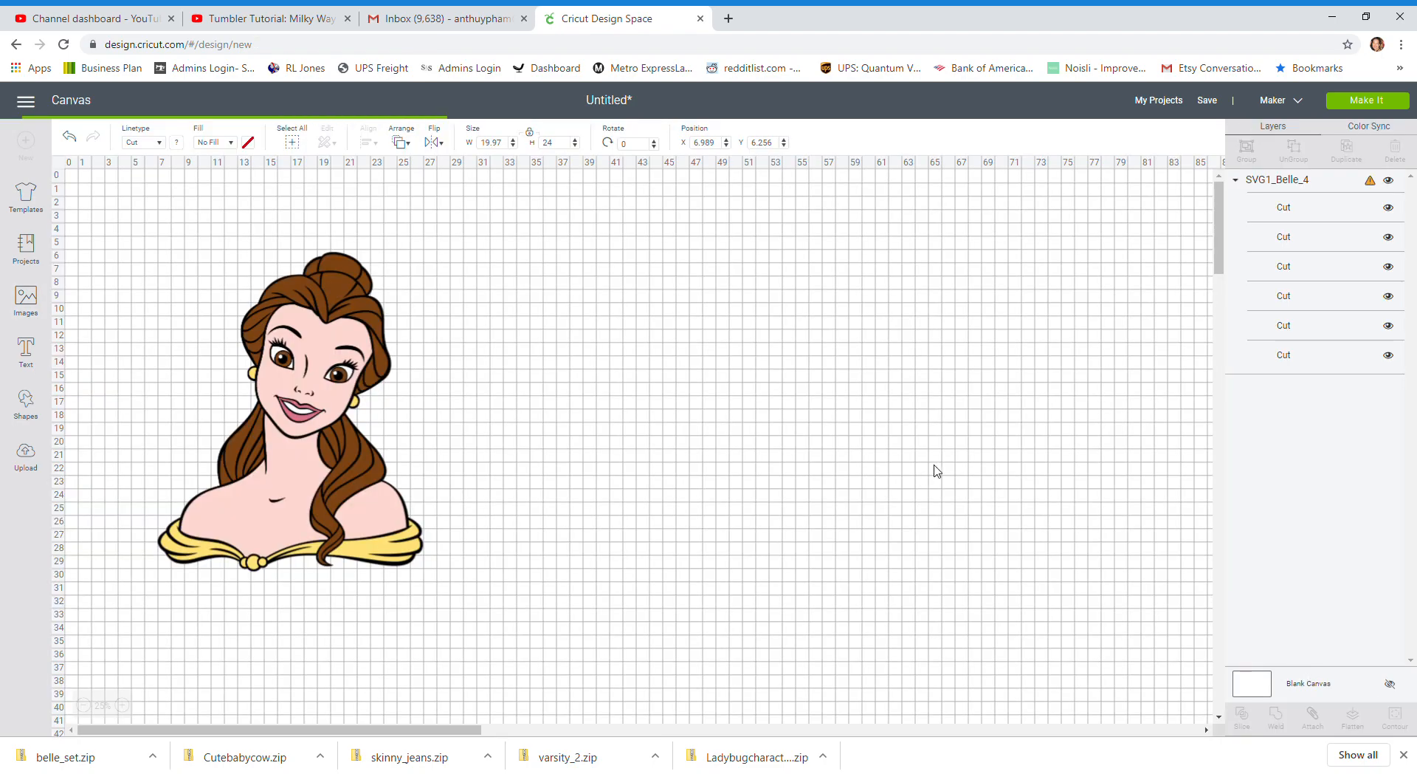
left_click_drag(184, 304, 503, 489)
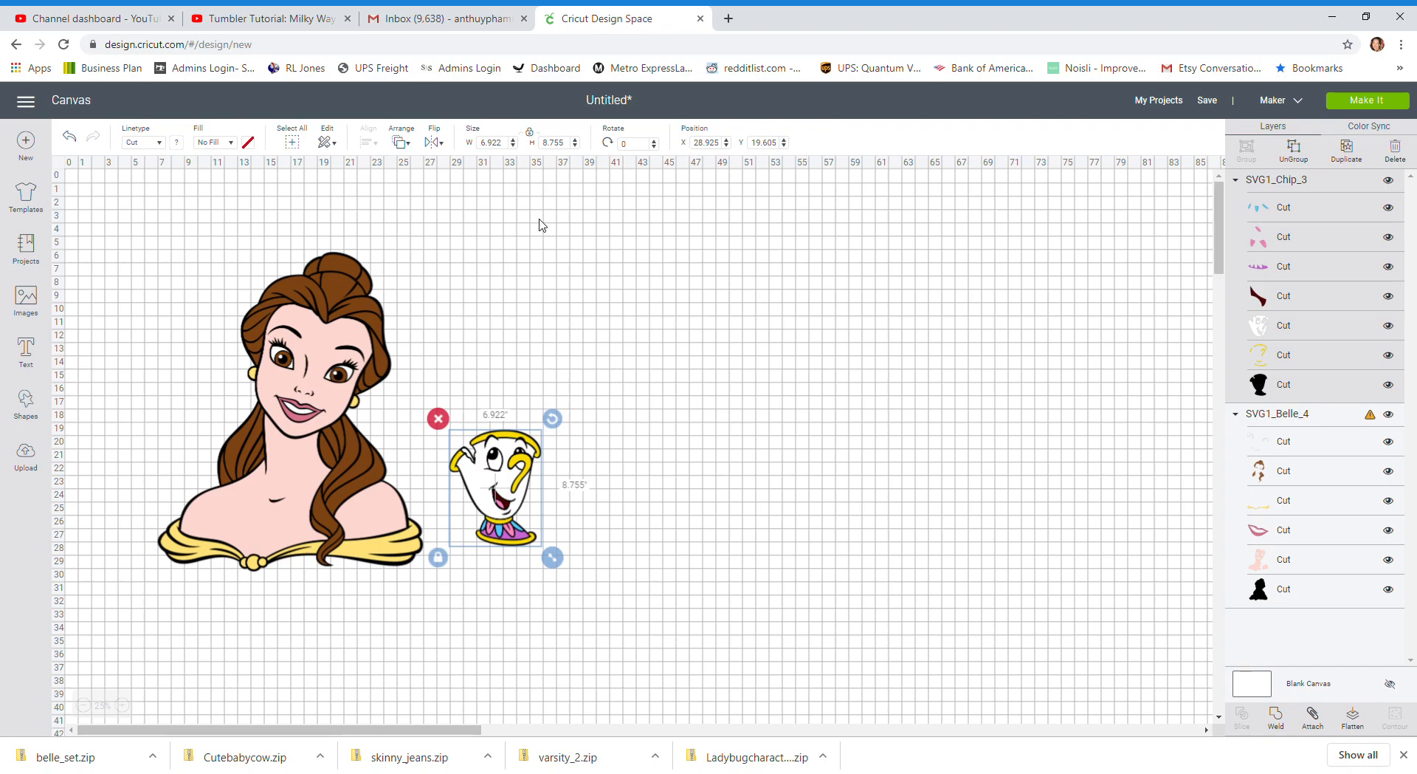
Set the Chip image's height to 11.5 inches and move it next to Belle at about X 25.9, Y 18.2
left_click(563, 143)
type("11.5")
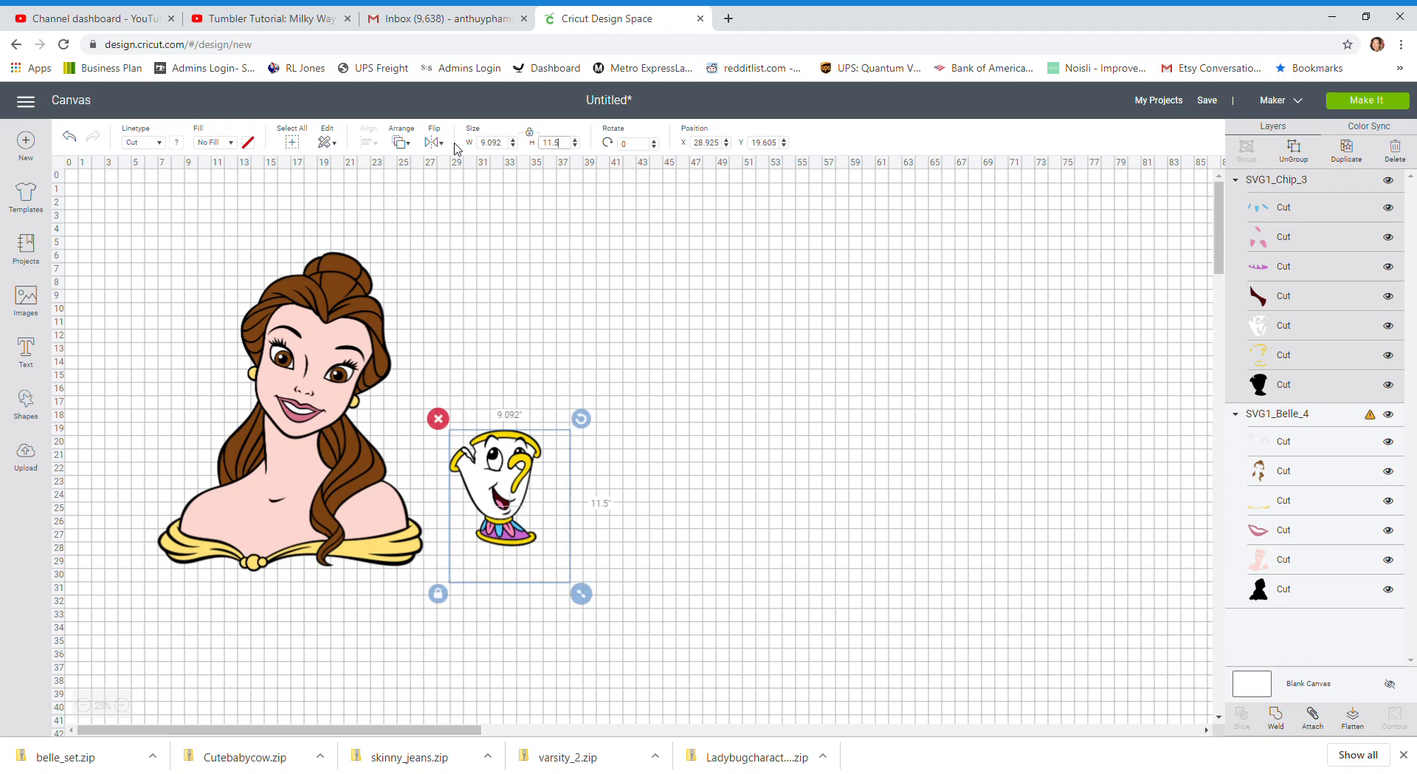
left_click_drag(545, 488, 505, 469)
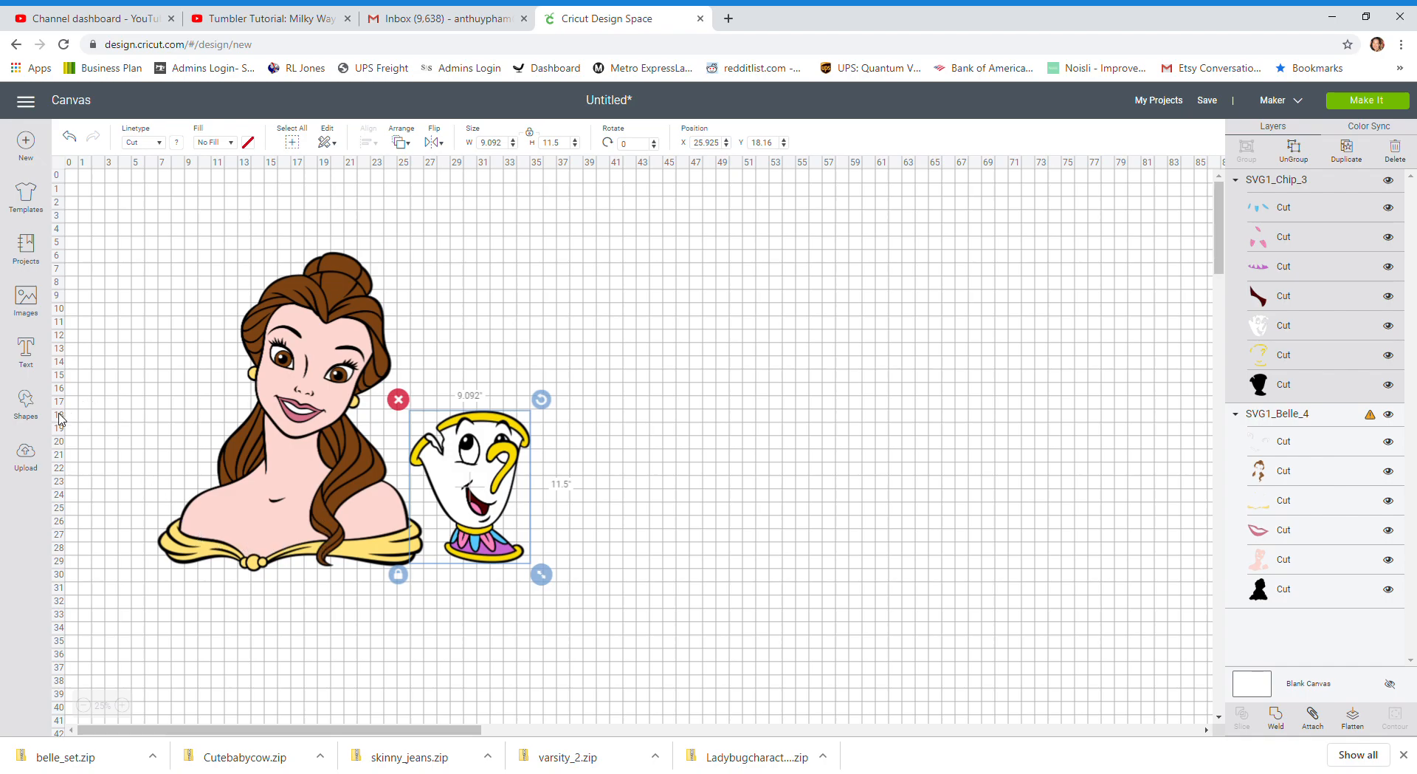
Insert the Jasmine image from the full list of uploads and place it to the upper right of Chip
left_click(29, 461)
scroll(369, 517, "down", 2)
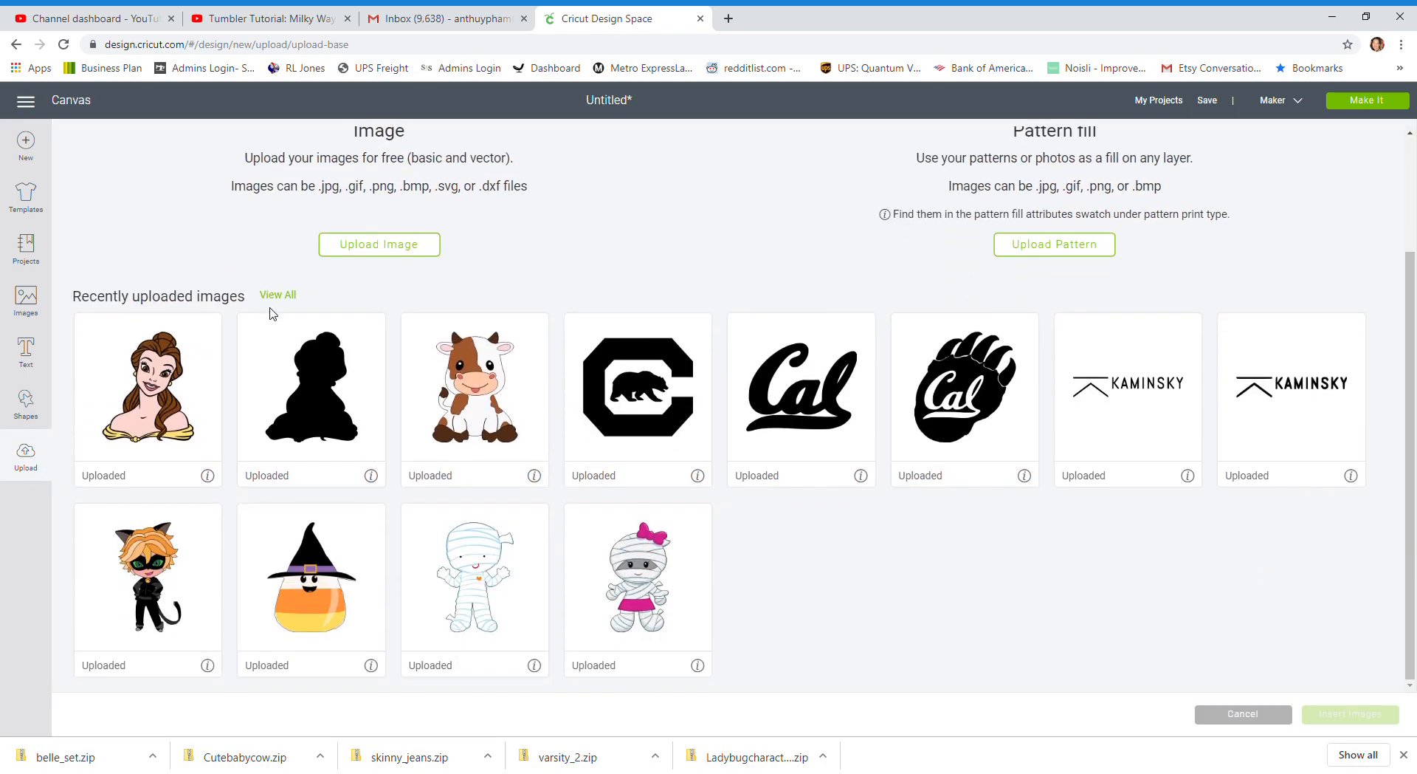
left_click(284, 296)
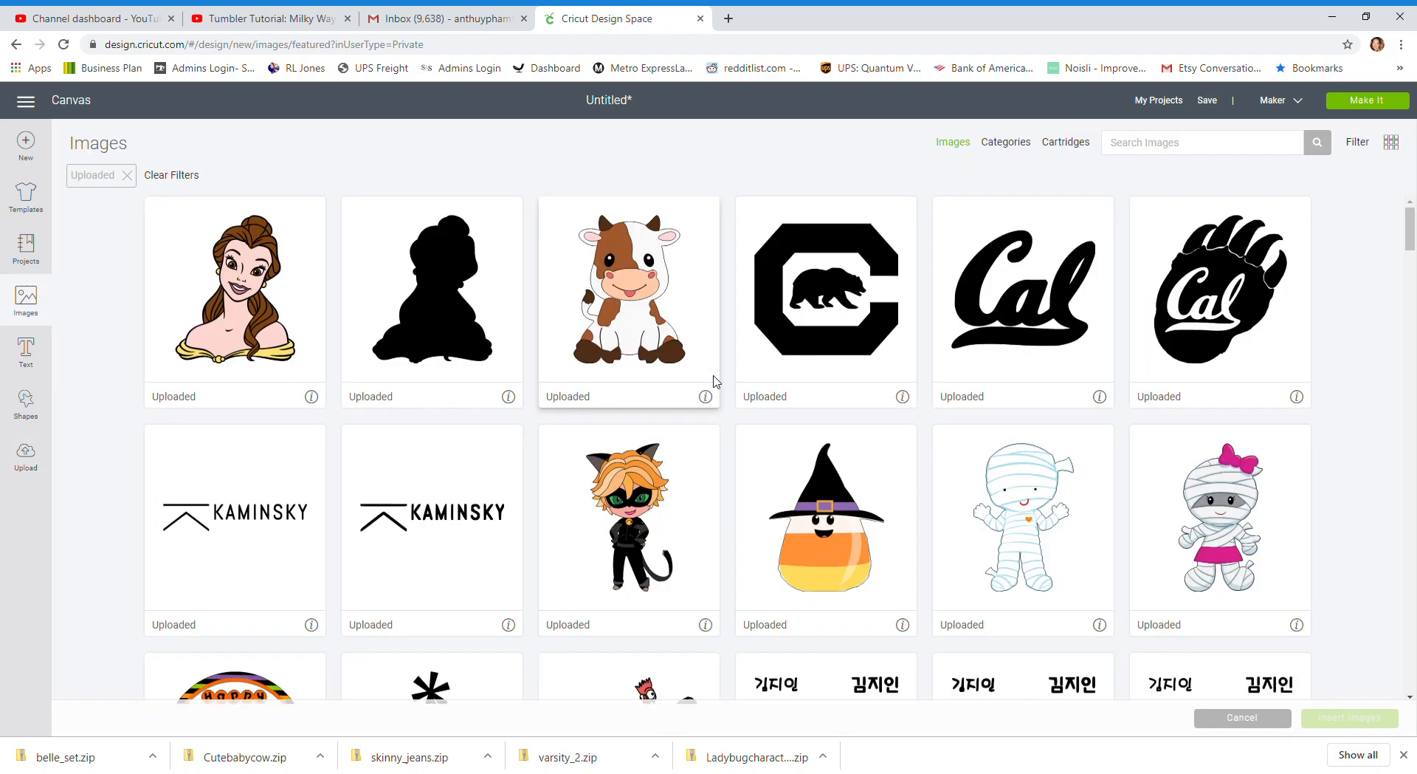
scroll(714, 381, "down", 7)
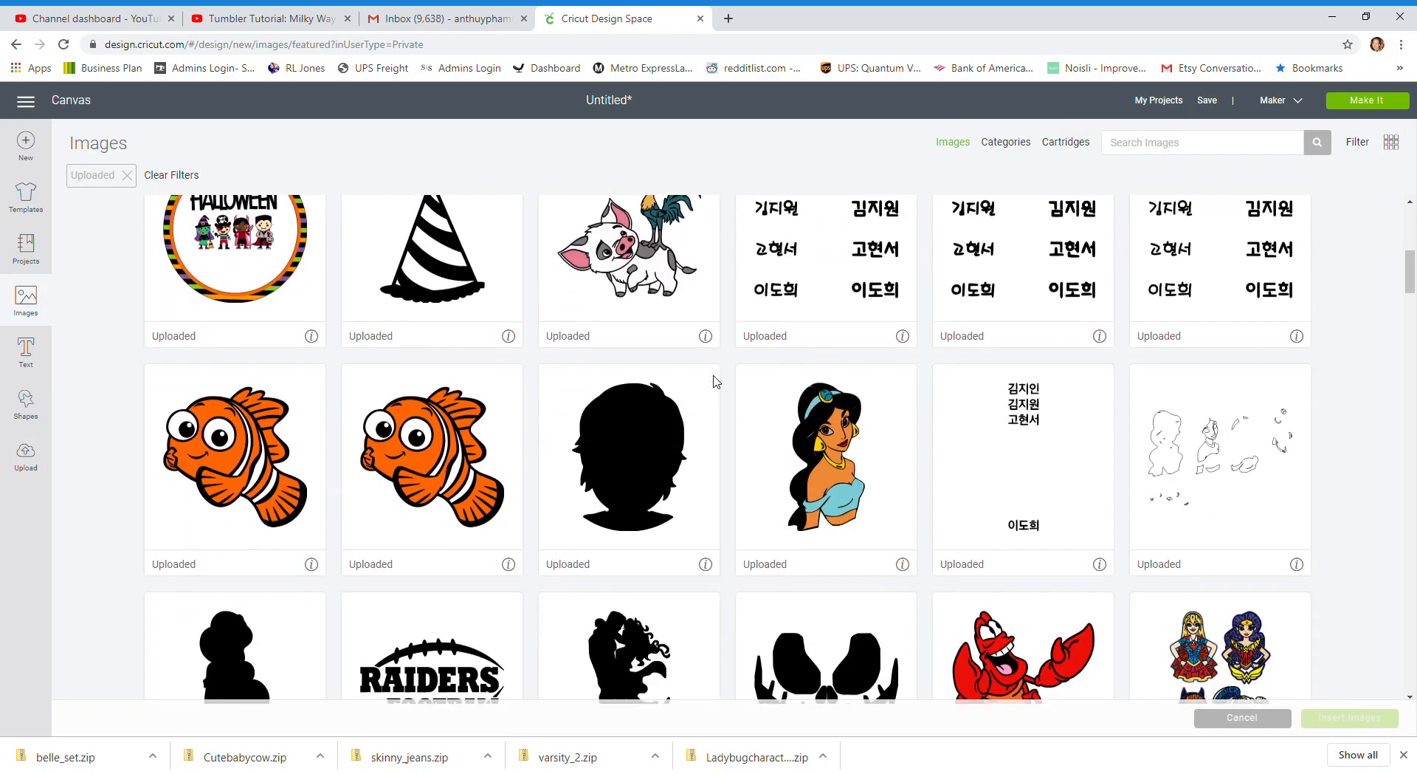
left_click(798, 458)
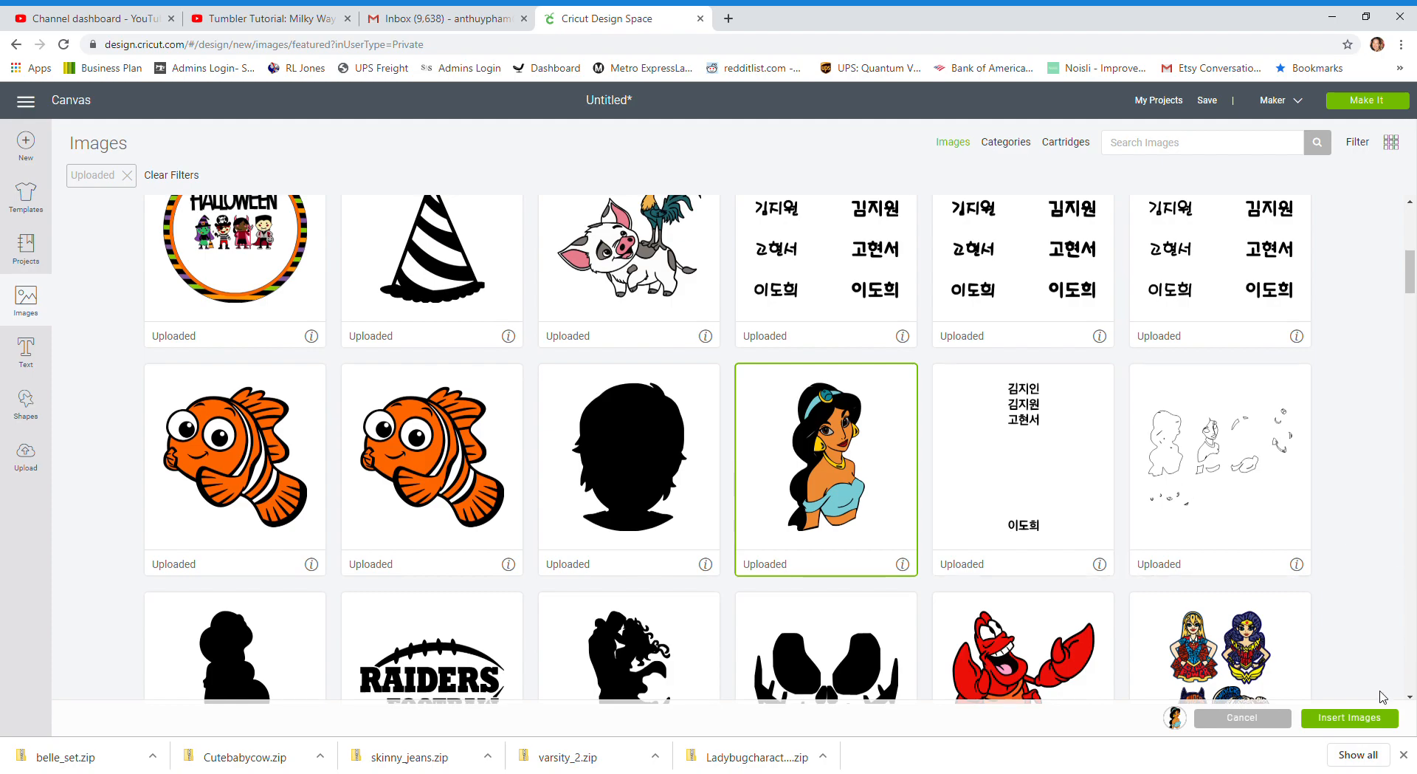
left_click(1356, 718)
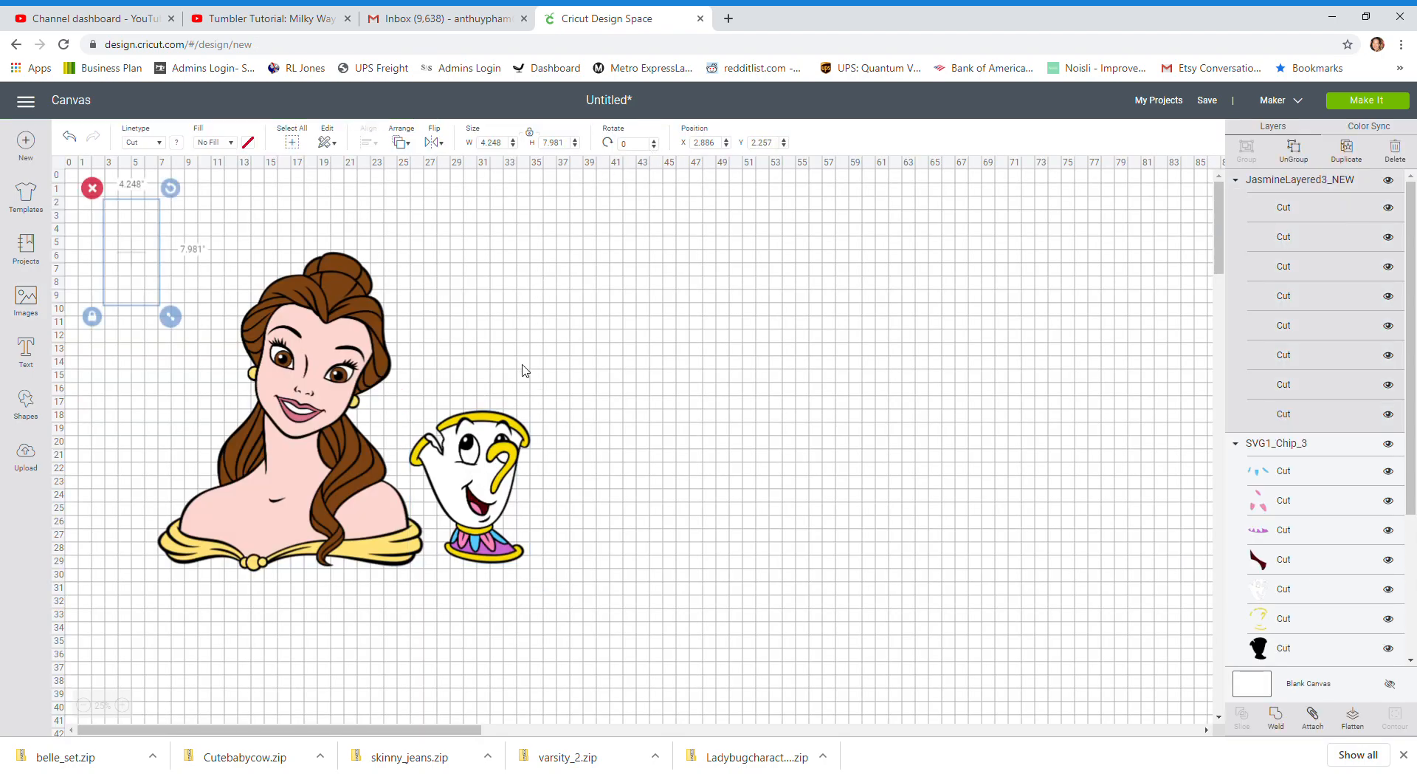
left_click_drag(140, 267, 573, 346)
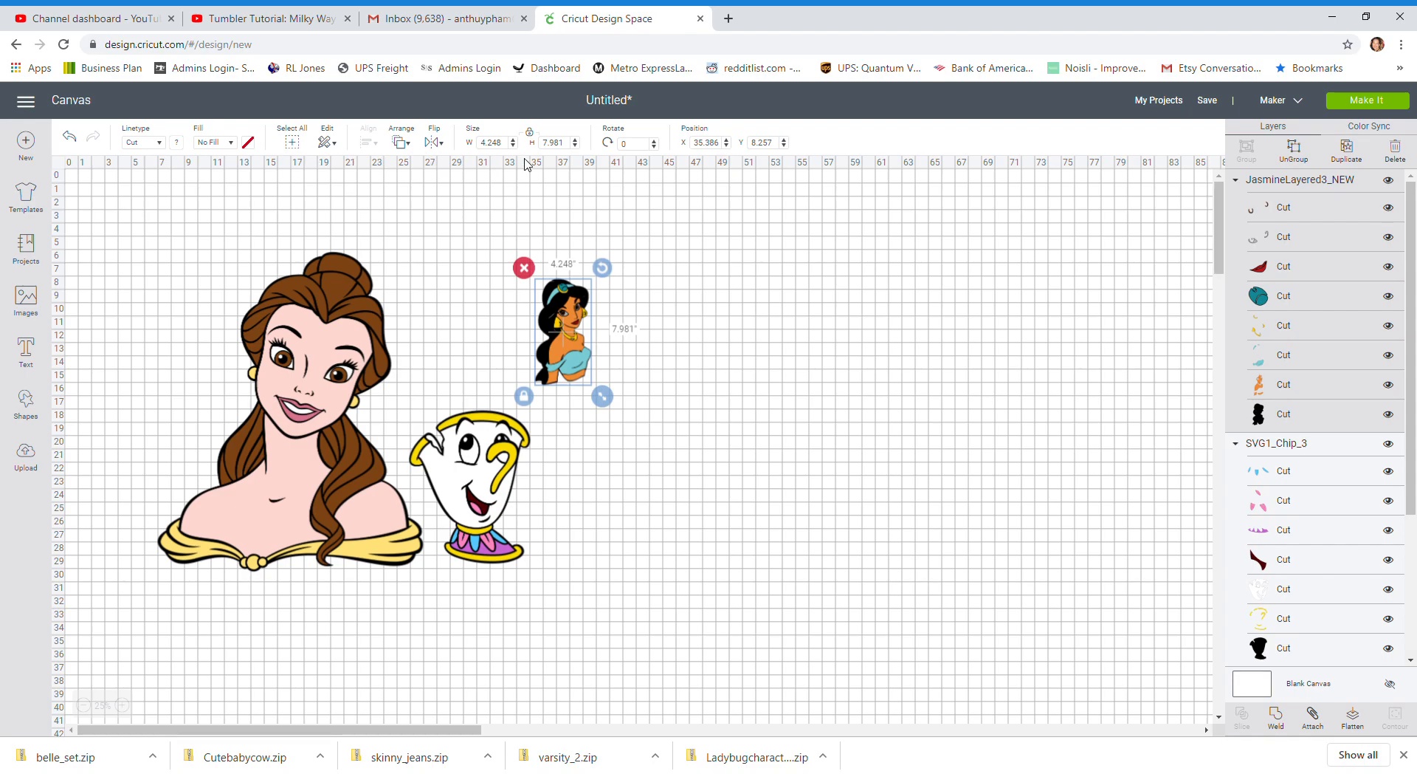
Set the Jasmine image's height to 30 inches and move it to about X 35.1, Y 6.6
left_click(570, 144)
type("30")
key("Return")
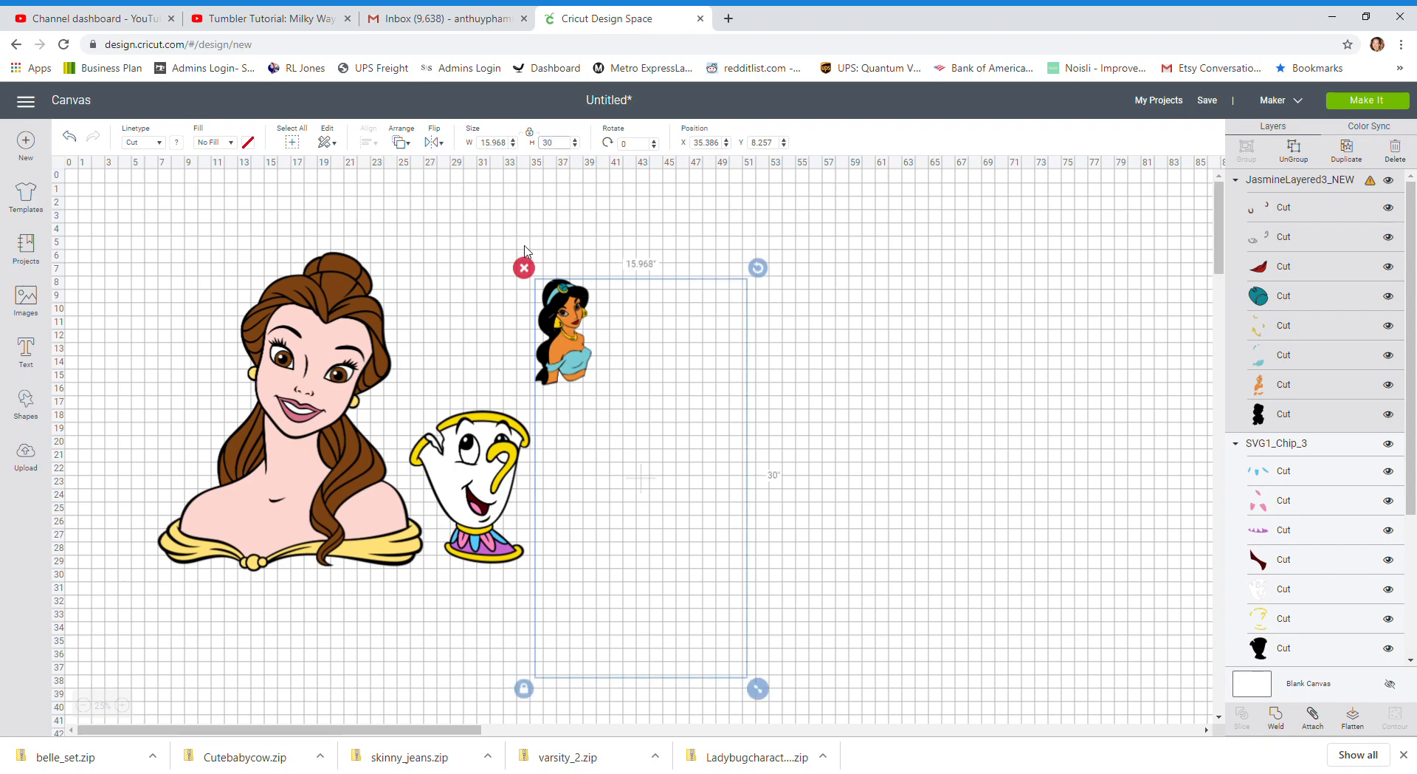
left_click_drag(650, 401, 646, 373)
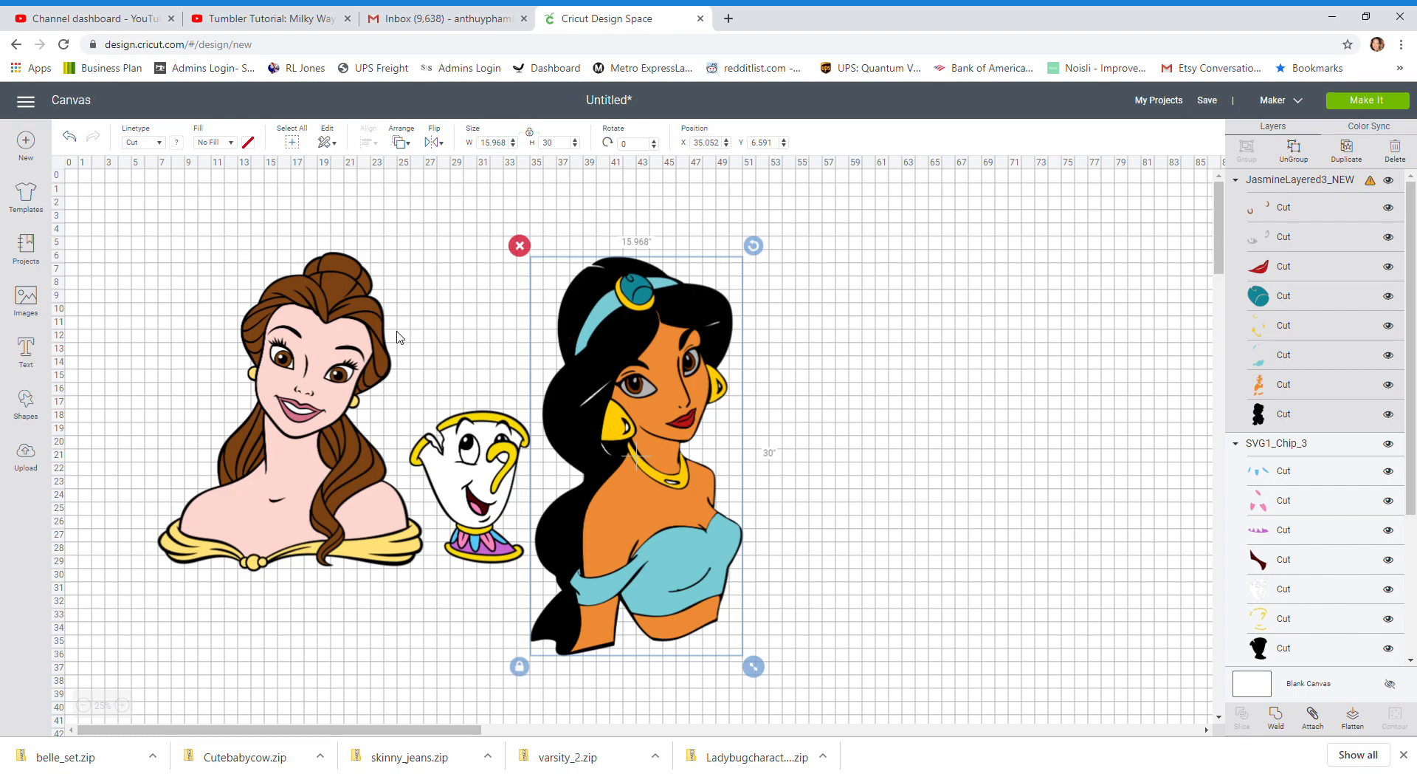
Delete the Chip and Jasmine images together, keeping only Belle on the canvas
left_click_drag(458, 243, 933, 641)
key("Delete")
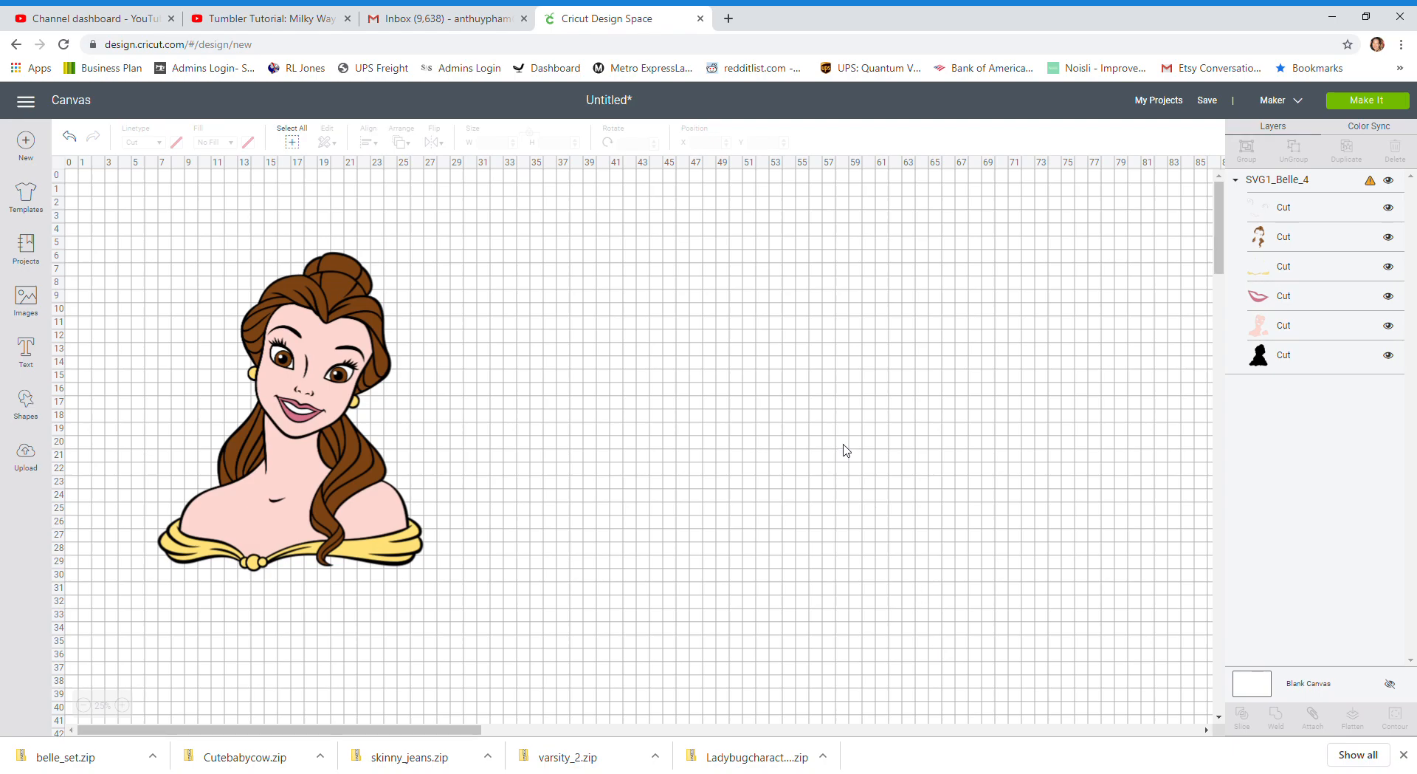
Move the Belle image to about X 6.4, Y 5 and ungroup it into separate colour layers
left_click(325, 337)
left_click_drag(325, 337, 318, 321)
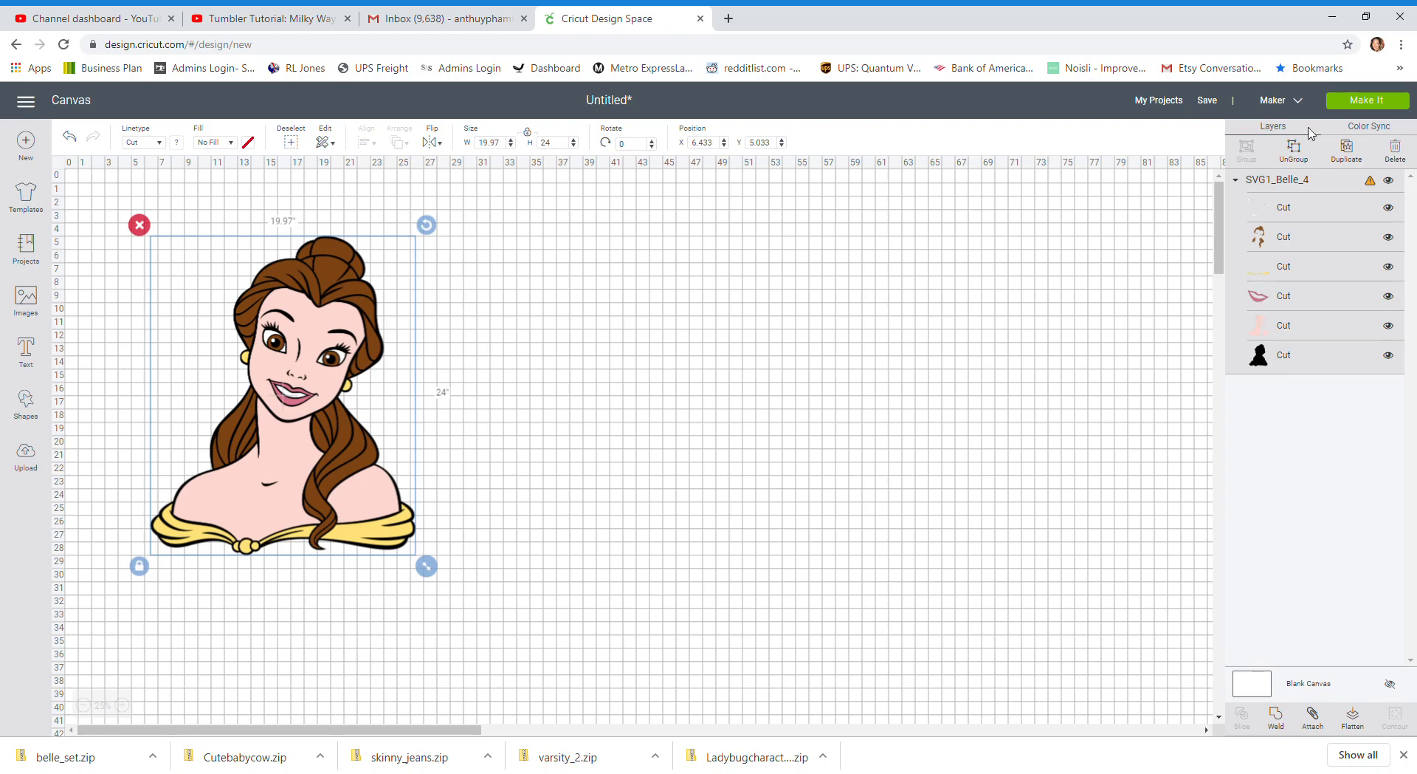
left_click(1302, 161)
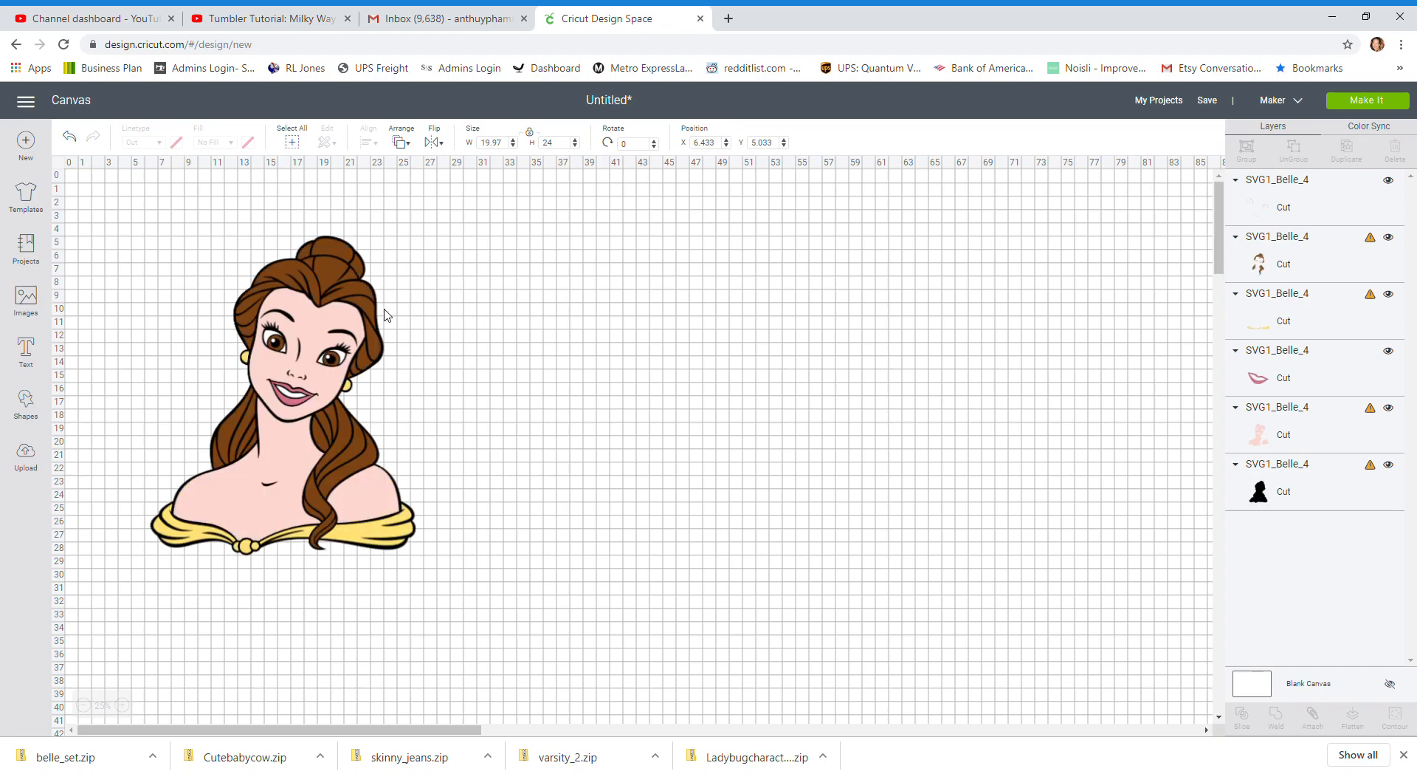
Spread Belle's white details, brown hair, skin, yellow dress and pink lips apart, away from the black silhouette
left_click_drag(347, 330, 844, 278)
left_click_drag(295, 403, 437, 279)
left_click_drag(301, 394, 1060, 401)
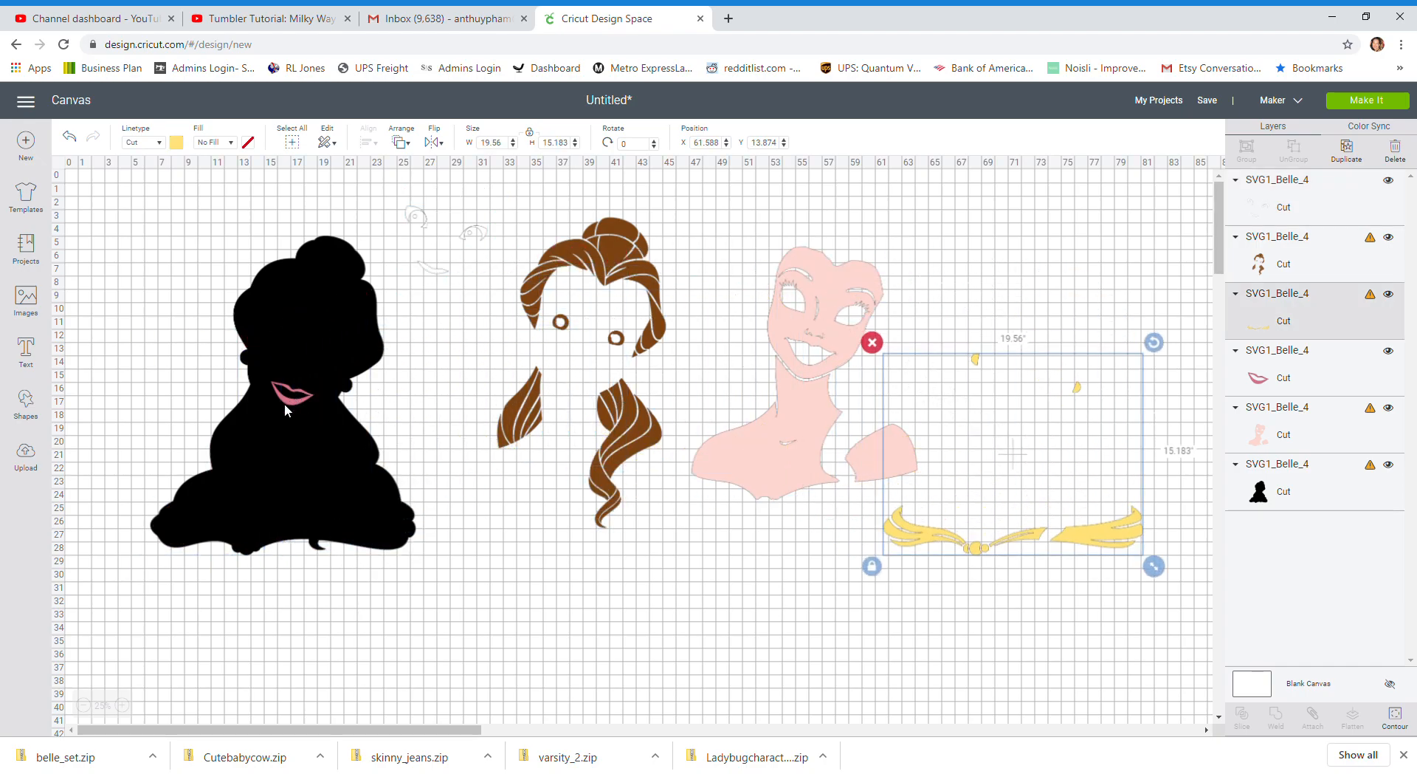
left_click_drag(285, 403, 695, 354)
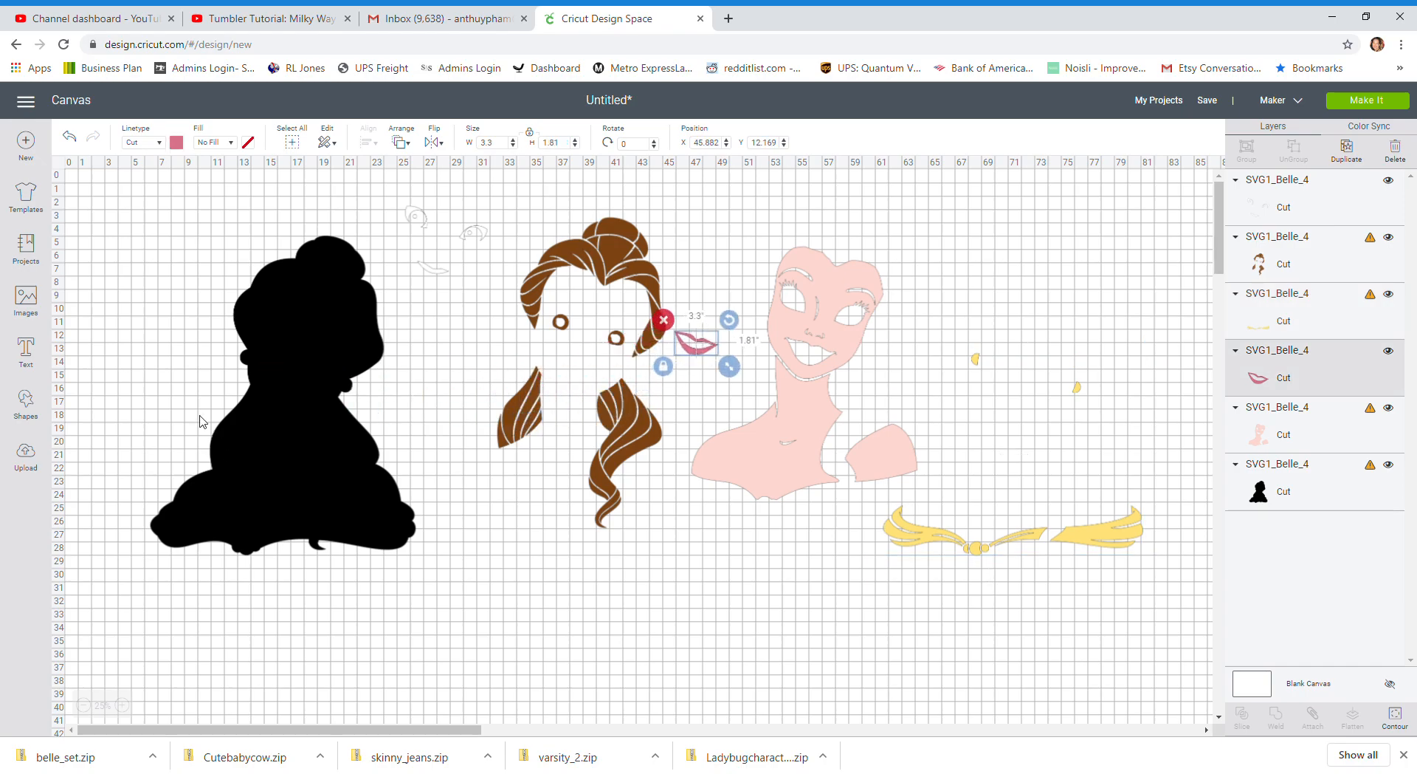
Change the material colour of Belle's black silhouette layer to green
left_click(154, 361)
left_click(294, 325)
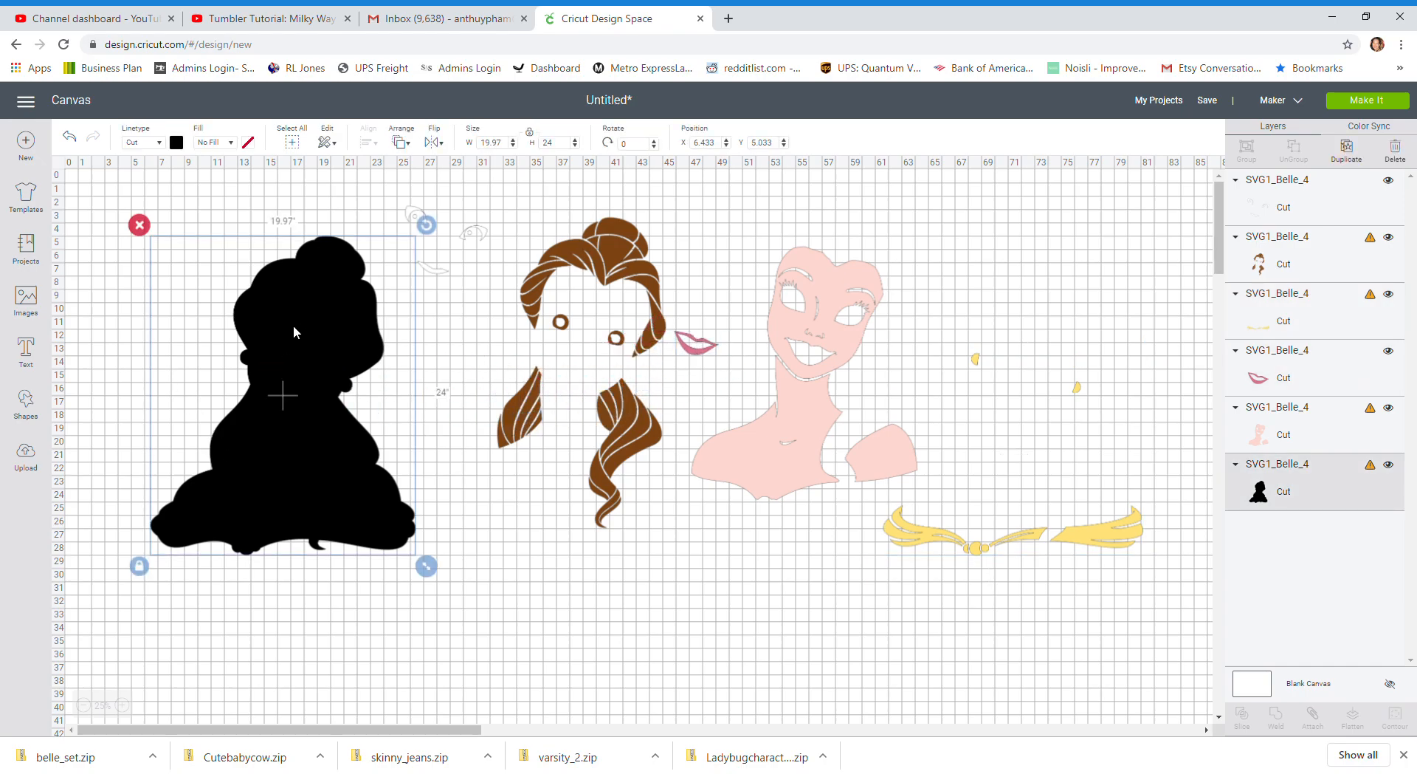
left_click(178, 144)
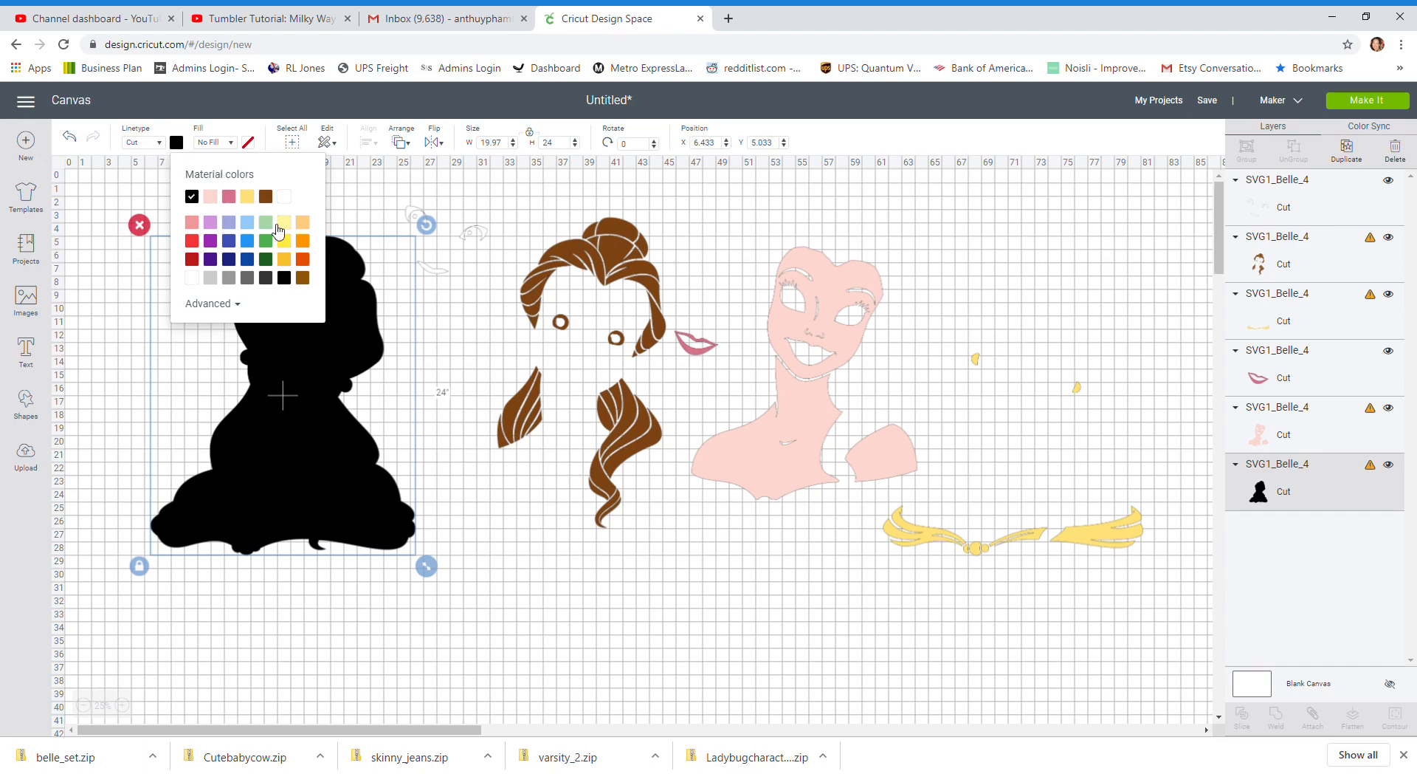
left_click(266, 247)
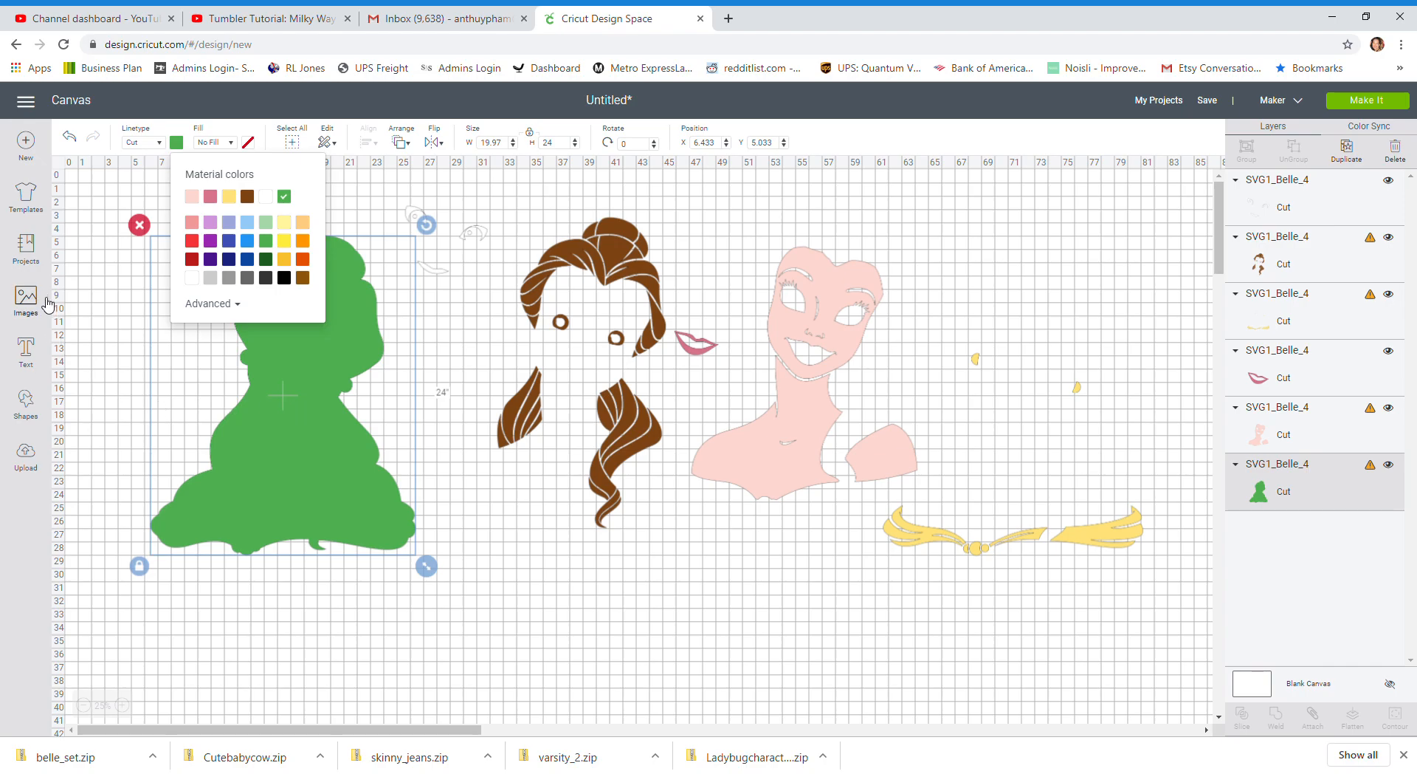
Insert a square shape beside the green silhouette and set its size to 11 by 11 inches
left_click(310, 493)
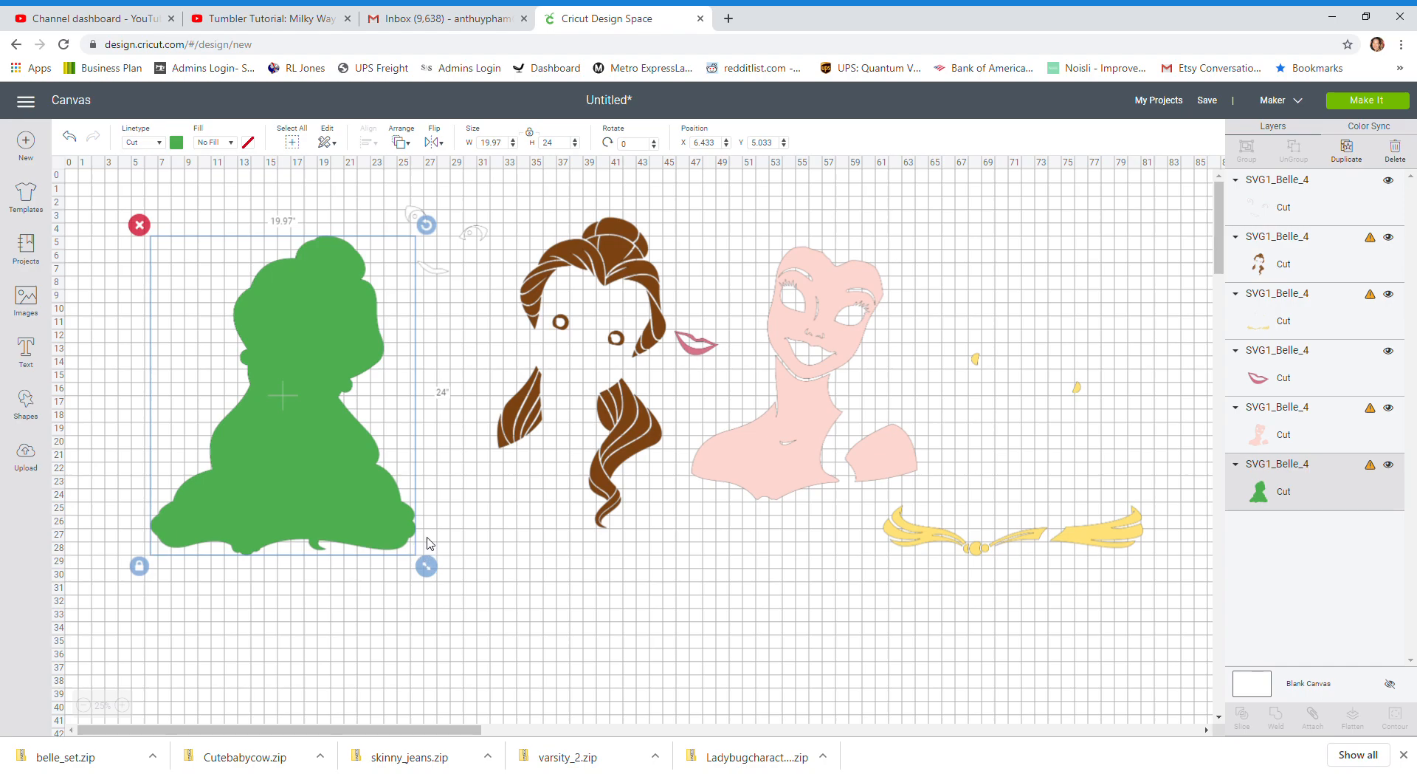
left_click(27, 425)
left_click(87, 316)
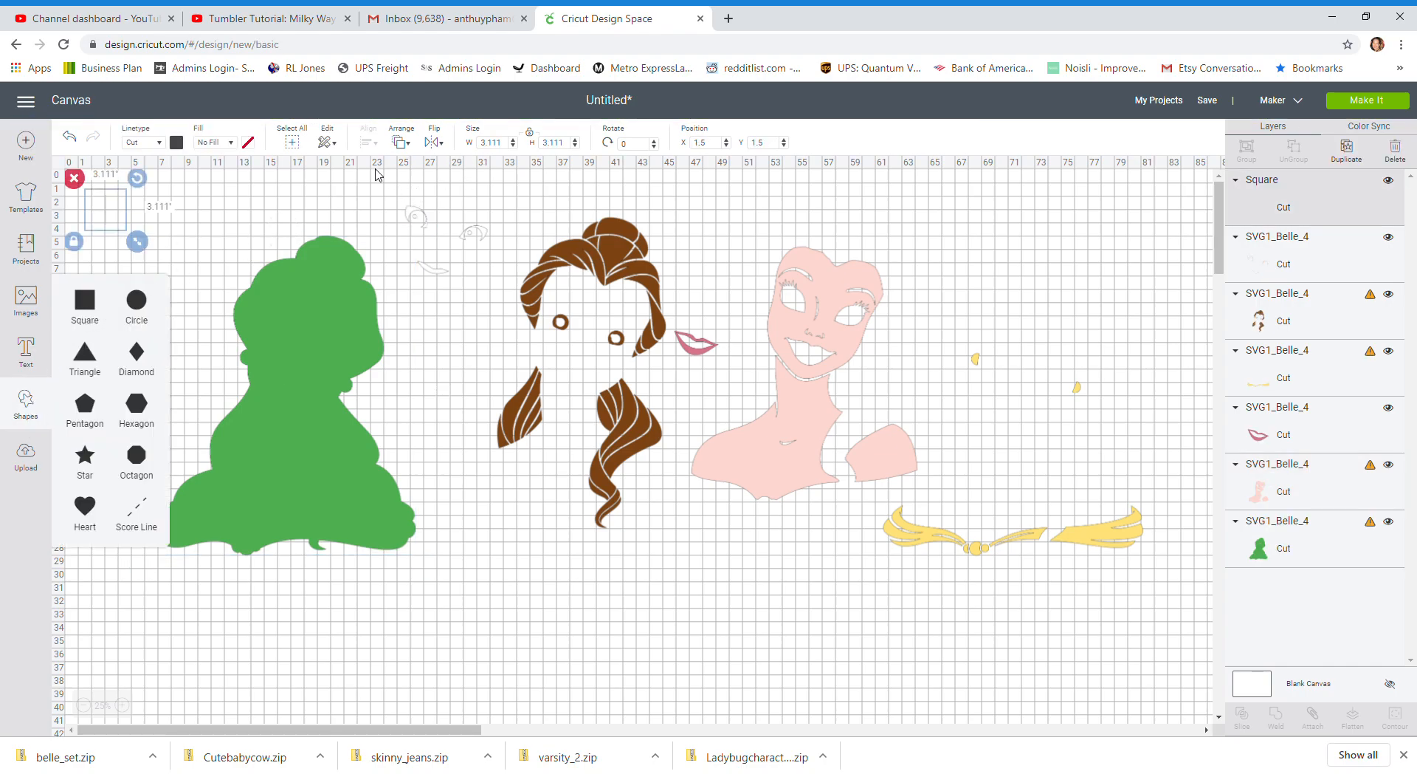
left_click_drag(91, 210, 169, 287)
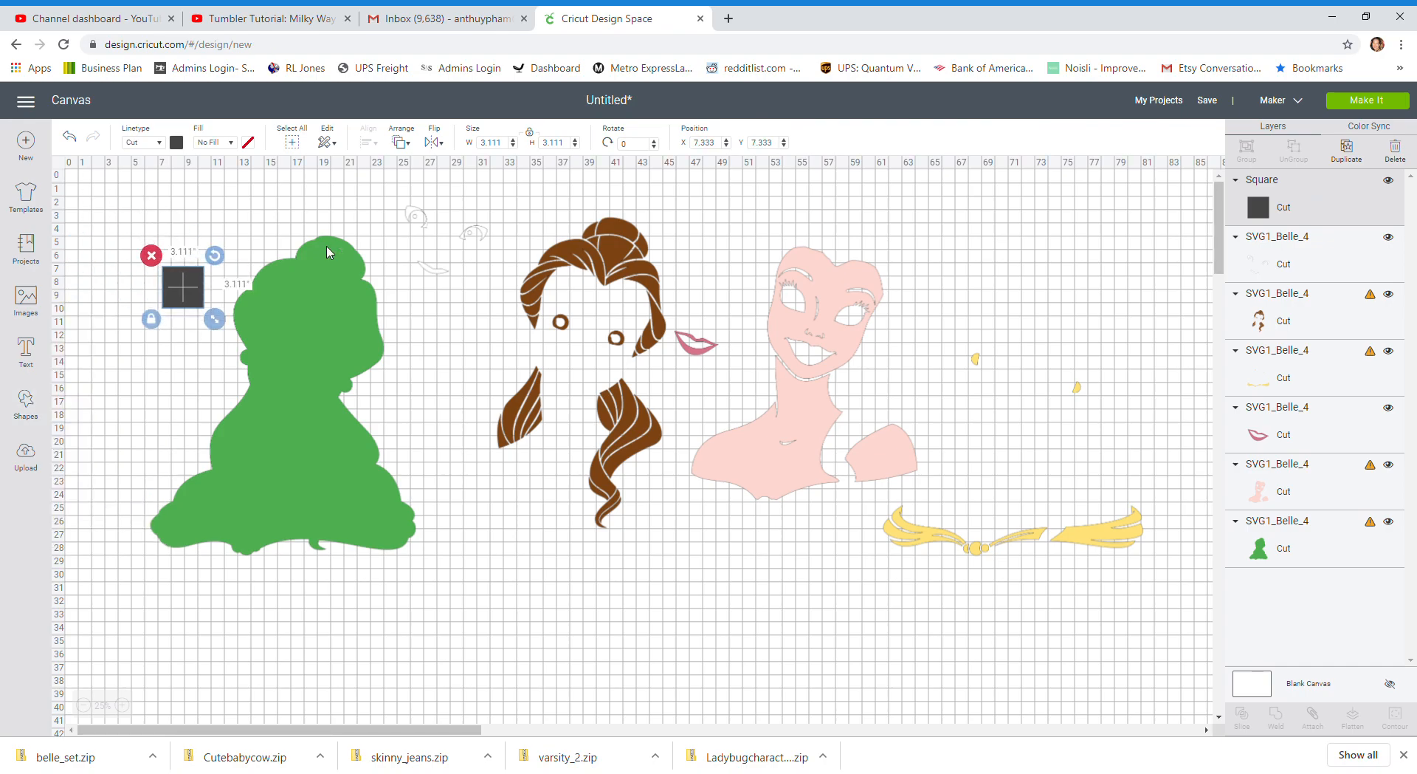
left_click(508, 146)
type("11")
key("Tab")
key("Tab")
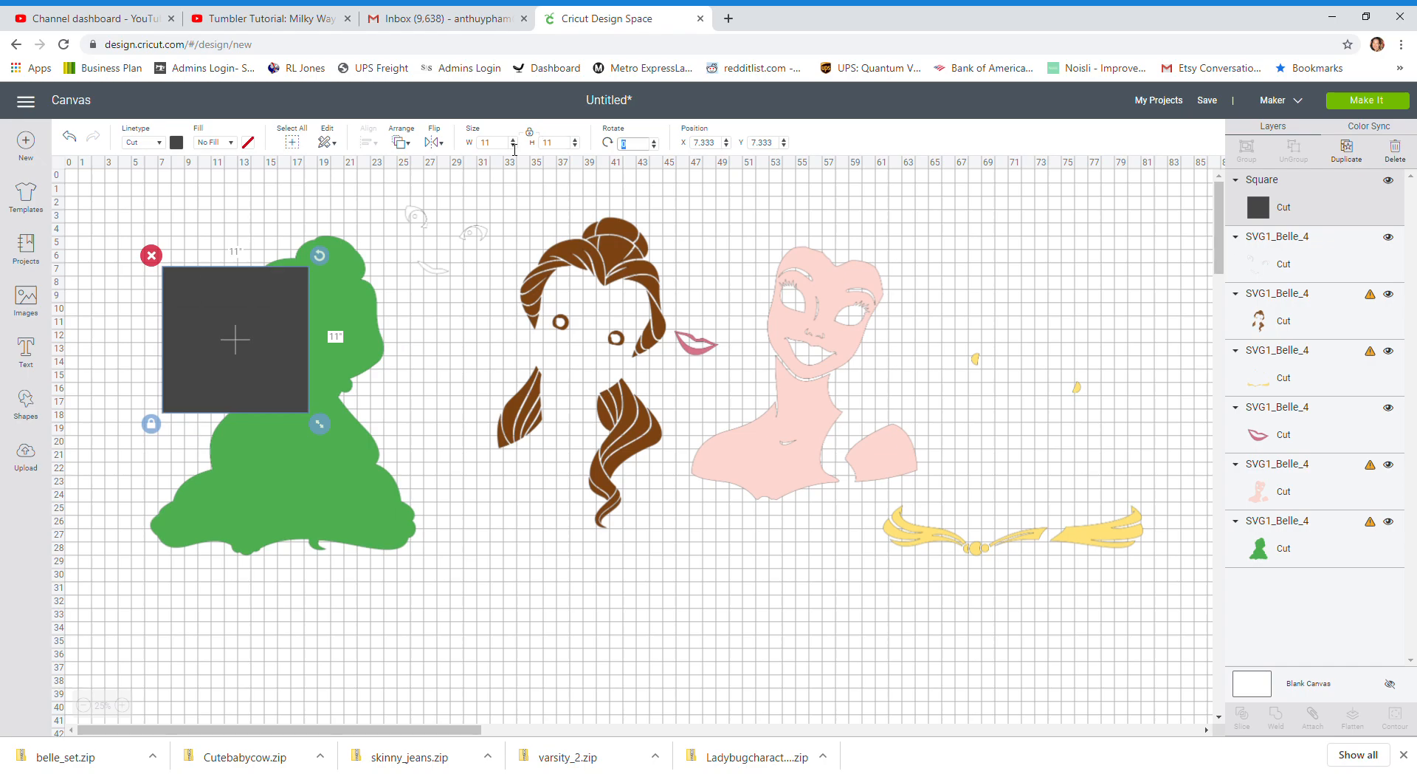
Move the square to about X 5.7, Y 5 and place a duplicate of it directly to its right
left_click_drag(288, 334, 262, 299)
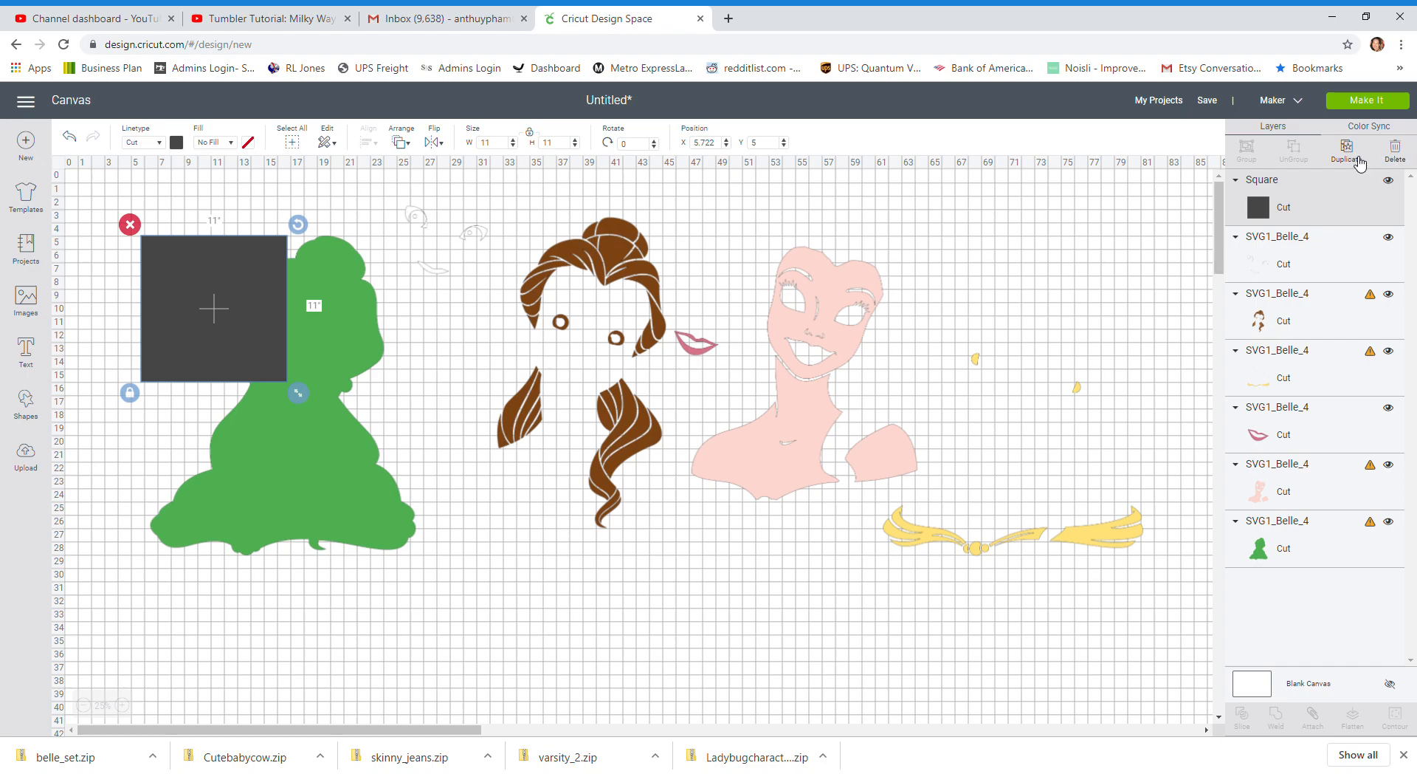
left_click(1365, 164)
left_click_drag(248, 298, 390, 298)
Set the left square's X position to 5
left_click(206, 300)
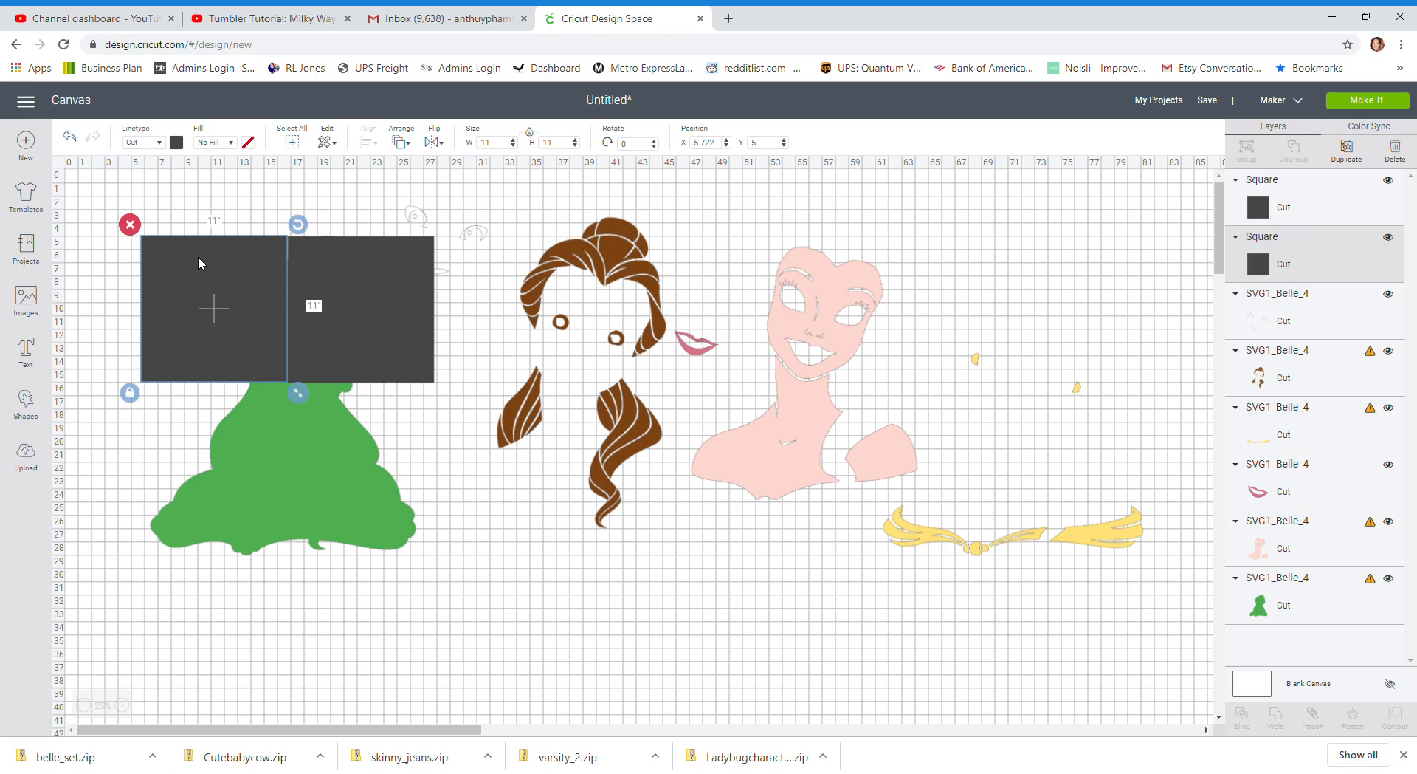
left_click(704, 142)
type("5")
key("Return")
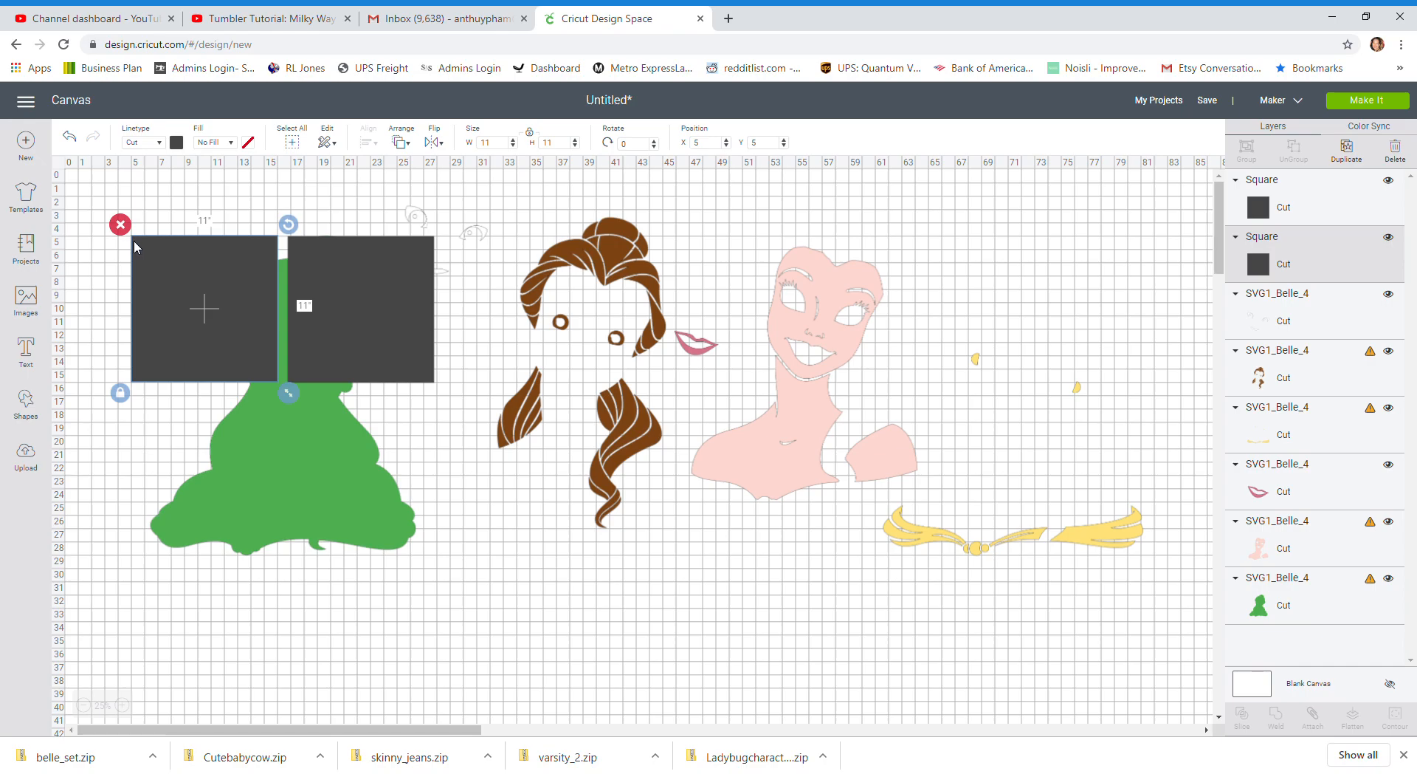
Move the right square against the left one and set its position to X 16, Y 5
left_click(379, 253)
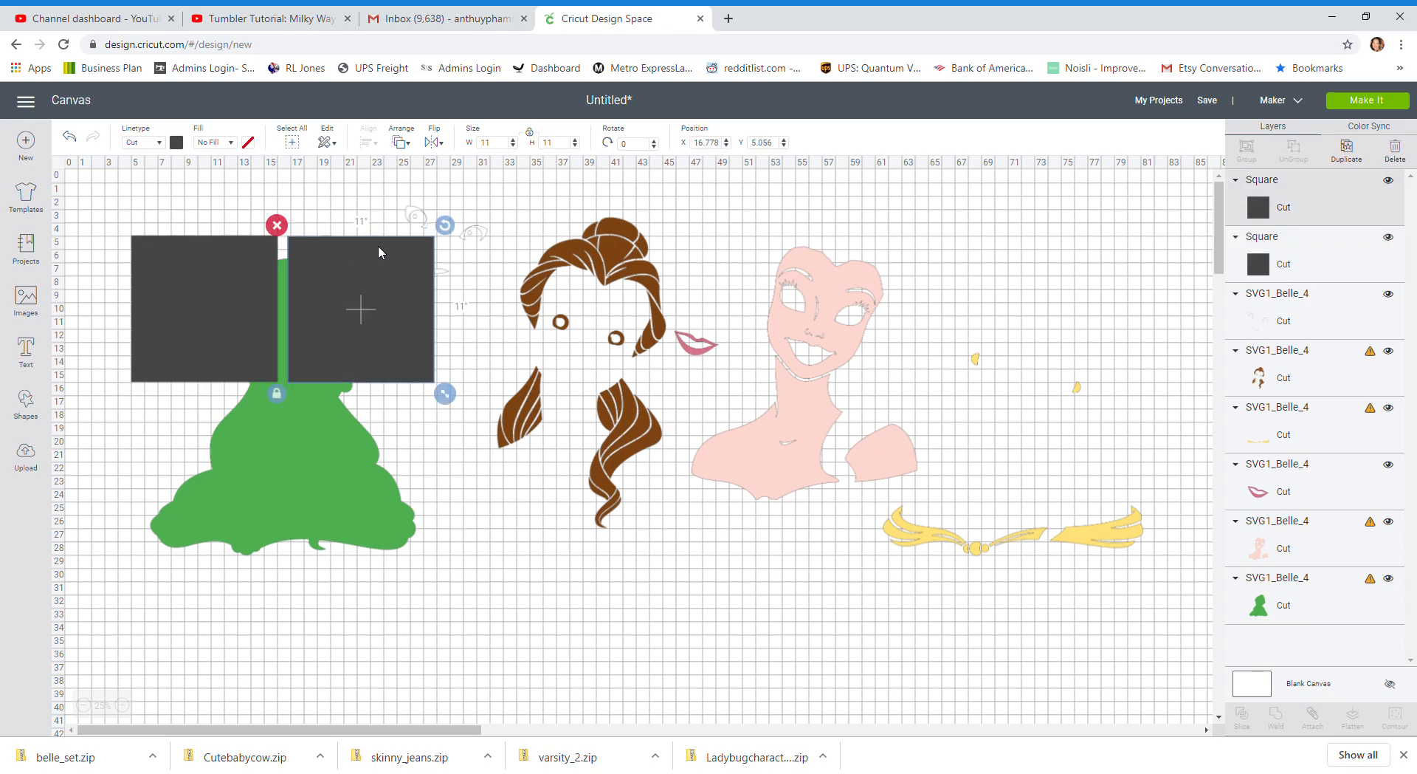
left_click_drag(378, 247, 369, 245)
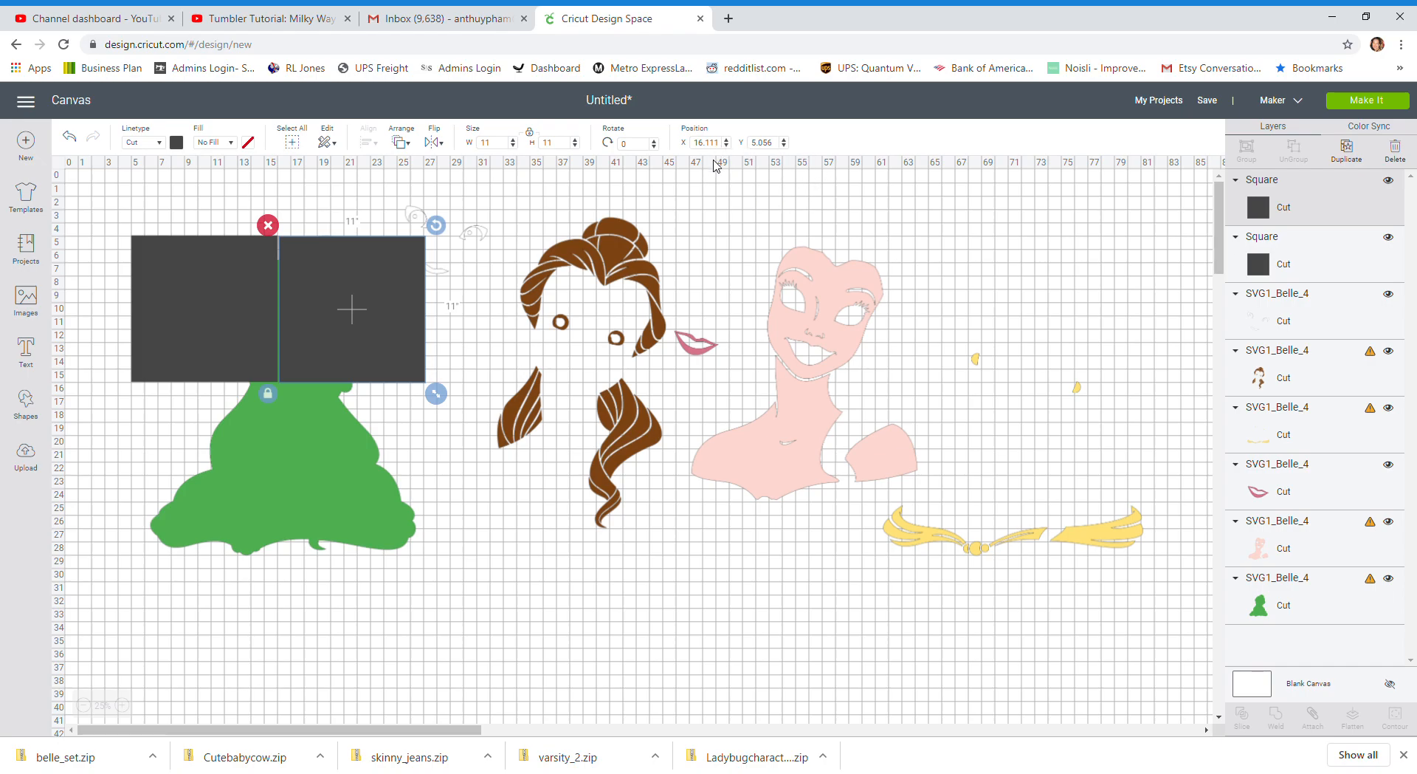
double_click(721, 143)
type("16")
key("Tab")
type("5")
key("Return")
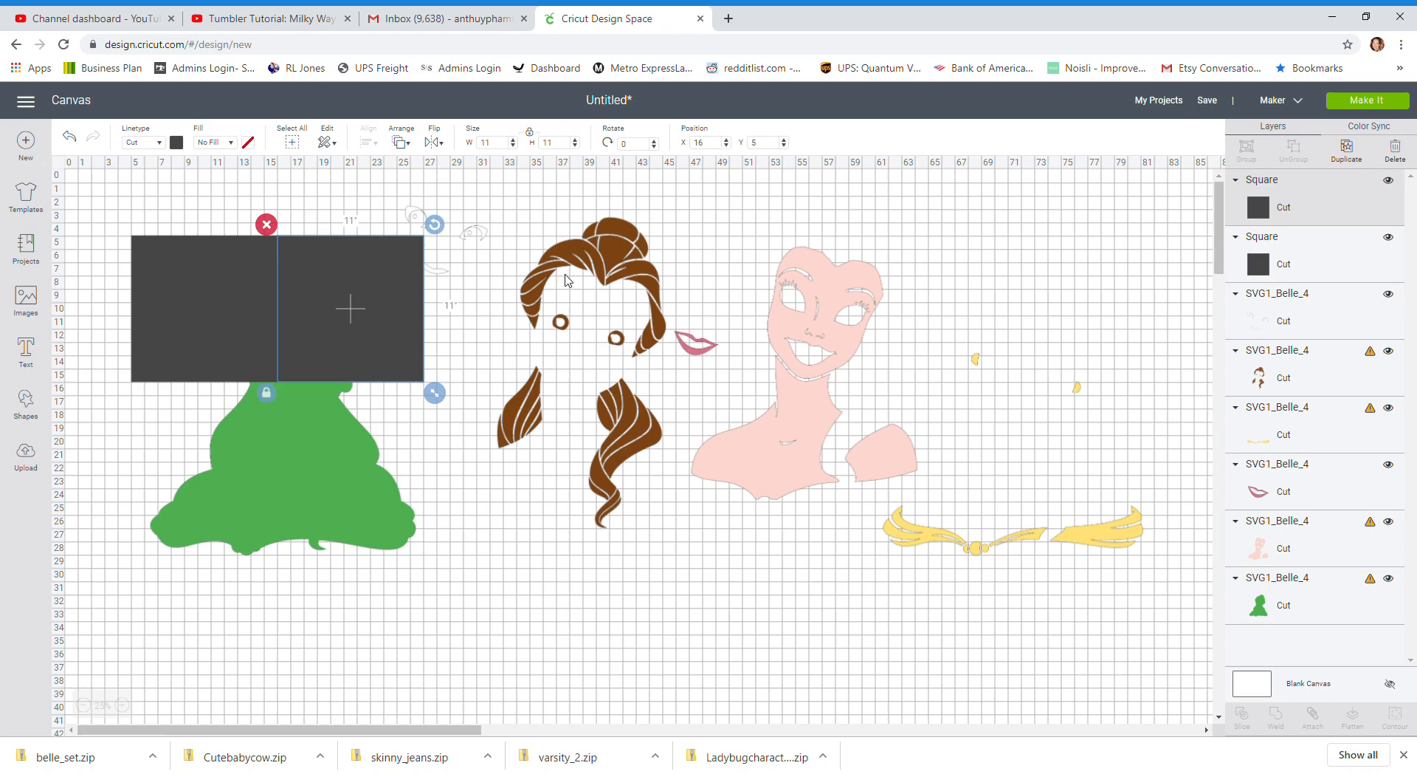
Duplicate both squares together and place the copied pair directly below the first row, over the silhouette's lower half
left_click(237, 281)
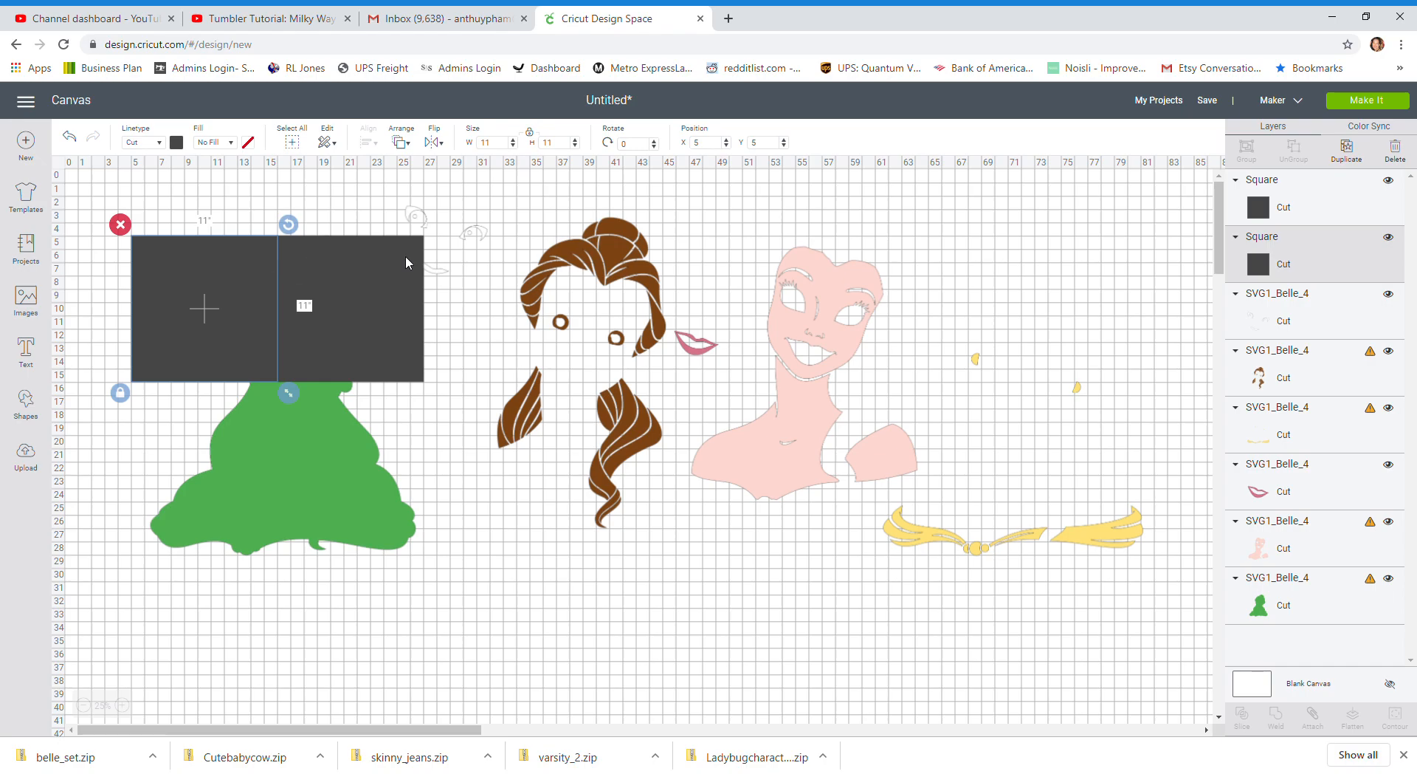
left_click(380, 271)
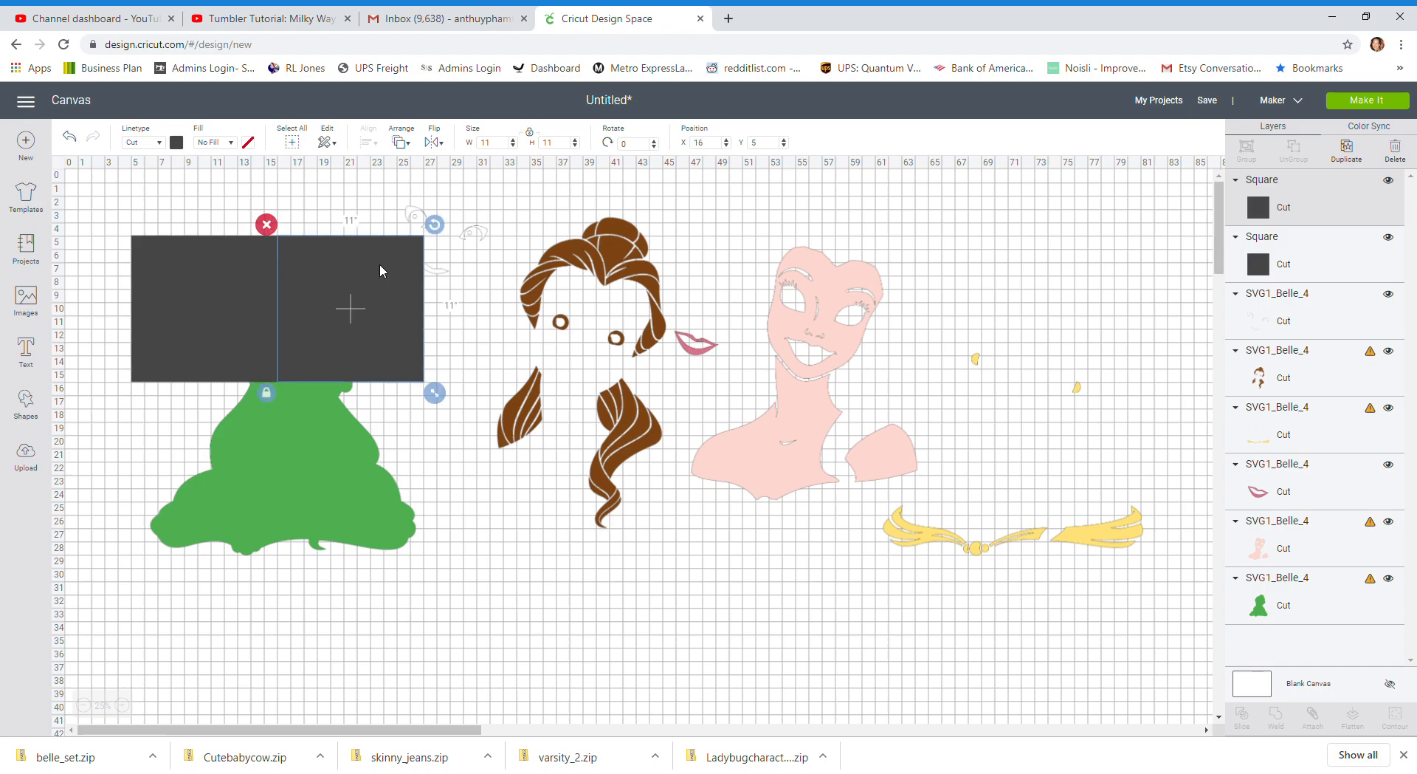
left_click(244, 322)
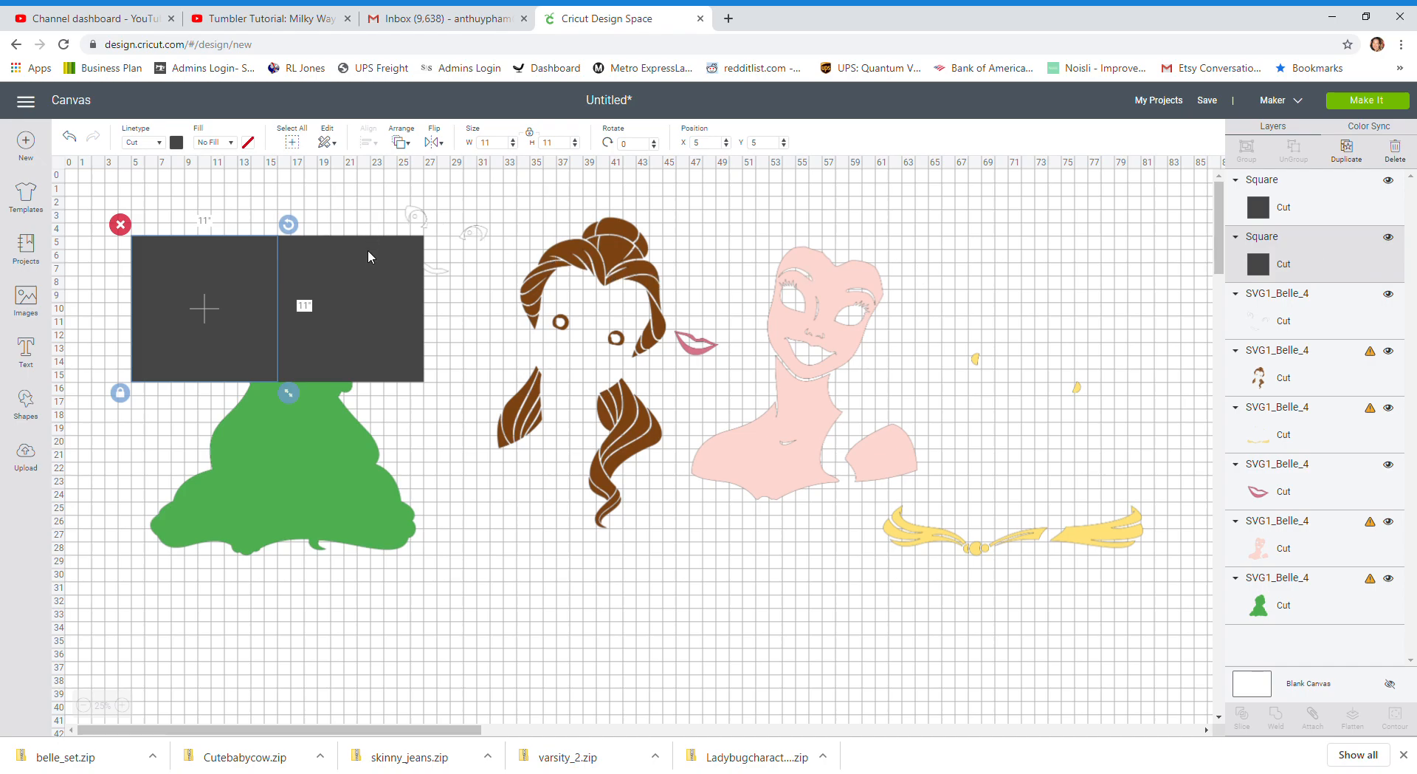
left_click(370, 273, "shift")
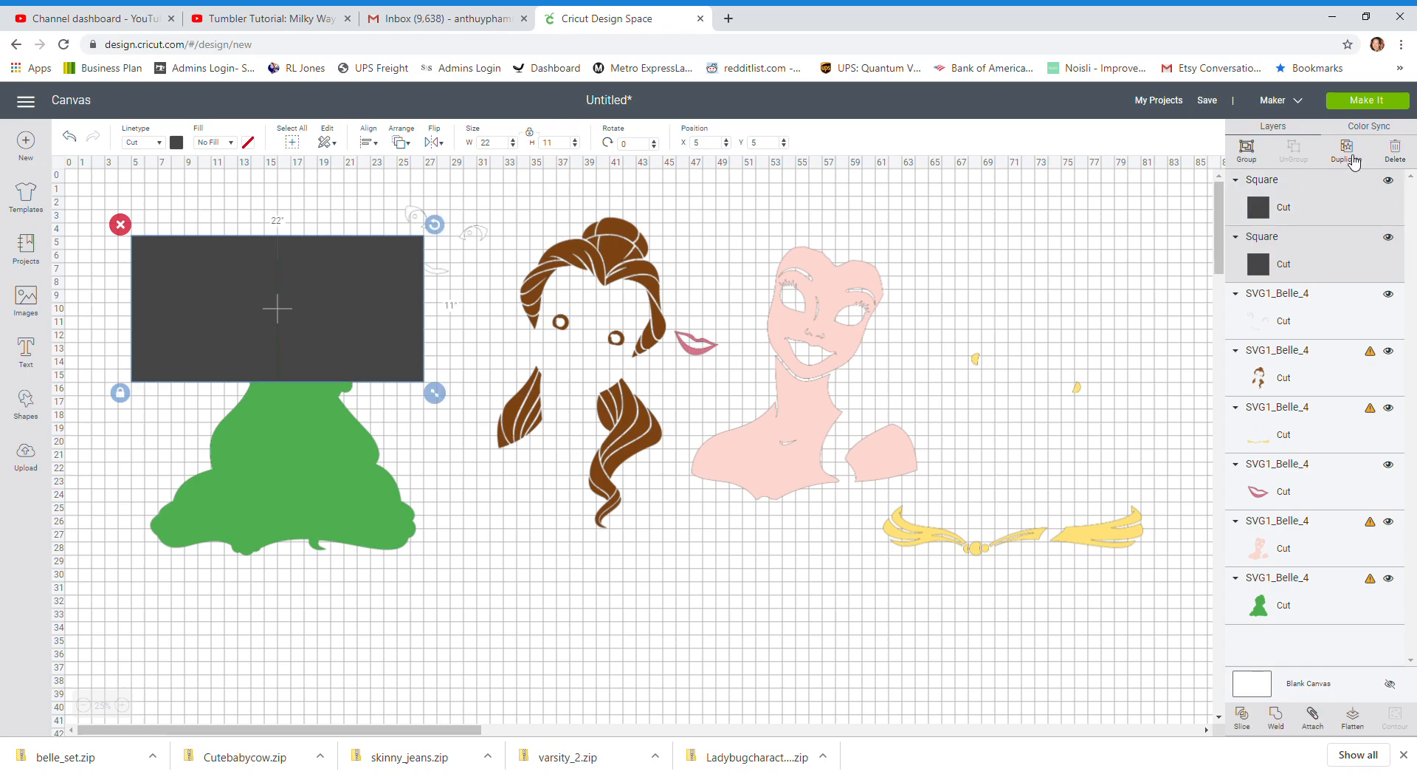
left_click(1347, 152)
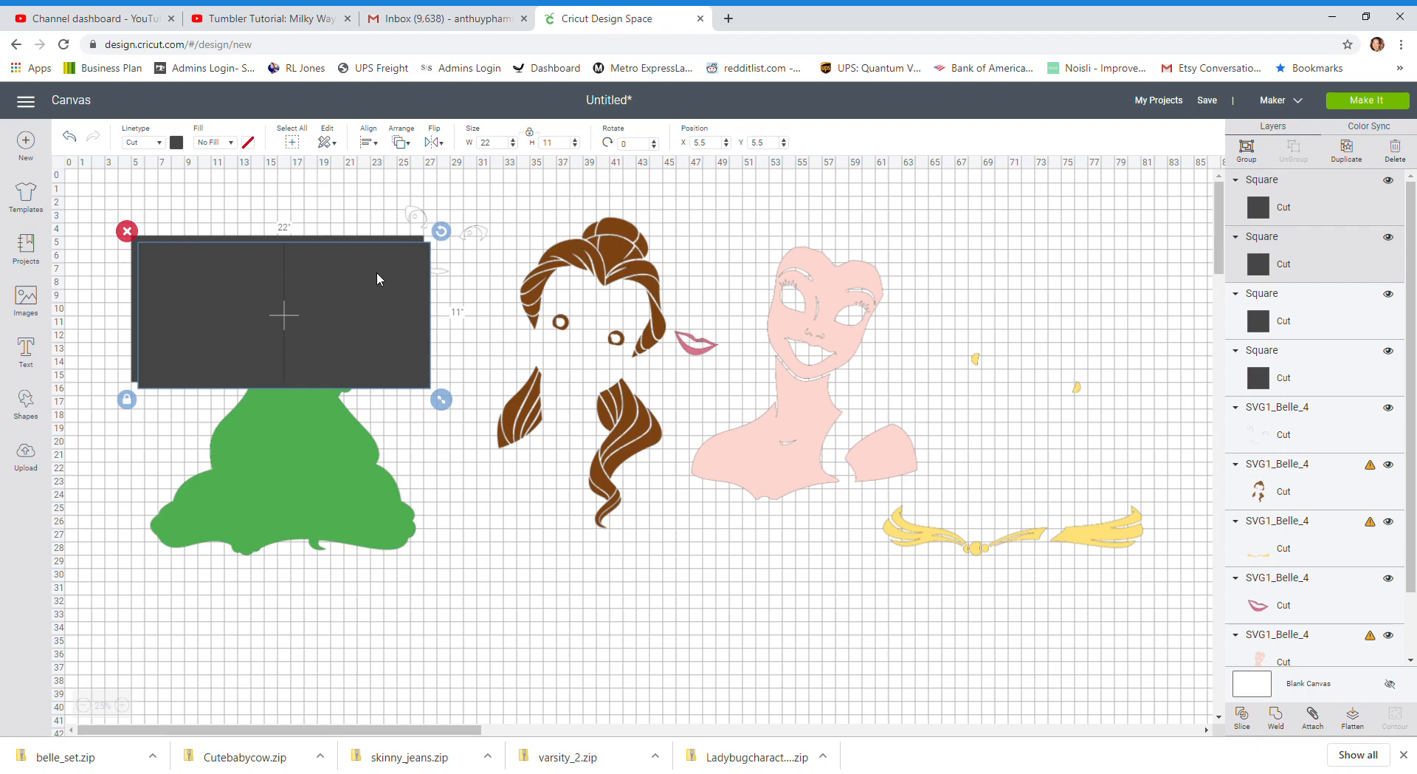
left_click_drag(377, 274, 371, 415)
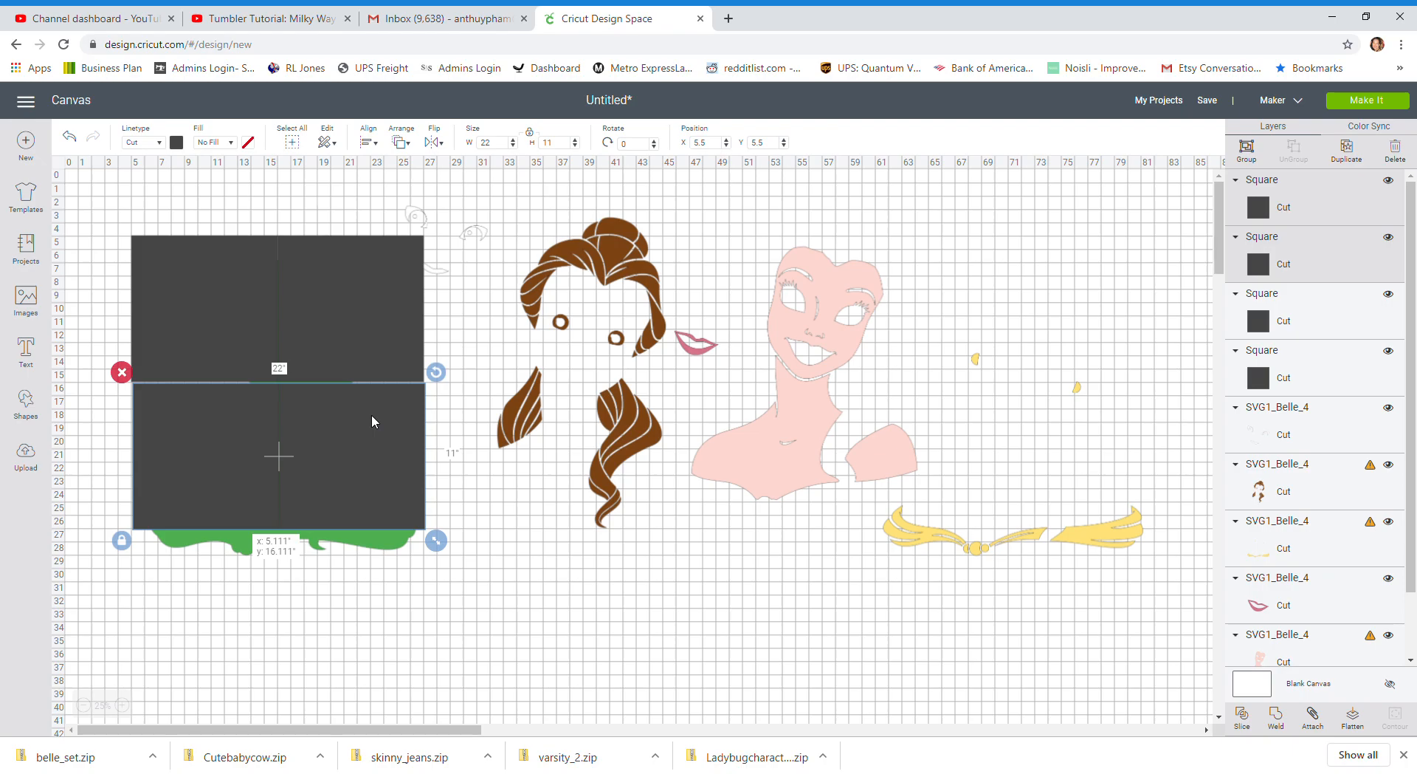
left_click_drag(371, 414, 371, 414)
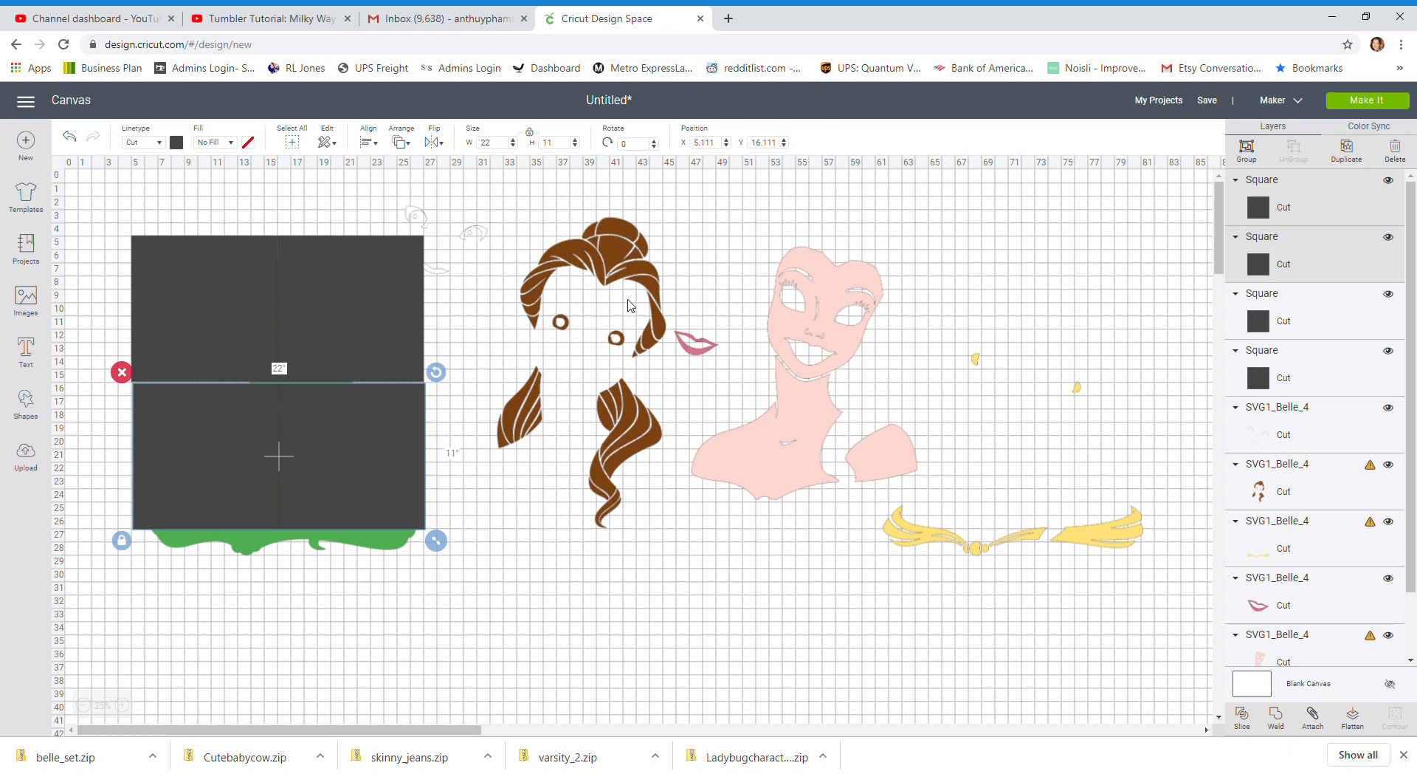
Set the position of the second row of squares to X 5, Y 16
left_click(719, 146)
type("5")
key("Tab")
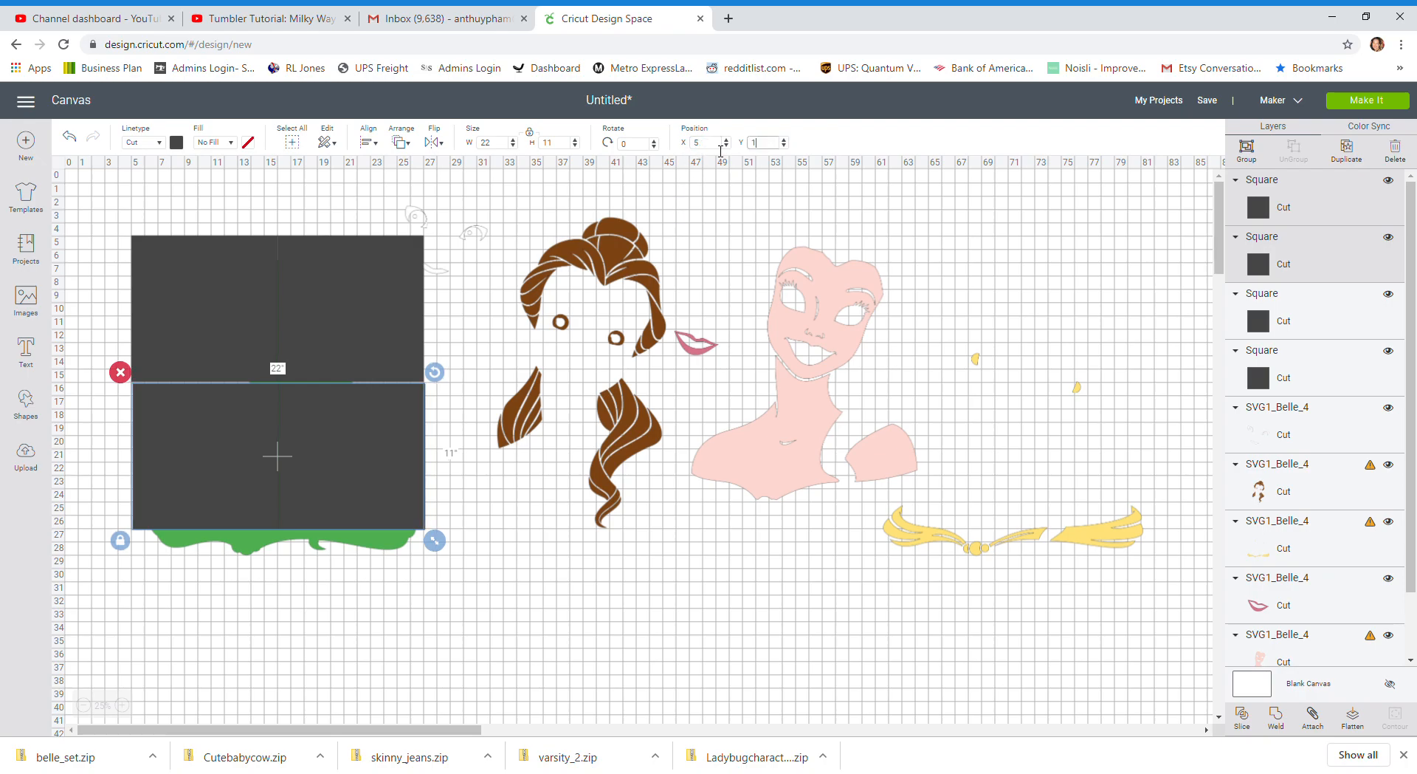
type("16")
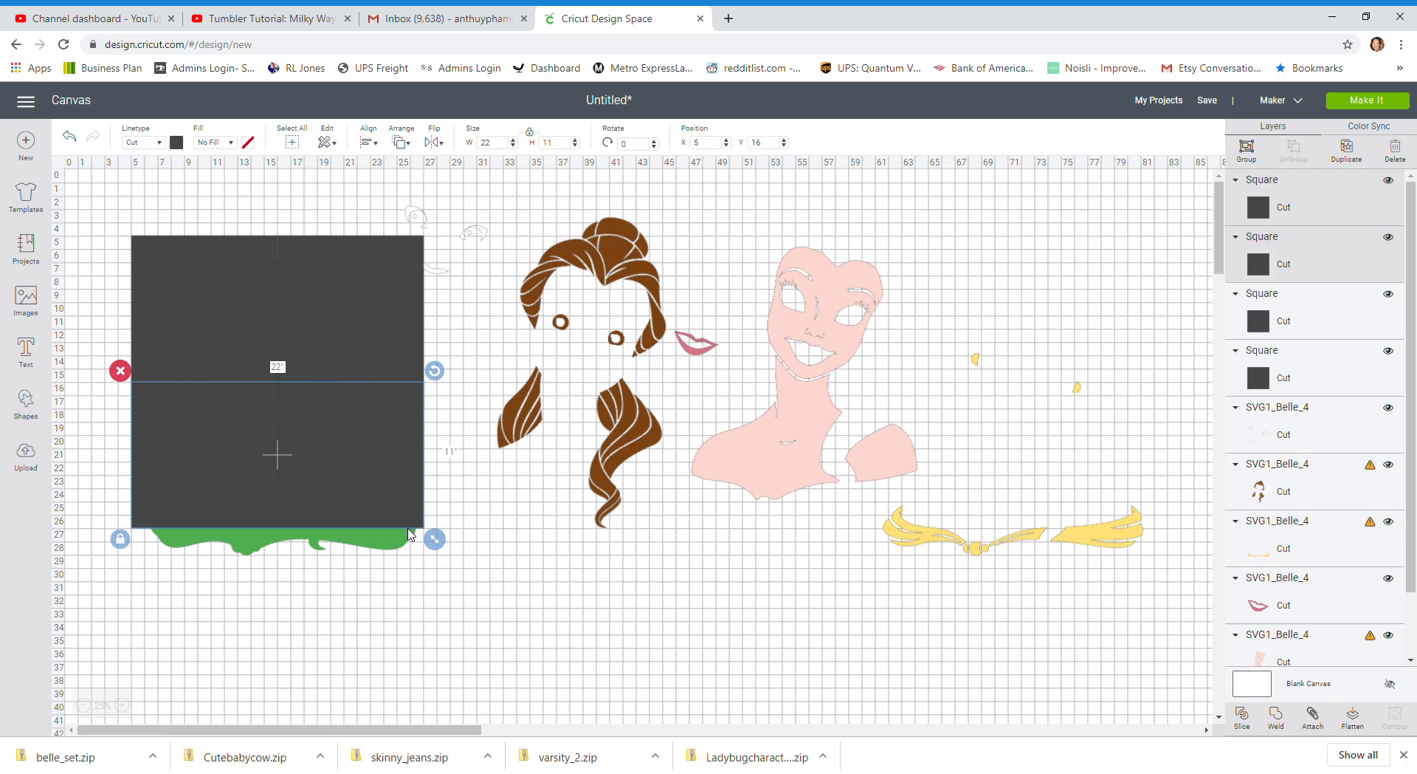
Bring the green silhouette to the front and move it to about X 5.5, Y 5.8 over the squares
left_click(391, 546)
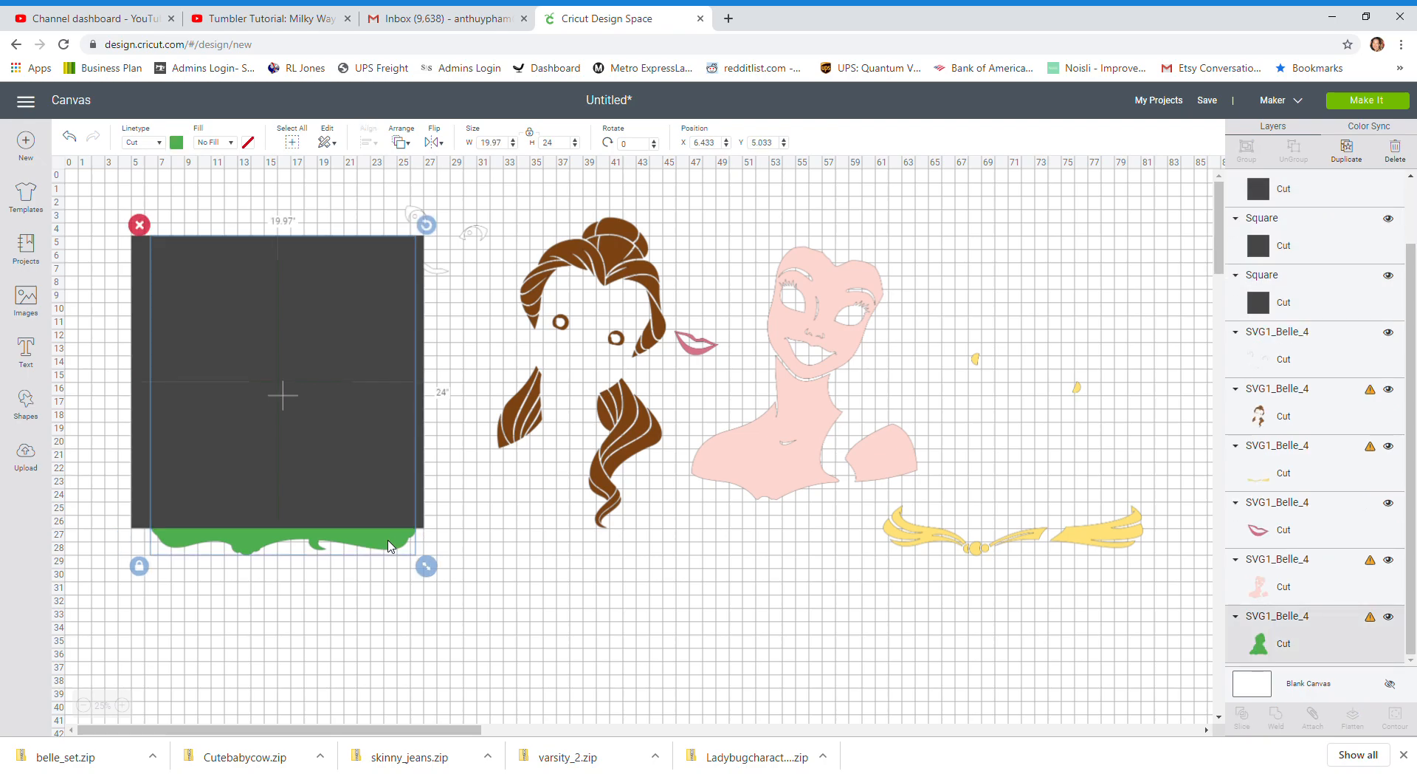
left_click(412, 153)
left_click(428, 232)
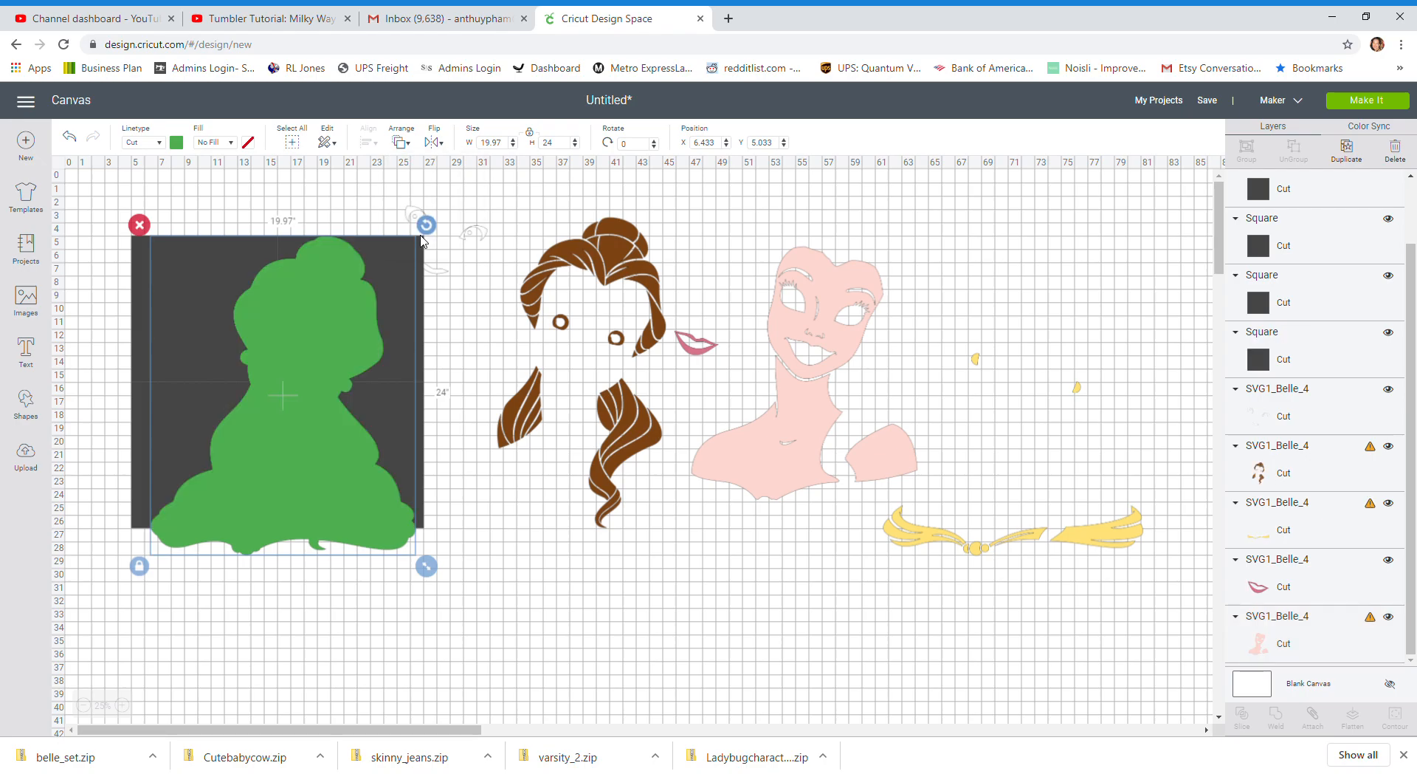
left_click_drag(328, 400, 325, 409)
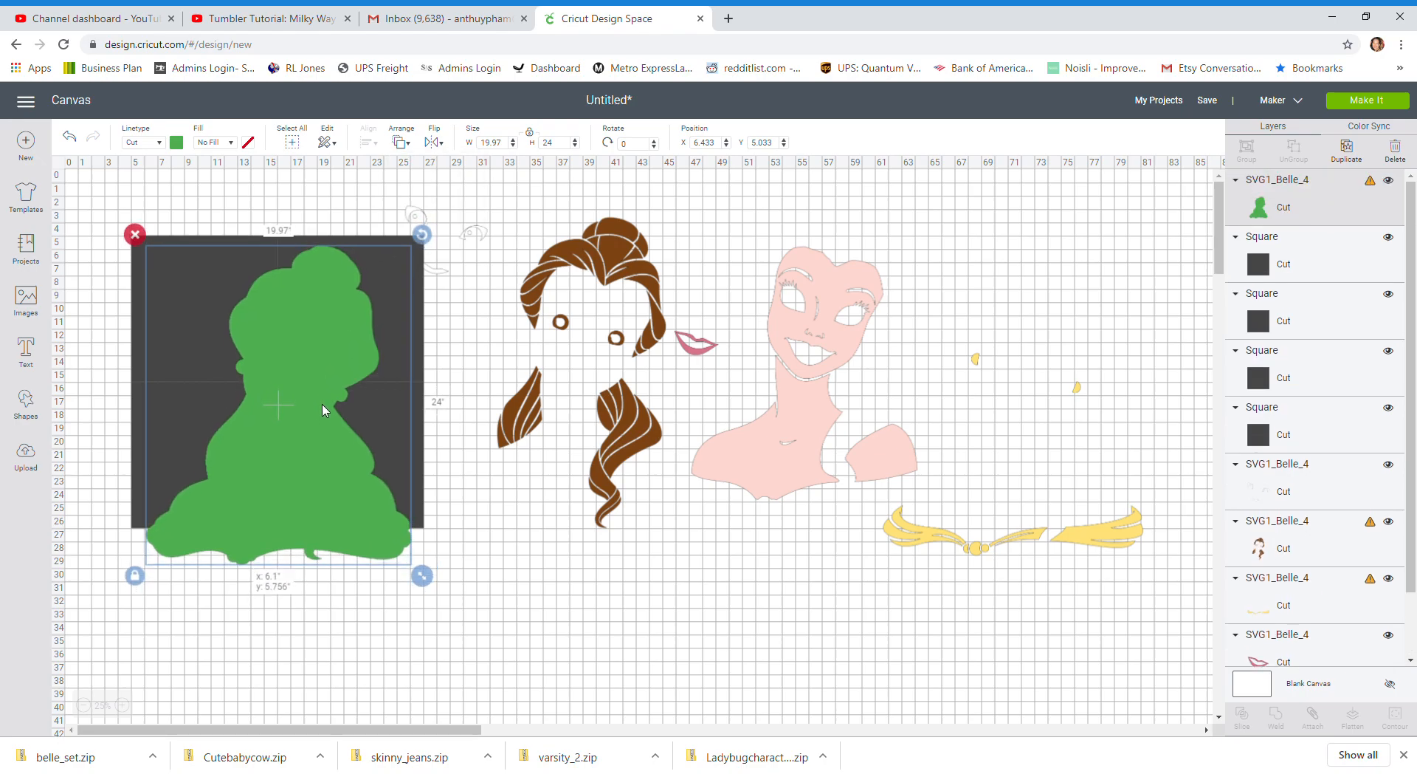
left_click_drag(322, 406, 315, 407)
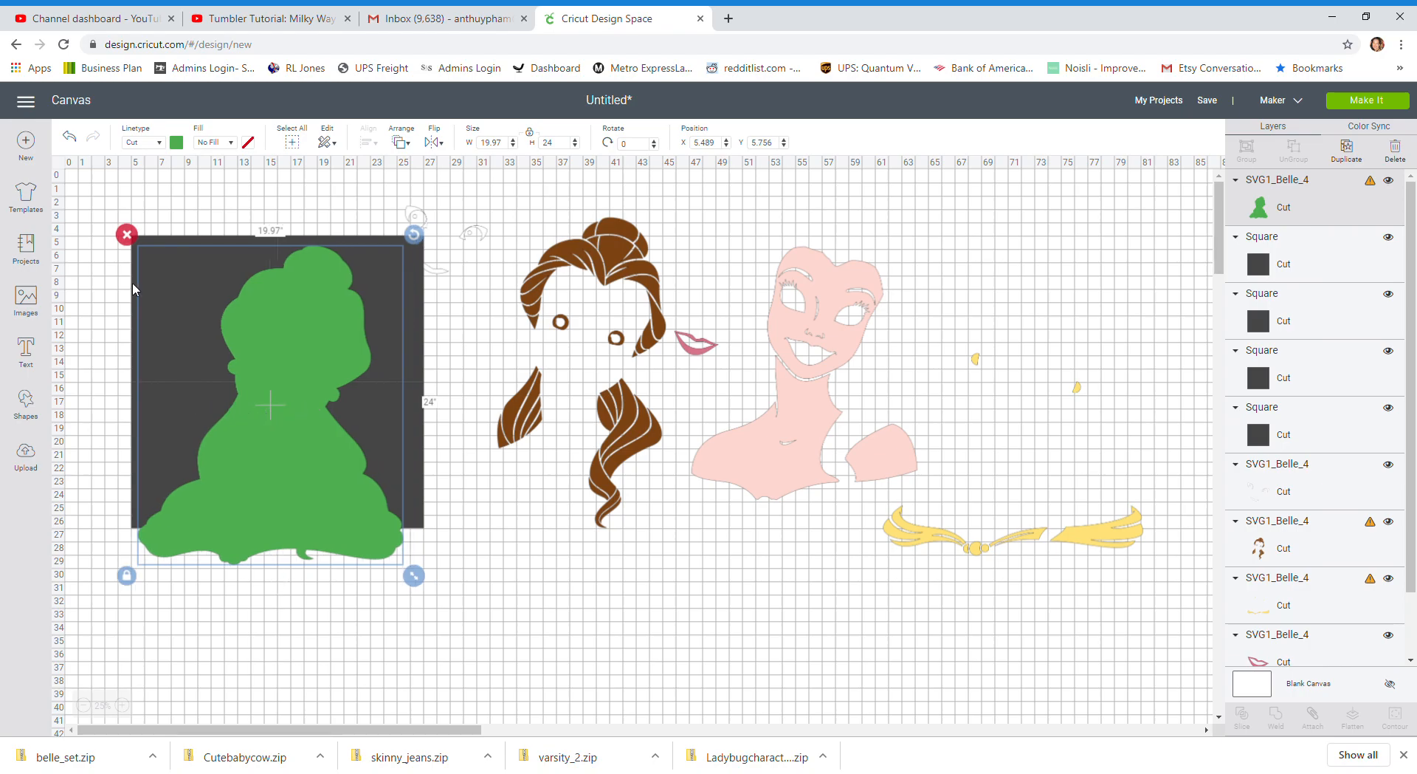
Send the green silhouette to the back, behind the grid of squares, and deselect it
left_click(400, 142)
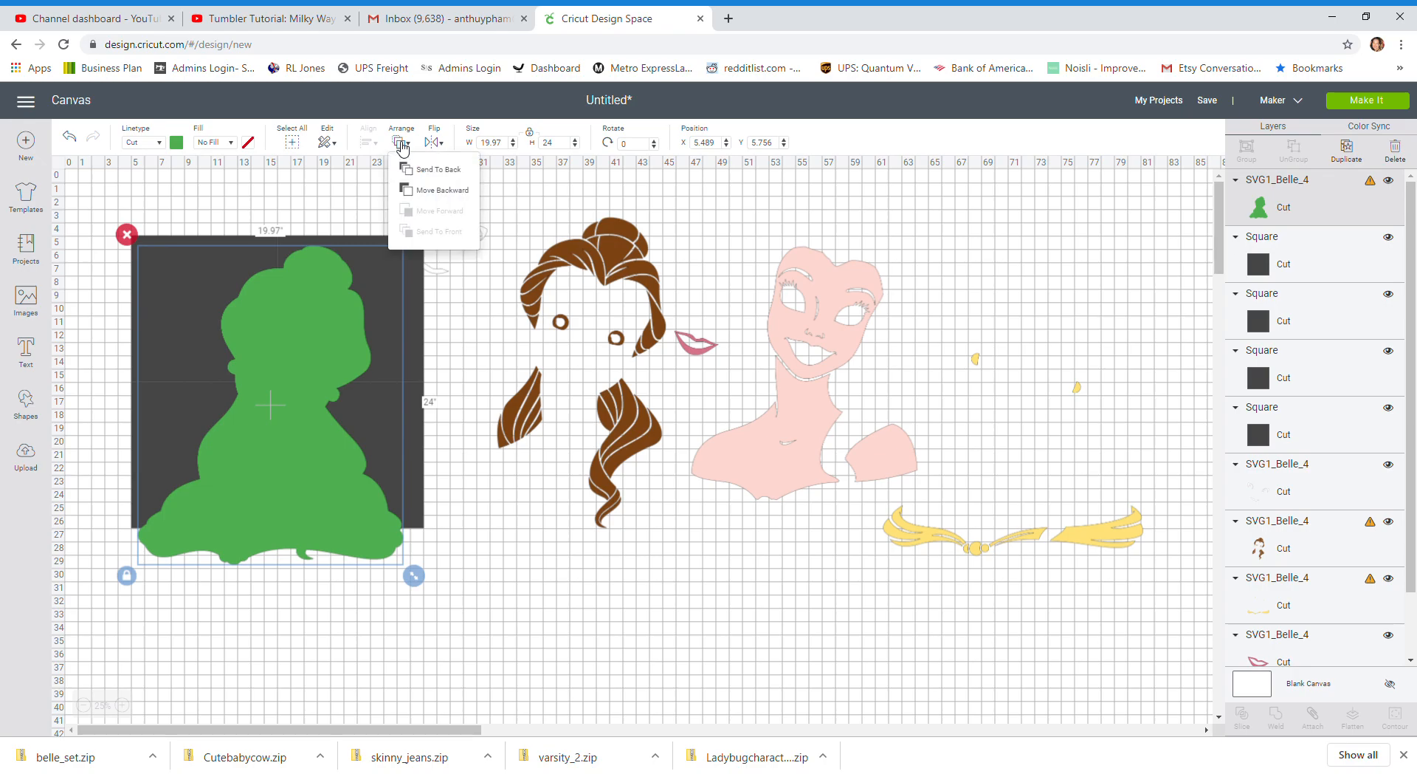
left_click(429, 169)
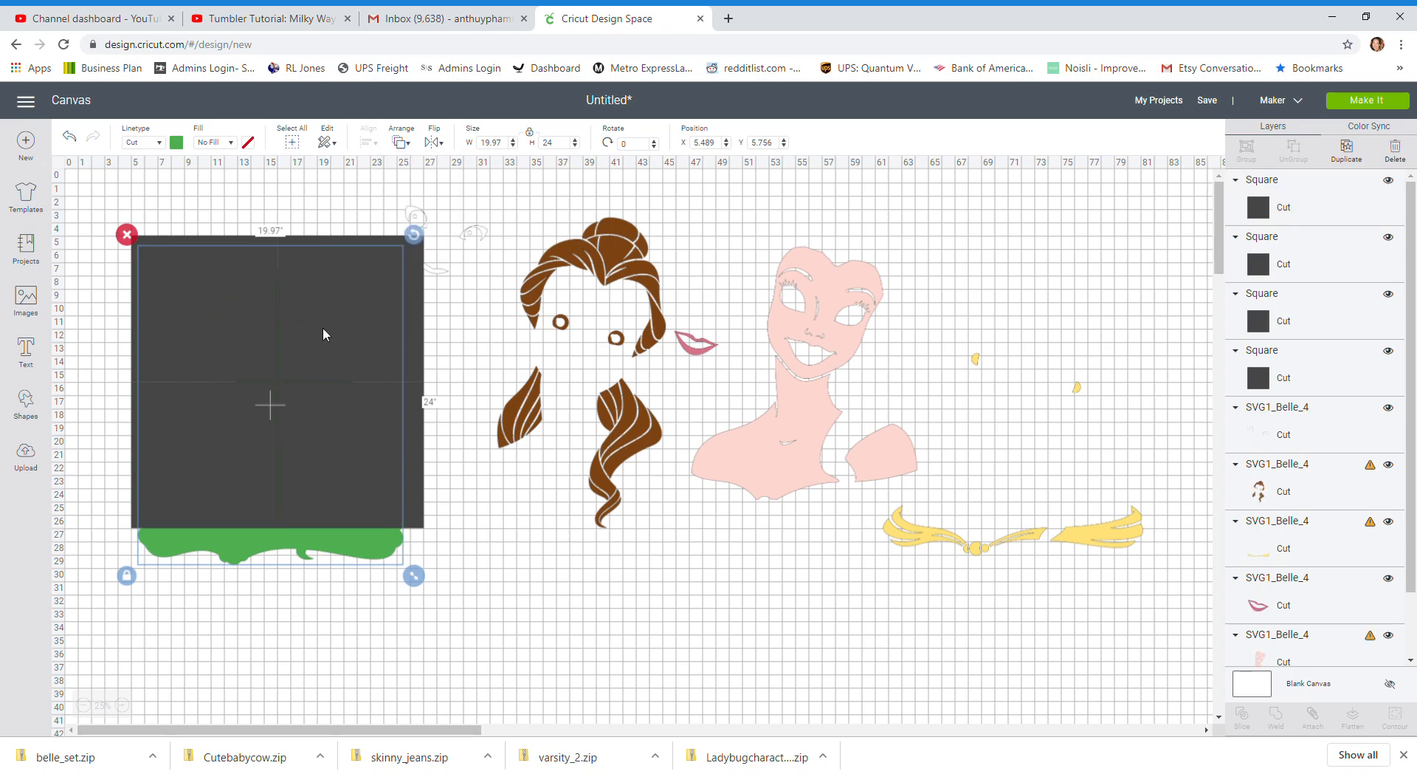
left_click(113, 411)
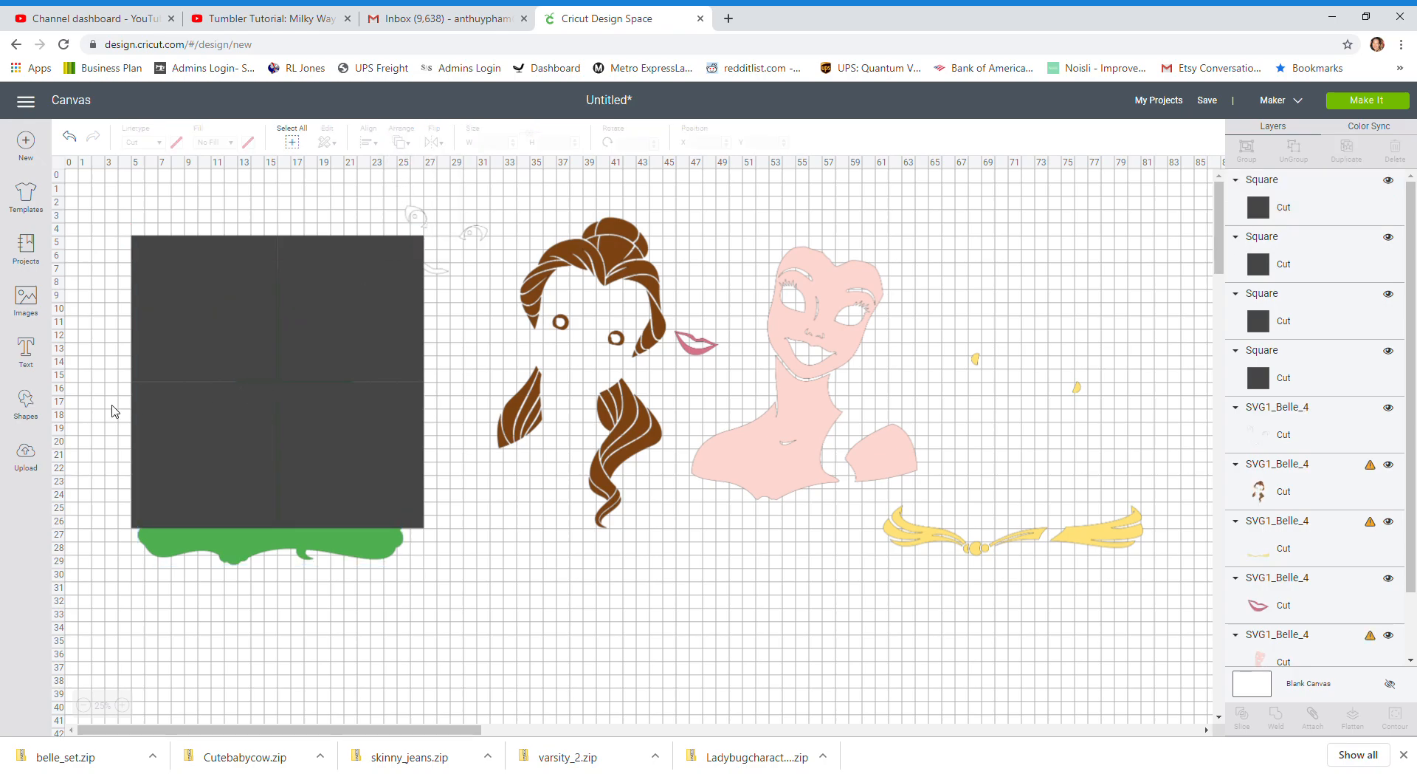
Duplicate the two squares of the second row and place the copies below them as a third row
left_click(184, 462)
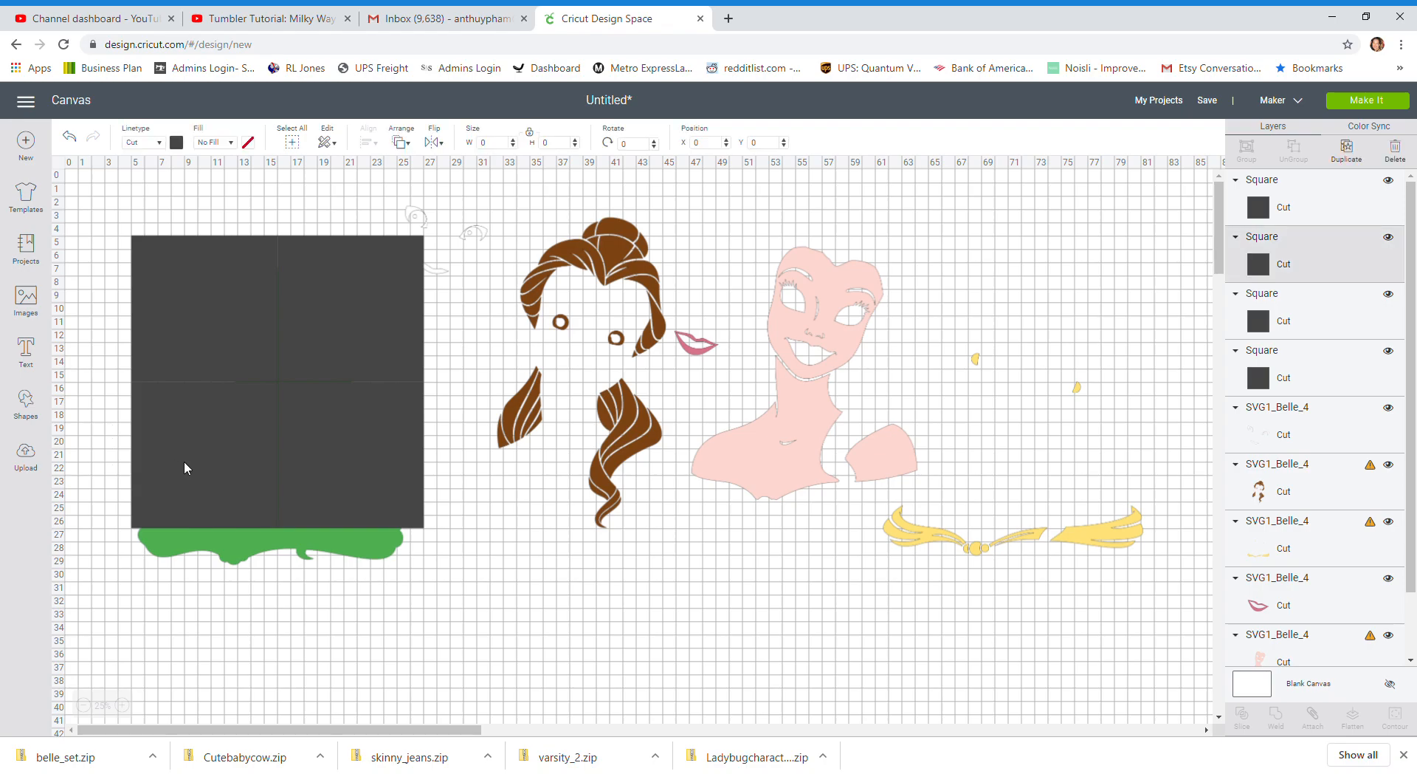
left_click(325, 454, "shift")
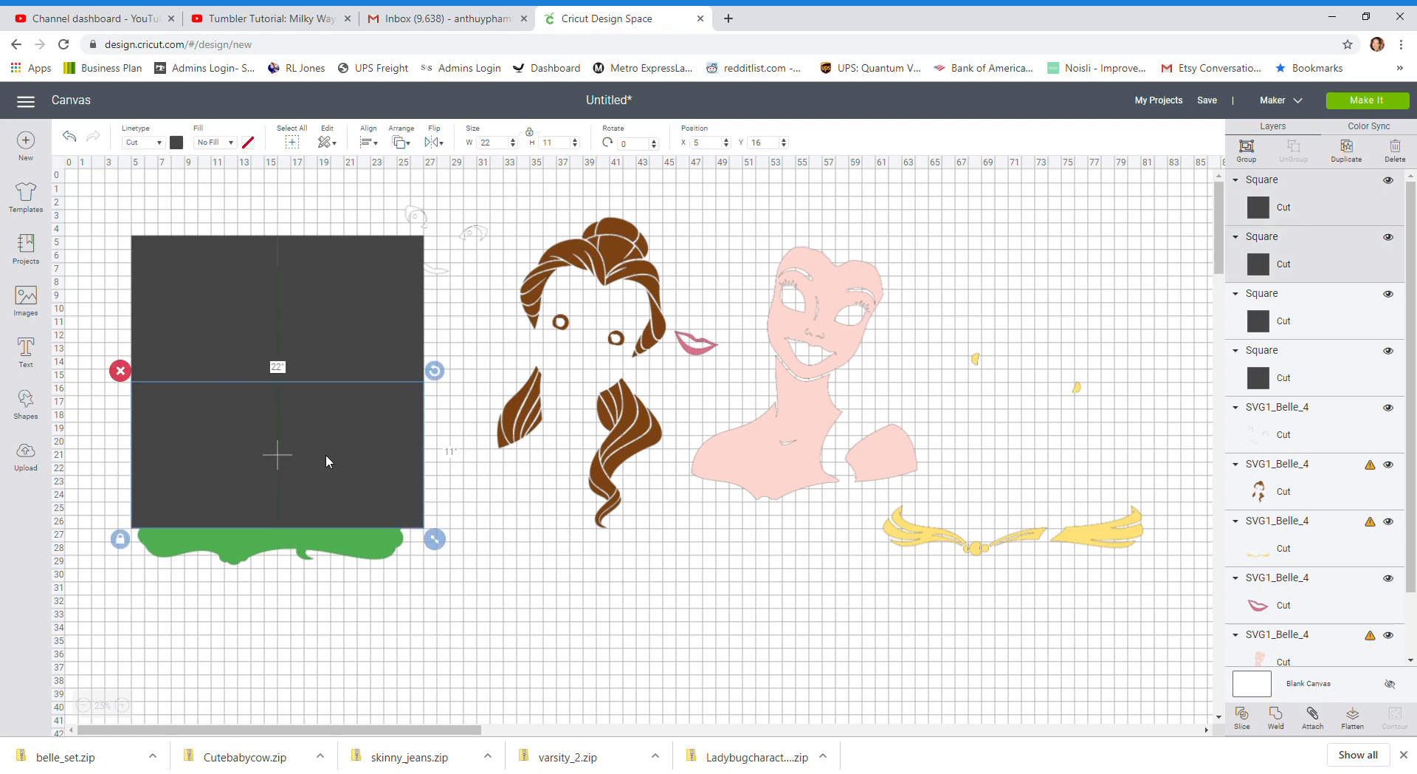
left_click_drag(361, 455, 349, 569)
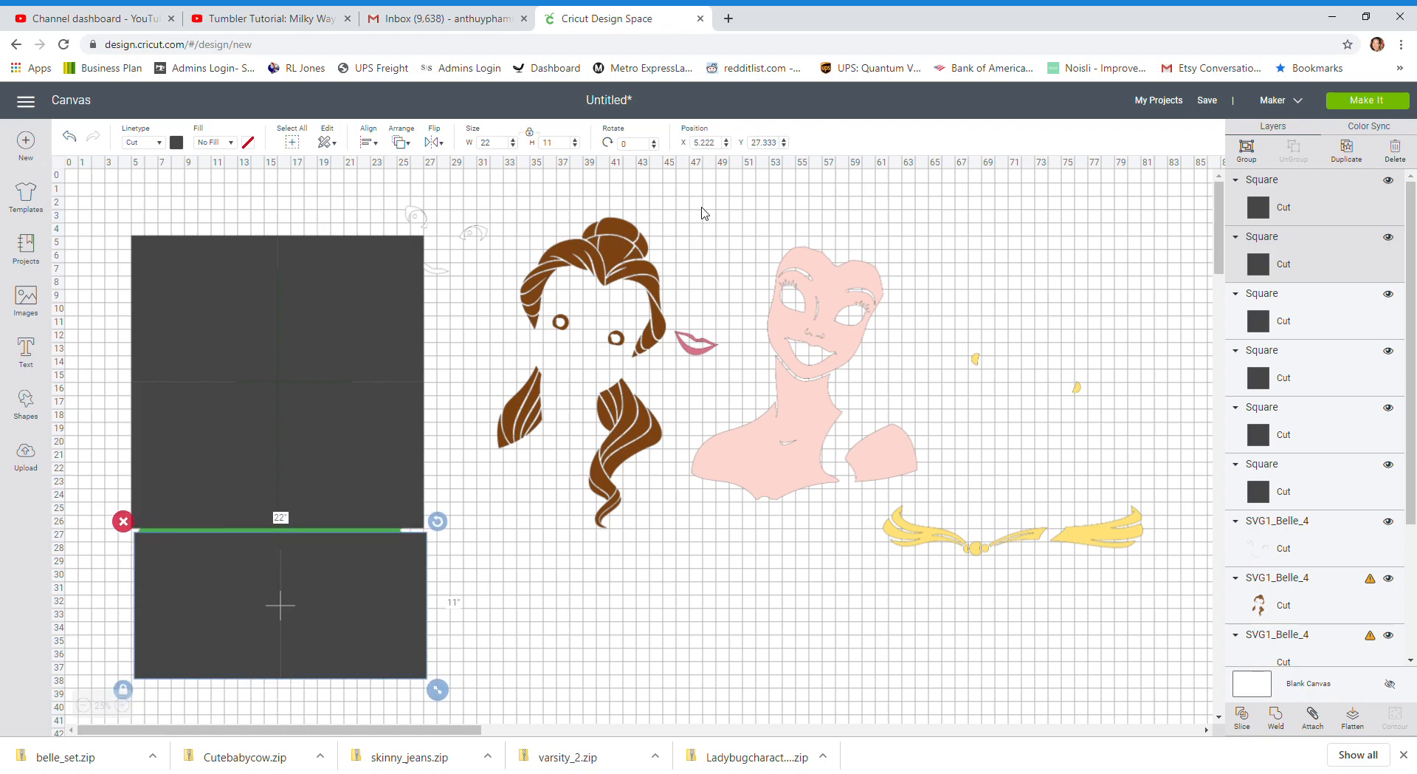
Set the position of the third row of squares to X 5, Y 27 and clear the selection
double_click(707, 142)
type("5")
key("Tab")
type("27")
key("Return")
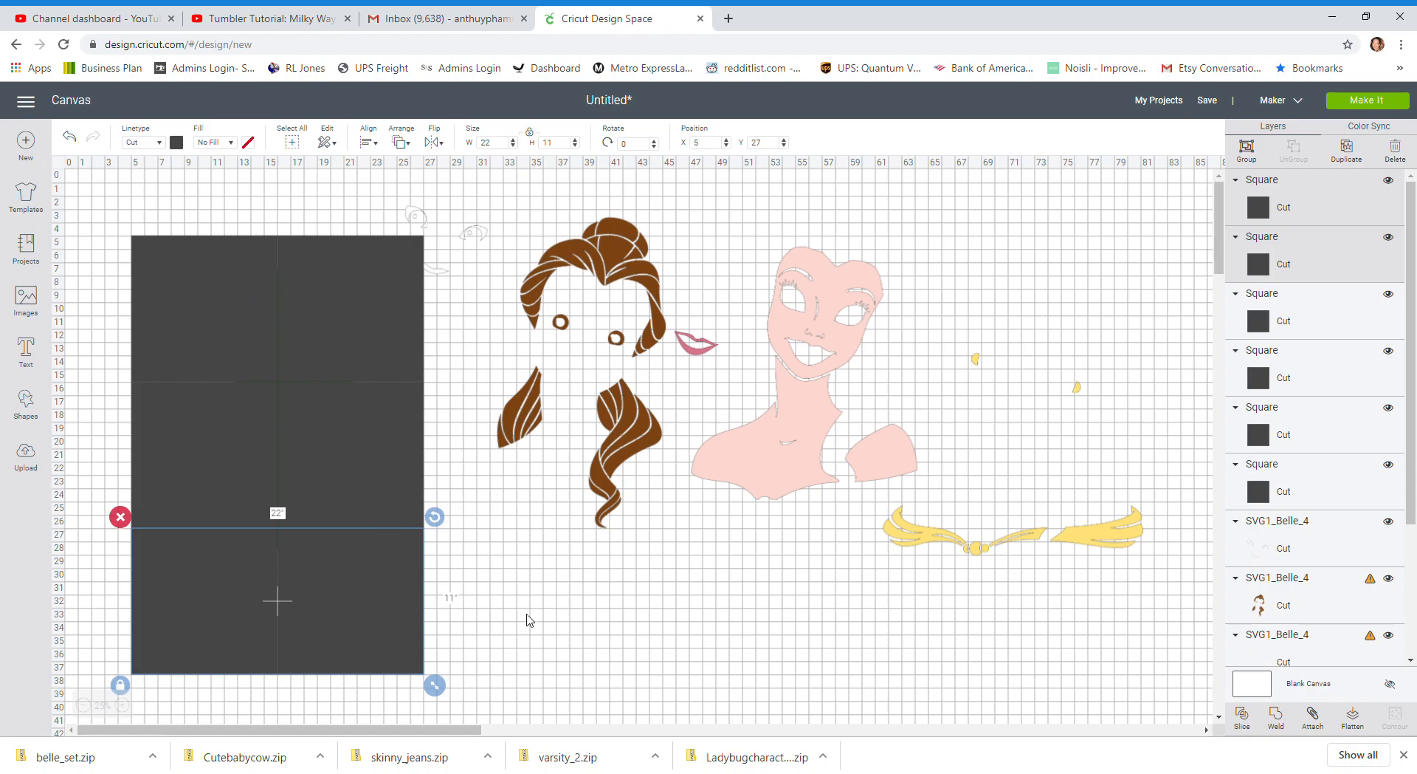
left_click(516, 617)
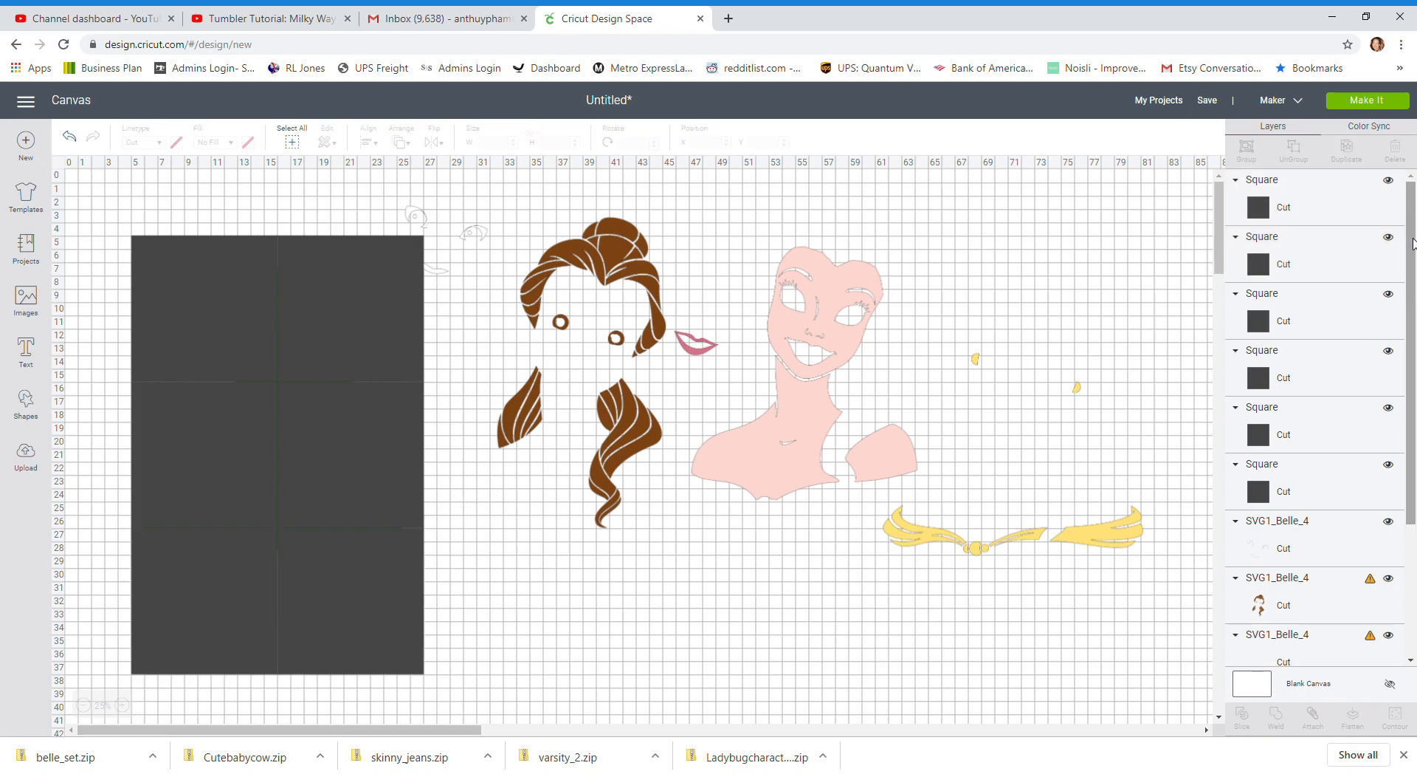
Select the green silhouette layer and bring it to the front of the six squares
left_click_drag(1414, 242, 1415, 462)
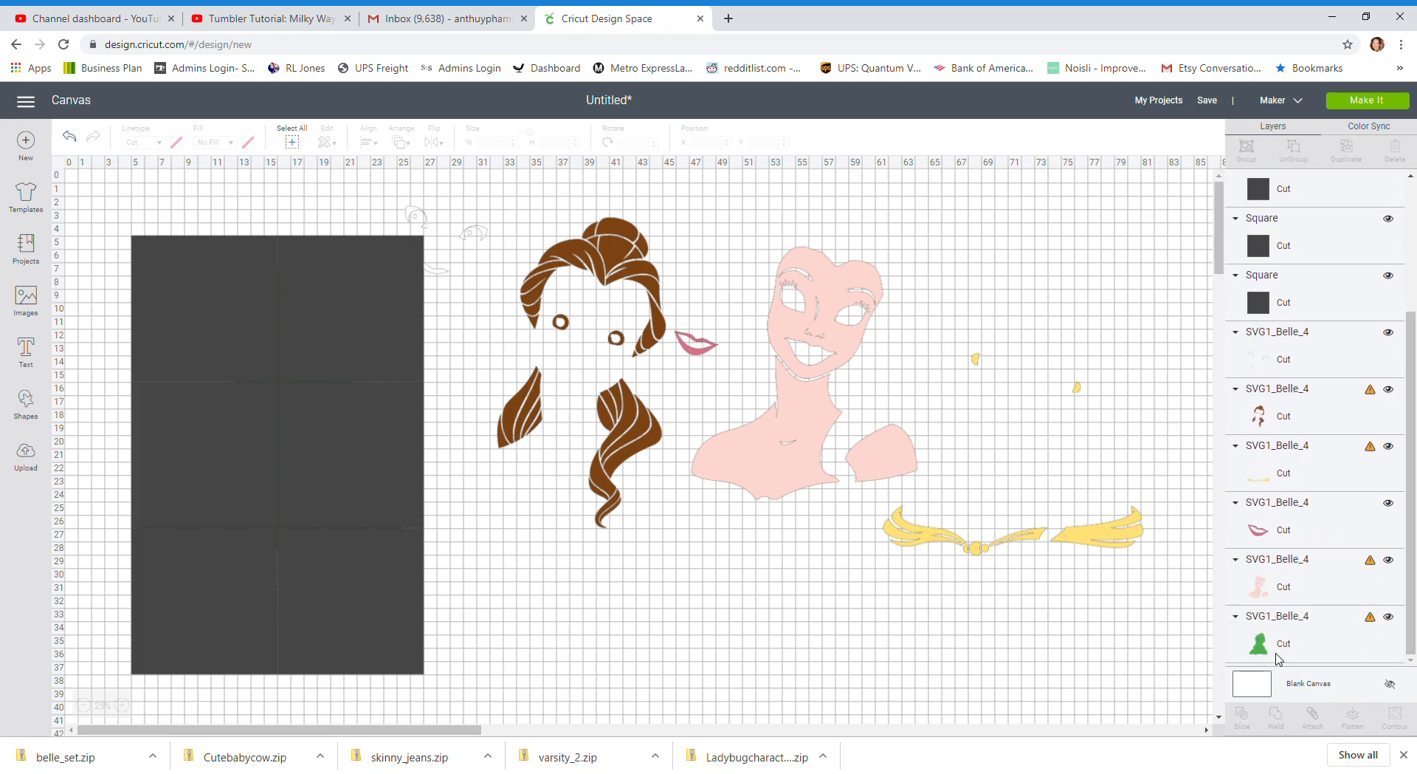
left_click(1279, 657)
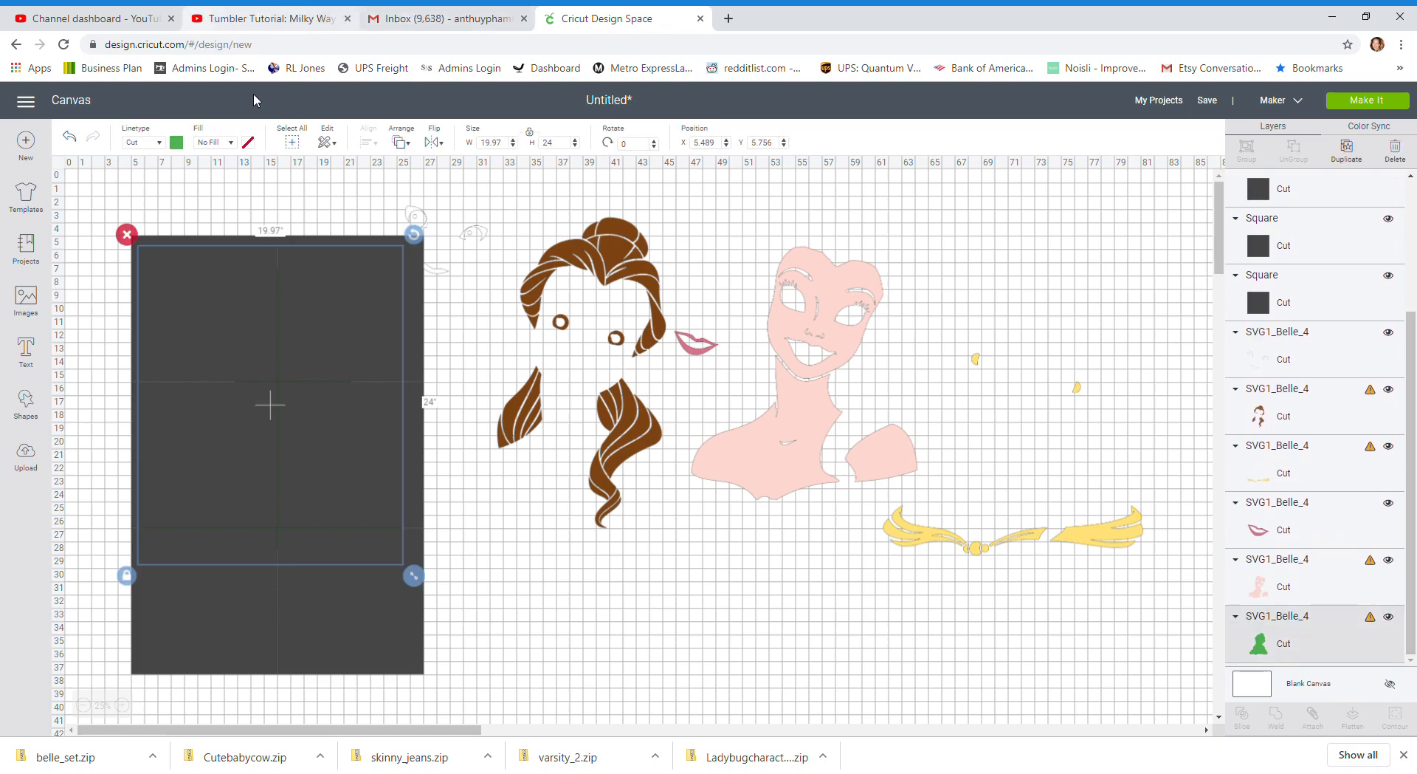
left_click(401, 144)
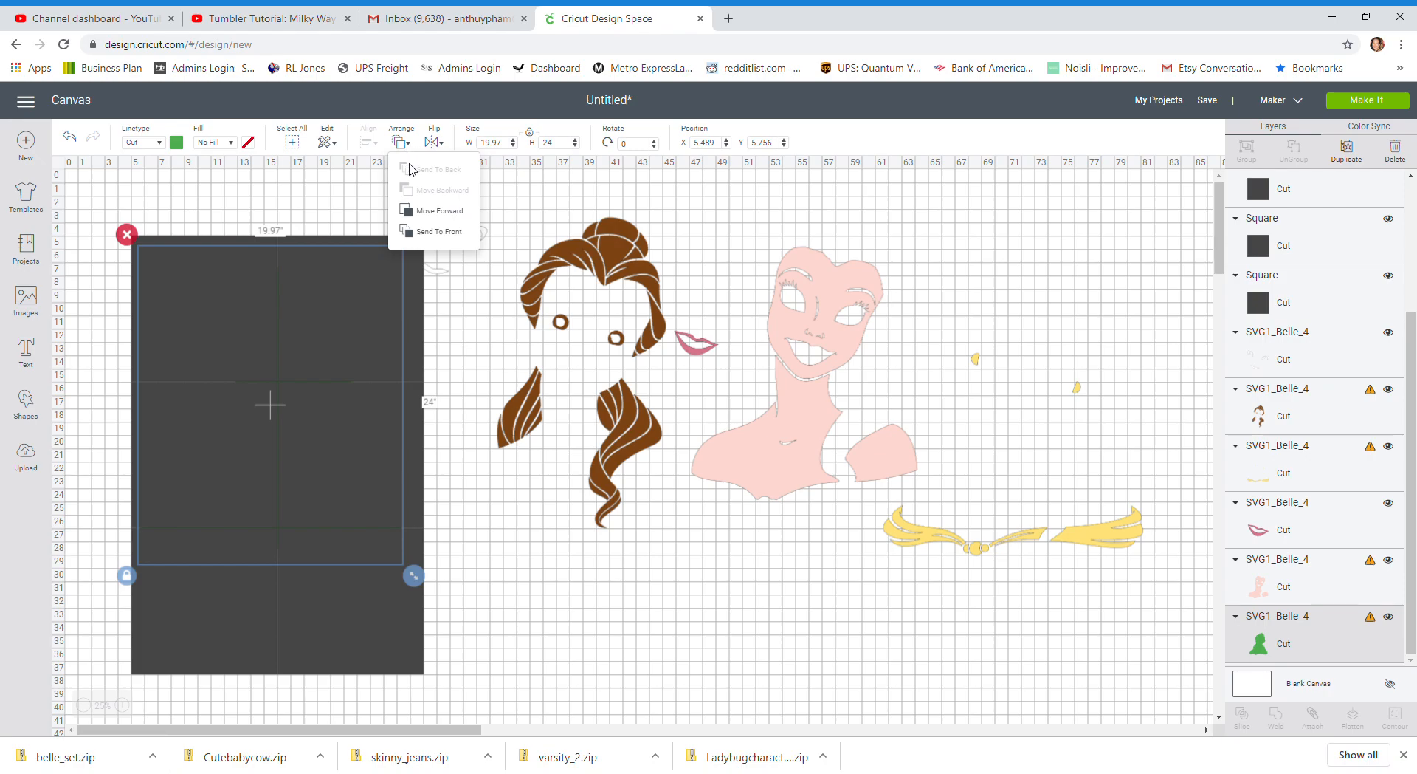
left_click(413, 230)
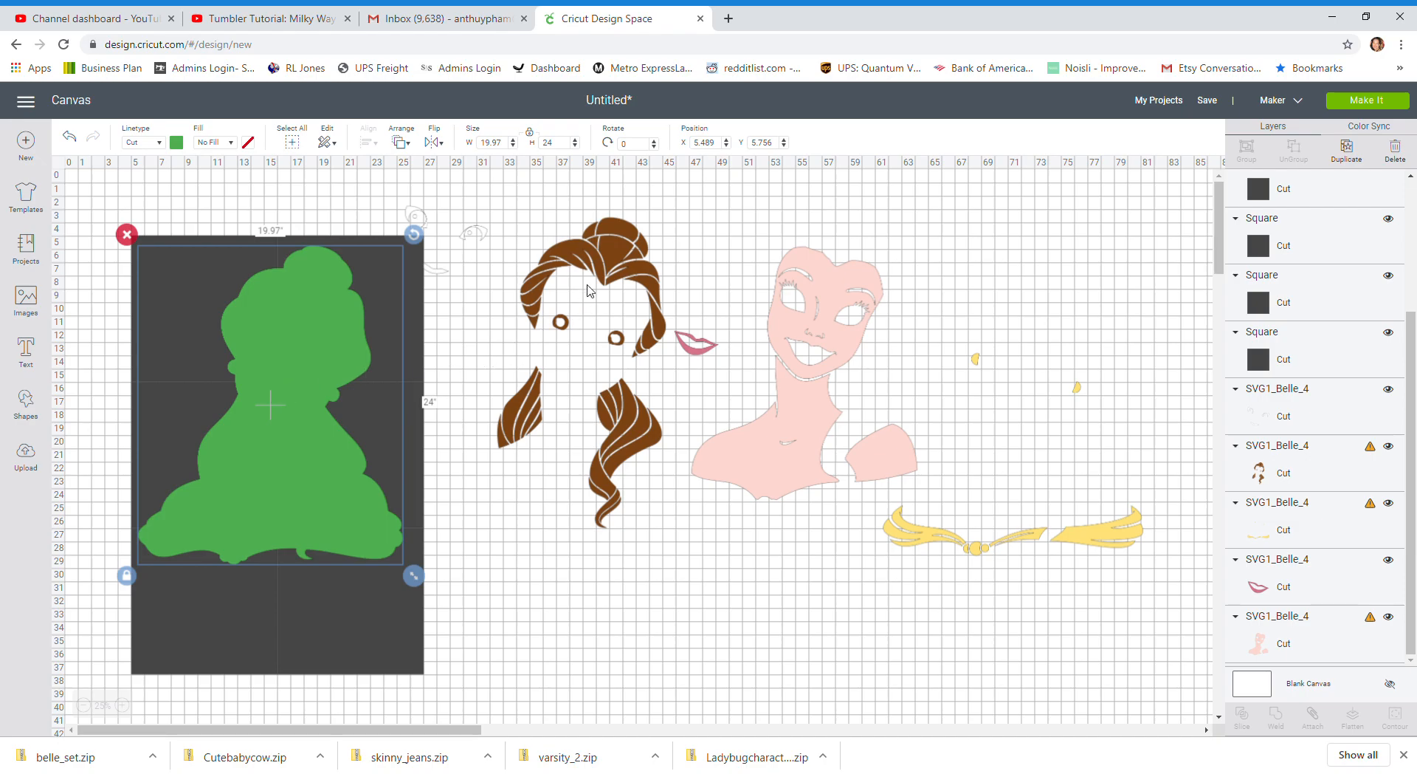
Bring the brown hair layer and the pink skin layer to the front of the stacking order
mouse_move(623, 255)
left_mouse_down()
mouse_move(402, 260)
mouse_move(360, 279)
mouse_move(622, 279)
left_mouse_up()
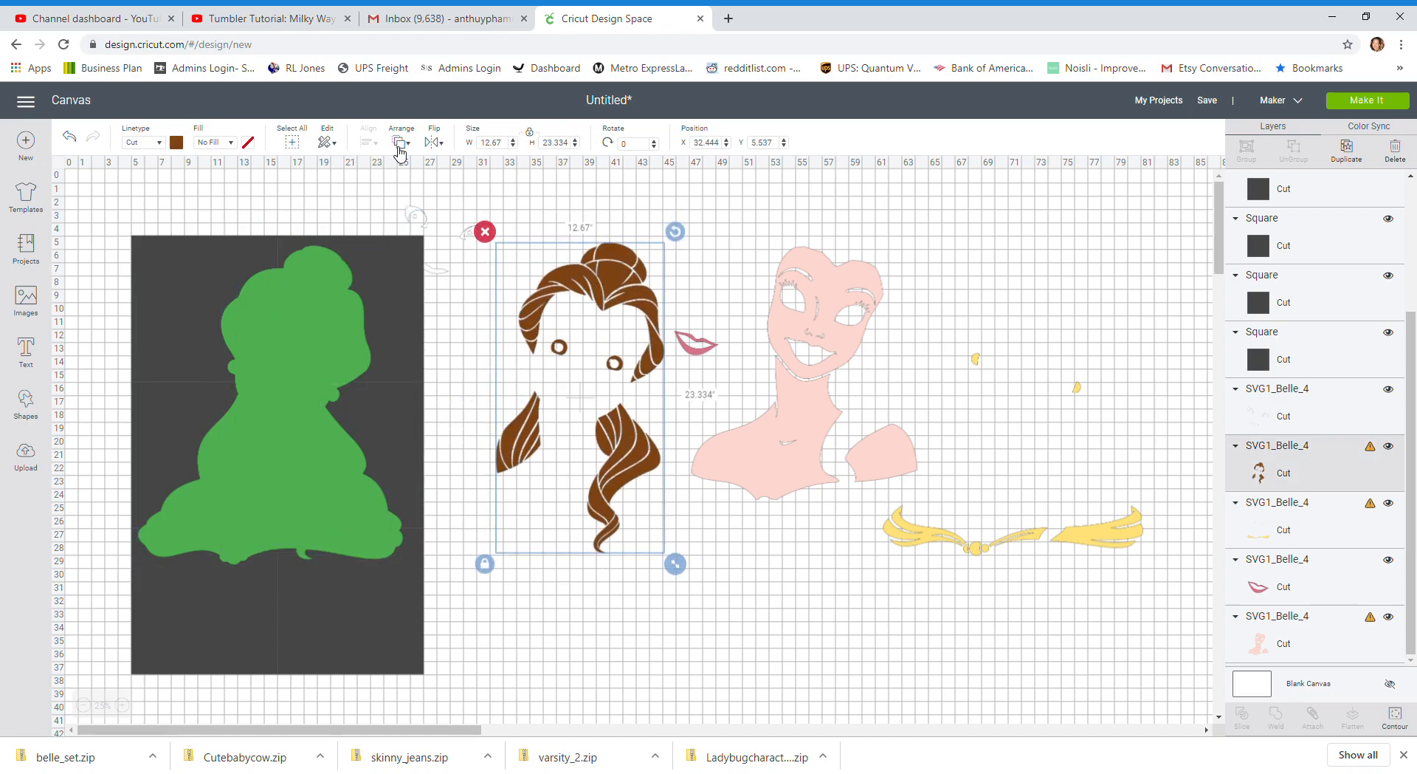
left_click(400, 145)
left_click(418, 231)
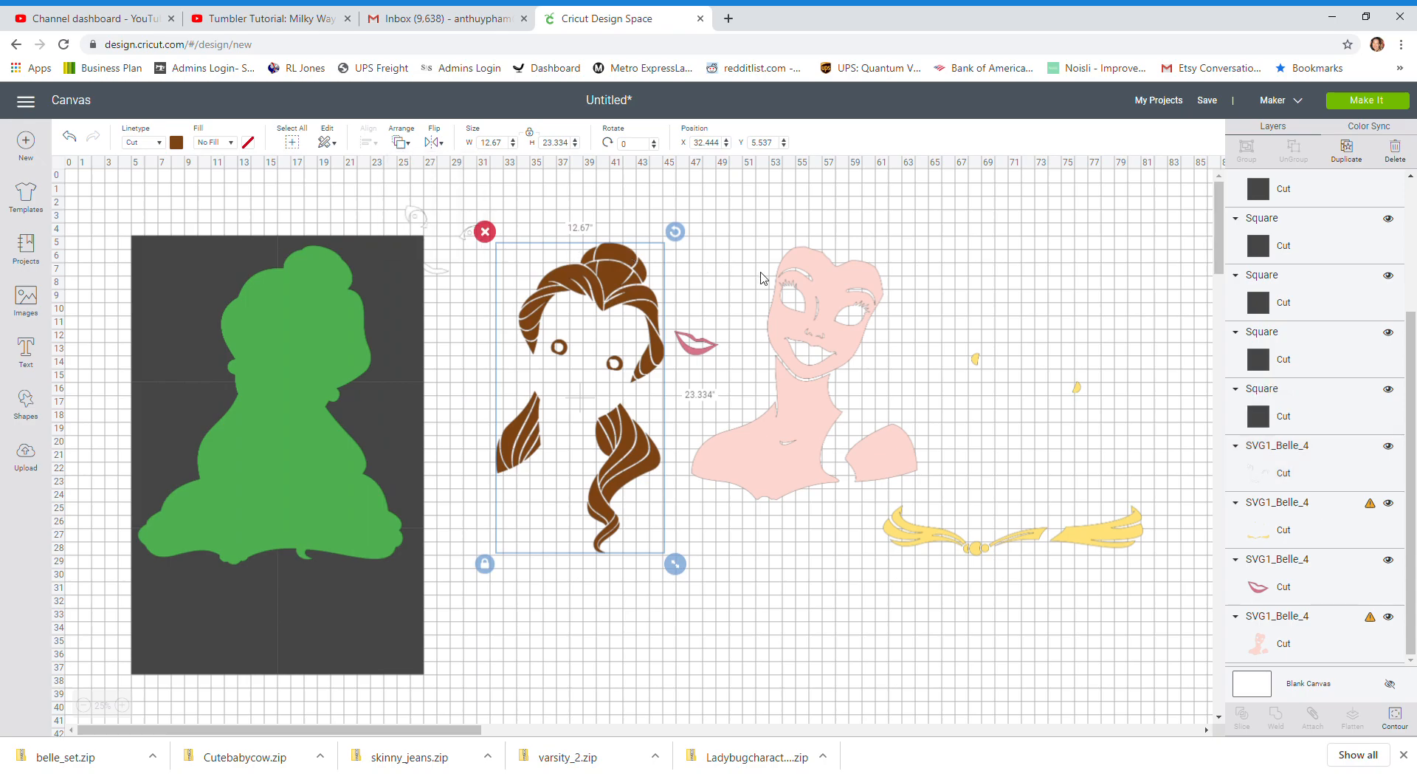
left_click(812, 286)
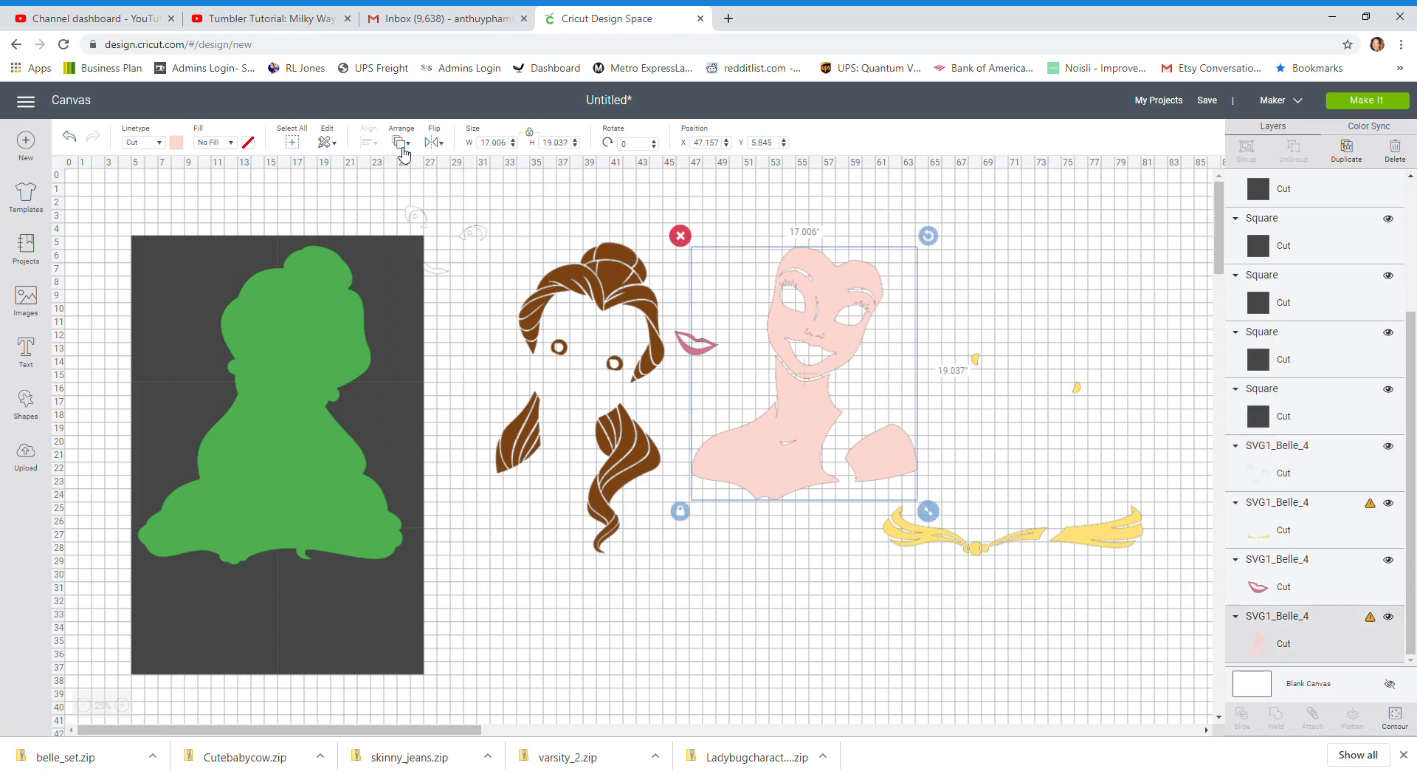
left_click(402, 148)
left_click(427, 232)
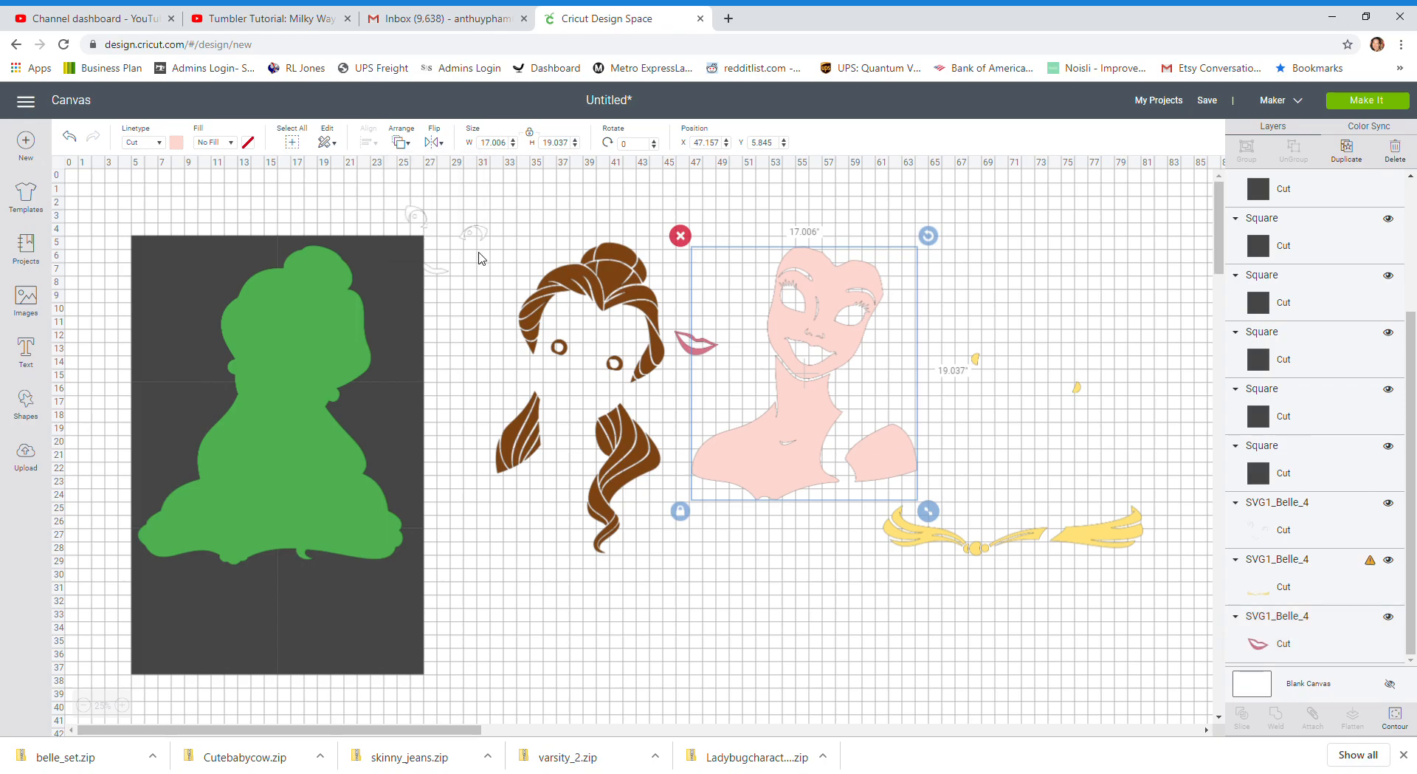
Try the brown hair and pink skin layers in place over the green silhouette
left_click_drag(601, 299, 302, 307)
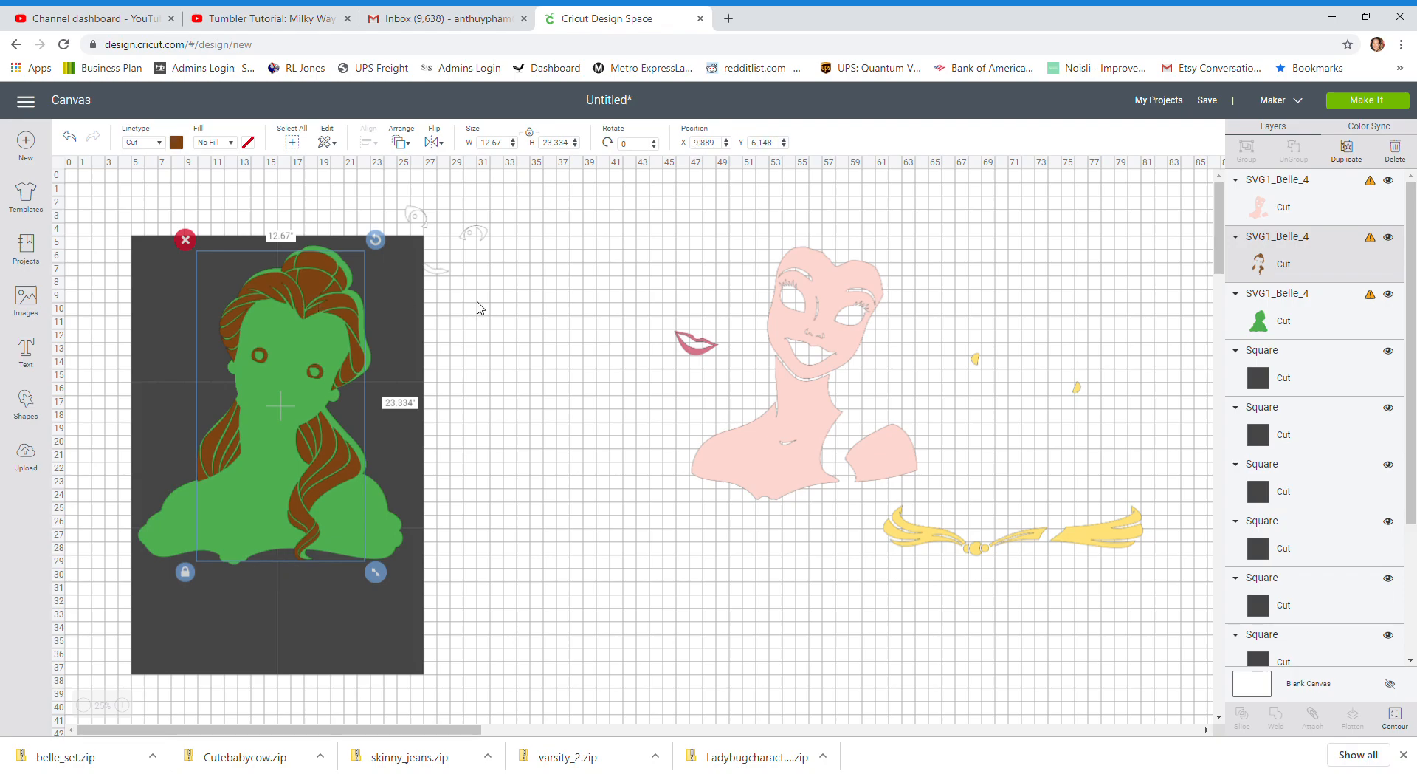
left_click_drag(871, 339, 320, 402)
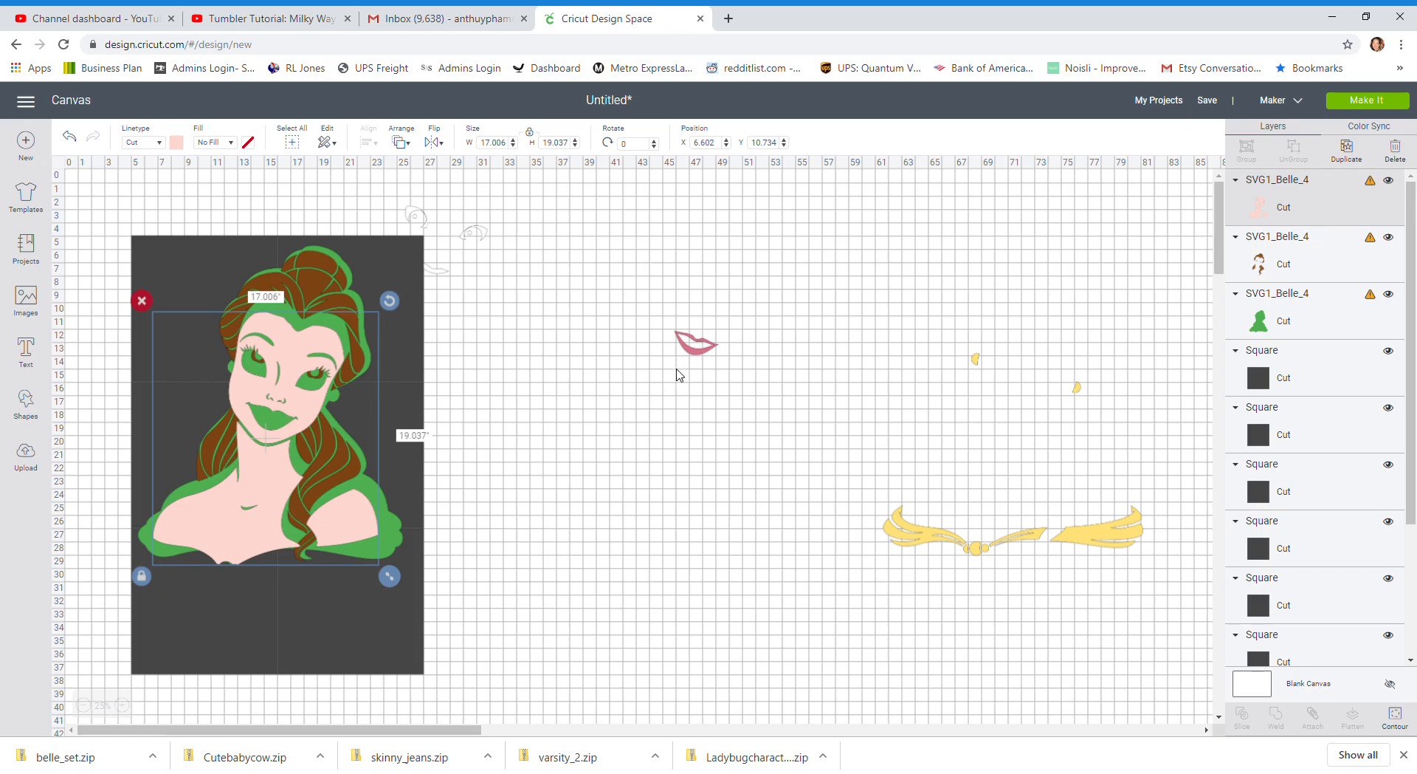
left_click(438, 273)
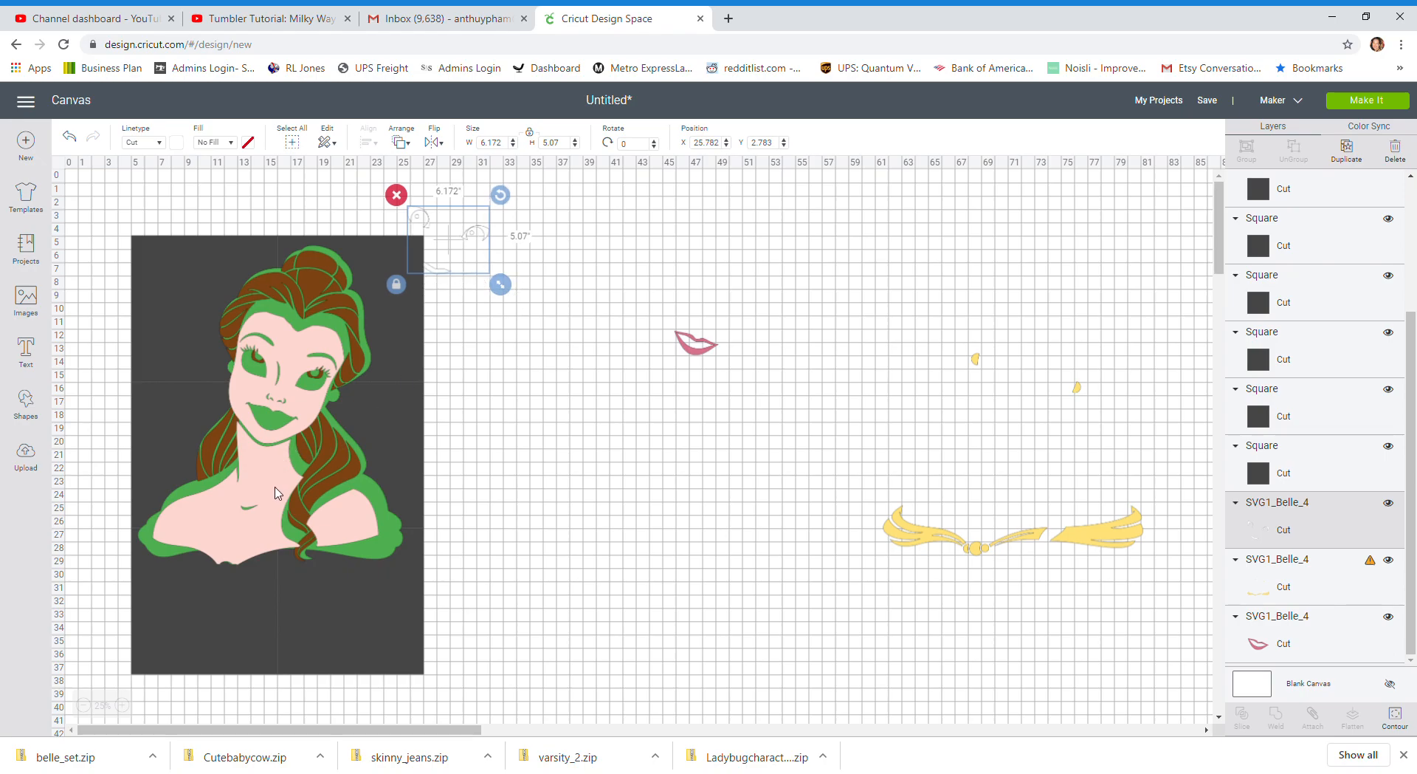
Move the skin and hair layers off the squares and shift the green silhouette down to about X 5.3, Y 8.5
left_click_drag(305, 434, 737, 439)
left_click_drag(320, 304, 901, 395)
left_click(251, 389)
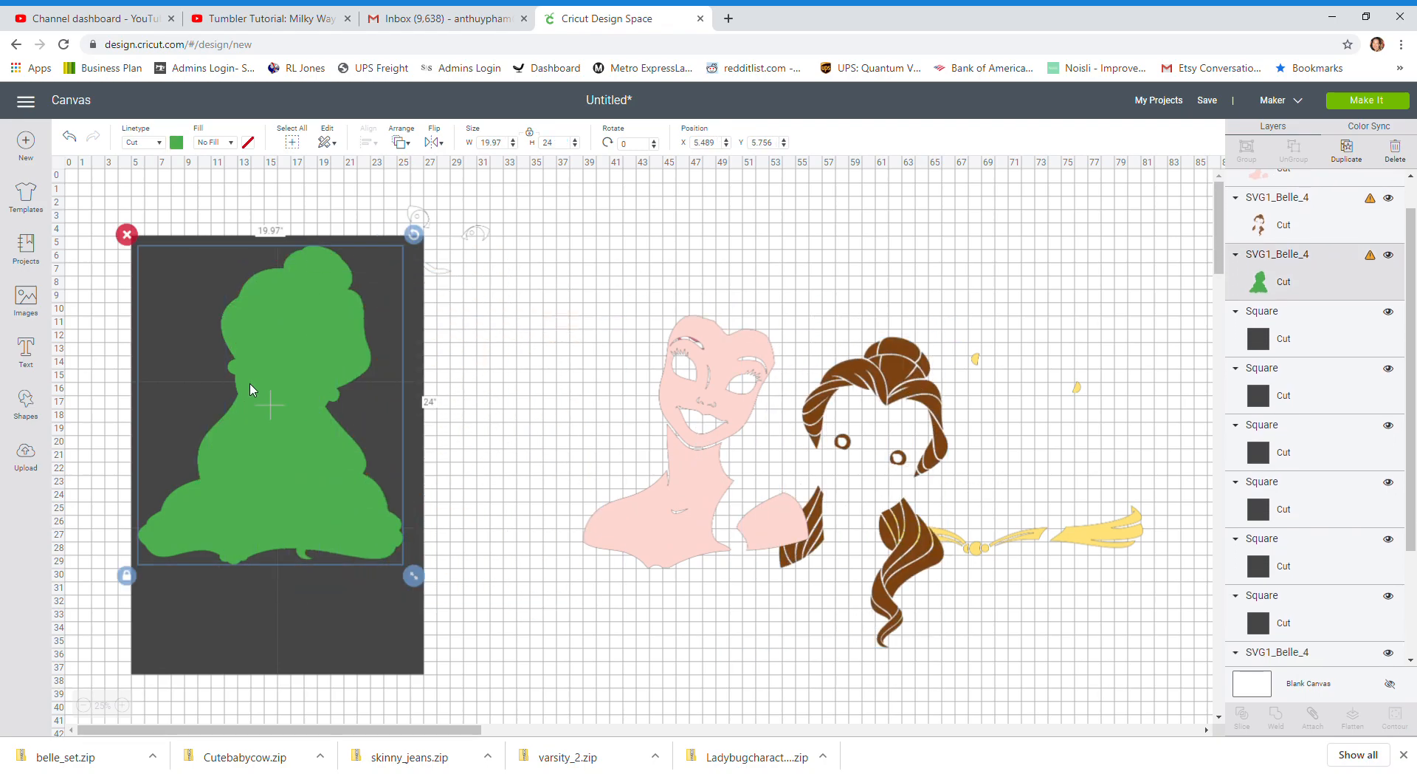
left_click_drag(251, 389, 249, 427)
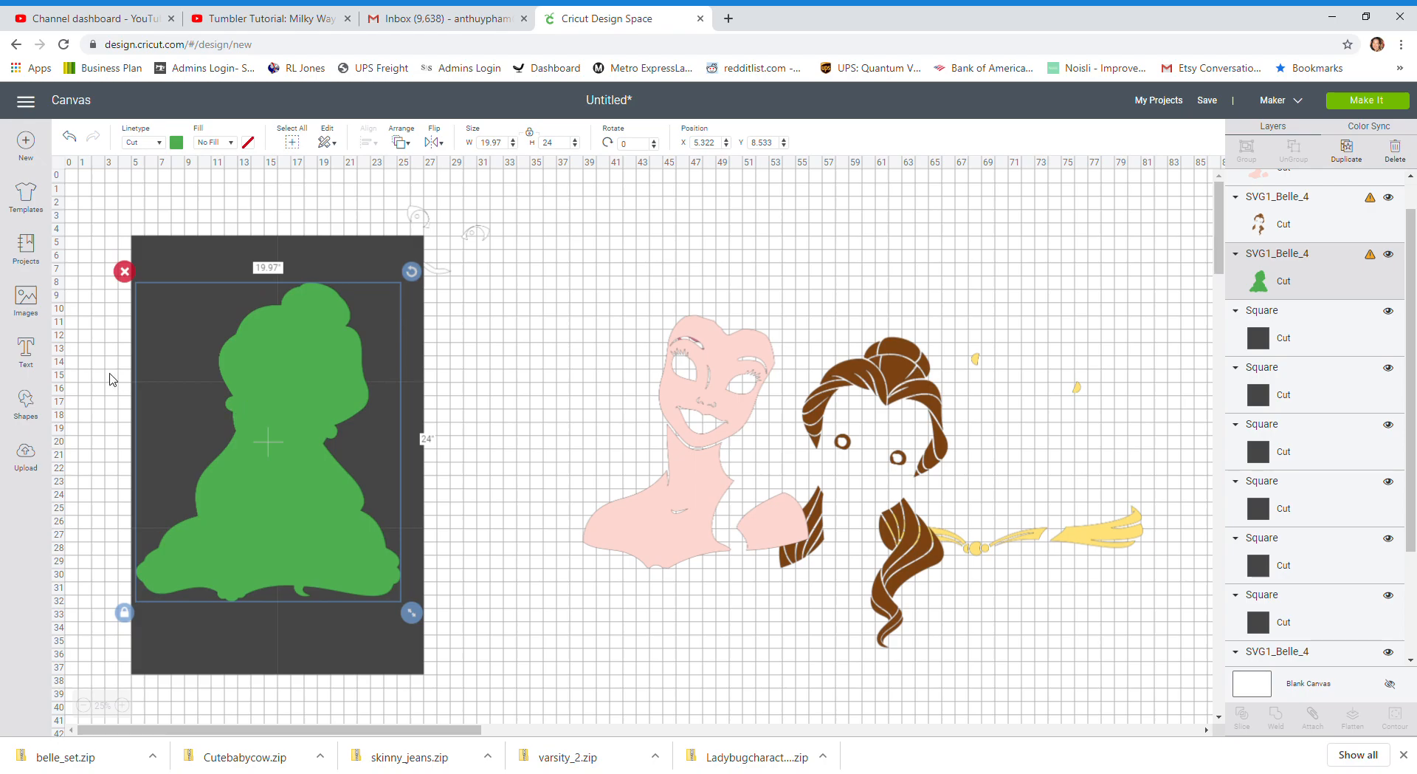
left_click(110, 372)
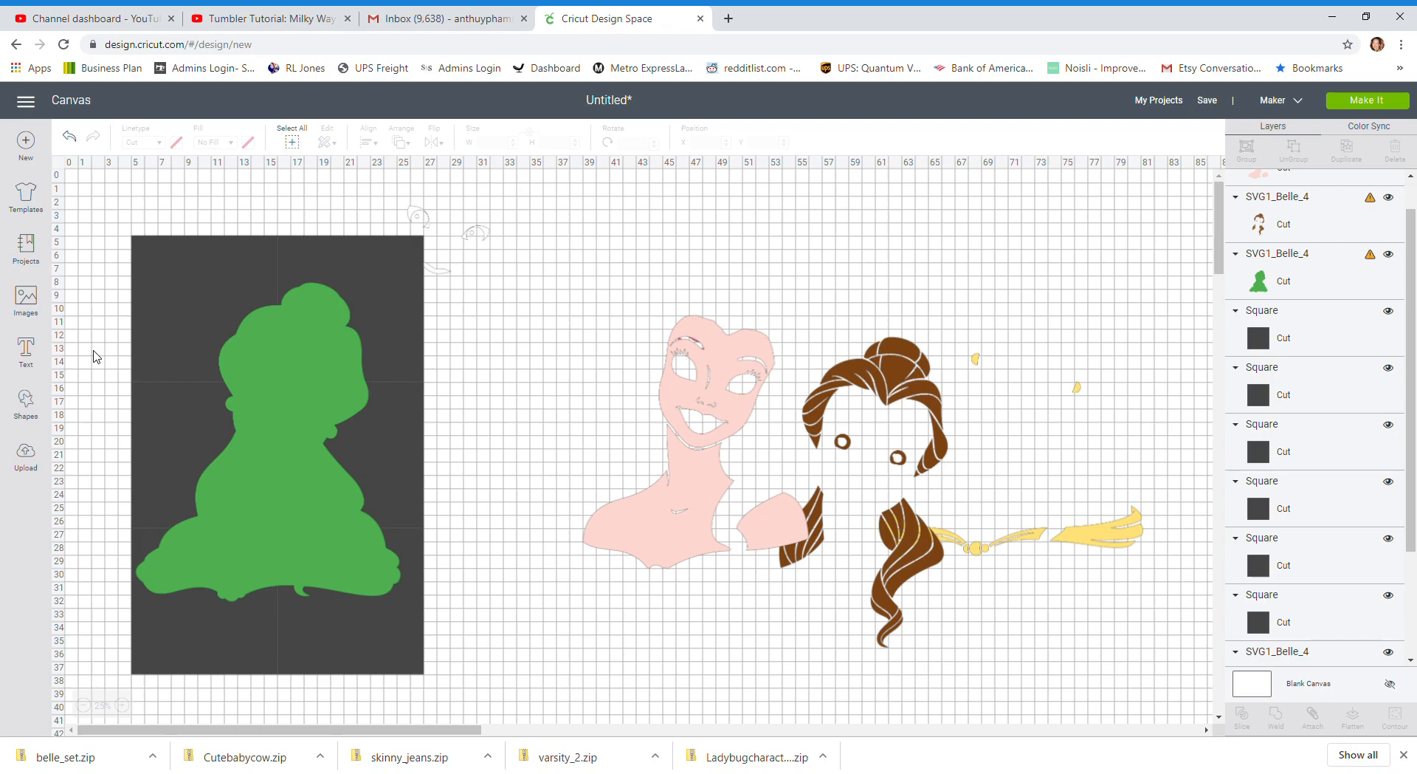
Slice the green silhouette with the top square of the first column
left_click(329, 341)
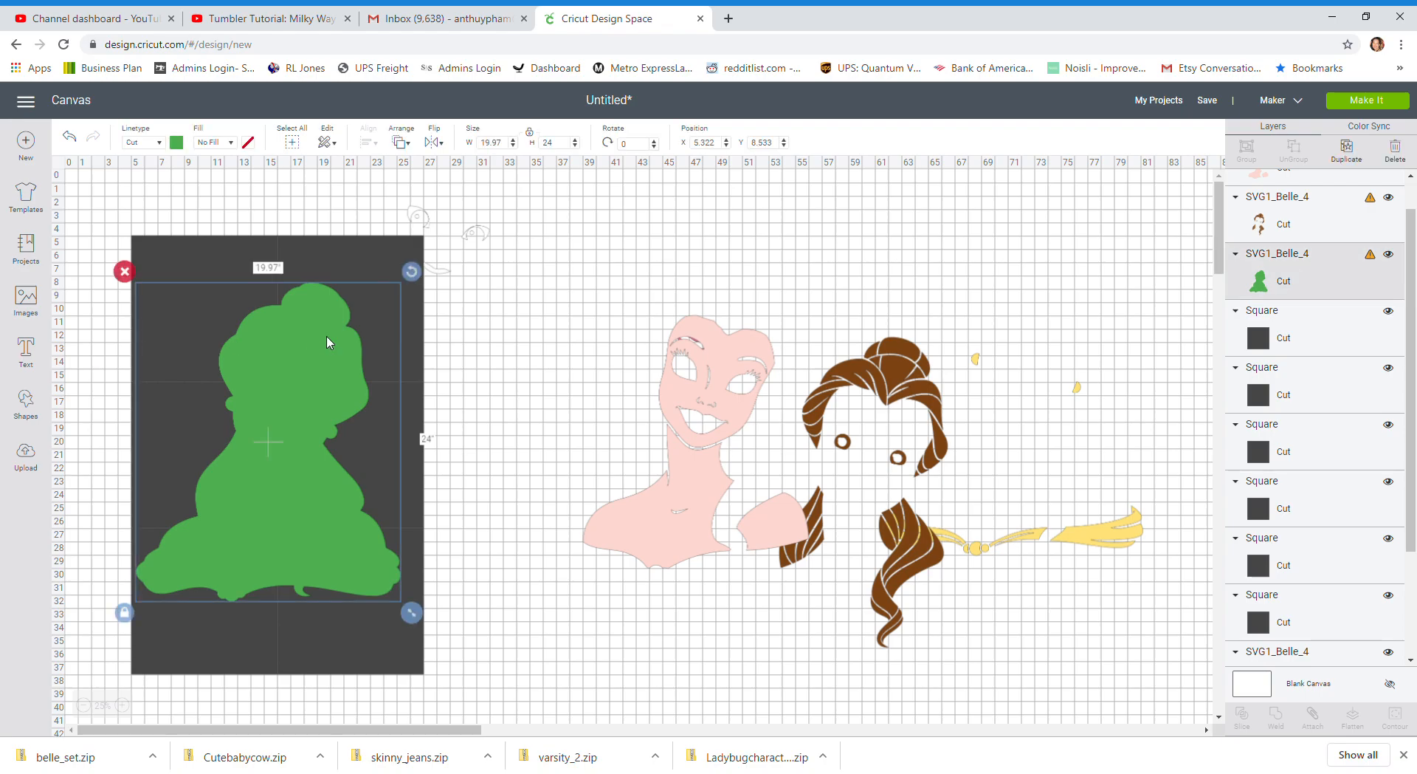
left_click(219, 255)
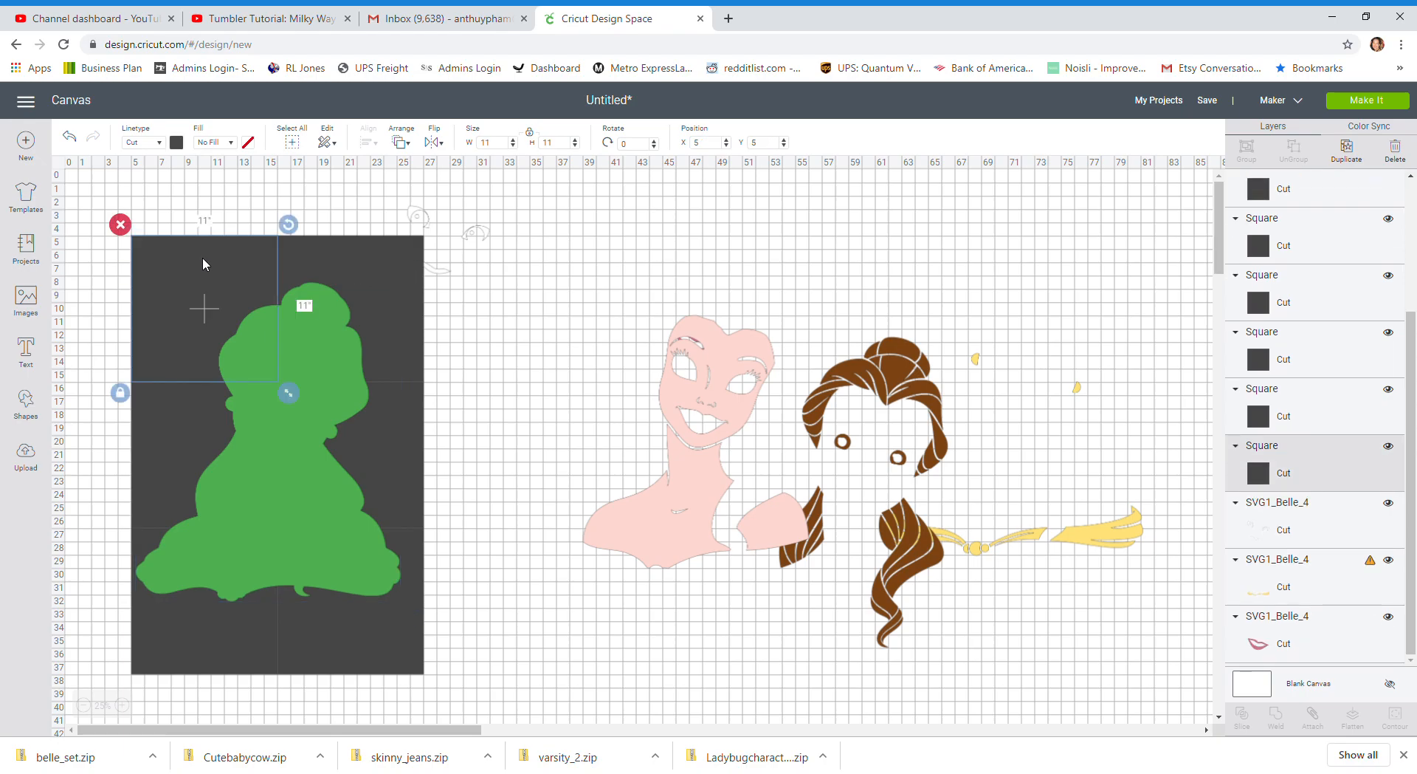
left_click(110, 264)
left_click_drag(103, 258, 270, 329)
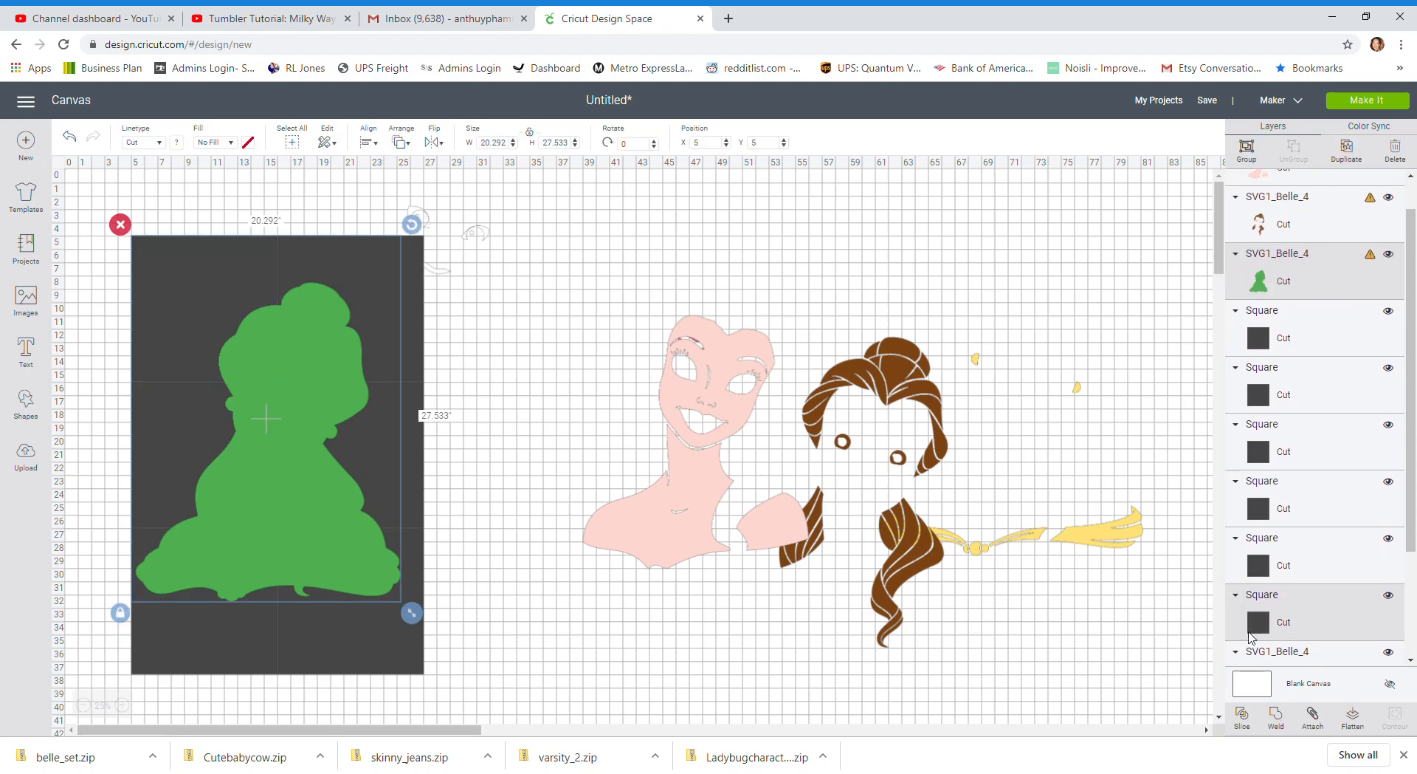
left_click(1242, 716)
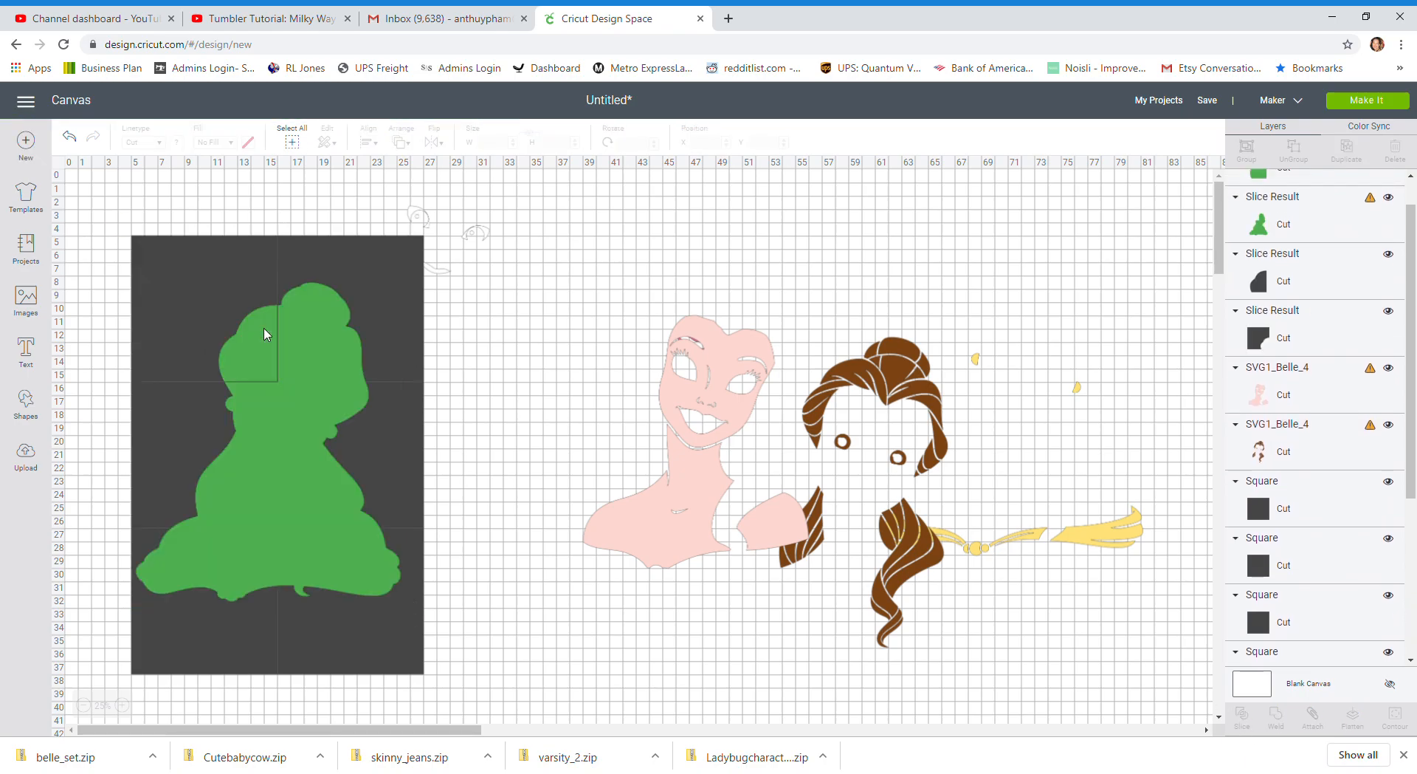
Try slicing the green silhouette with the middle square of the first column, and undo the slice
left_click_drag(101, 415, 265, 471)
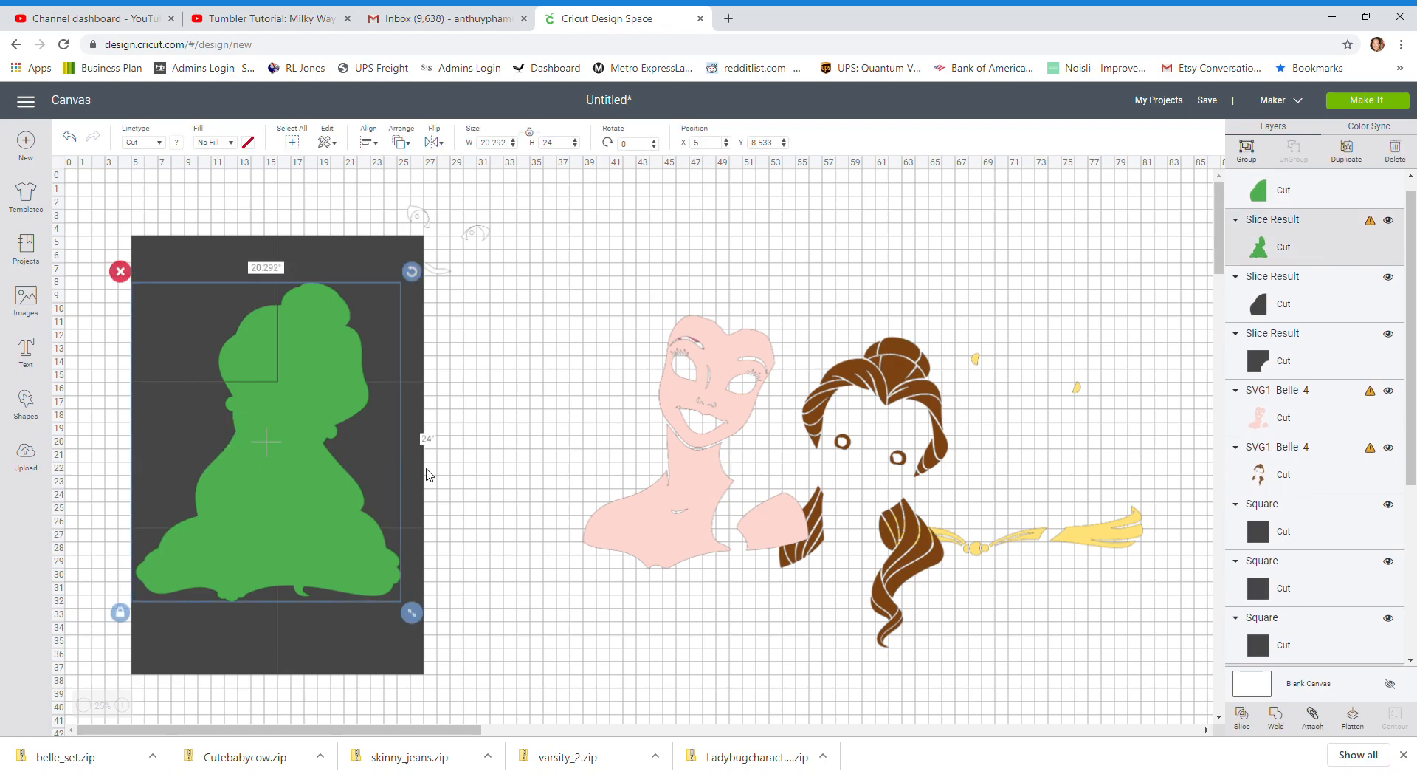
left_click(1253, 727)
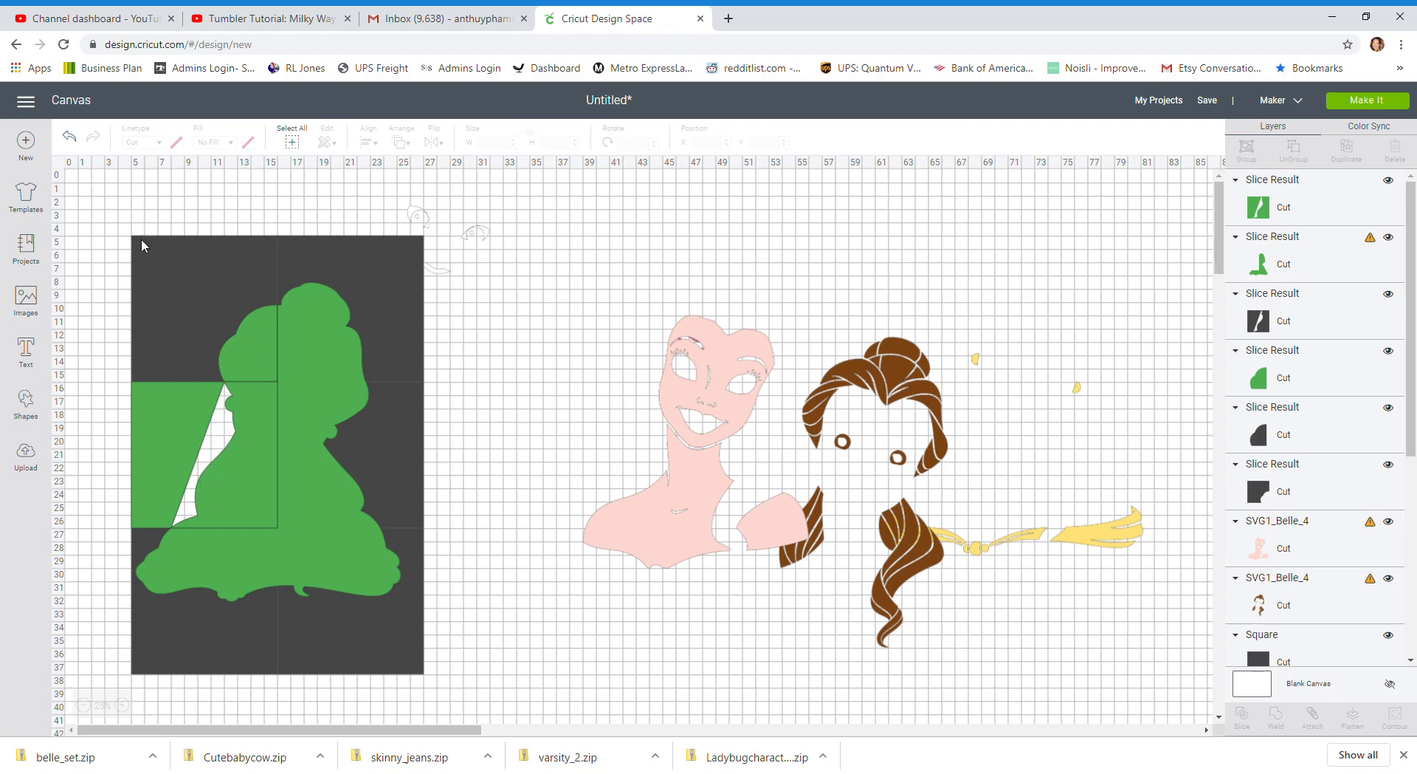
left_click(69, 138)
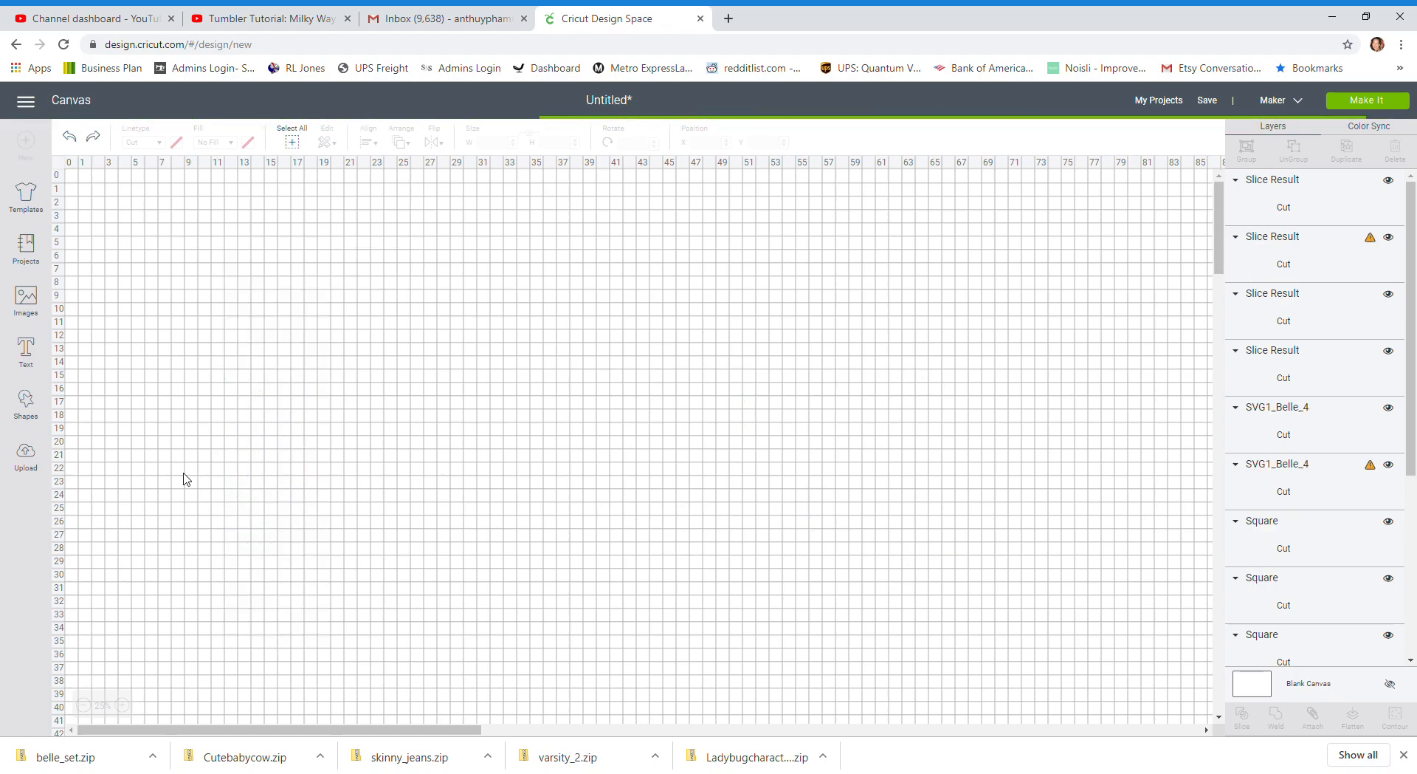
Slice the remaining green silhouette with the bottom square of the first column, followed by that column's middle square
left_click_drag(104, 576, 207, 607)
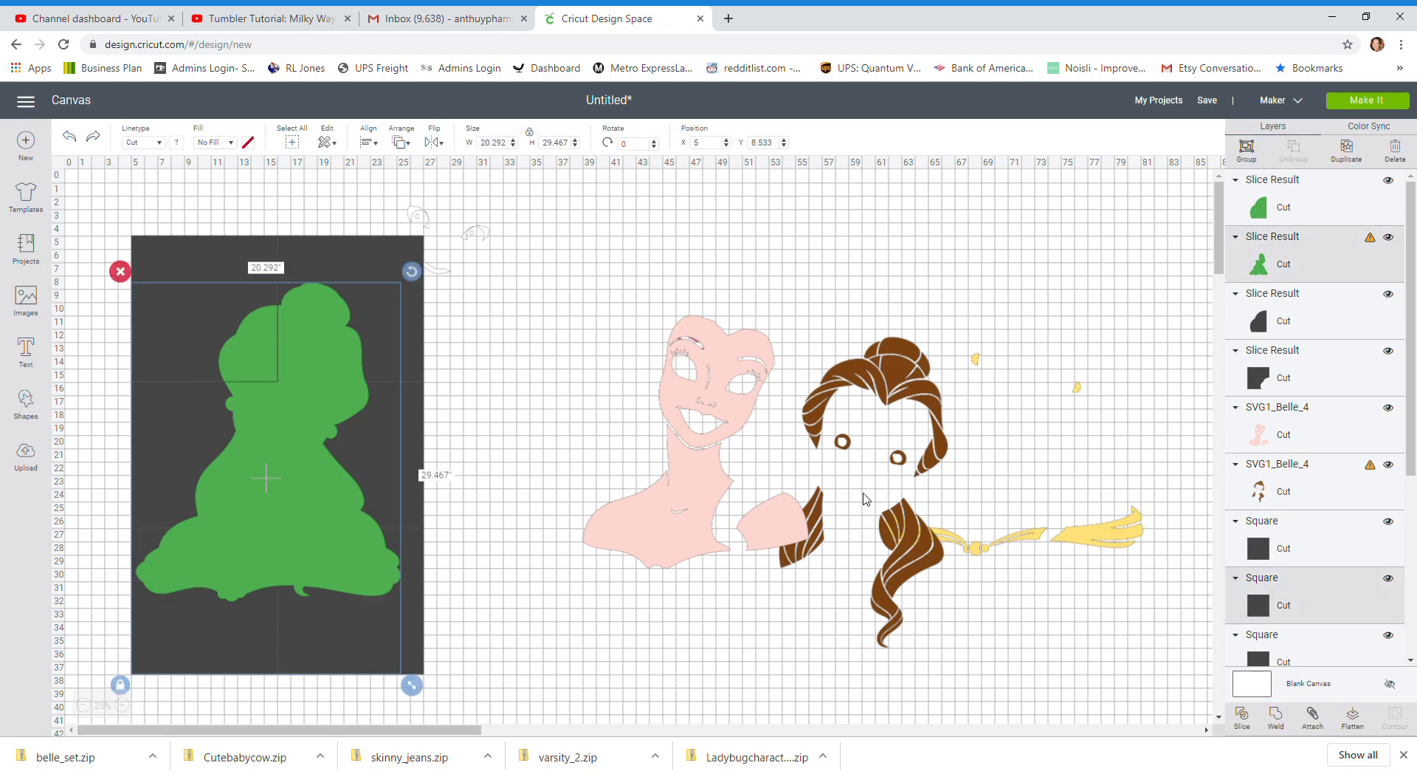
left_click(1249, 715)
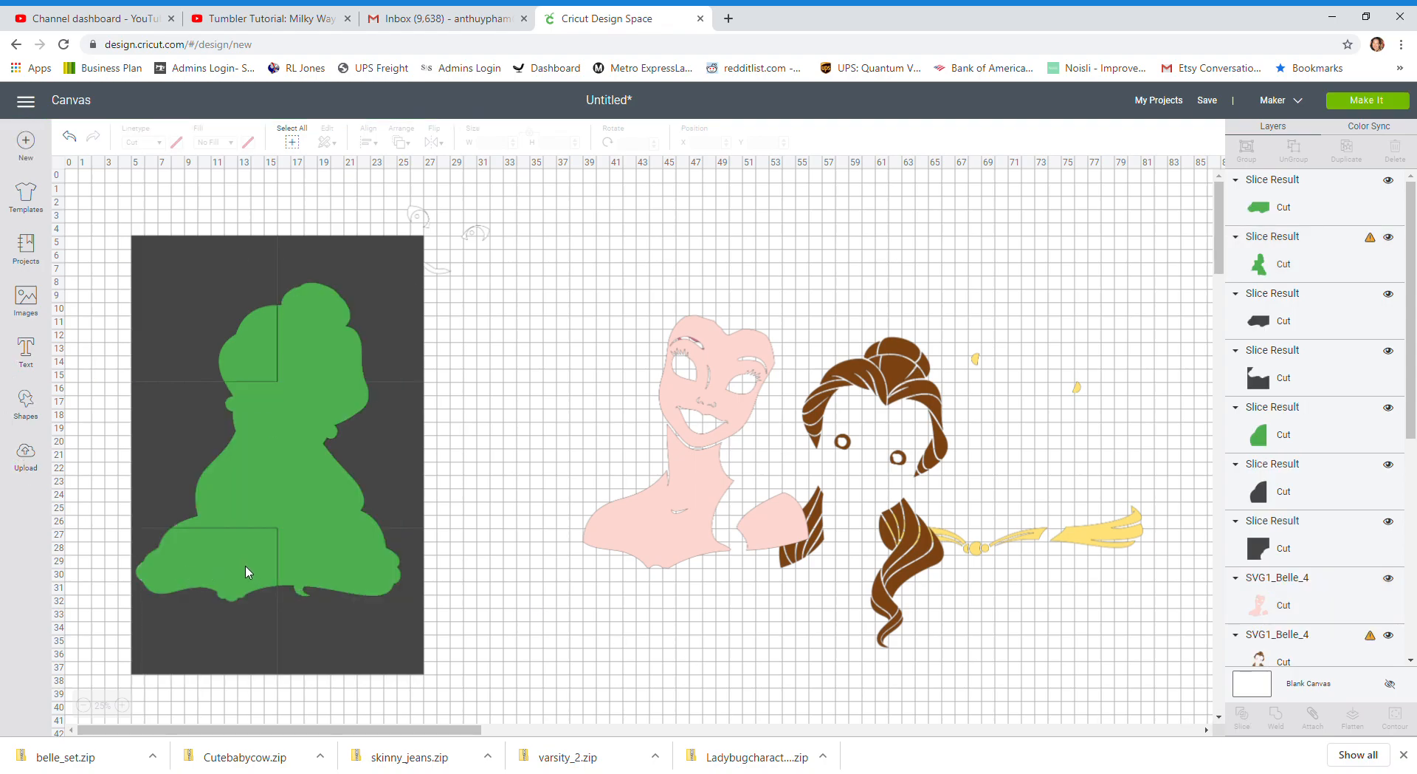
left_click_drag(104, 424, 234, 464)
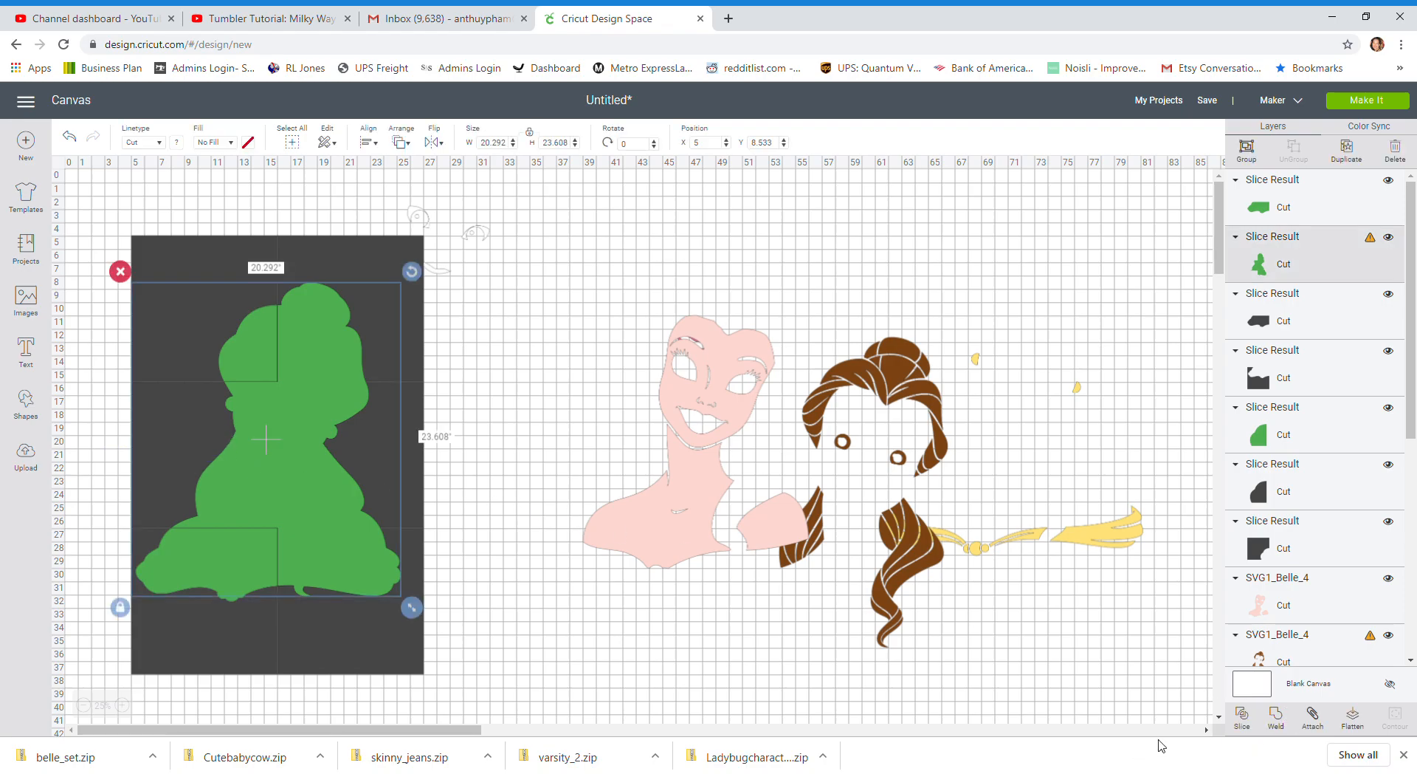
left_click(1243, 716)
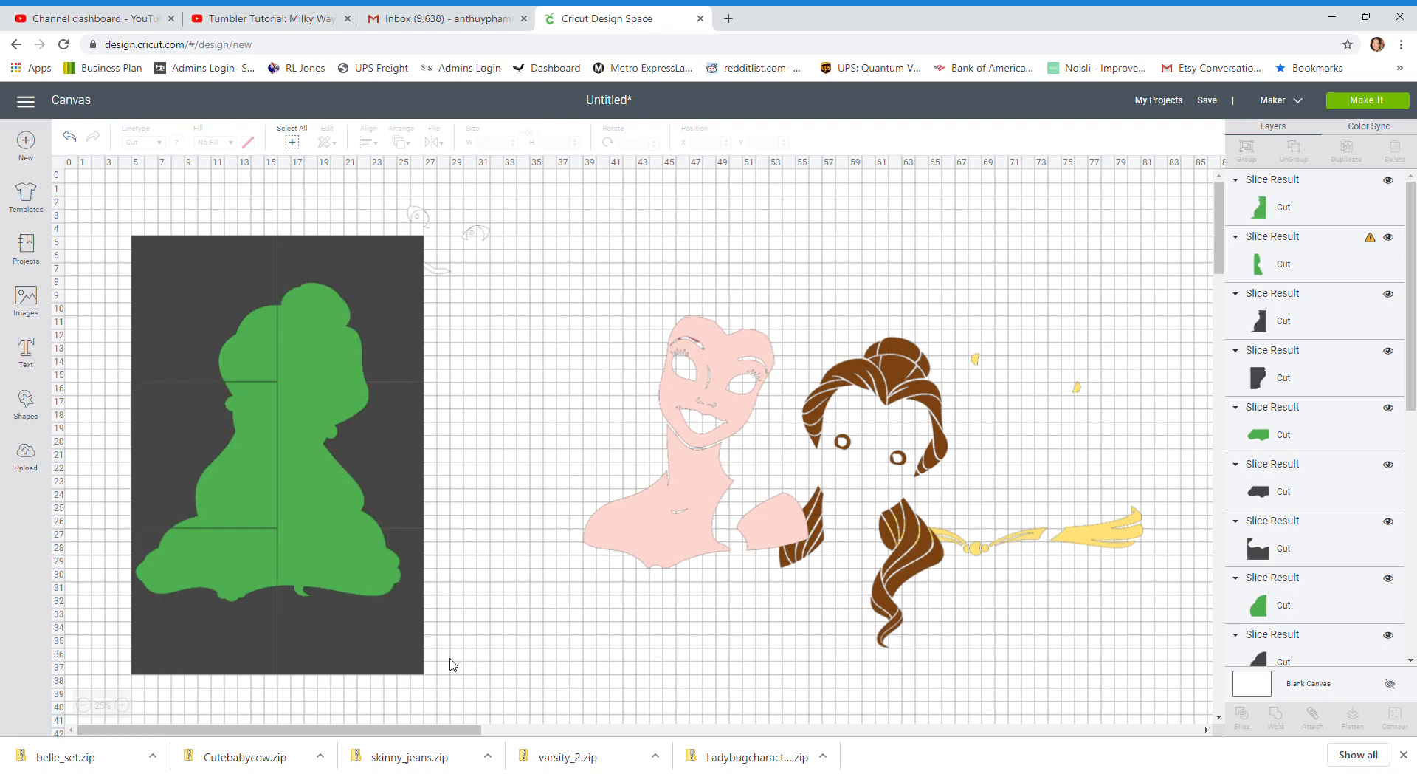
Slice the rest of the green silhouette with the bottom and middle squares of the second column
left_click_drag(465, 564, 336, 604)
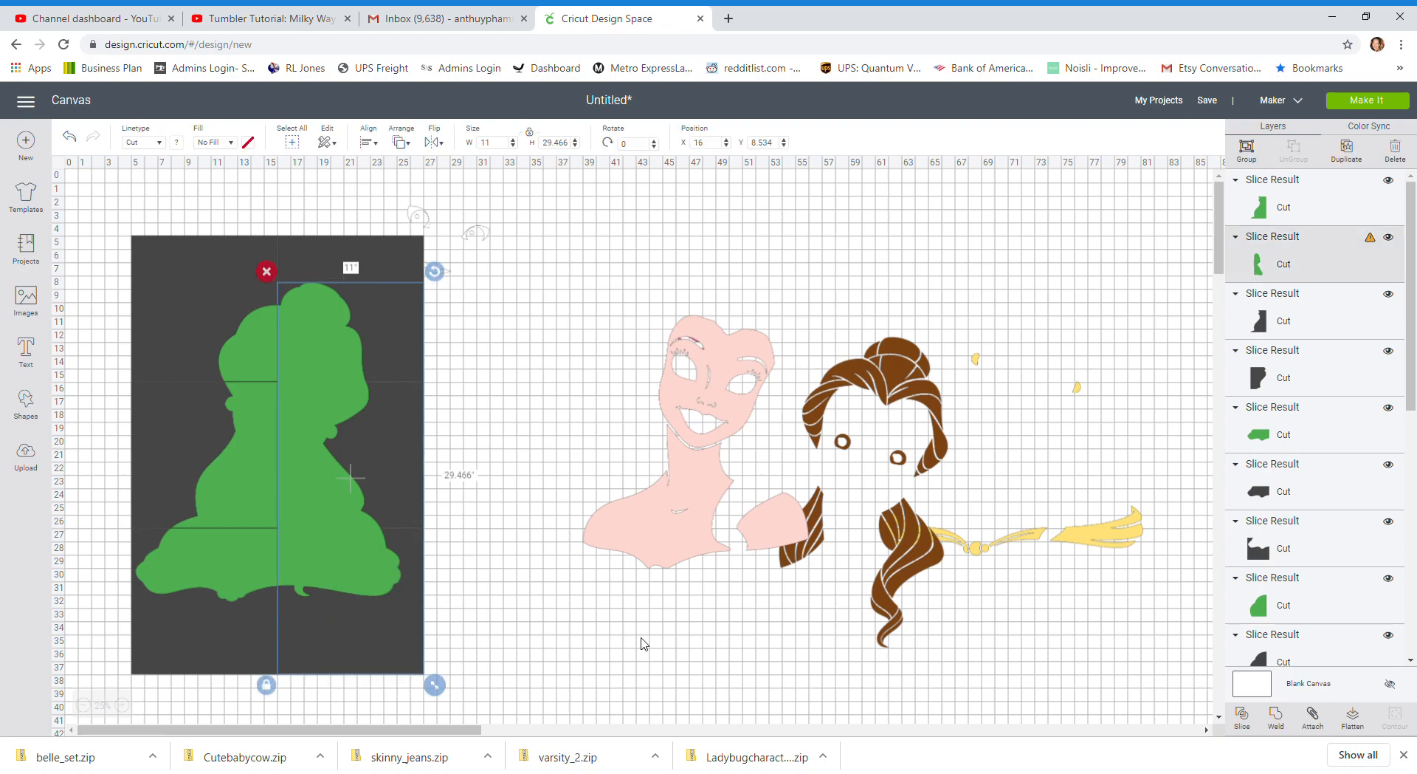
left_click(1243, 717)
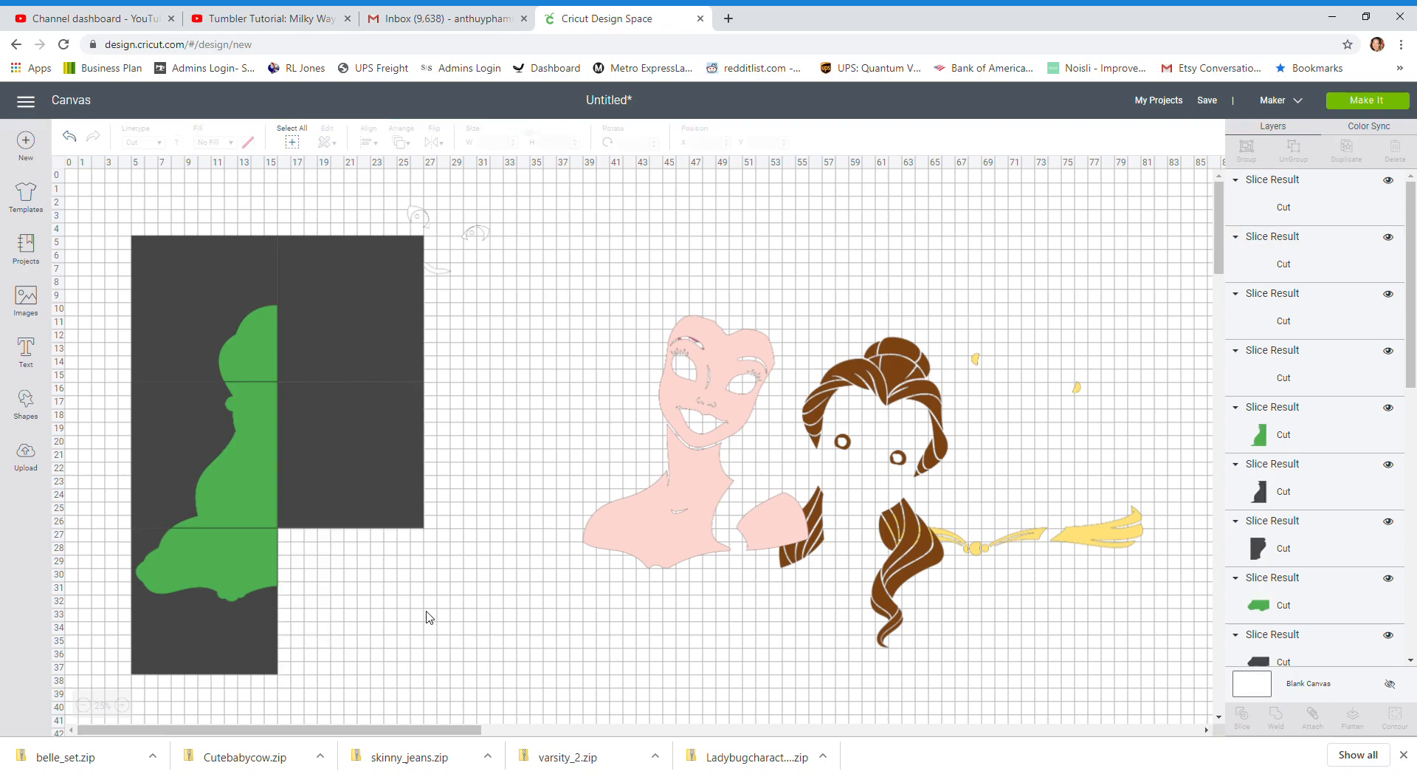
left_click_drag(490, 445, 293, 496)
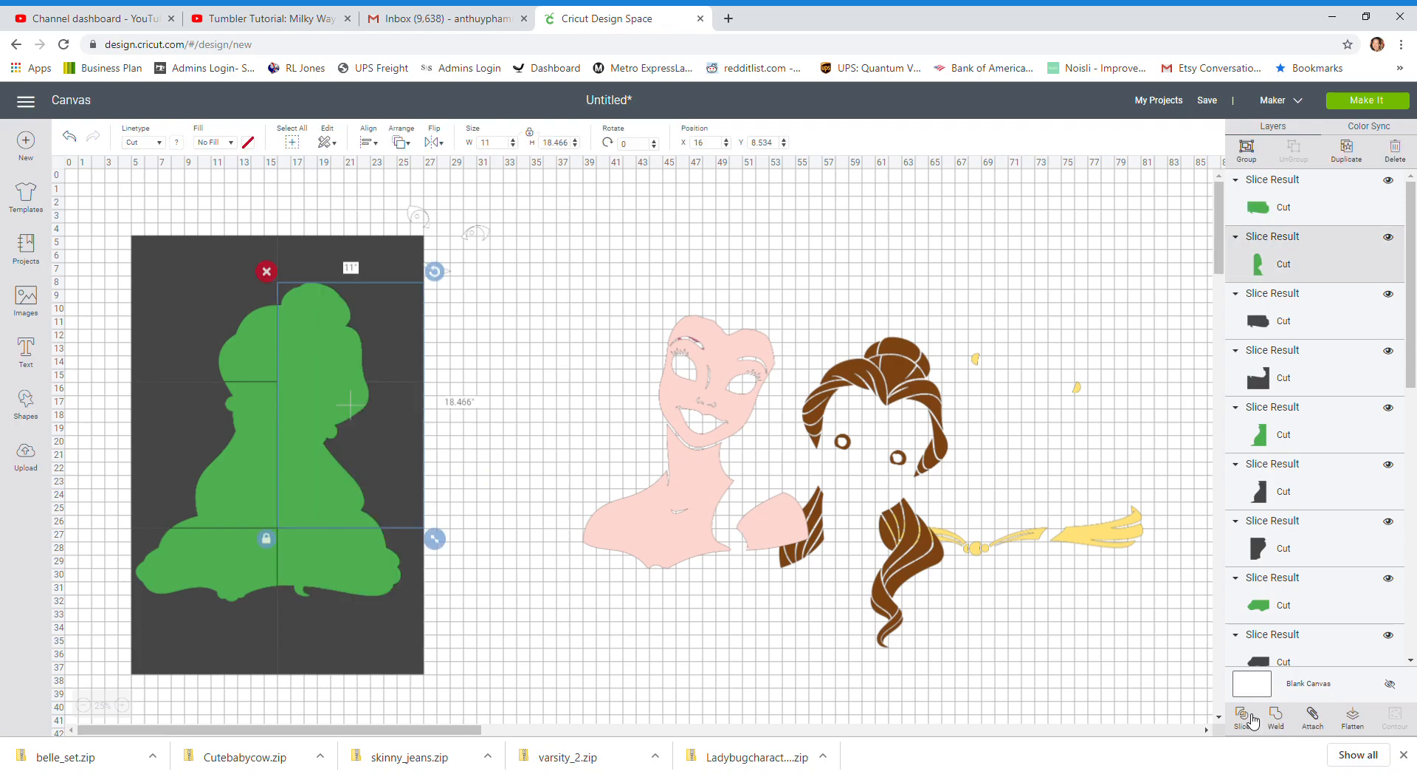
key("Delete")
key("ctrl+z")
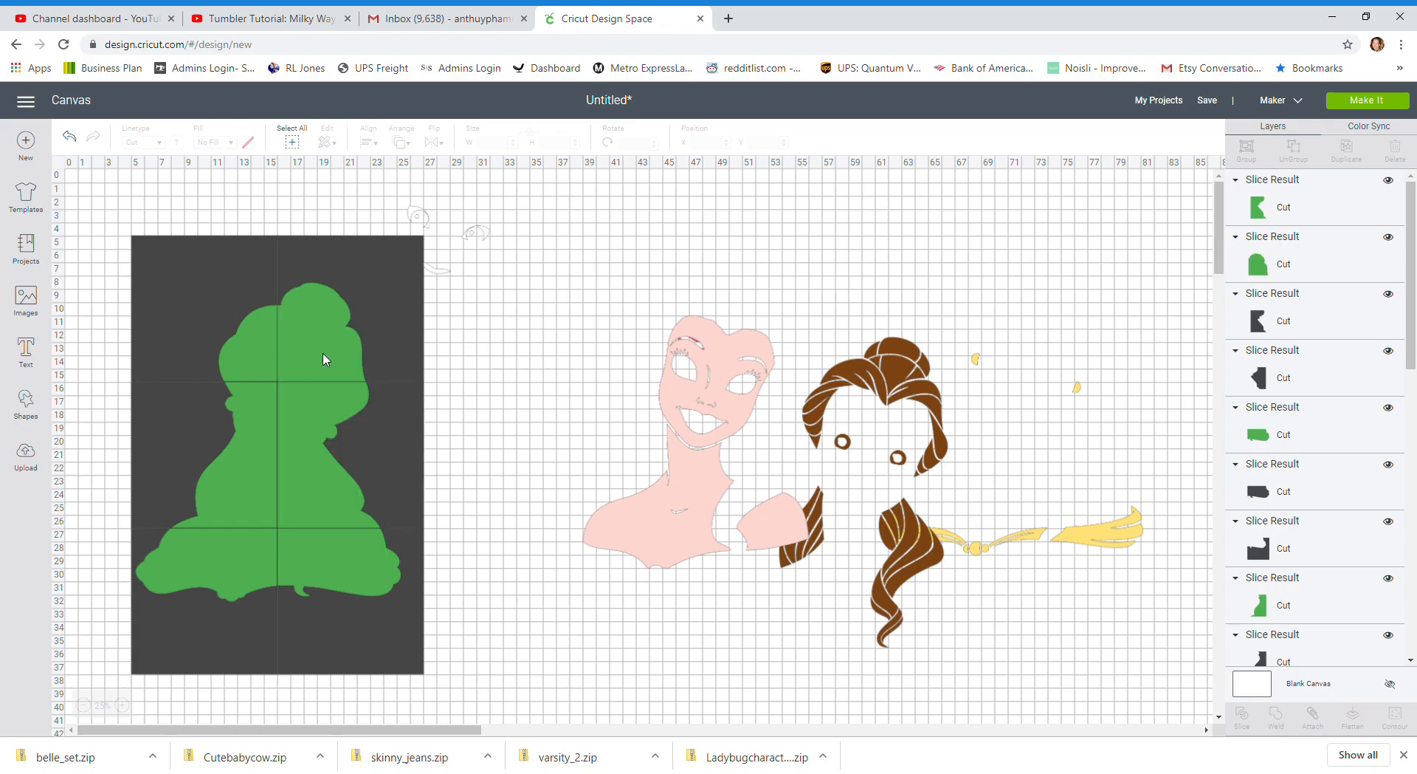
Move the six green silhouette pieces off the squares to the empty area below, arranged in order with gaps between them
left_click_drag(331, 337, 347, 334)
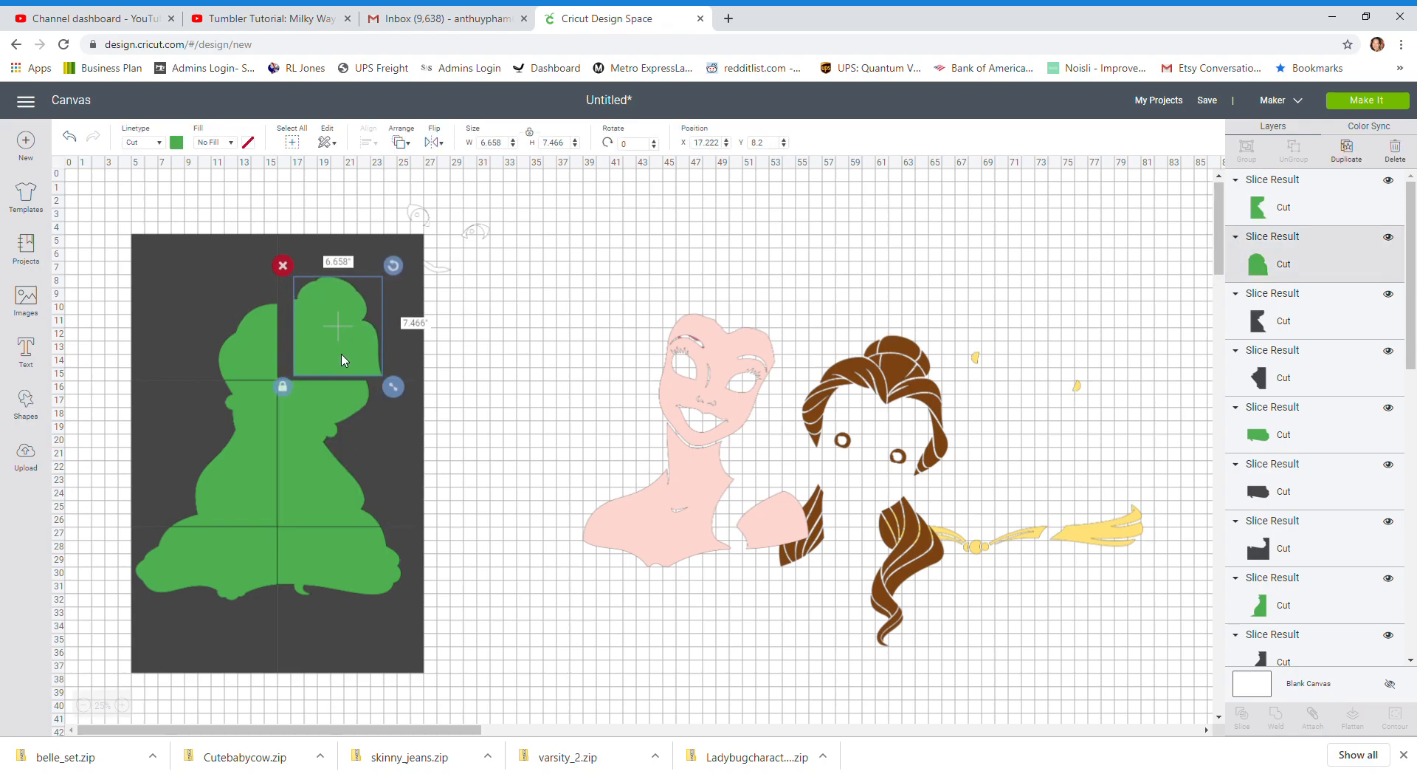
scroll(342, 359, "down", 2)
left_click_drag(251, 208, 539, 596)
left_click_drag(358, 208, 639, 593)
left_click_drag(265, 344, 549, 728)
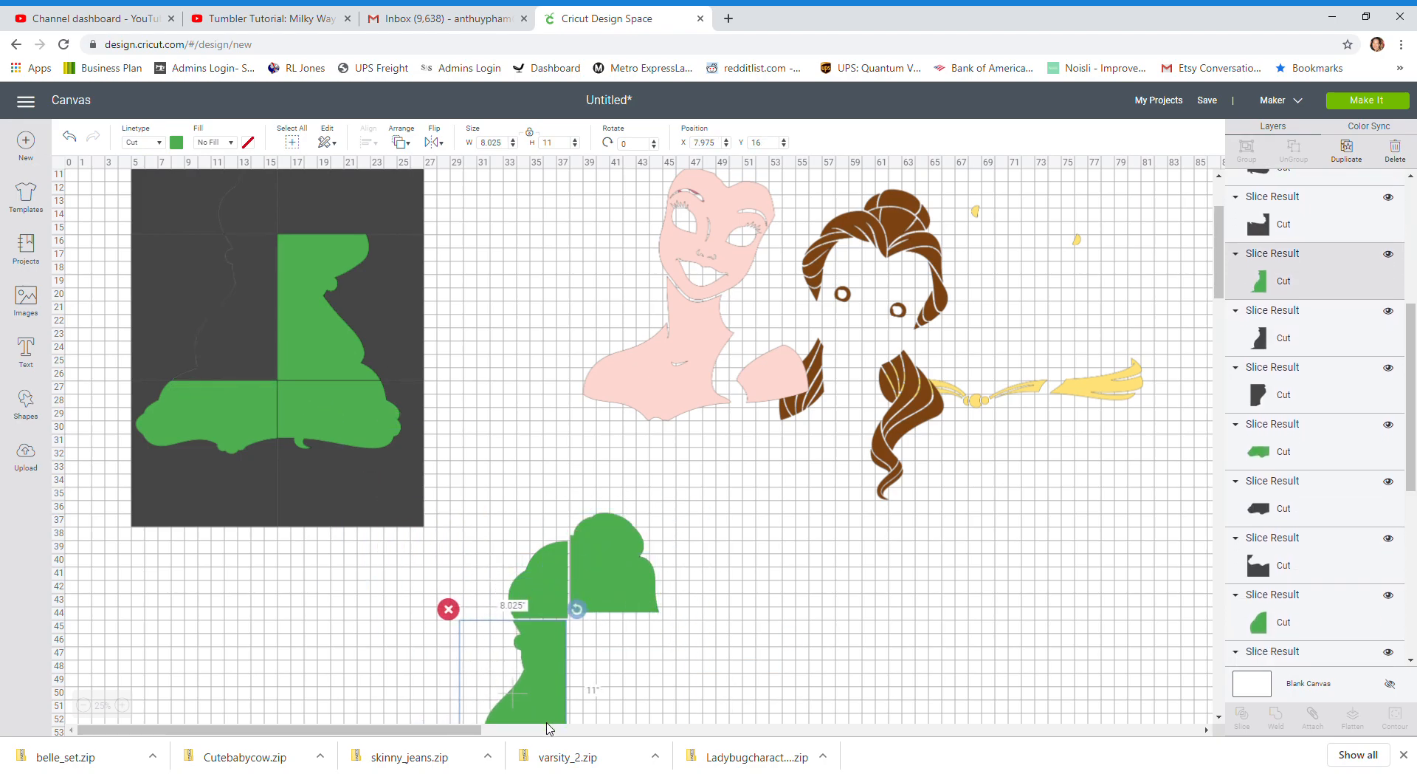
left_click_drag(354, 309, 639, 684)
scroll(199, 499, "down", 3)
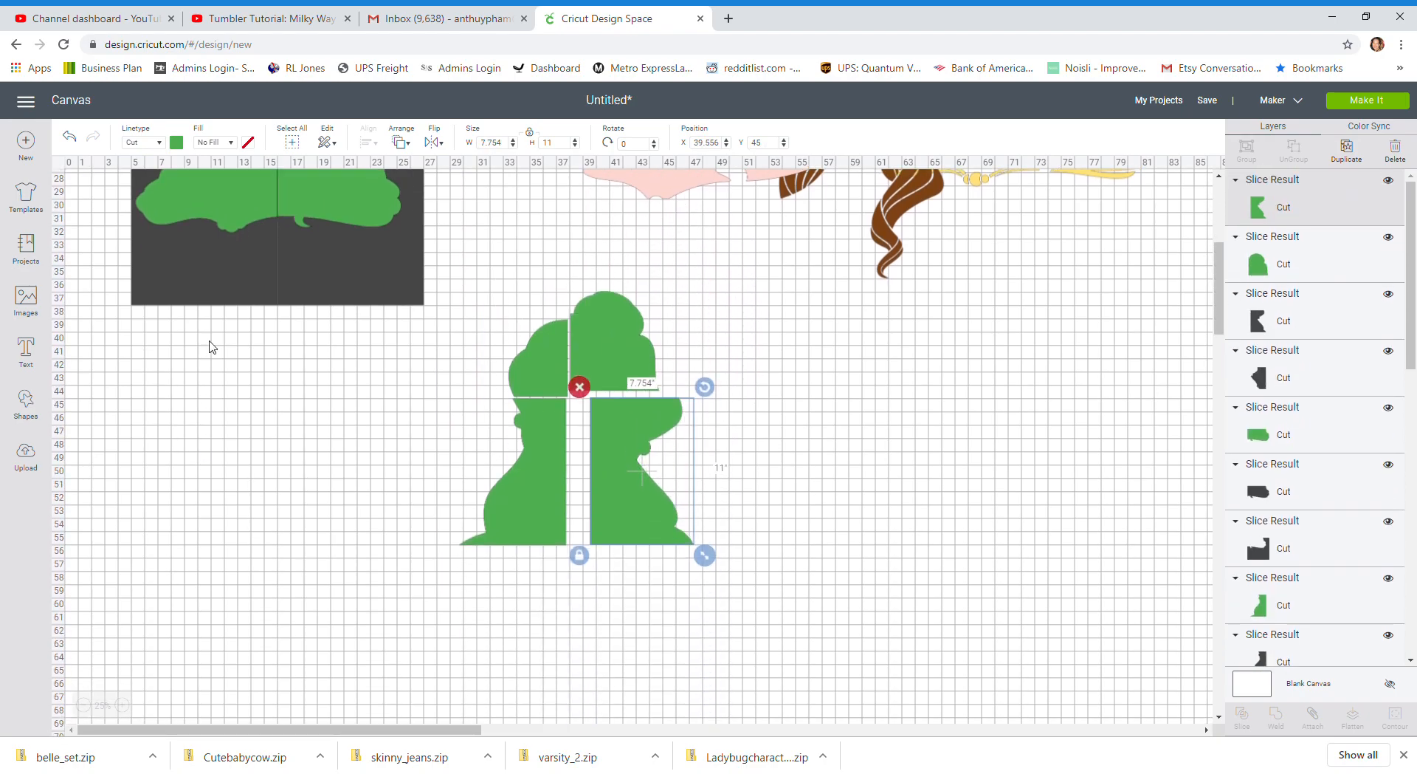
left_click_drag(211, 213, 500, 613)
left_click_drag(310, 174, 629, 594)
Delete all the dark squares and slice leftovers of the 22 by 33 inch grid
scroll(149, 358, "up", 1)
scroll(150, 351, "up", 5)
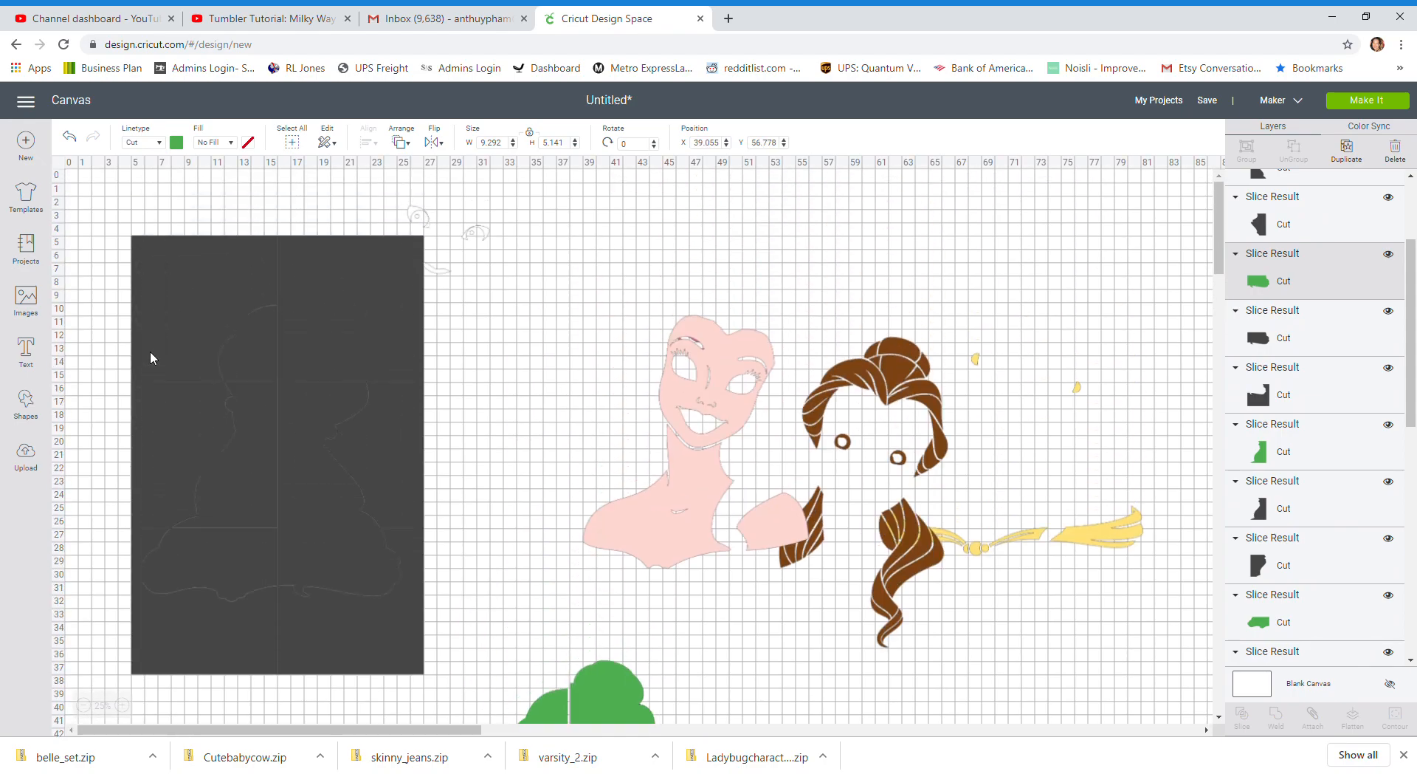
left_click(101, 301)
left_click_drag(97, 243, 339, 633)
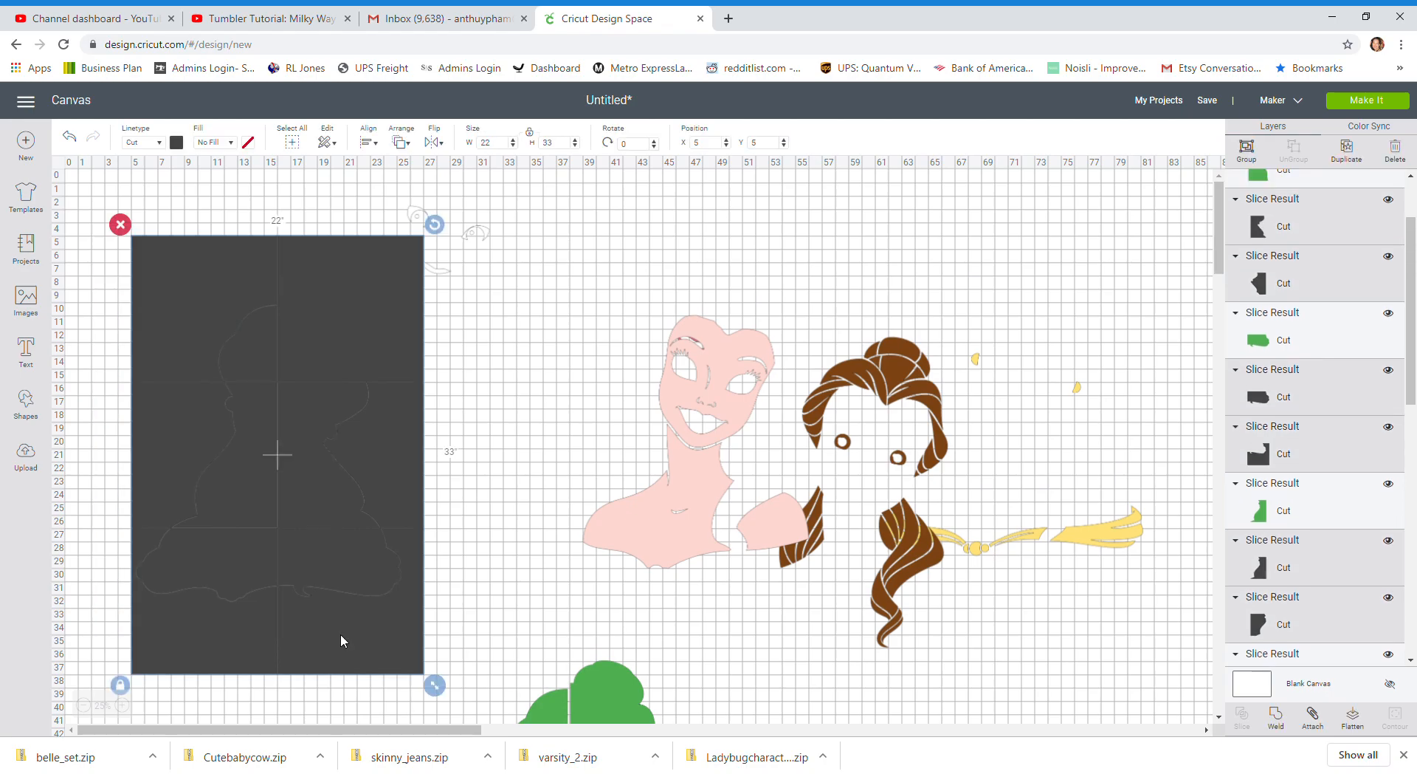
key("Delete")
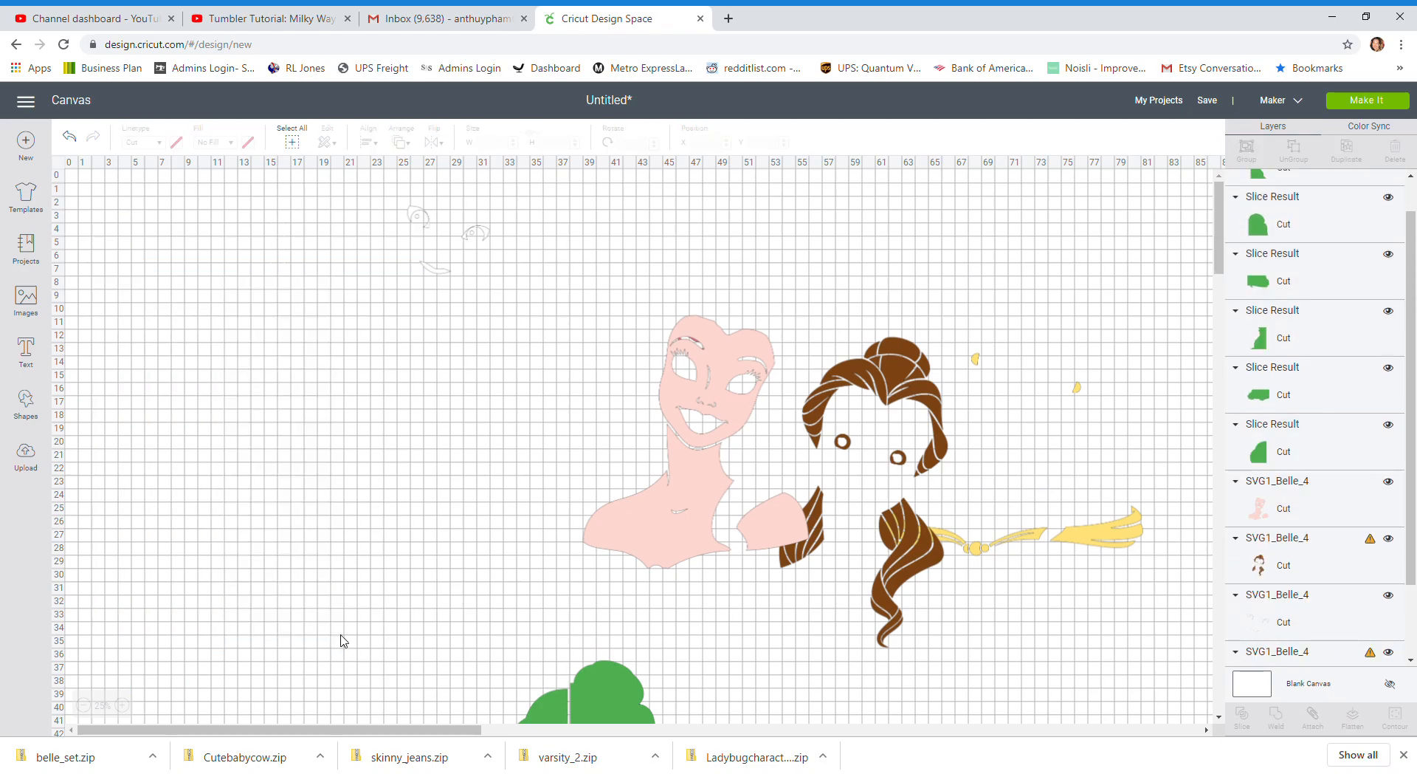
Move the pink skin layer into the area cleared of squares, at about X 5.4, Y 13.3
left_click_drag(727, 407, 329, 388)
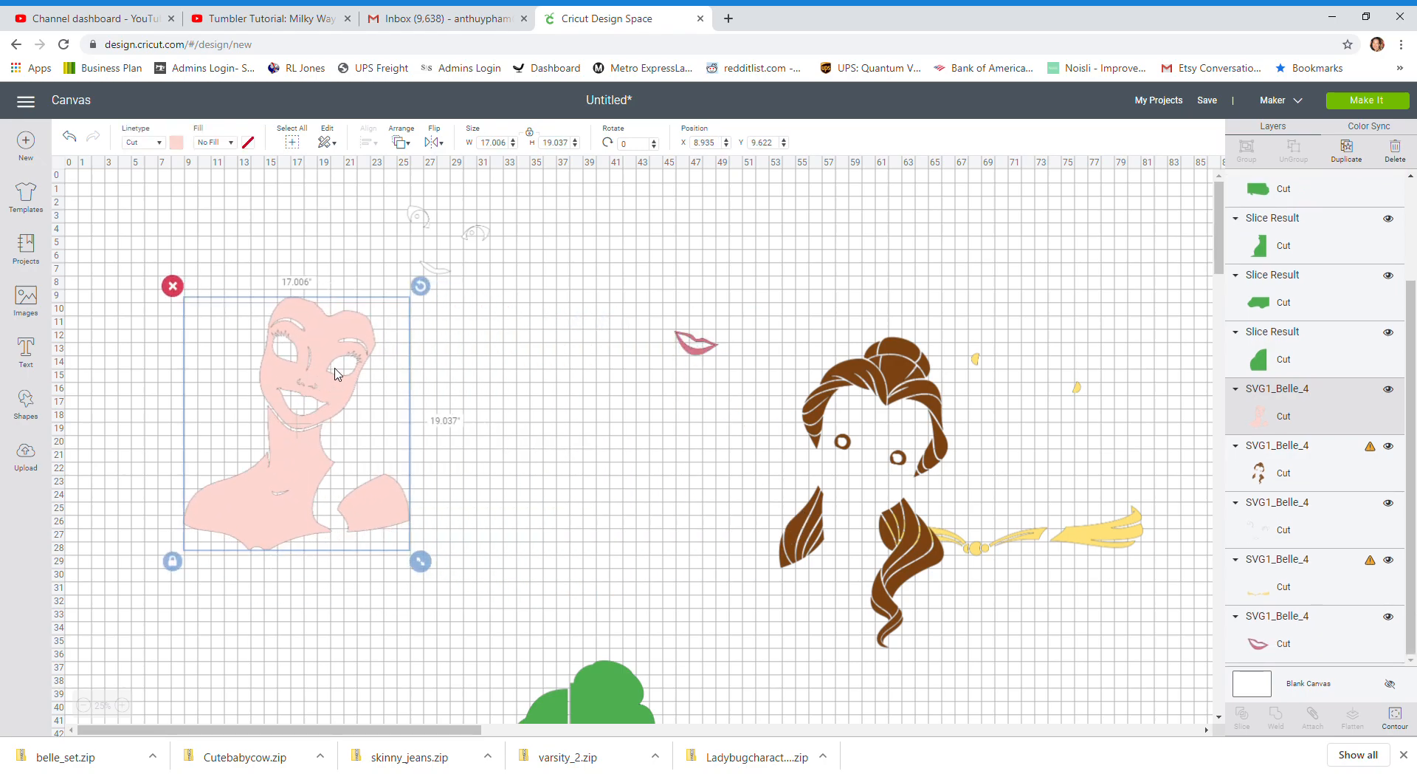
left_click(130, 710)
scroll(199, 509, "down", 3)
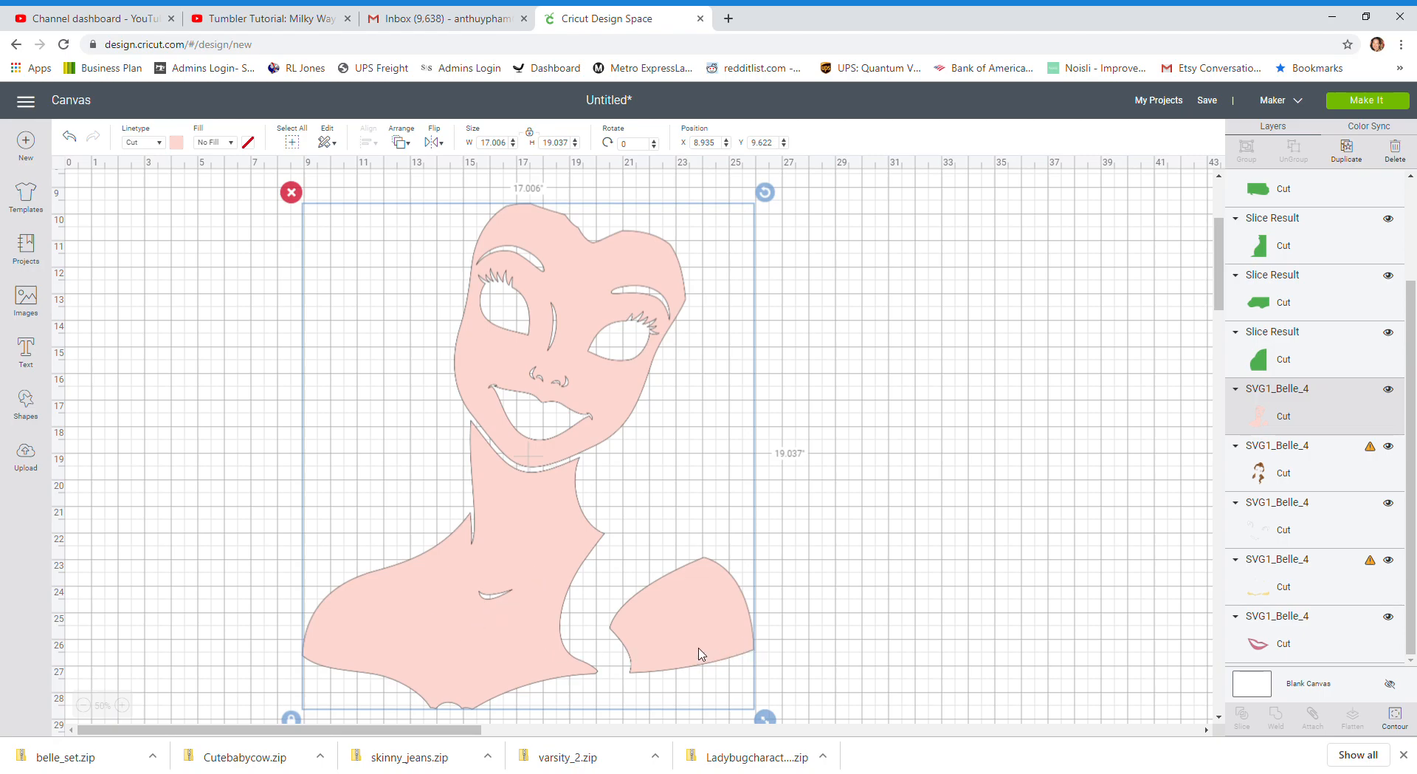
left_click(85, 705)
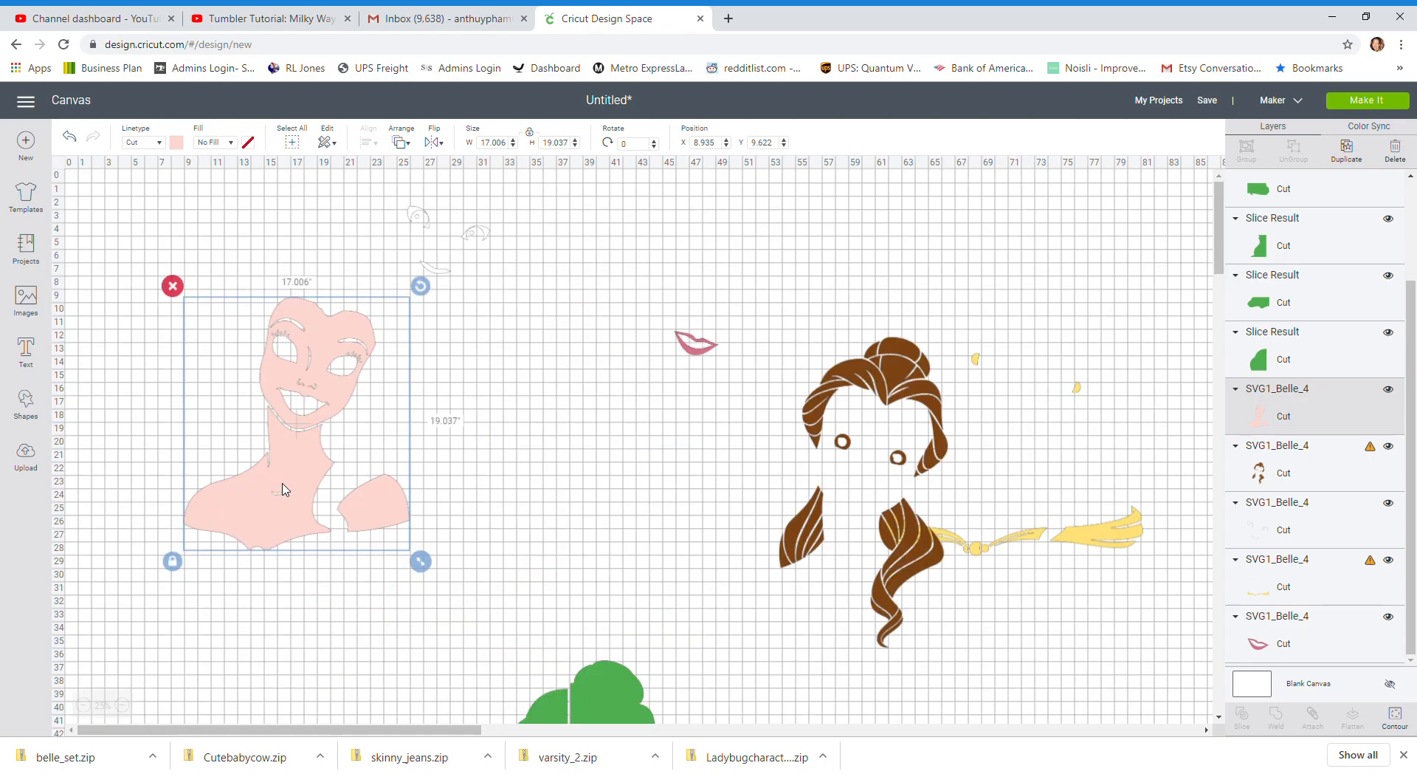
left_click_drag(280, 493, 233, 538)
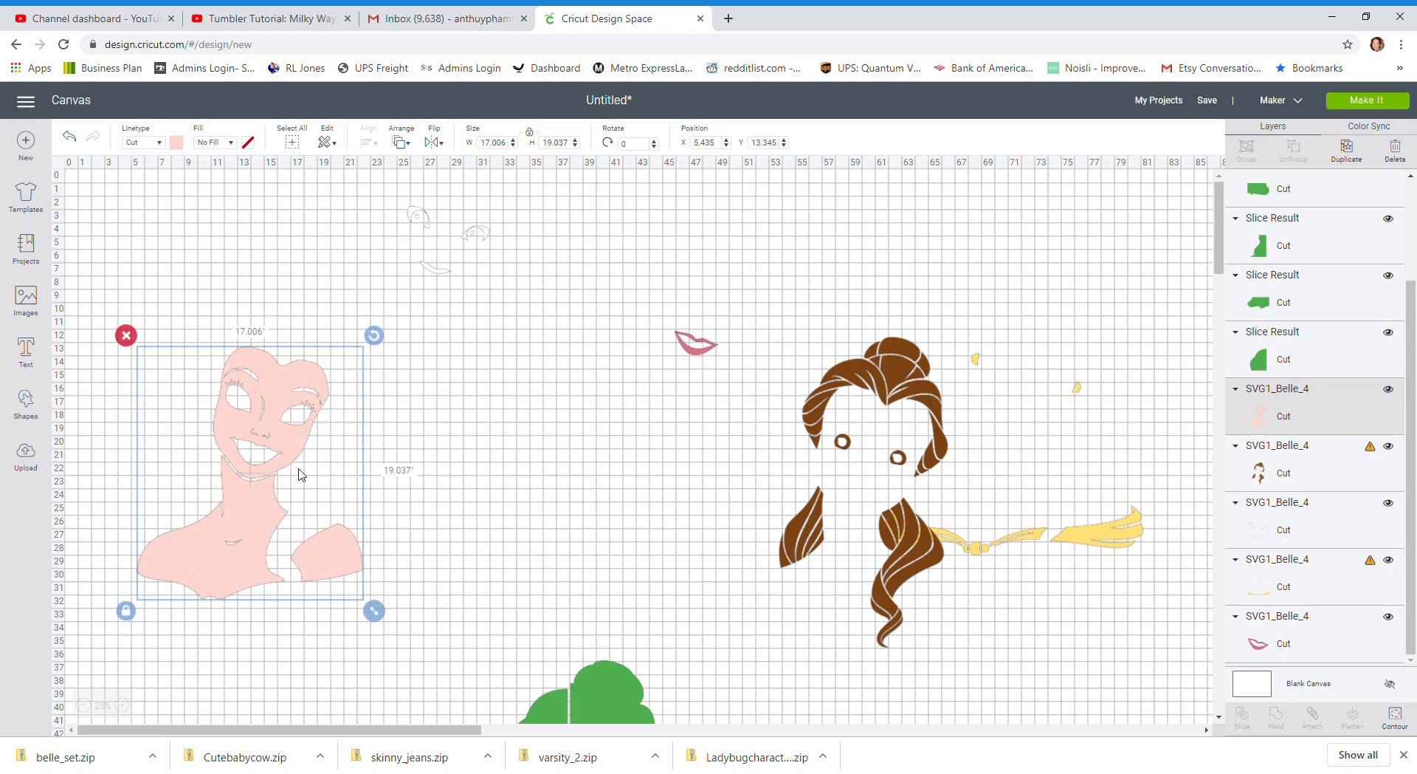
Isolate the face on one of two duplicates of the pink skin layer by hiding its other contours, and move it to about X 34.3, Y 14.8
left_click(1348, 150)
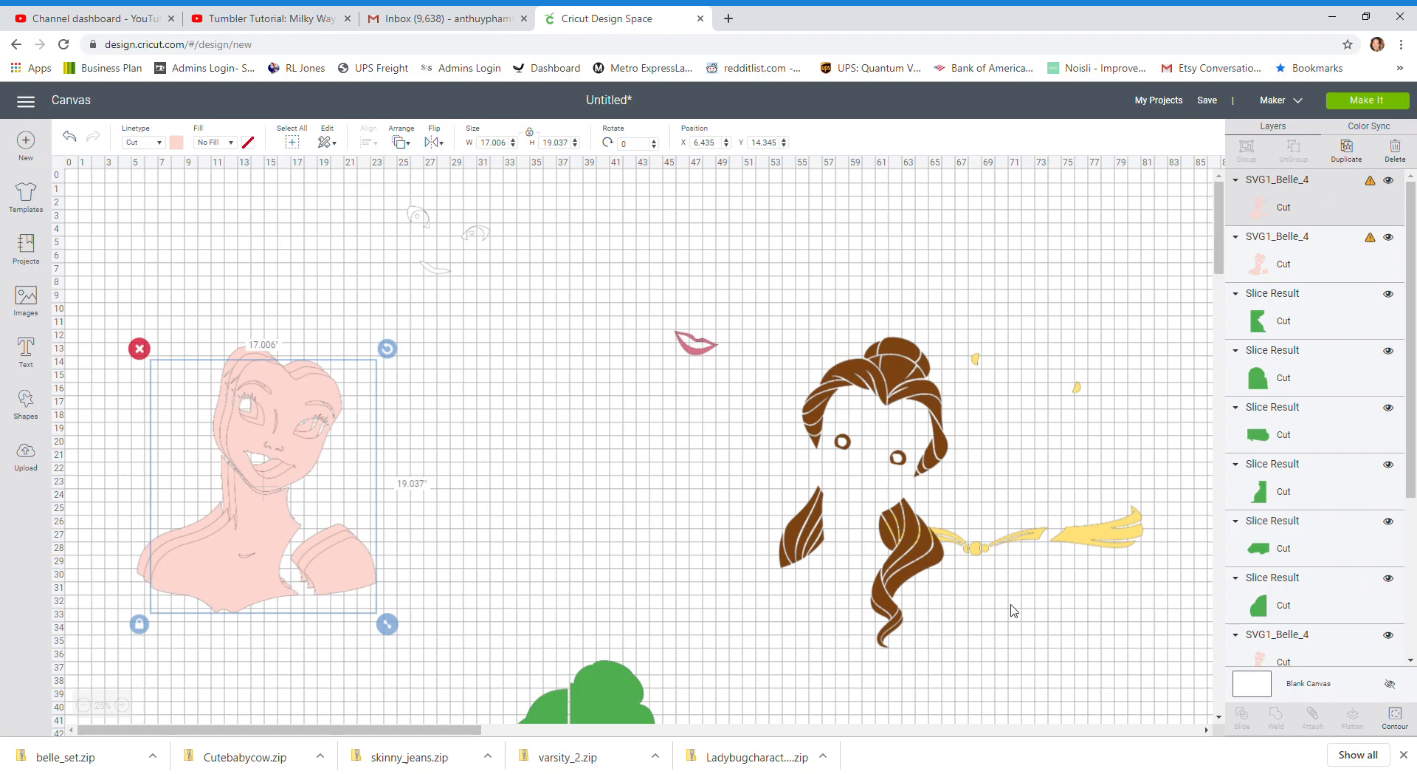
left_click(1395, 714)
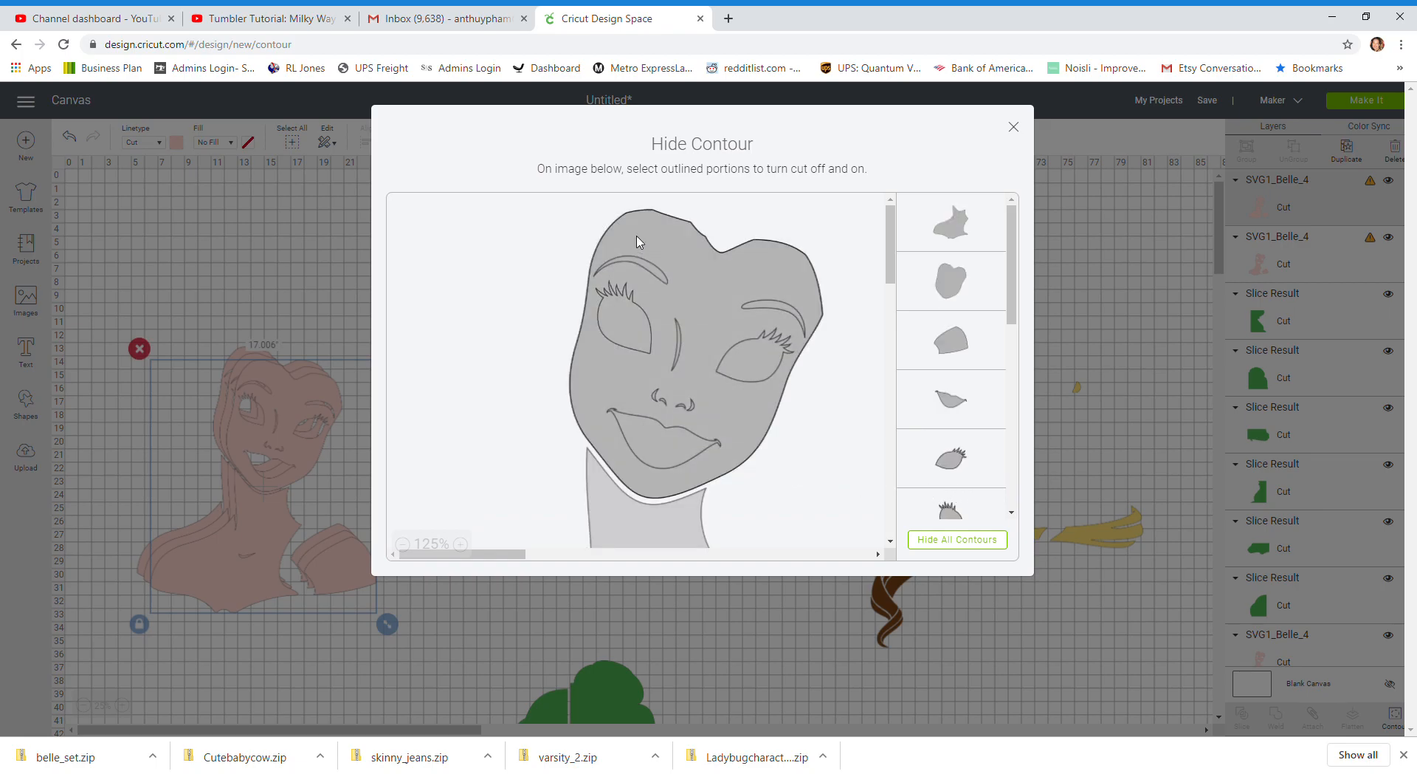
scroll(778, 408, "down", 3)
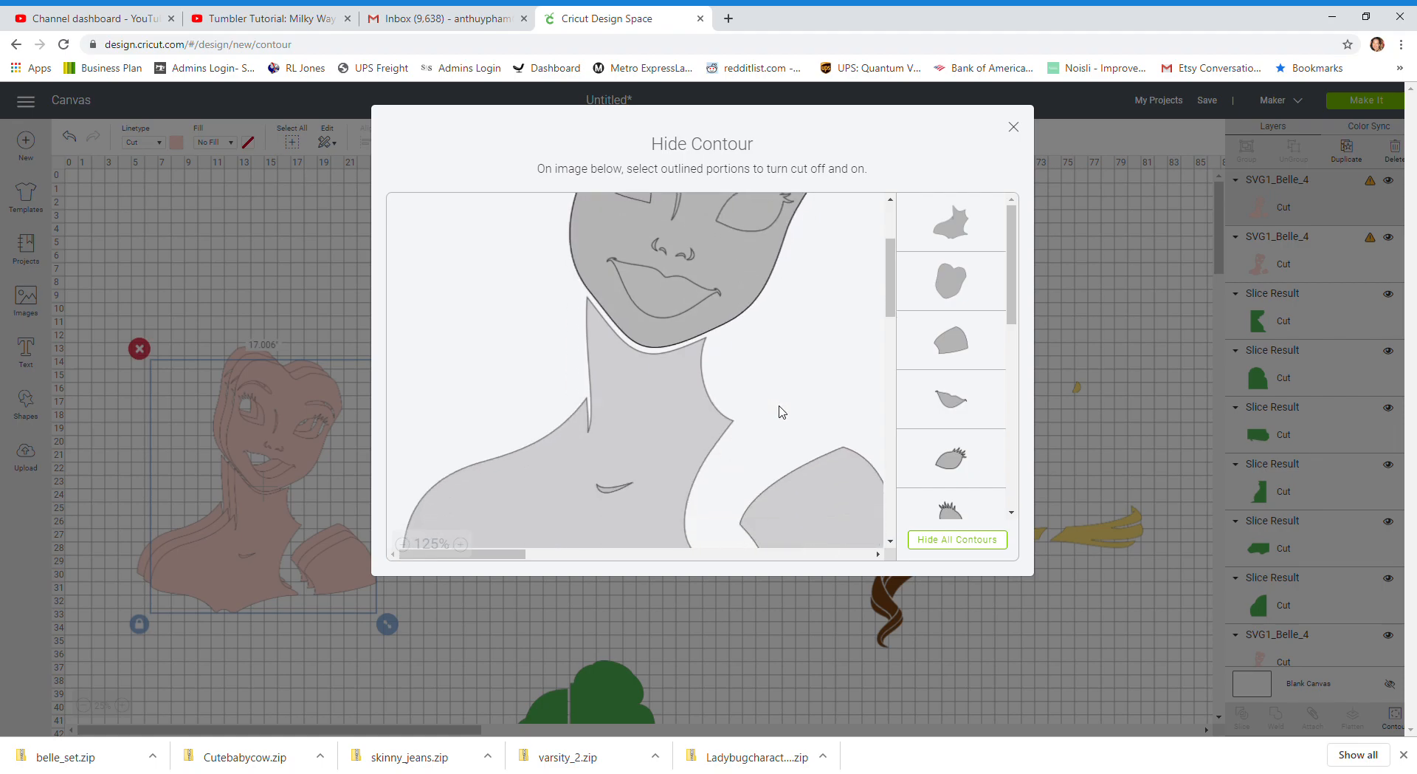
left_click(659, 408)
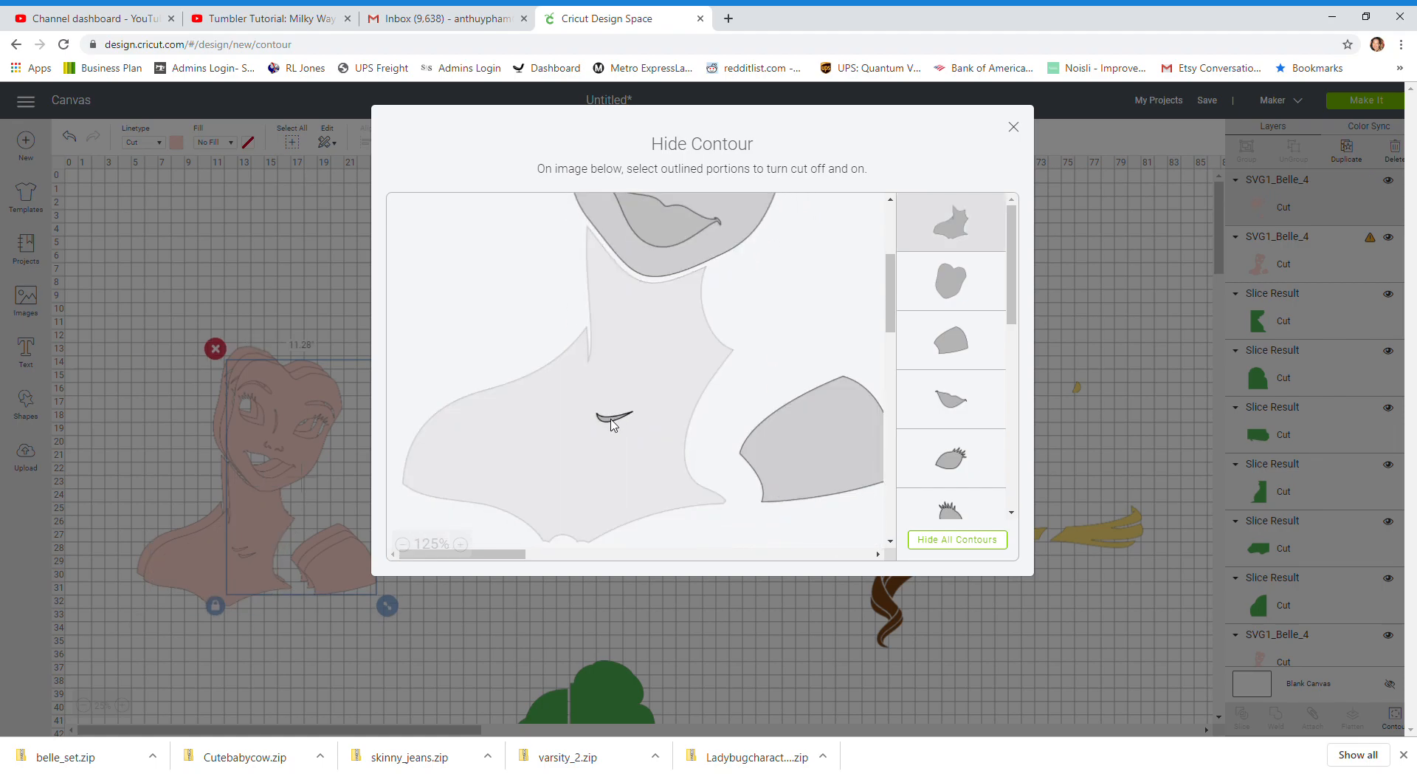
left_click(829, 430)
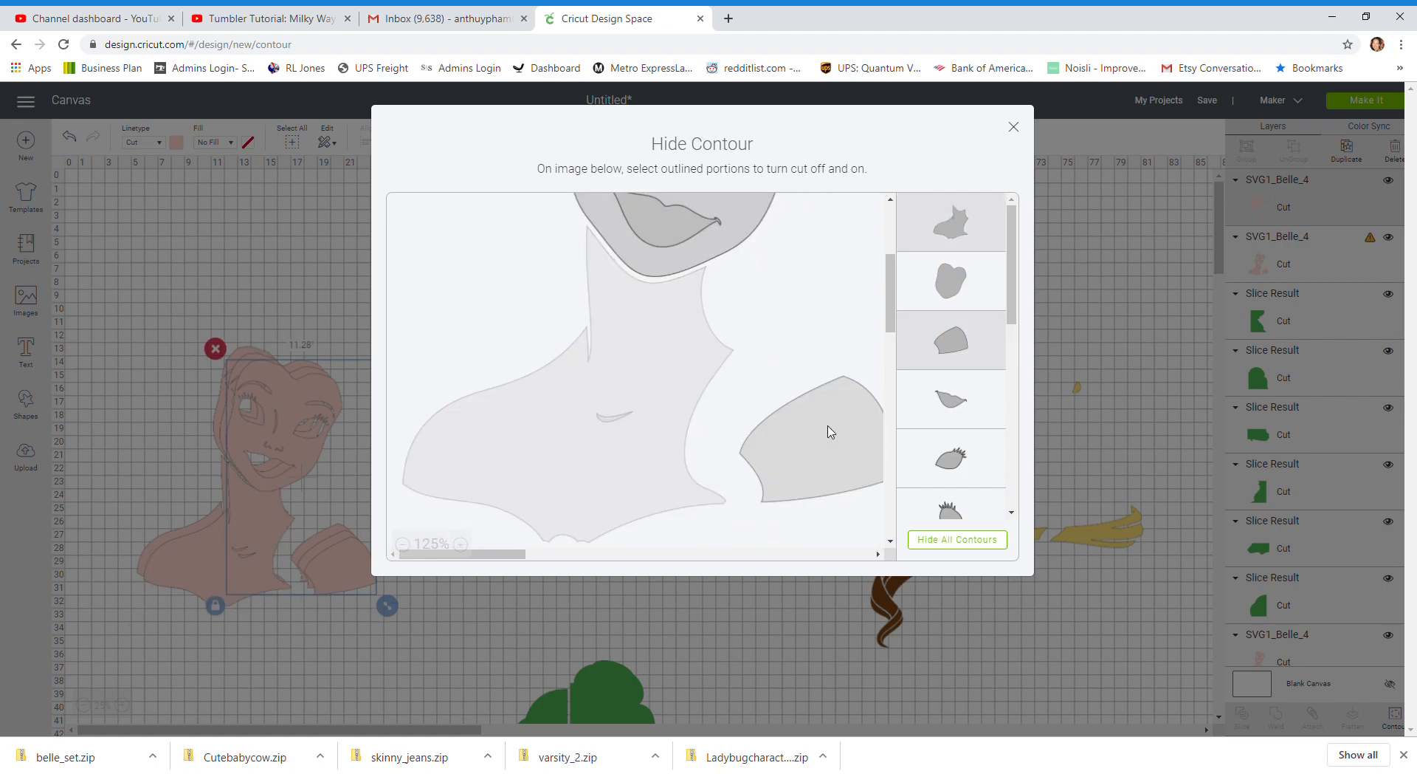
left_click(1013, 127)
left_click_drag(294, 454, 590, 461)
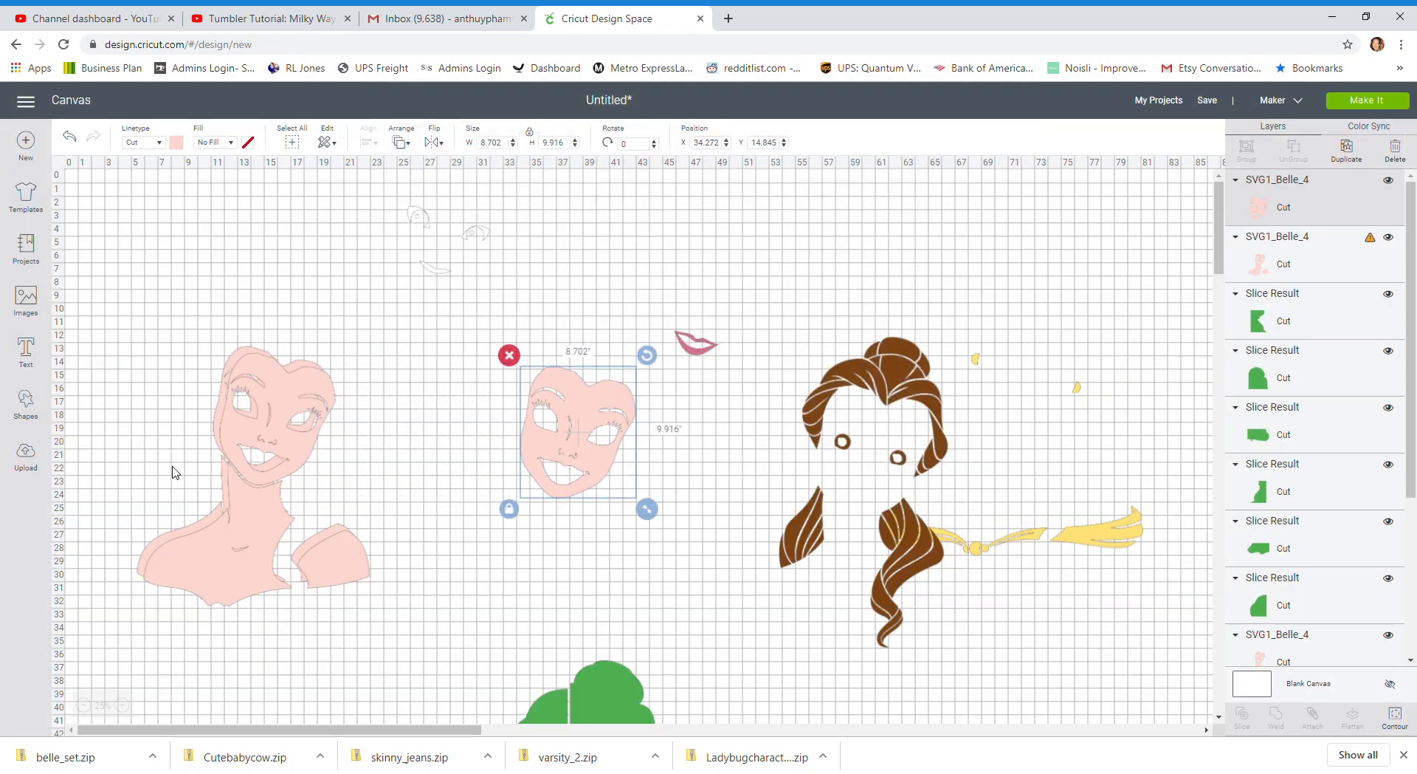
Reduce the second skin copy to the neck-and-chest piece by hiding all other contours, and place it below the face at about X 28.5, Y 23.5
left_click(242, 439)
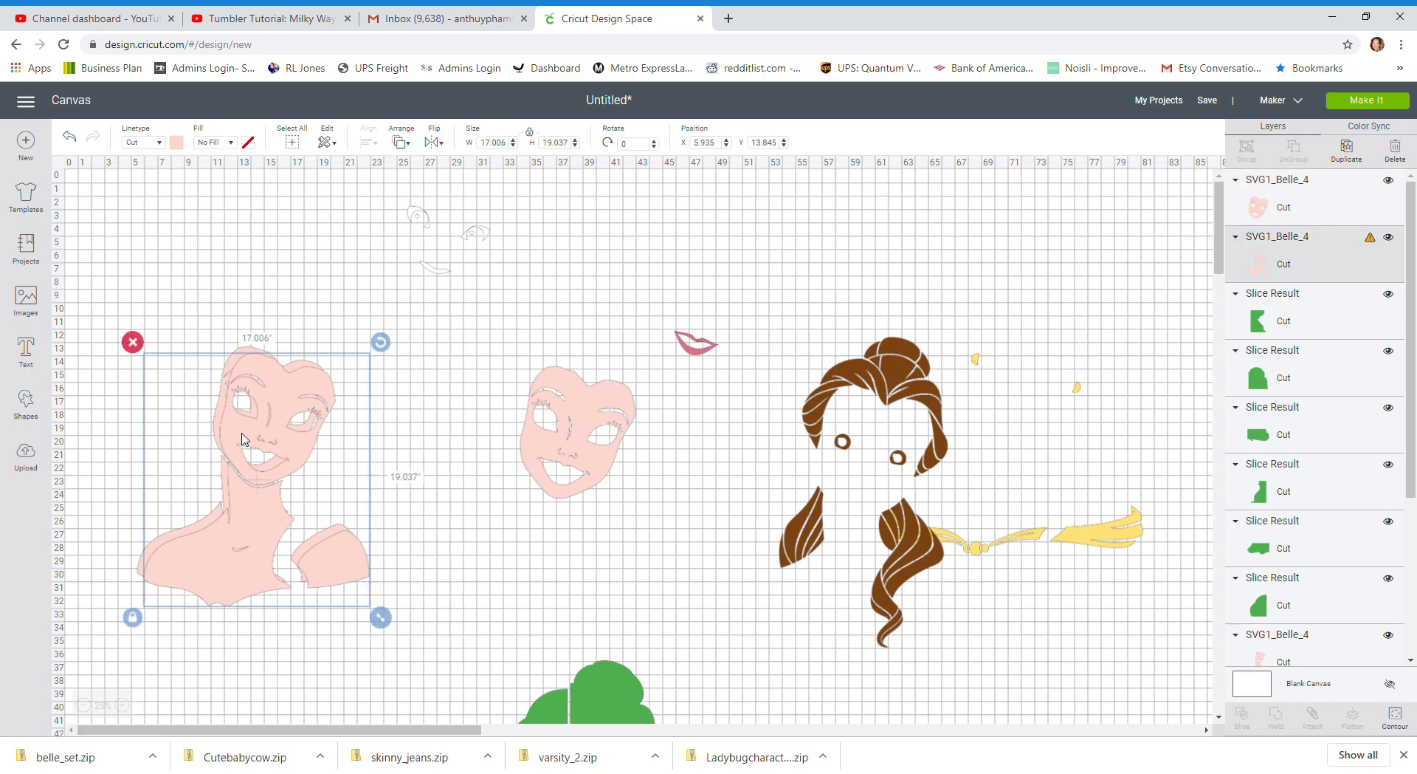
left_click_drag(242, 439, 271, 454)
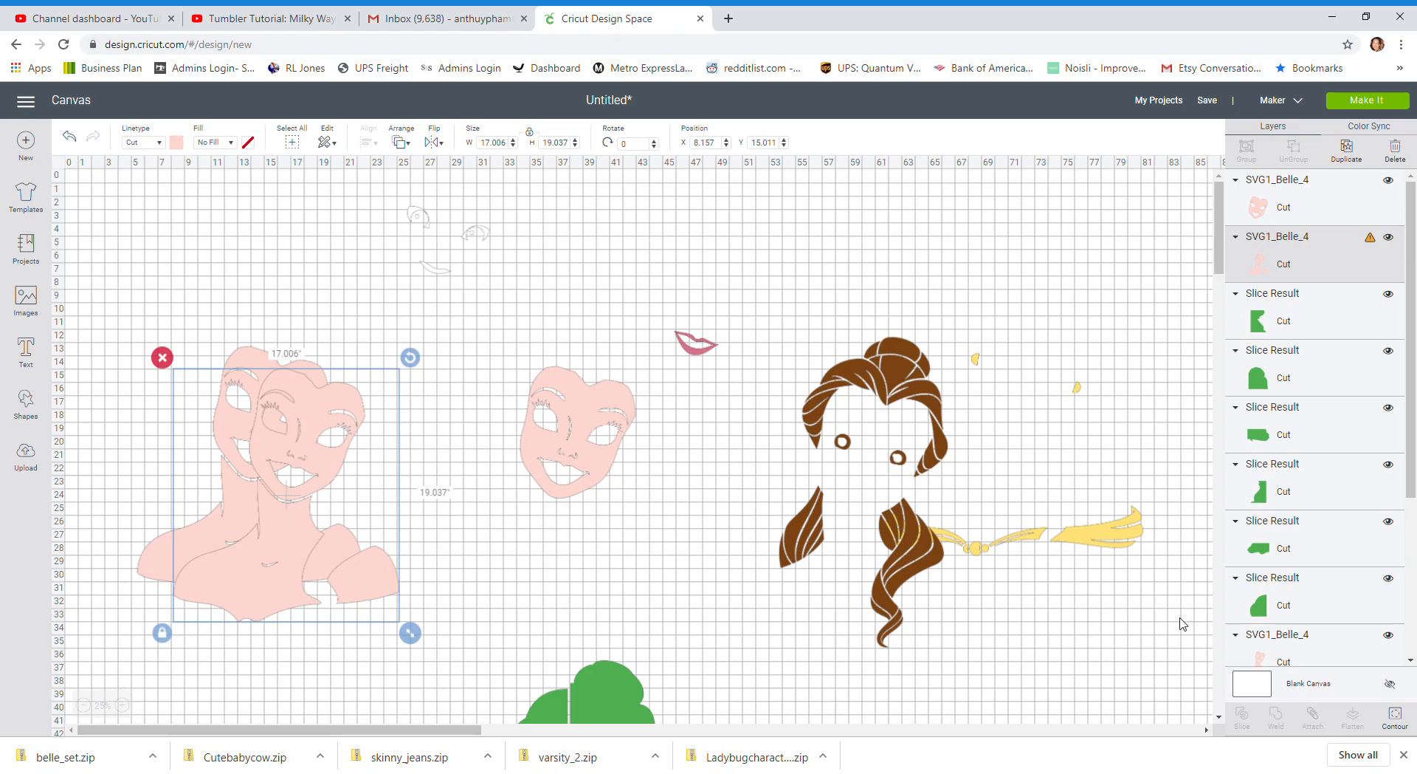
left_click(1396, 715)
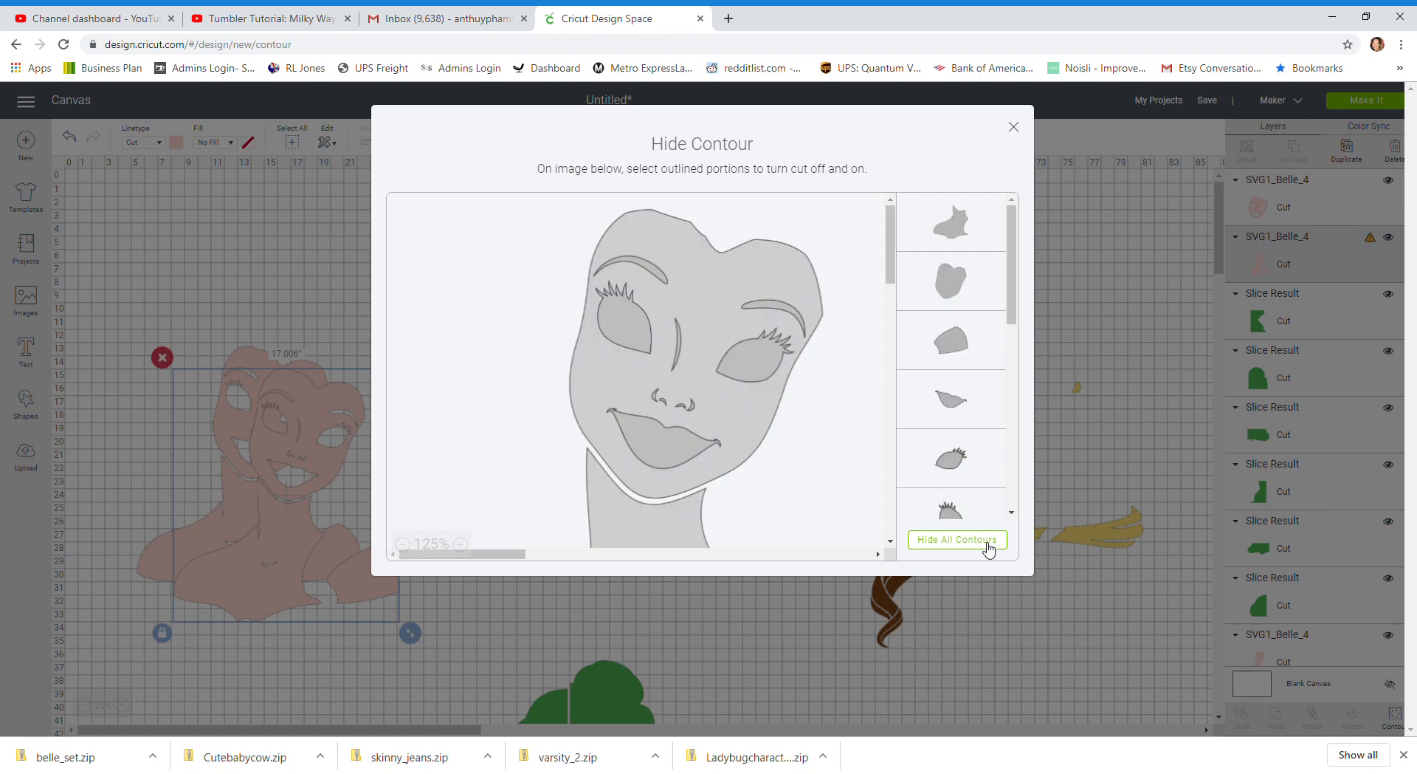
left_click(987, 546)
scroll(760, 474, "down", 3)
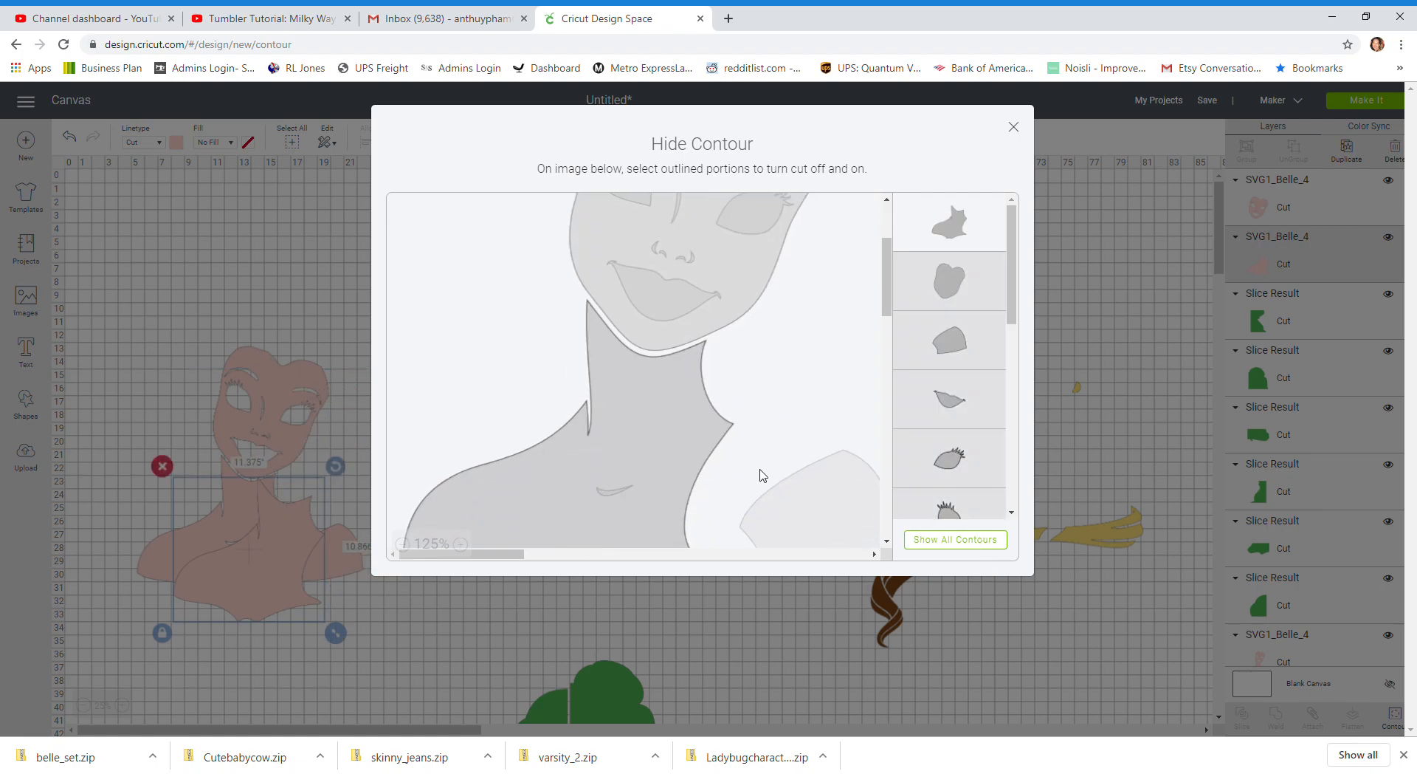
scroll(864, 373, "down", 2)
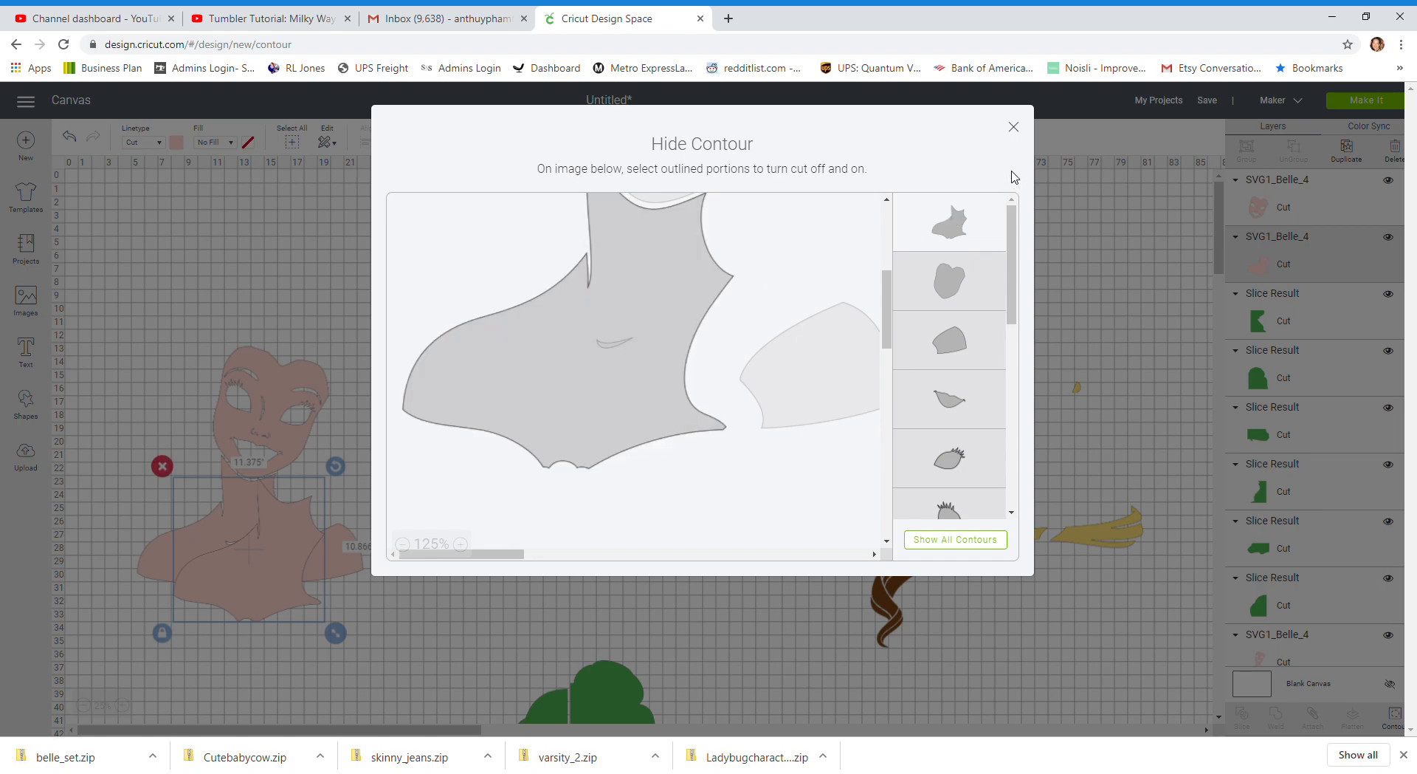
left_click(1014, 127)
left_click_drag(291, 562, 560, 567)
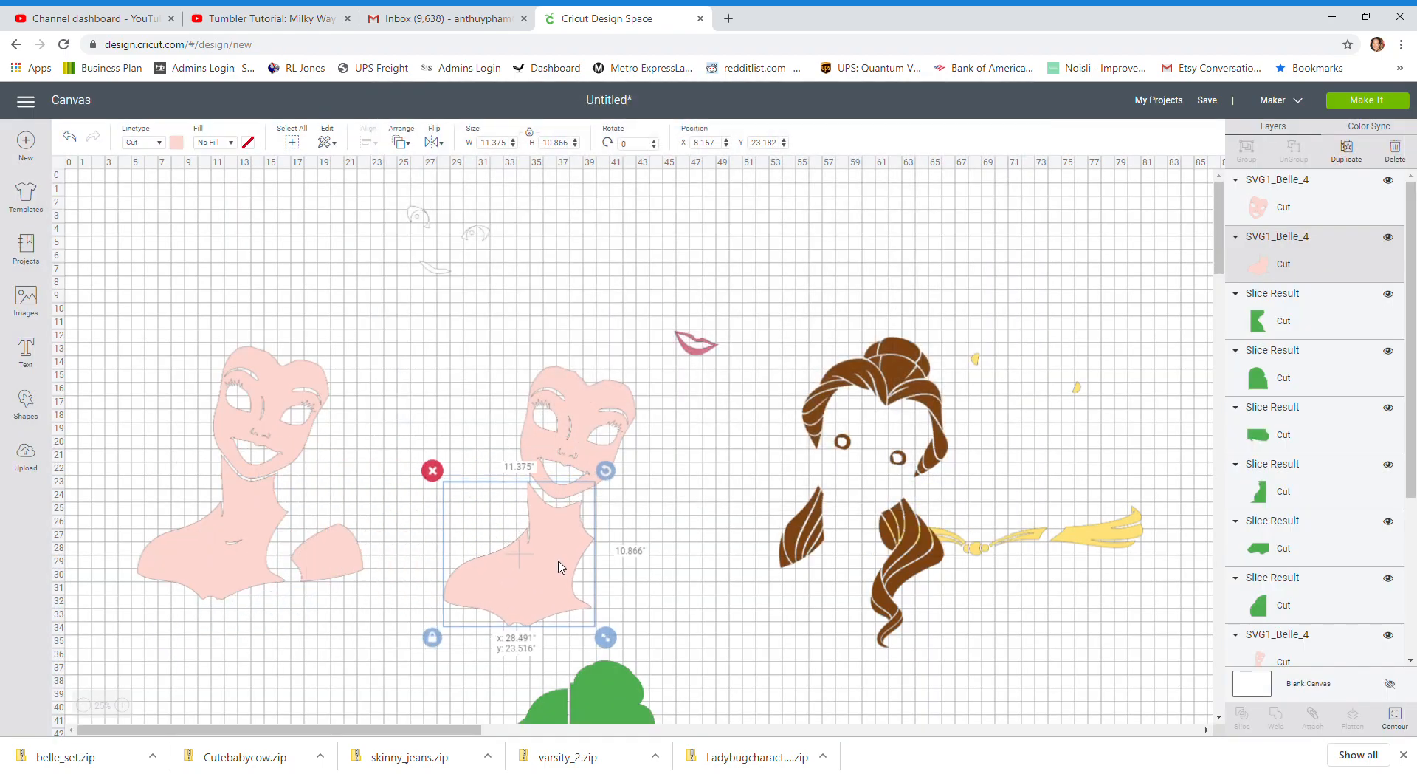
Show only the separate shoulder contour on the original skin layer and move that shoulder beside the neck-and-chest piece
left_click(295, 579)
left_click(1402, 717)
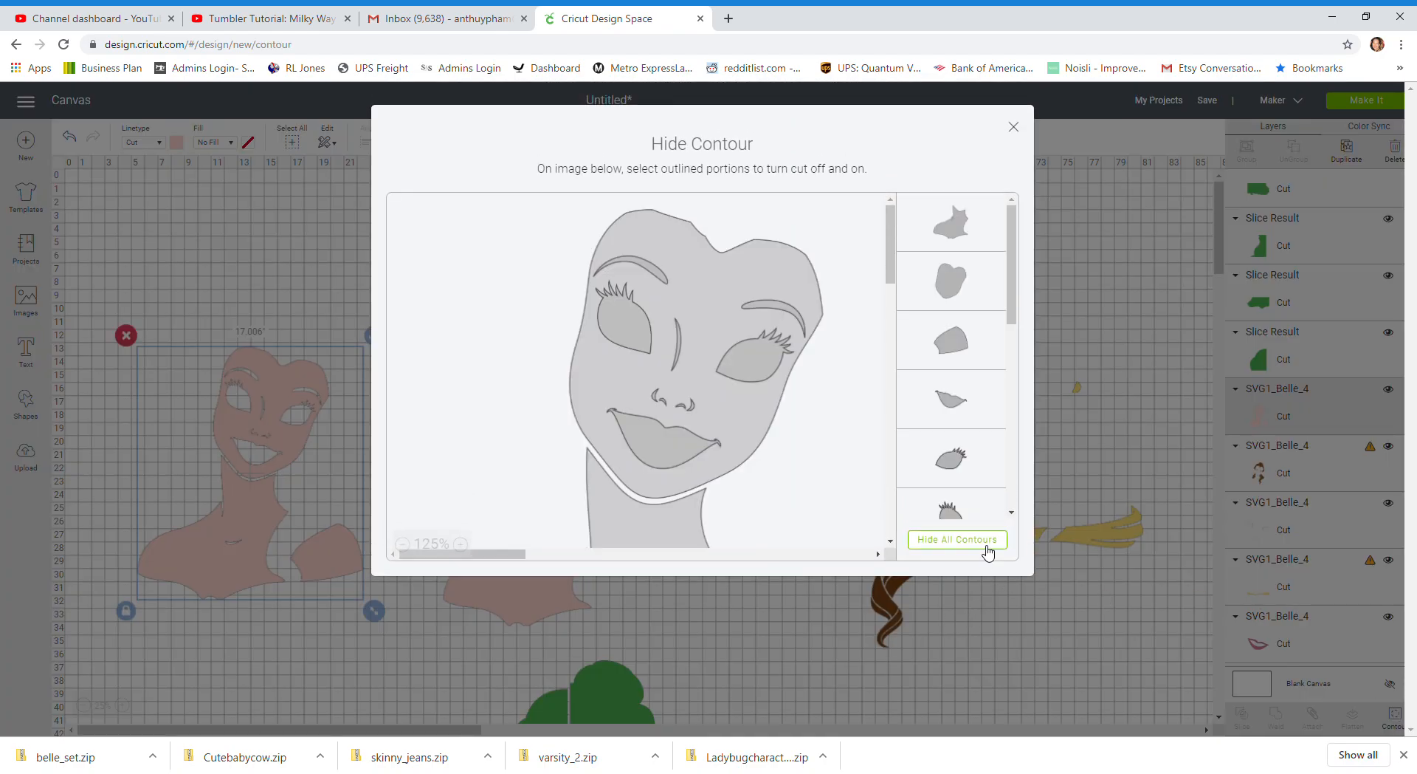
left_click(987, 547)
scroll(816, 488, "down", 3)
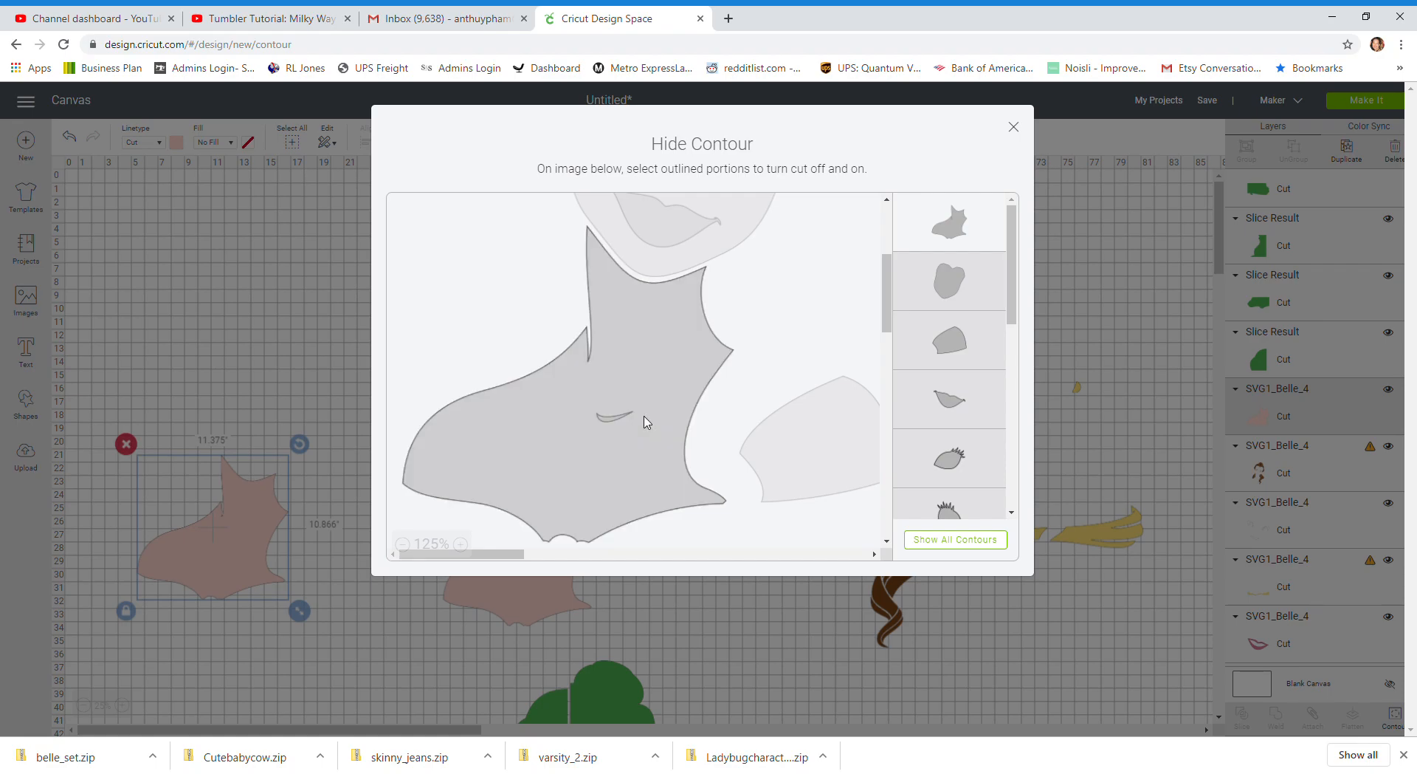
left_click(844, 442)
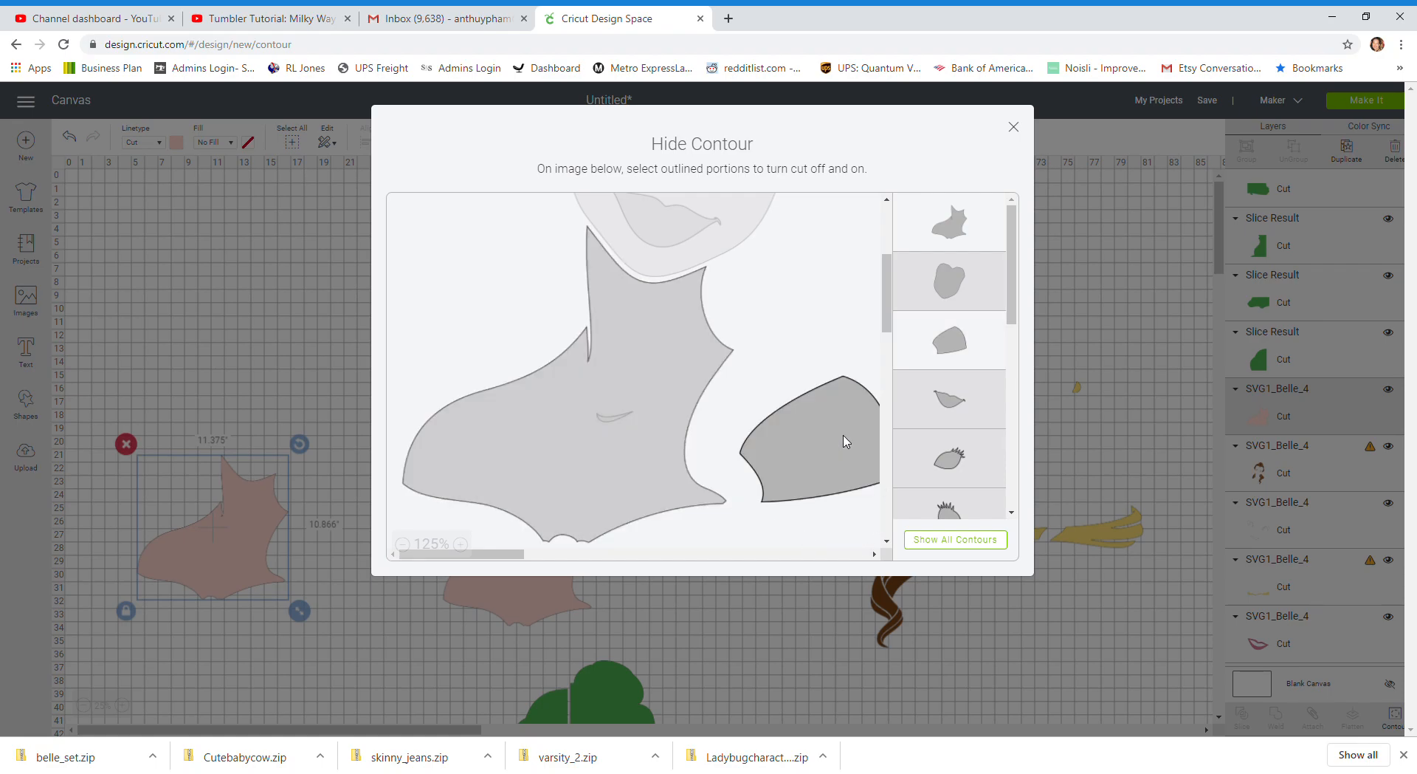
left_click(582, 490)
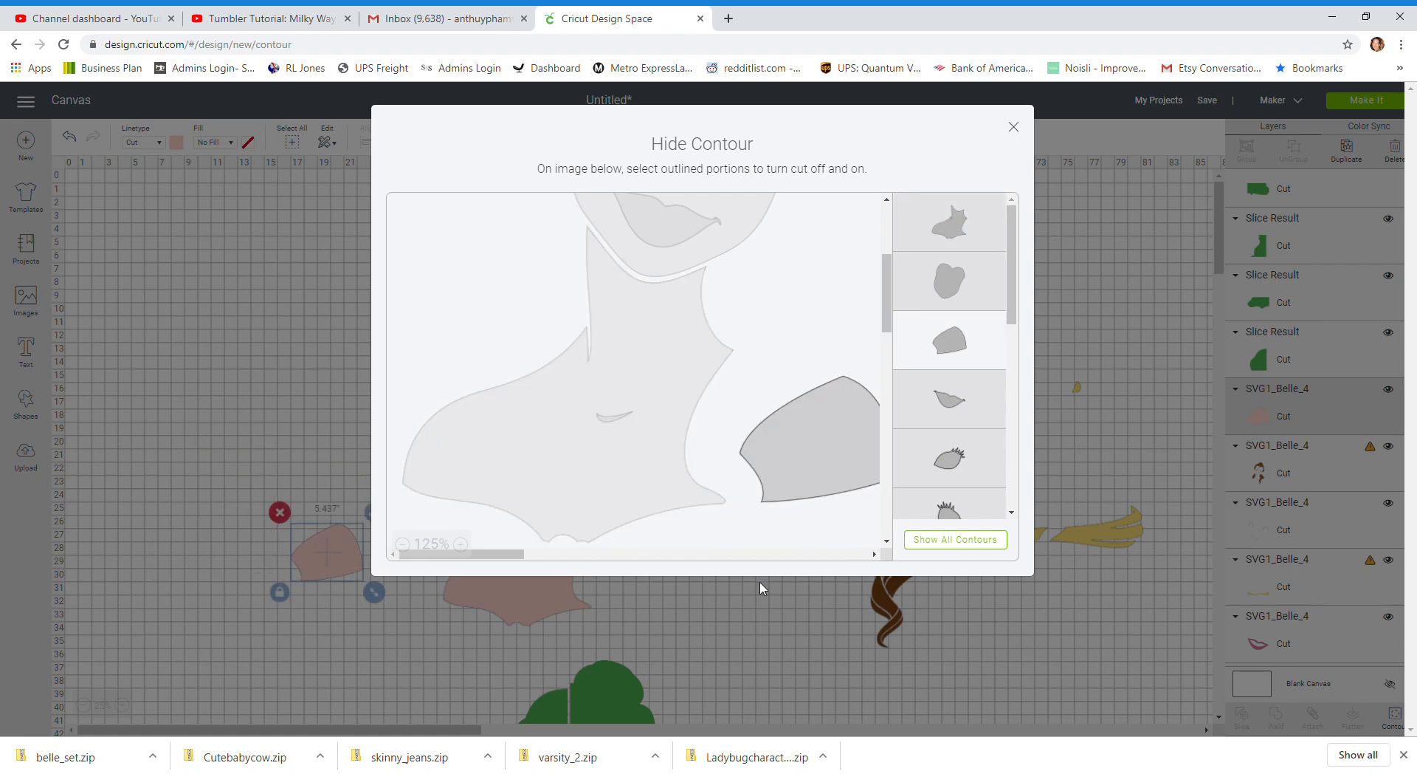
left_click(610, 422)
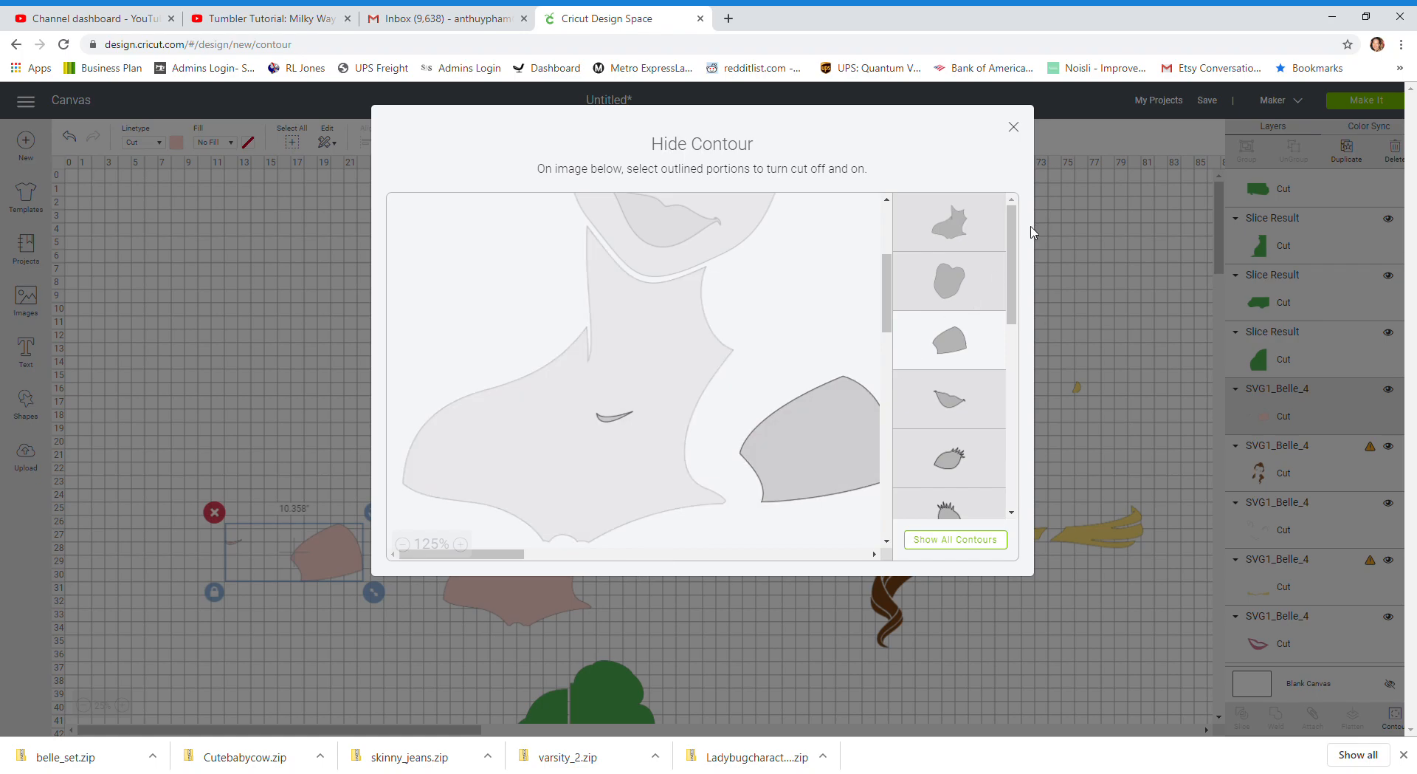
left_click_drag(1012, 246, 1019, 440)
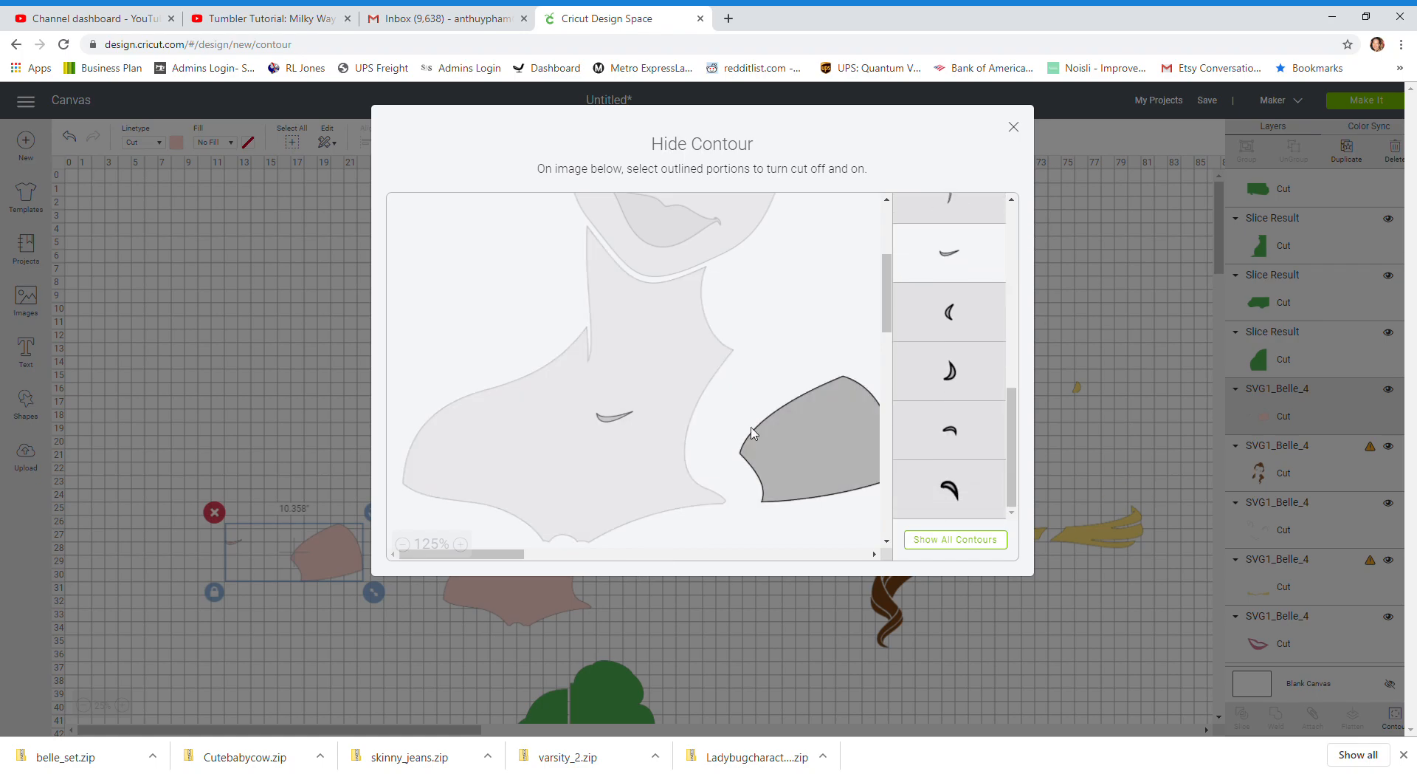
left_click(603, 421)
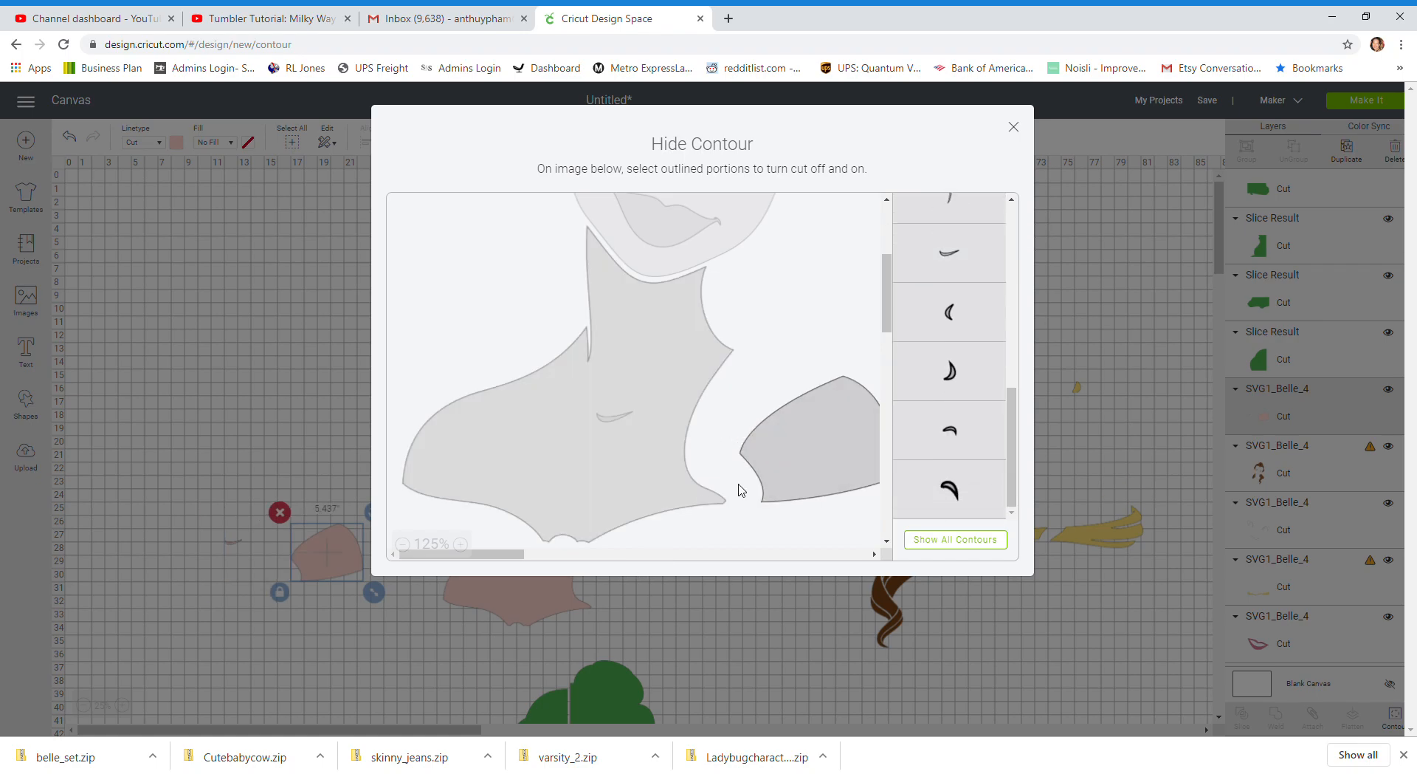
left_click(1013, 127)
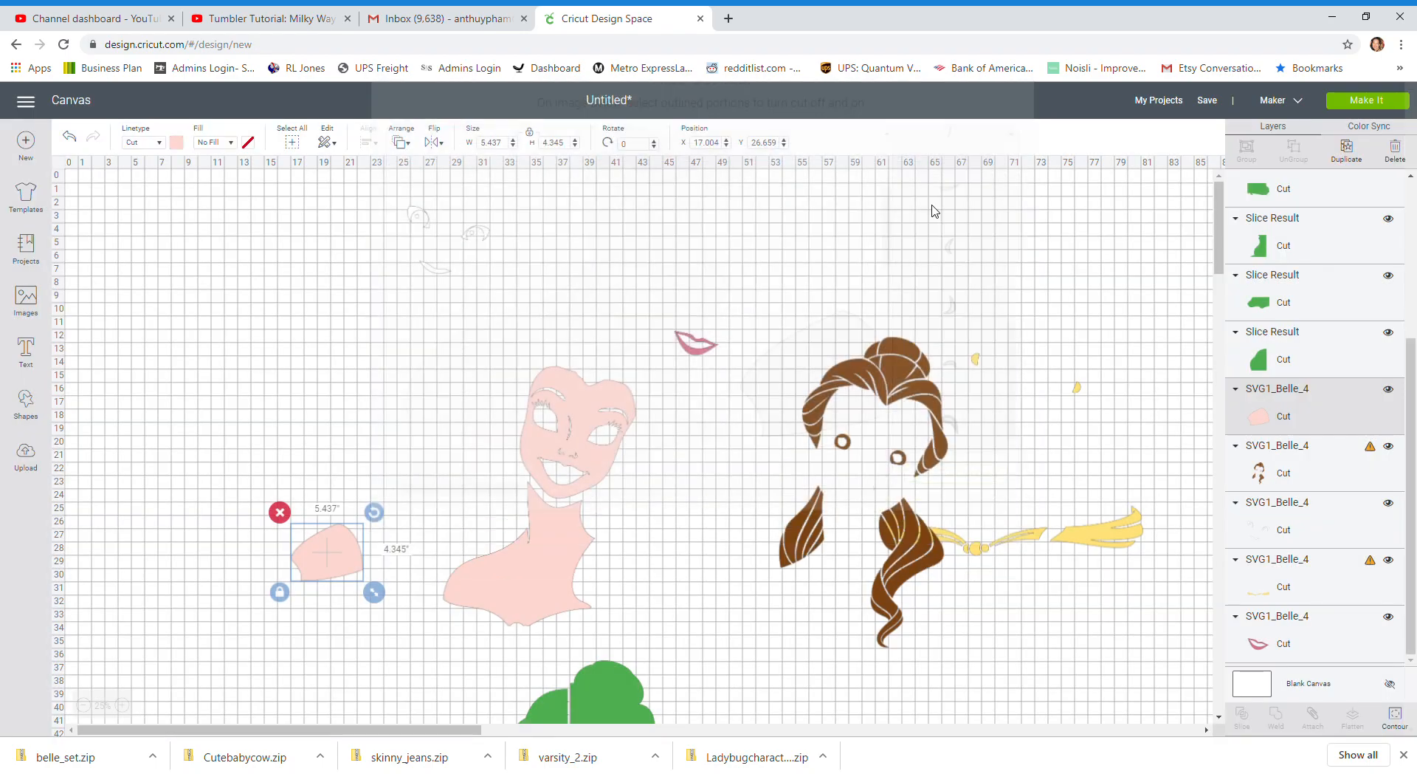
left_click_drag(334, 559, 640, 574)
Lower the pink face to about Y 15.5 so the chin meets the neck
left_click(614, 437)
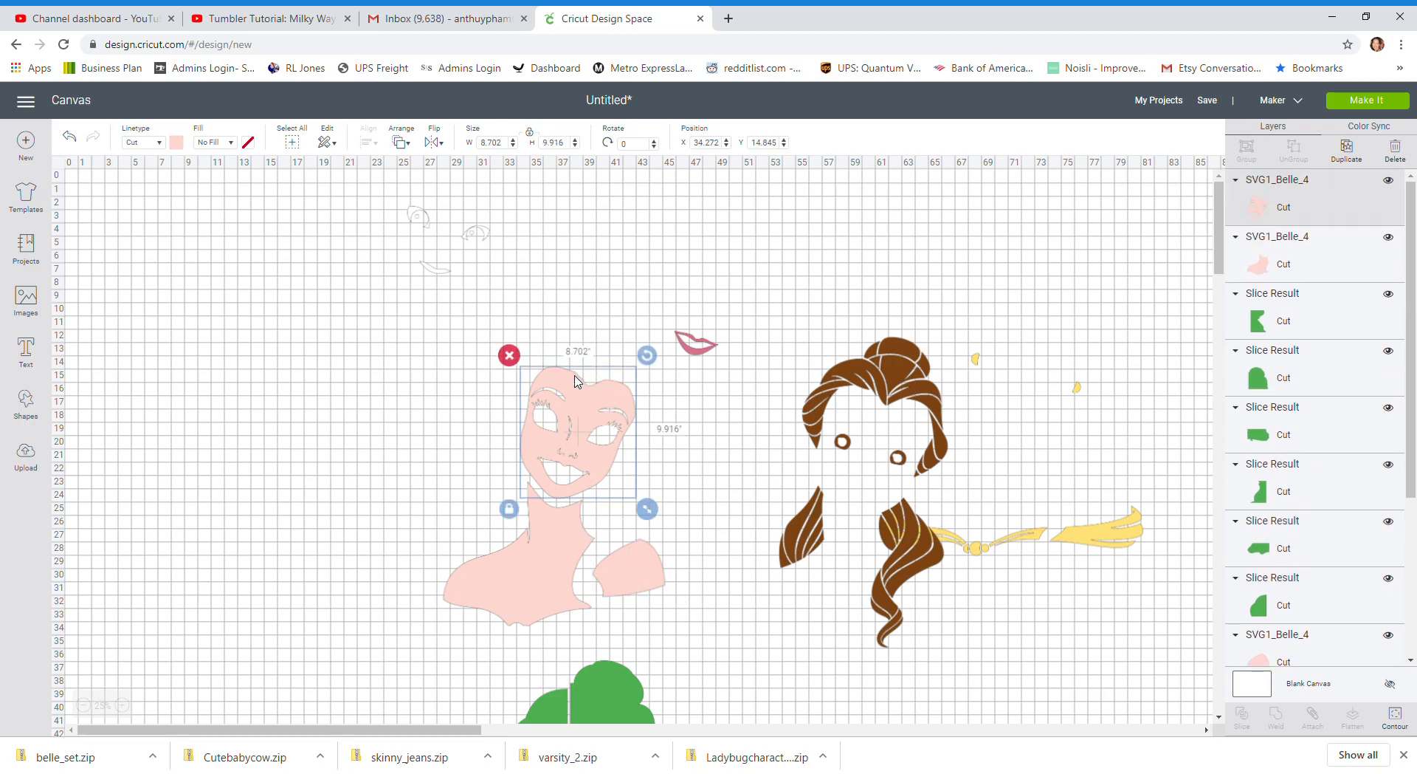
left_click(559, 558)
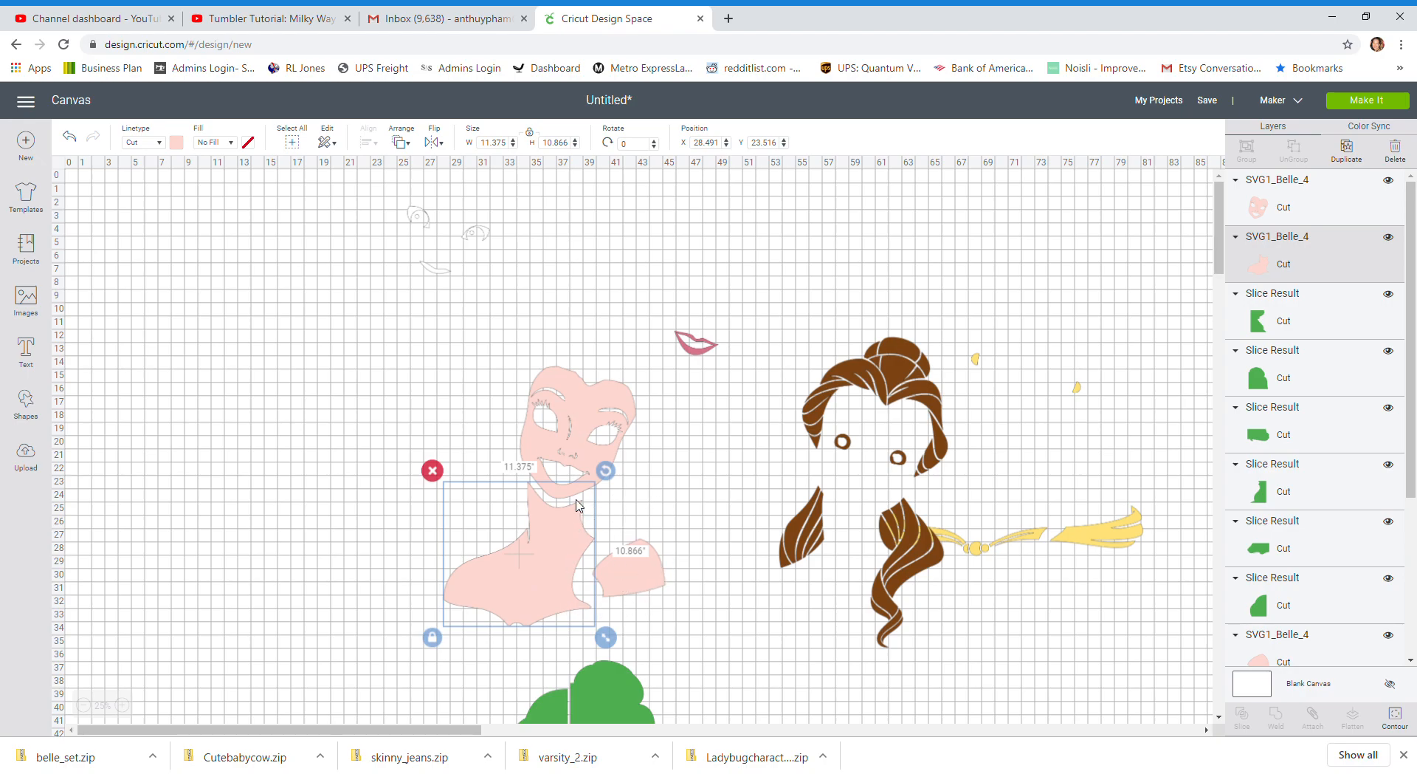
left_click(579, 443)
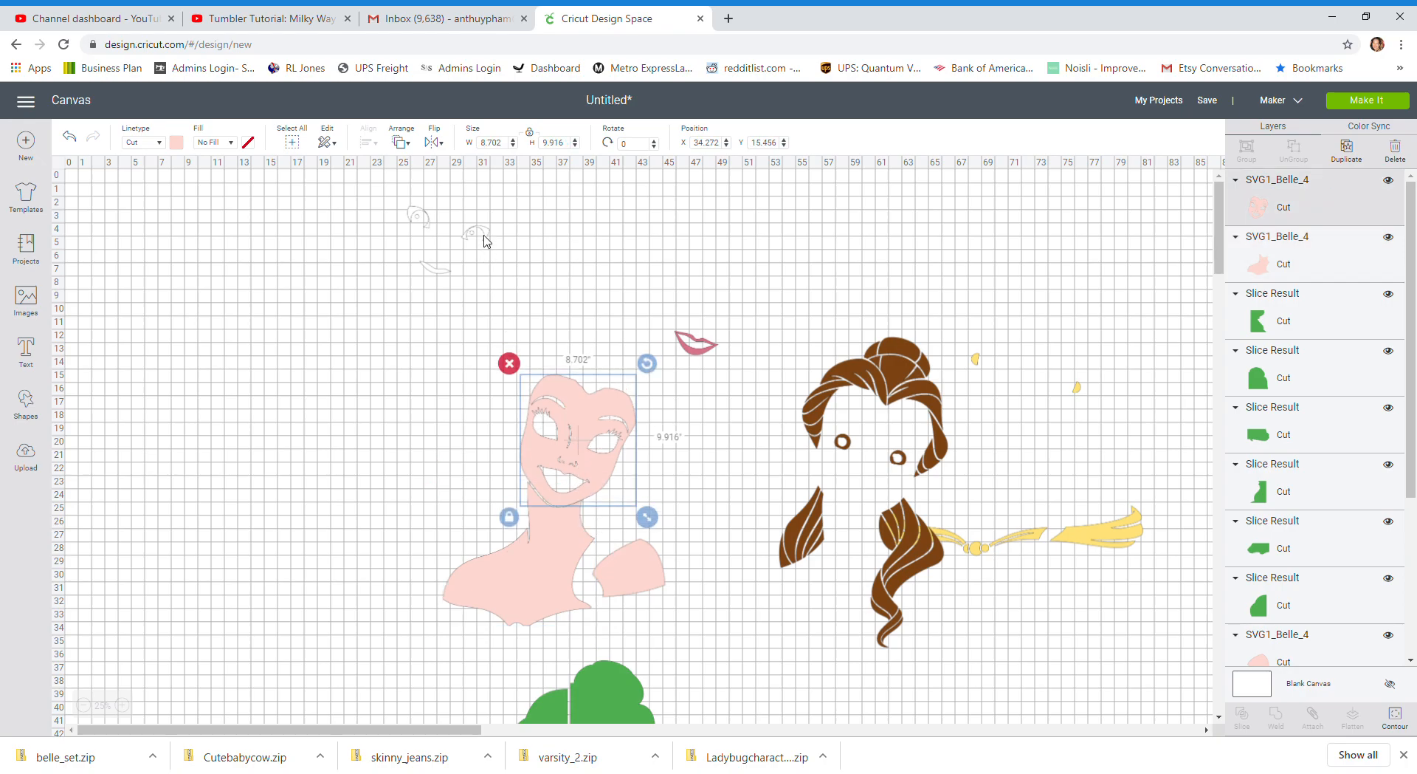
Move the white eyes-and-mouth layer into the empty area at about X 11, Y 5
left_click_drag(486, 244, 379, 294)
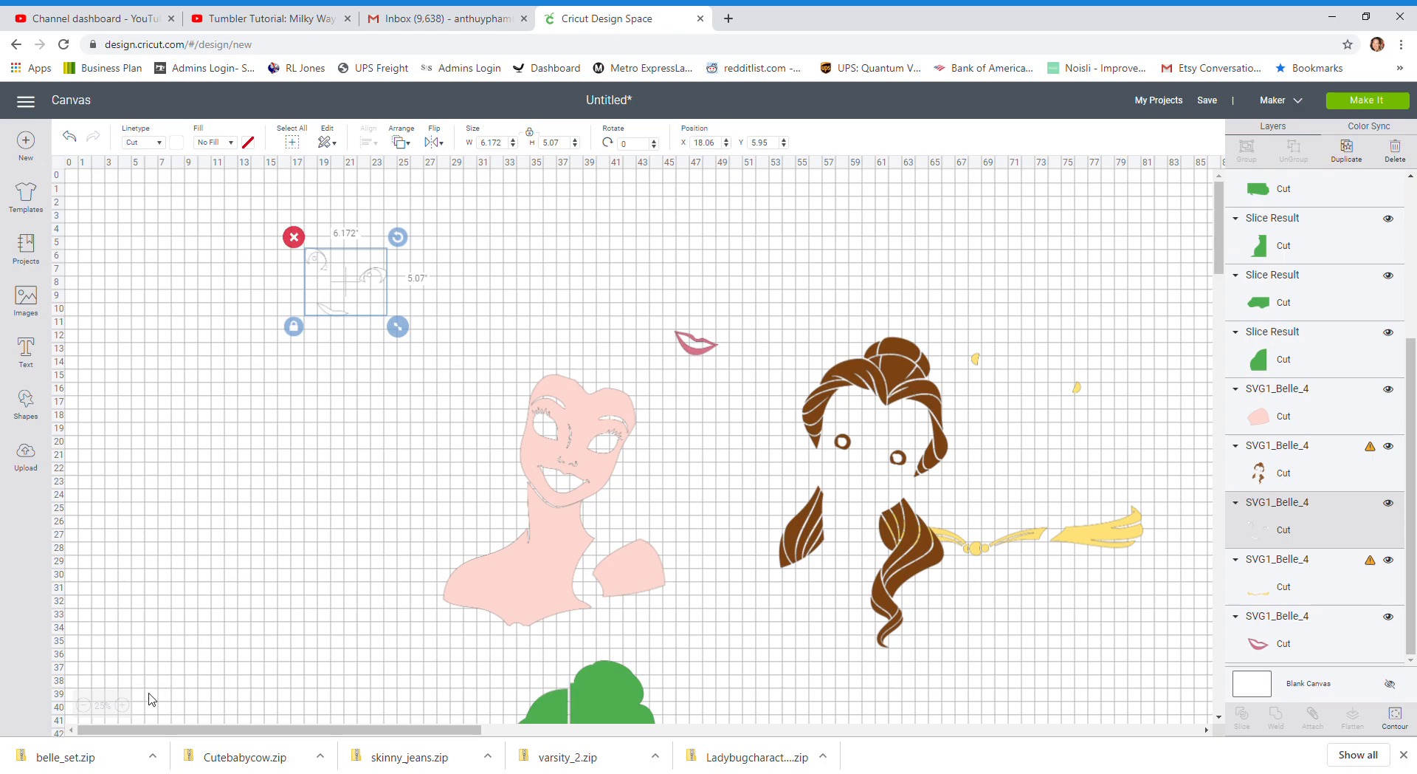
left_click(124, 705)
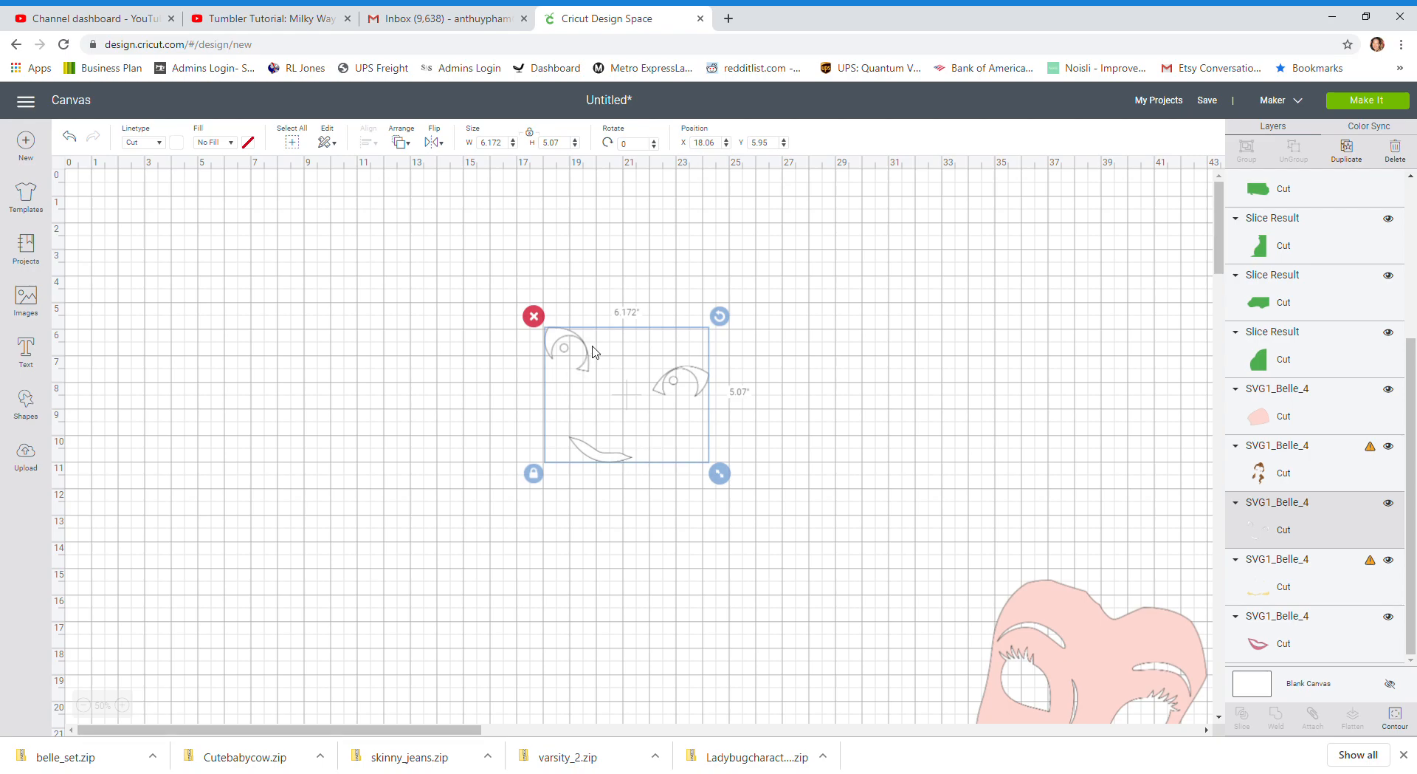
left_click_drag(546, 341, 350, 316)
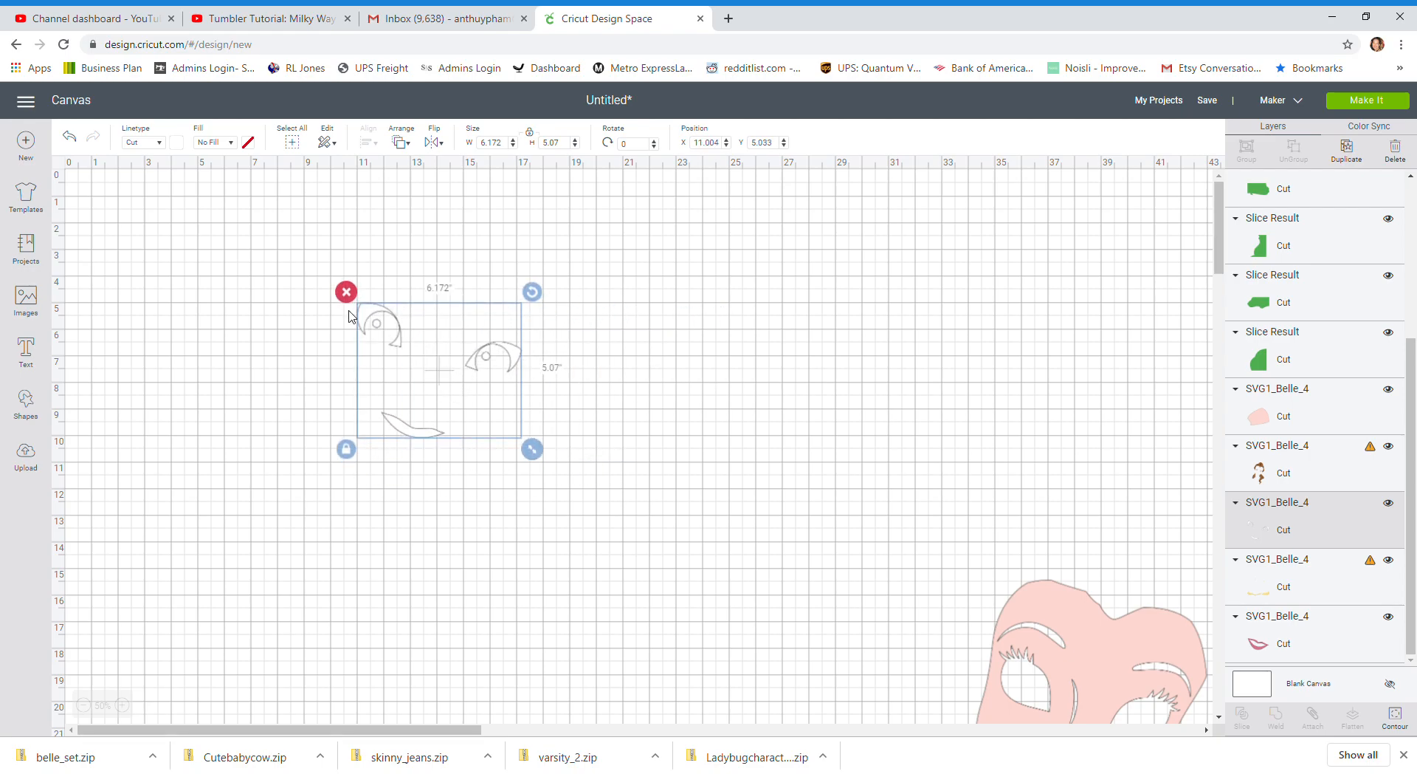
Cover the white mouth shape with a new square about 3.1 inches wide, and set a duplicate of the square aside
left_click(31, 408)
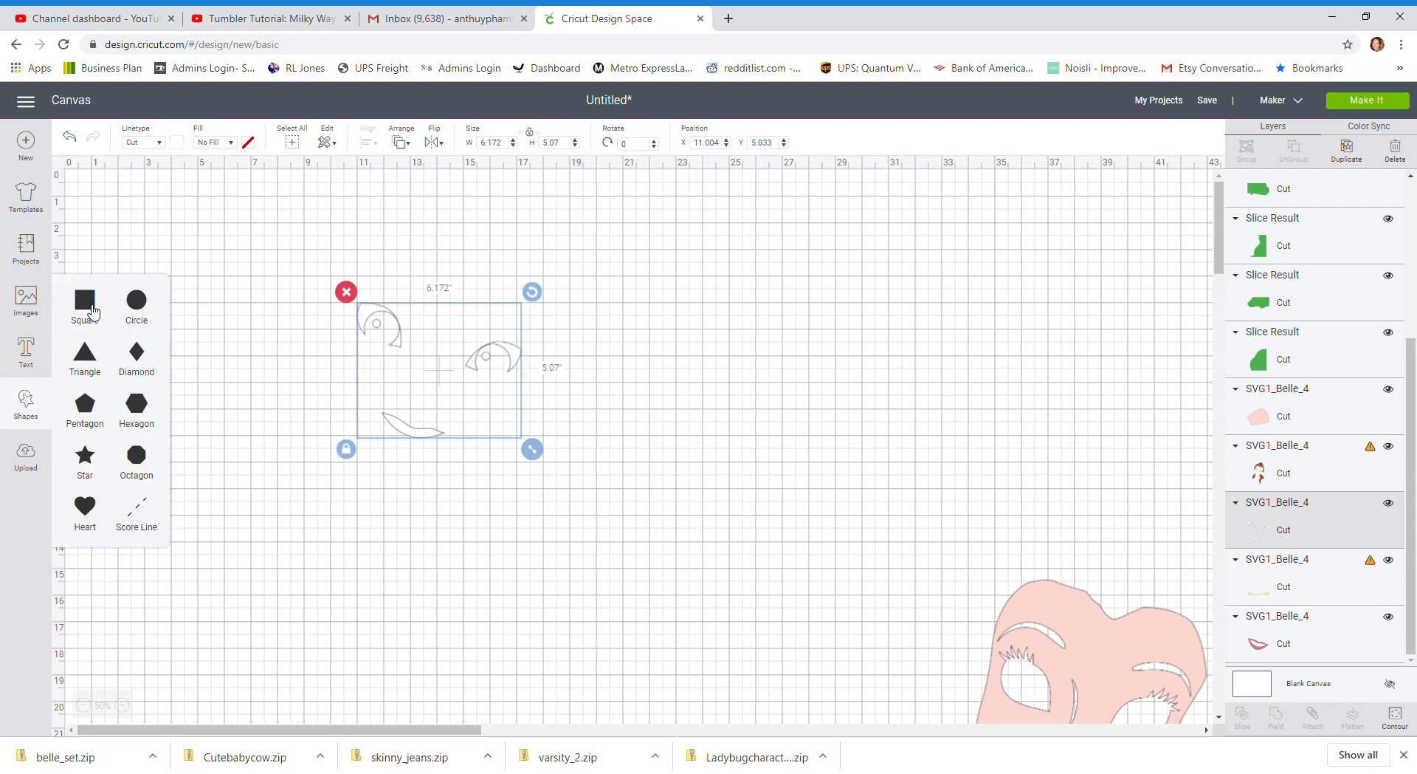
left_click(89, 308)
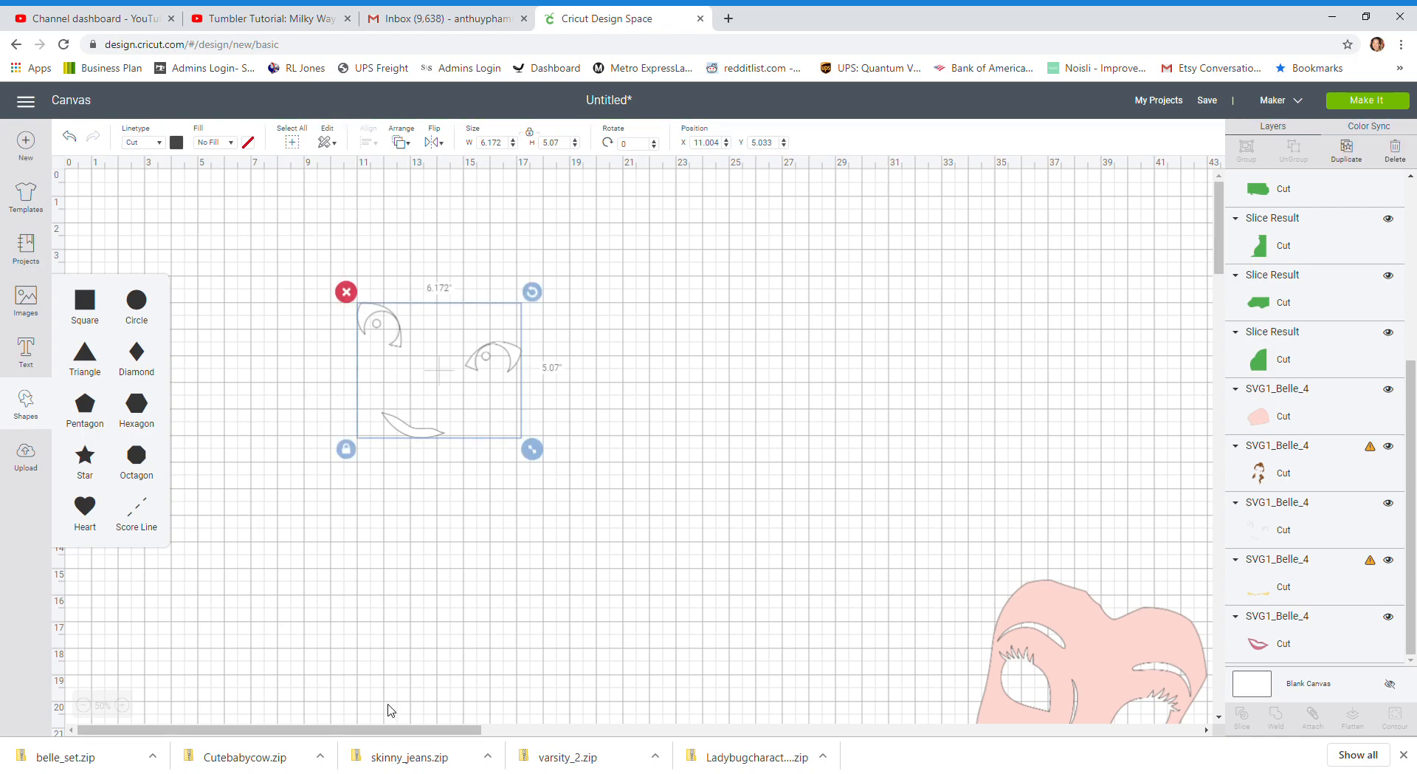
left_click_drag(172, 242, 422, 427)
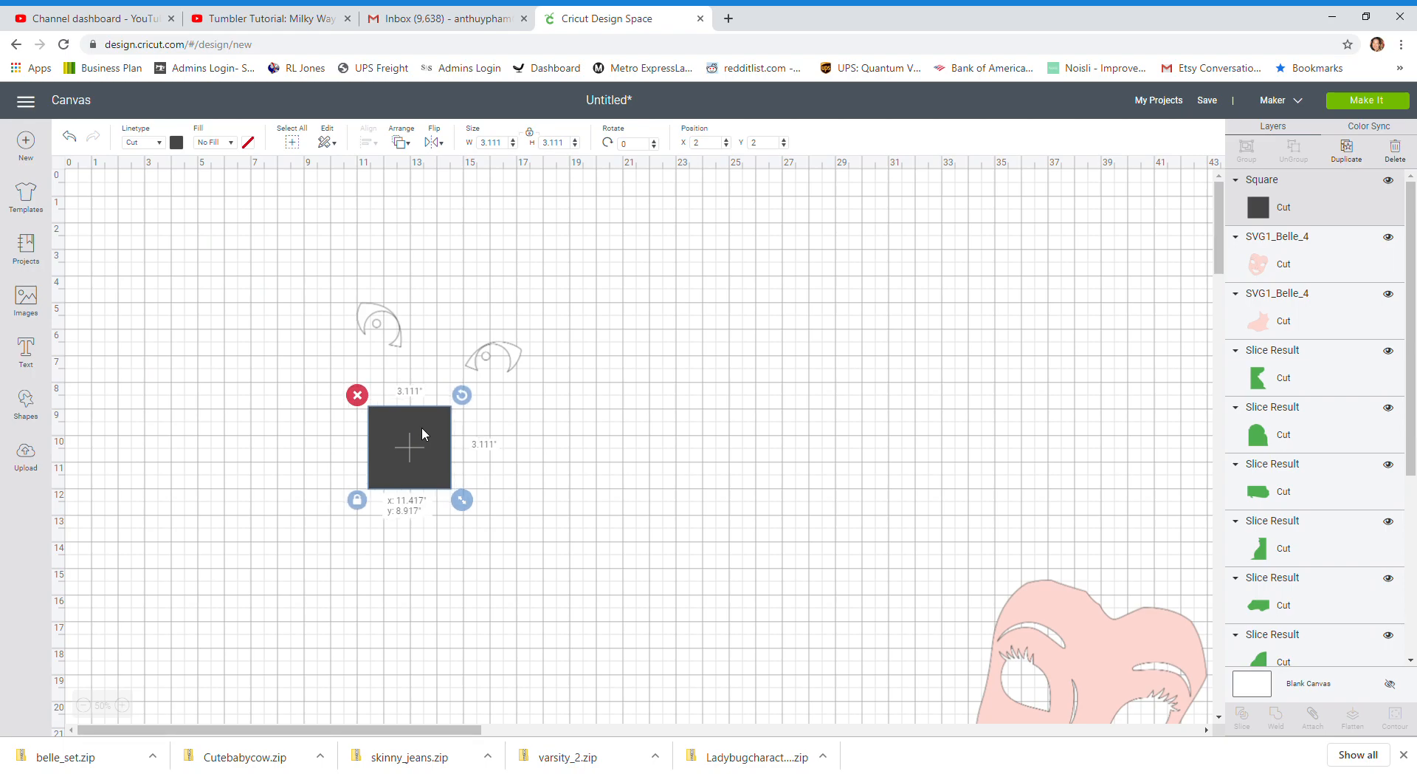
left_click(1348, 150)
left_click_drag(451, 476, 210, 453)
Slice the mouth off the white layer with its covering square, clearing the leftovers and moving the mouth to about X 26.6, Y 9
left_click_drag(564, 462, 374, 384)
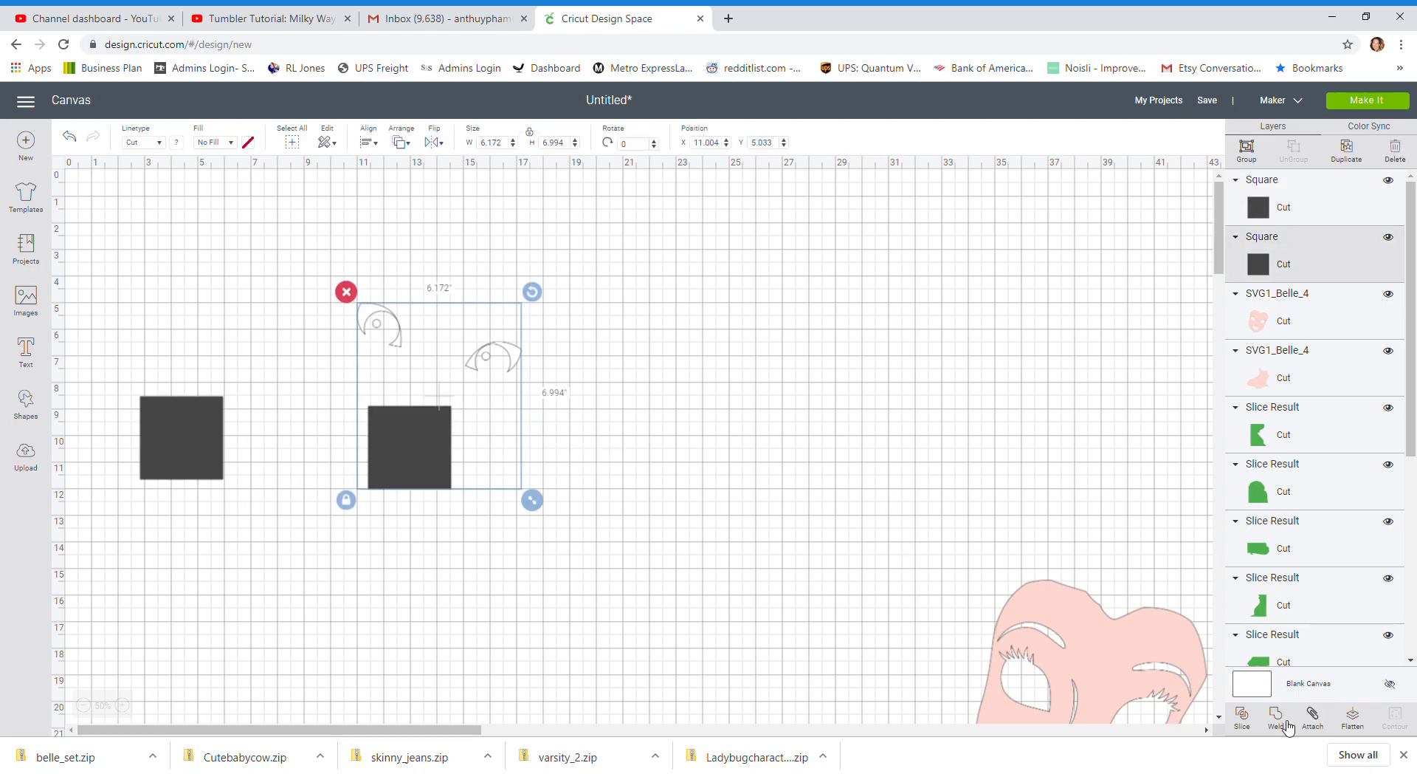
left_click(1243, 714)
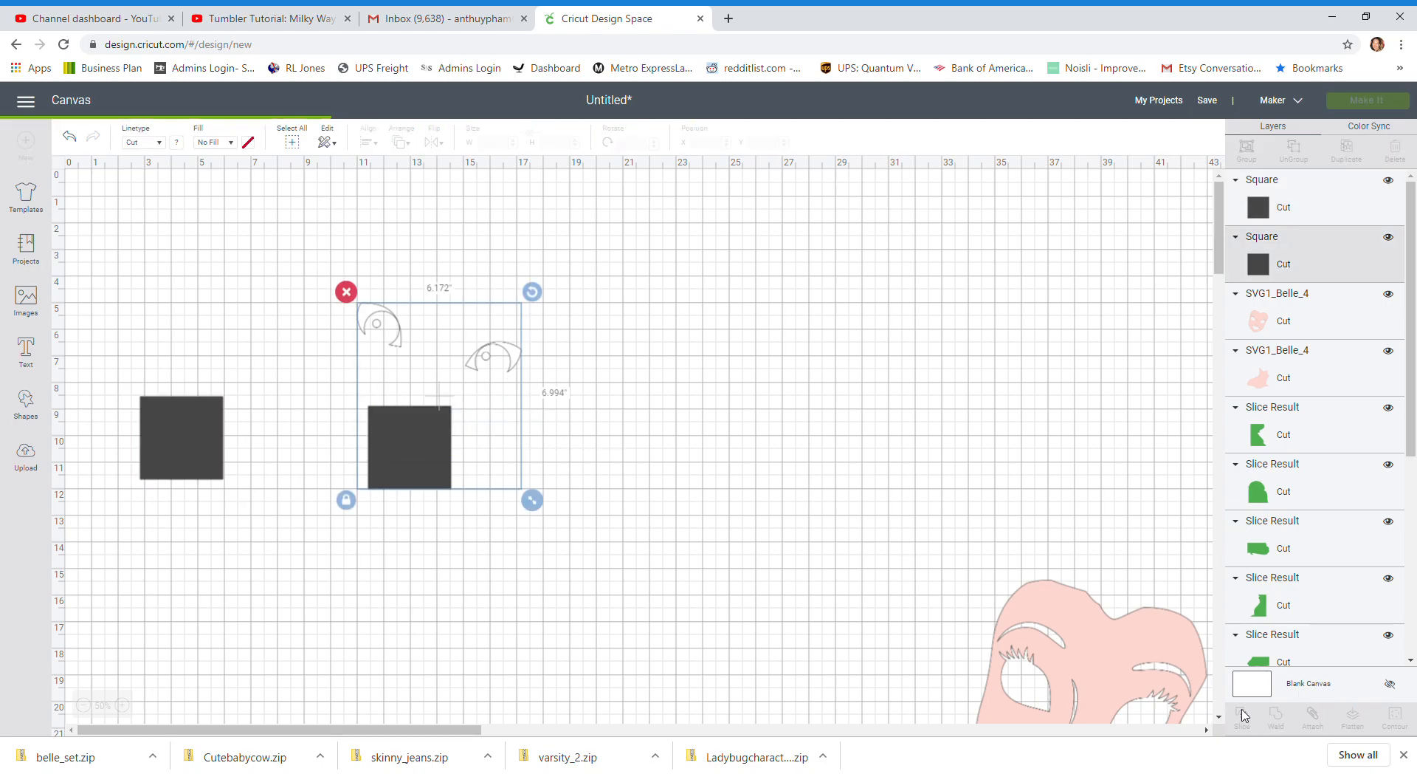
left_click_drag(418, 428, 583, 449)
left_click(537, 426)
left_click_drag(433, 446, 399, 537)
left_click(324, 484)
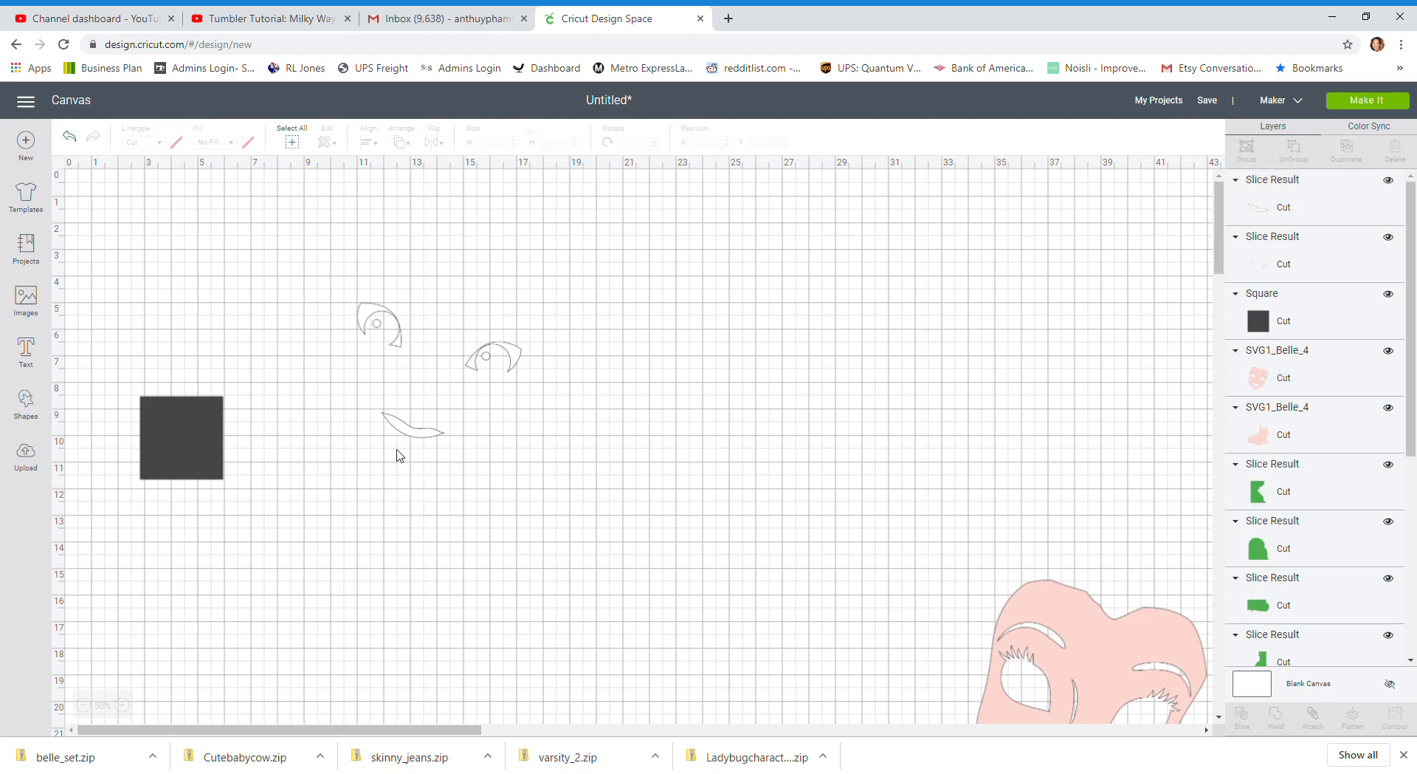
left_click_drag(416, 439, 807, 435)
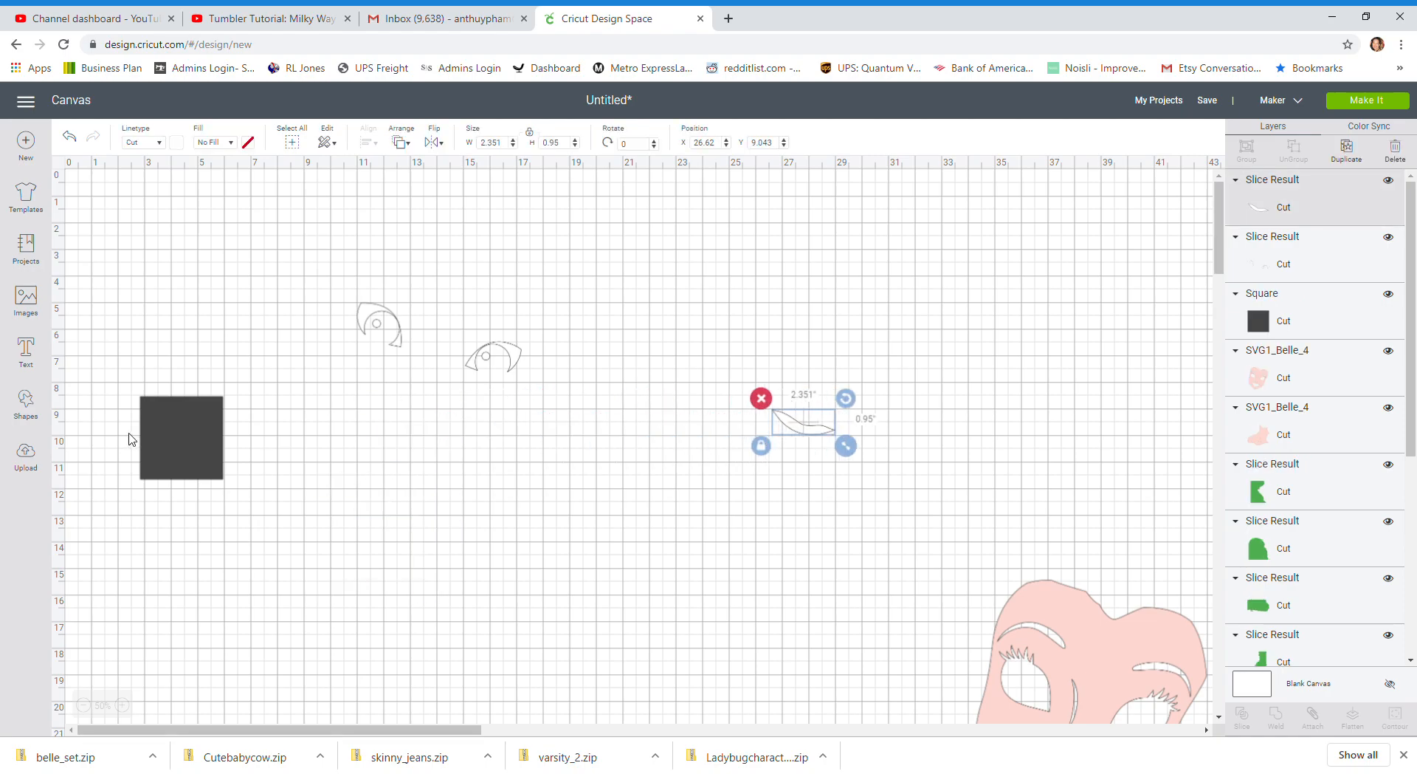
Cover the left white eye with the spare square and slice that eye off the eyes layer
left_click_drag(211, 439, 411, 334)
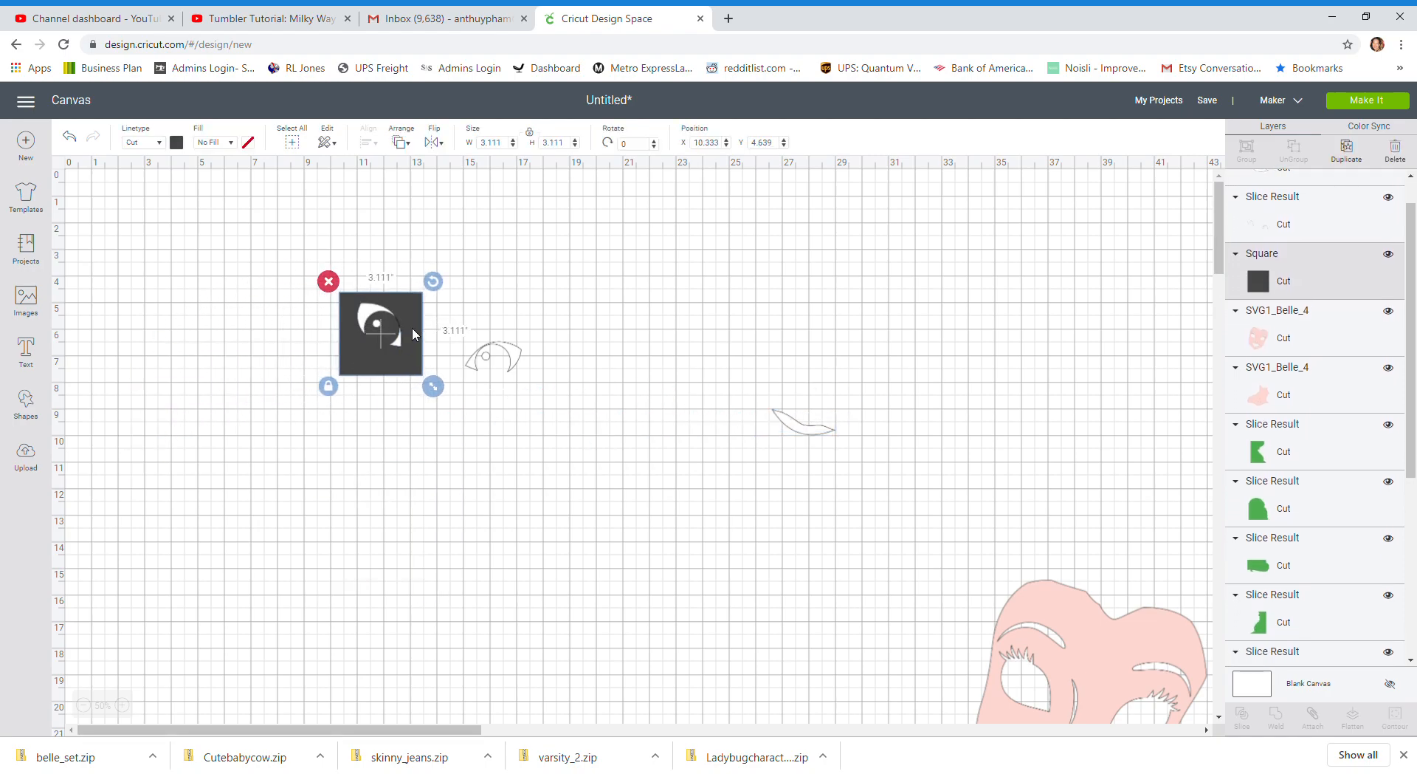
left_click(301, 405)
left_click_drag(300, 332, 525, 419)
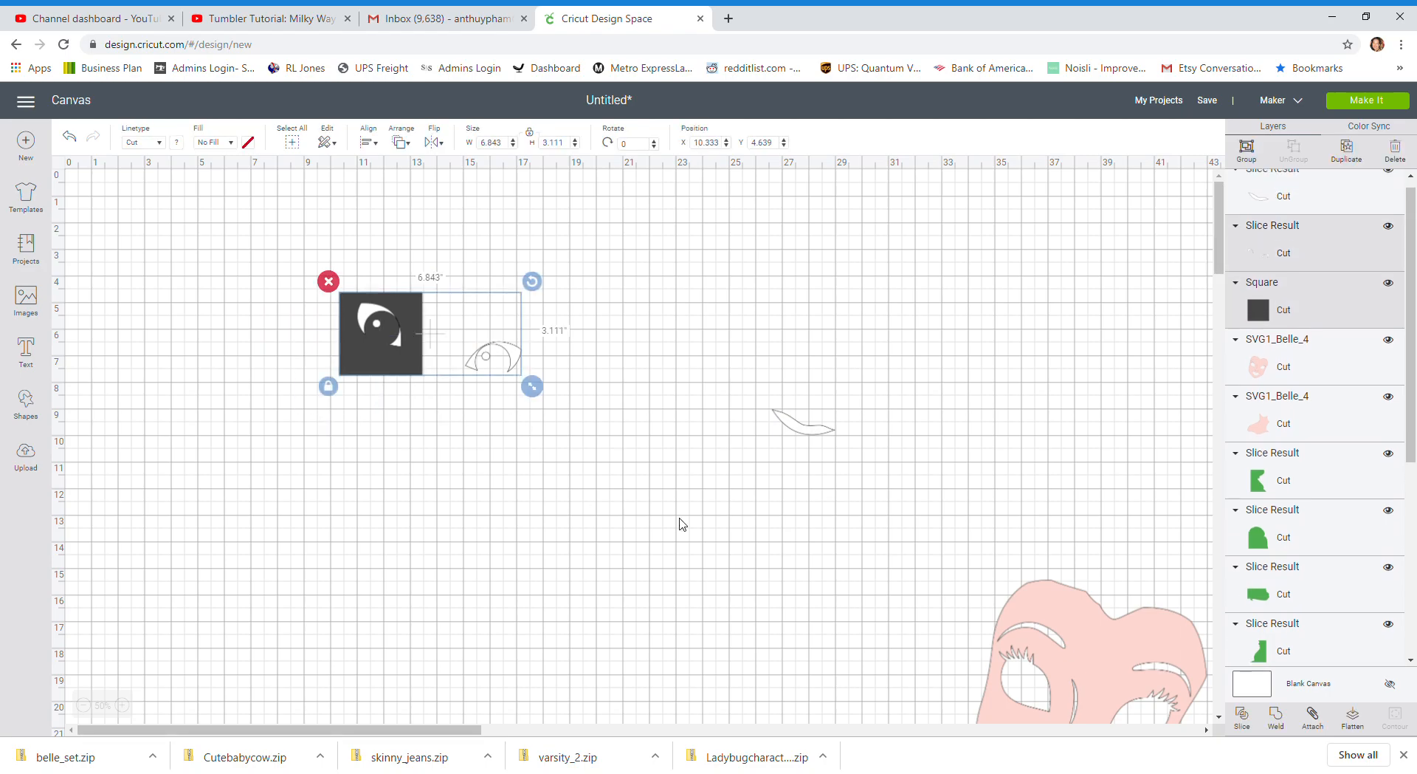
left_click(1241, 717)
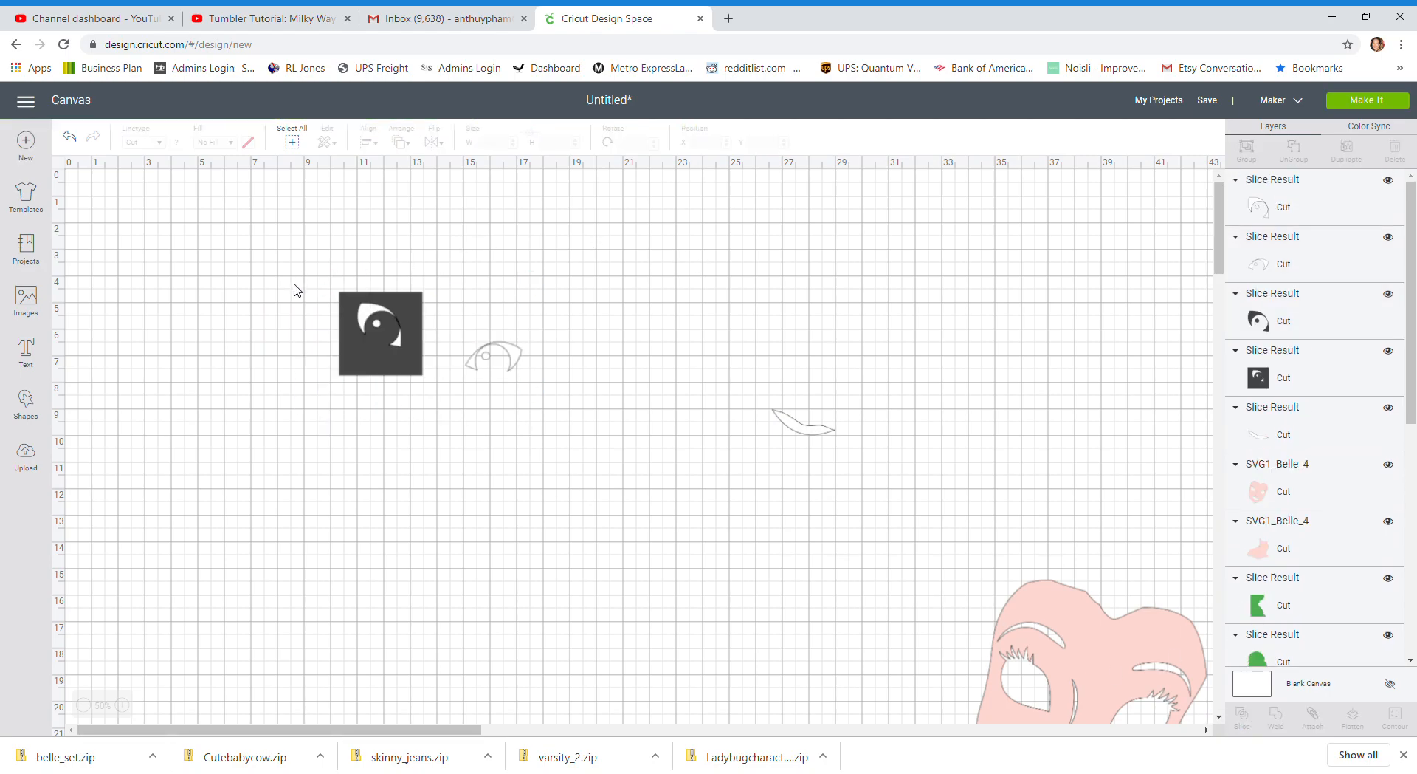
Separate the two white eyes and delete the cut-out square and the dark eye-shaped leftover
left_click_drag(514, 358, 677, 366)
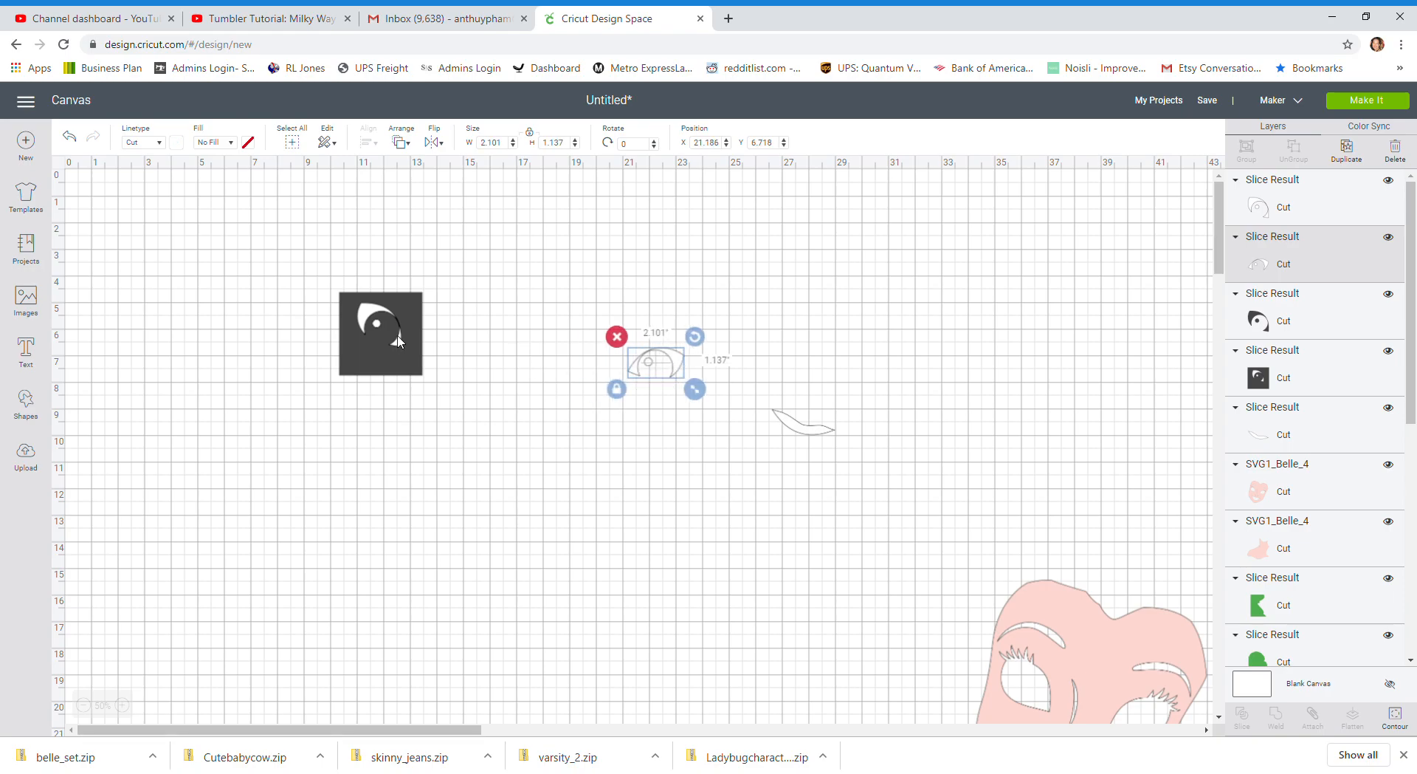
left_click_drag(397, 301, 266, 376)
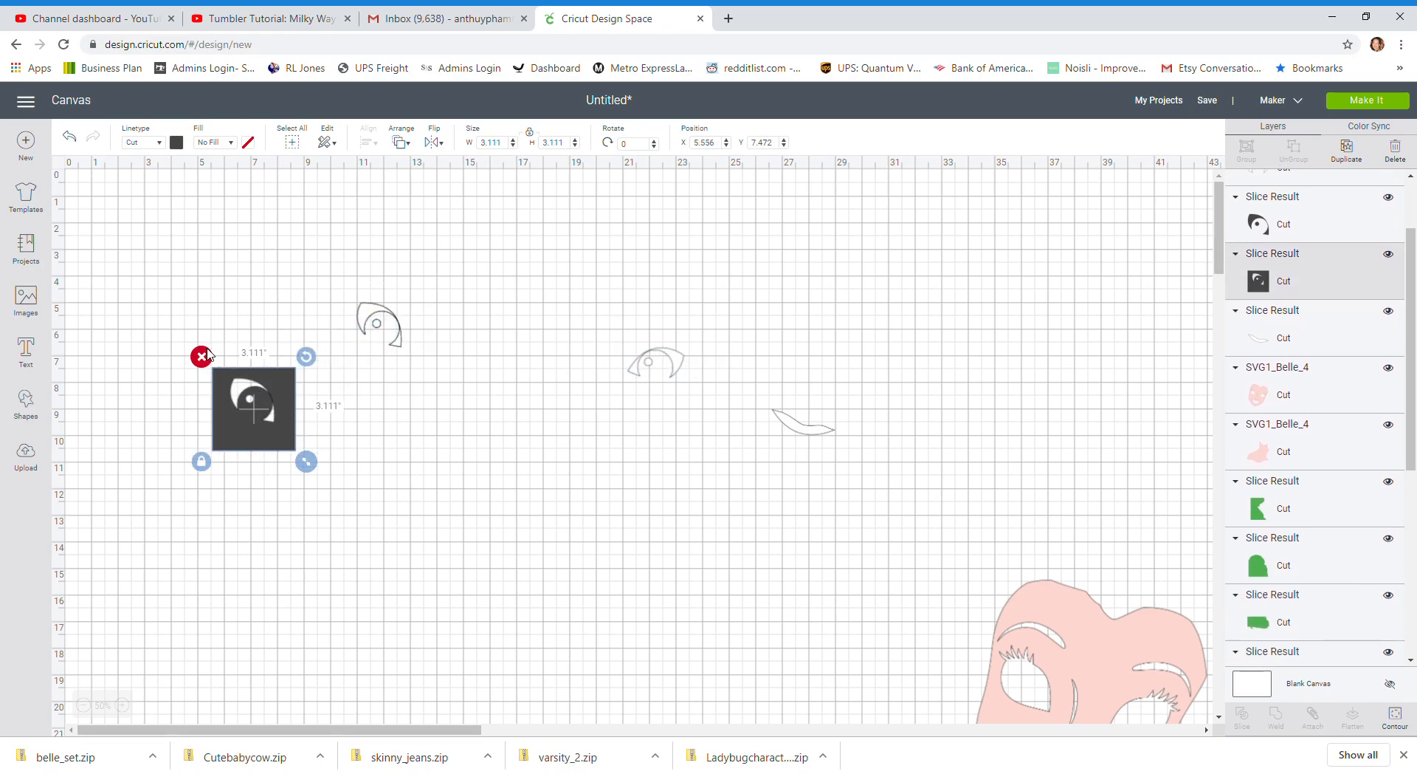
left_click(200, 355)
left_click_drag(363, 316, 302, 337)
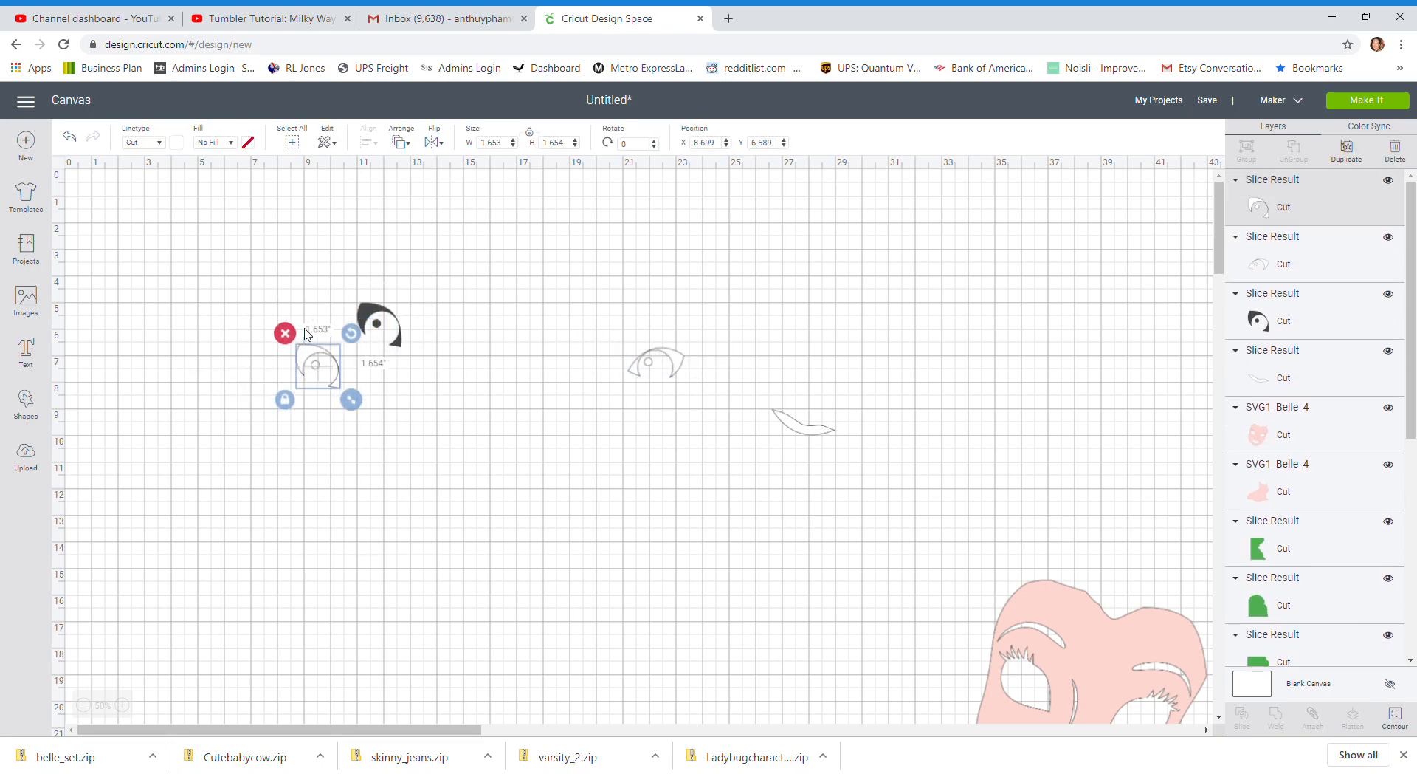
left_click(384, 319)
left_click(345, 291)
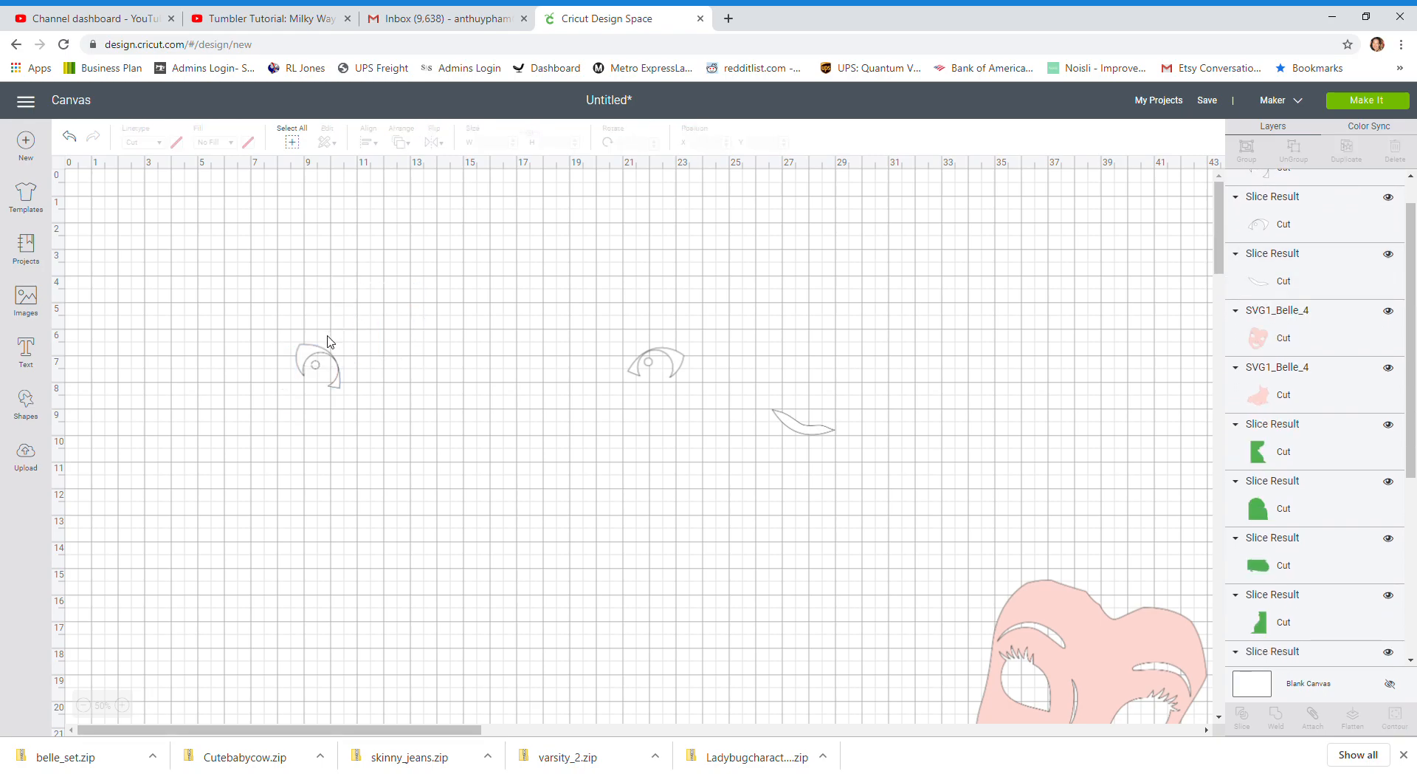
Gather the white pieces compactly, with the mouth at about X 17.9, Y 7 and the eyes at about X 18.1, Y 5.8 and X 19.9, Y 5.4
left_click_drag(314, 359, 582, 327)
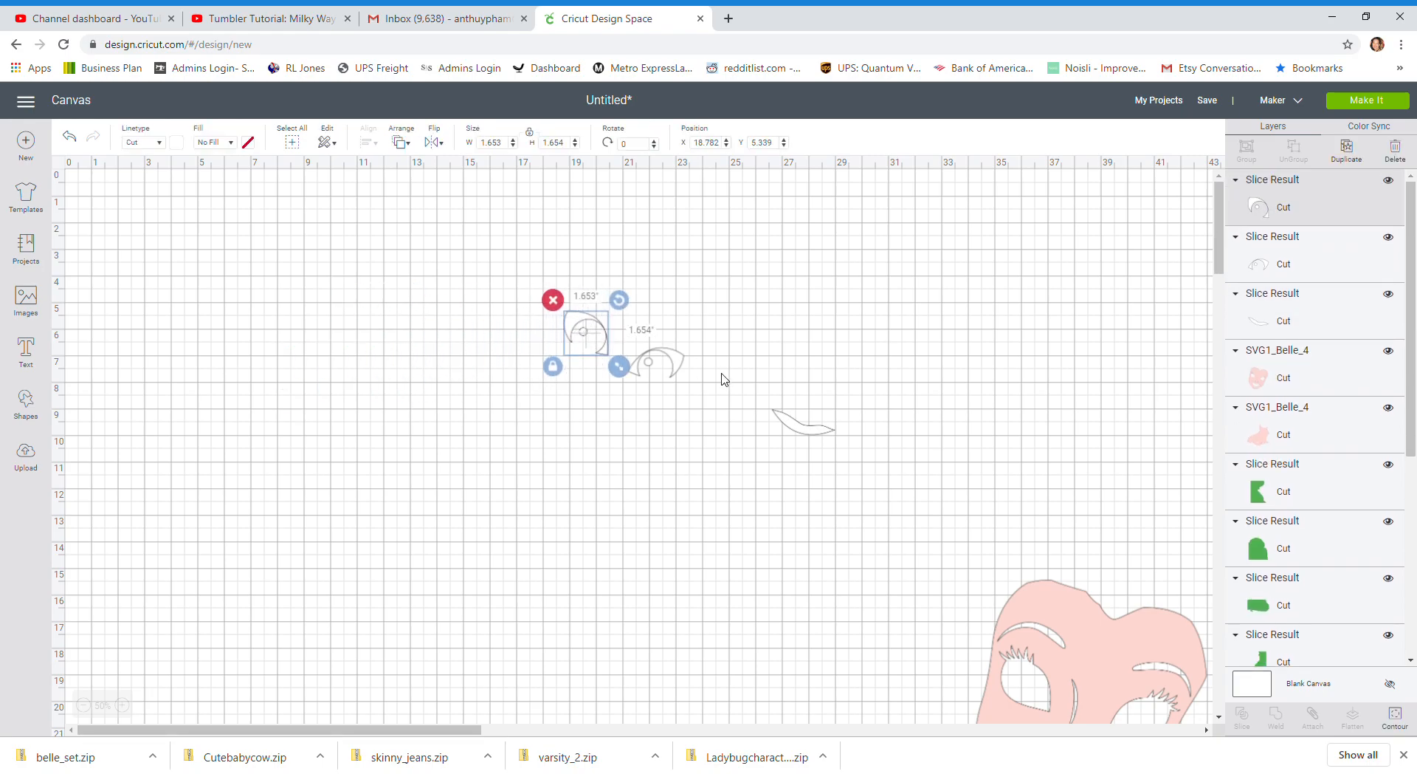
left_click_drag(794, 425, 561, 373)
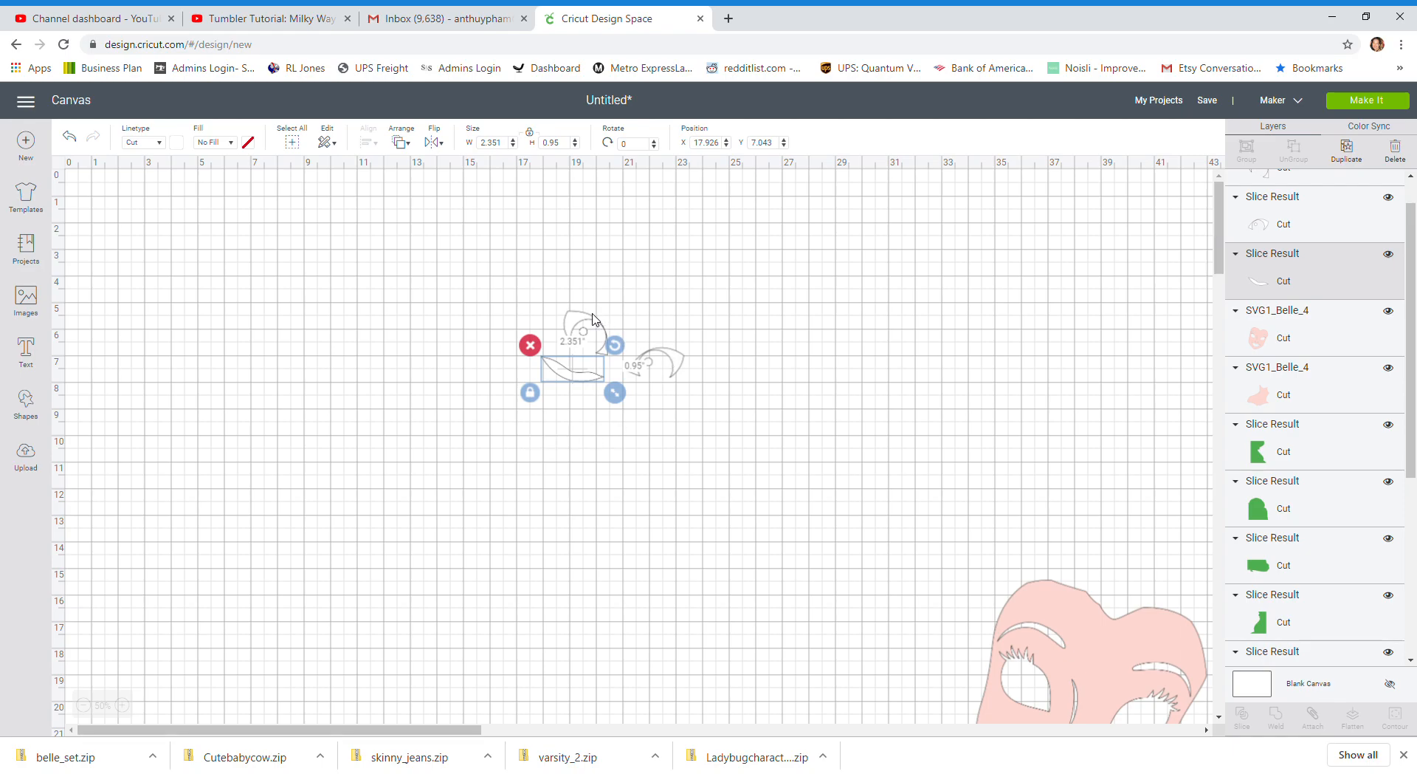
left_click_drag(564, 327, 545, 340)
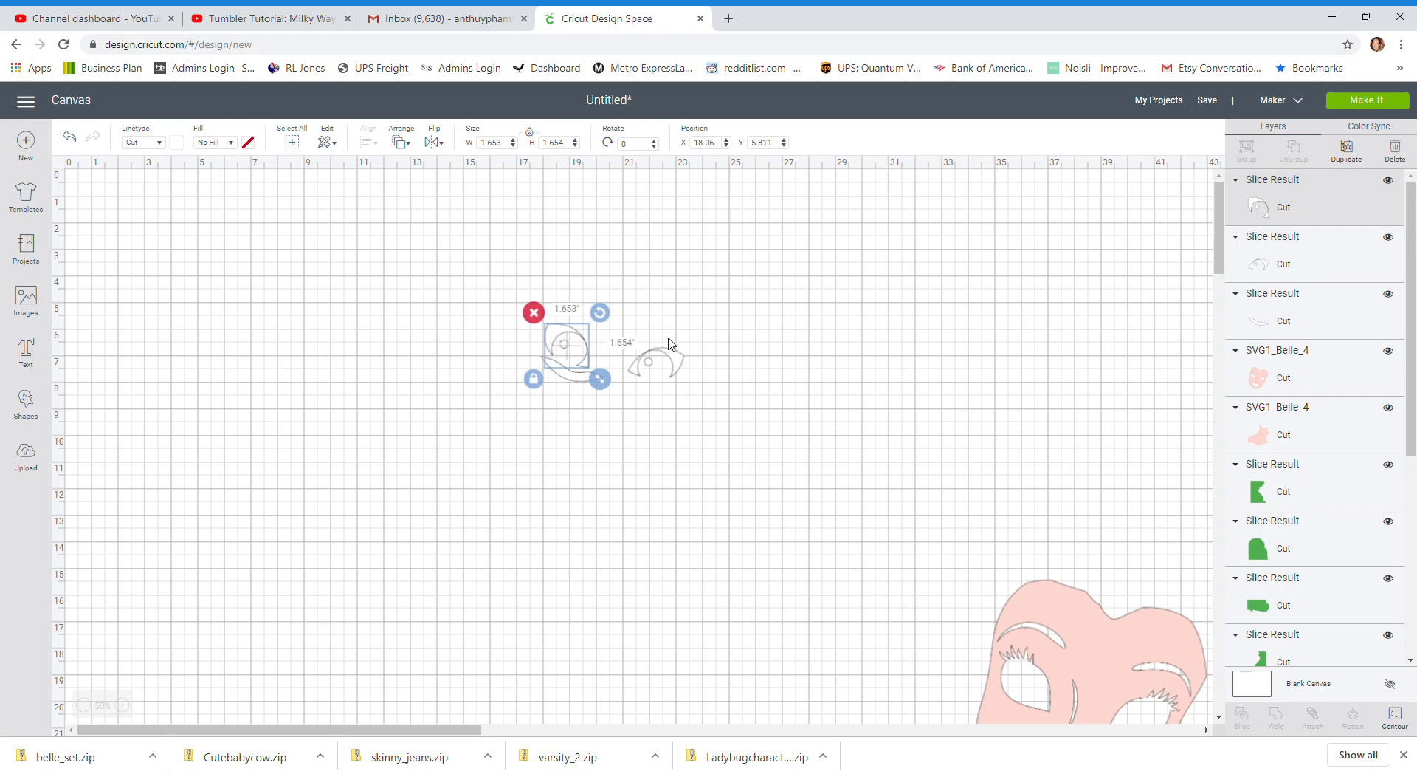
left_click_drag(672, 360, 638, 326)
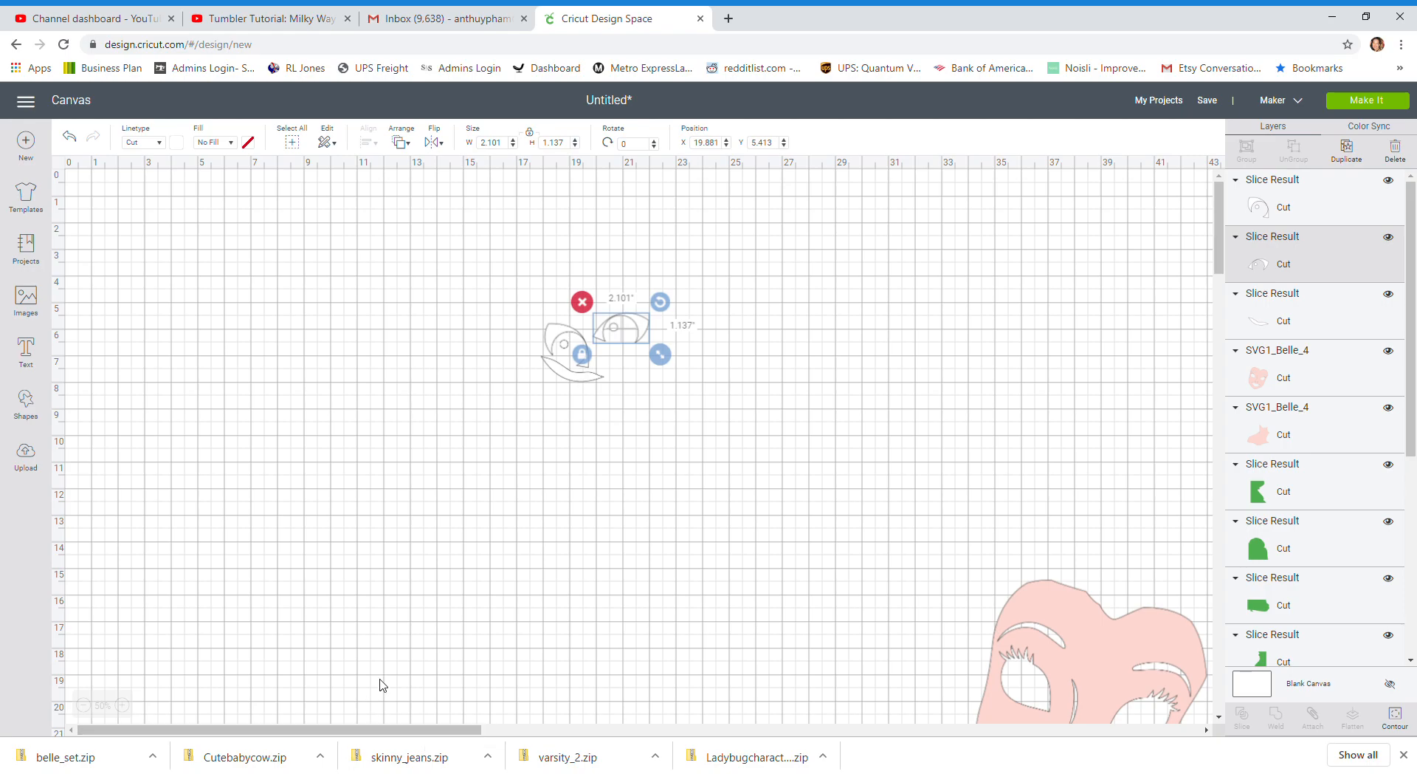
Move the pink lips up beside the face and the yellow layer into the empty area at about X 3.5, Y 11.5
left_click(84, 705)
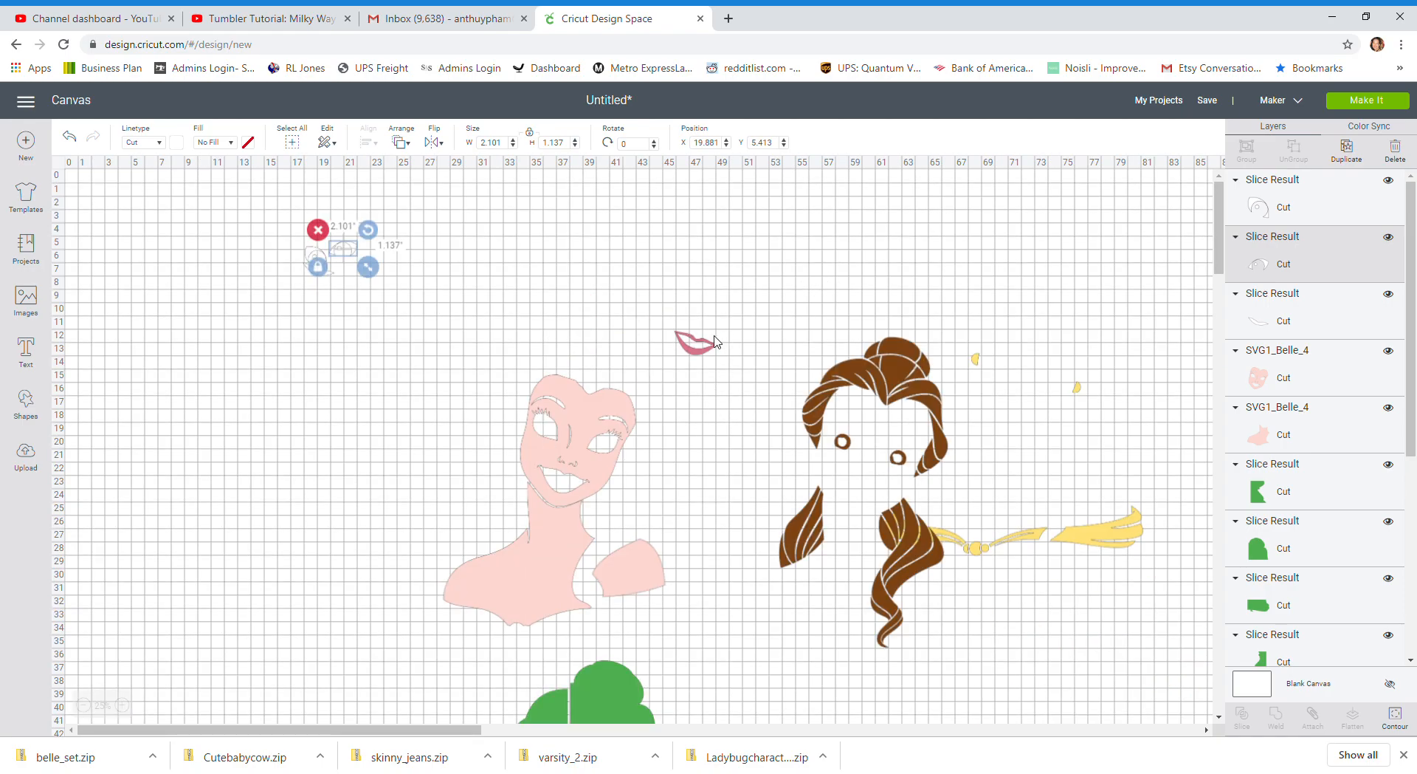
left_click_drag(693, 355, 462, 323)
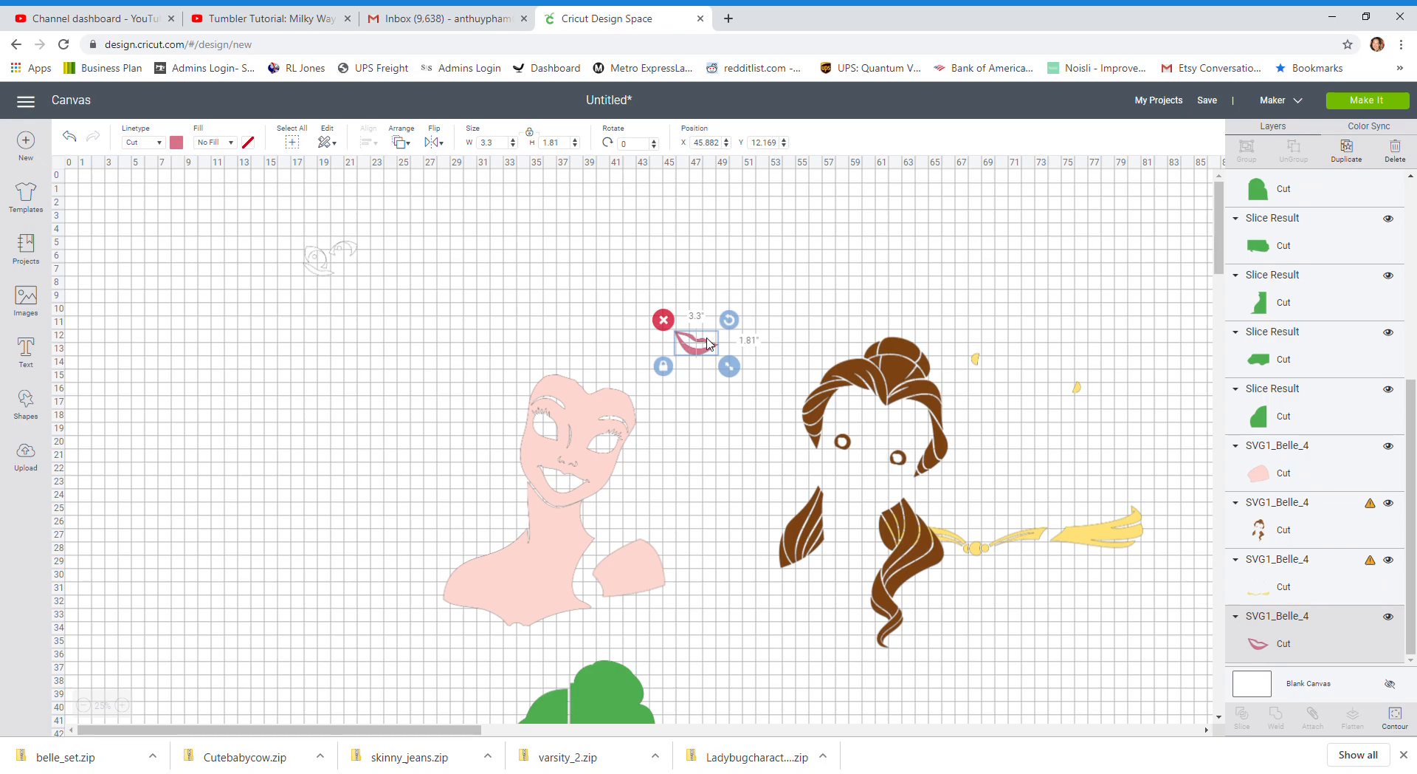
left_click_drag(707, 343, 492, 322)
left_click_drag(1091, 533, 277, 536)
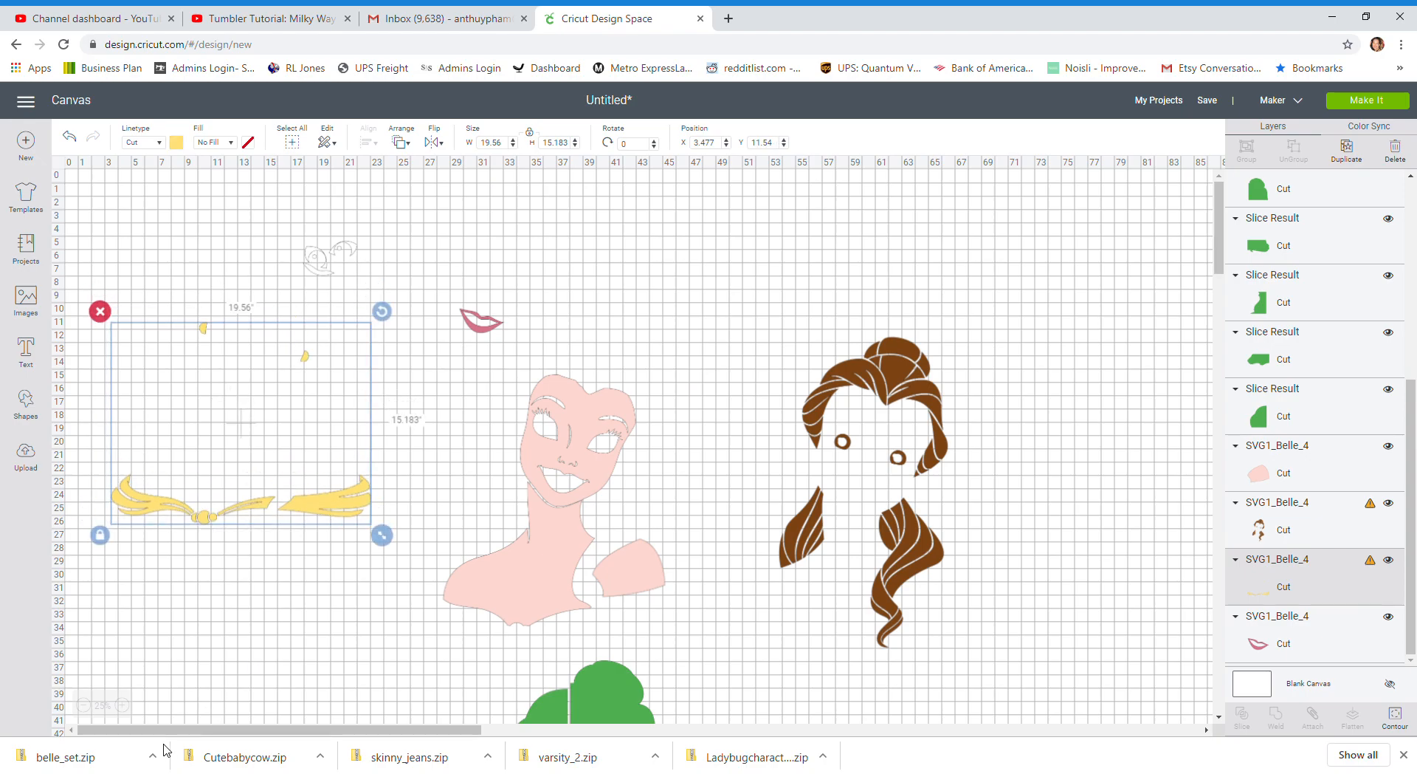
Add two squares to the canvas for slicing the yellow layer
left_click(122, 707)
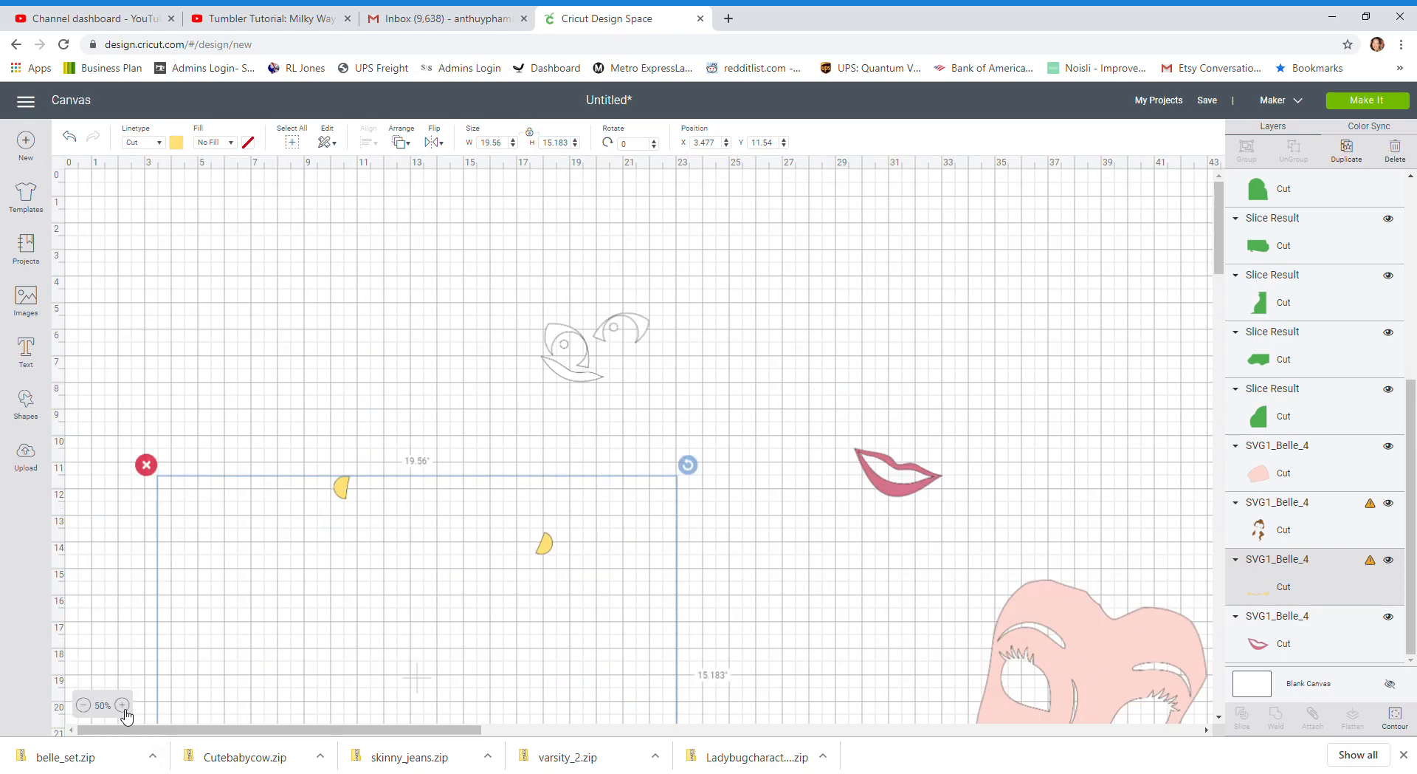
scroll(314, 561, "down", 3)
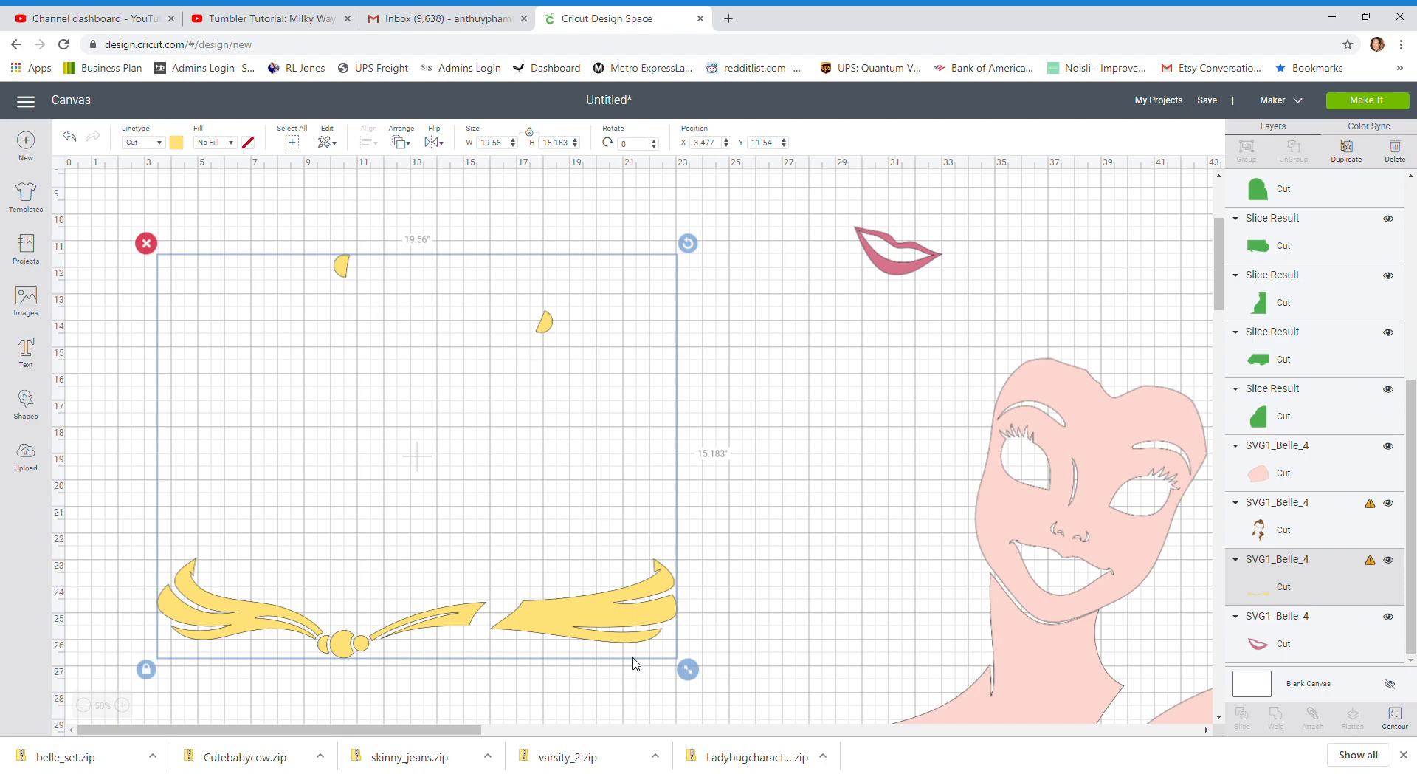
left_click(768, 581)
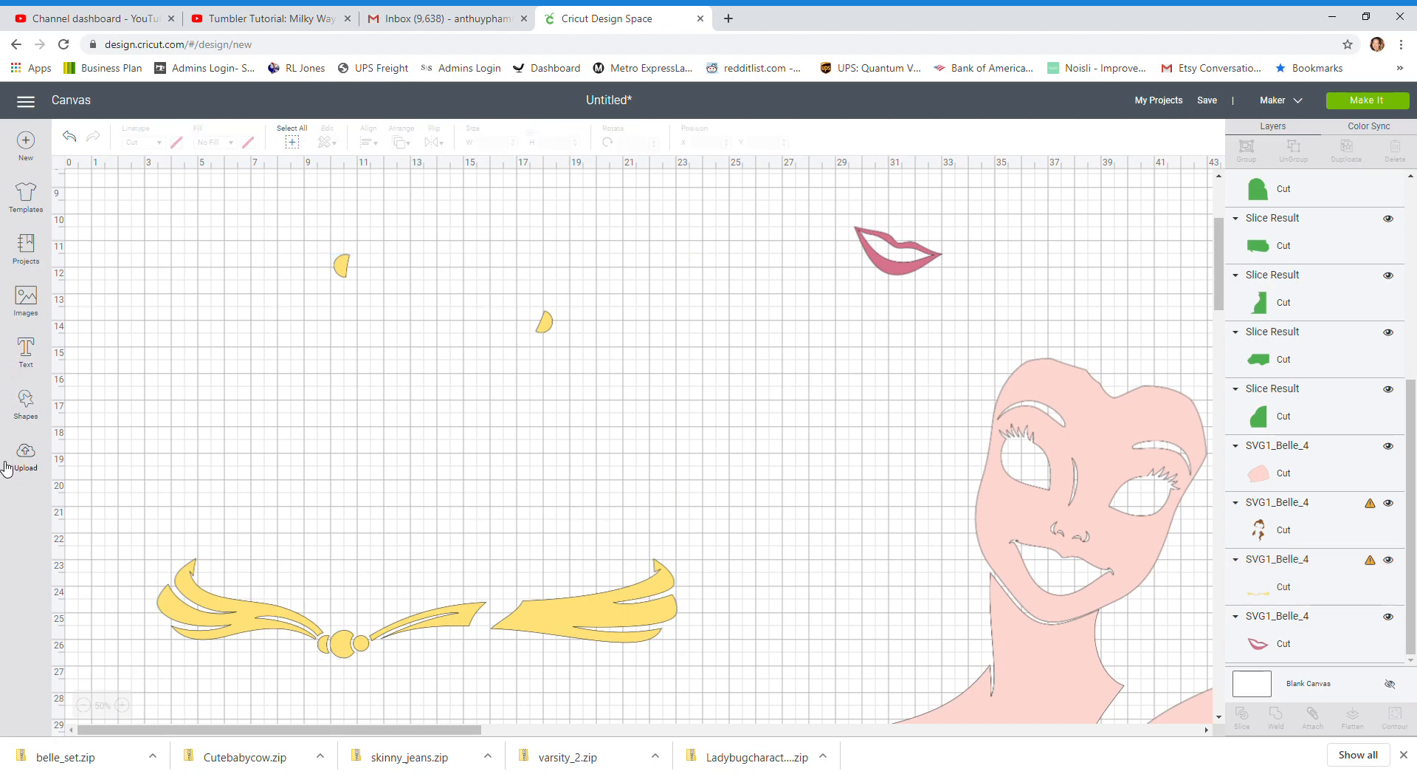
left_click(33, 401)
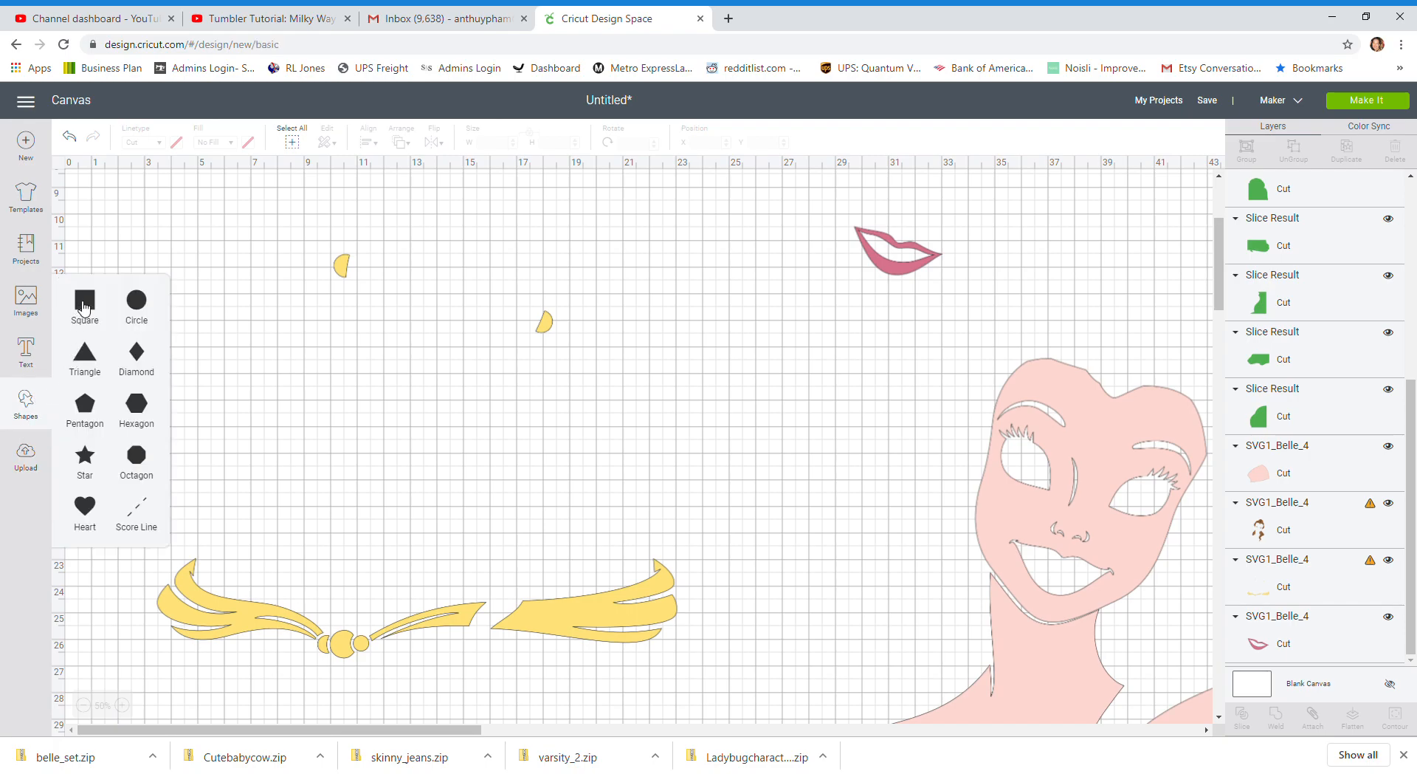
left_click(83, 307)
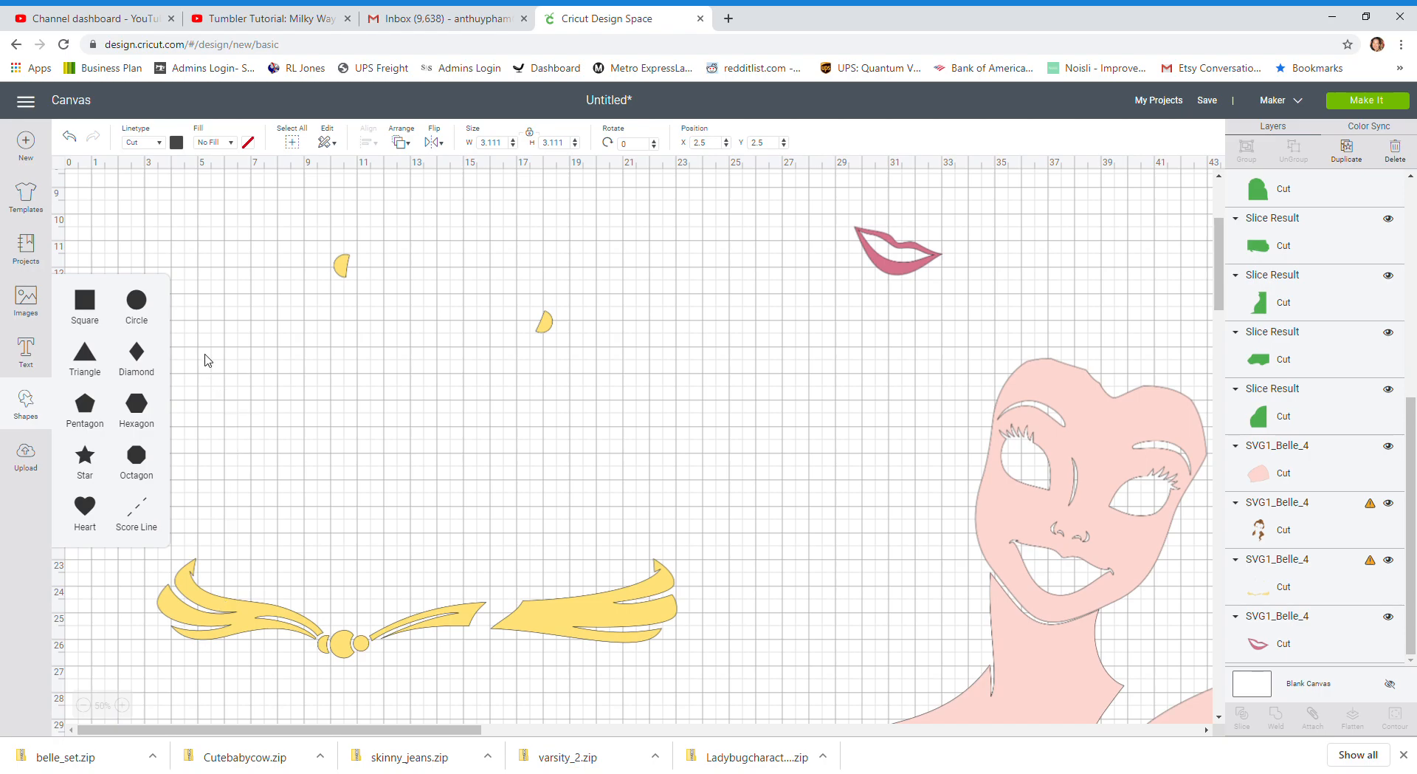
left_click(92, 299)
left_click_drag(1412, 498, 1411, 192)
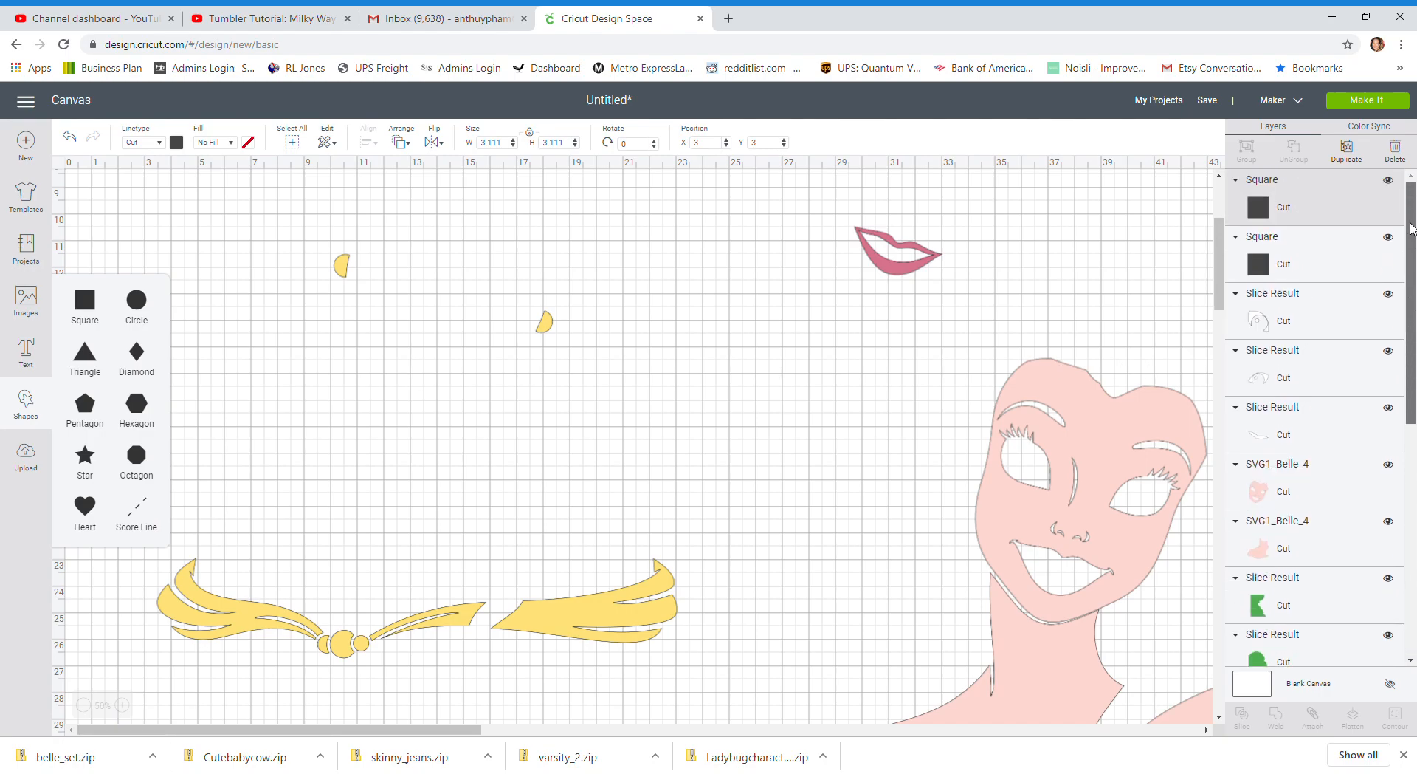
left_click(294, 390)
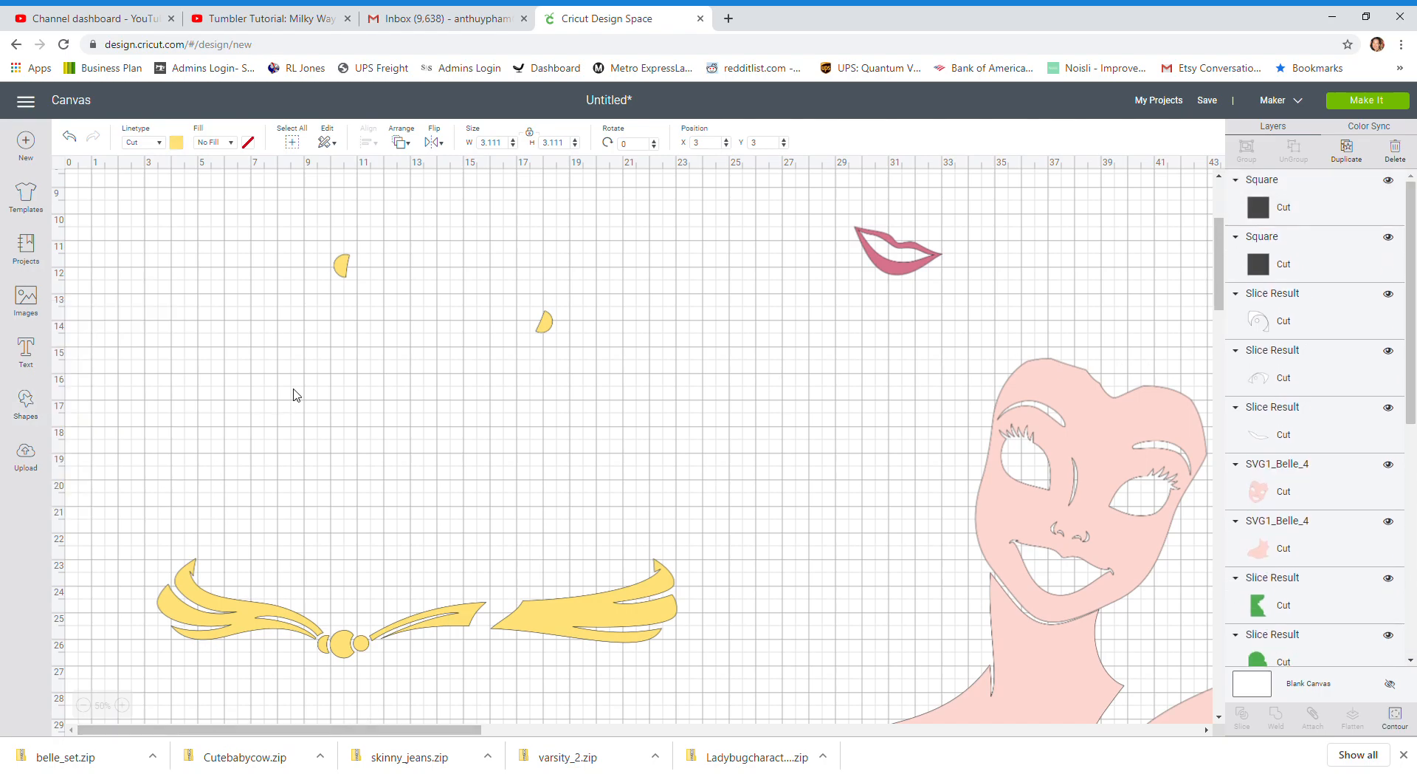
Cover the left yellow half-circle with one square and slice it off the yellow layer
scroll(280, 407, "up", 3)
left_click_drag(153, 258, 292, 452)
scroll(292, 457, "down", 2)
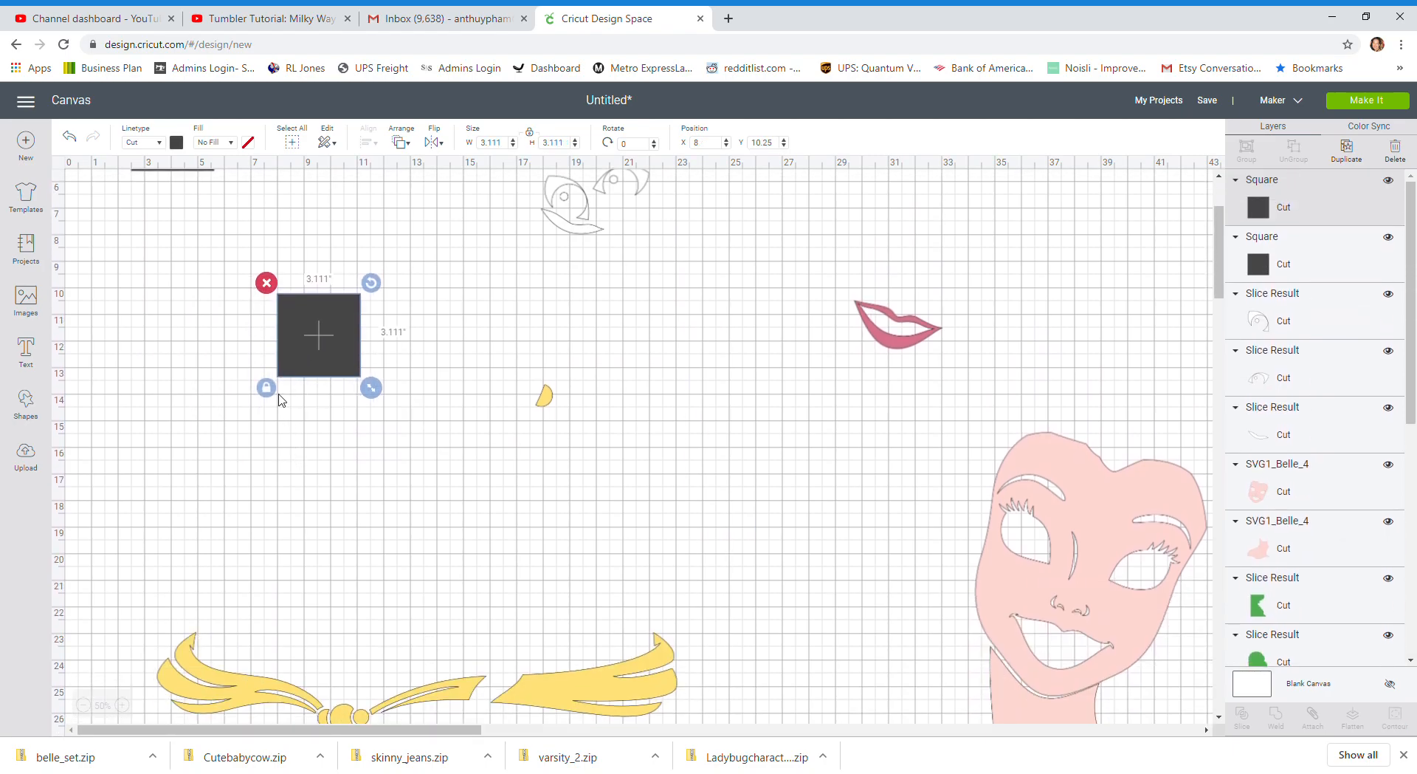
left_click_drag(333, 345, 364, 357)
left_click(259, 347)
left_click_drag(263, 297, 398, 427)
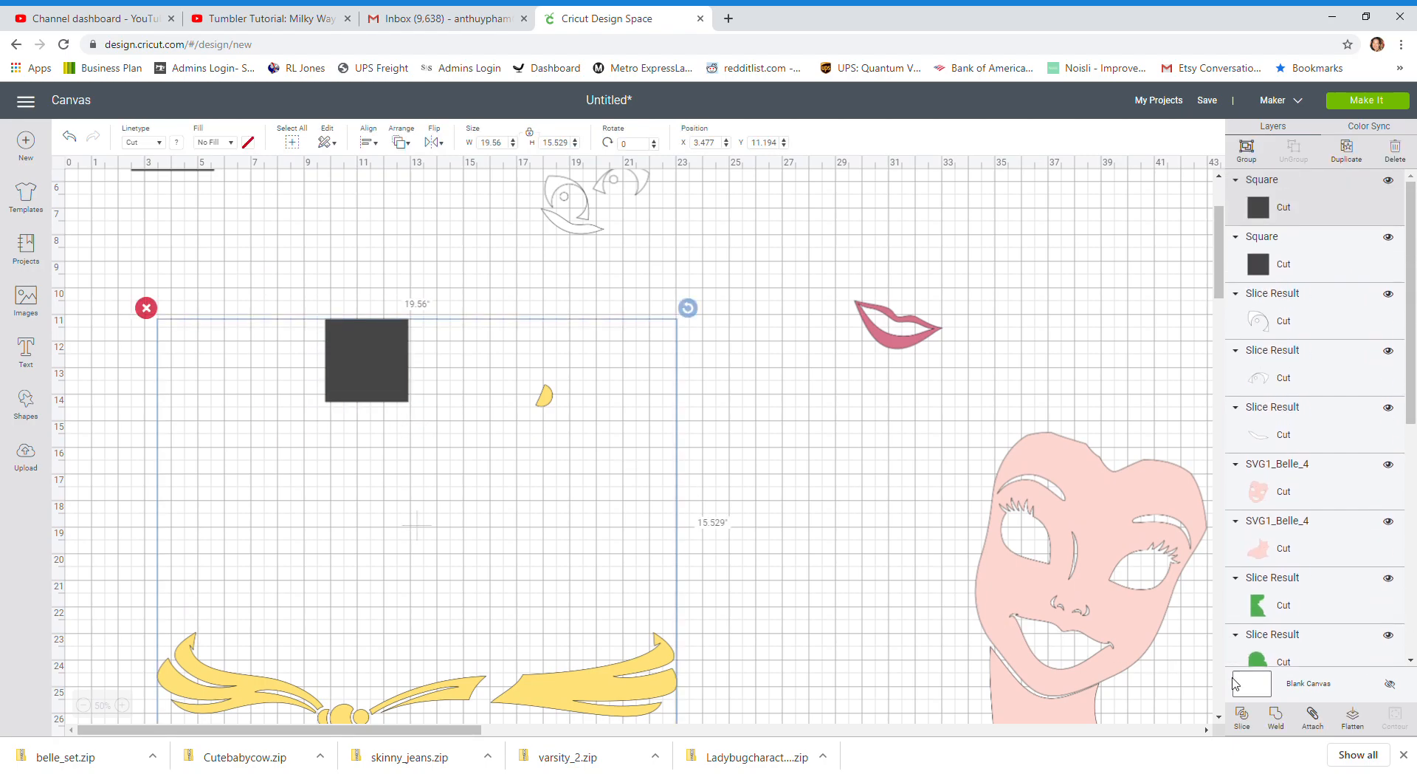
left_click(1244, 716)
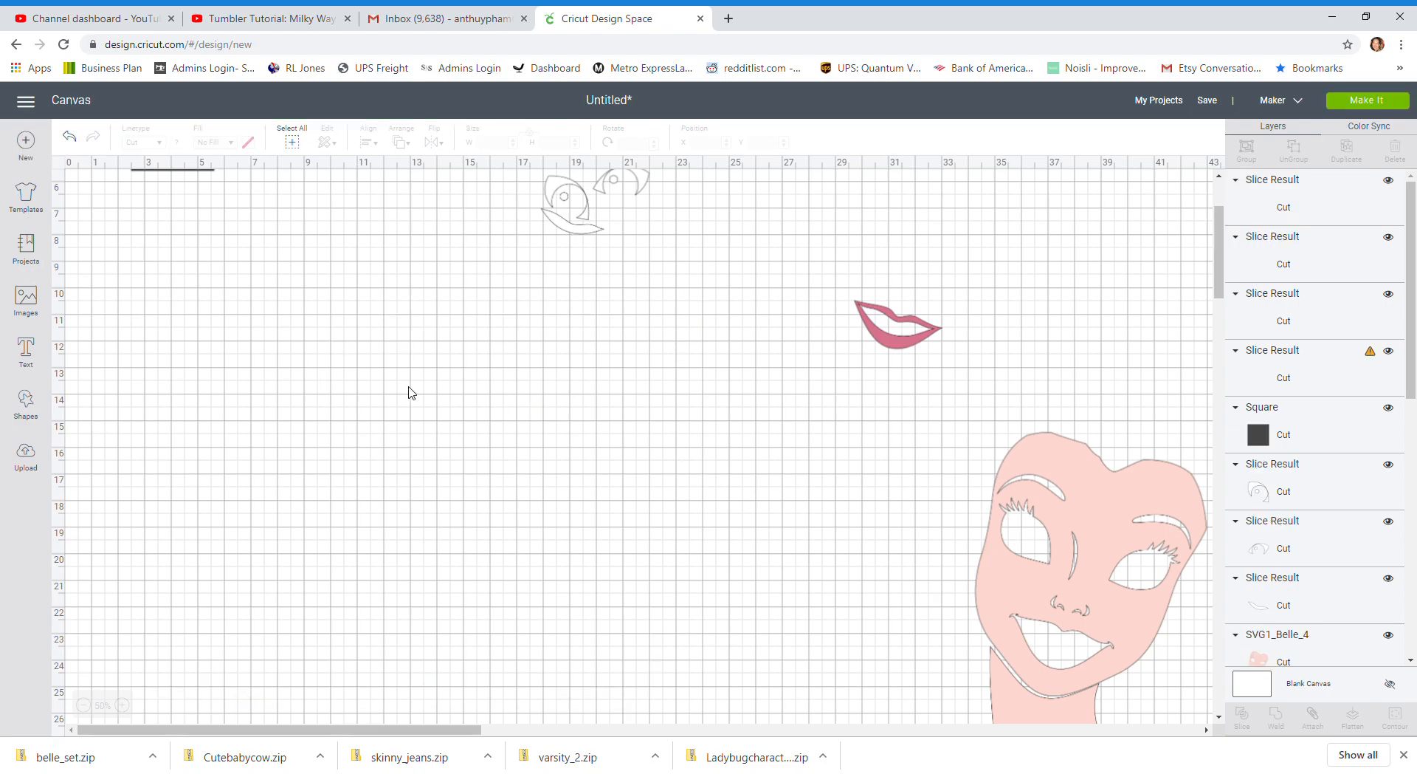
Place the cut-out square over the other yellow half-circle at about X 15.6, Y 11.8 and slice it off the ribbon layer
left_click_drag(386, 356, 547, 381)
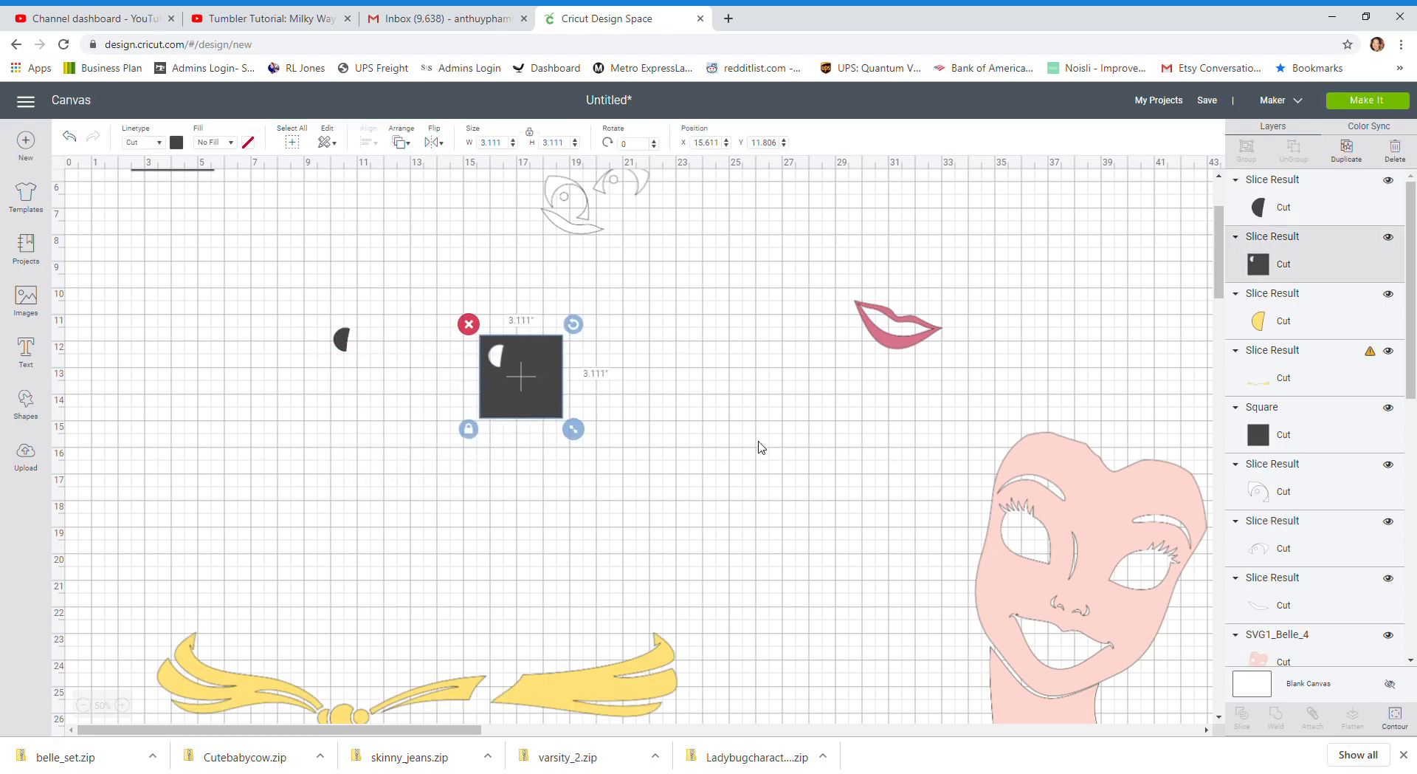
left_click(747, 442)
mouse_move(648, 449)
left_mouse_down()
mouse_move(487, 402)
mouse_move(548, 436)
mouse_move(666, 455)
mouse_move(644, 425)
left_mouse_up()
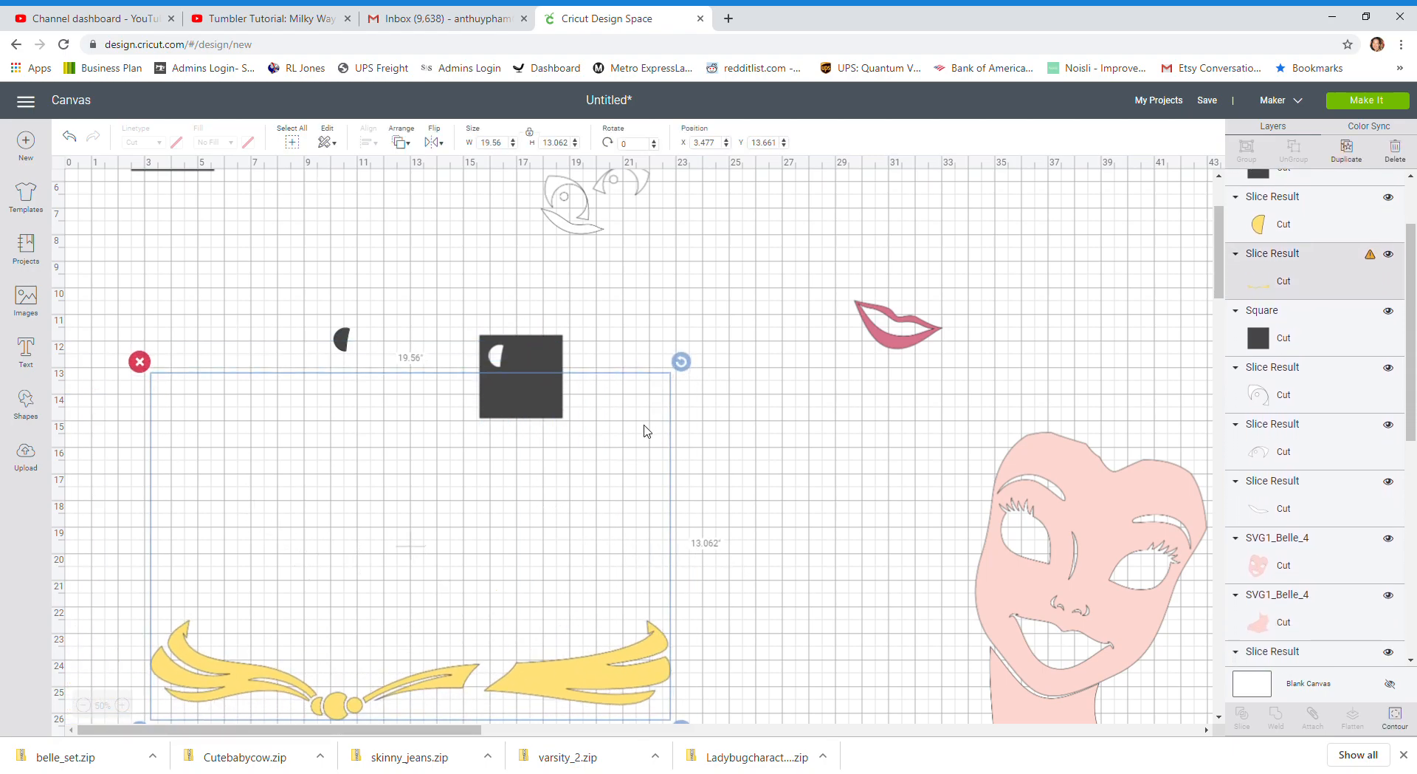
left_click(613, 354)
left_click_drag(525, 312, 590, 479)
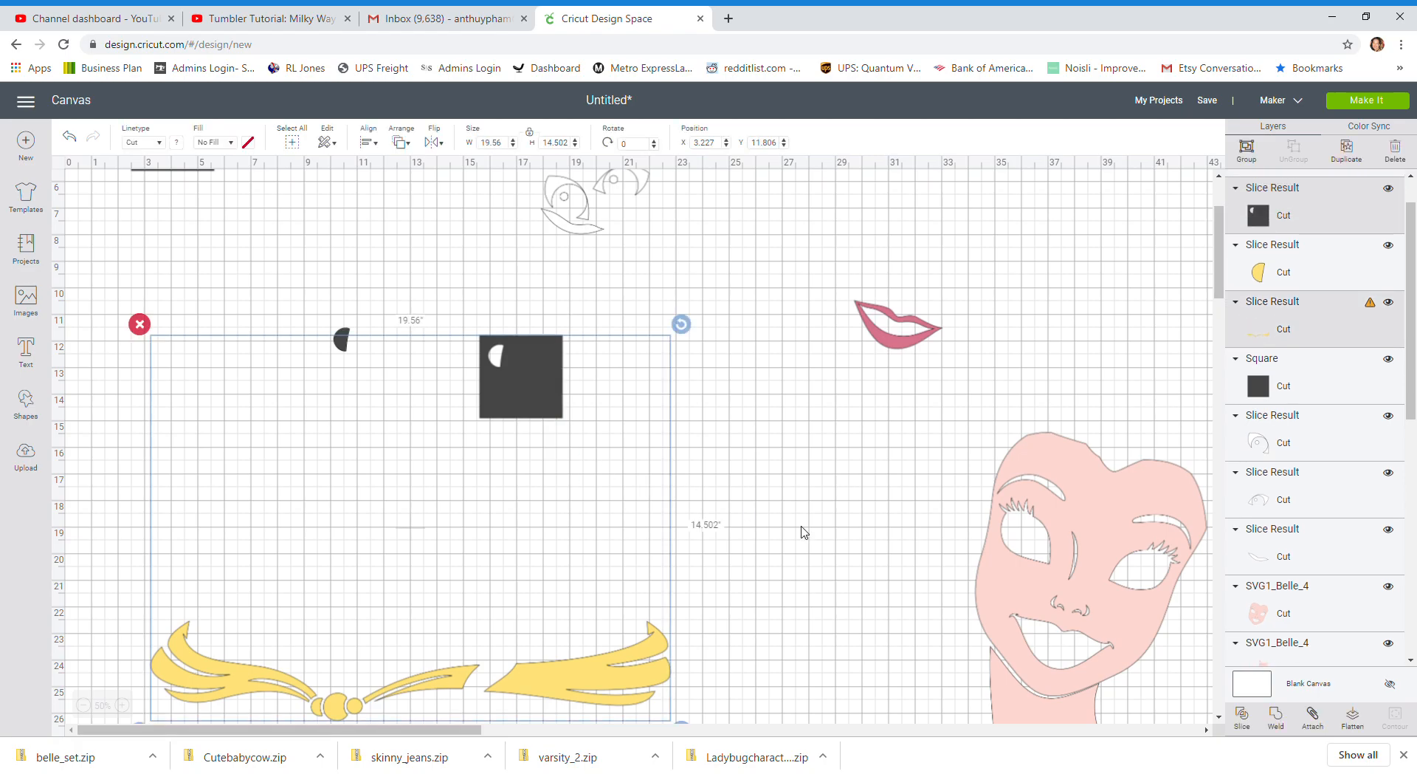
left_click(1253, 720)
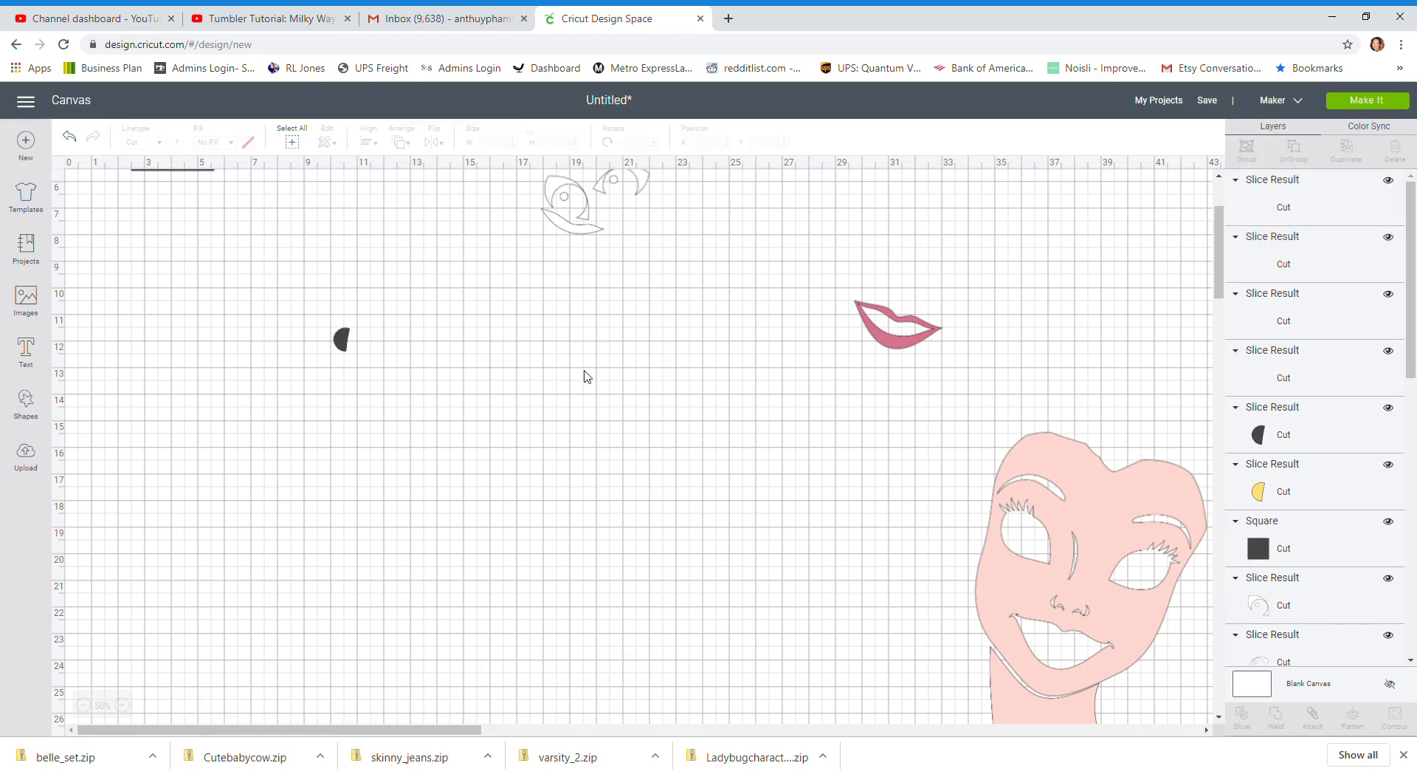
Delete the dark half-circles and the used square, and bring the second yellow half-circle next to the first
left_click_drag(344, 341, 374, 354)
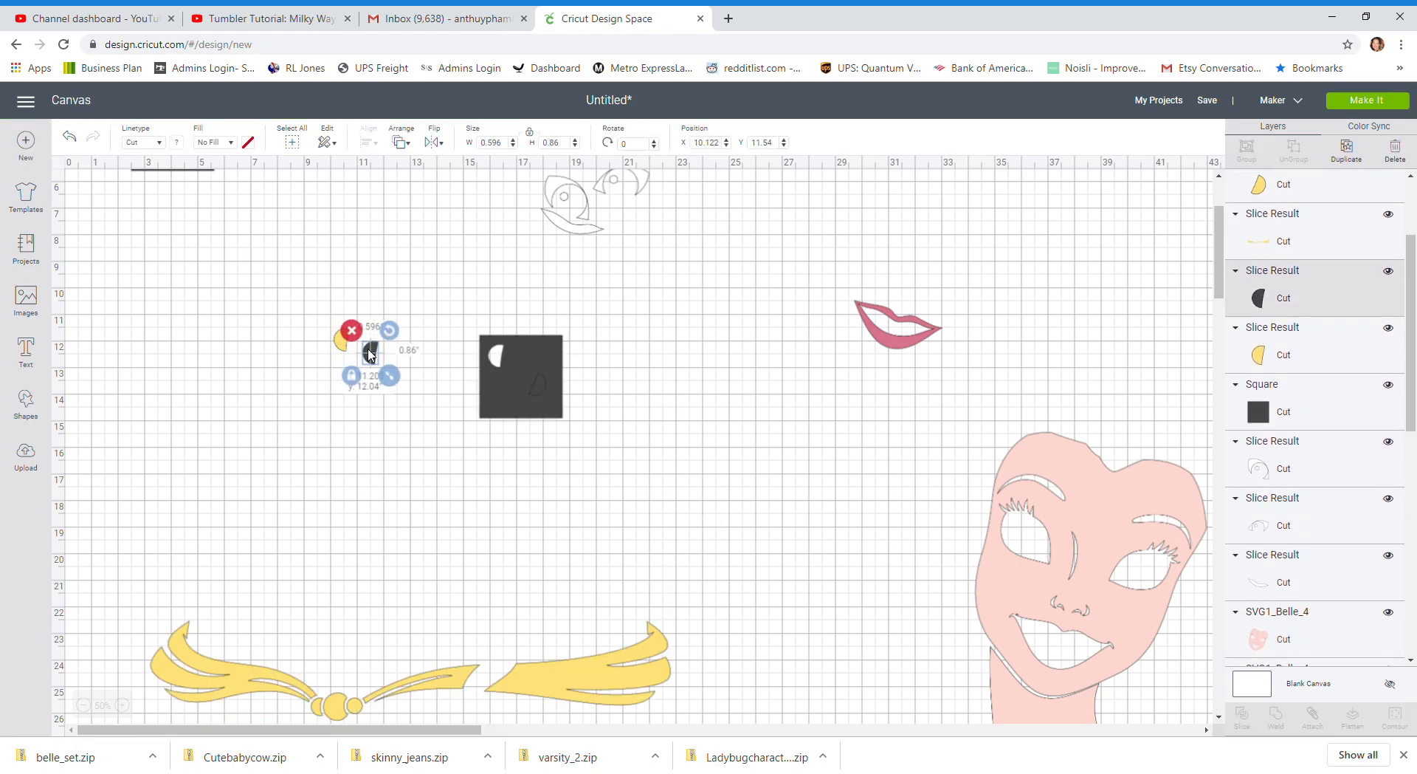
left_click(351, 330)
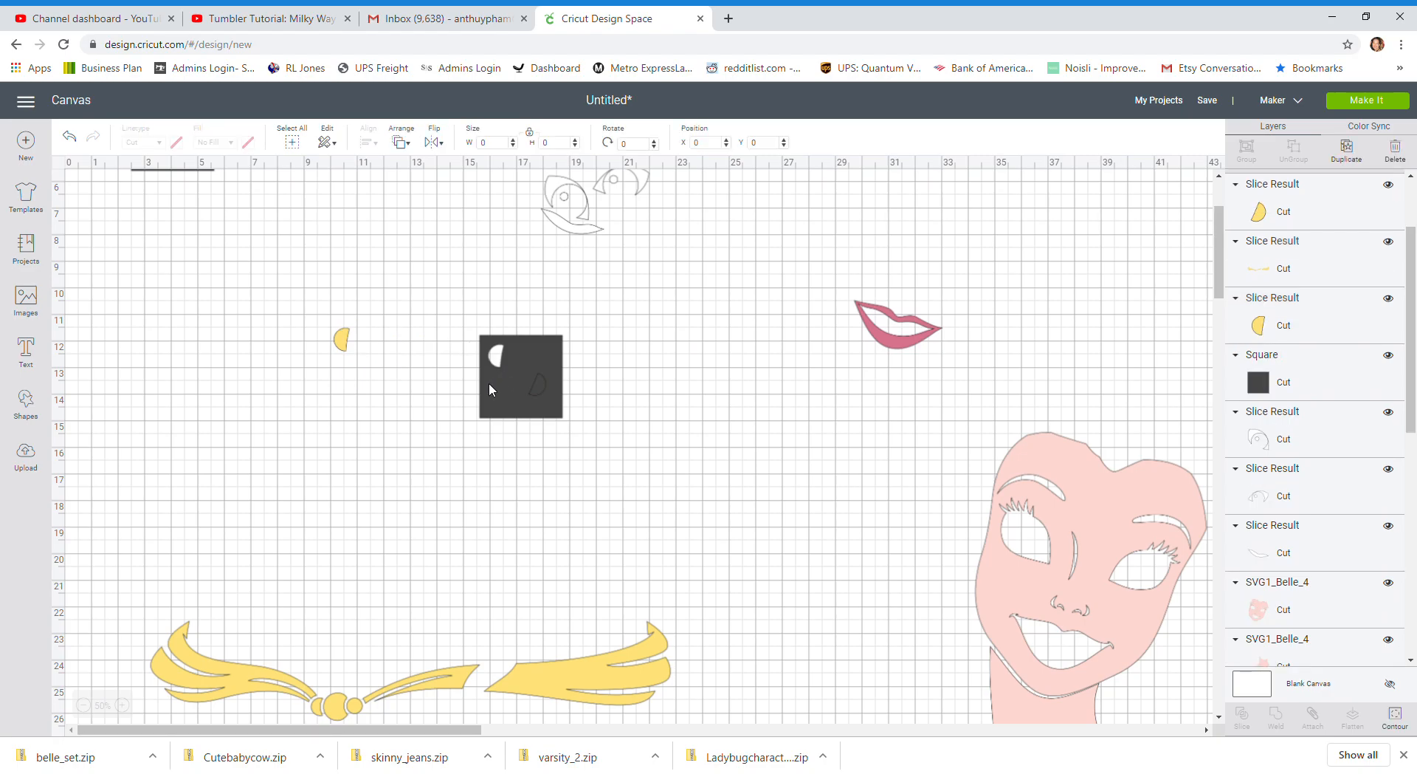
left_click_drag(503, 372, 397, 433)
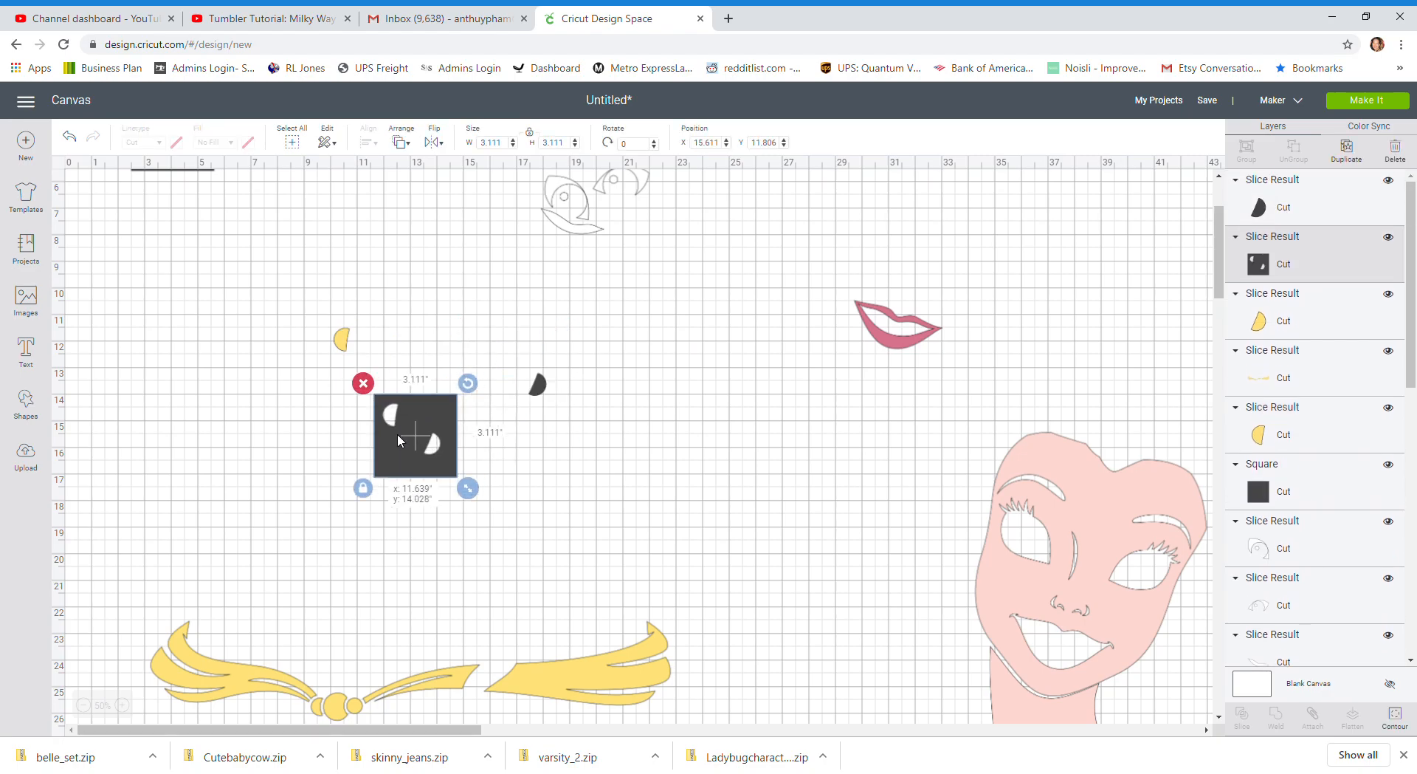
left_click(362, 383)
left_click(537, 385)
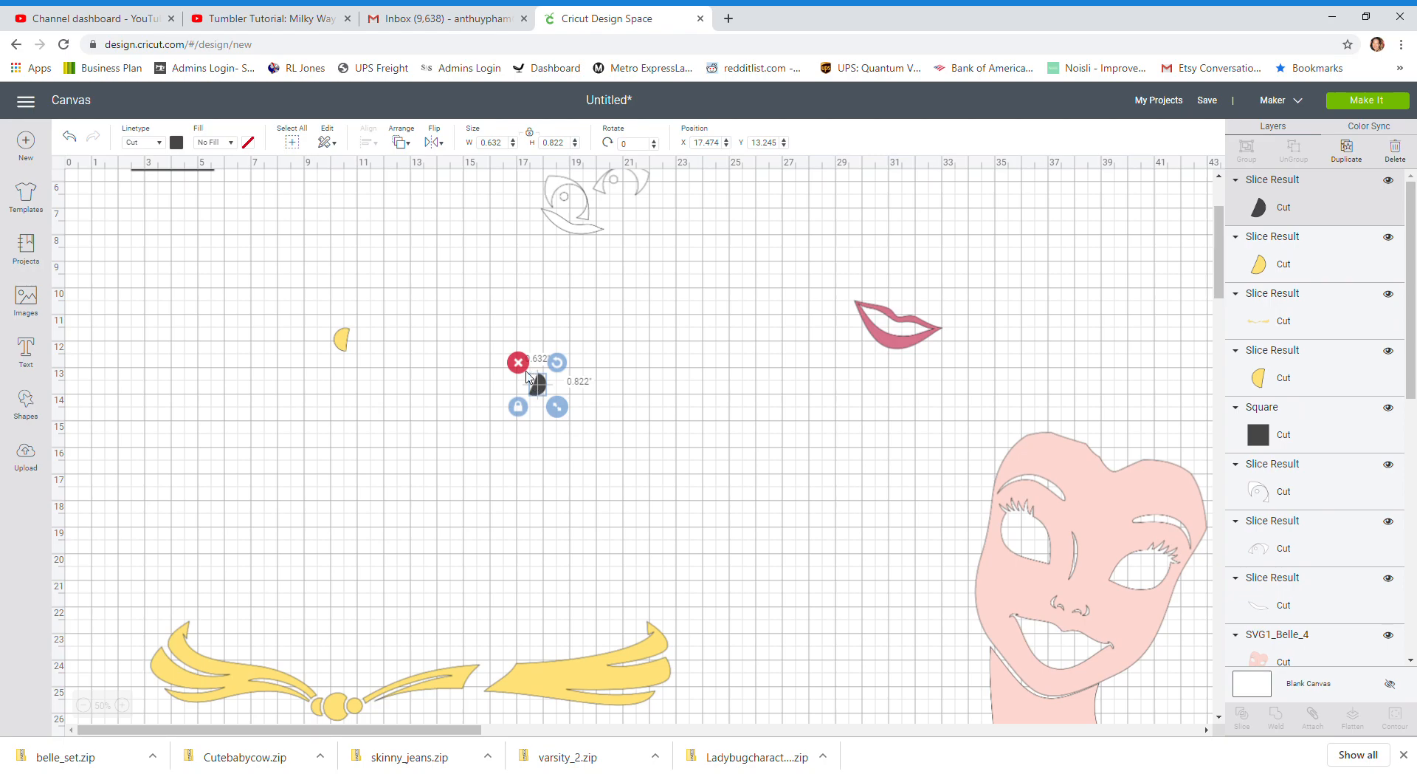
left_click(518, 362)
left_click_drag(536, 385, 373, 354)
Move the remaining square above the yellow ribbon at about X 8.7, Y 18.9 and duplicate it twice
scroll(307, 342, "up", 3)
left_click_drag(206, 288, 350, 620)
scroll(352, 616, "down", 7)
left_click_drag(332, 287, 340, 353)
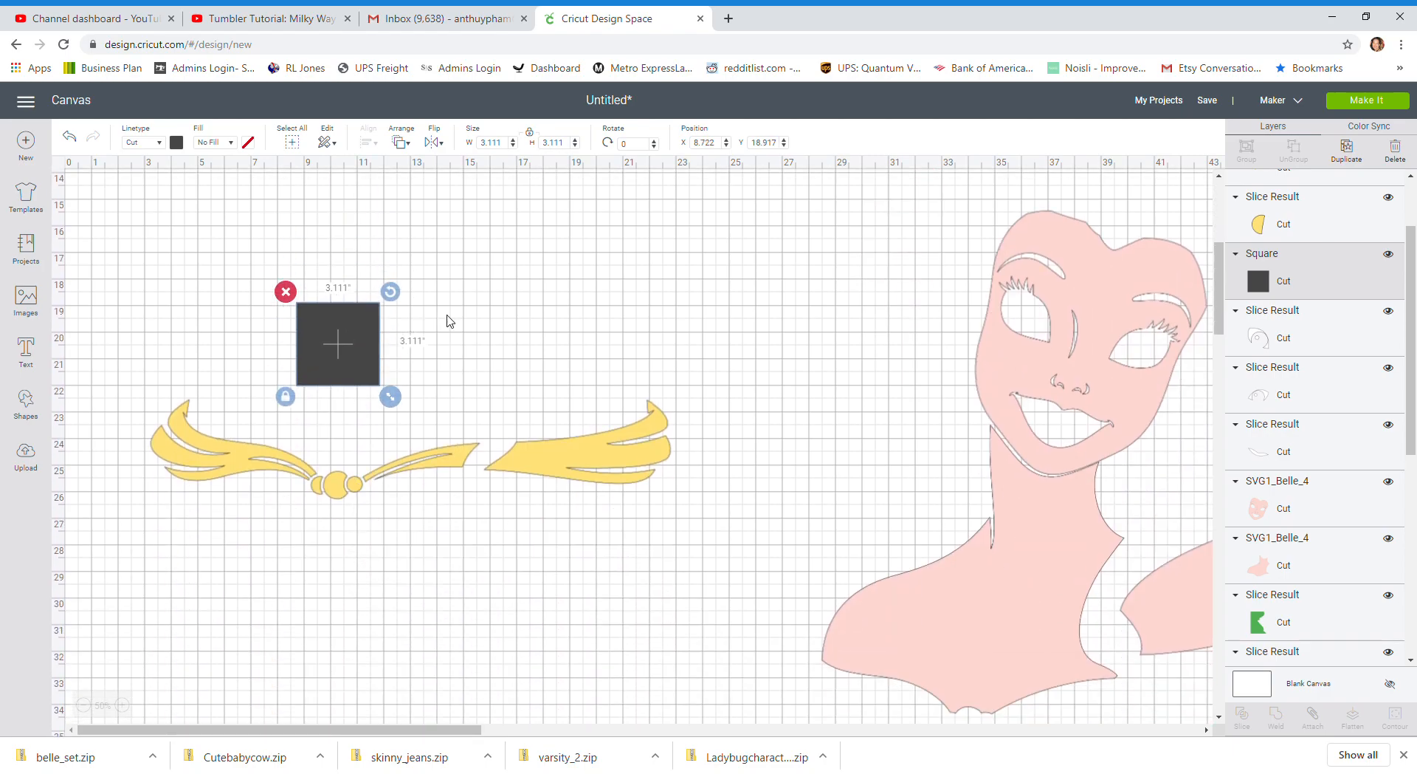
left_click(1346, 150)
left_click(1348, 151)
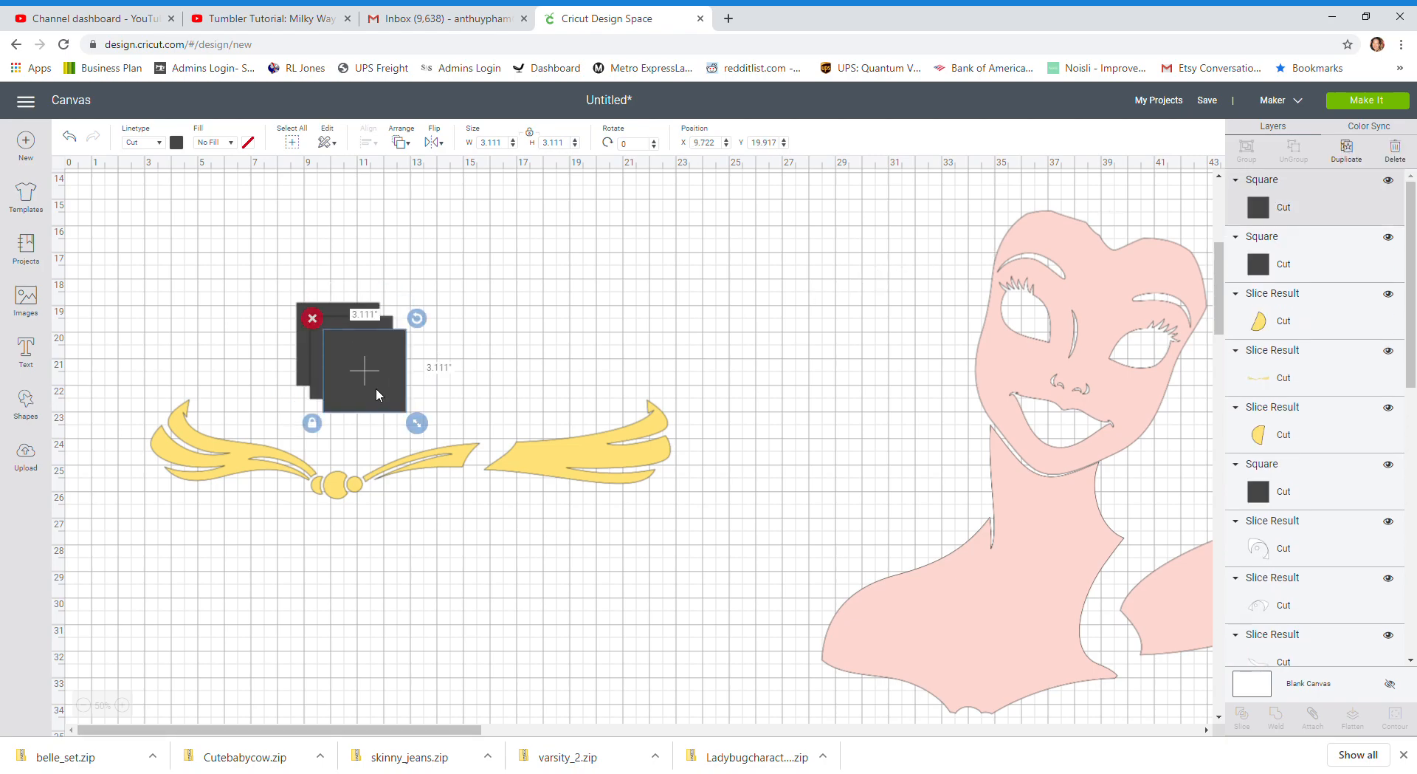
Move the top square over the right part of the yellow ribbon, enlarge it to about 8.4 in and rotate it about 28°
left_click_drag(337, 397, 500, 427)
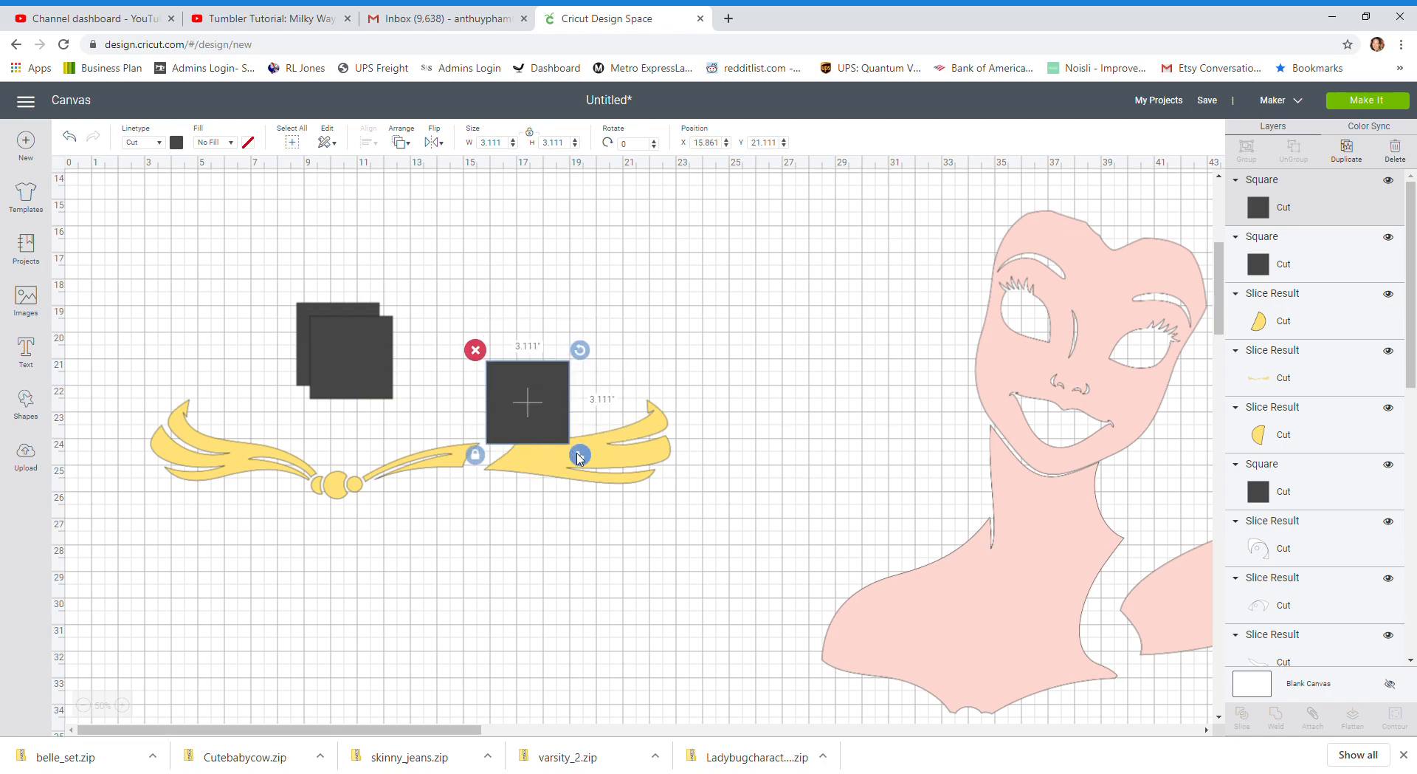
left_click_drag(579, 455, 720, 595)
left_click_drag(675, 480, 679, 479)
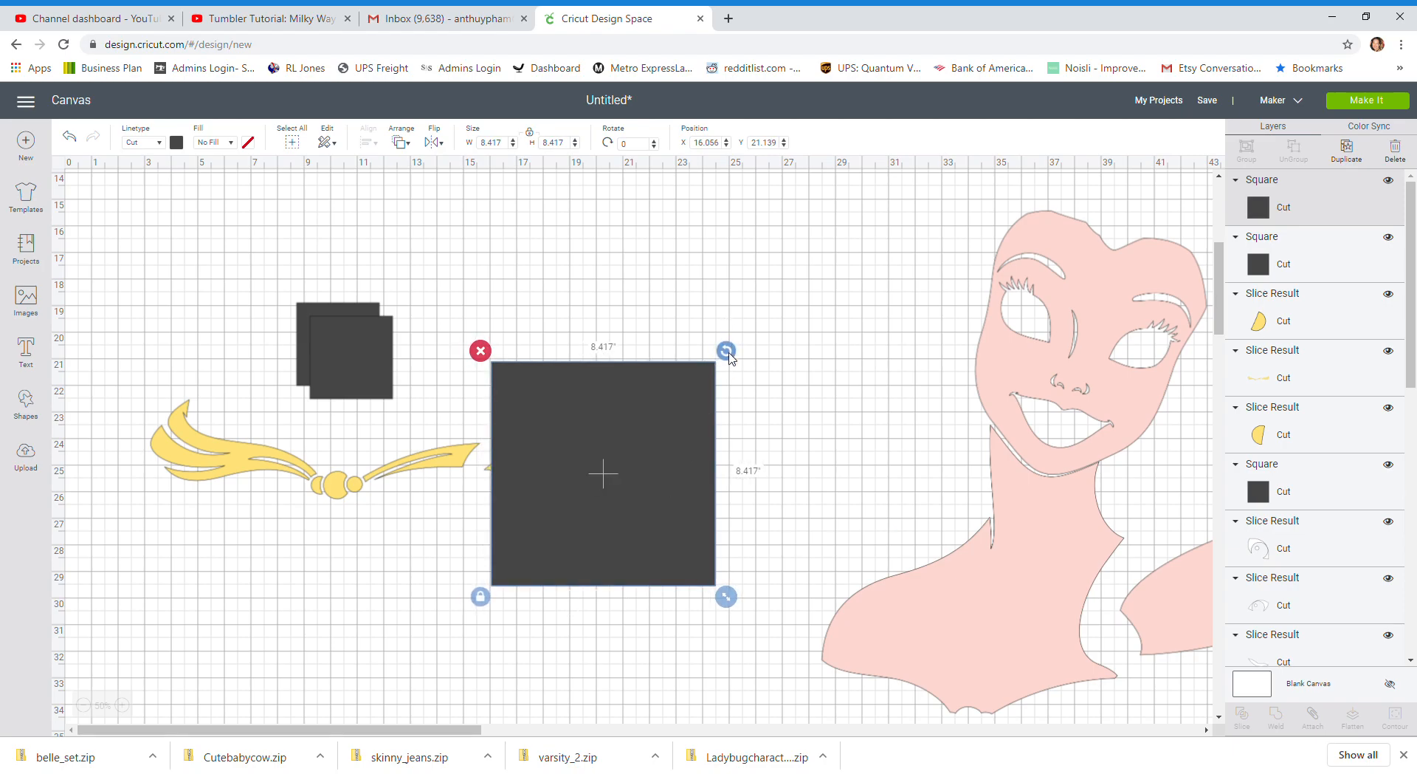
left_click_drag(729, 354, 765, 421)
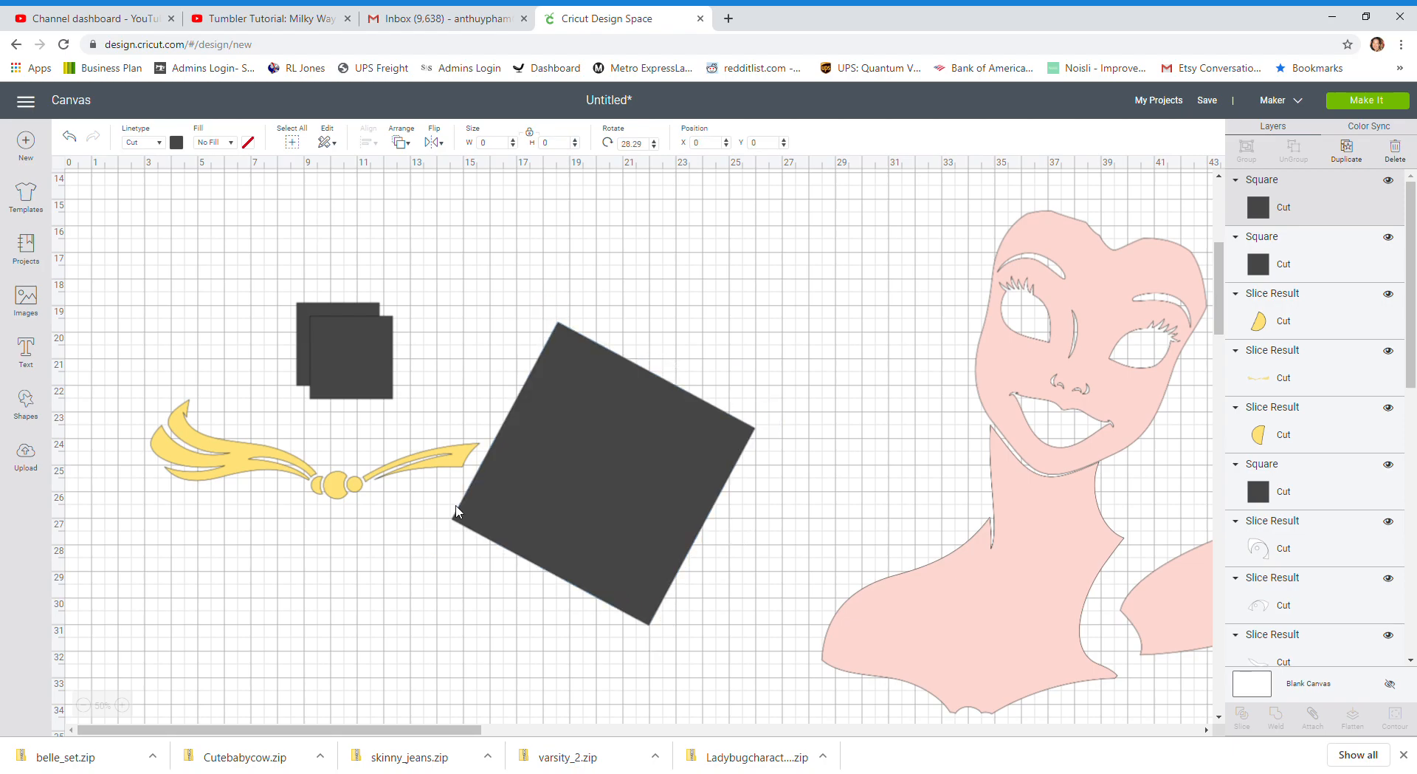
Shift the yellow ribbon slightly down and slice its right end off with the rotated square
left_click(397, 531)
mouse_move(234, 498)
left_mouse_down()
mouse_move(532, 526)
mouse_move(336, 543)
mouse_move(274, 510)
mouse_move(233, 515)
left_mouse_up()
left_click(231, 591)
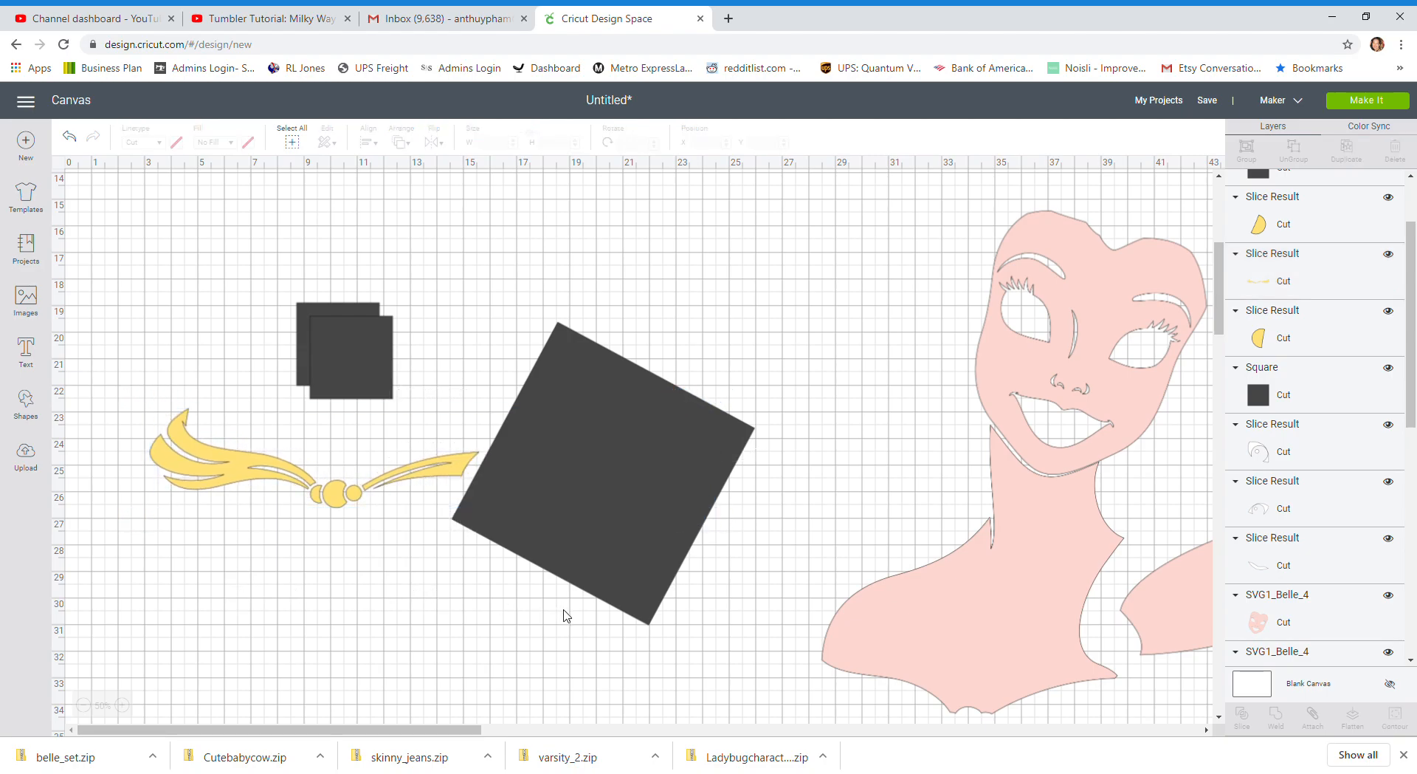
left_click_drag(569, 645, 459, 436)
left_click(1242, 715)
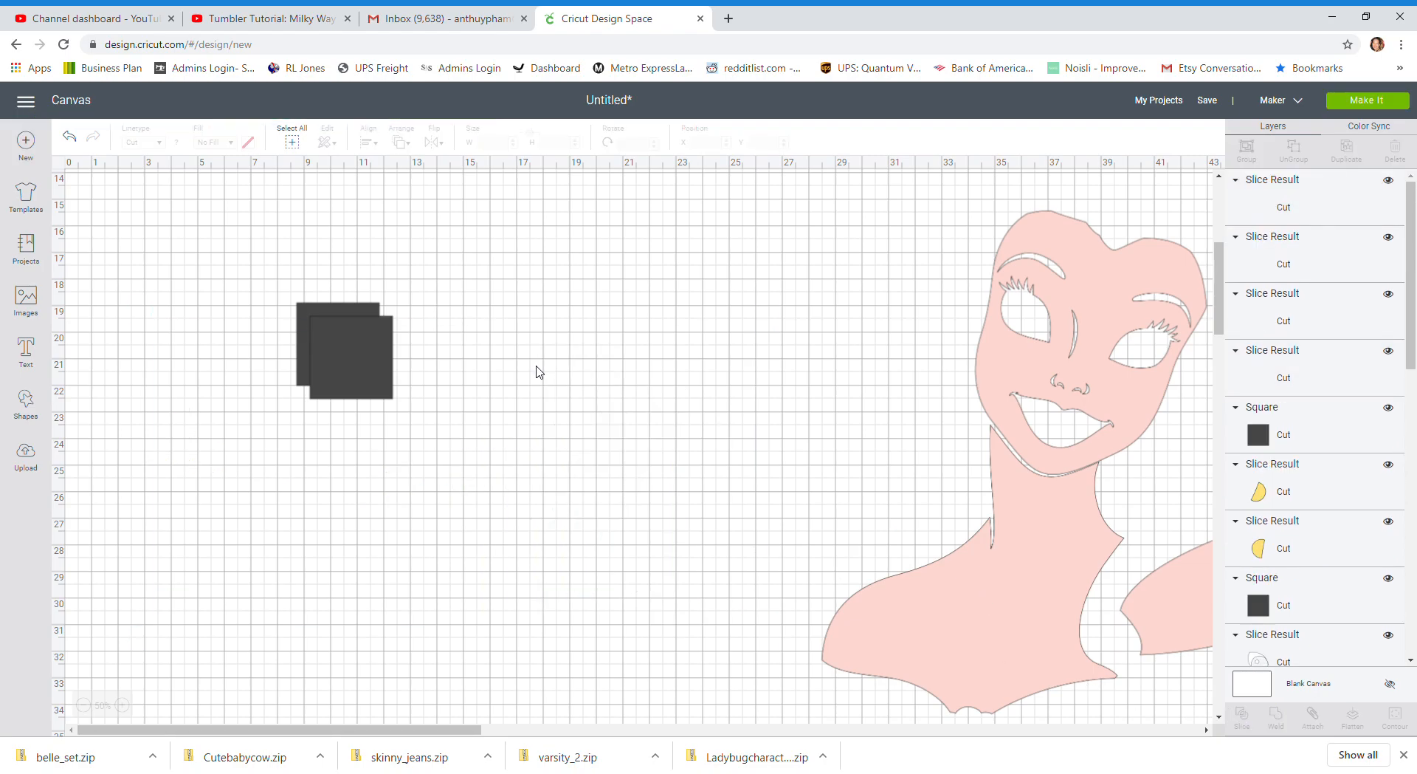
Delete the dark ribbon cut-out, pull the cut square away, and move the yellow end piece to about X 12.2, Y 14.4
left_click_drag(555, 434, 341, 524)
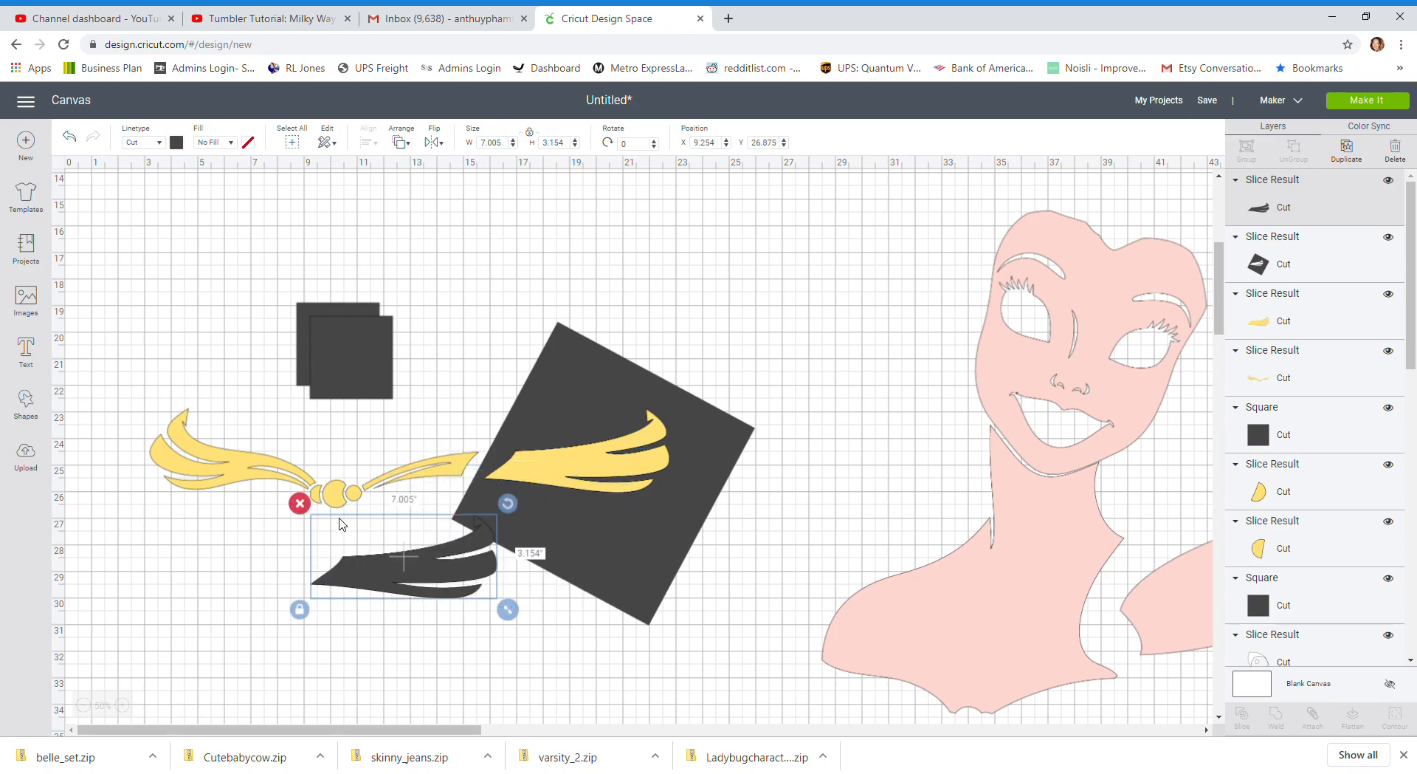
left_click(299, 504)
left_click_drag(601, 532, 456, 631)
left_click_drag(625, 454, 530, 228)
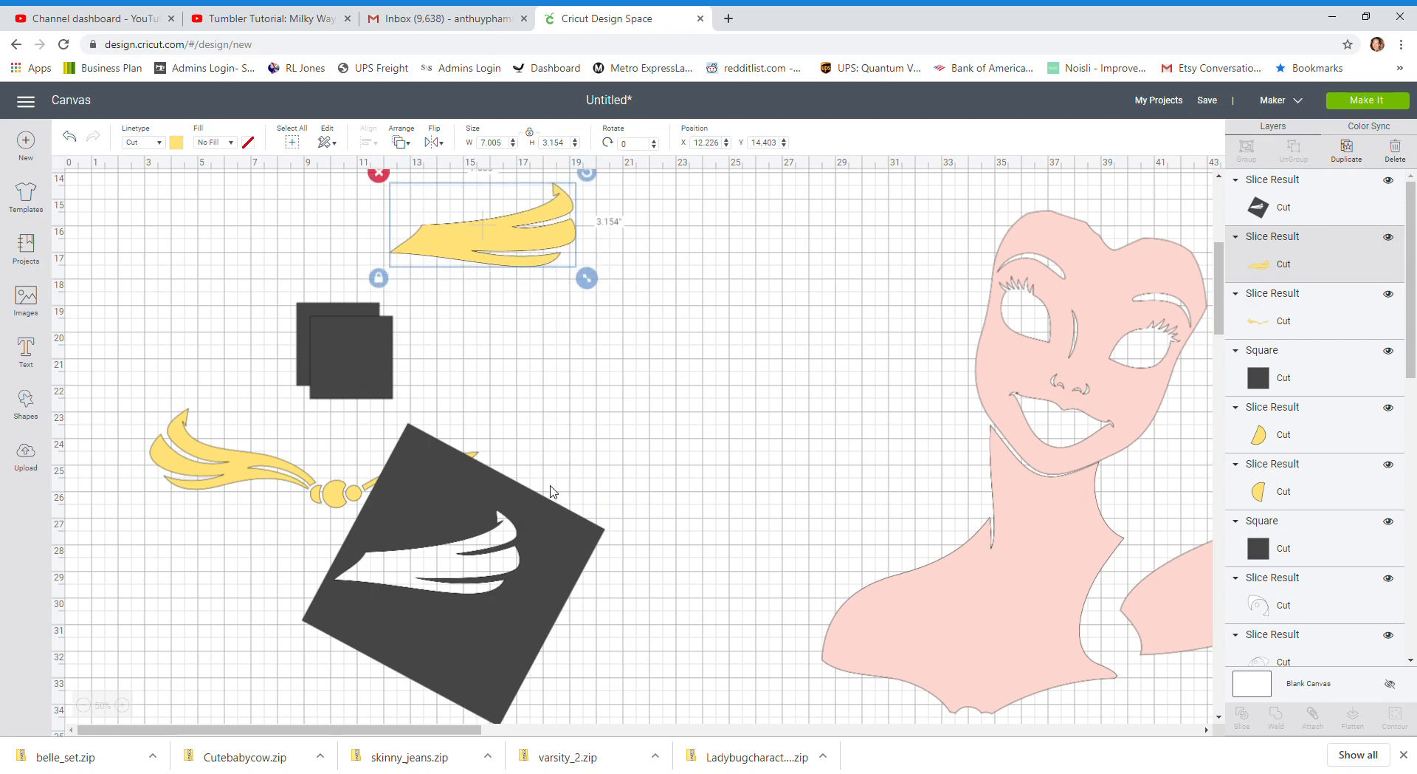
Position the cut square over the strand right of the ribbon's knot at about X 11.1, Y 24.0, rotated to about 326.8°
left_click_drag(566, 564, 610, 519)
left_click_drag(637, 411, 525, 352)
left_click(527, 563)
left_click_drag(527, 563, 552, 535)
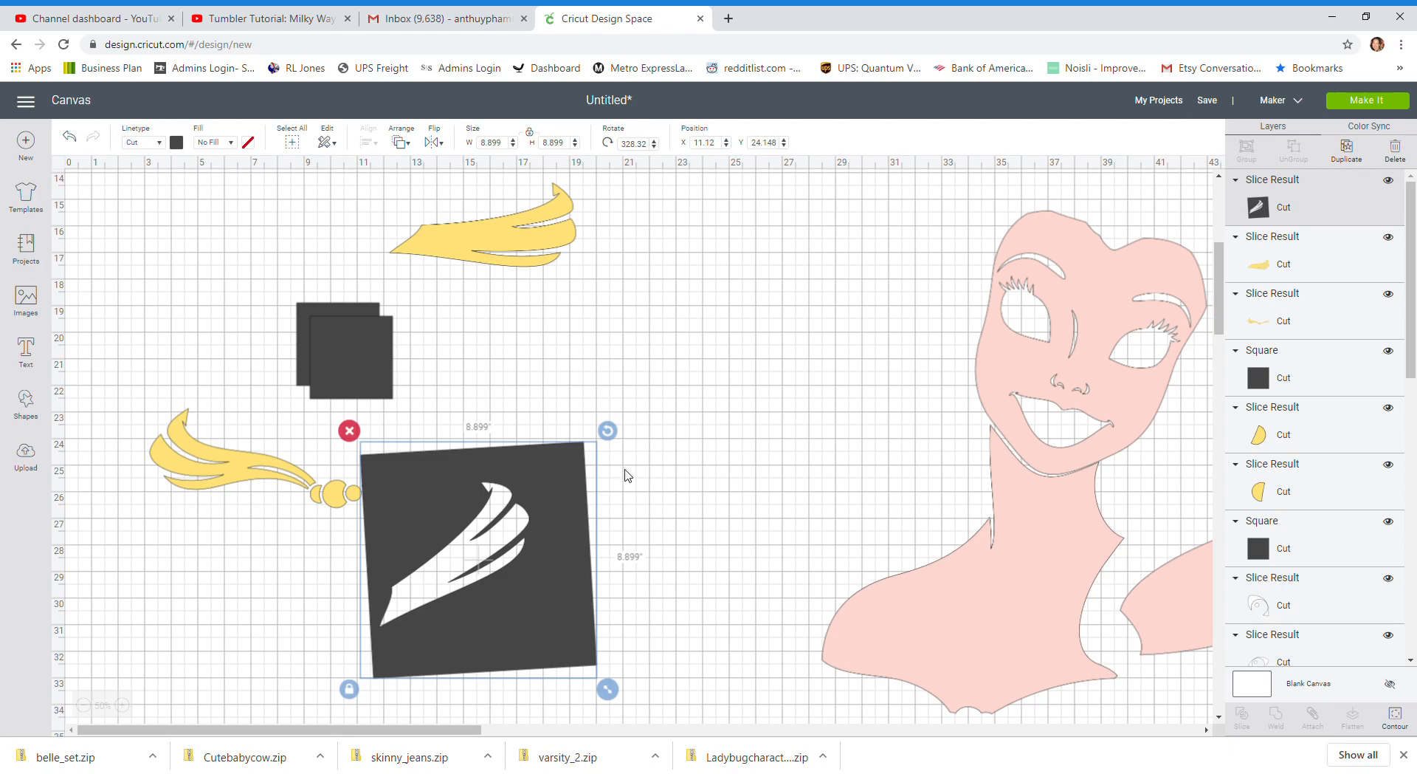
left_click_drag(607, 429, 610, 427)
left_click_drag(565, 520, 569, 519)
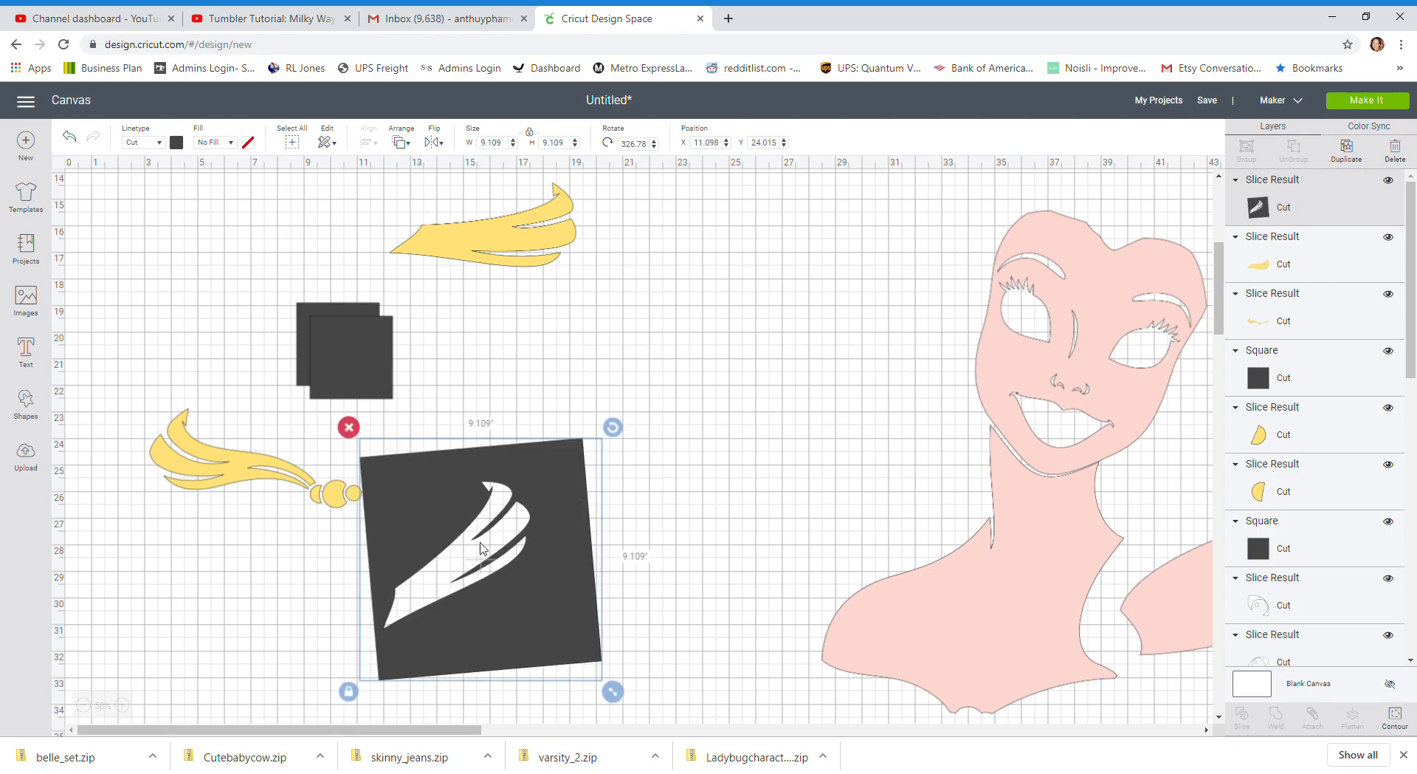
Slice the strand right of the knot off the yellow ribbon with the overlapping cut square
left_click(321, 554)
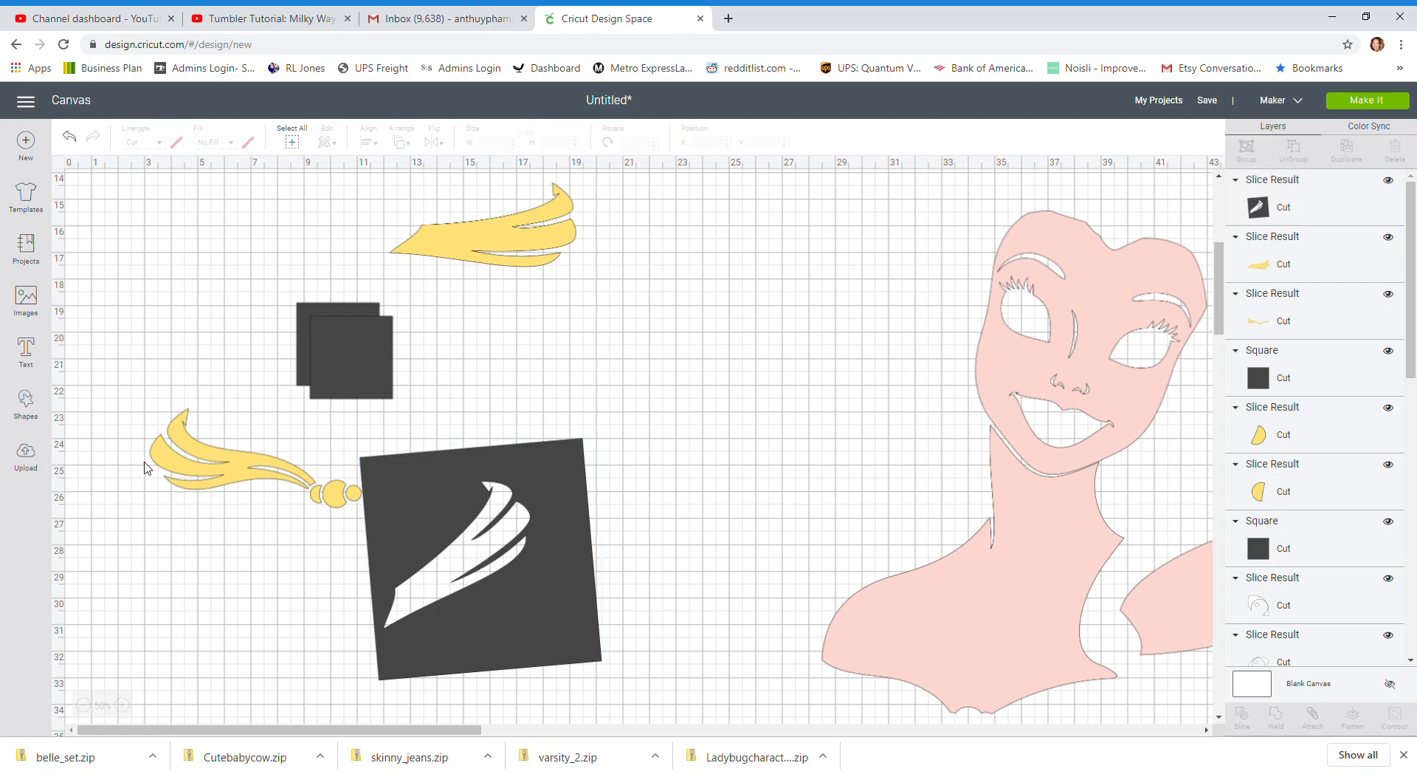
left_click_drag(132, 462, 450, 494)
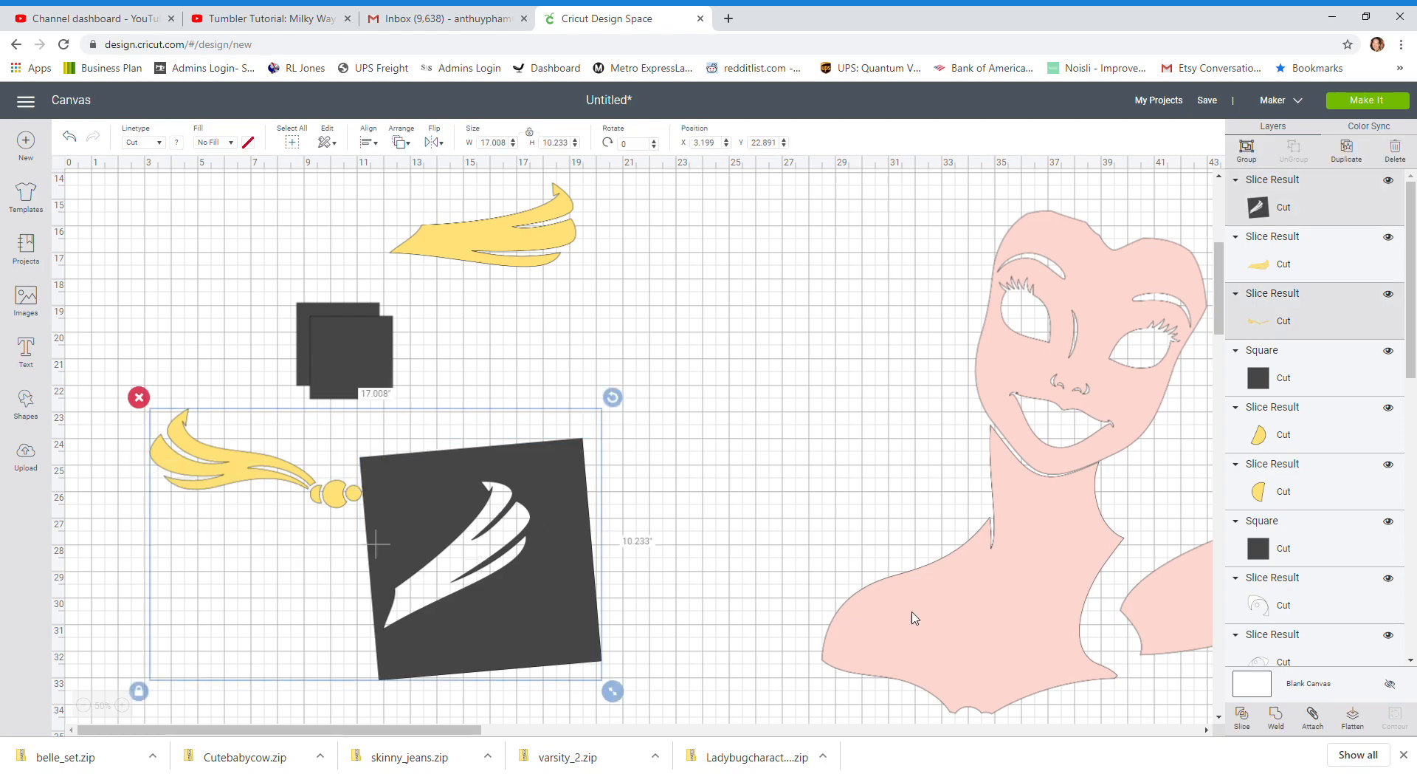
left_click(1242, 716)
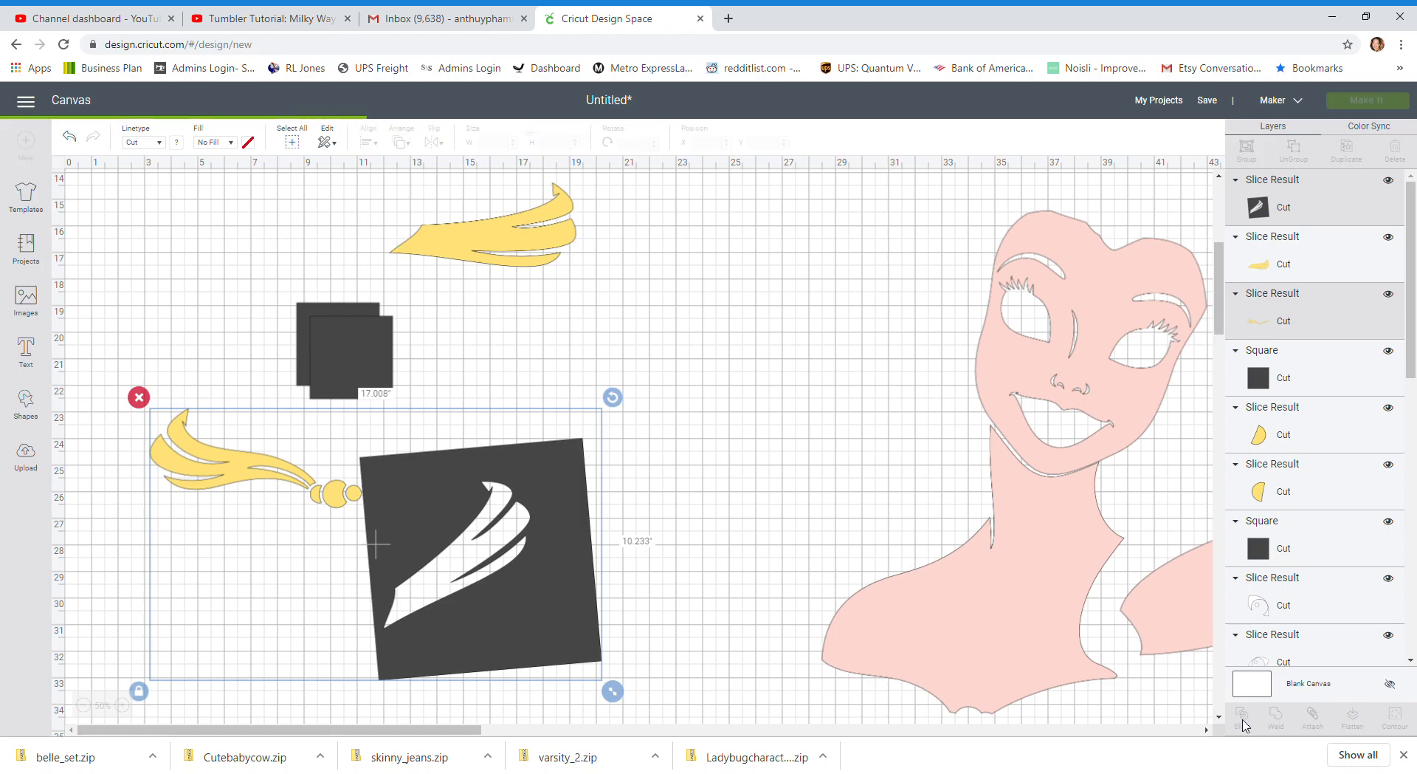
Delete the dark strand and the used square, and move the yellow strand below the first end piece at about X 15.7, Y 17.3
left_click_drag(487, 476, 624, 483)
left_click_drag(446, 478, 450, 480)
left_click_drag(457, 546, 452, 551)
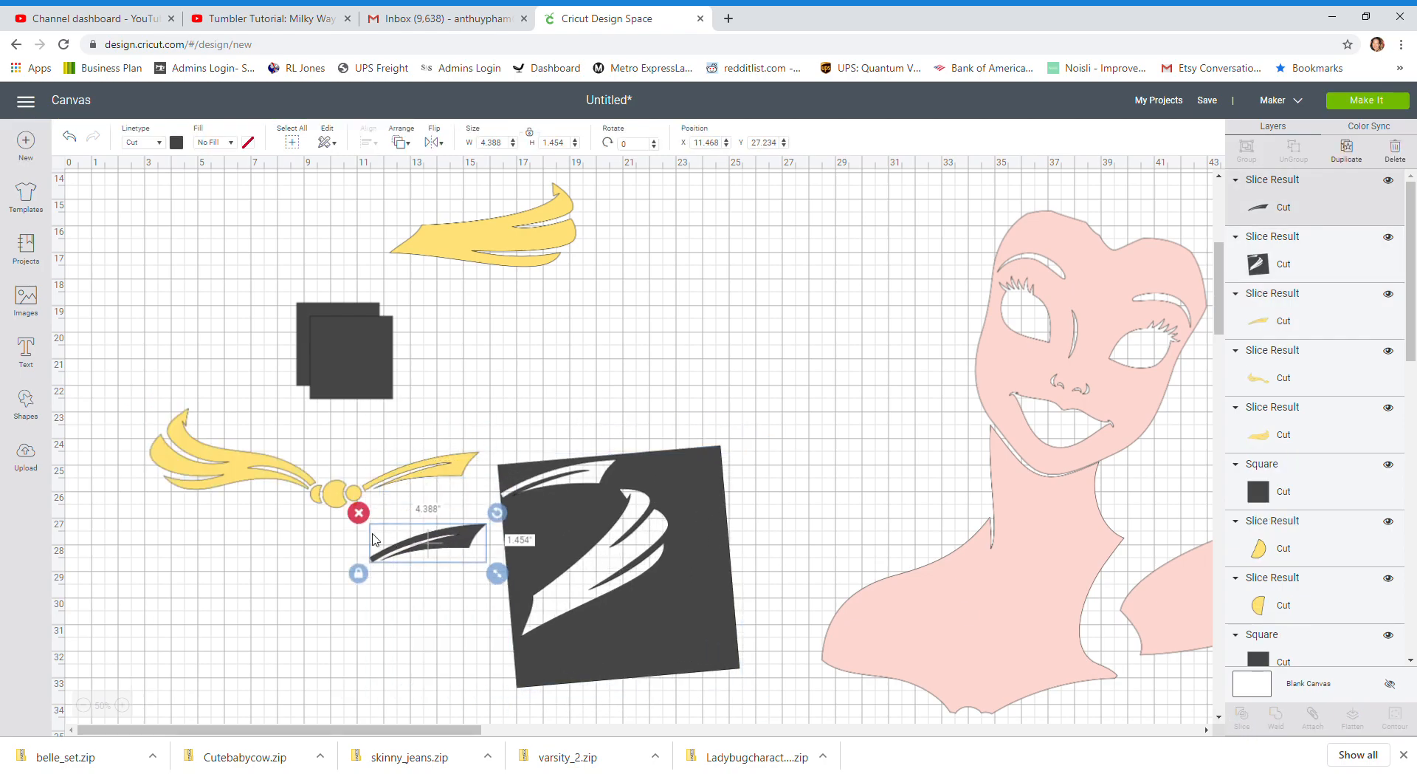
left_click(359, 514)
left_click_drag(458, 487, 588, 295)
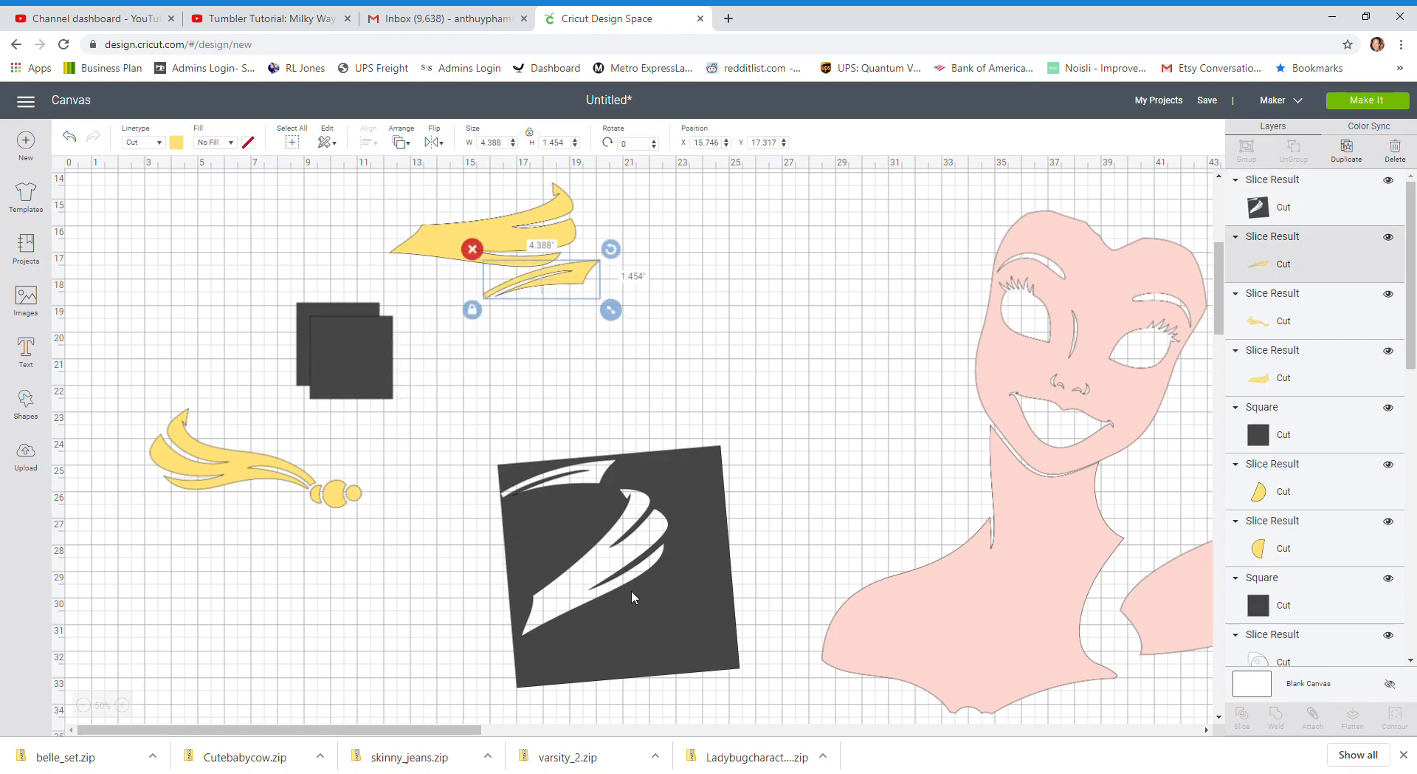
left_click(531, 524)
key("Delete")
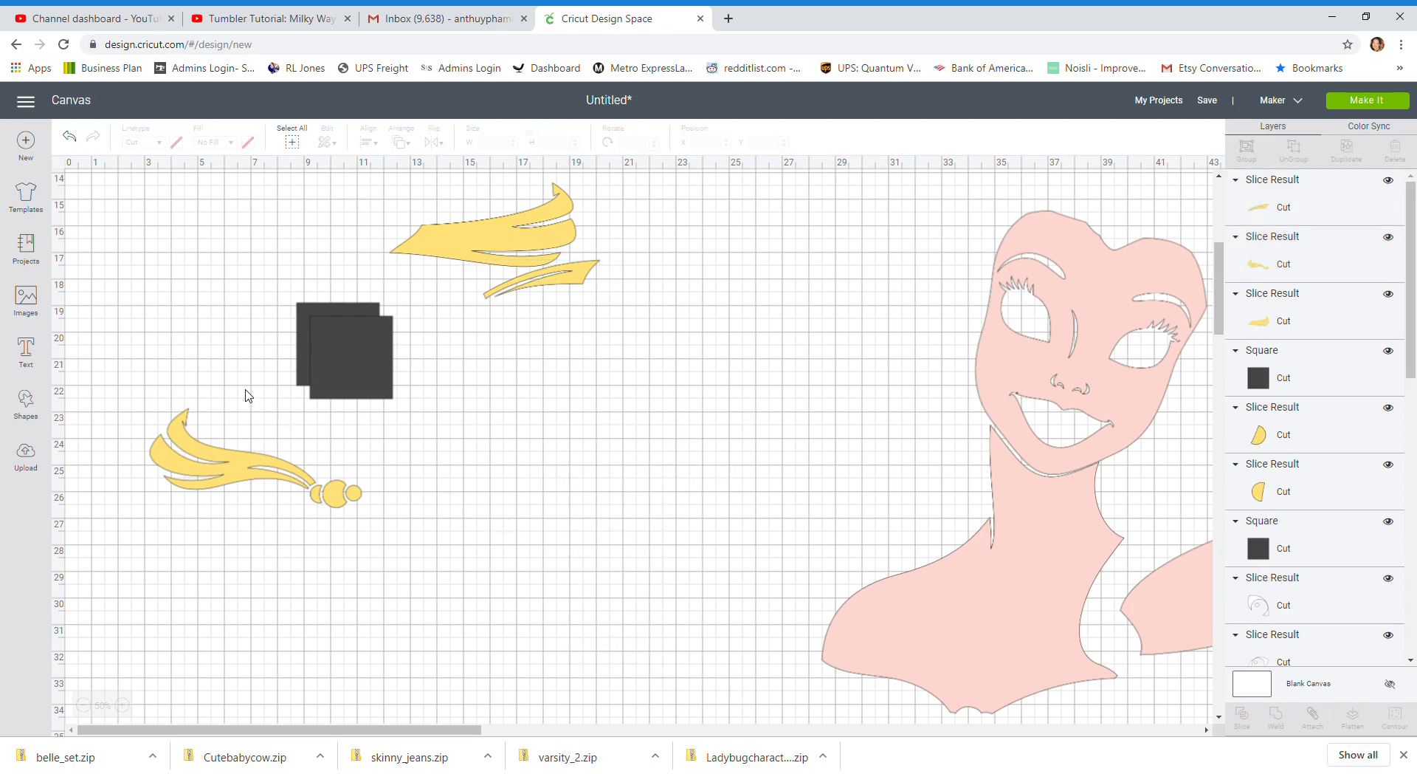
Place one of the two remaining squares over the ribbon's knot circles and rotate it to about 55.8°
left_click_drag(361, 378, 365, 550)
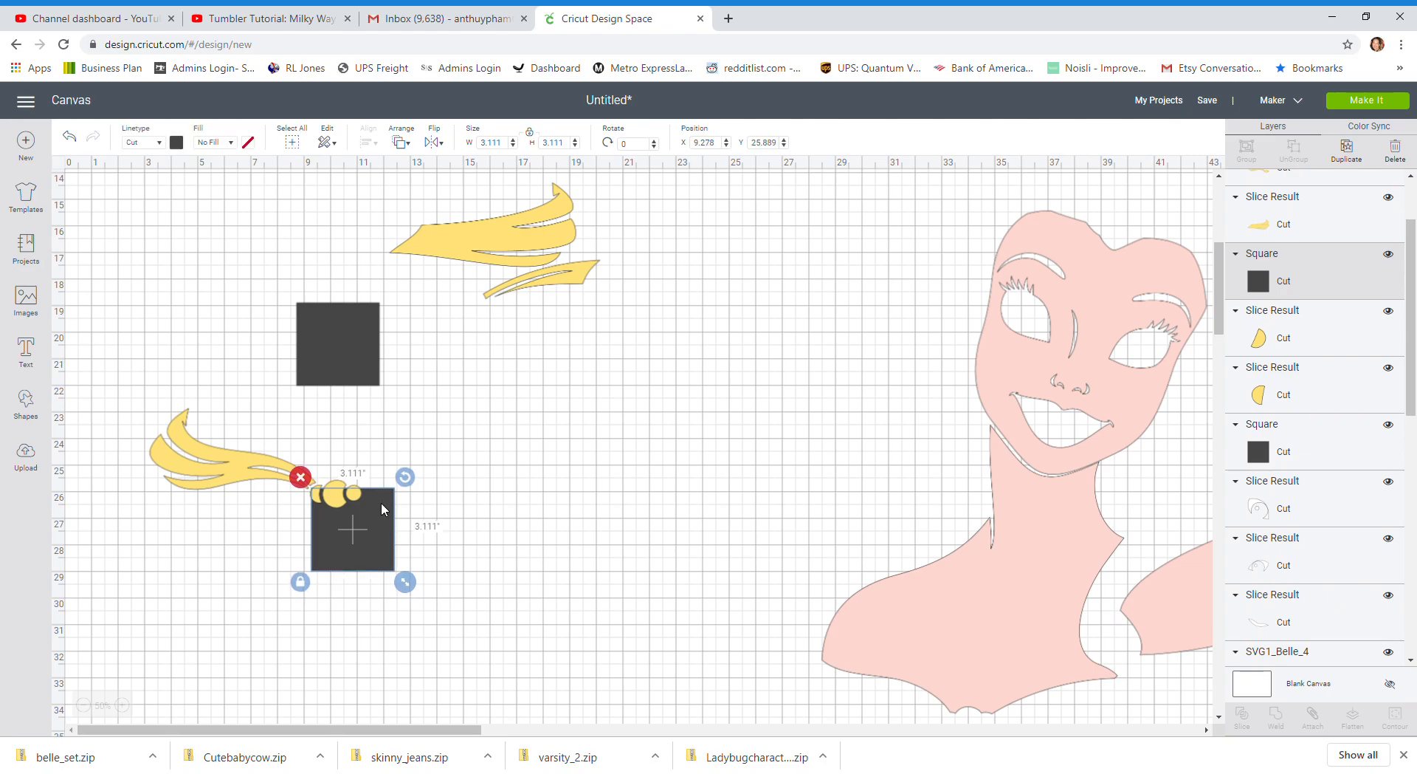
left_click_drag(406, 477, 373, 511)
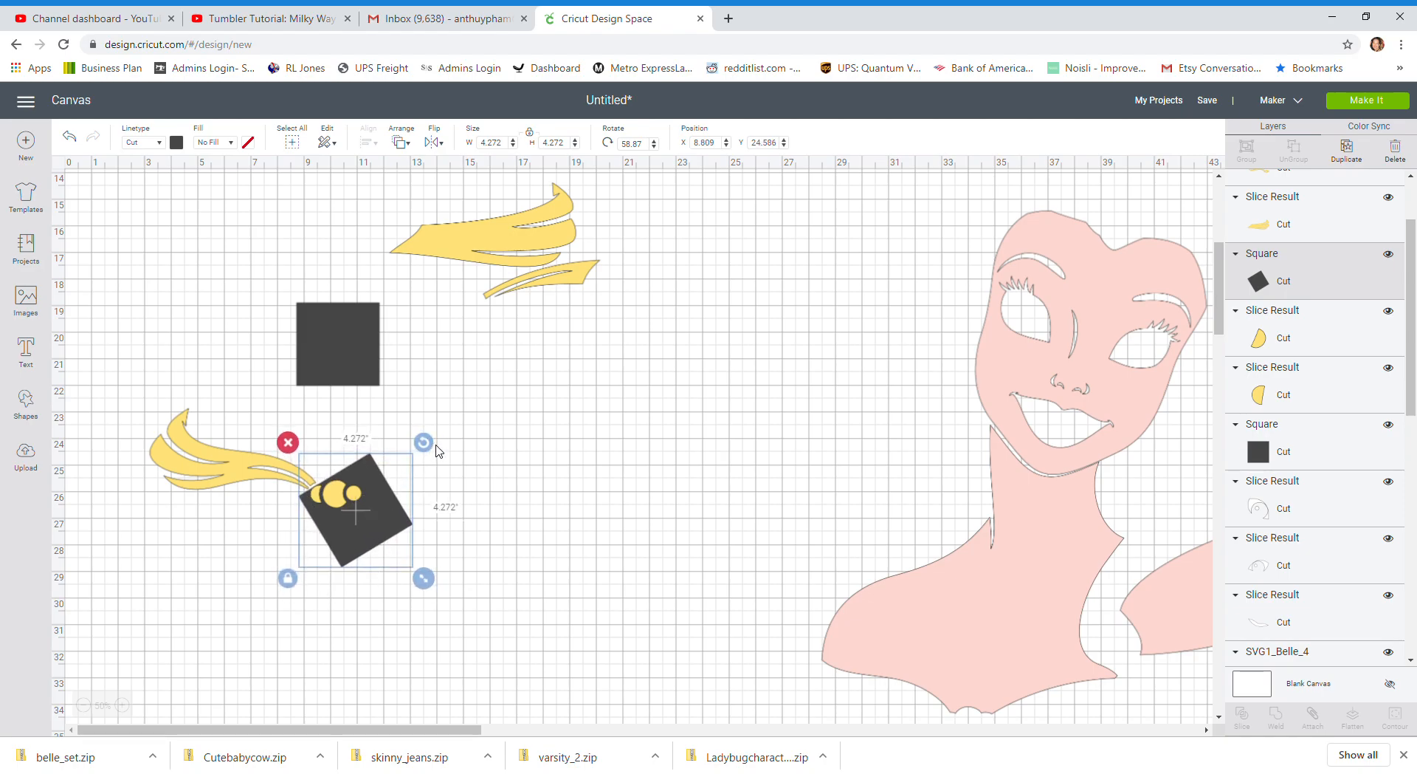
left_click(436, 445)
left_click(373, 482)
left_click_drag(425, 442, 420, 437)
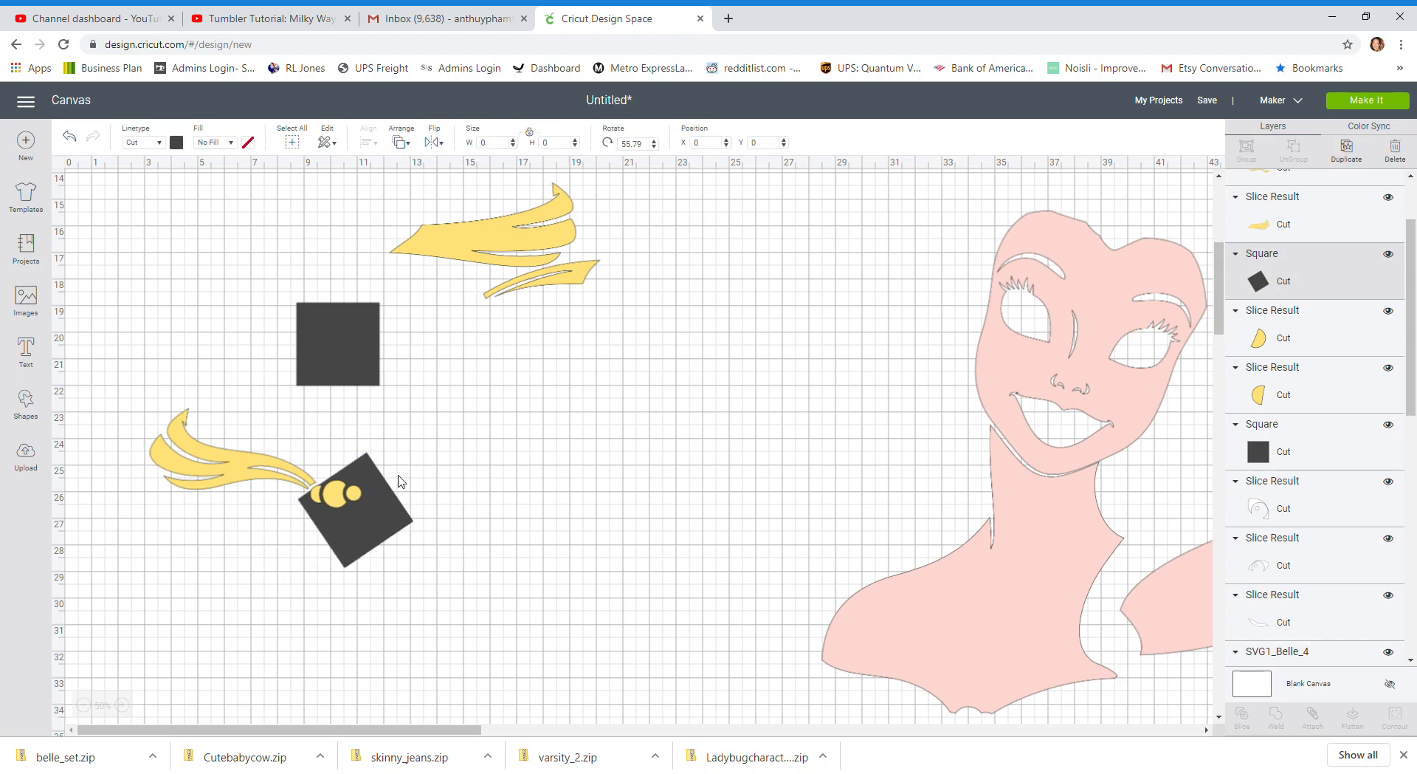
left_click_drag(374, 522, 372, 518)
left_click(465, 517)
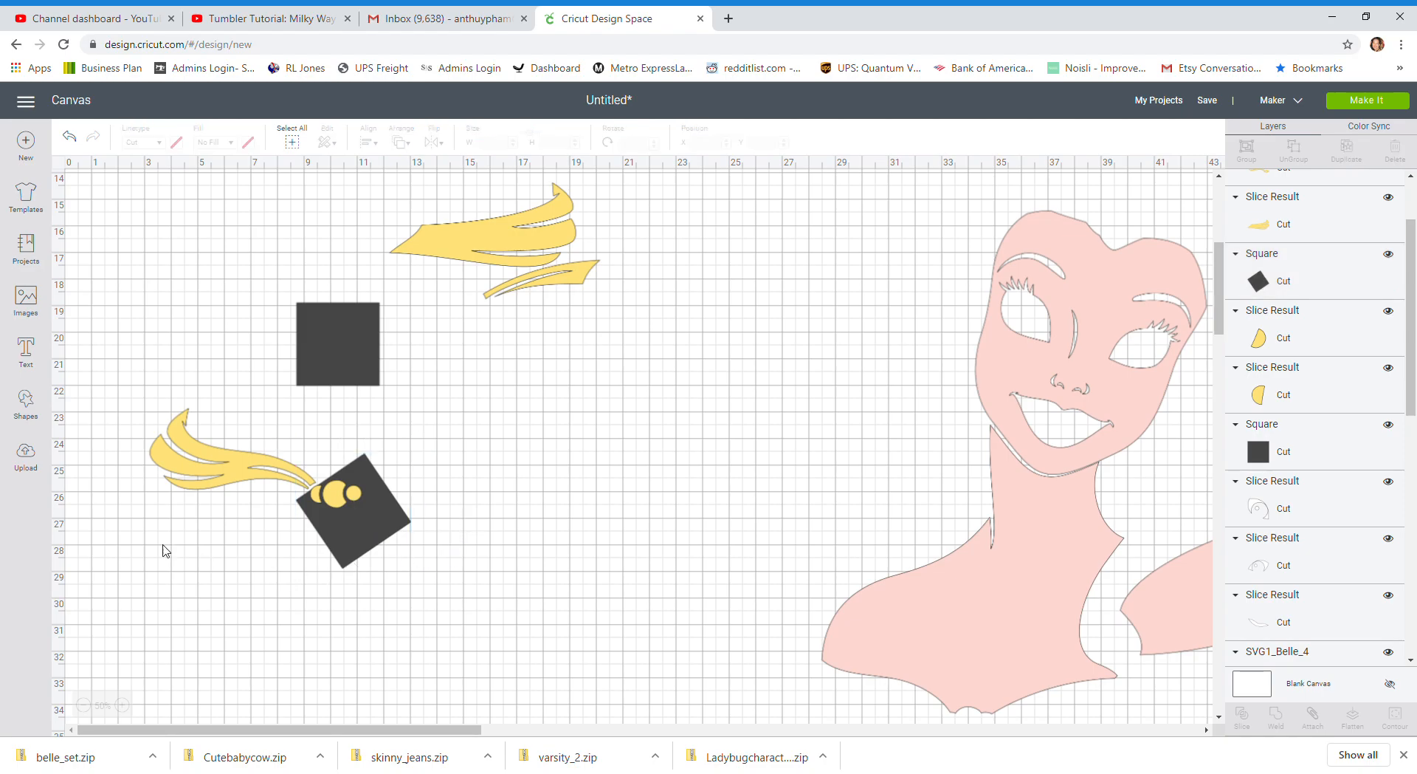
Try slicing the knot off the yellow ribbon with the rotated square, and undo the slice
left_click_drag(107, 453, 420, 584)
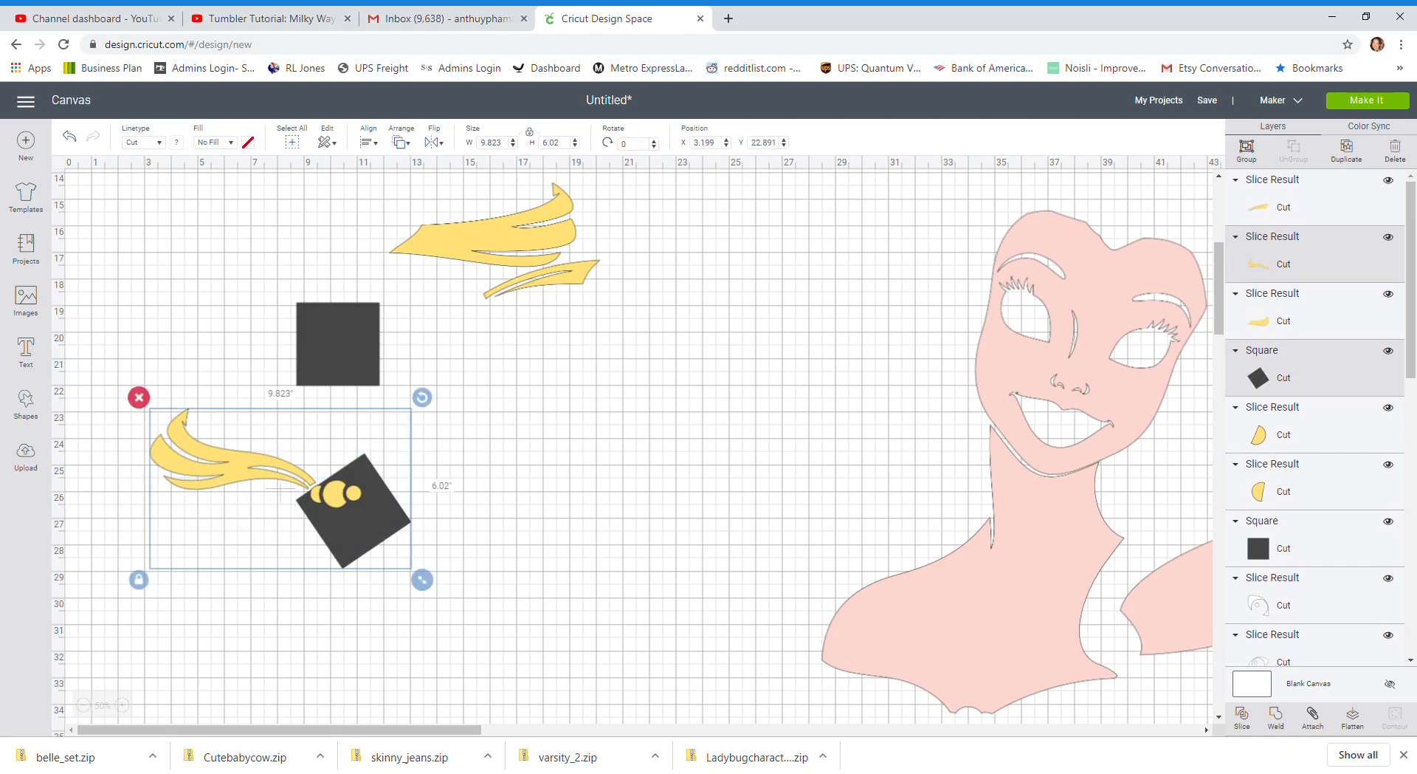
left_click(1243, 716)
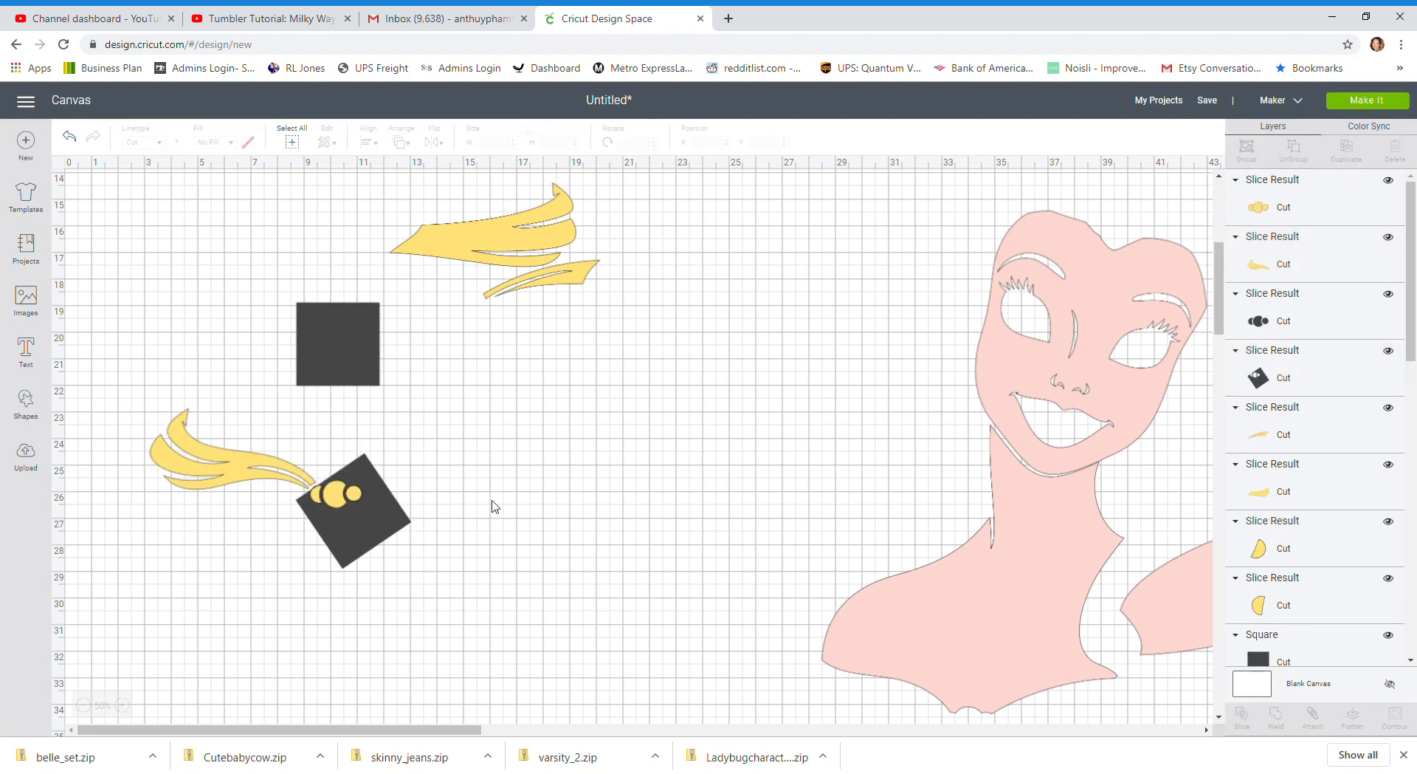
left_click_drag(378, 520, 487, 527)
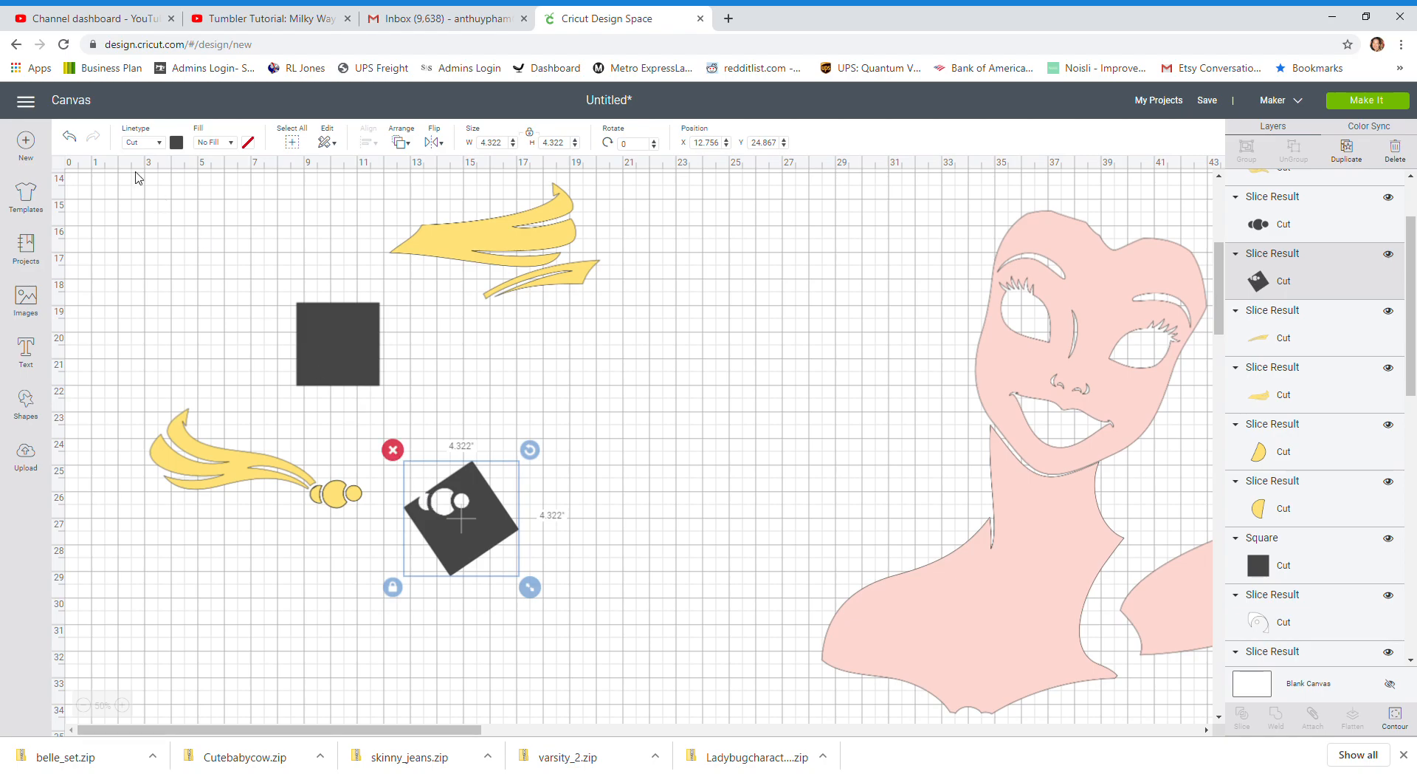
left_click(77, 145)
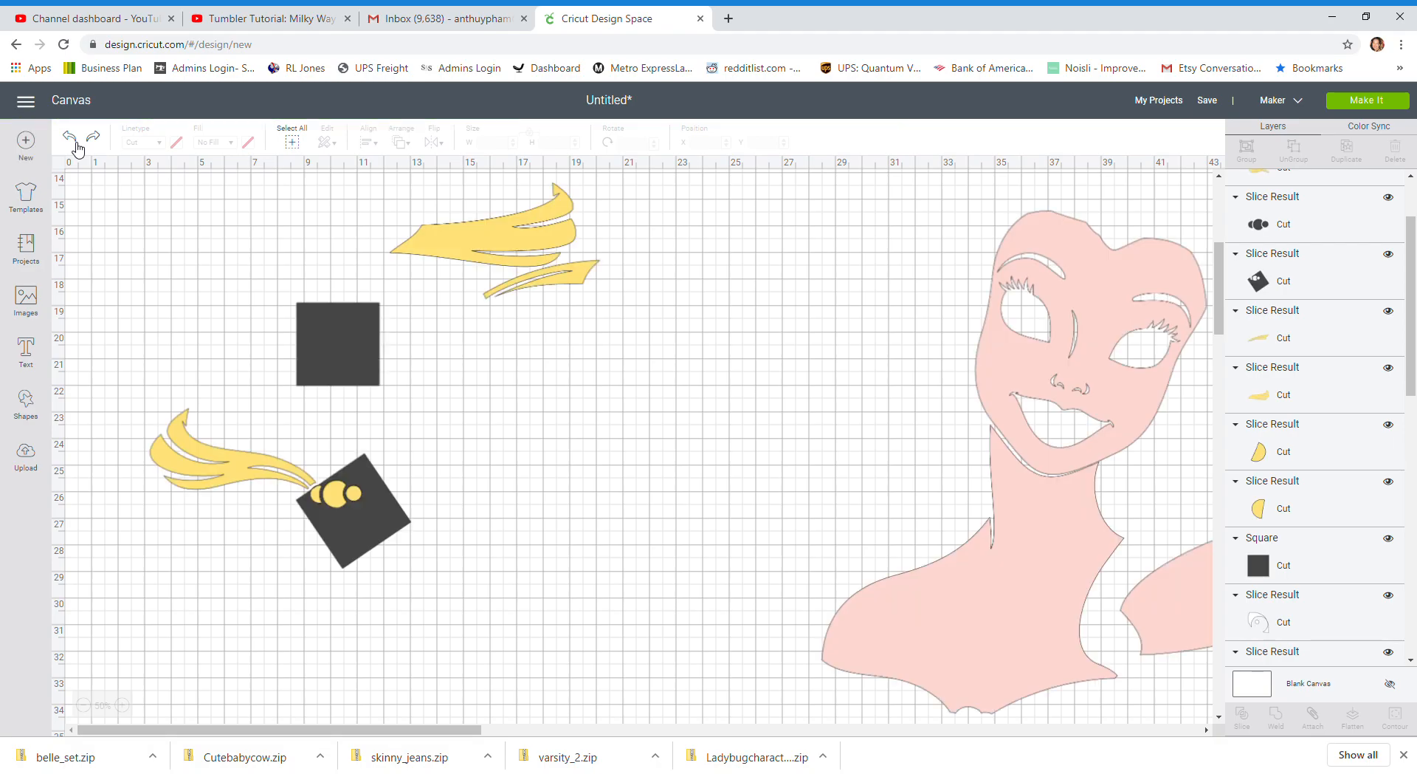
left_click(77, 146)
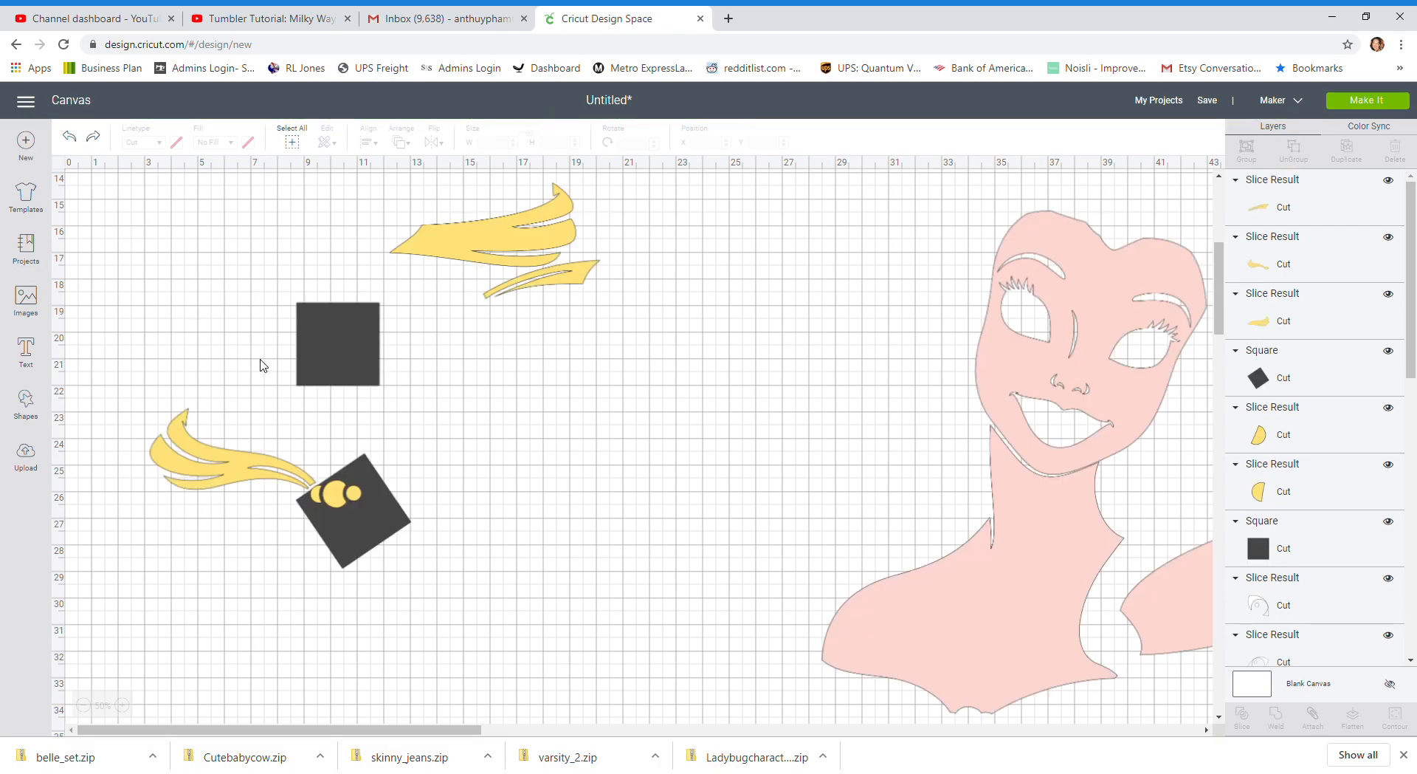
Delete the rotated square, insert a circle shape and place it over the ribbon's knot at about X 9, Y 25.25
left_click(458, 572)
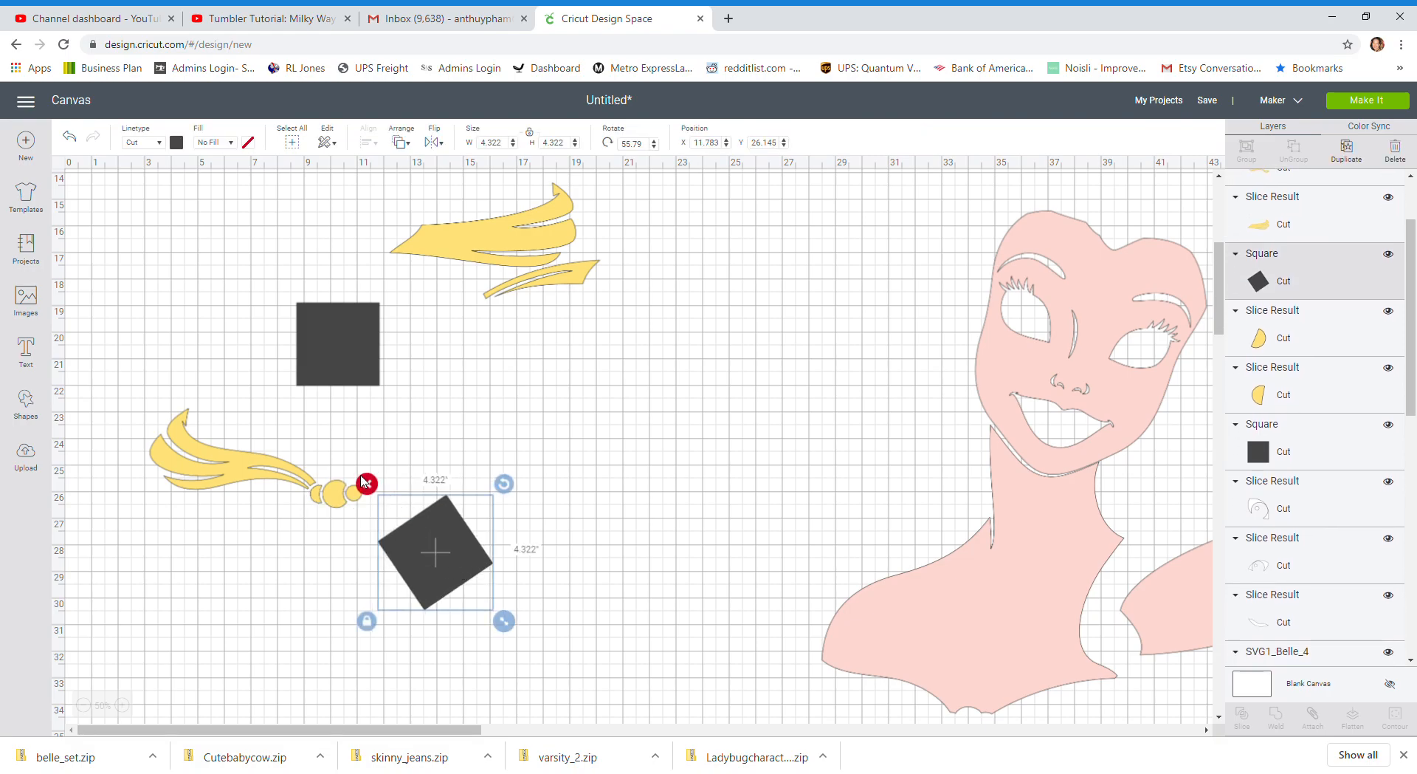
left_click(364, 483)
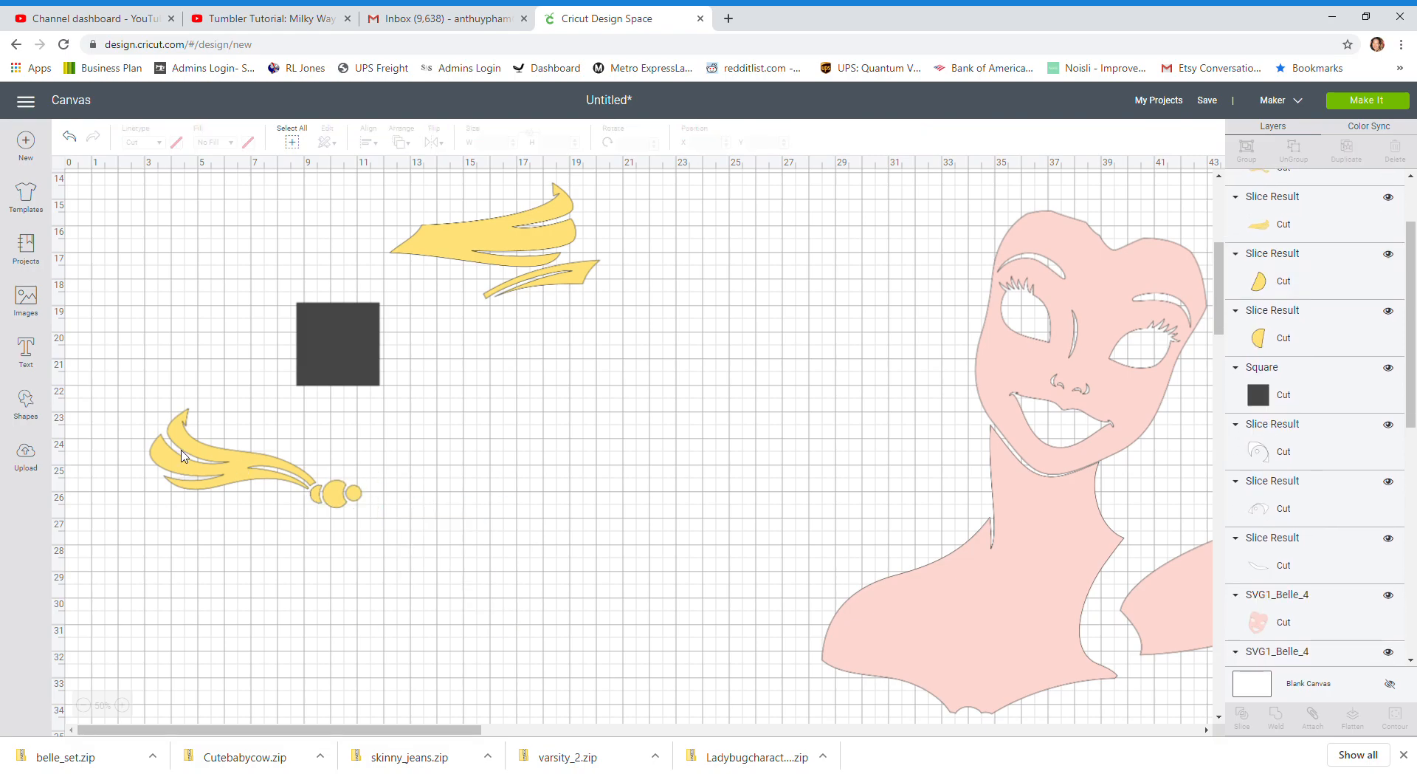
left_click(27, 404)
left_click(140, 302)
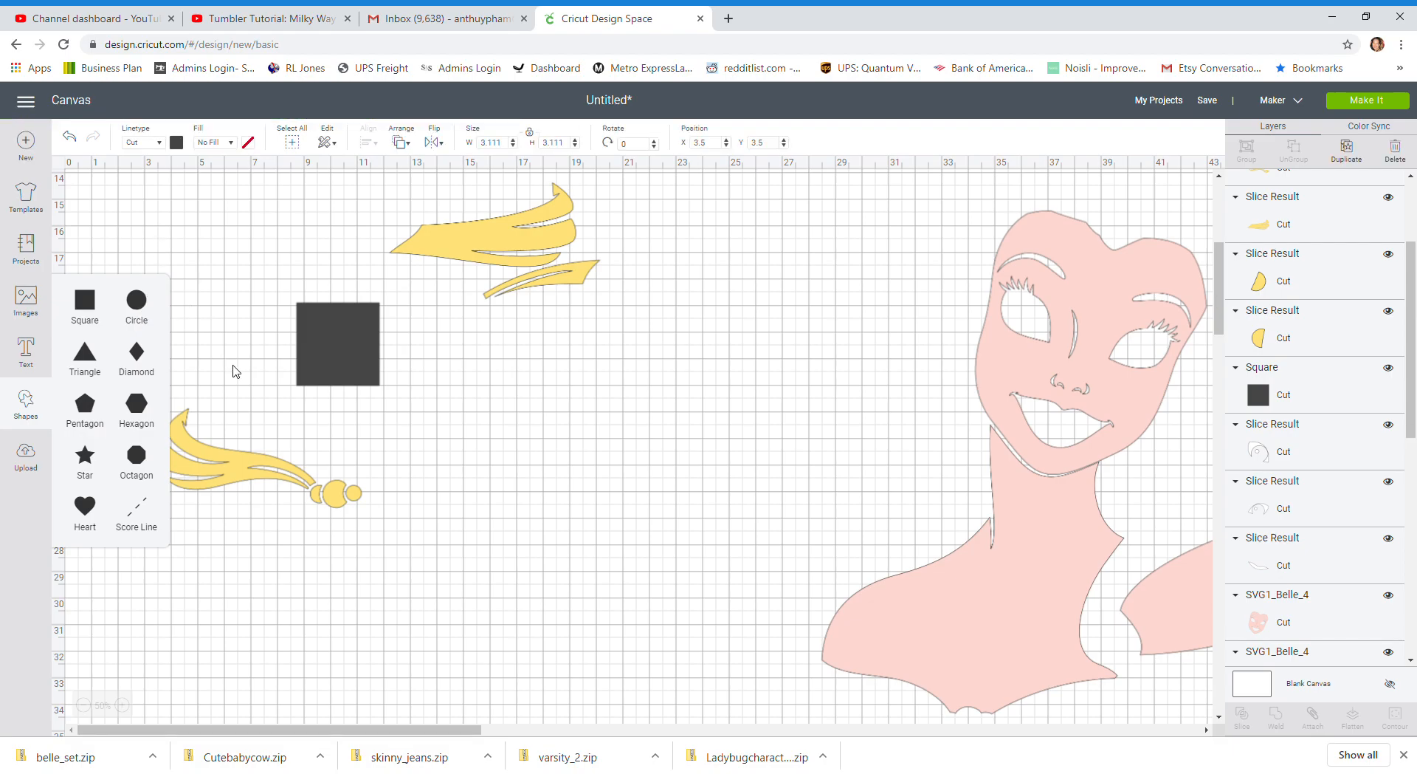
scroll(231, 369, "up", 5)
left_click_drag(209, 267, 381, 724)
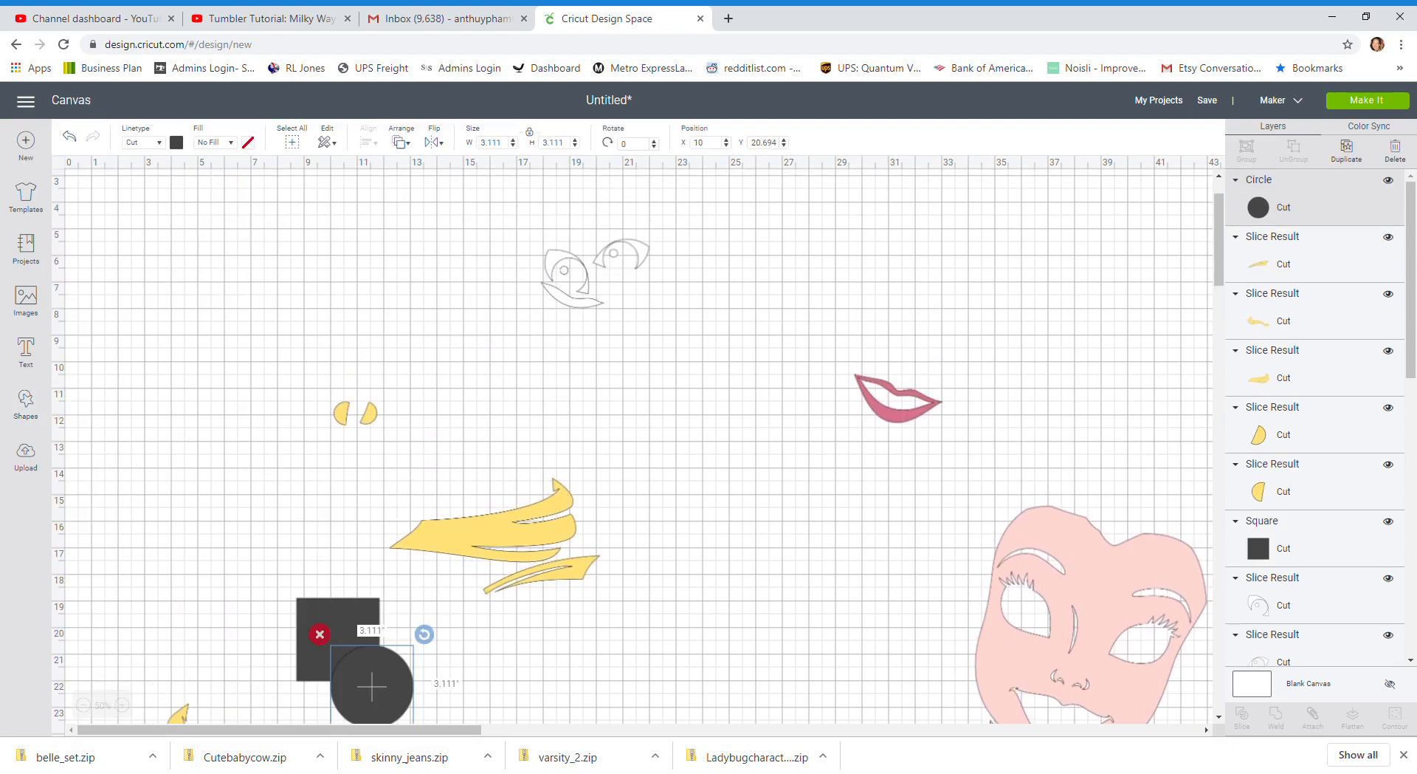
scroll(359, 630, "down", 5)
left_click_drag(361, 385, 331, 497)
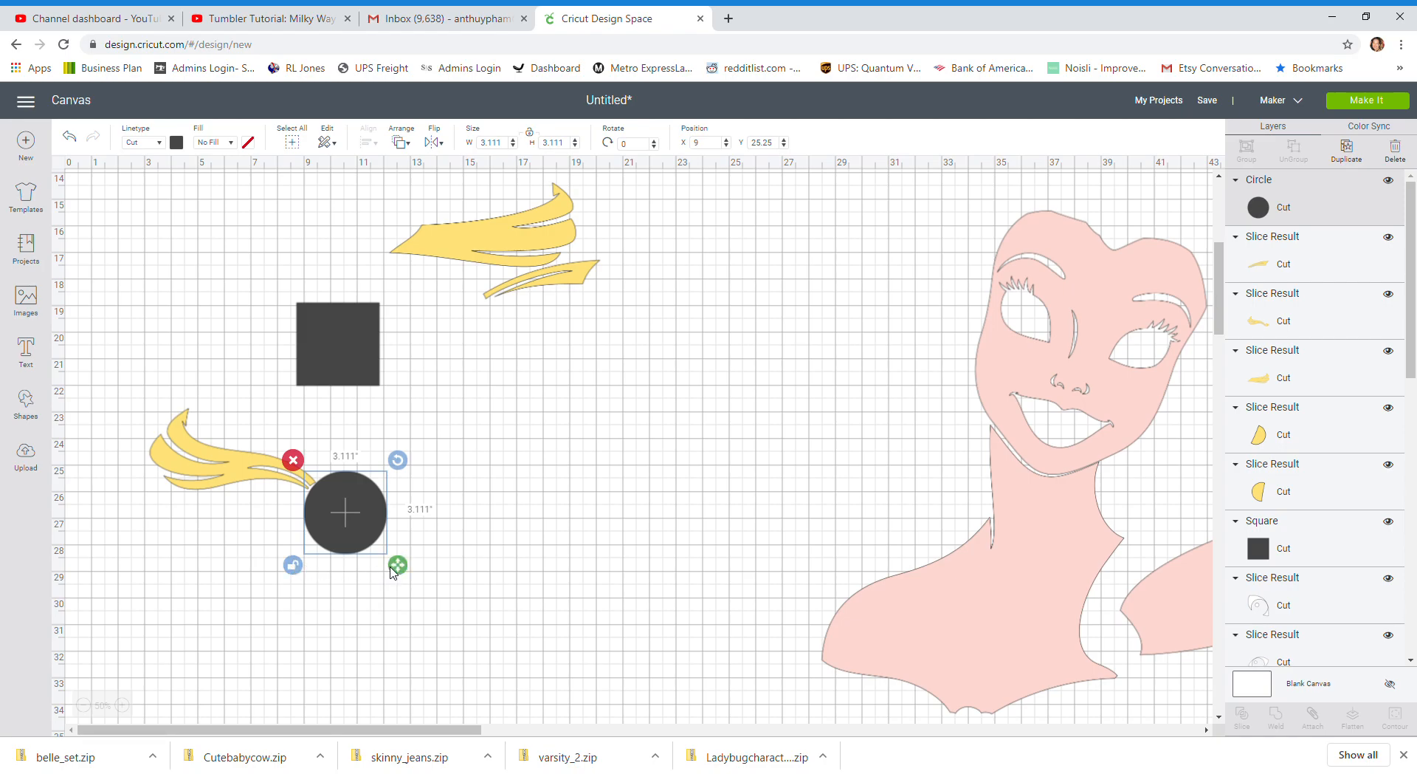
Stretch the circle into an oval about 2.9 by 3.7 in and rotate it to about 39.9° so it covers only the knot
mouse_move(405, 569)
left_mouse_down()
mouse_move(345, 571)
mouse_move(413, 580)
mouse_move(392, 581)
left_mouse_up()
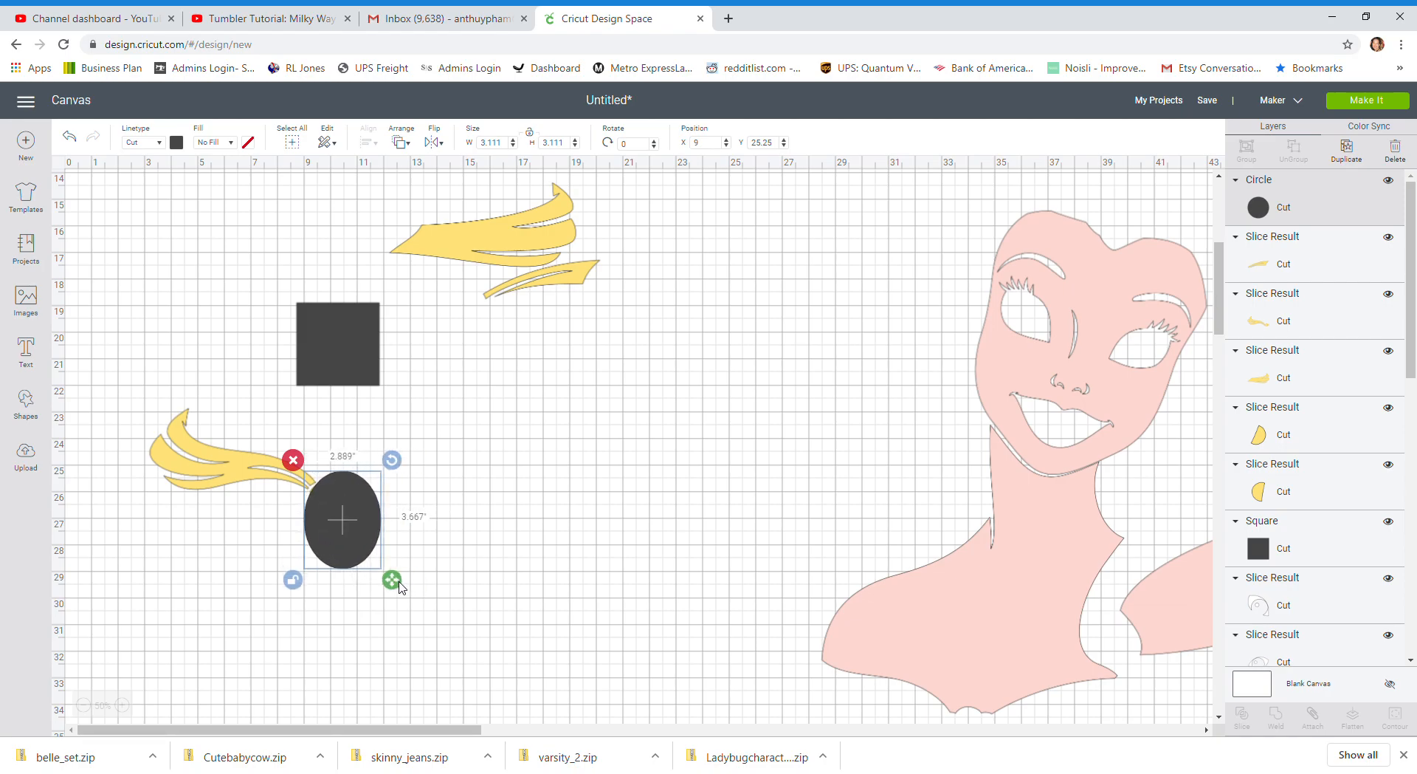
left_click_drag(392, 459, 410, 506)
left_click_drag(324, 508, 325, 499)
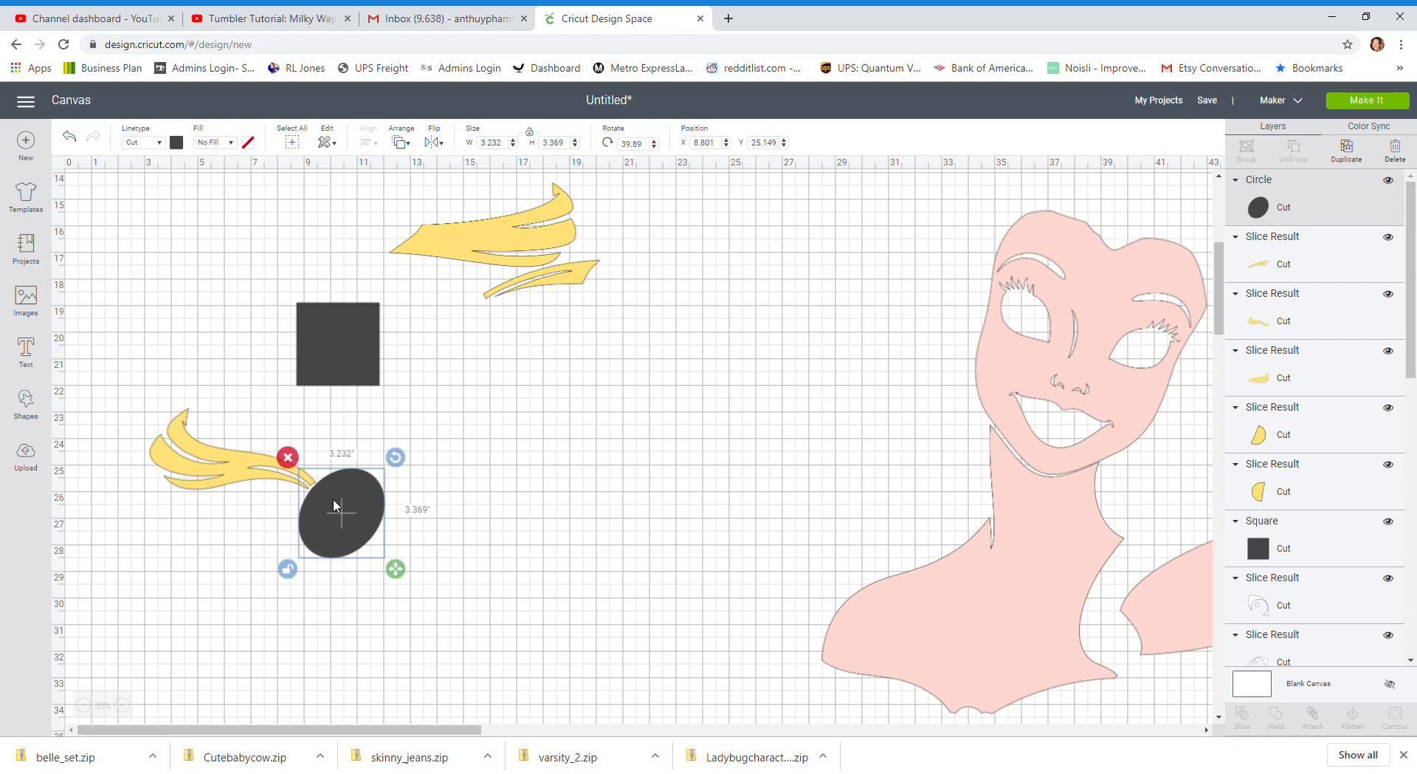
Slice the knot circles off the yellow ribbon with the oval
left_click(440, 502)
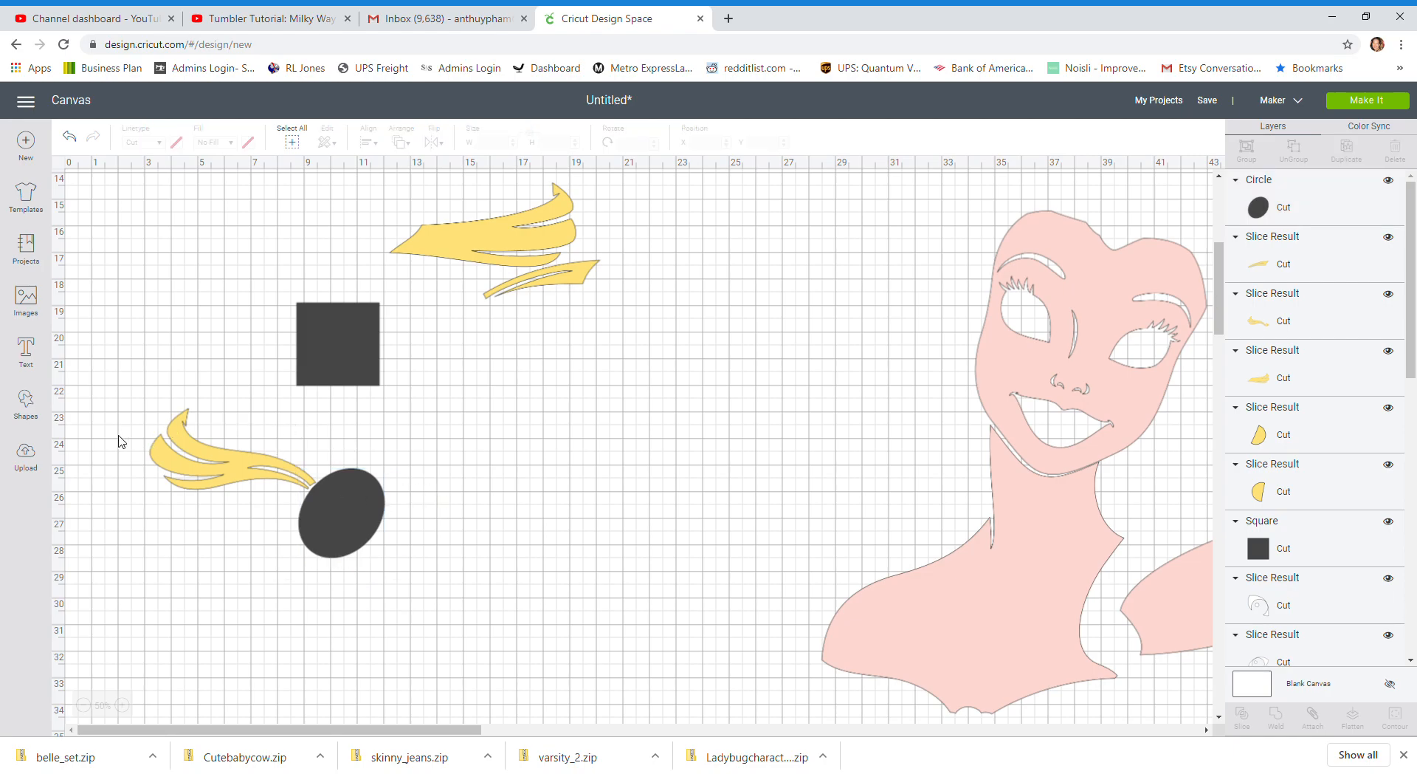
left_click_drag(119, 440, 390, 579)
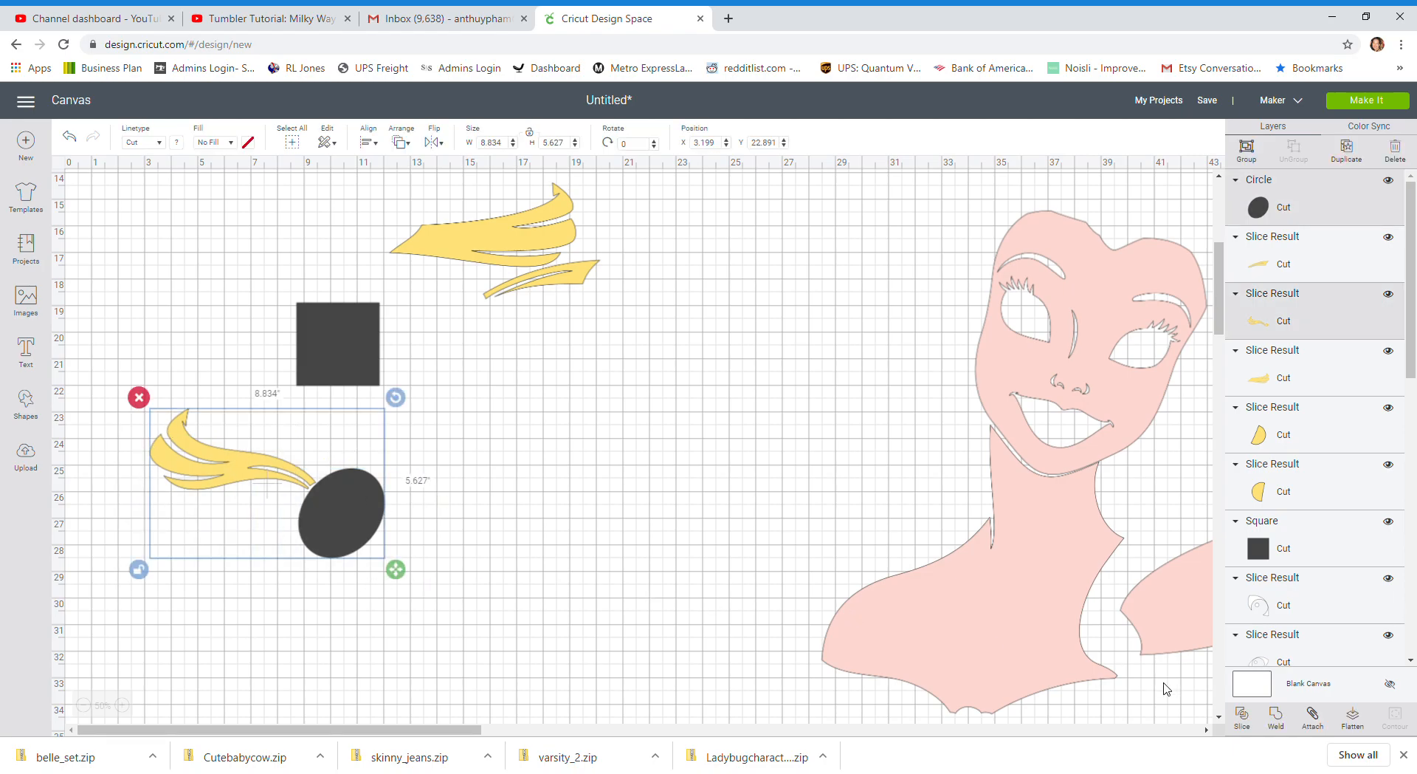
left_click(1242, 716)
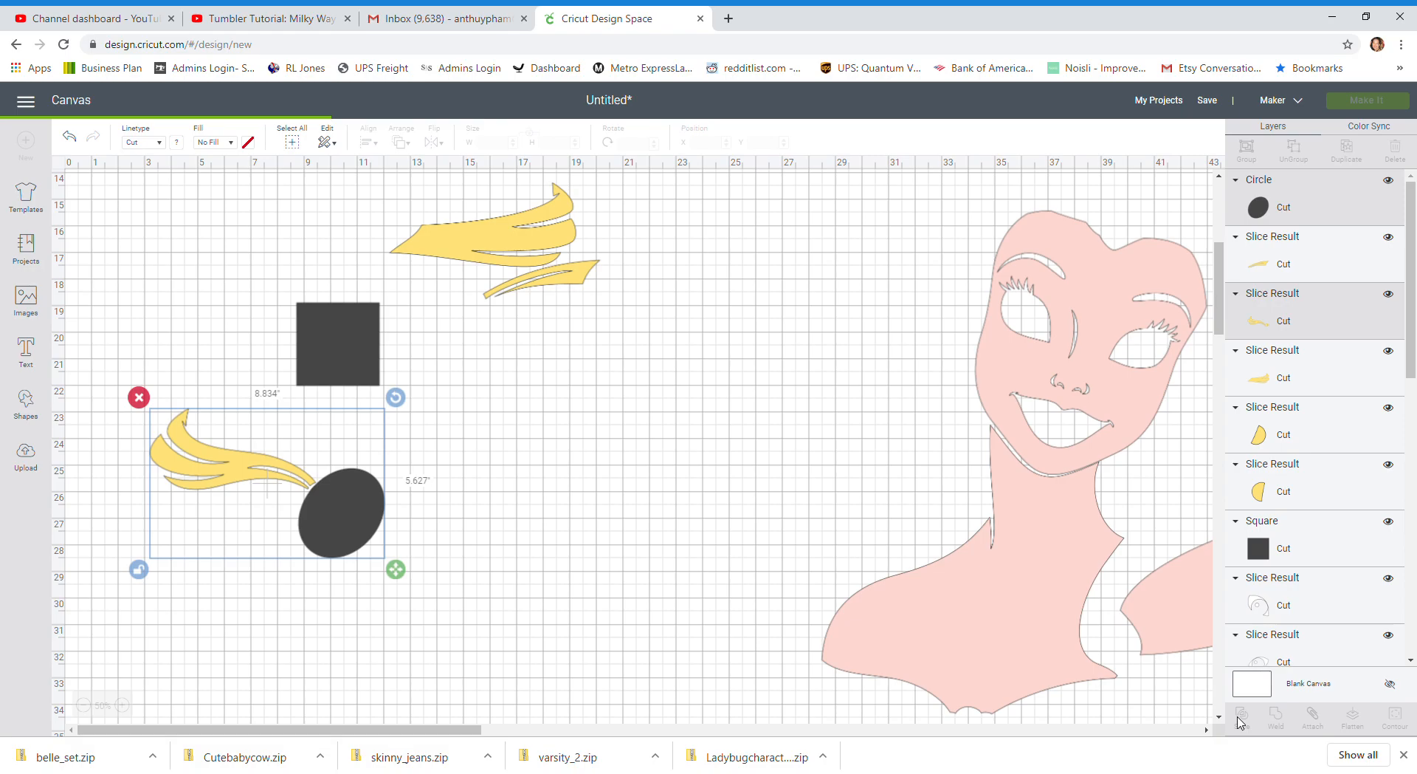
Delete the cut oval and the dark knot circles, and move the yellow knot below the other separated ribbon pieces
left_click_drag(354, 509, 482, 526)
left_click(399, 476)
left_click_drag(336, 493, 573, 310)
left_click(331, 496)
left_click(476, 236)
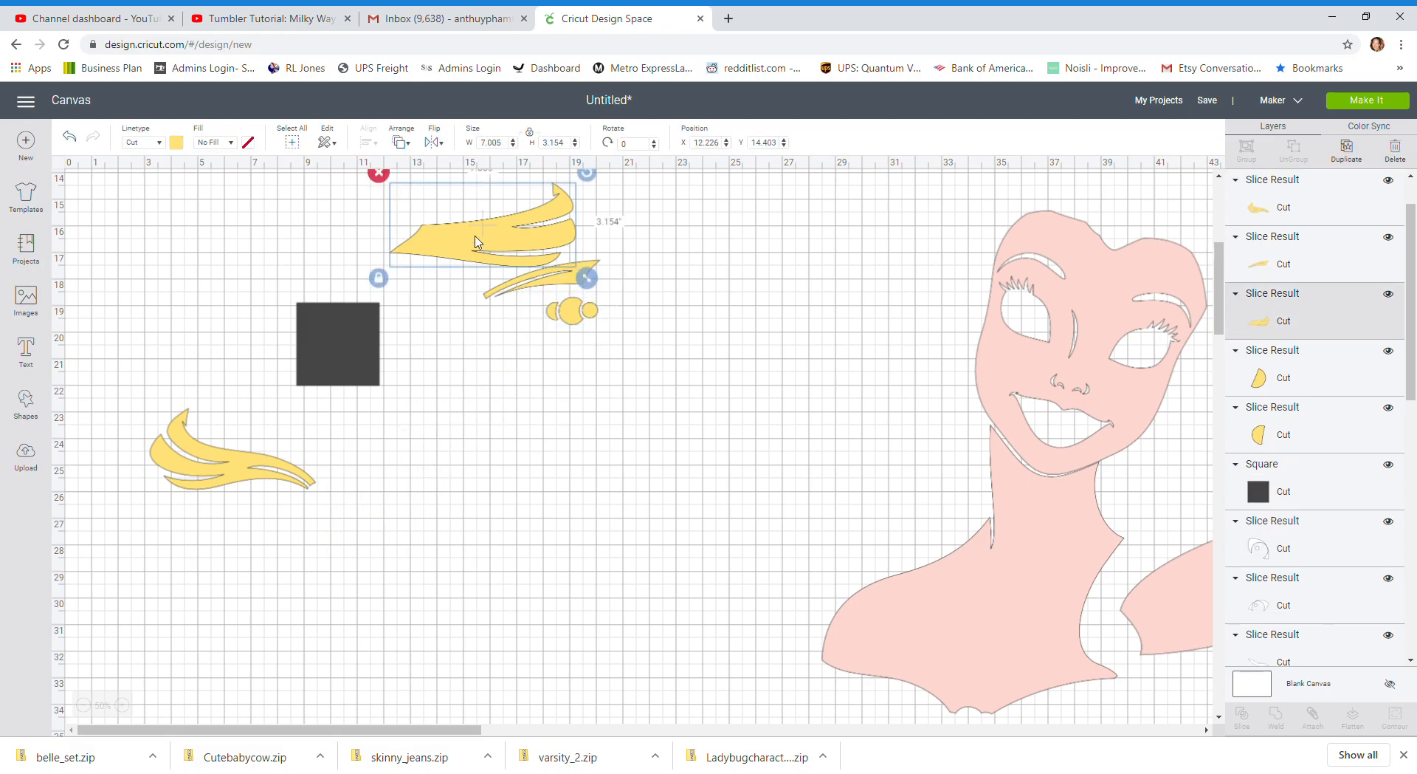
Gather the separated yellow ribbon pieces into one cluster, with the long tail near X 13, Y 17 and the wavy tail near X 14.9, Y 19.2
left_click_drag(476, 236, 502, 316)
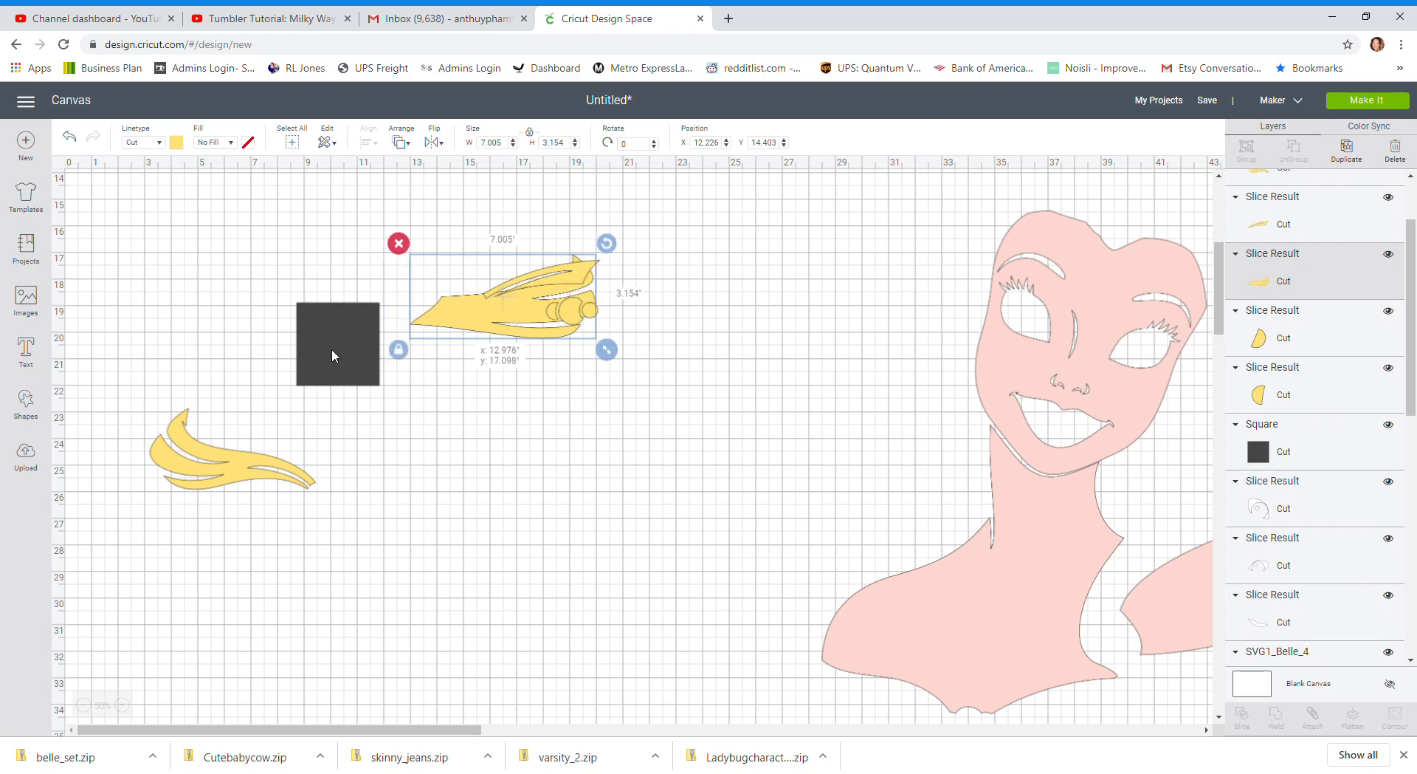
left_click(226, 474)
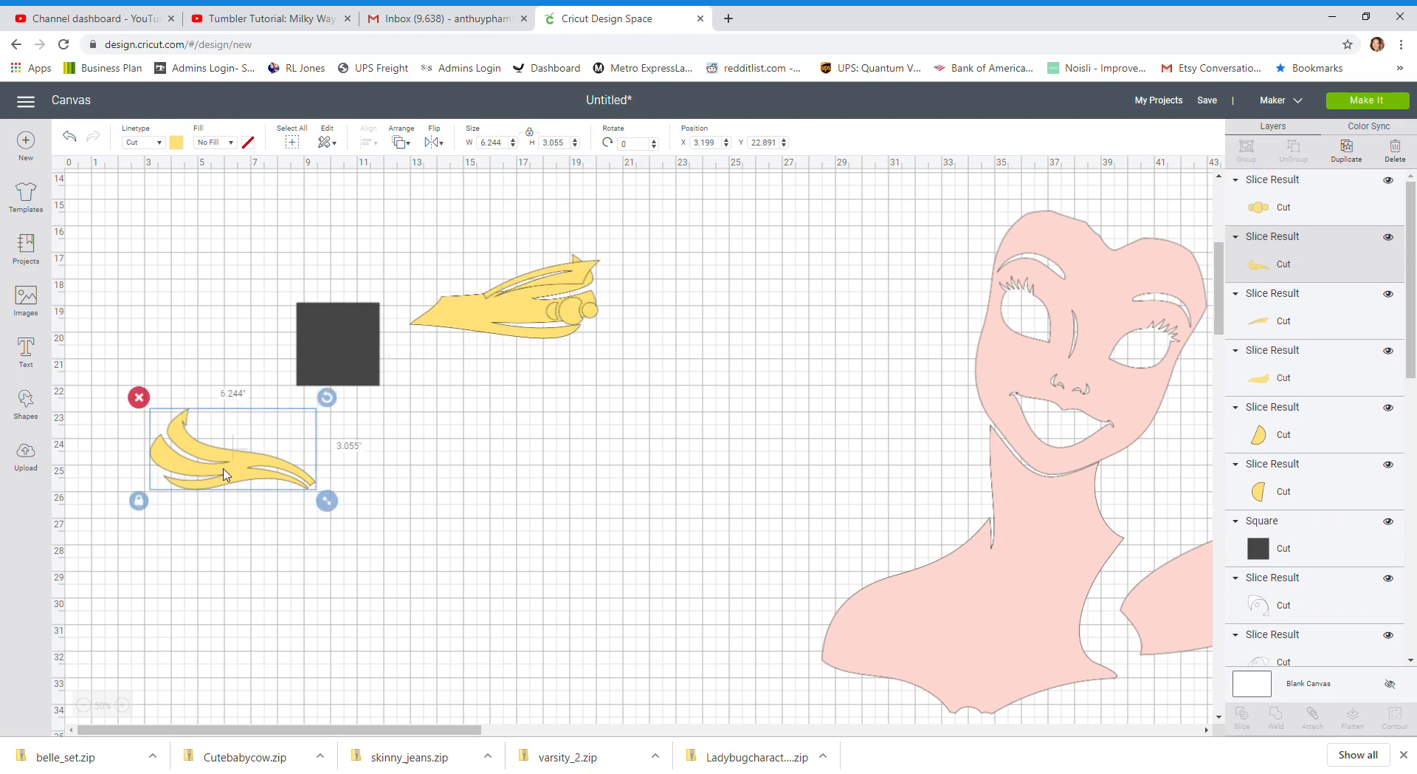
left_click_drag(225, 475, 535, 376)
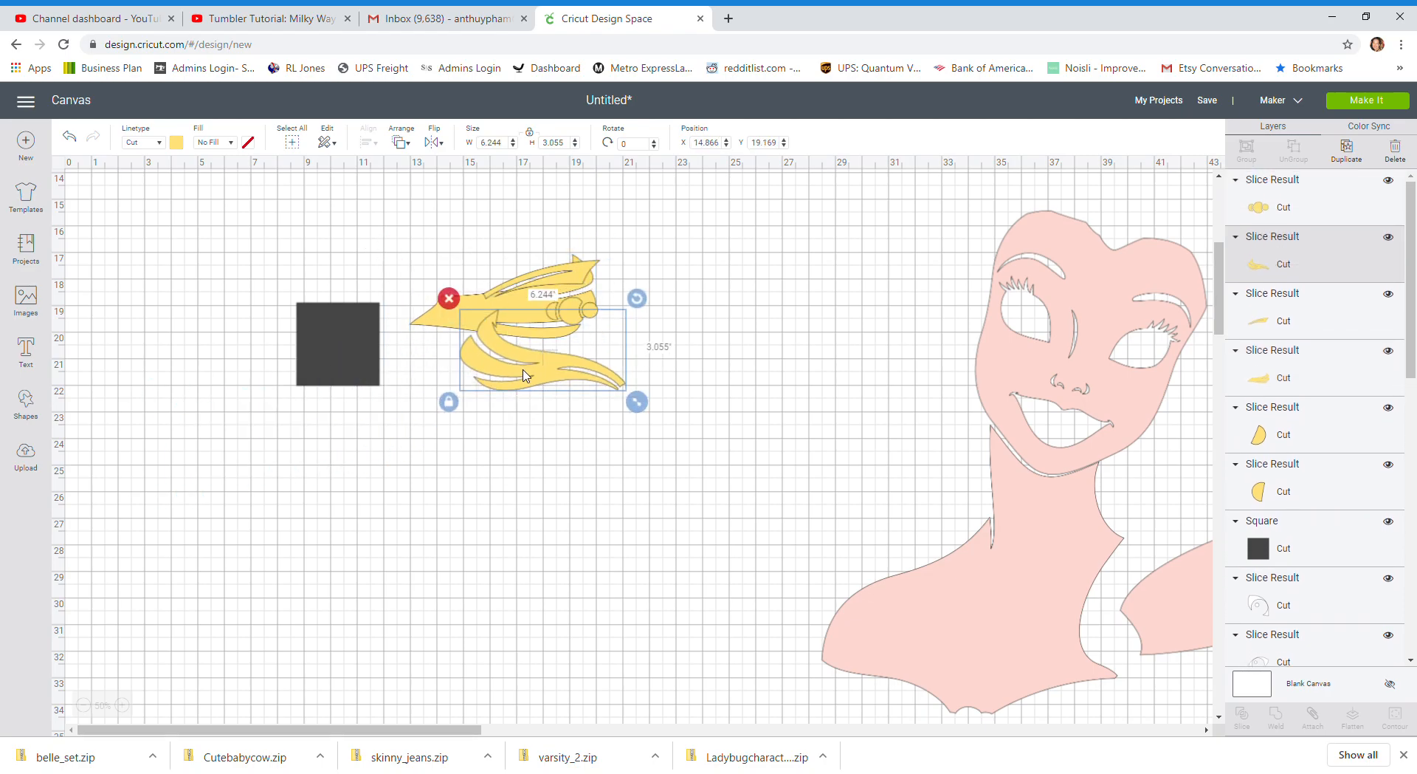
Move the dark square into the empty space beside the brown hair and, with proportions unlocked, flatten it into a thin bar about 0.2 in high
left_click_drag(304, 360, 750, 384)
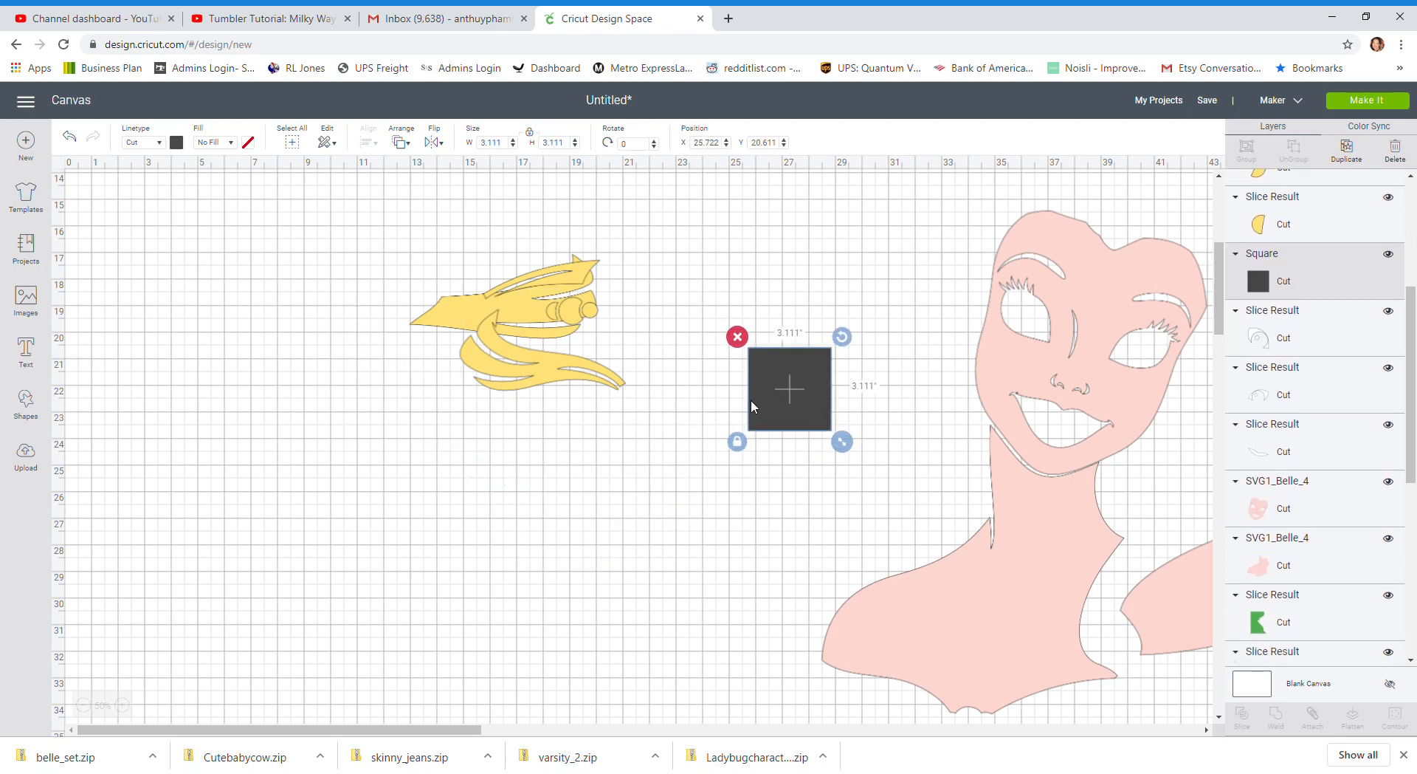
left_click_drag(492, 736, 725, 736)
left_click_drag(138, 360, 743, 362)
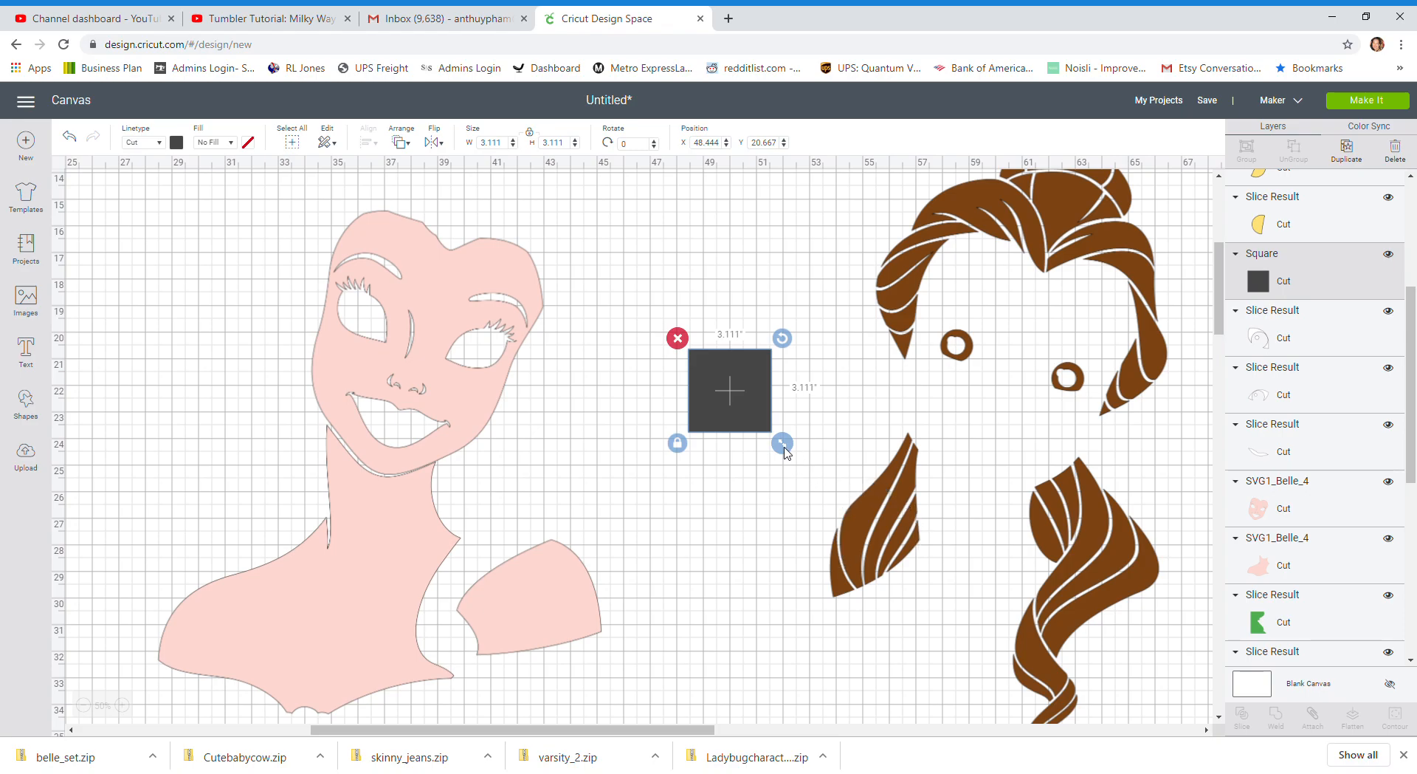
left_click(677, 443)
left_click_drag(771, 448, 772, 370)
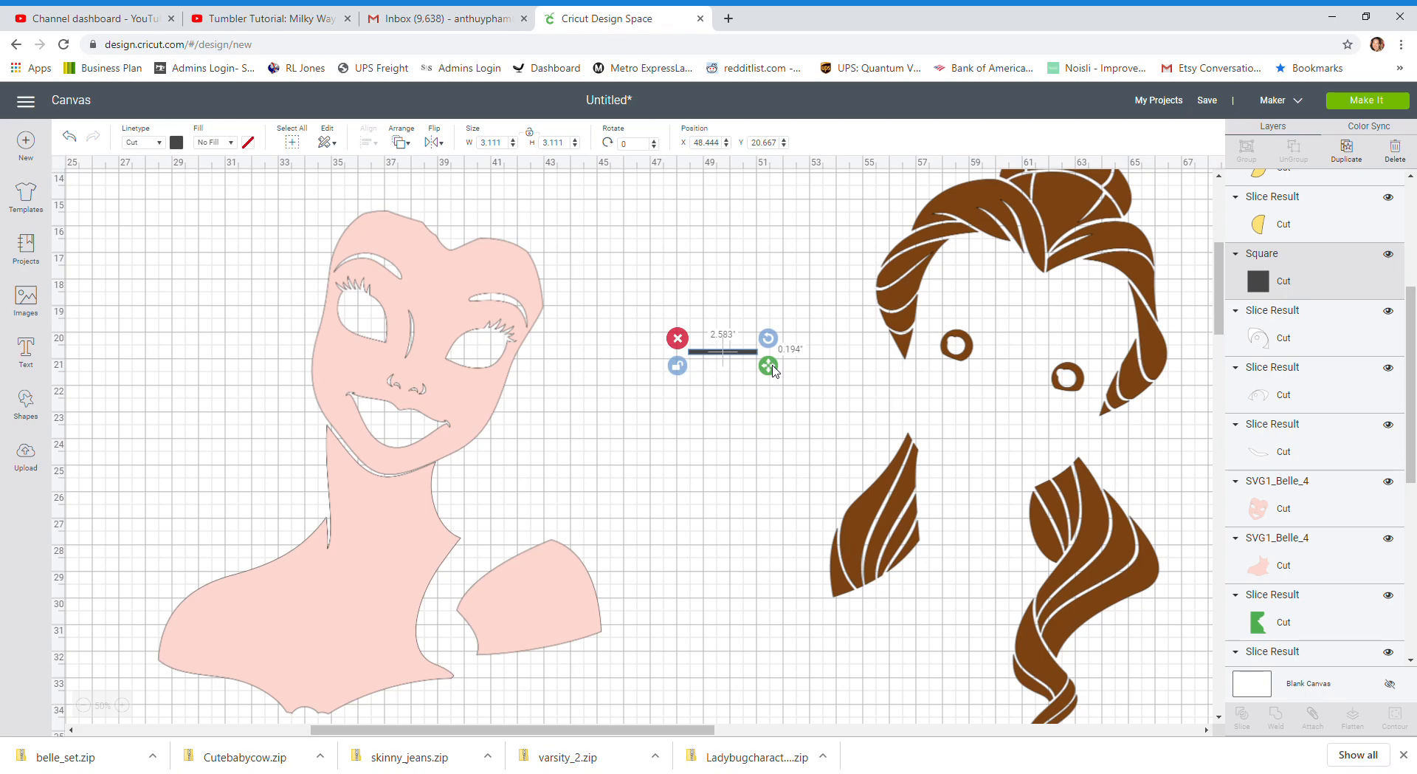
Lay the thin bar across the strand tips of the lower-left hair lock, rotated to about 332.4° at about X 54.4, Y 28.8
left_click_drag(772, 370, 888, 571)
left_click(859, 652)
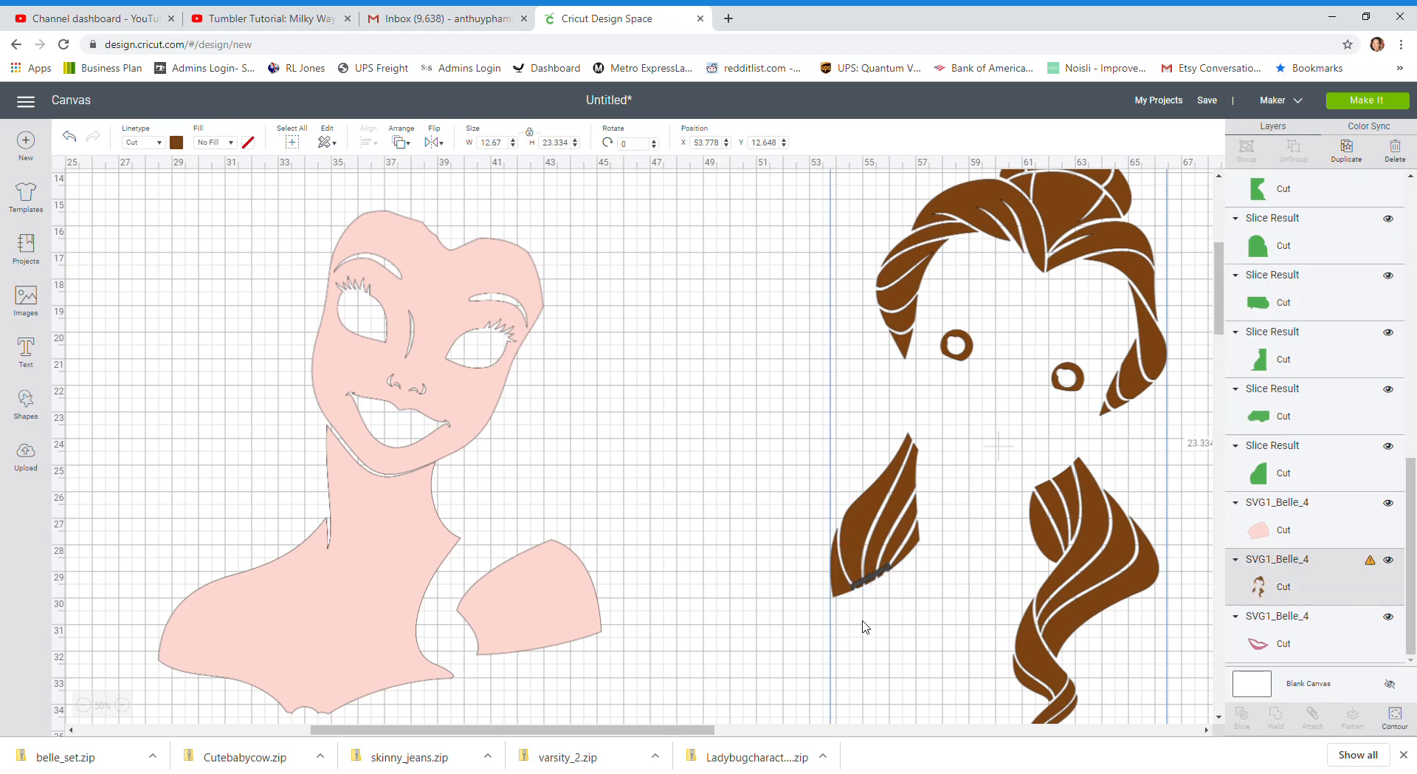
left_click(885, 575)
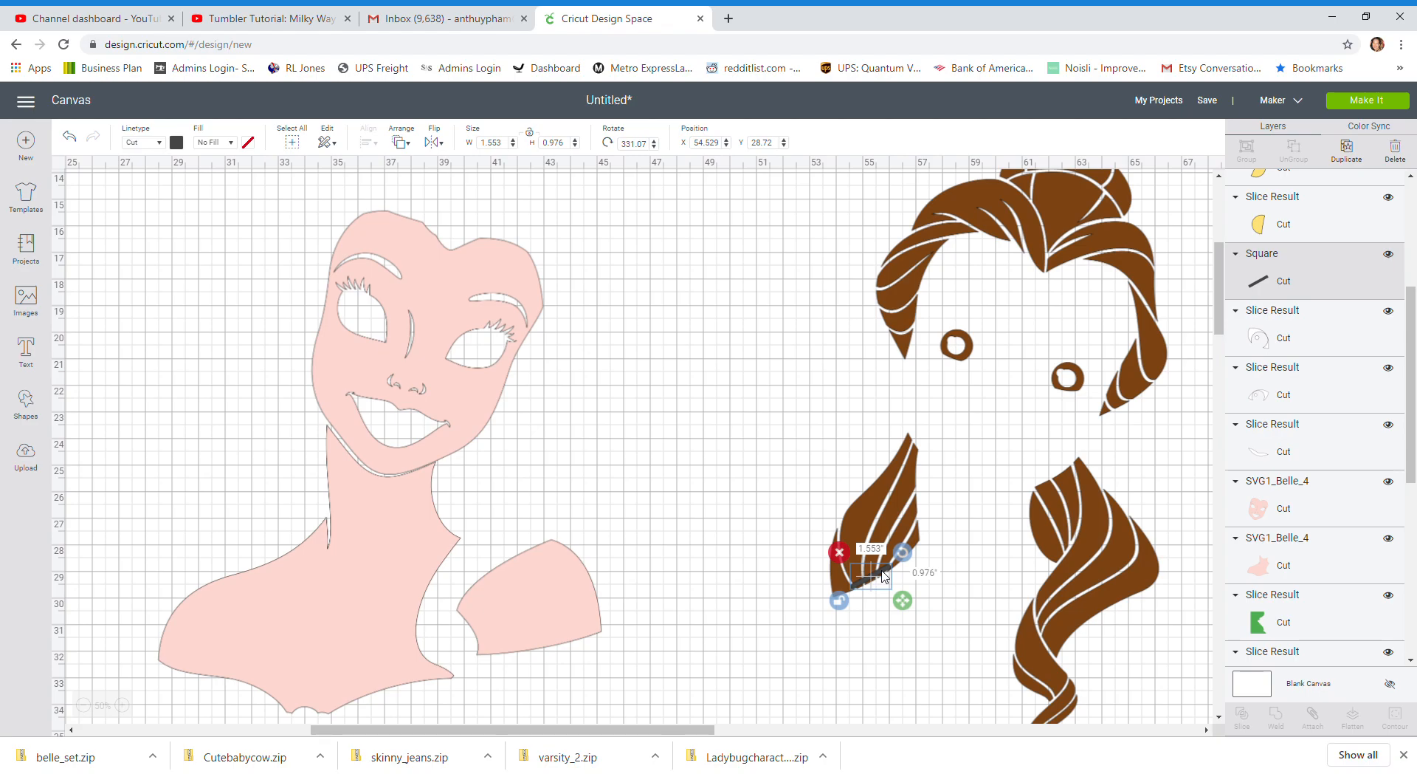
mouse_move(885, 575)
left_mouse_down()
mouse_move(865, 582)
mouse_move(884, 577)
left_mouse_up()
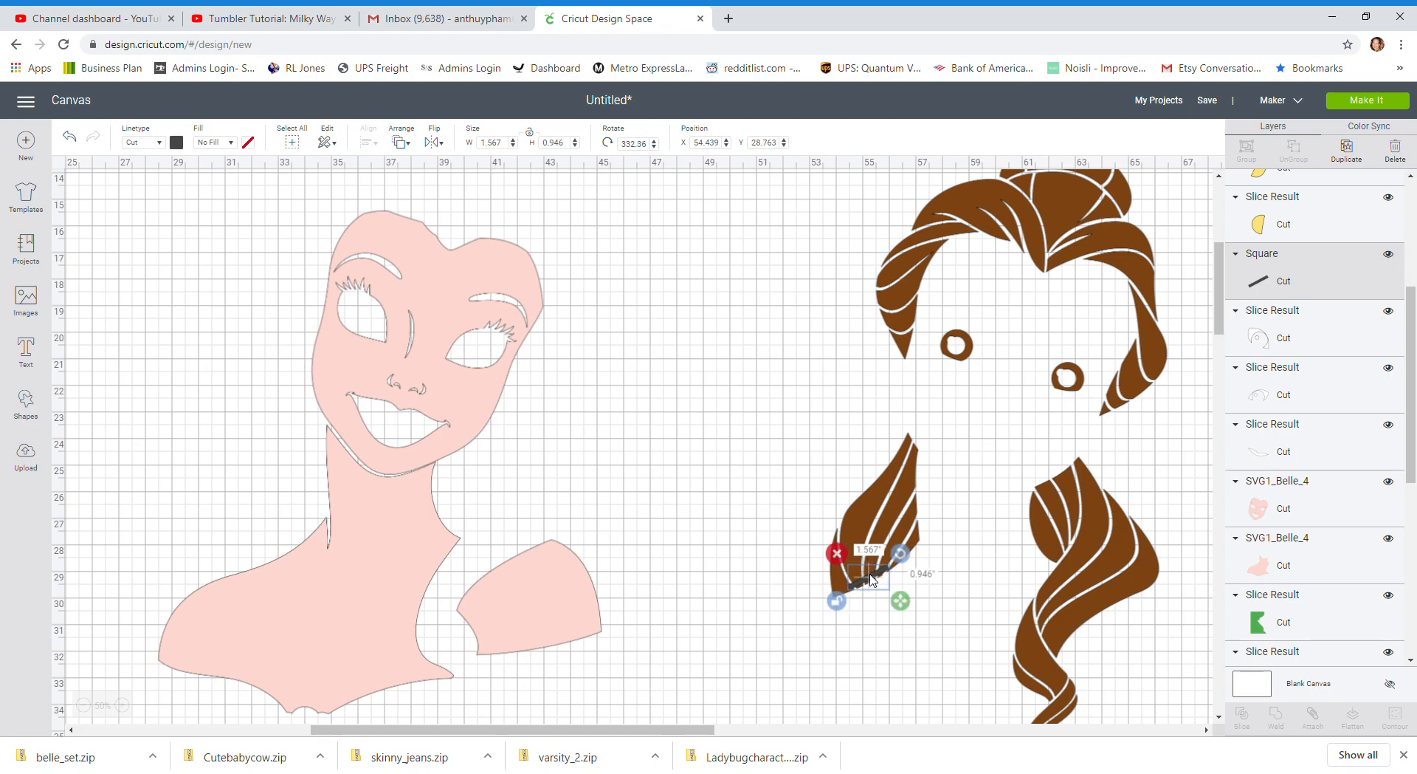
Weld the thin bar to the brown hair layer to join the strand tips
left_click(873, 629)
left_click(776, 602)
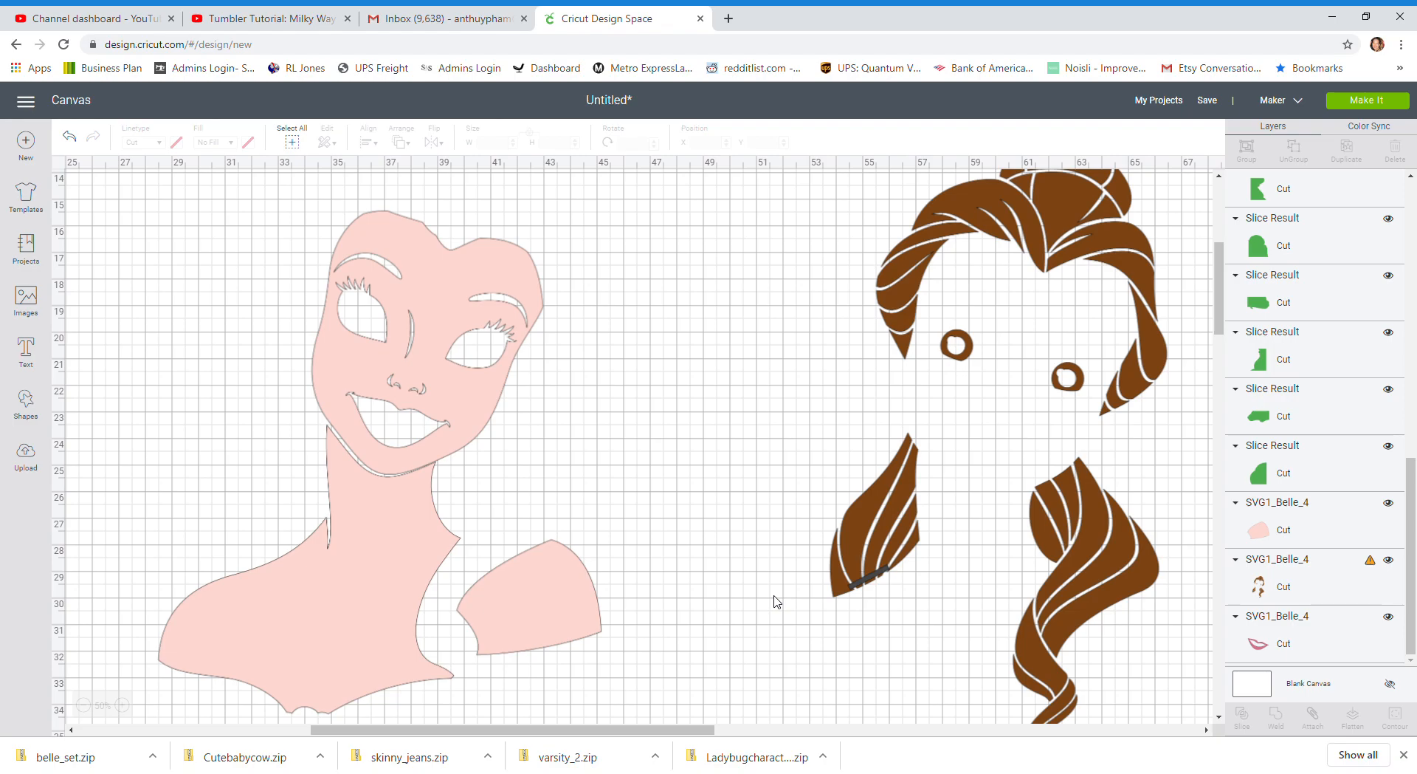
left_click_drag(775, 558, 917, 602)
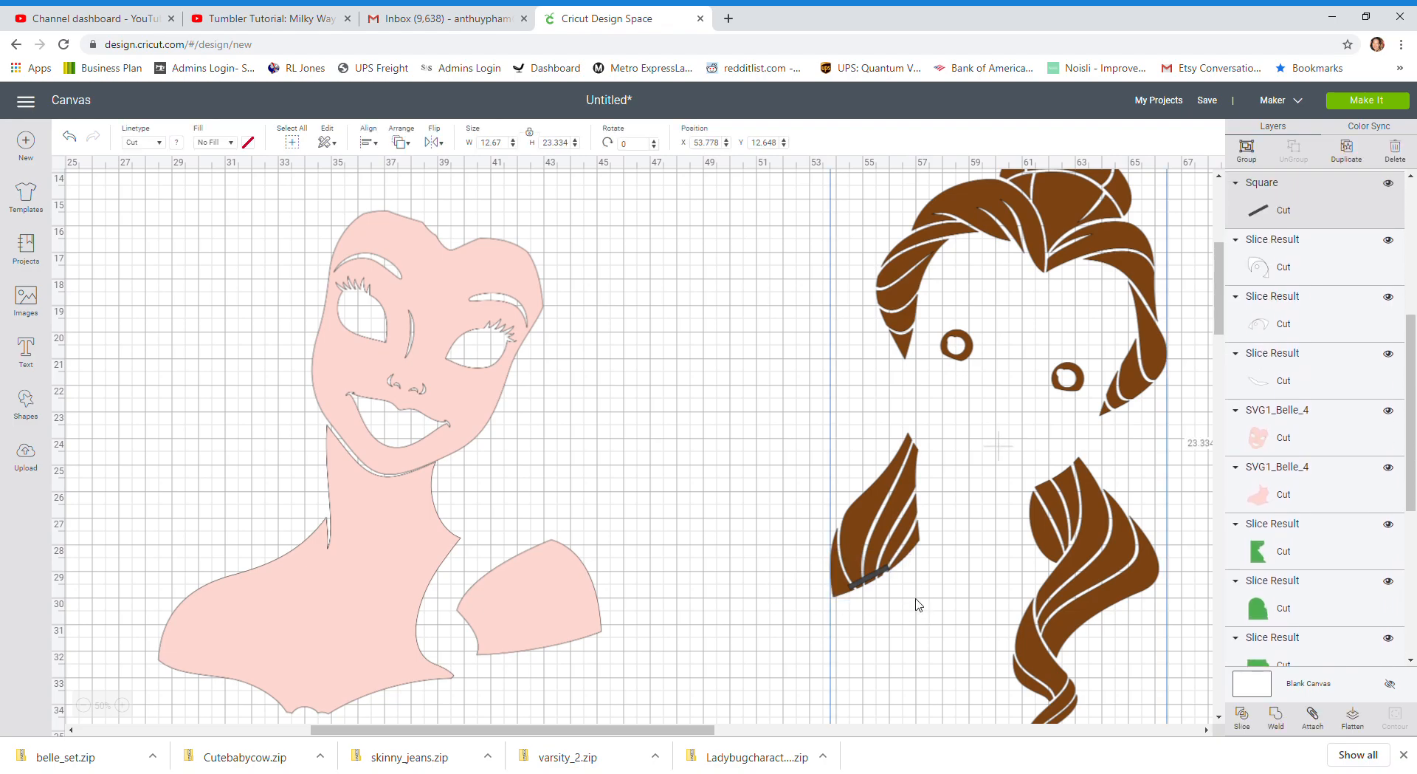
left_click(1278, 714)
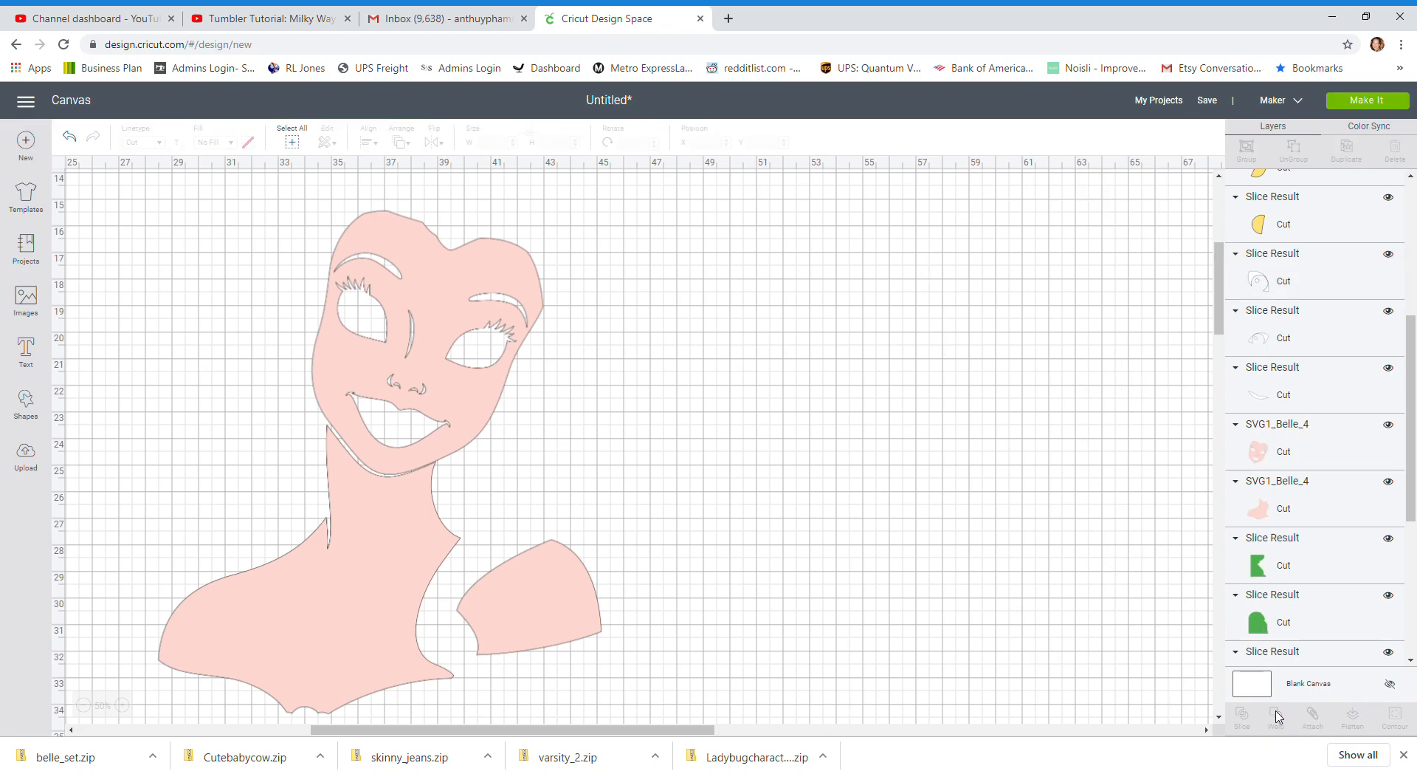
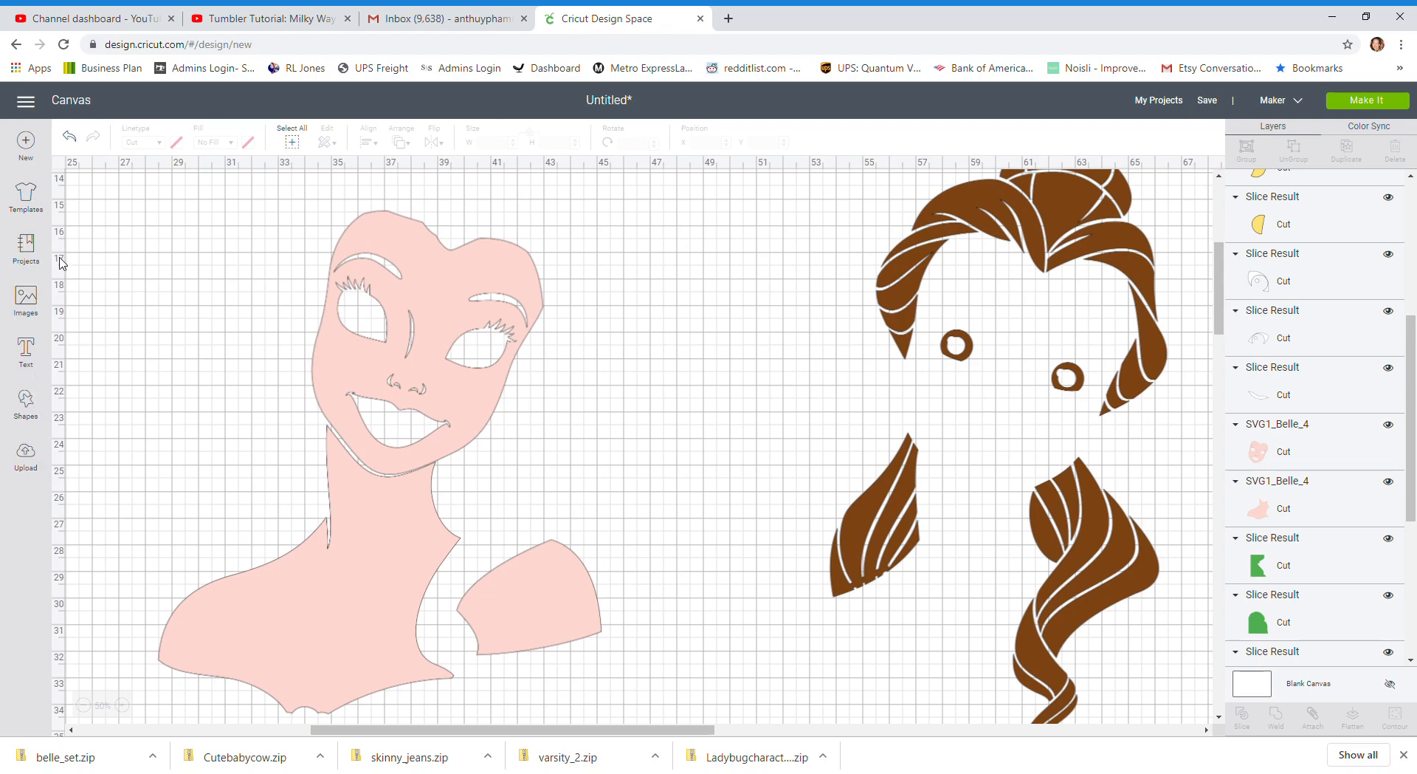
Add a square beside the lower-left hair lock and place two copies of it in the empty space above, near X 48, Y 7
left_click(26, 400)
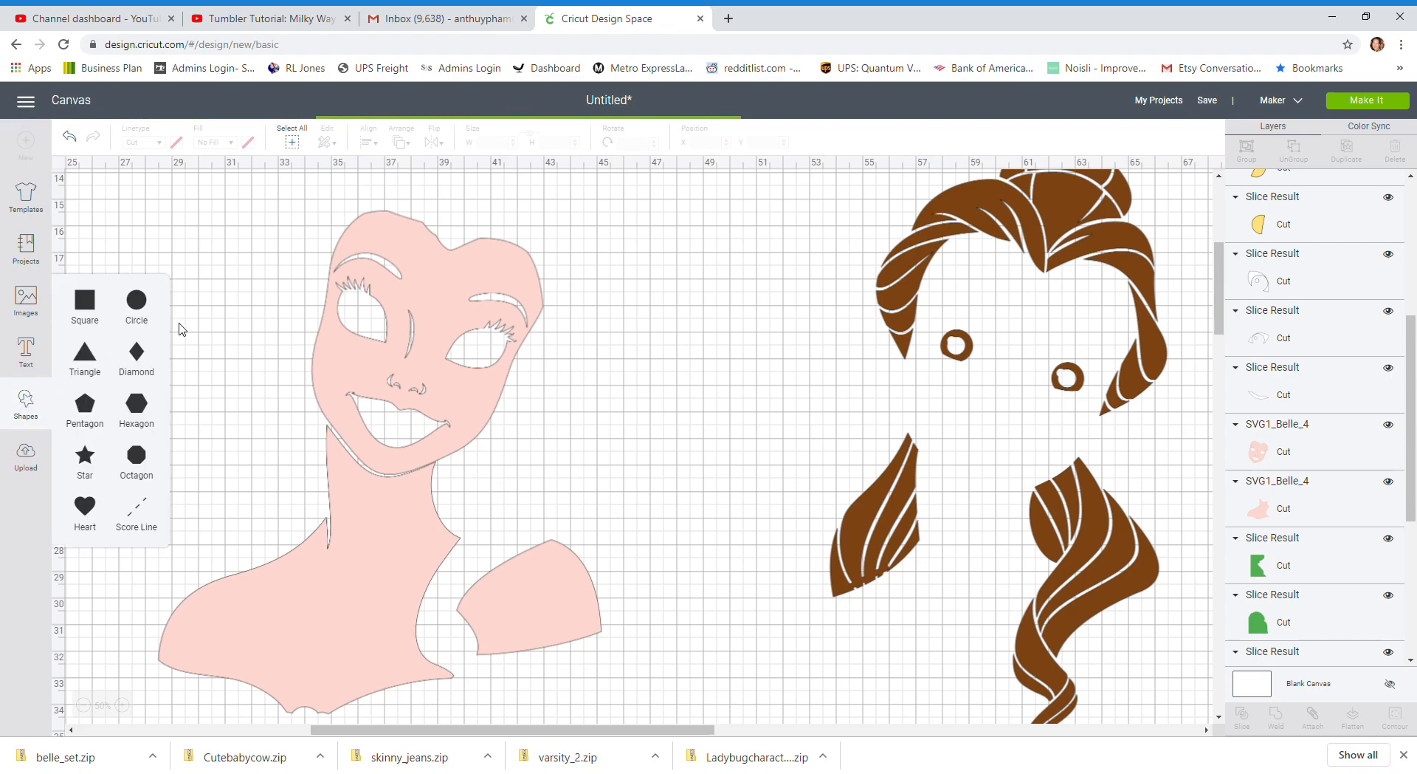
left_click(85, 705)
left_click_drag(143, 237, 749, 503)
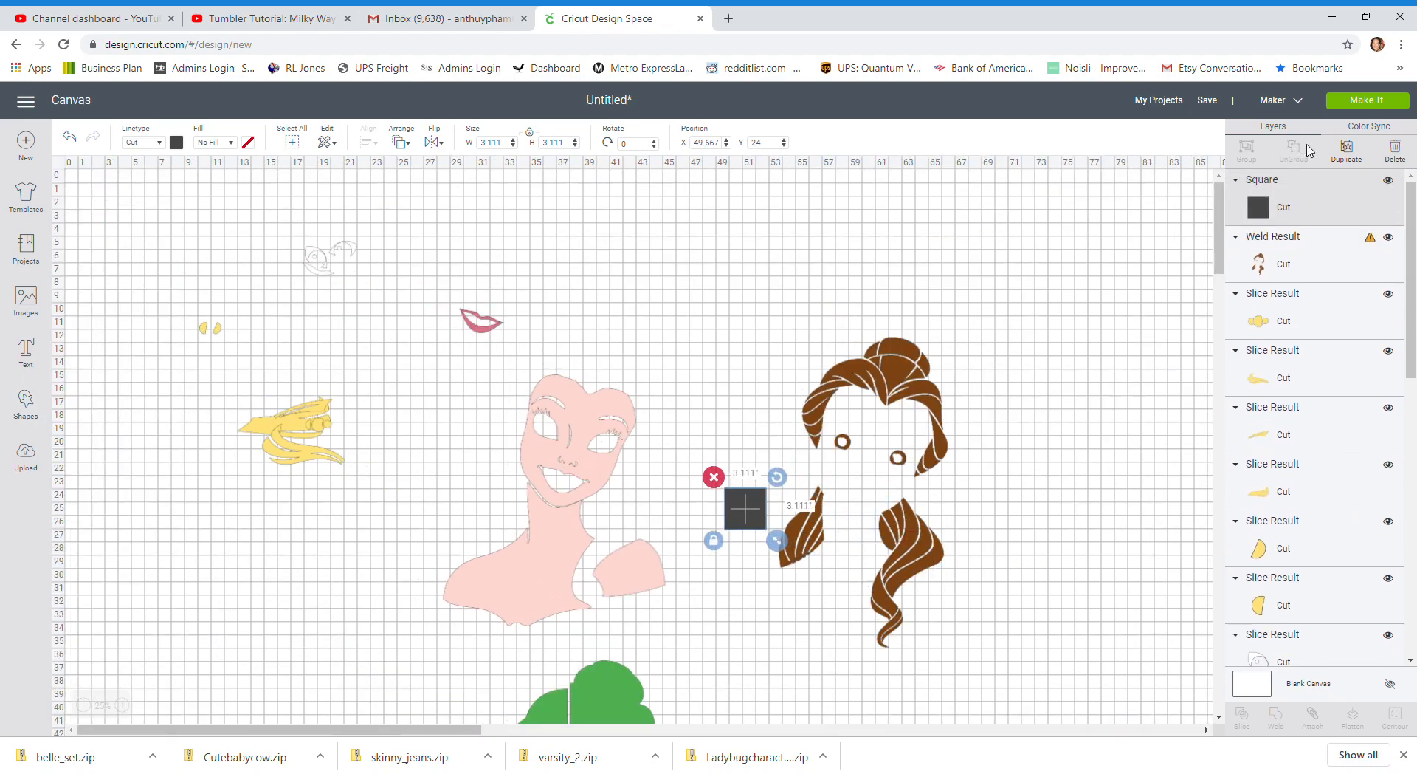
left_click(1347, 152)
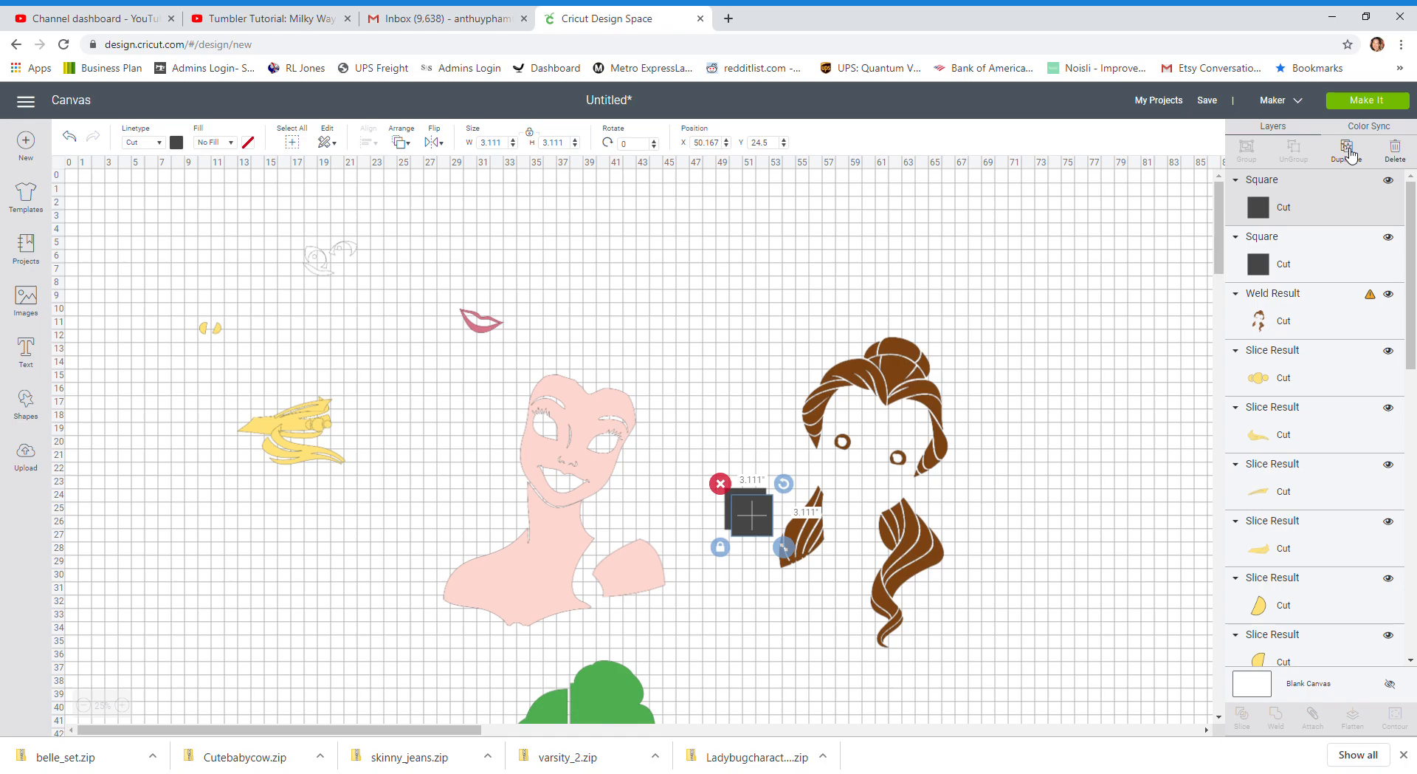
left_click(1349, 155)
left_click_drag(751, 516, 730, 295)
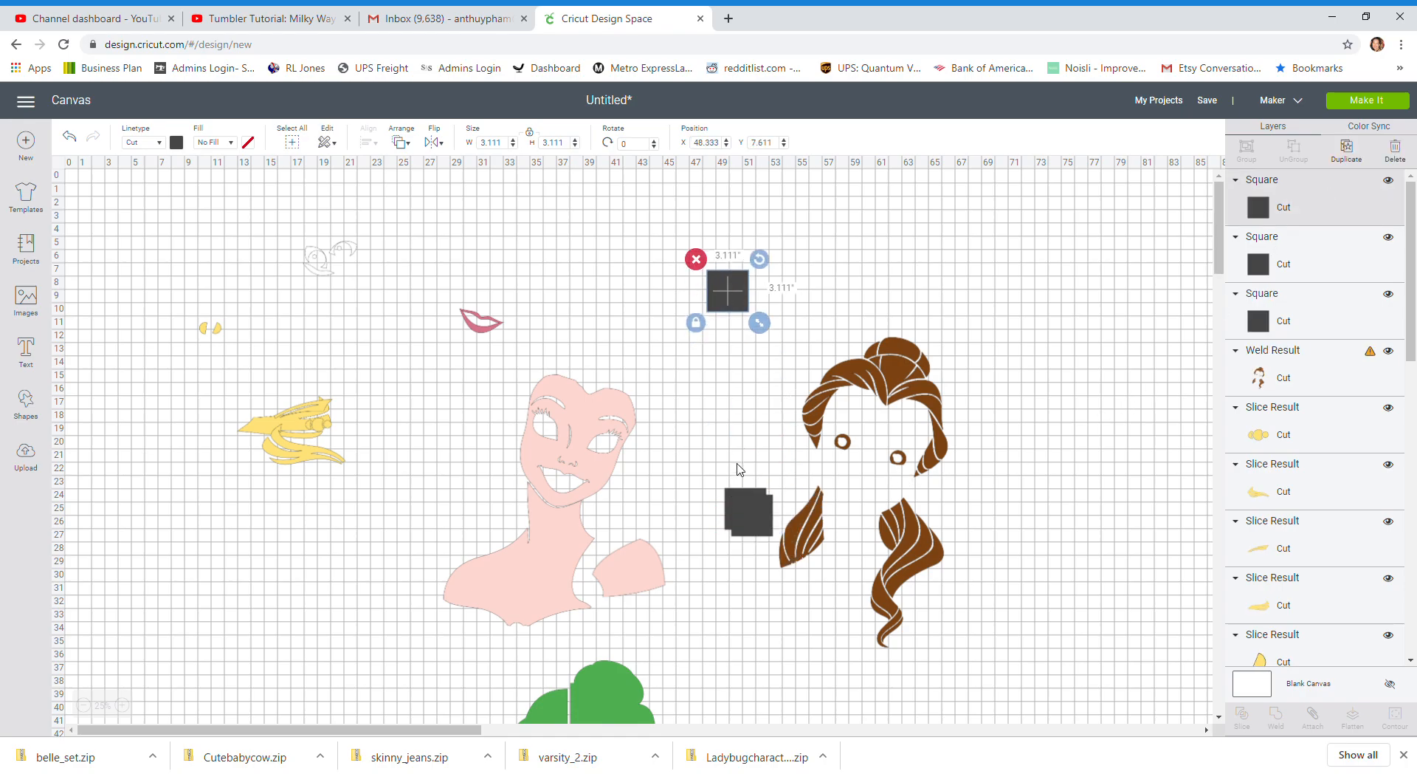
left_click_drag(750, 511, 711, 263)
Enlarge the lower square to about 9.06 in so it covers the lower-left hair lock, and slice it with the brown hair
left_click(747, 509)
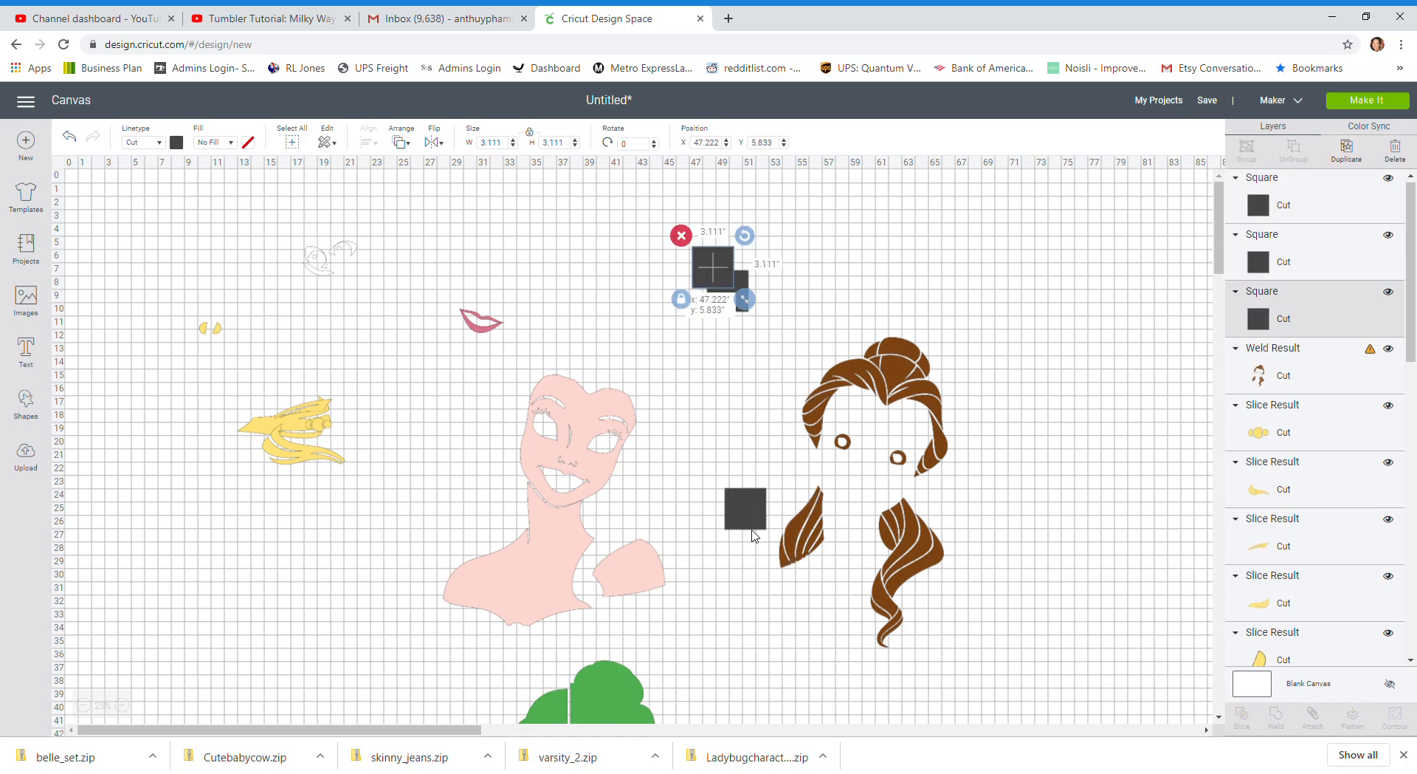
left_click_drag(777, 540, 858, 667)
left_click_drag(803, 583, 799, 557)
left_click(980, 381)
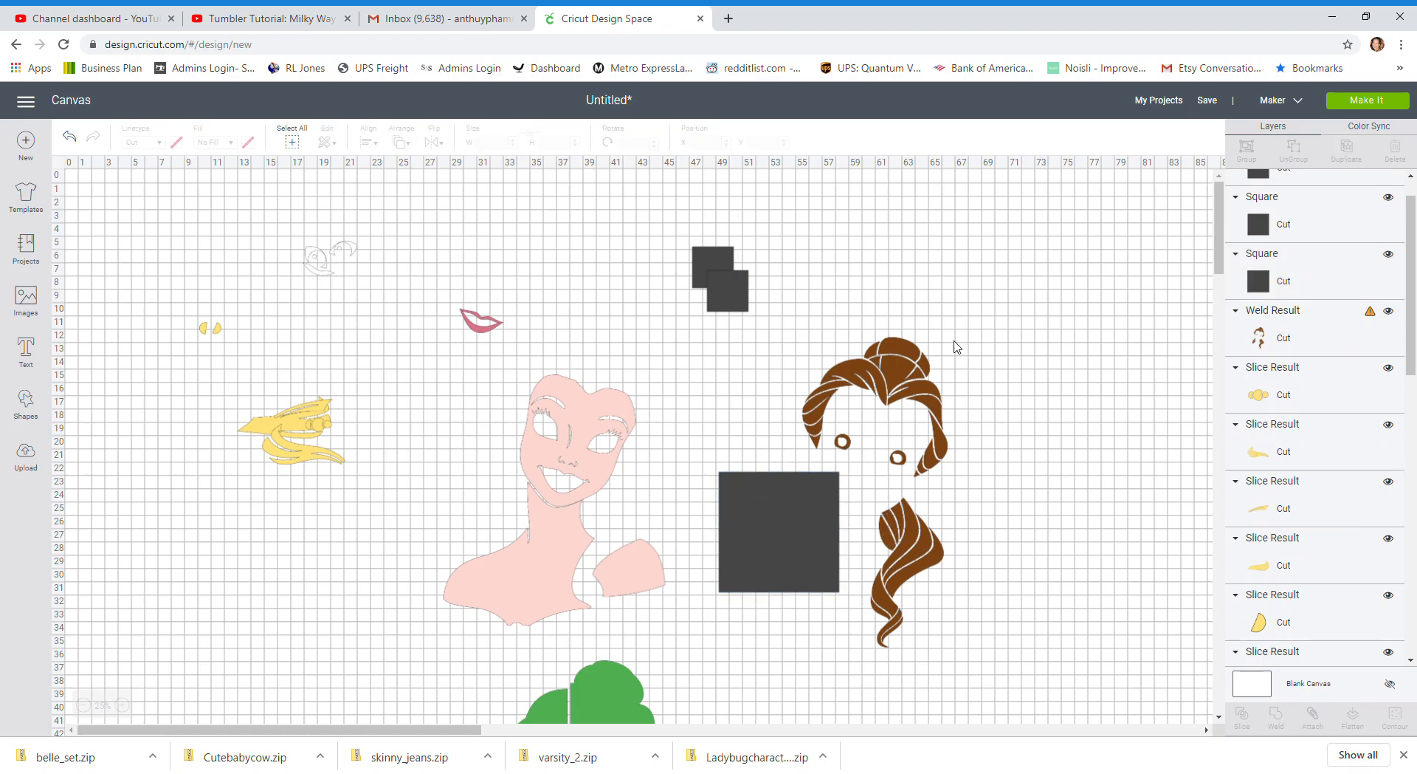
left_click_drag(1097, 600, 810, 541)
left_click(1255, 718)
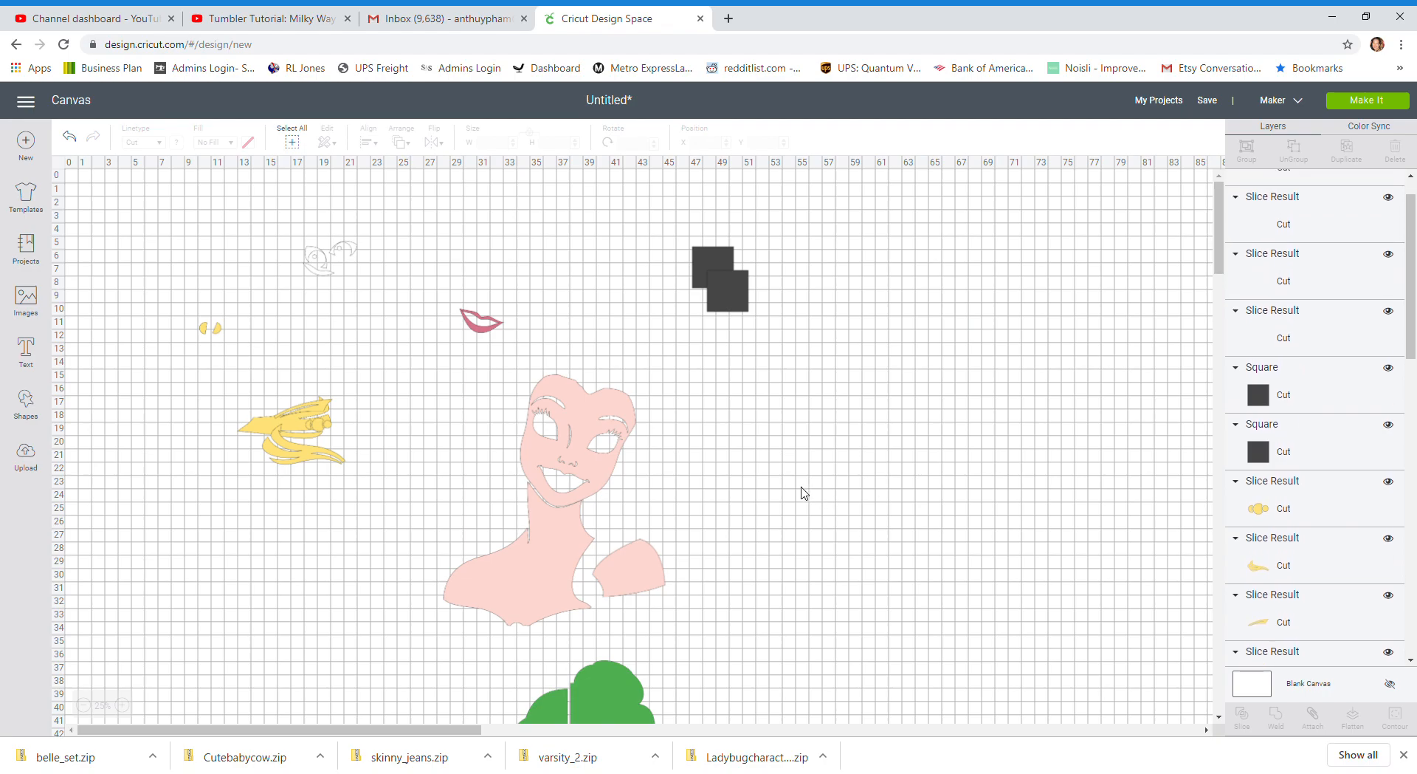
Delete the dark leftovers of the slice and move the separated brown lock to about X 68.7, Y 4.7
left_click(751, 544)
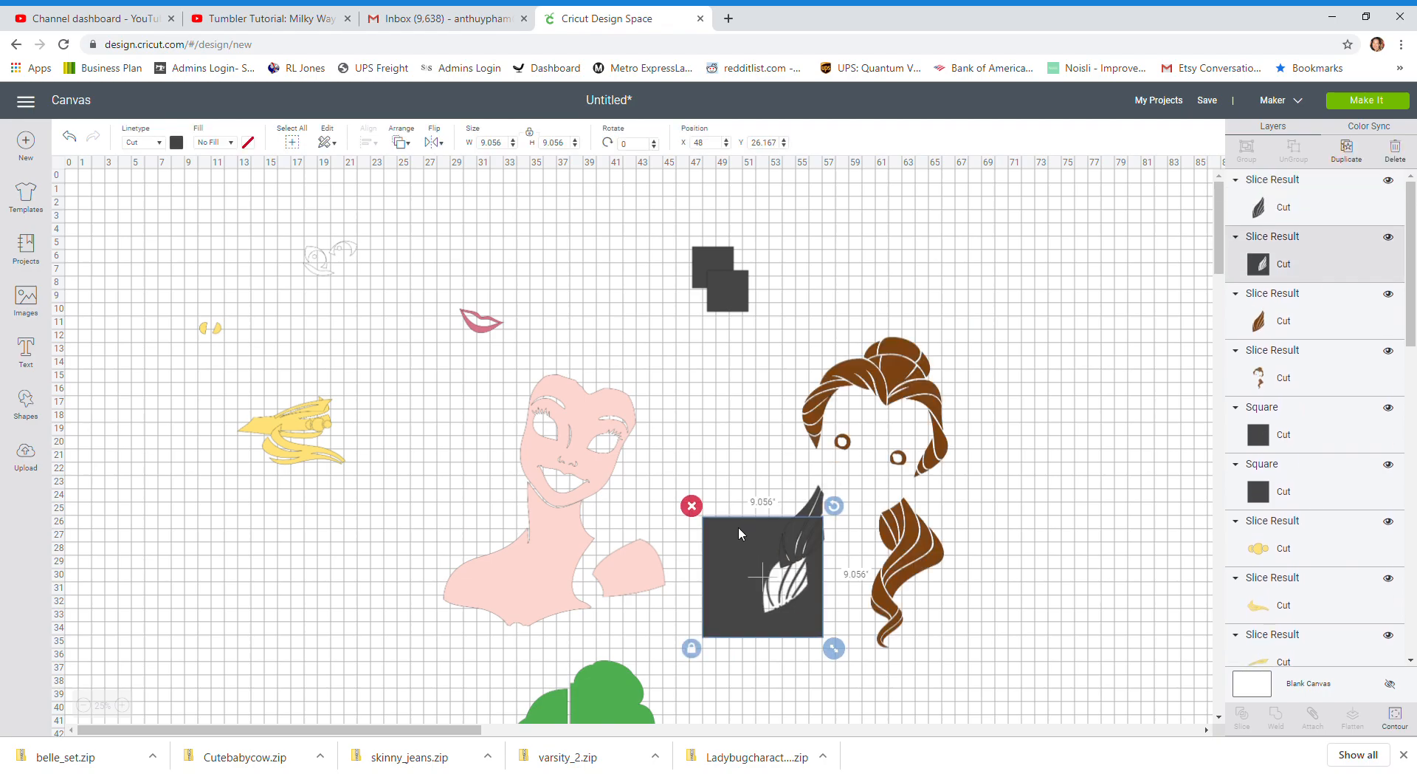
left_click(694, 507)
left_click(801, 526)
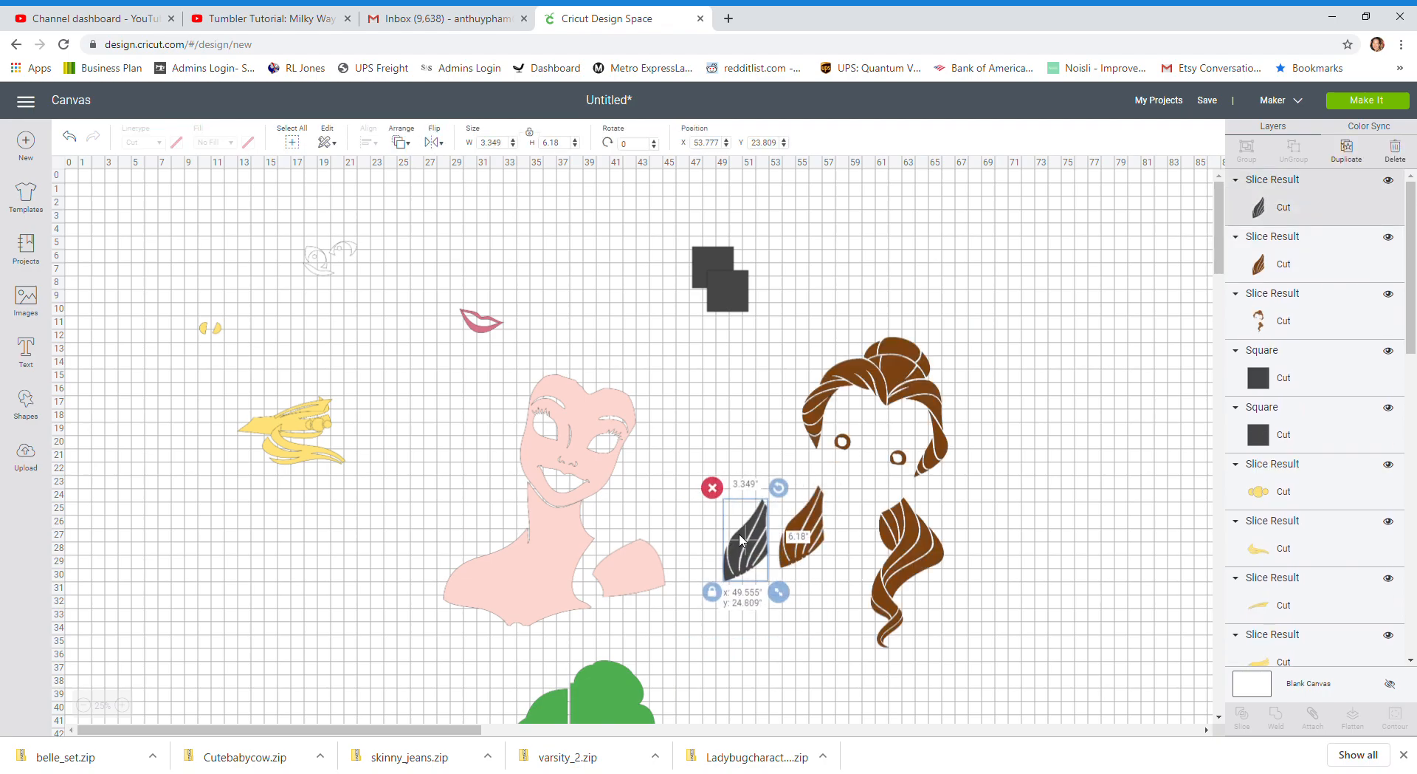
left_click(696, 465)
left_click_drag(795, 544, 1020, 278)
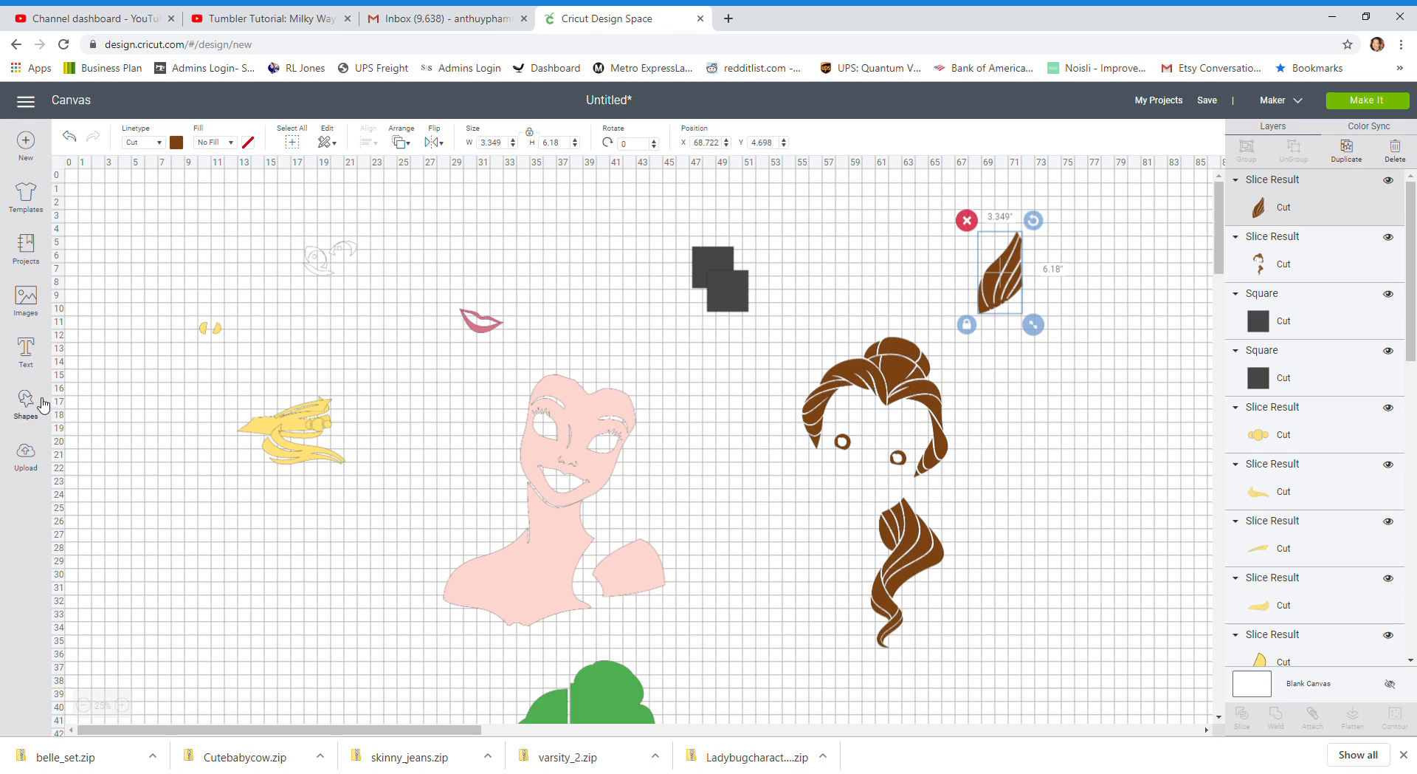
Add a circle over the left brown eye ring and place a duplicate of it over the right ring
left_click(26, 402)
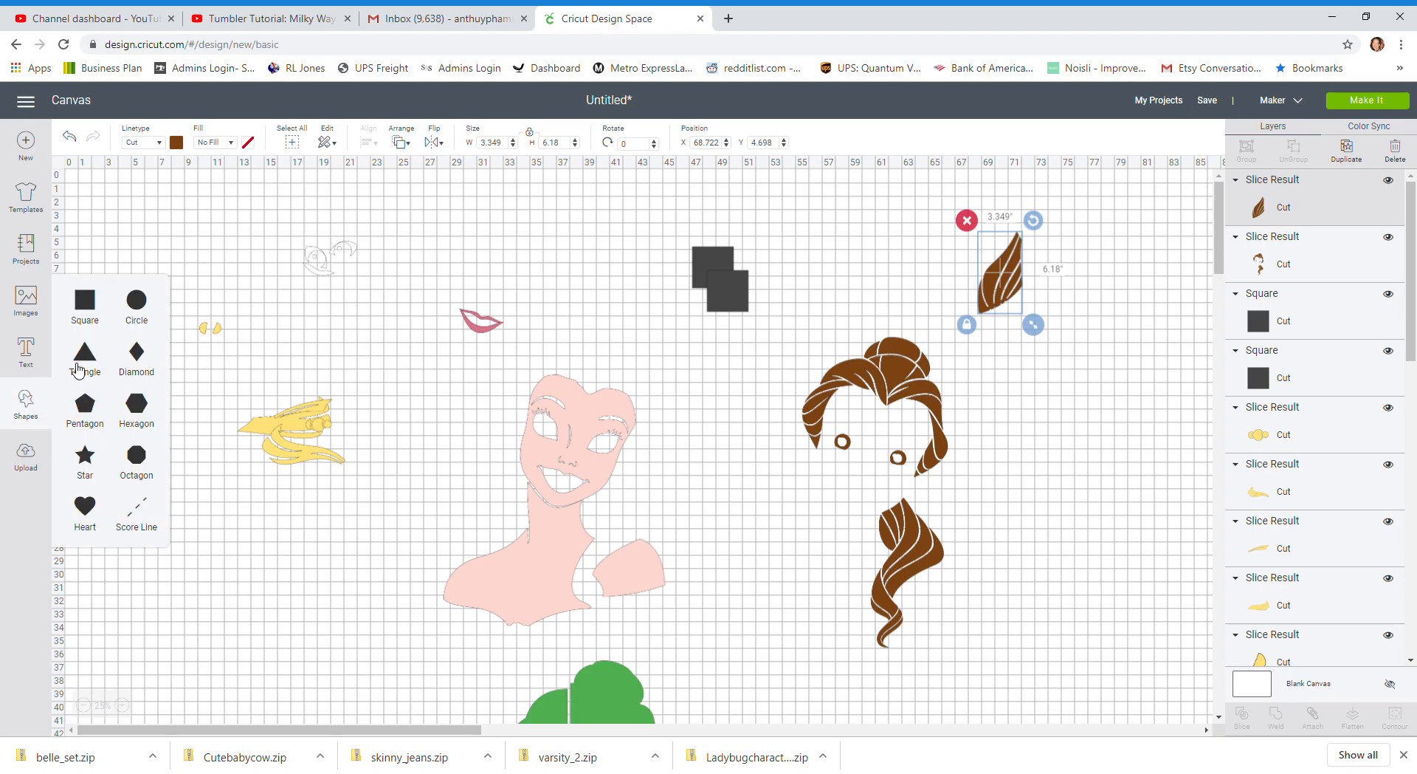
left_click(145, 309)
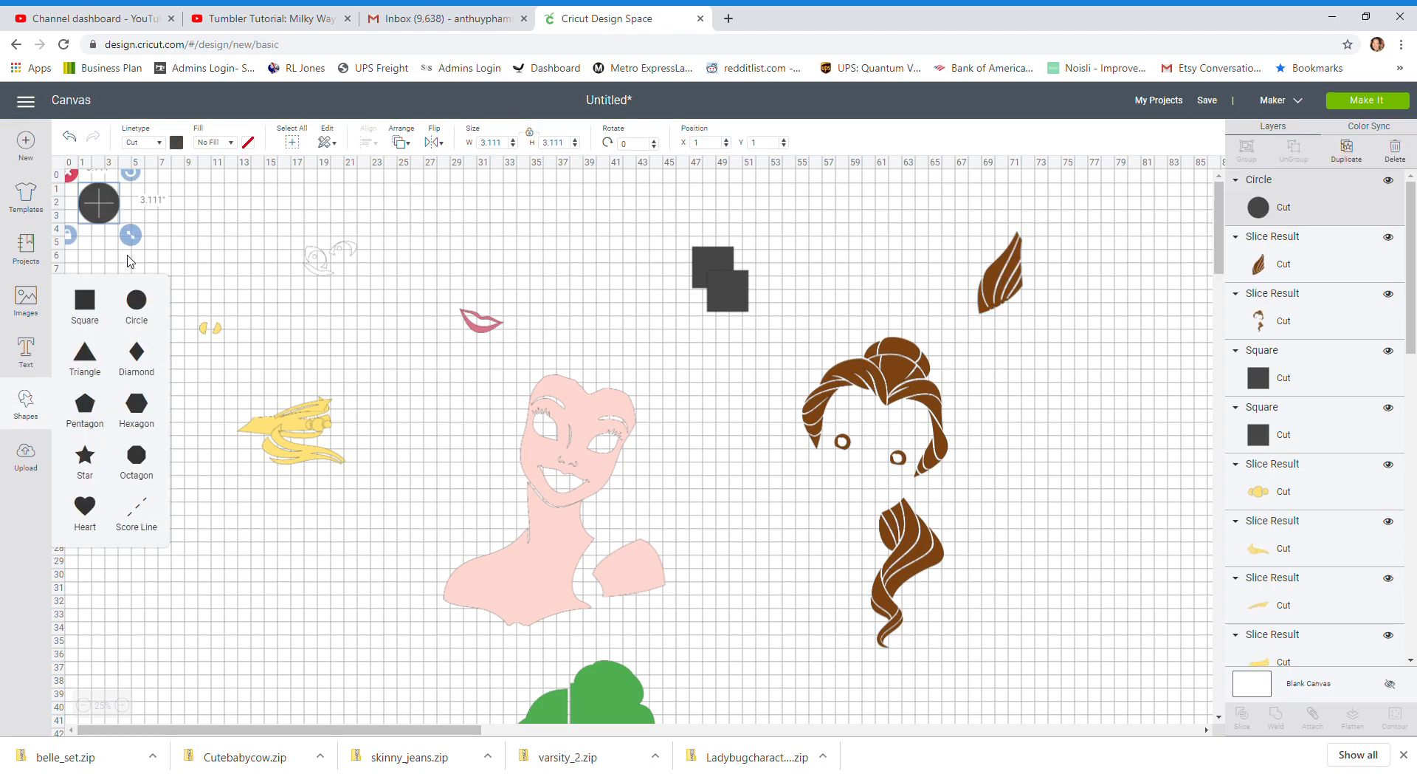
left_click_drag(98, 201, 860, 465)
left_click(775, 440)
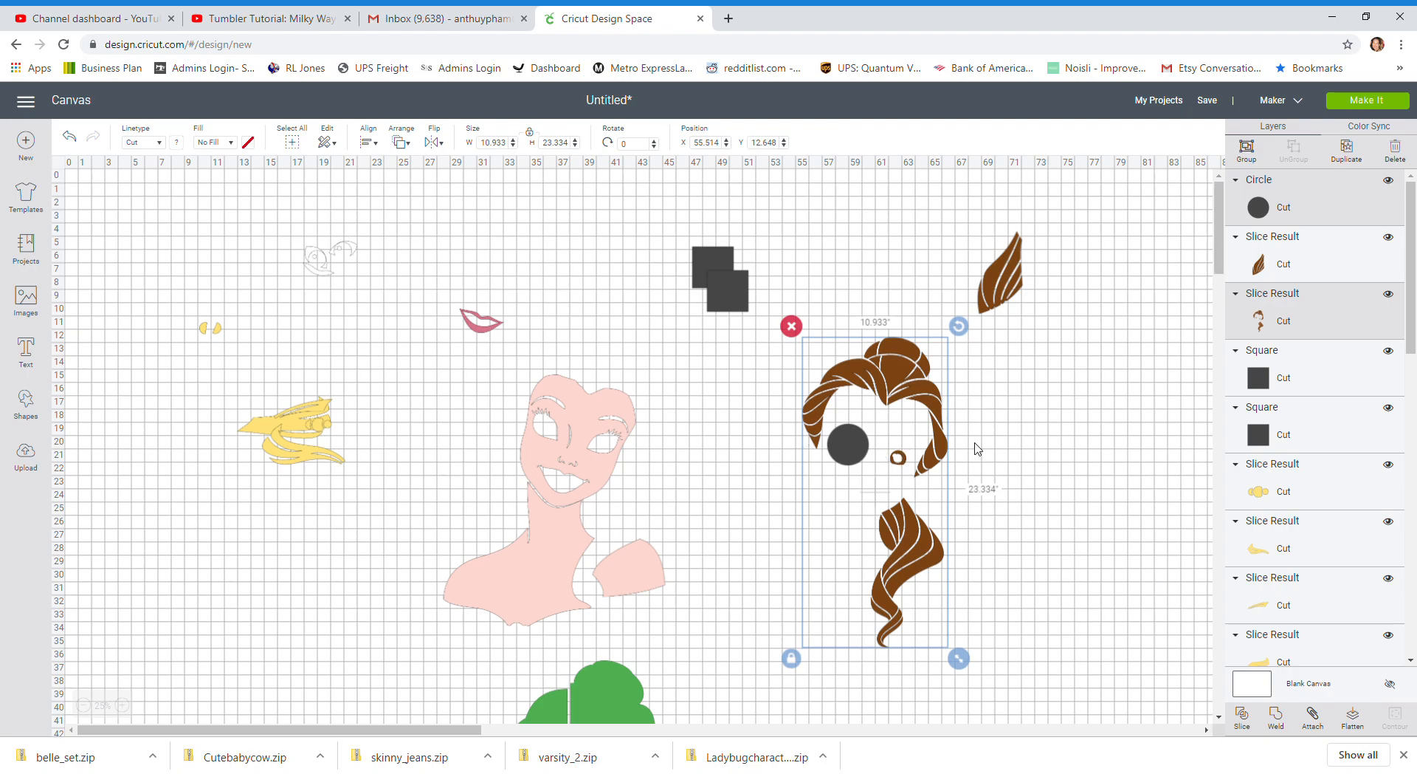
left_click(1037, 443)
left_click(850, 446)
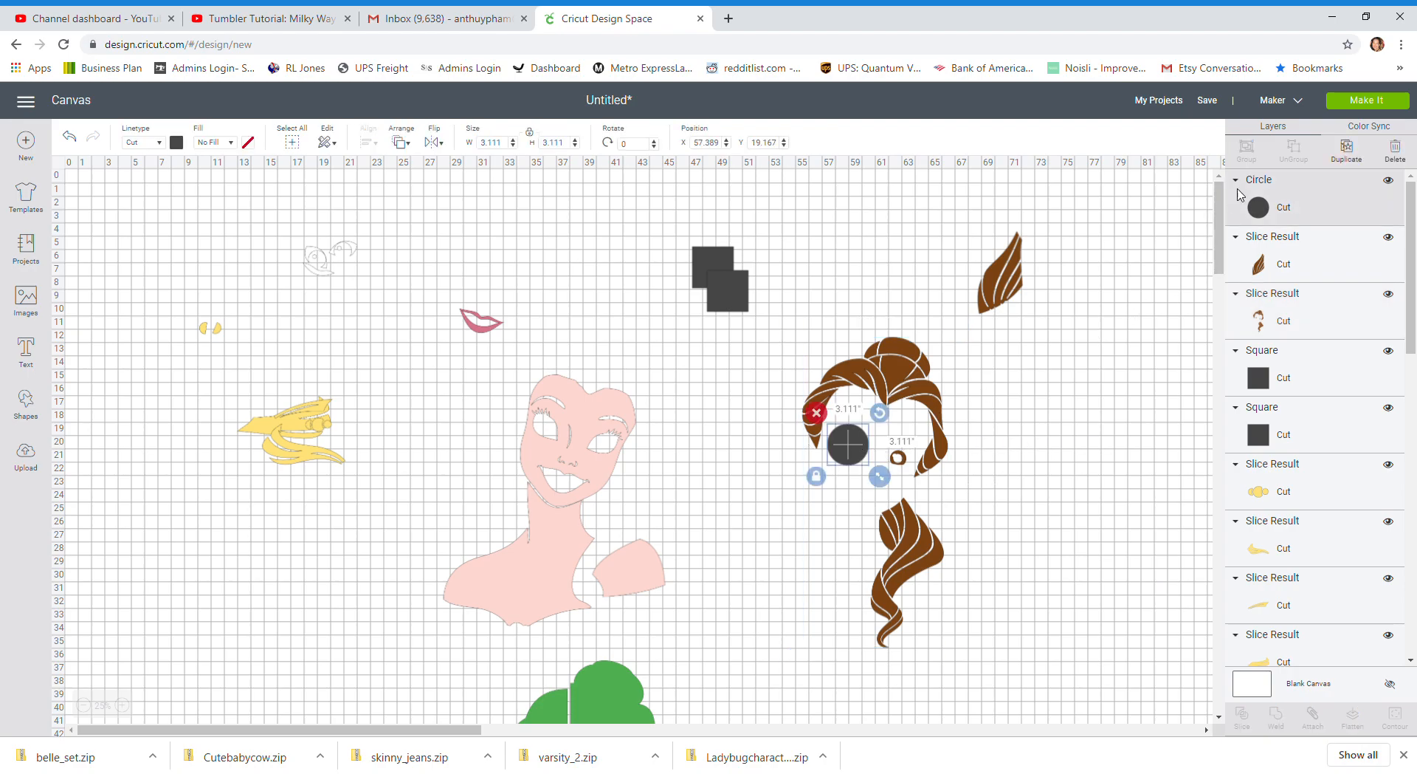
left_click(1347, 149)
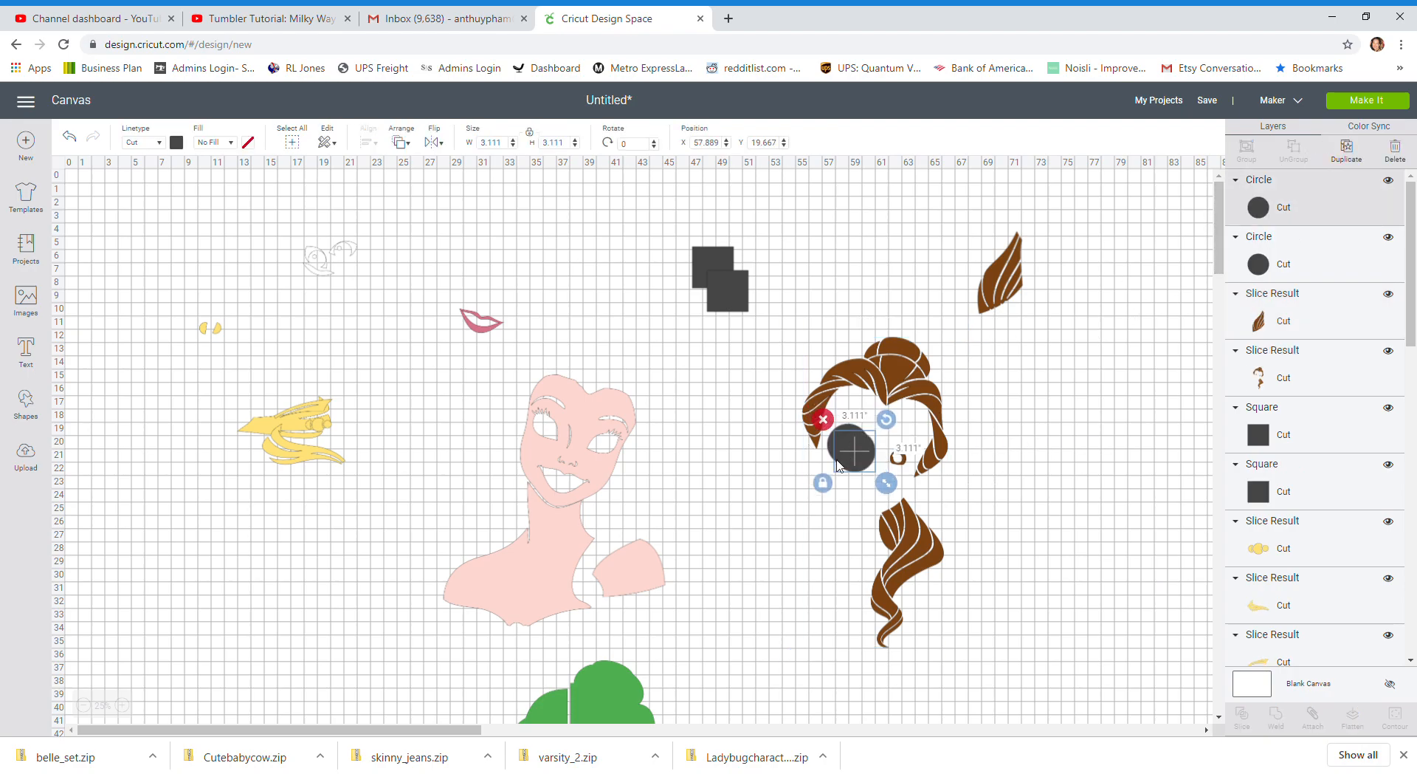
left_click_drag(868, 458, 915, 454)
left_click(1021, 446)
Slice the left circle with the brown hair to separate the left eye ring
left_click_drag(770, 389, 845, 470)
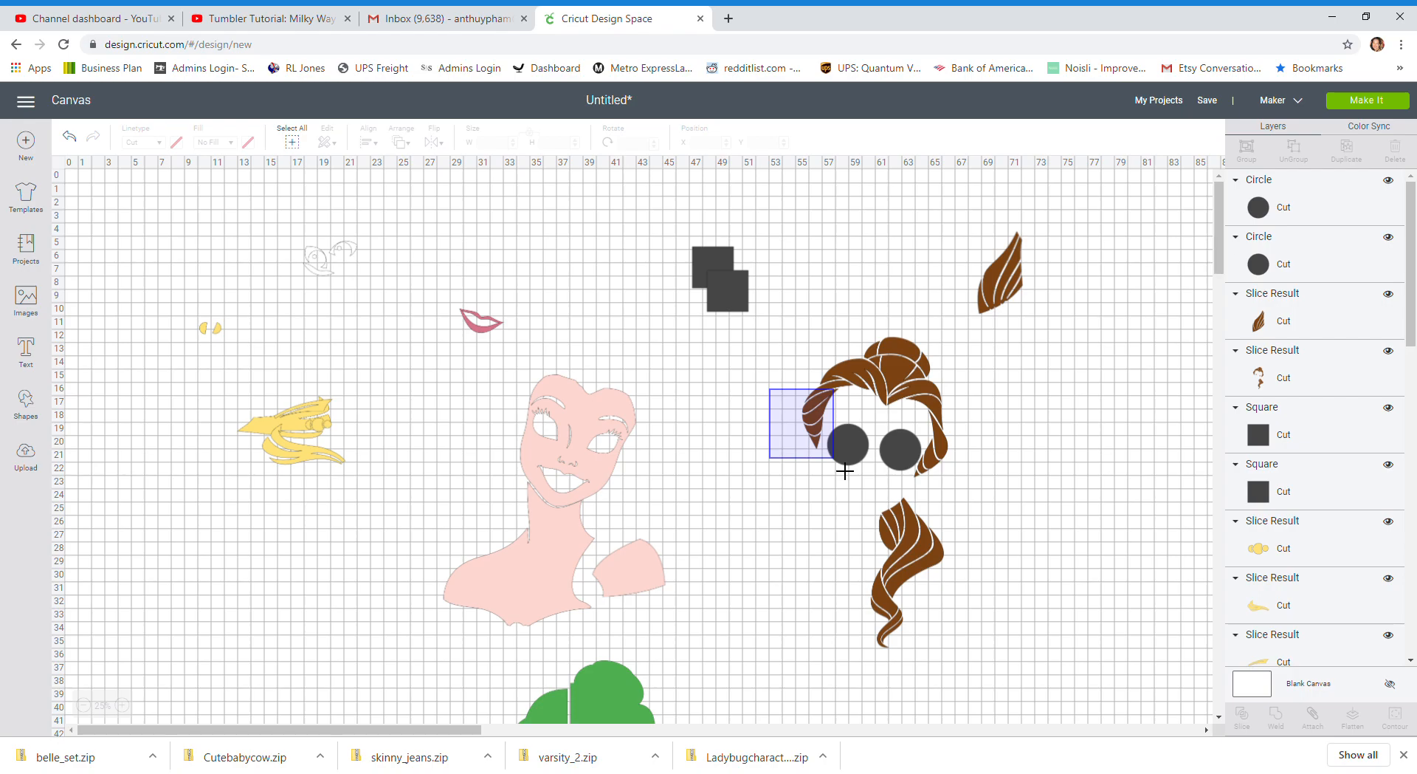
left_click_drag(845, 471, 842, 480)
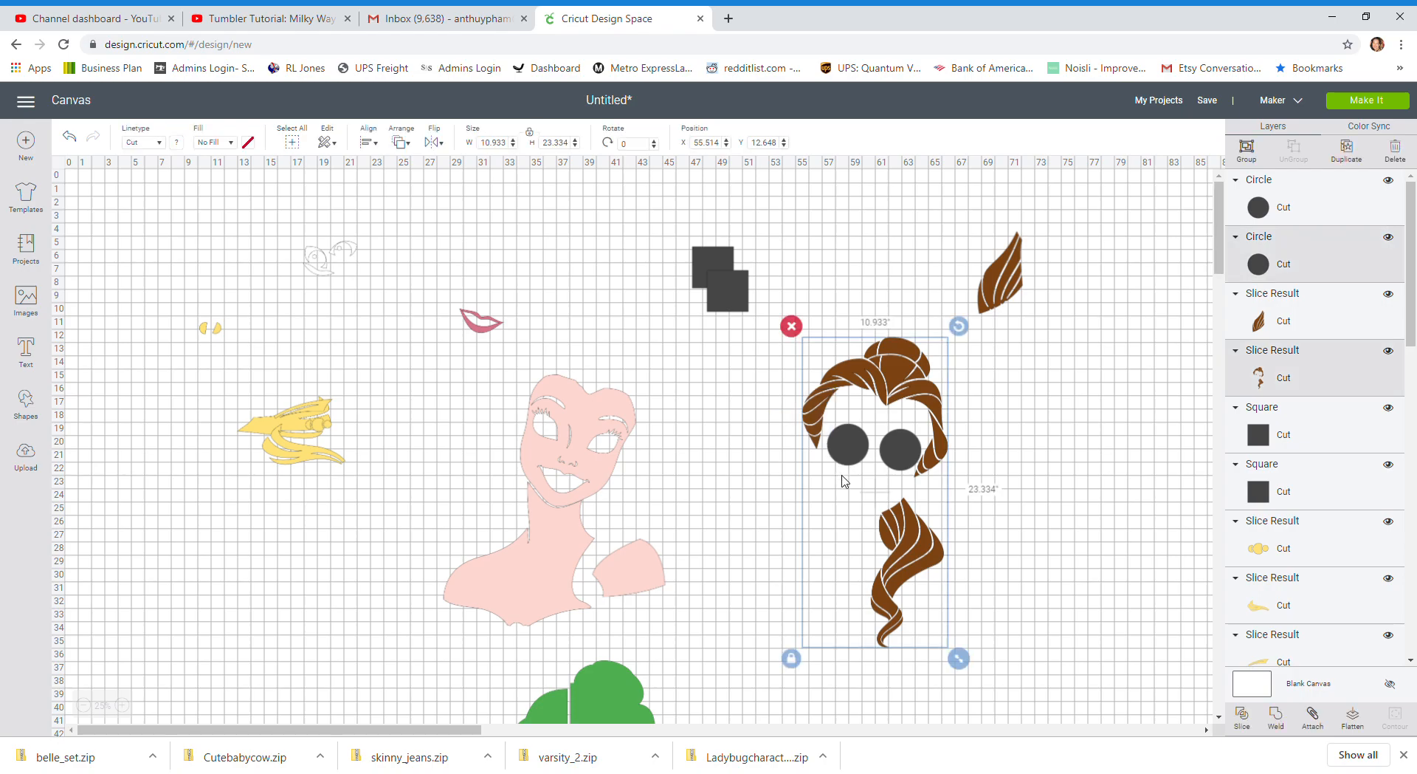
left_click(1242, 713)
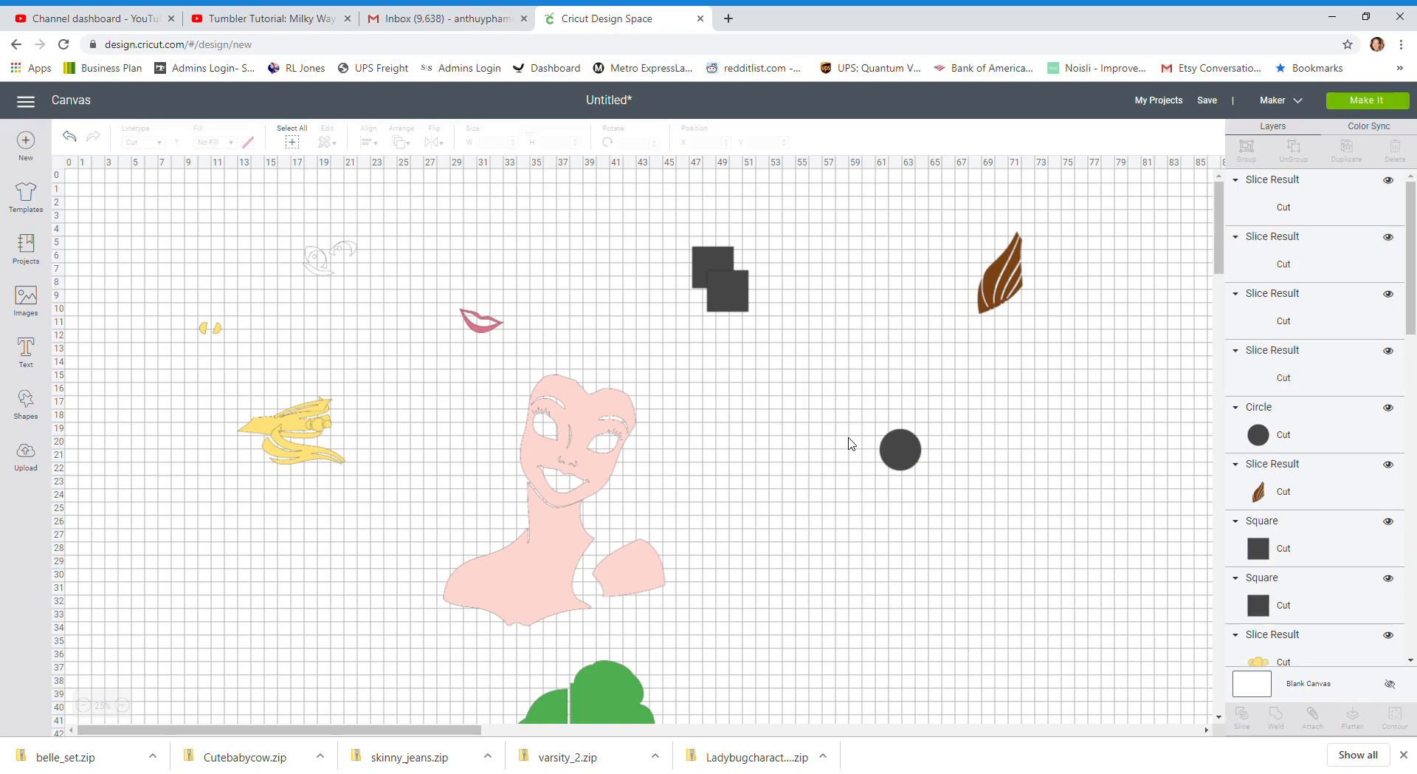
Delete the dark leftovers around the left eye ring and move the brown ring beside the separated hair lock
left_click(814, 483)
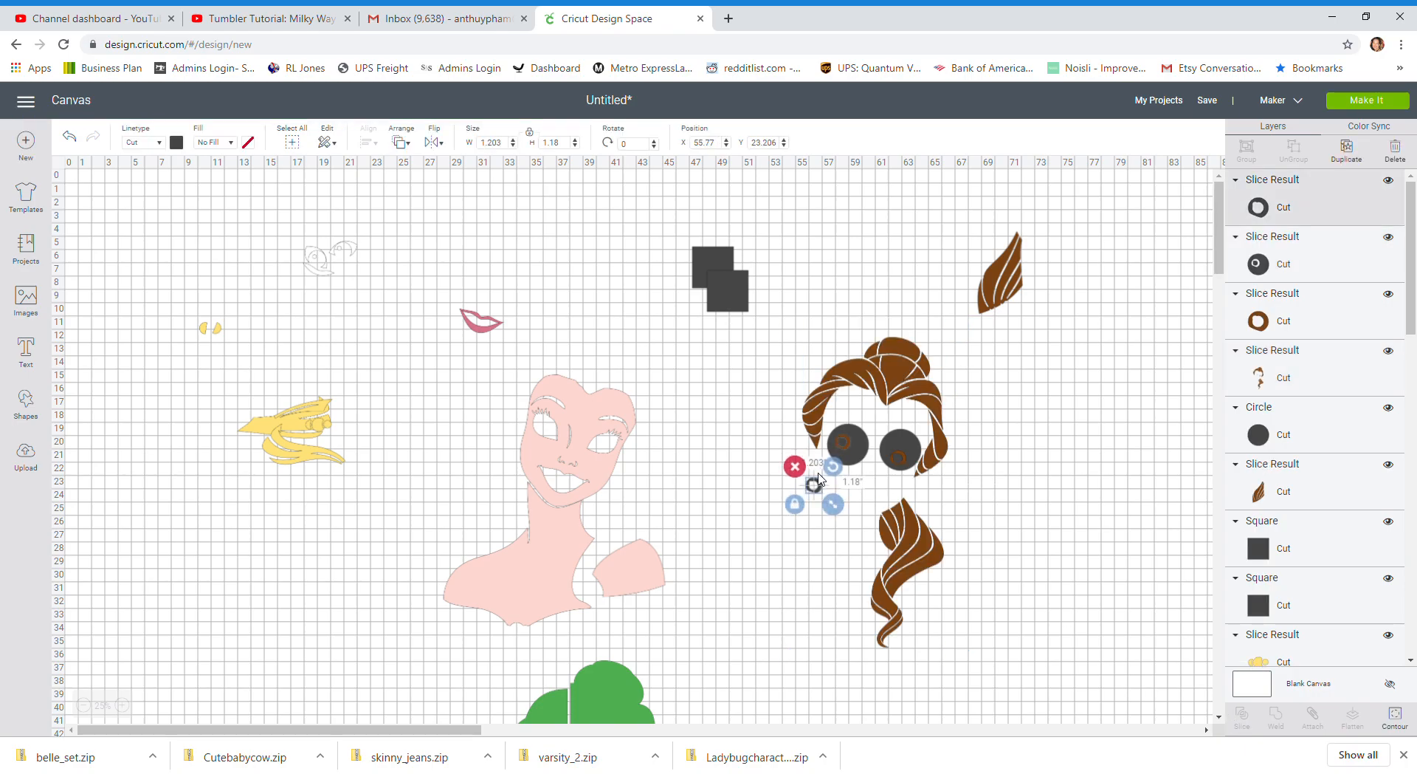
left_click(794, 465)
left_click_drag(847, 445, 772, 493)
left_click(738, 464)
left_click_drag(842, 441, 939, 355)
left_click_drag(991, 300, 1018, 280)
Slice the remaining circle with the brown hair to separate the right eye ring
left_click_drag(1001, 464, 881, 455)
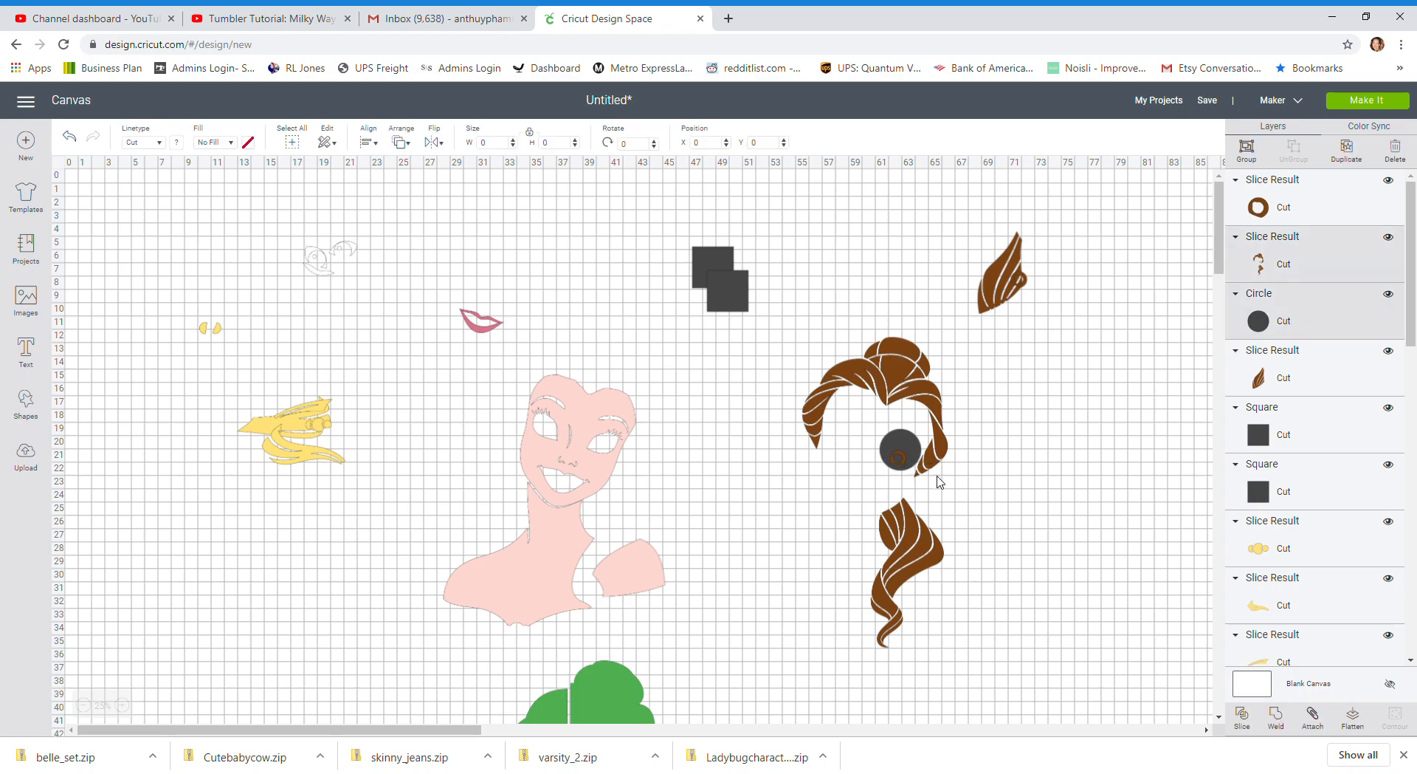
left_click(1232, 725)
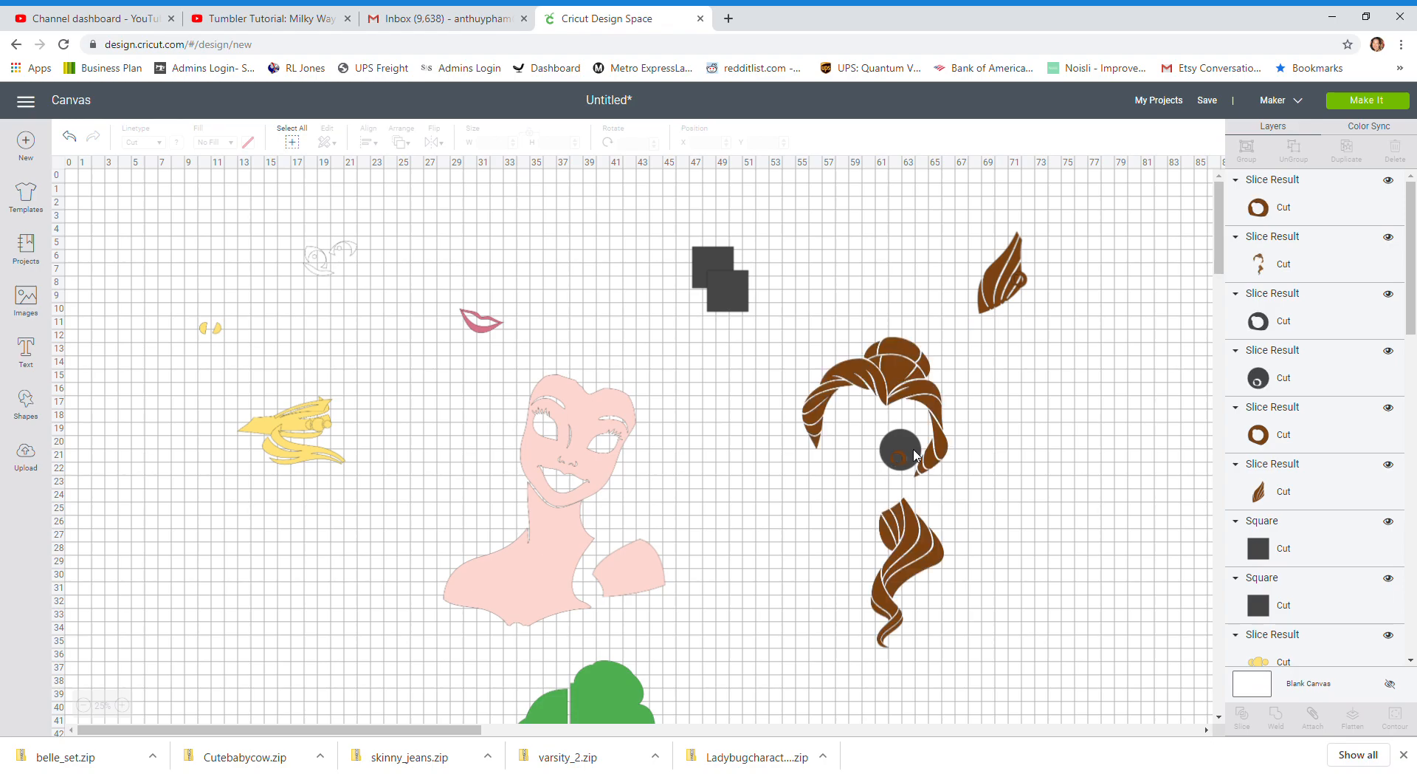
left_click(843, 463)
Move the right brown ring beside the separated lock at about X 70.5, Y 9.9, and delete the dark leftovers of its slice
left_click_drag(899, 451, 1017, 310)
left_click(947, 428)
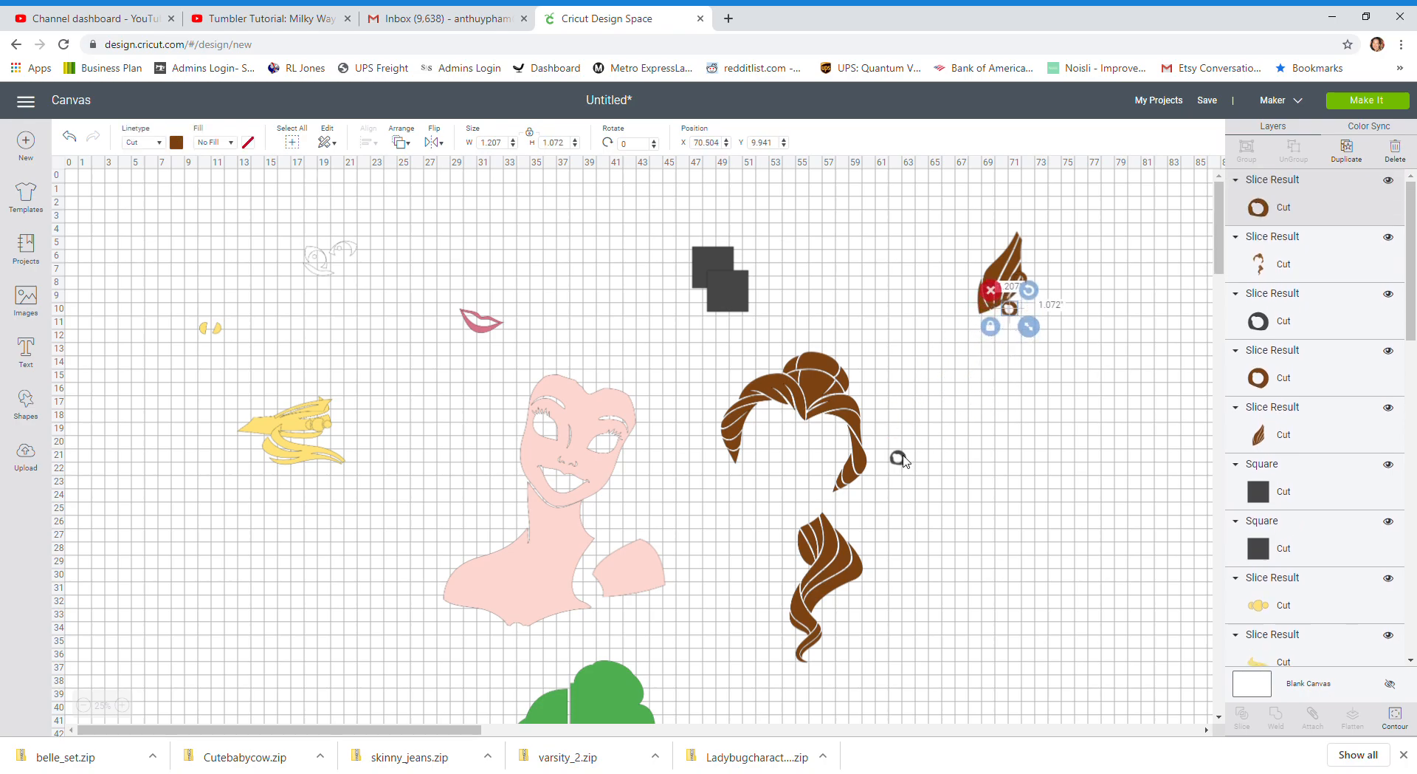
left_click(901, 458)
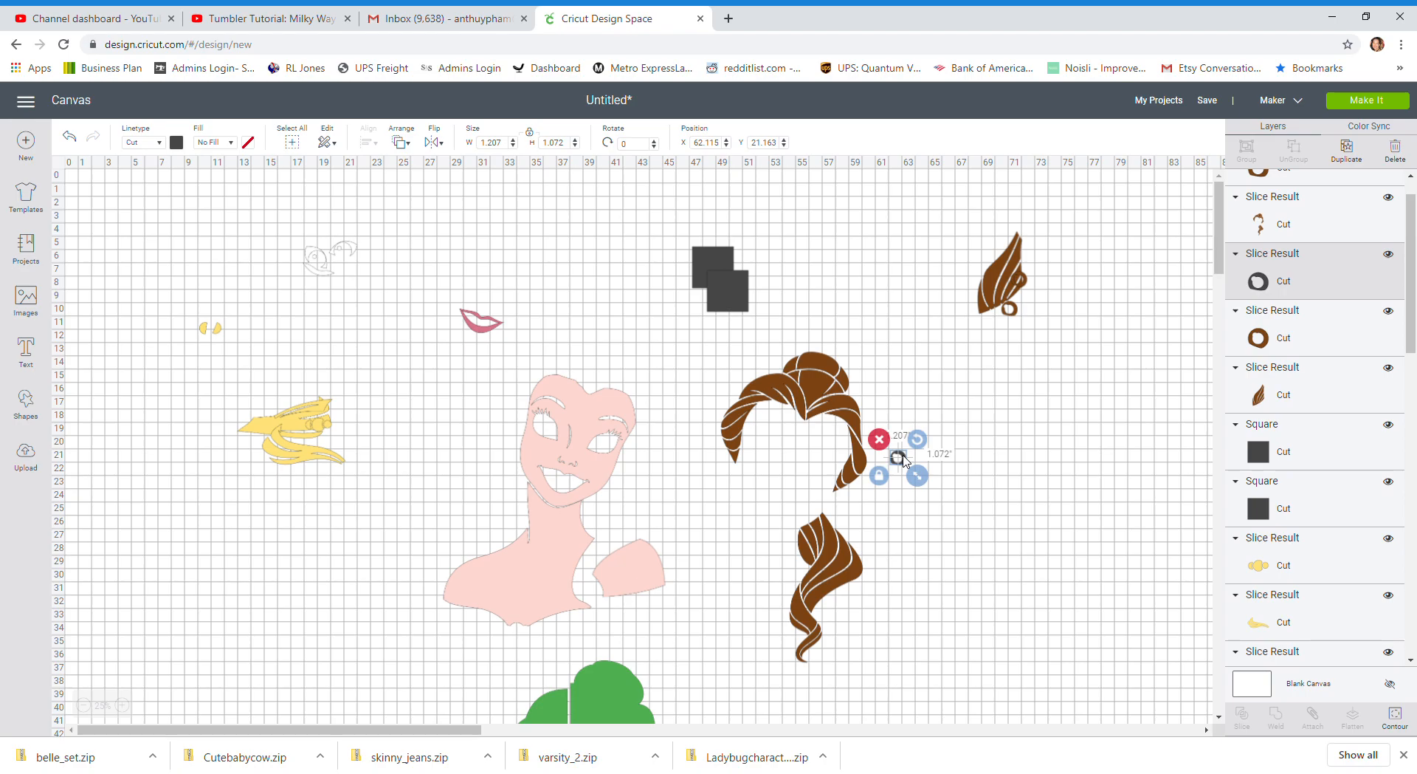
key("Delete")
Place one of the spare dark squares over the long lower curl and set its size to 11 by 11 in
left_click_drag(729, 288, 764, 550)
left_click_drag(839, 612, 974, 707)
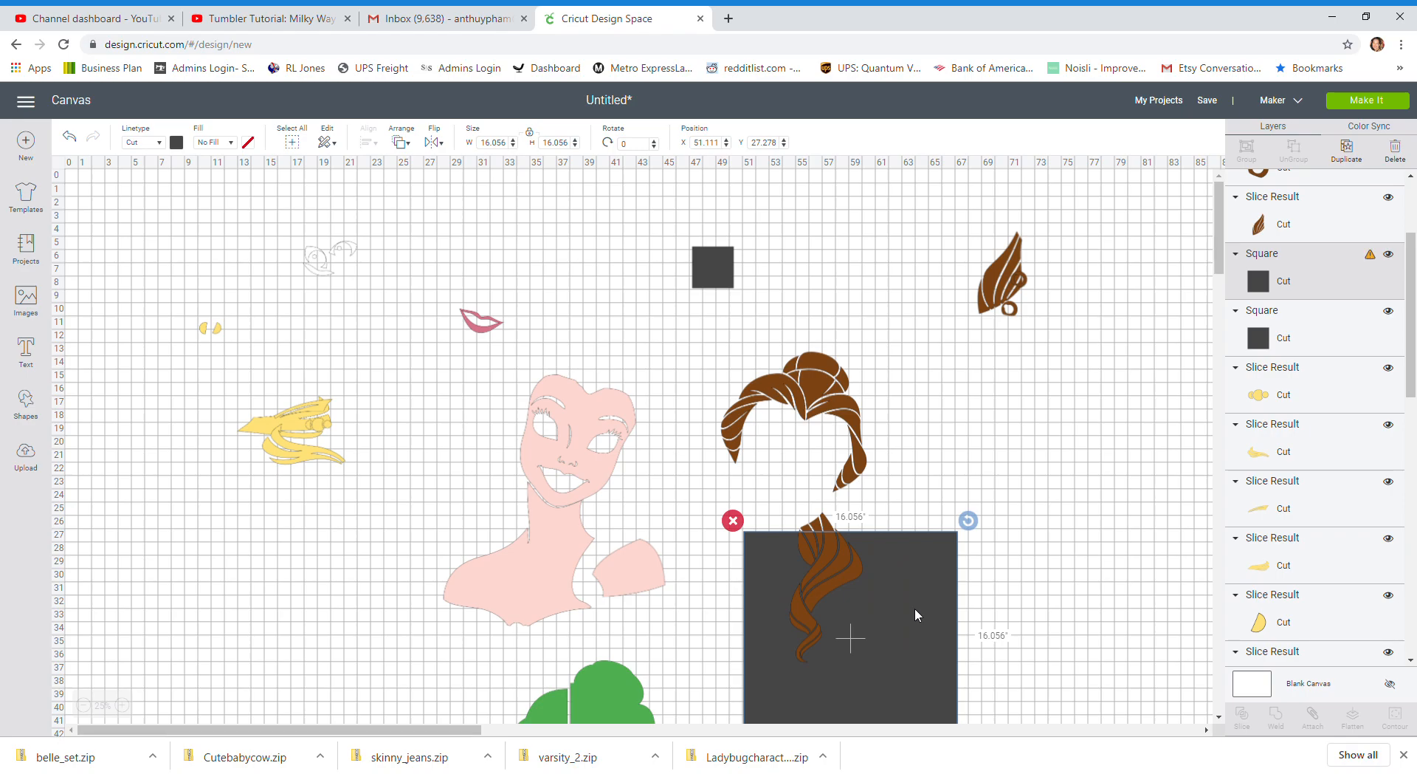
left_click(514, 145)
type("11")
key("Tab")
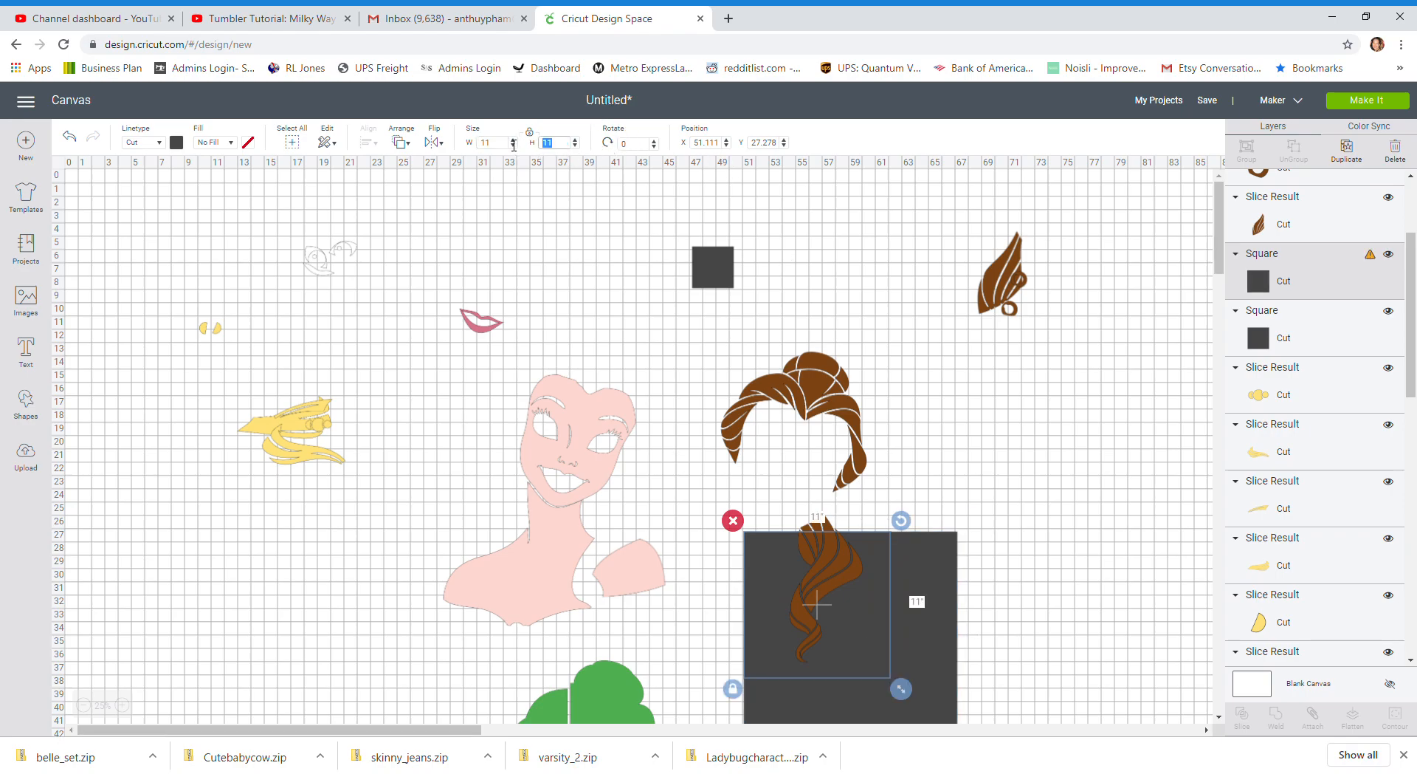
Rotate the brown hair clockwise and shift it so the long curl lies entirely within the 11 in square
mouse_move(865, 622)
left_mouse_down()
mouse_move(862, 597)
mouse_move(871, 637)
left_mouse_up()
left_click_drag(883, 356, 927, 404)
left_click_drag(821, 601, 844, 600)
left_click(945, 604)
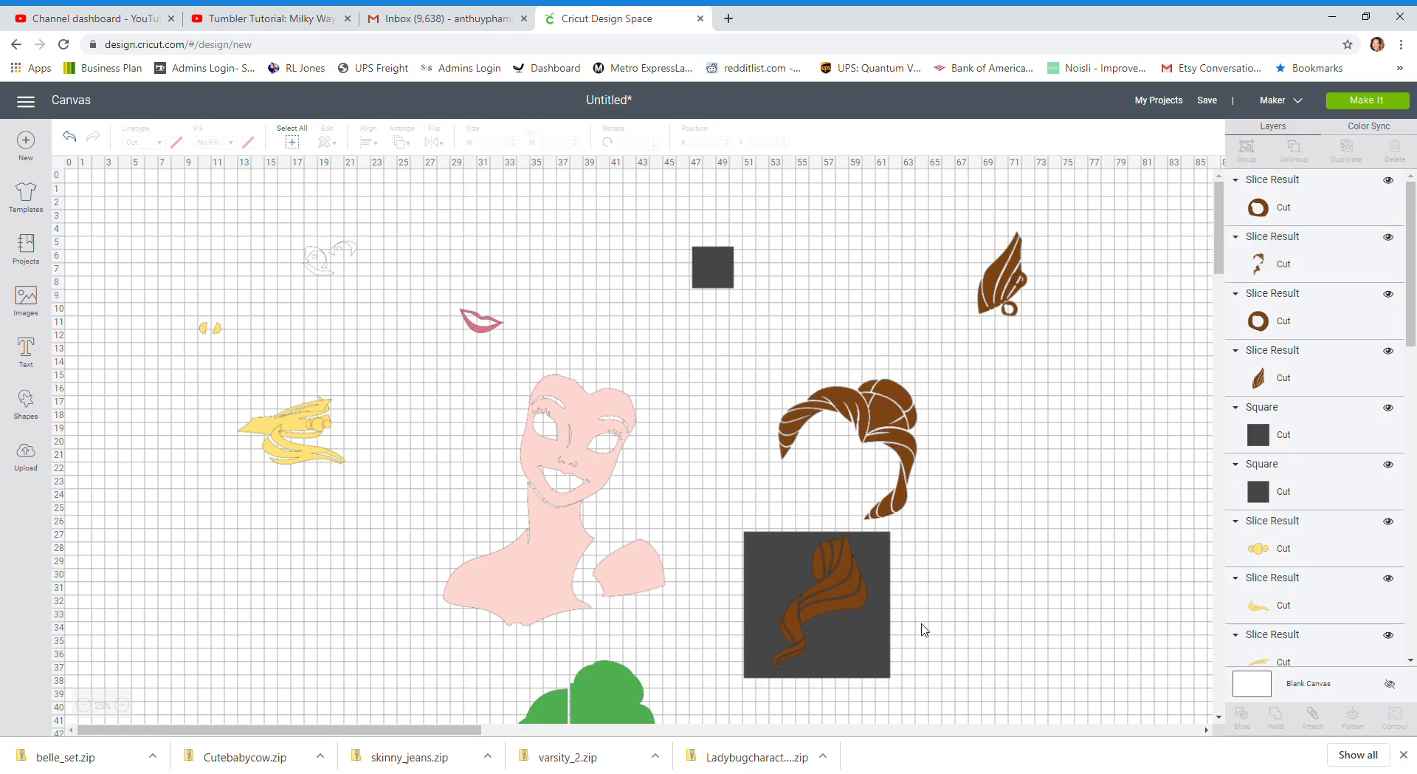
Slice the 11 in square with the brown hair and move the separated curl to about X 71, Y 25.7
left_click_drag(940, 565, 812, 646)
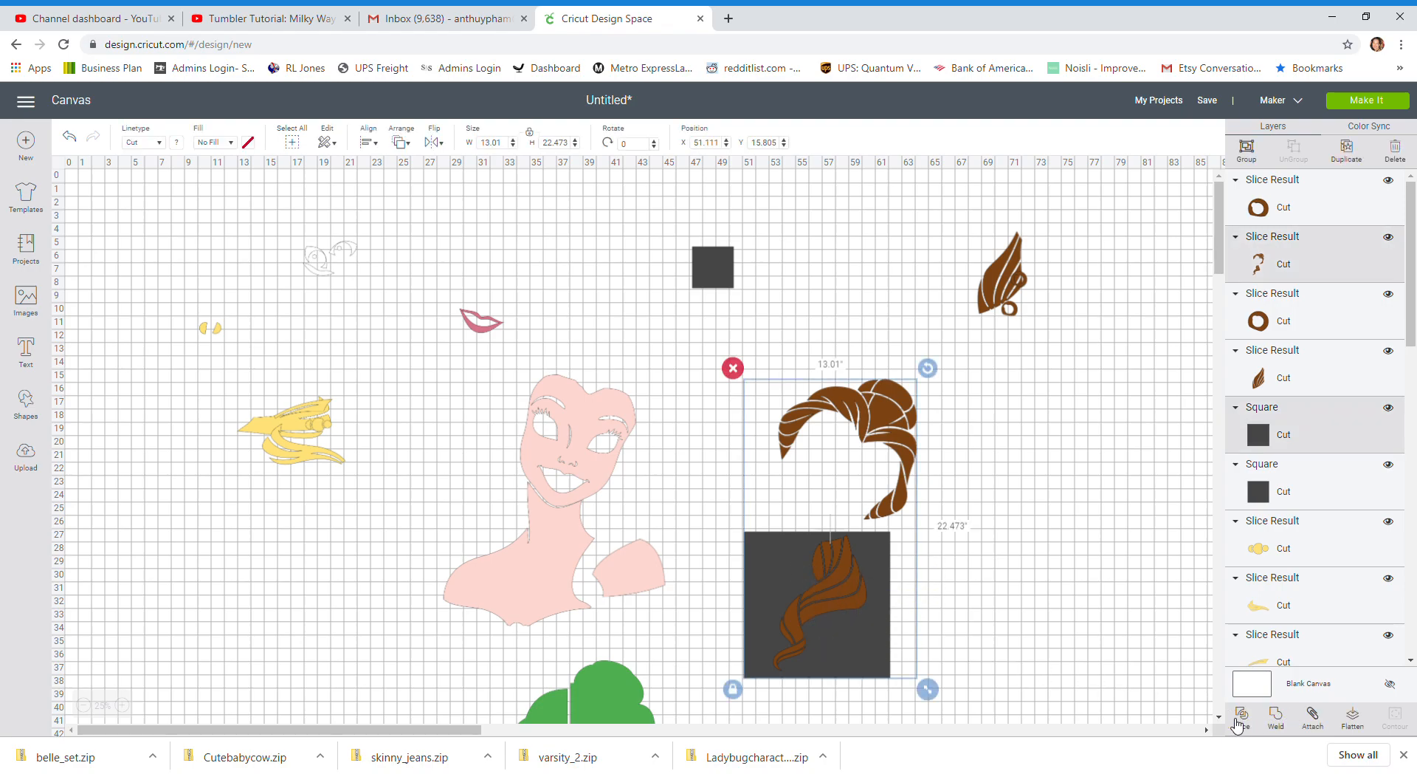
left_click(1240, 716)
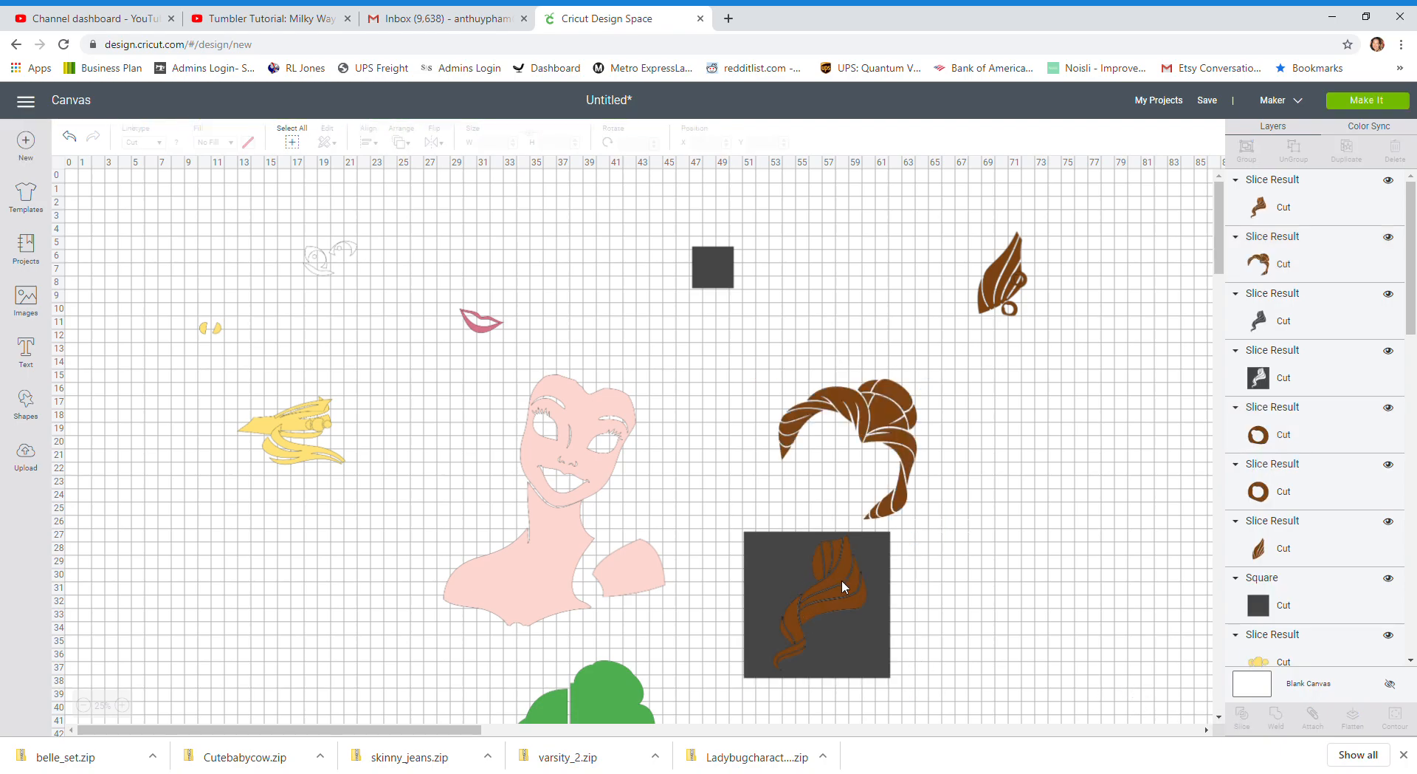
left_click_drag(829, 565, 1107, 552)
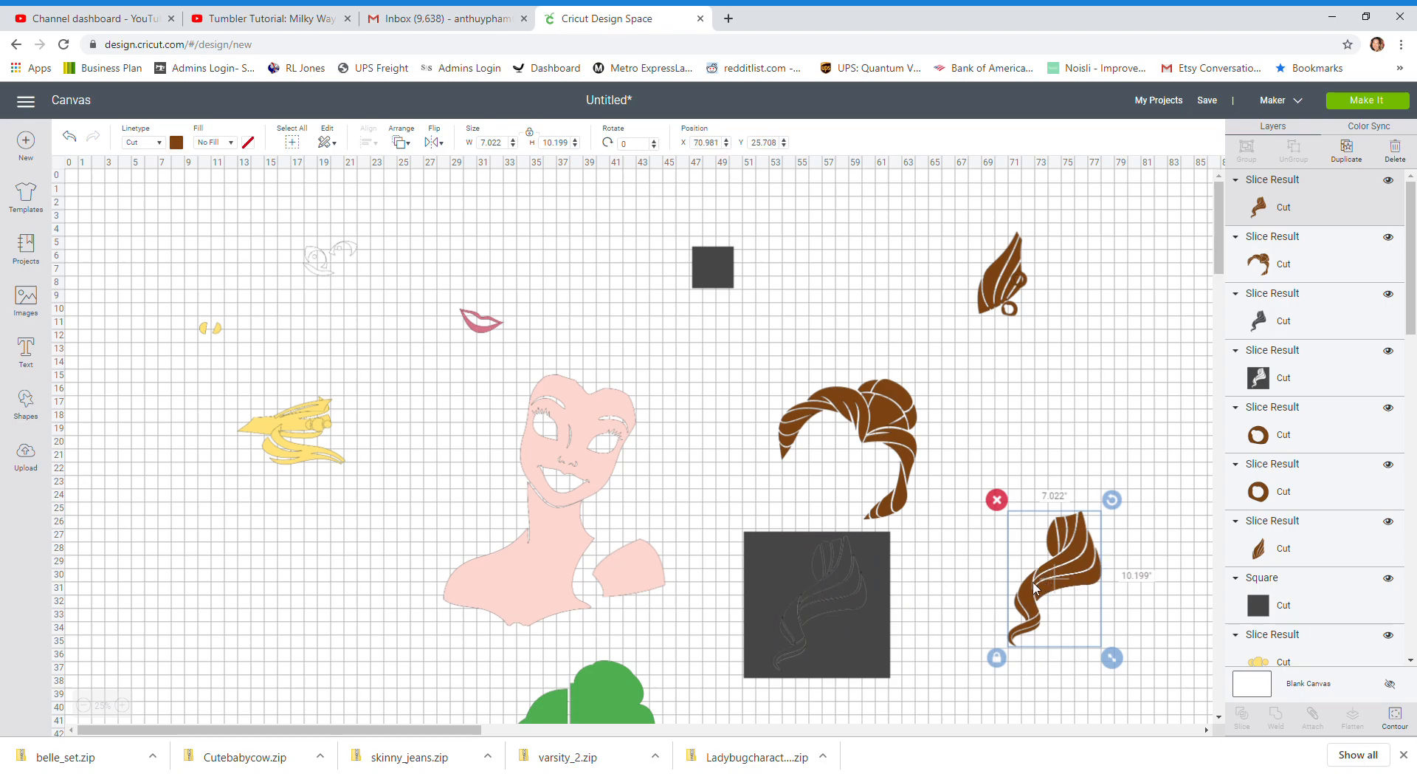
Delete the dark square and the dark curl left over from the slice
left_click(768, 550)
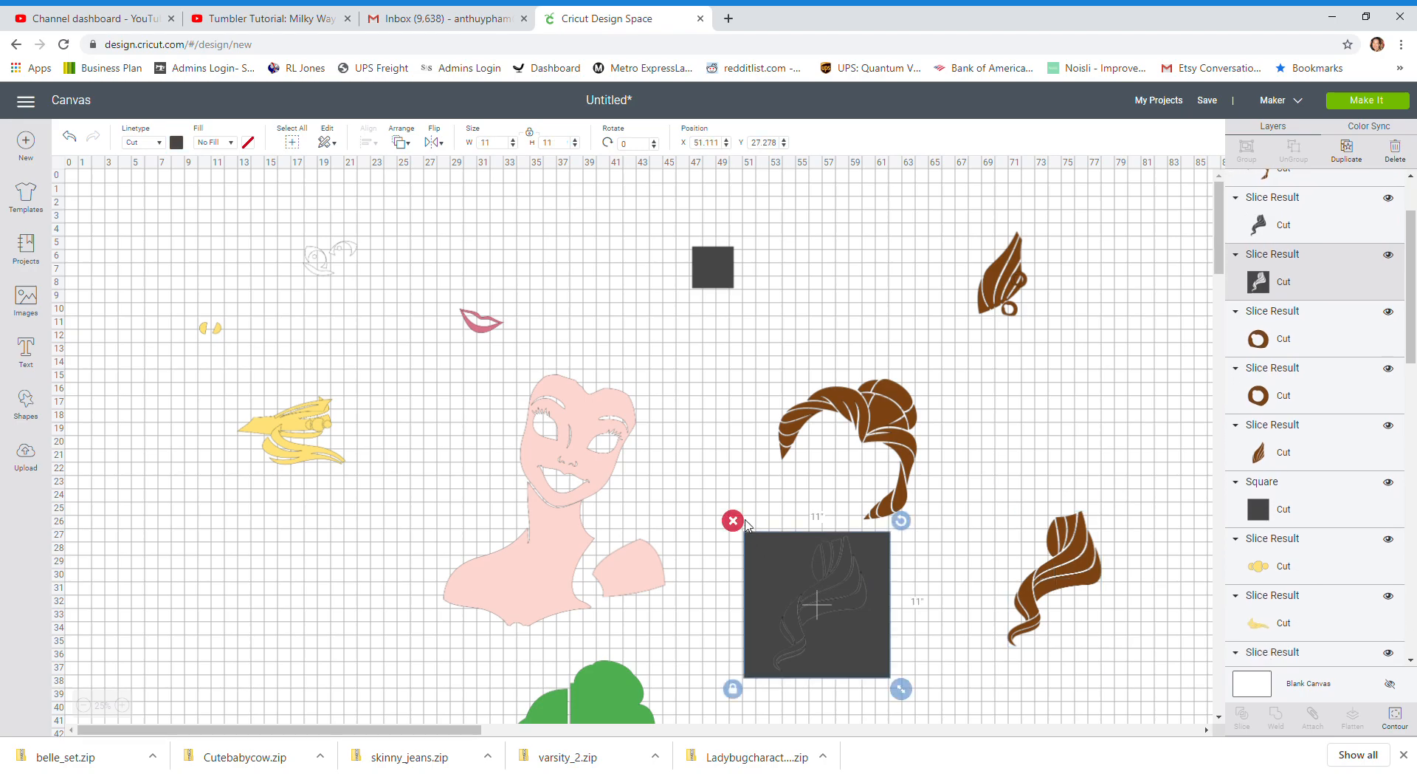
key("Delete")
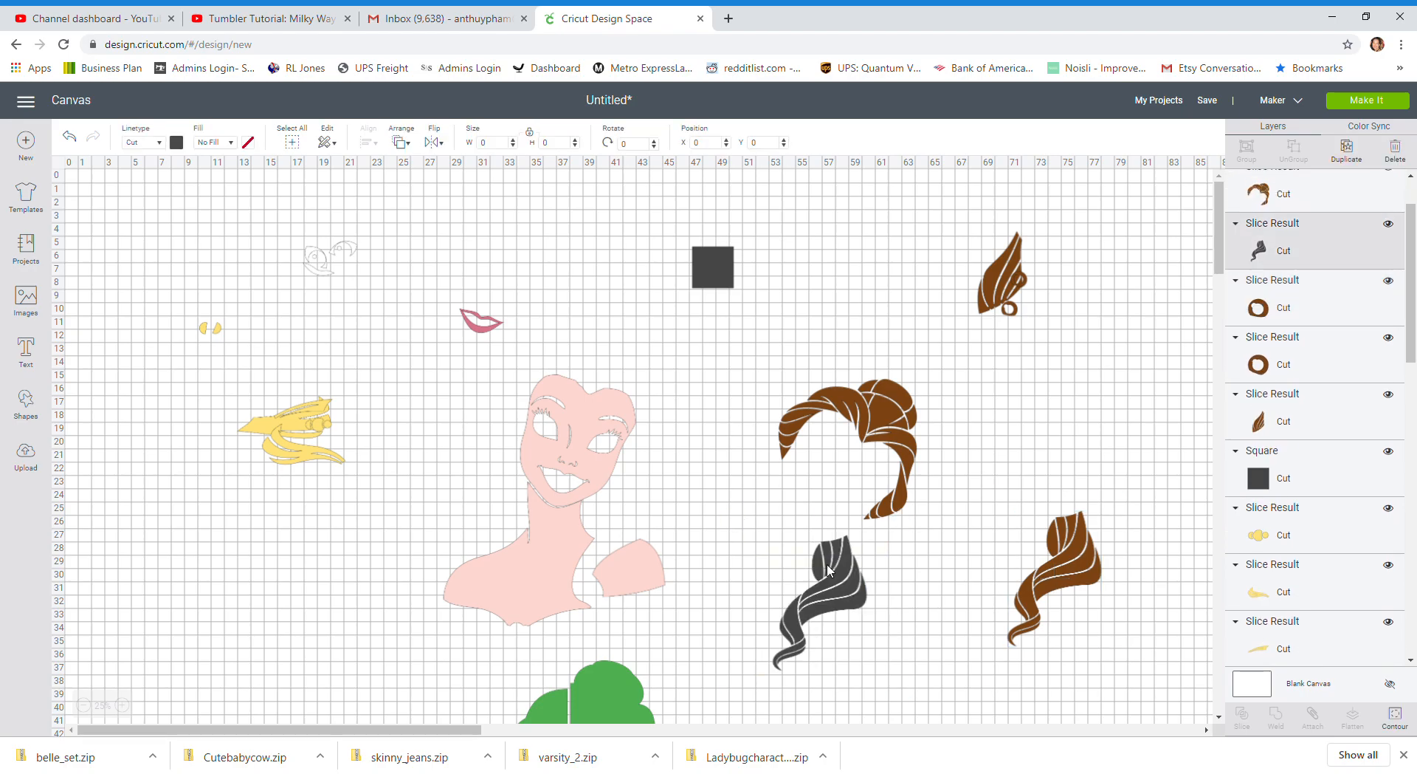
left_click(853, 600)
key("Delete")
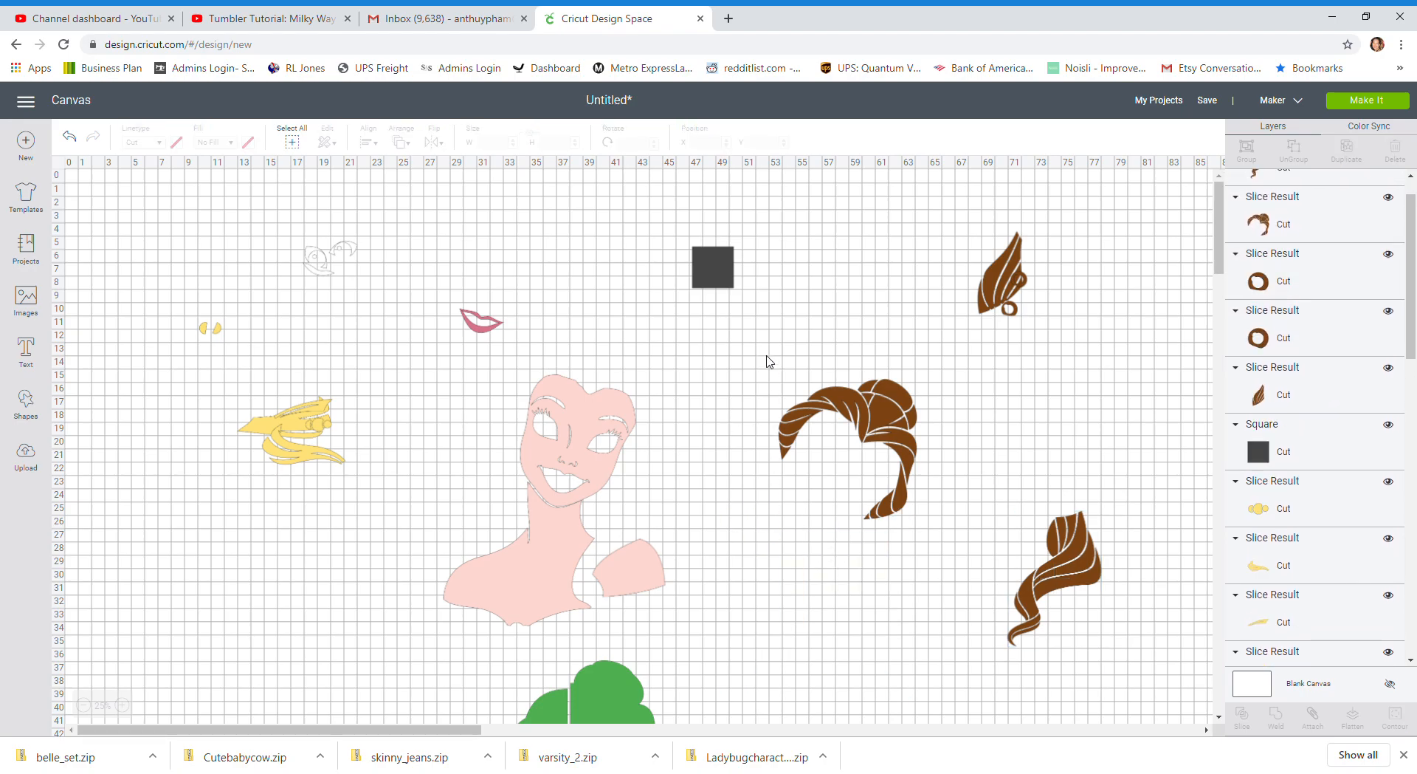
Enlarge the remaining dark square to about 14 in and move the upper hair piece below it to about X 53.7, Y 25
left_click(697, 255)
left_click_drag(752, 301, 854, 539)
left_click(923, 432)
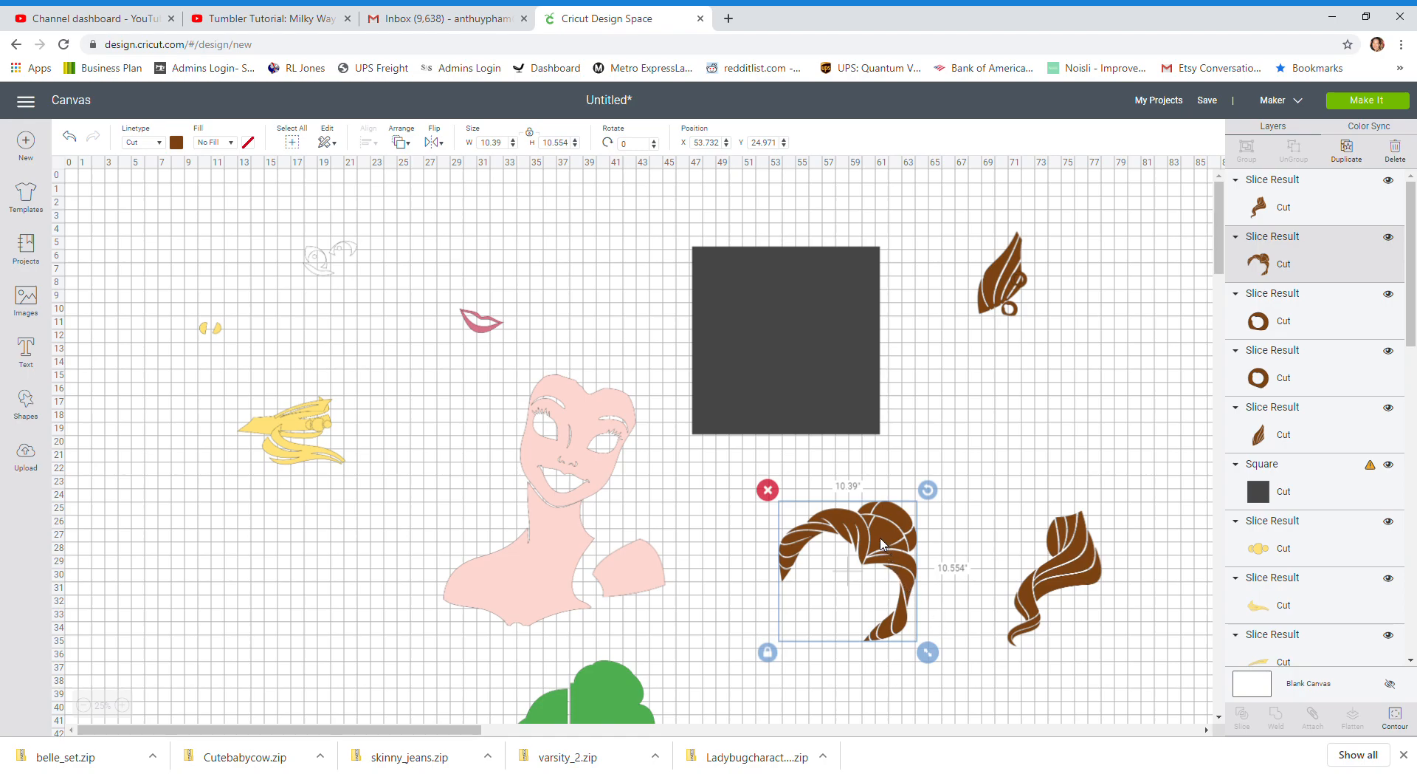
Add a circle just above the long brown curl, shrink it to about 1.4 in, and duplicate it twice
left_click(33, 398)
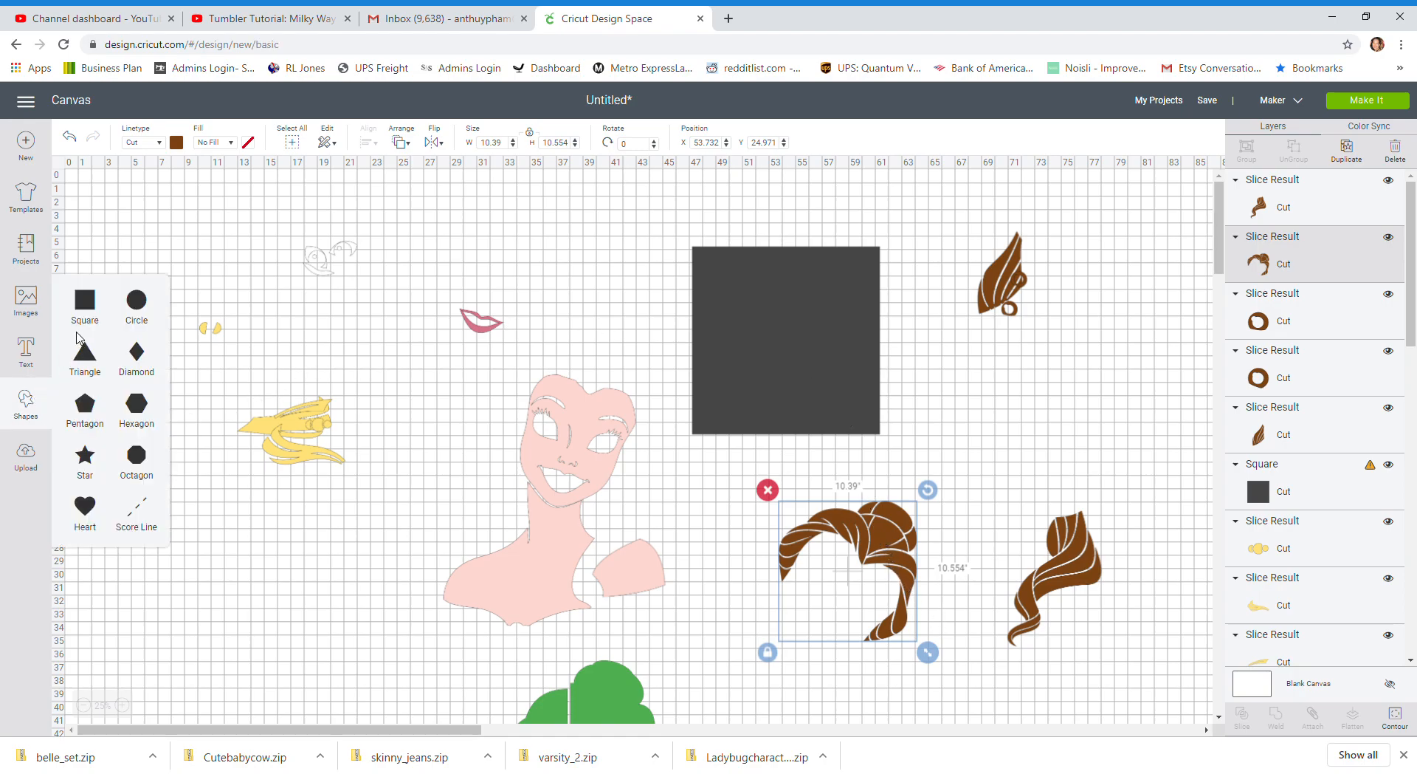
left_click(136, 302)
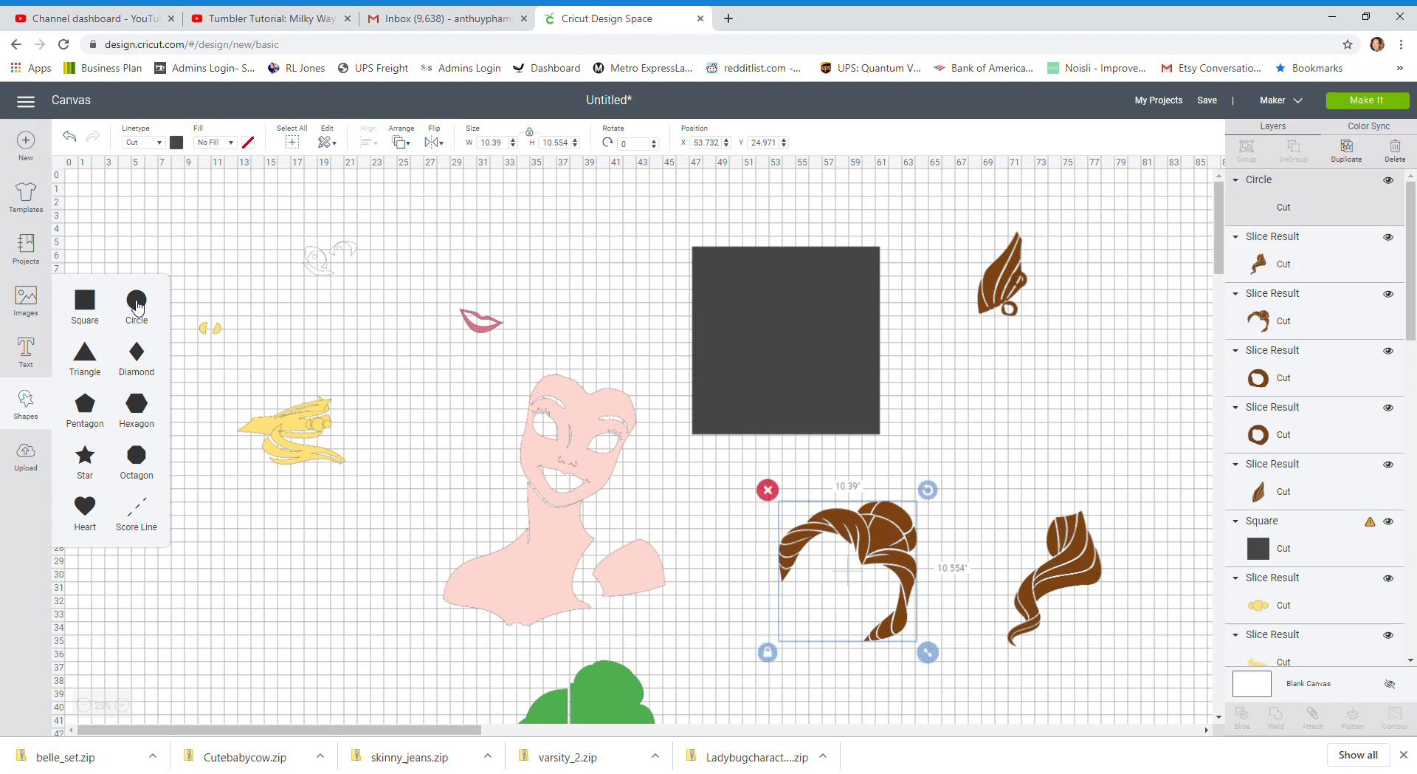
left_click_drag(113, 216, 1107, 470)
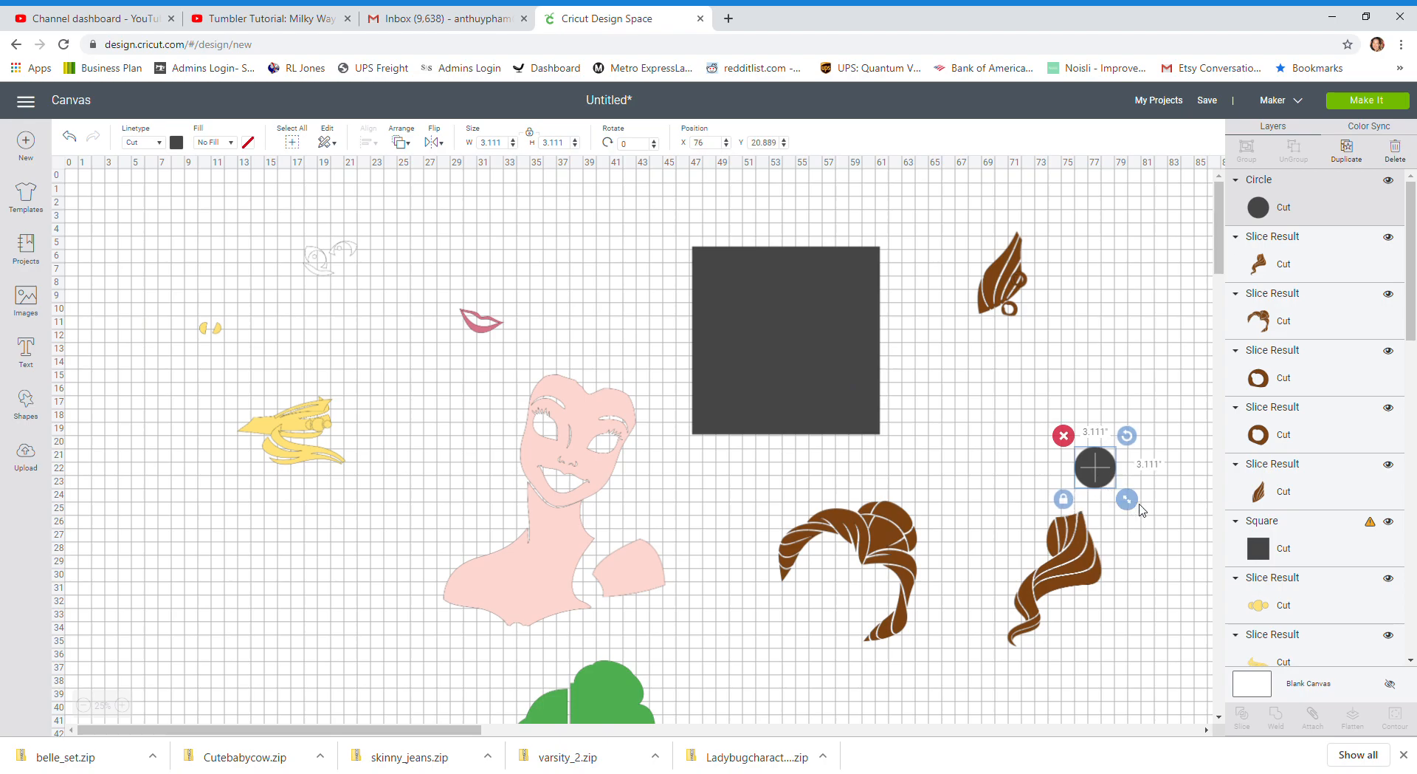
left_click_drag(1130, 501, 1100, 486)
left_click(1348, 151)
left_click(1346, 151)
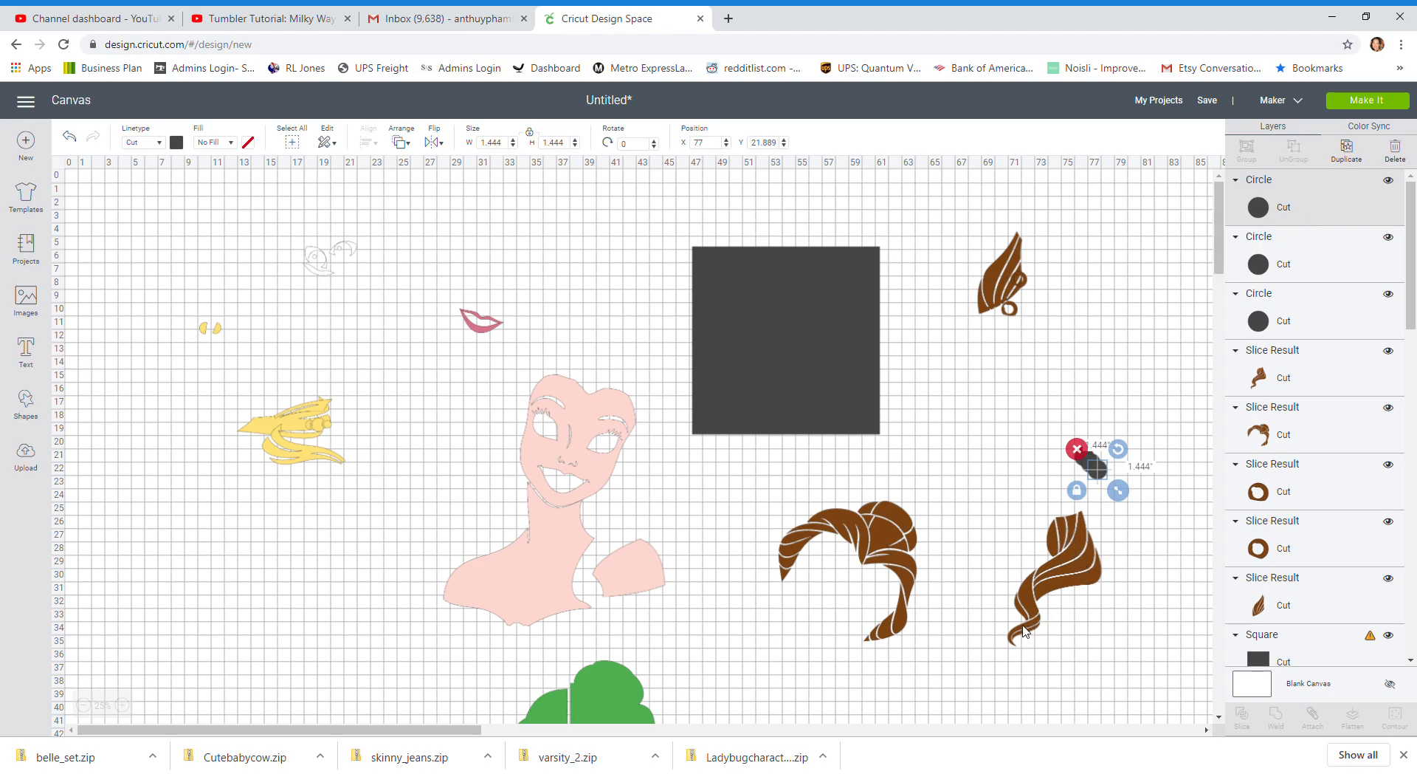
Place one small circle over the gap lines in the upper part of the brown curl and weld it to the curl
left_click_drag(1099, 467, 1079, 550)
left_click_drag(1070, 549, 1067, 550)
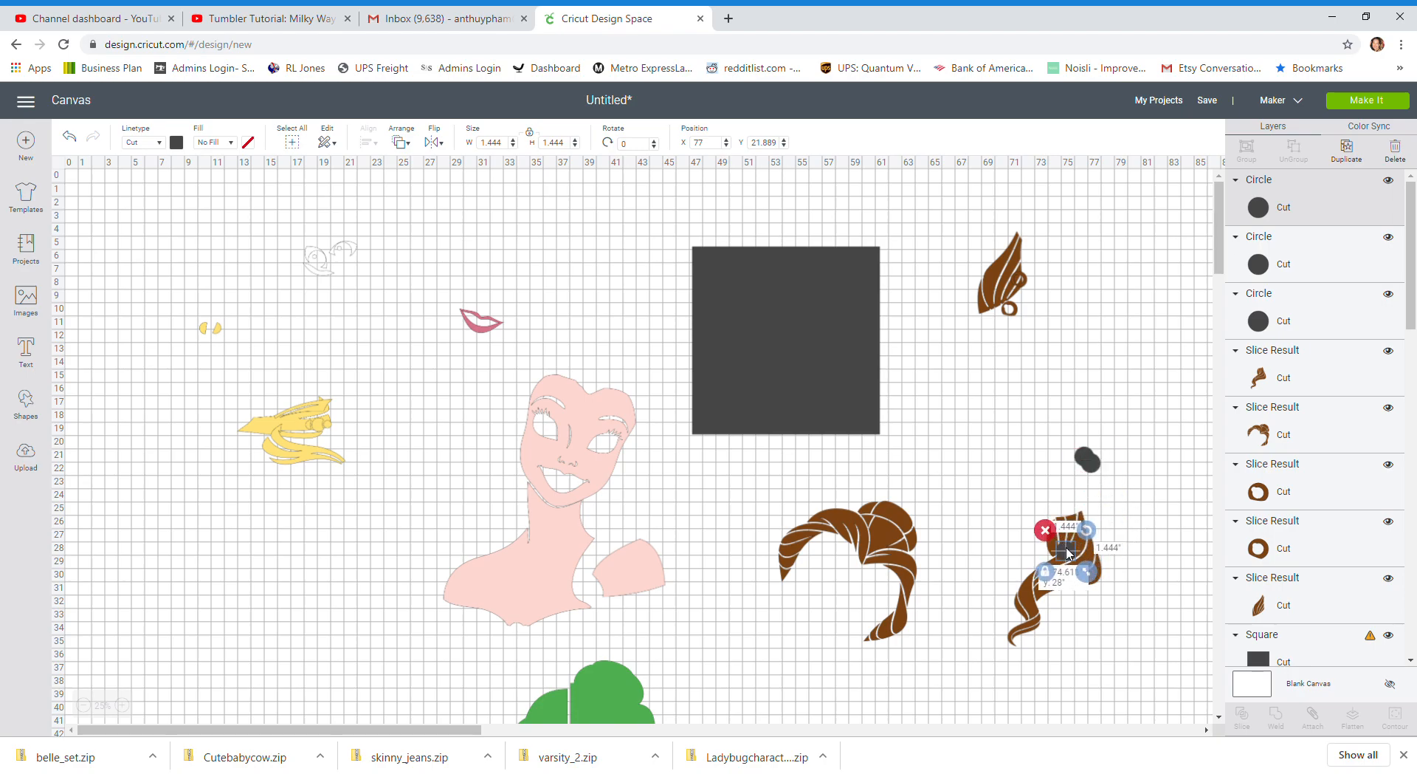
left_click(1126, 522)
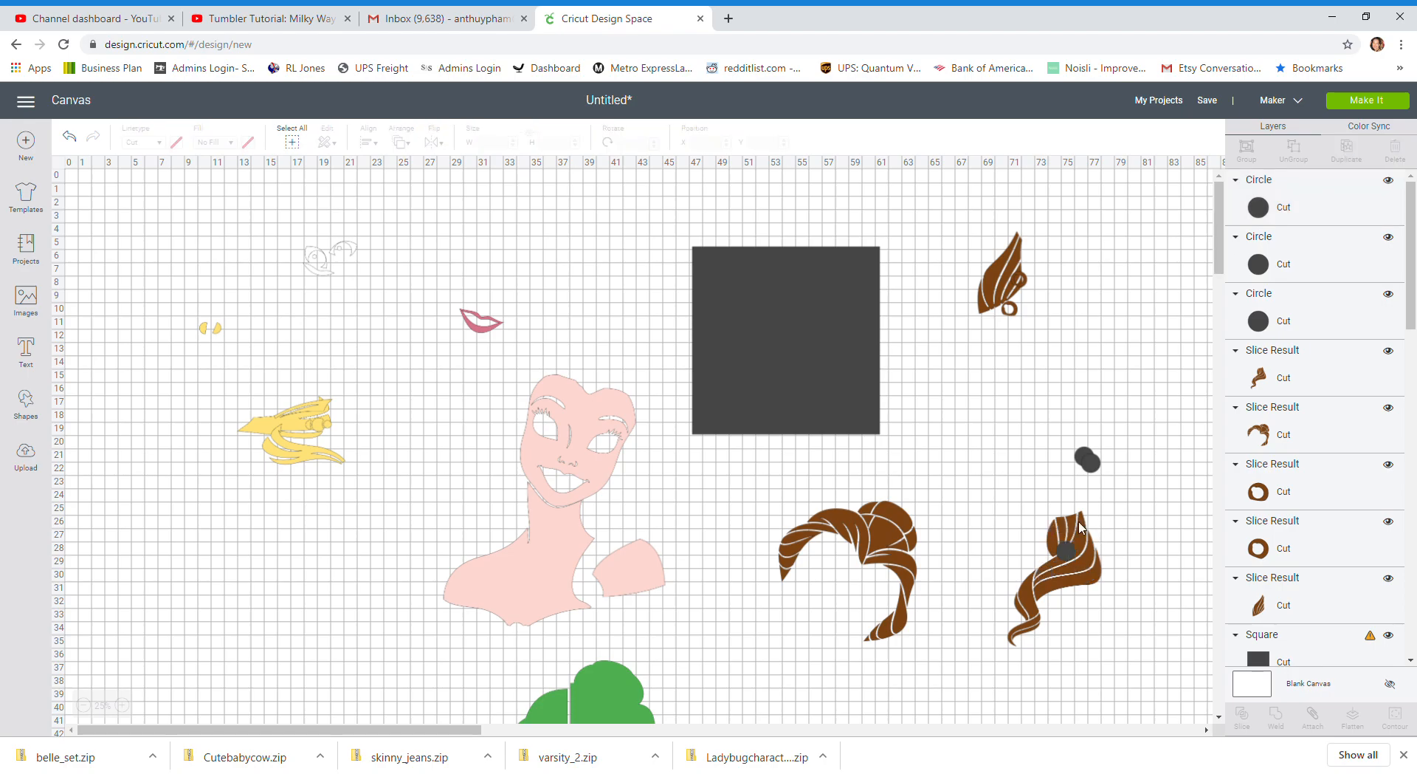
left_click_drag(1025, 523, 1109, 604)
left_click(983, 534)
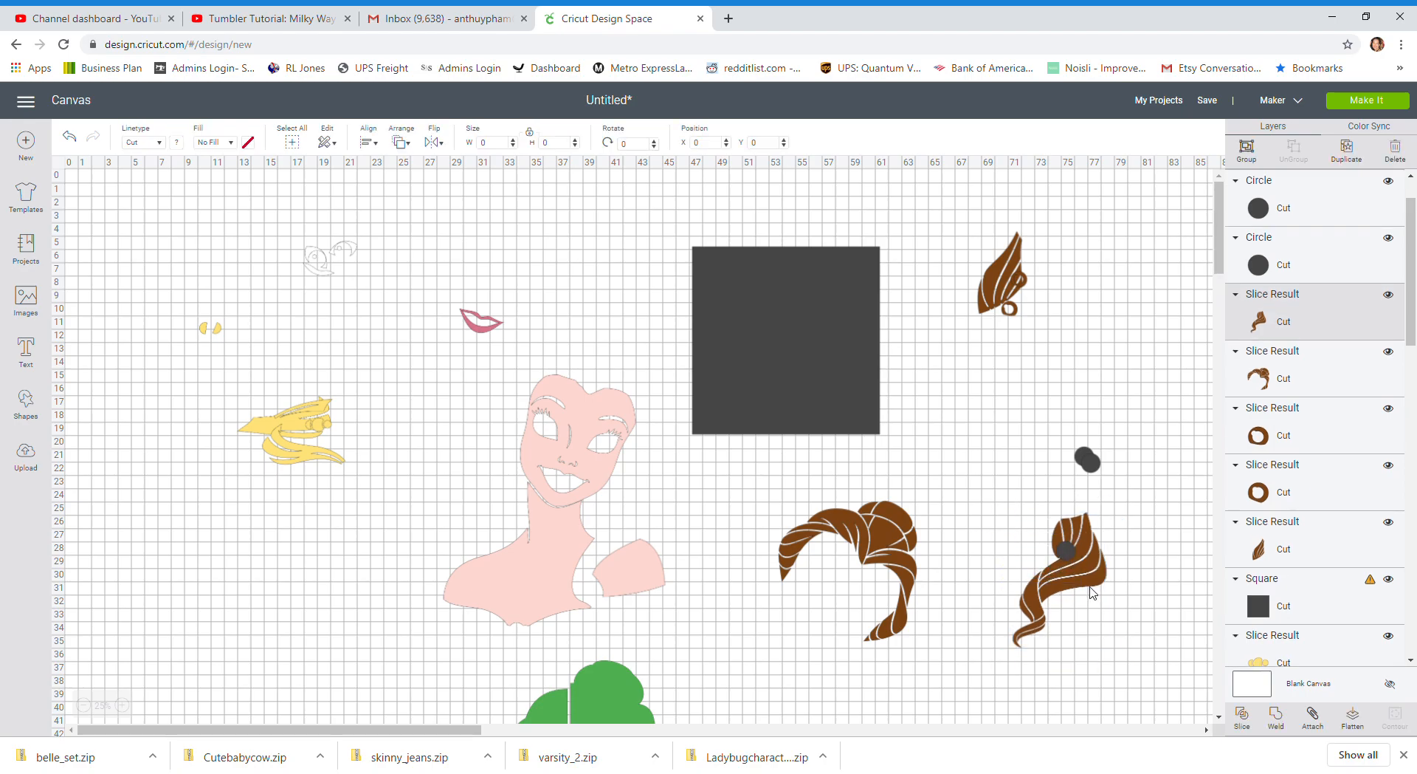
left_click(1275, 715)
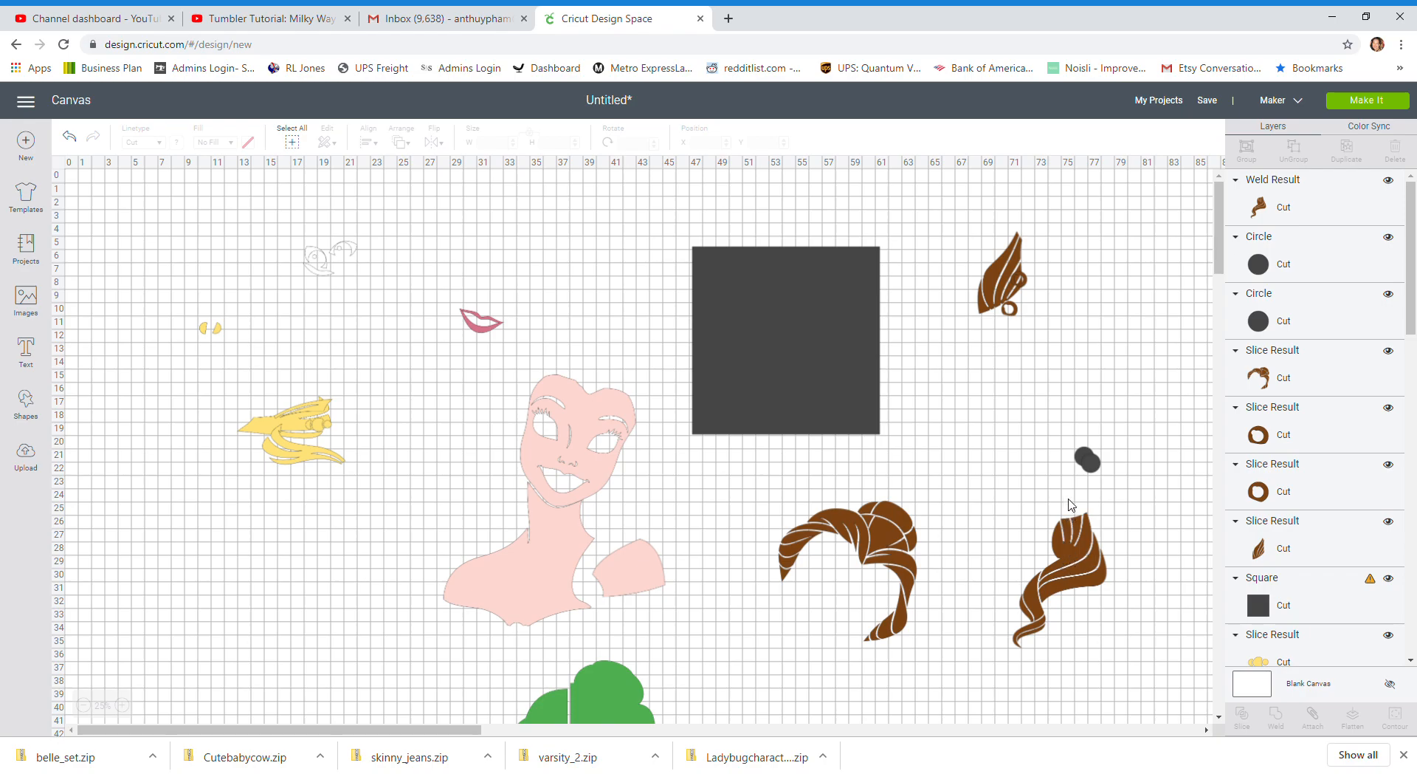
Shrink a second circle to about 1.06 in, position it over the narrow lower part of the curl, and weld both together
left_click_drag(1096, 470, 1041, 626)
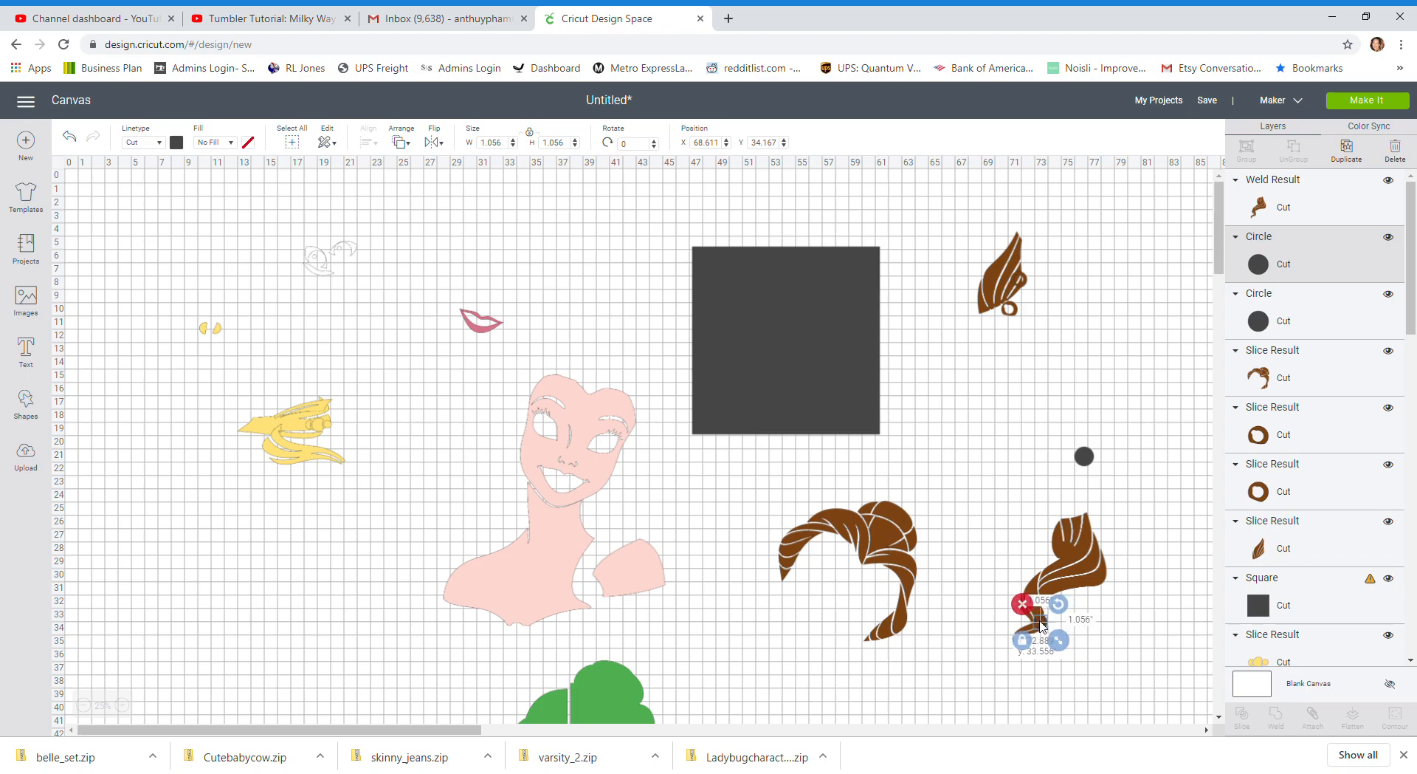
left_click_drag(1041, 626, 1039, 620)
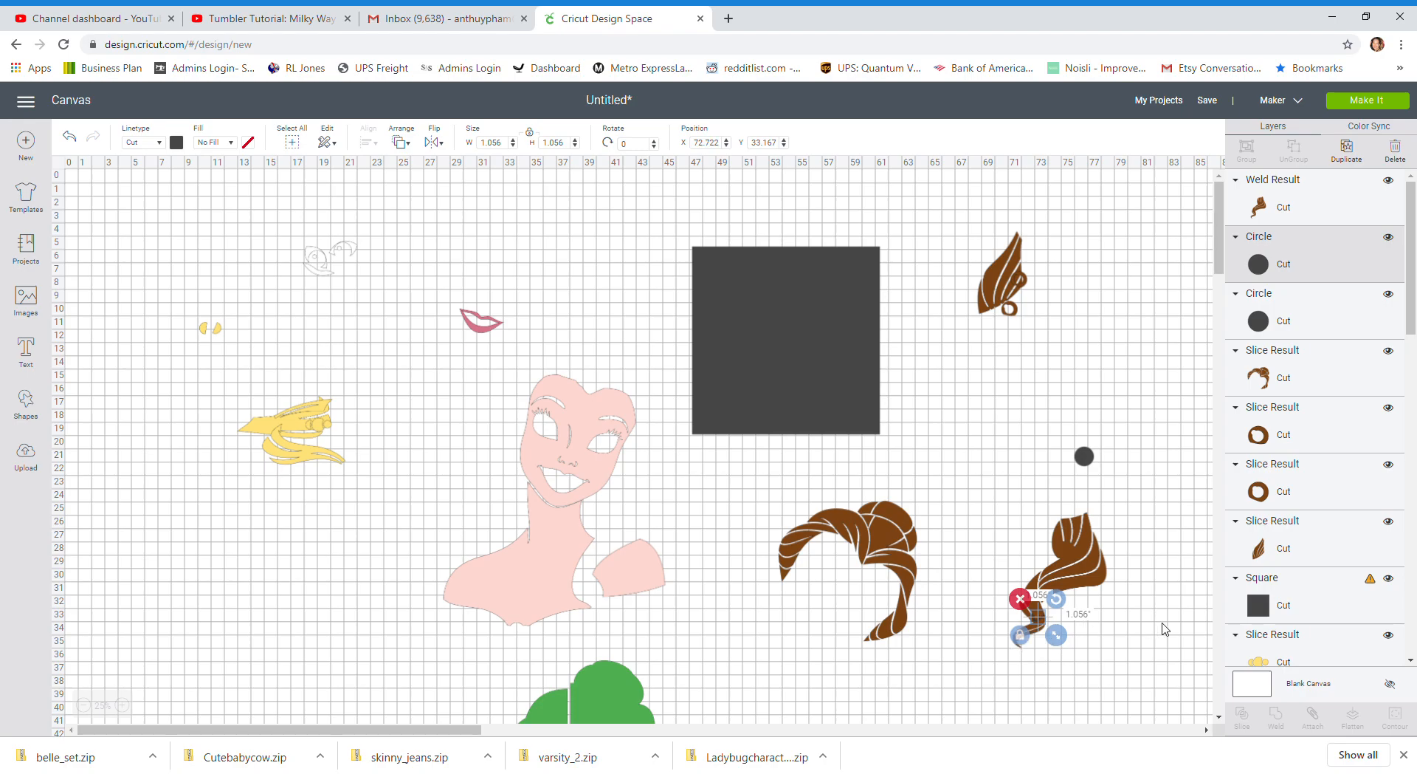
left_click(1148, 633)
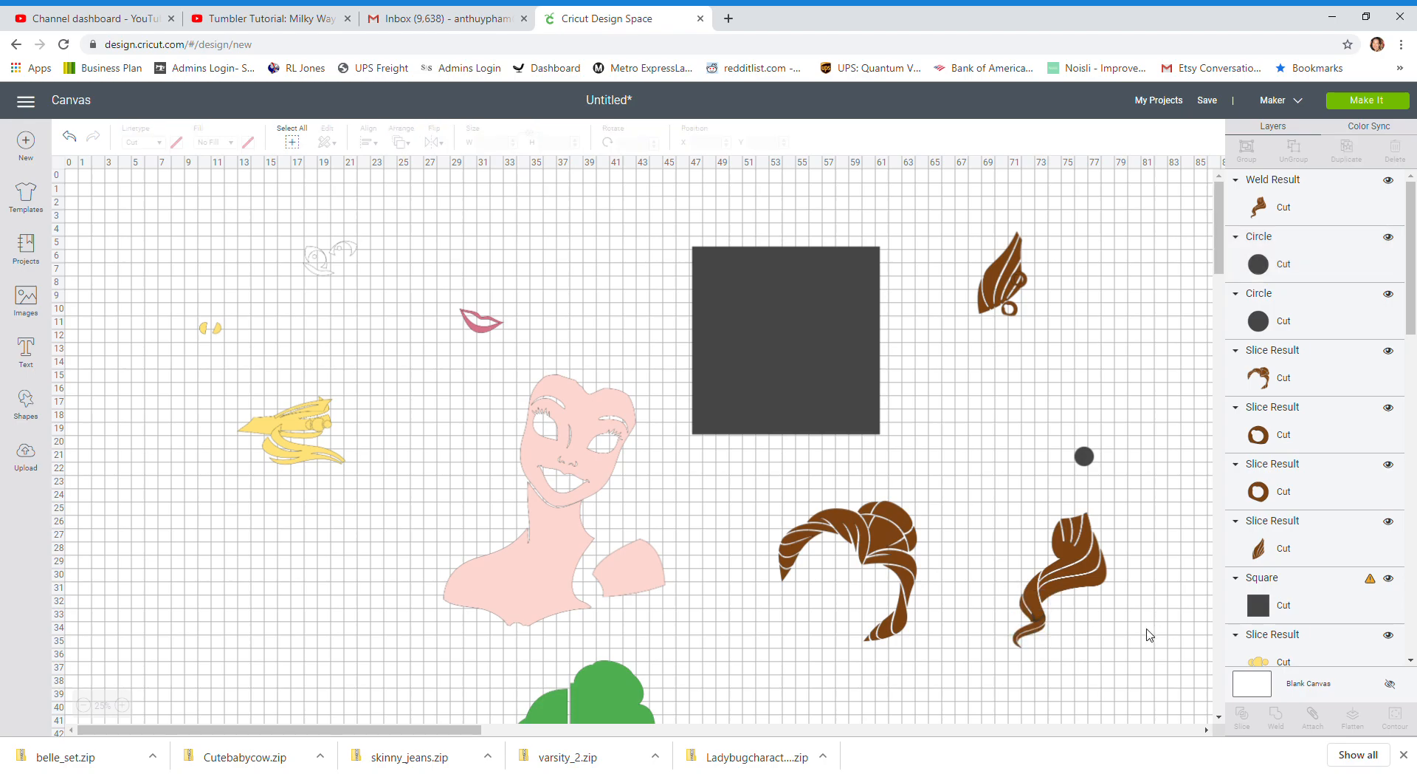
left_click(1077, 574)
left_click_drag(1077, 574, 1076, 571)
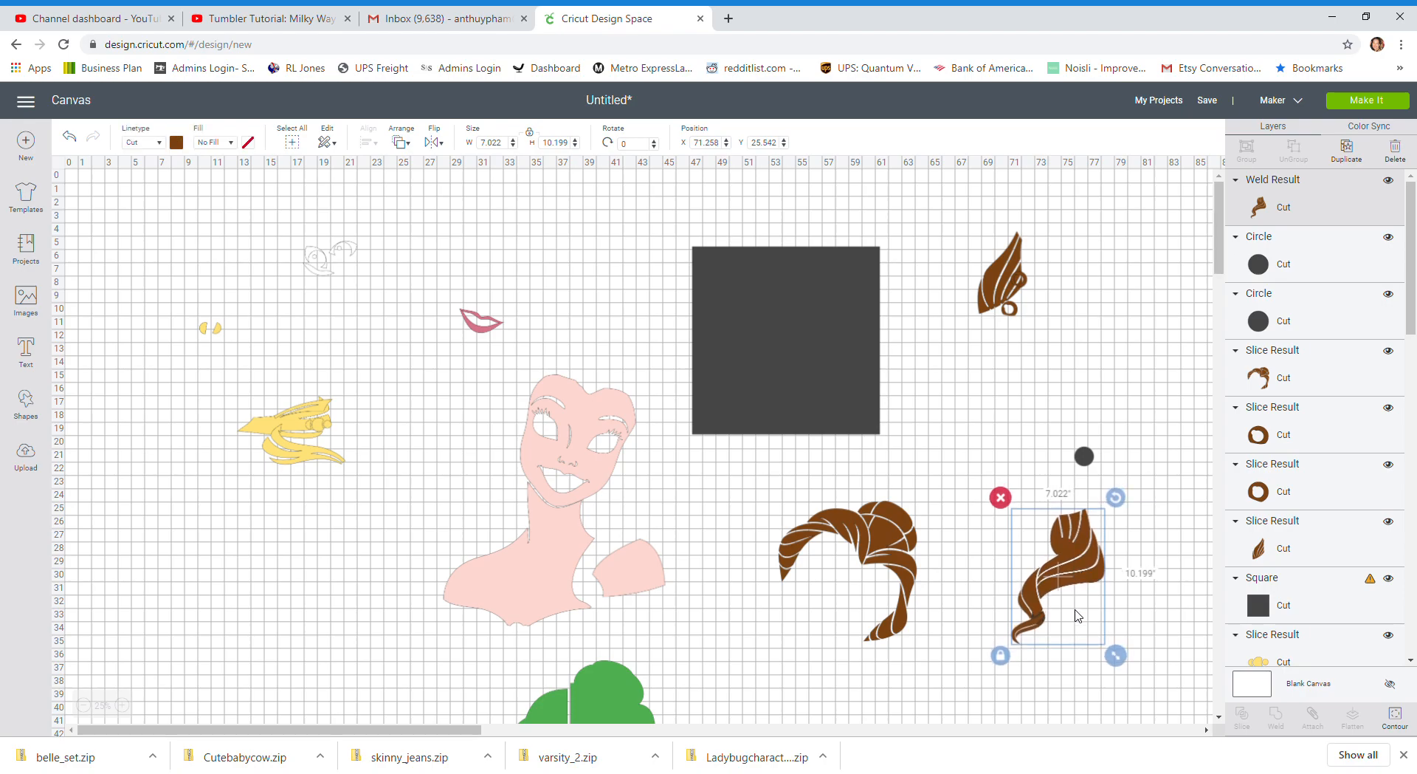
left_click(1154, 629)
left_click_drag(1147, 654, 1023, 595)
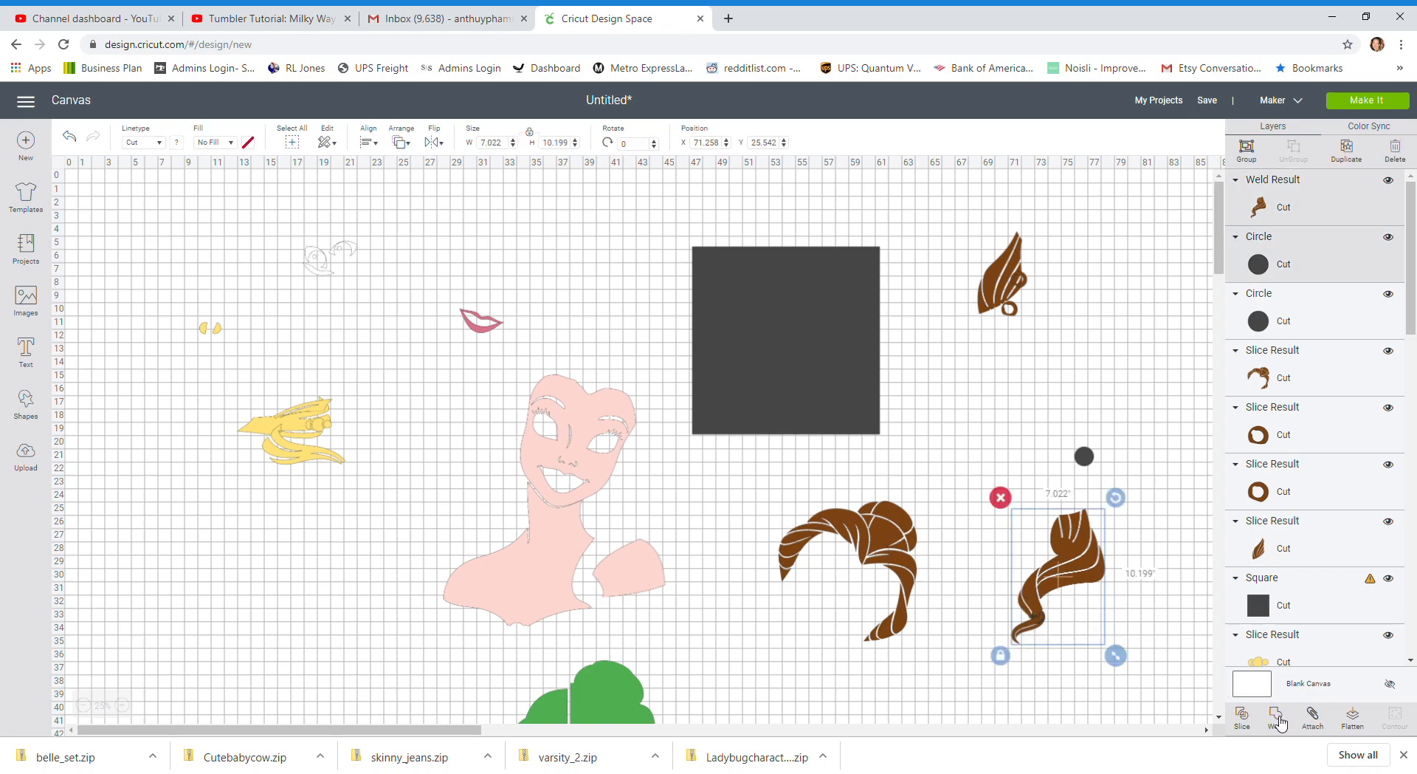
left_click(1279, 722)
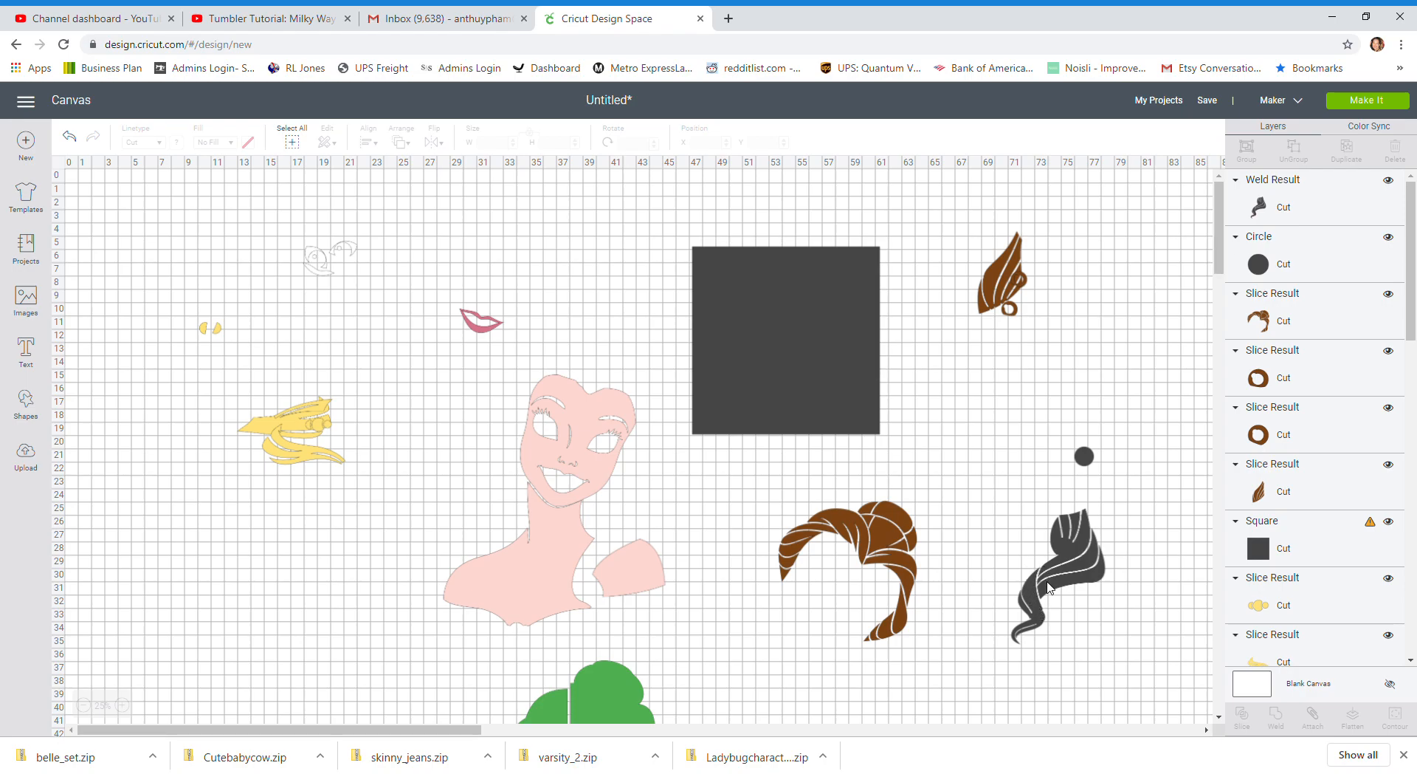
Position the last small circle over the middle of the curl where its strands narrow and weld it to the curl
left_click_drag(1081, 442, 1070, 537)
left_click(1183, 490)
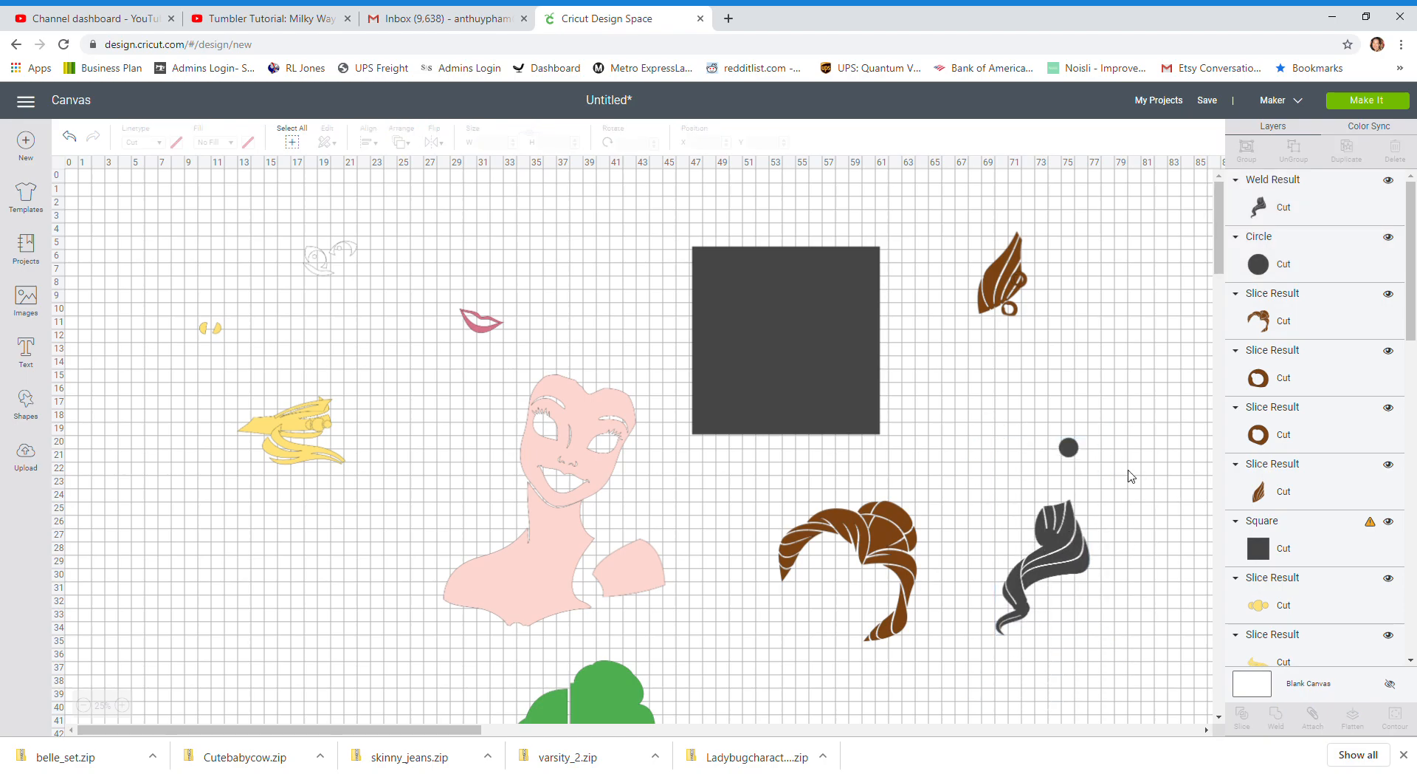
left_click_drag(1069, 448, 1027, 587)
left_click(1128, 603)
left_click(1022, 587)
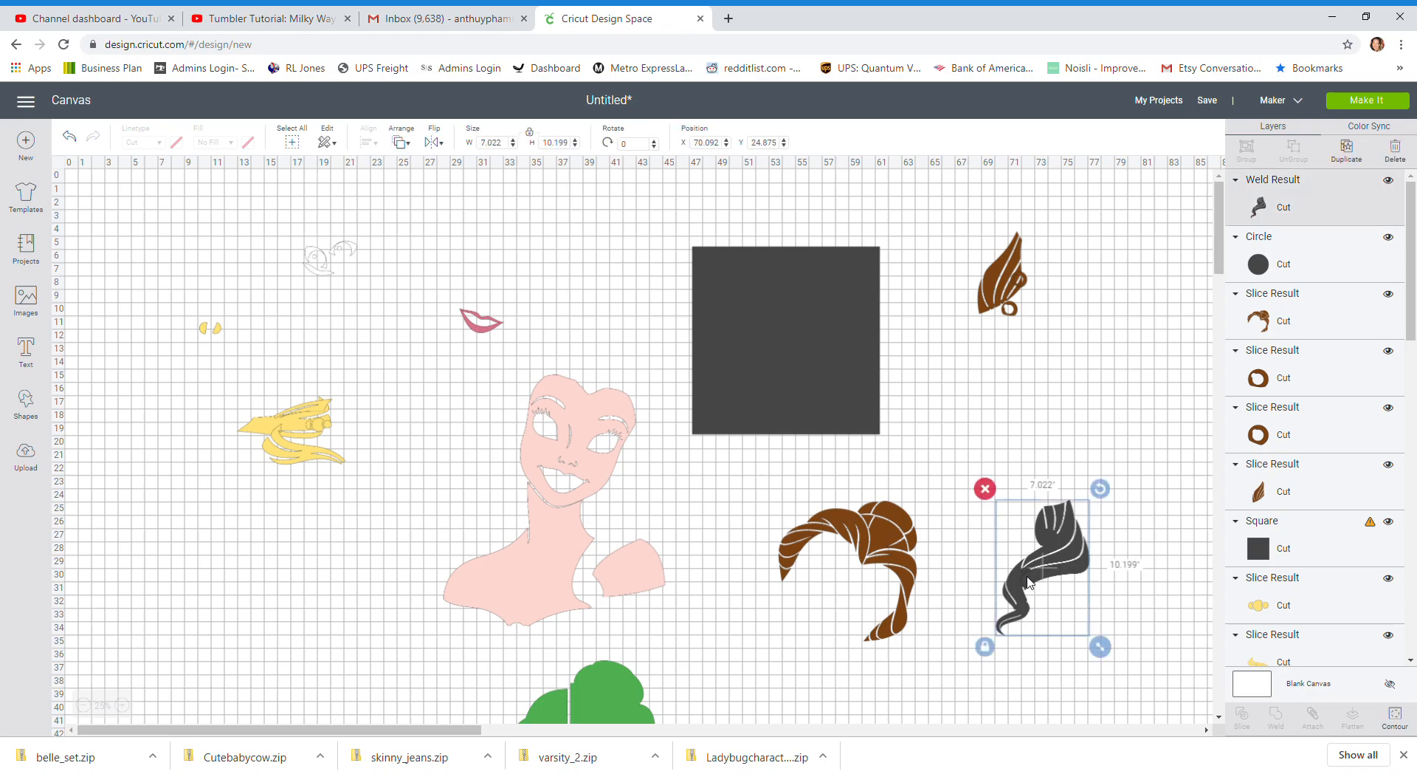
left_click_drag(1019, 587, 1029, 586)
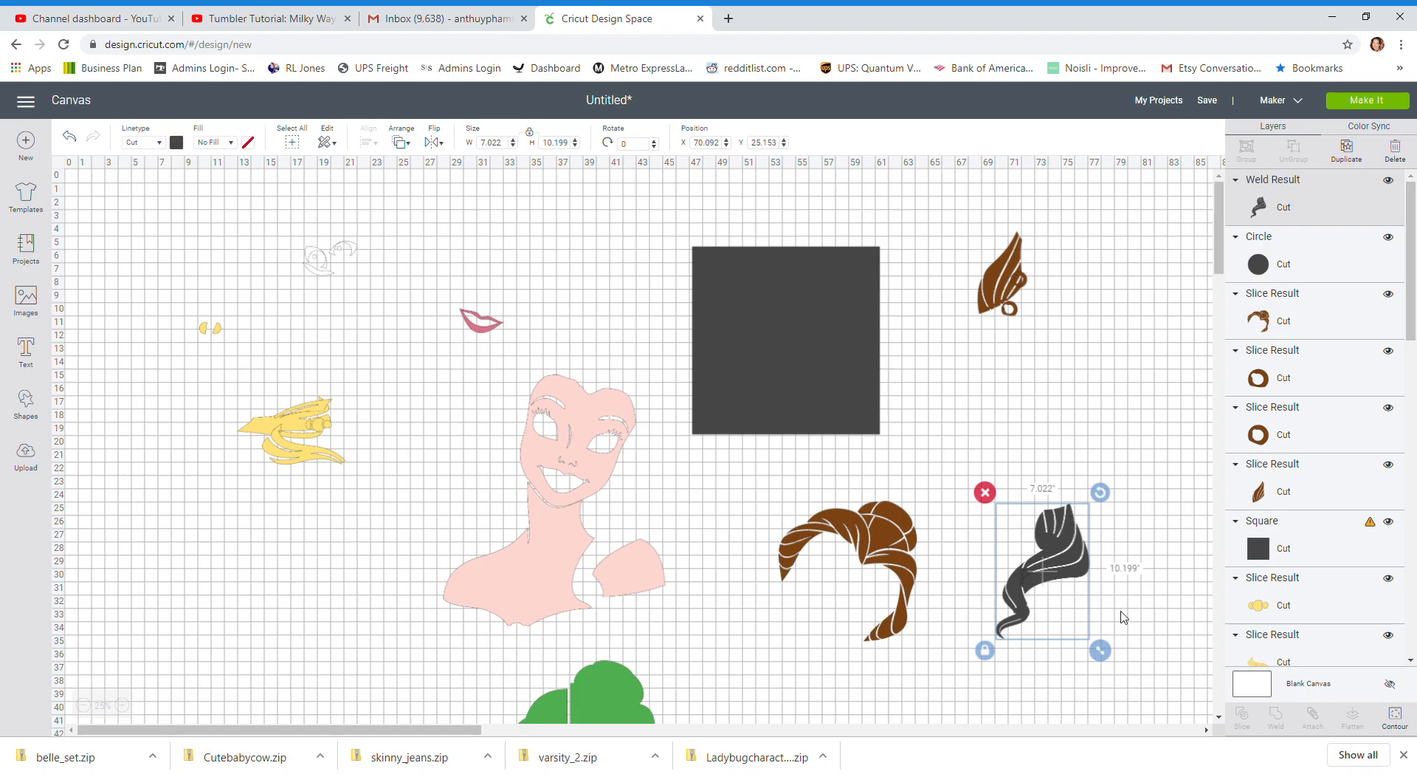
left_click(1123, 617)
left_click_drag(1123, 617, 1001, 561)
left_click(1285, 729)
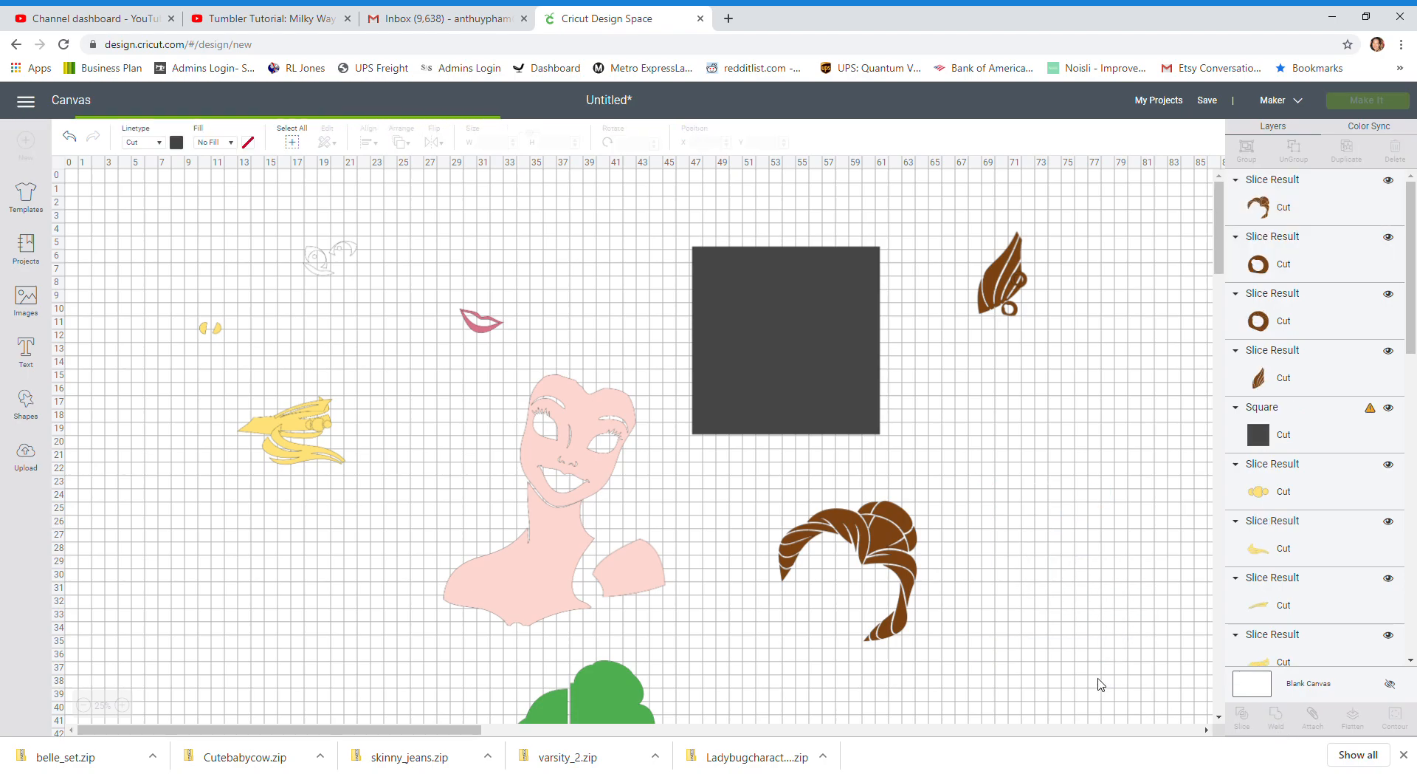
Move the welded curl and the small brown hair piece next to each other, and recolour the curl brown like the other hair
left_click_drag(1072, 564, 1087, 525)
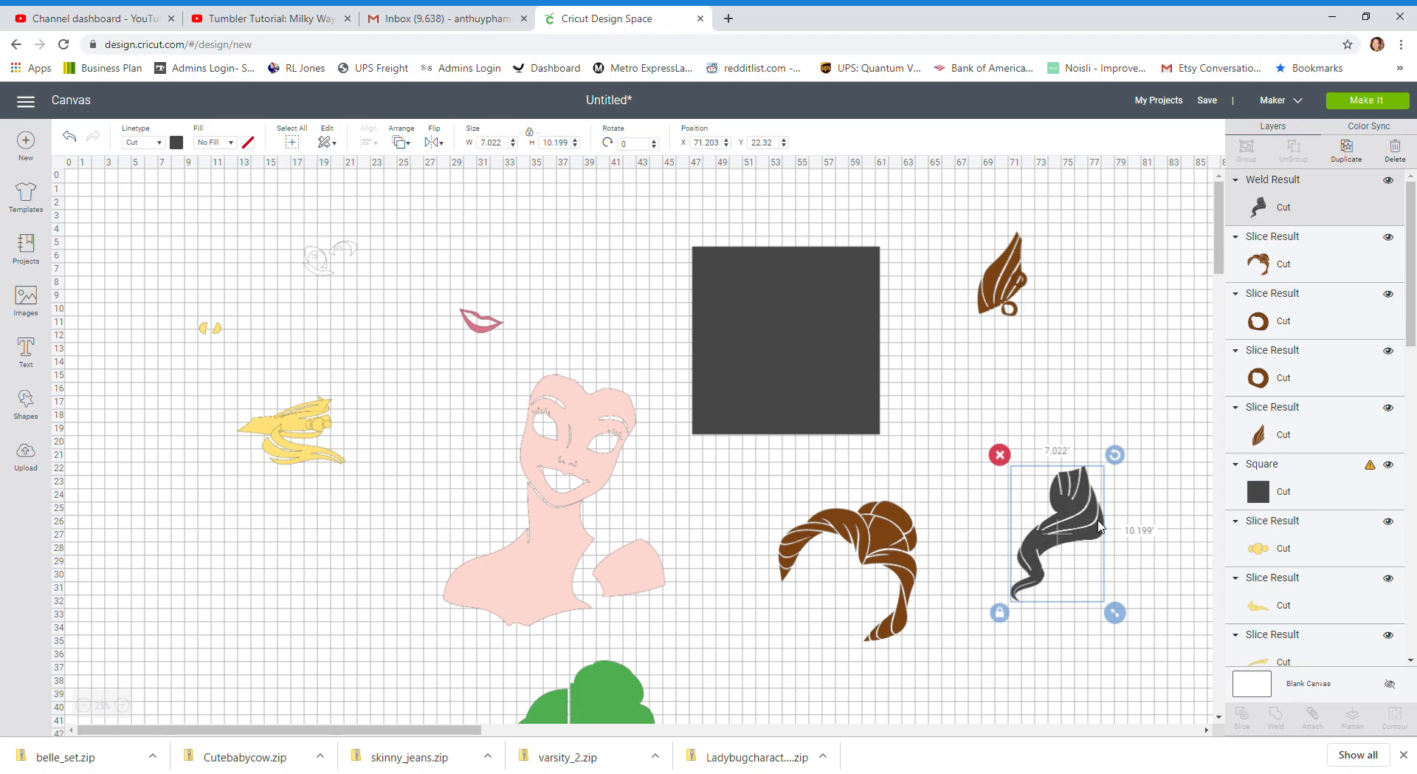
left_click_drag(989, 299, 1006, 509)
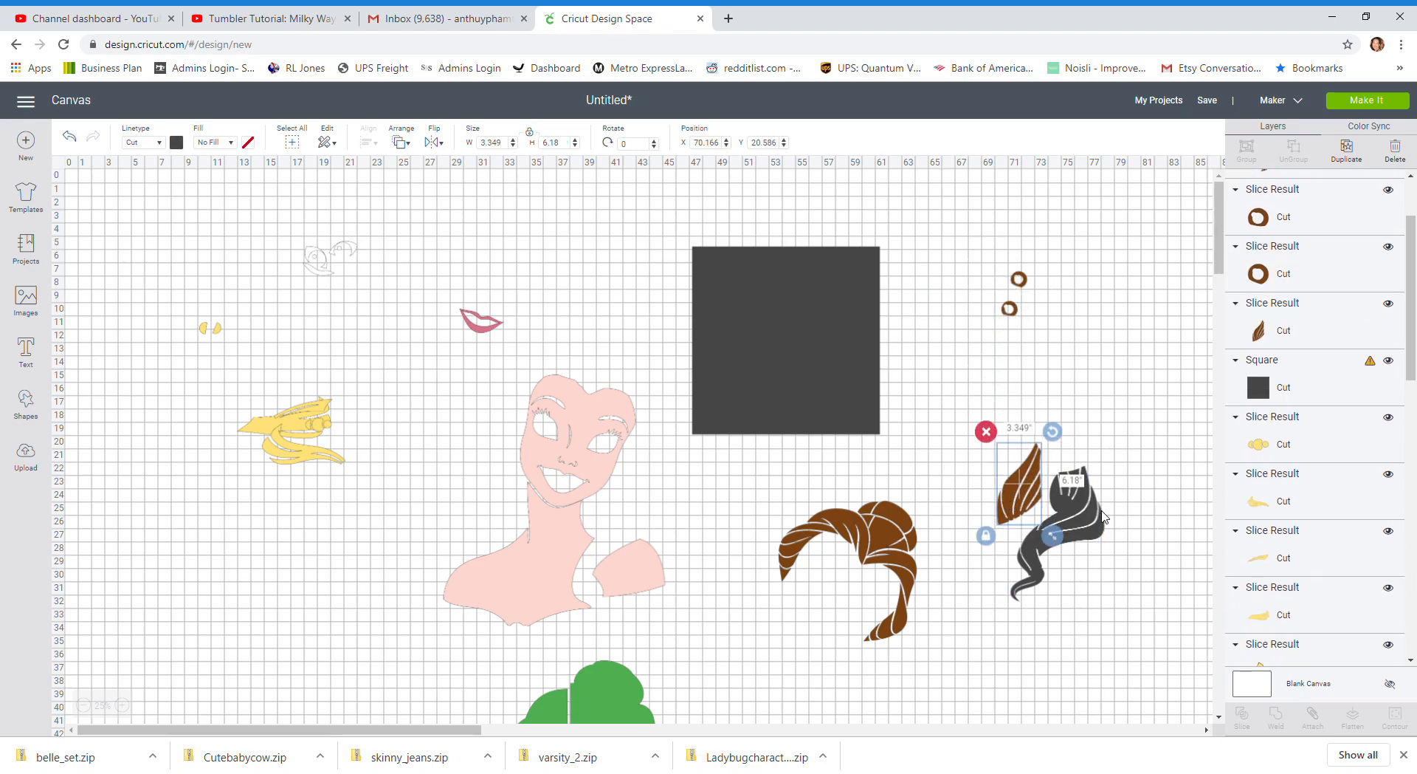
left_click(1103, 517)
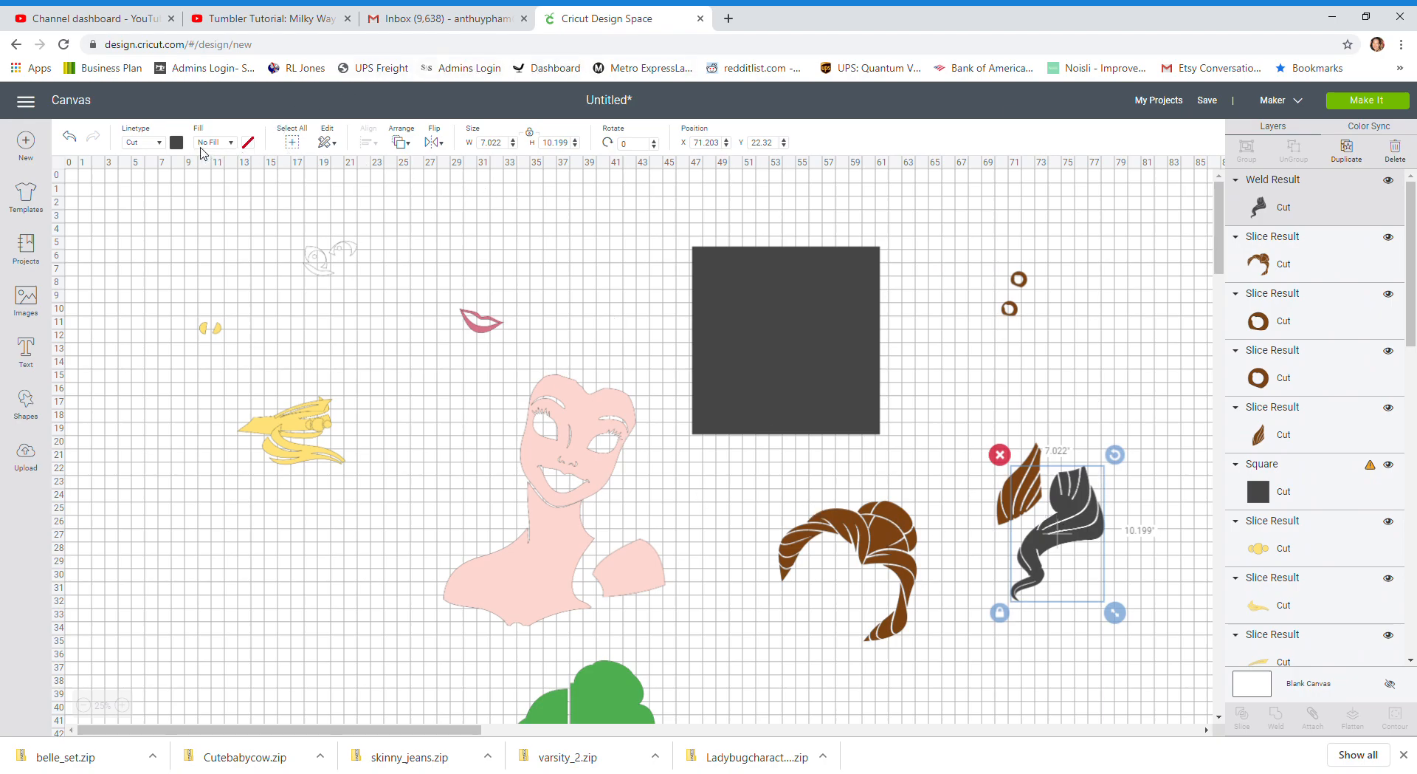
left_click(176, 142)
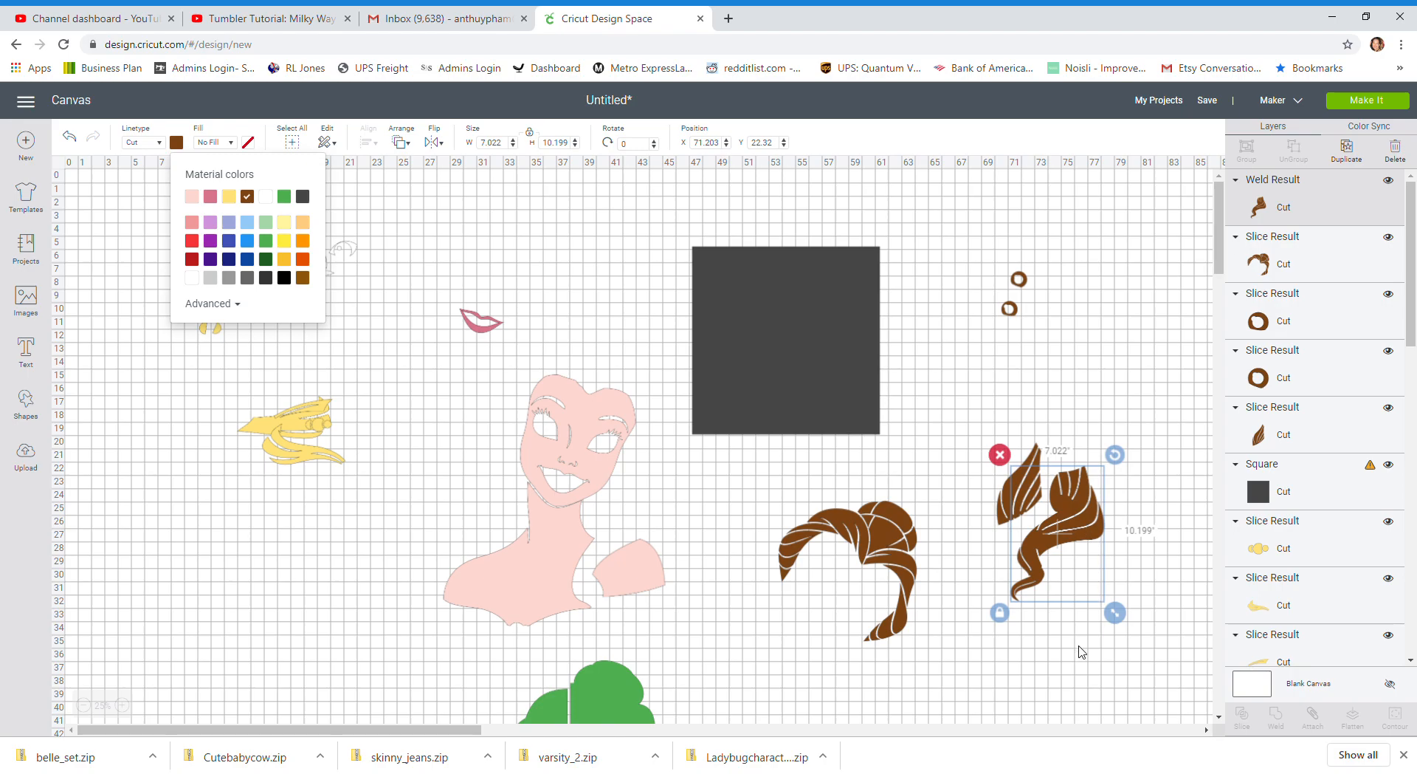
left_click(1066, 664)
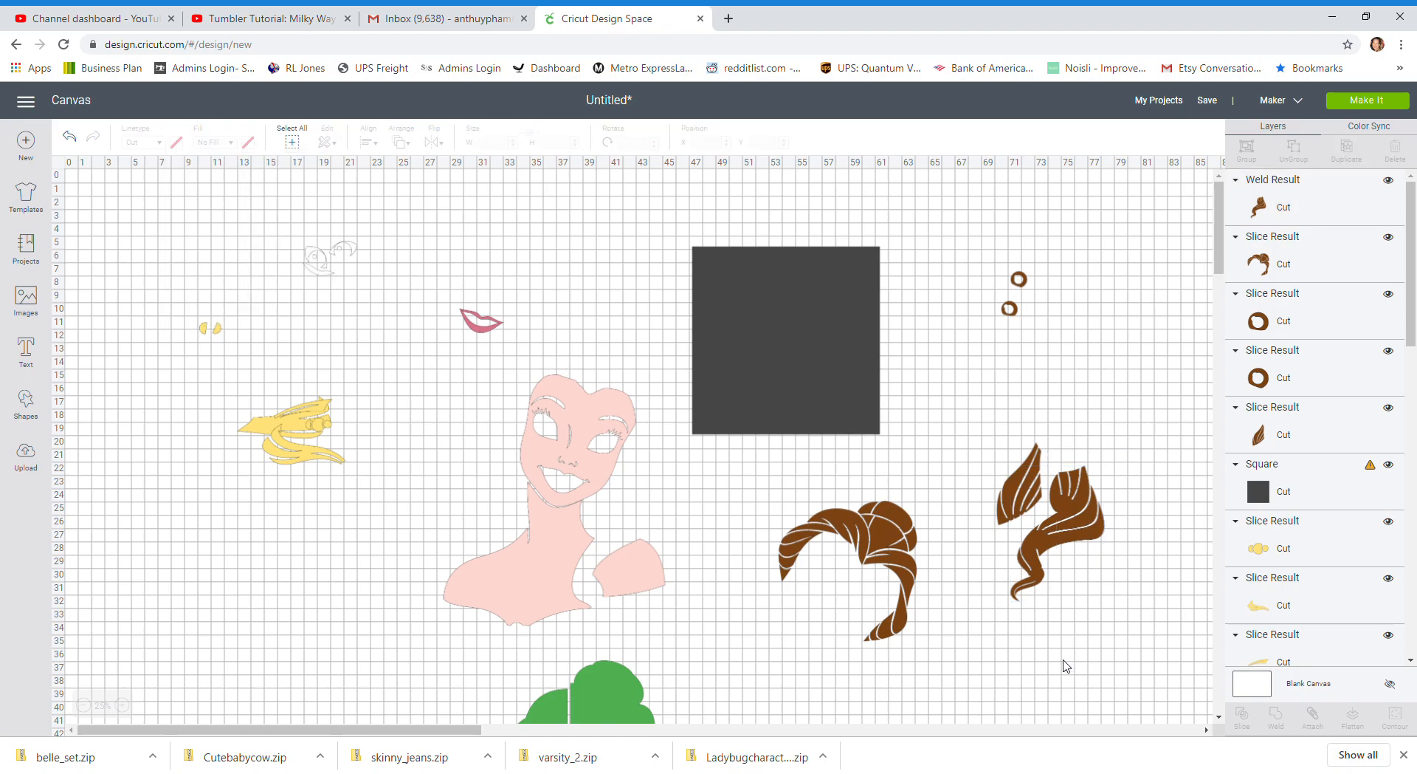
Add a new circle above the separated curl pieces and delete the 14 in dark square
left_click(902, 559)
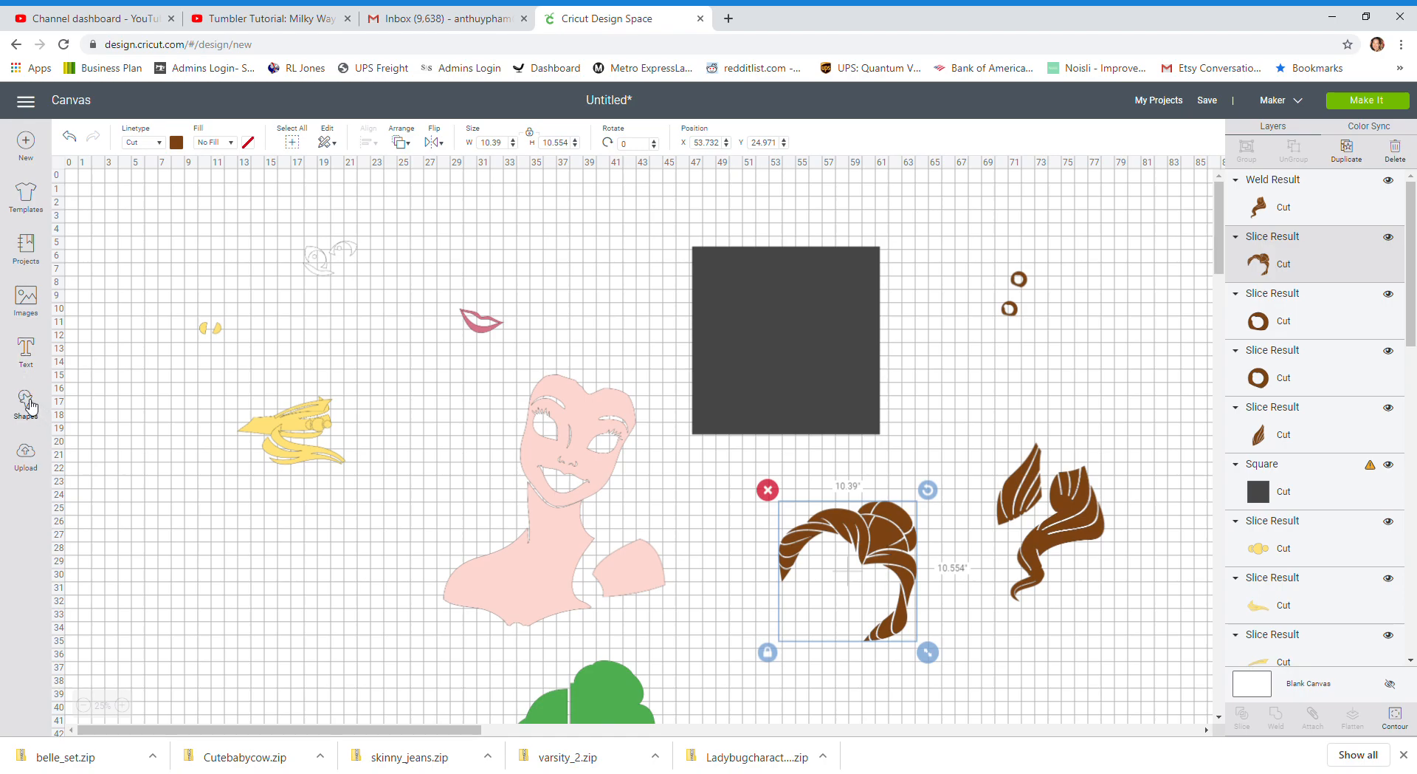
left_click(29, 405)
left_click(134, 303)
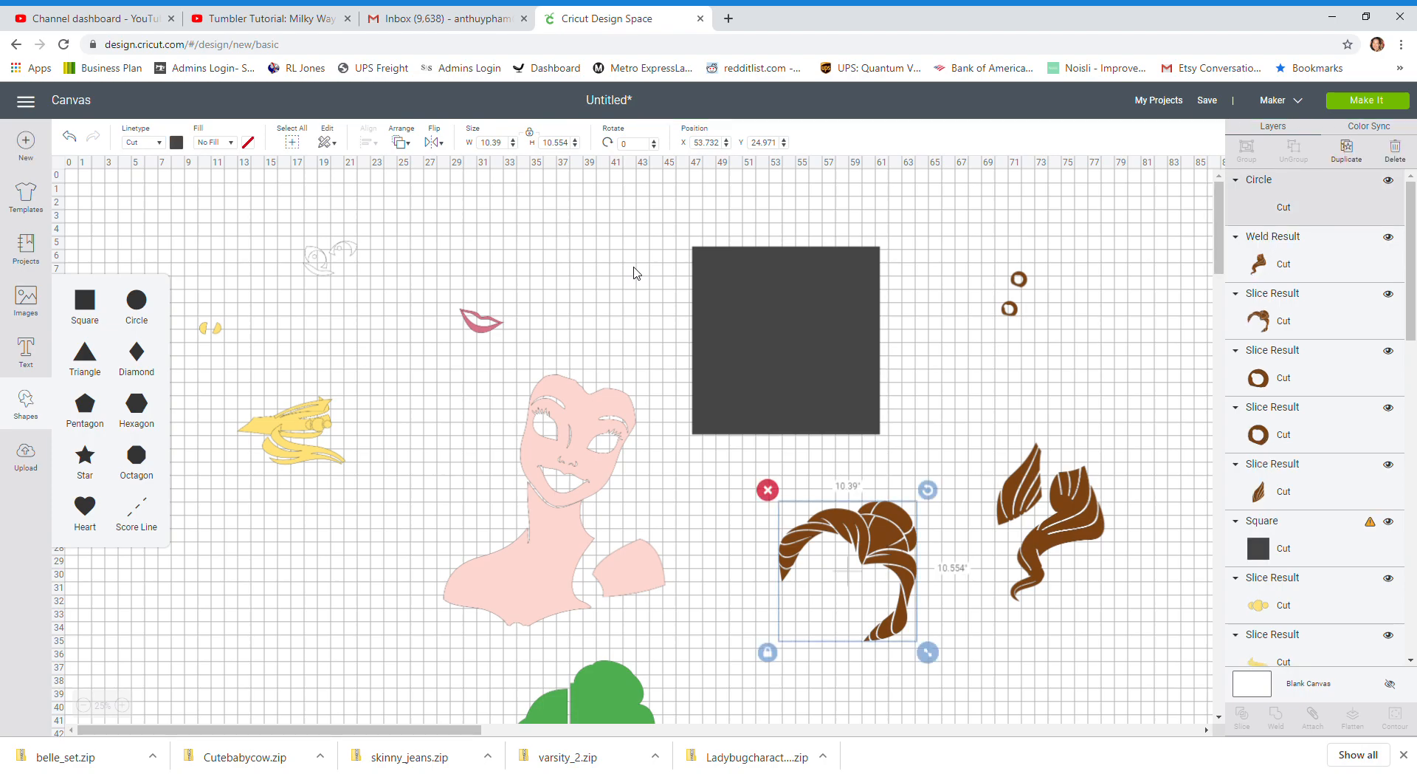
left_click_drag(114, 220, 991, 403)
left_click(812, 355)
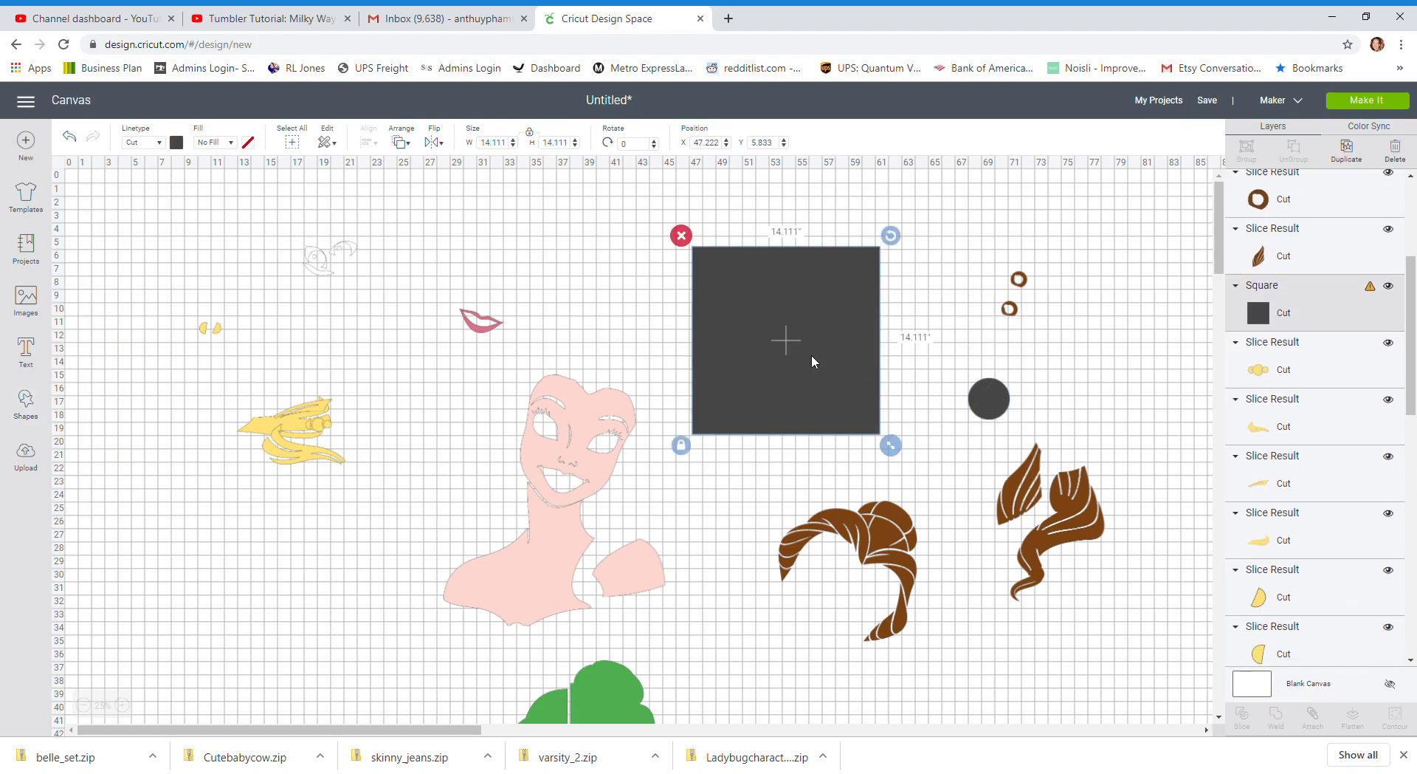
key("Delete")
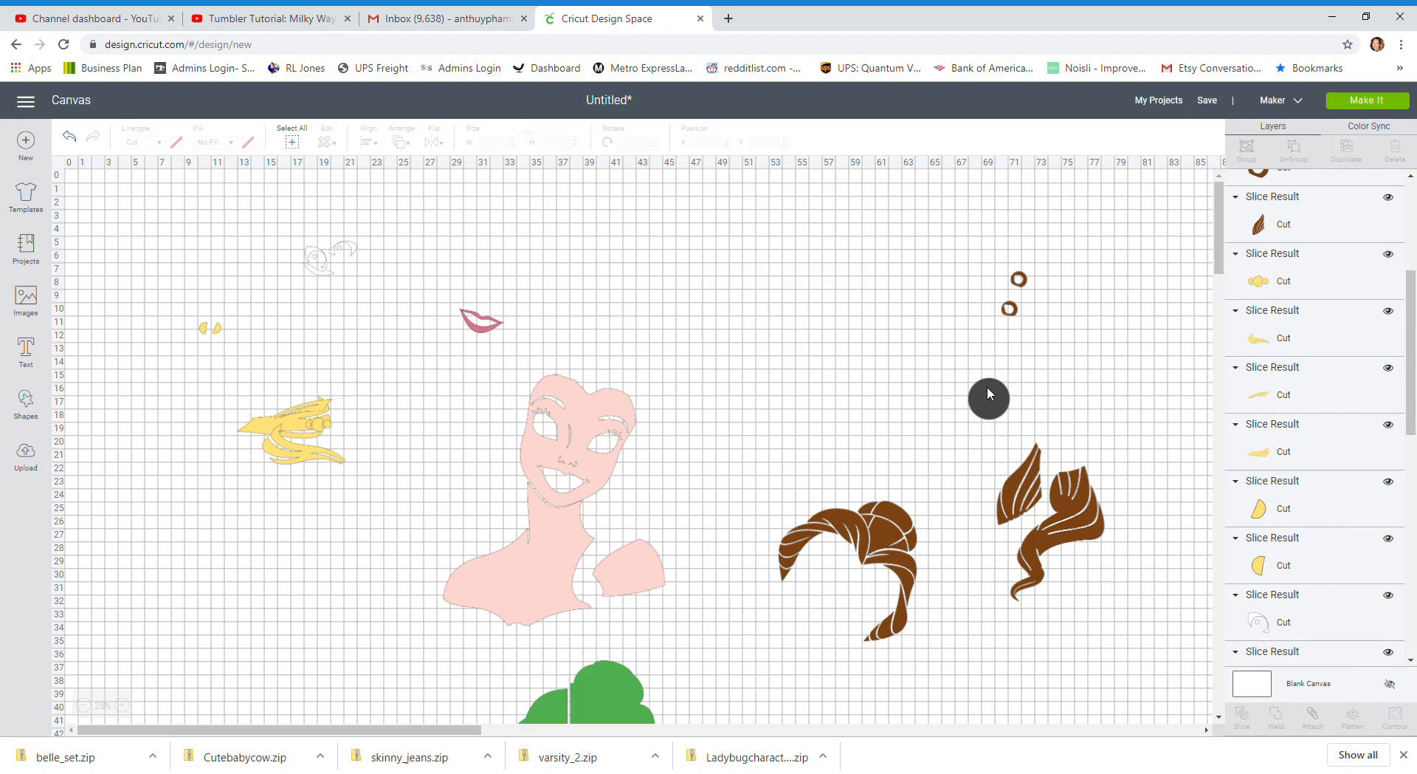
Move the new circle above the upper hair piece and duplicate it four times
left_click_drag(986, 387, 810, 387)
left_click(1347, 155)
left_click(1348, 162)
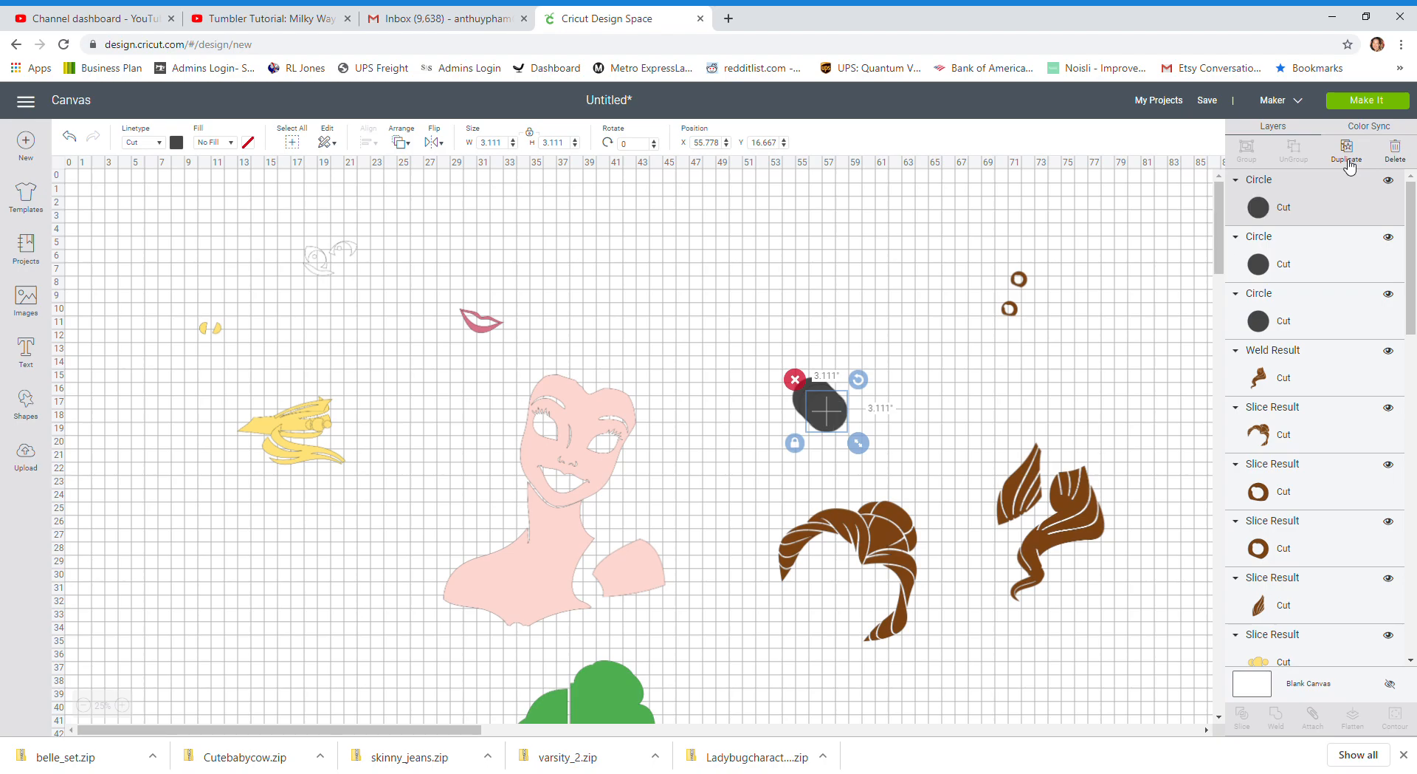
left_click(1348, 164)
left_click(1347, 164)
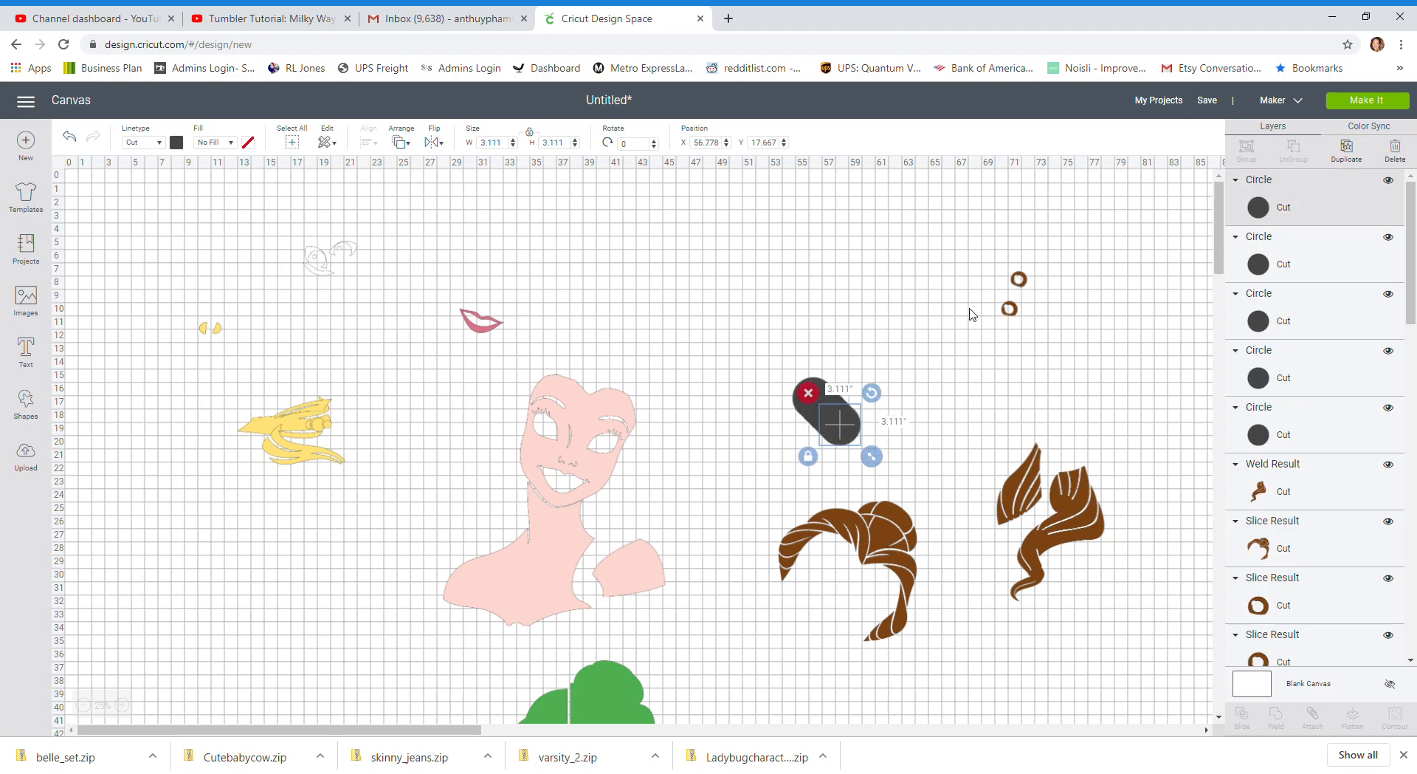
Place one circle over the bun of the upper hair piece, enlarge it to about 3.6 in, and weld it to the hair
left_click_drag(854, 426, 895, 530)
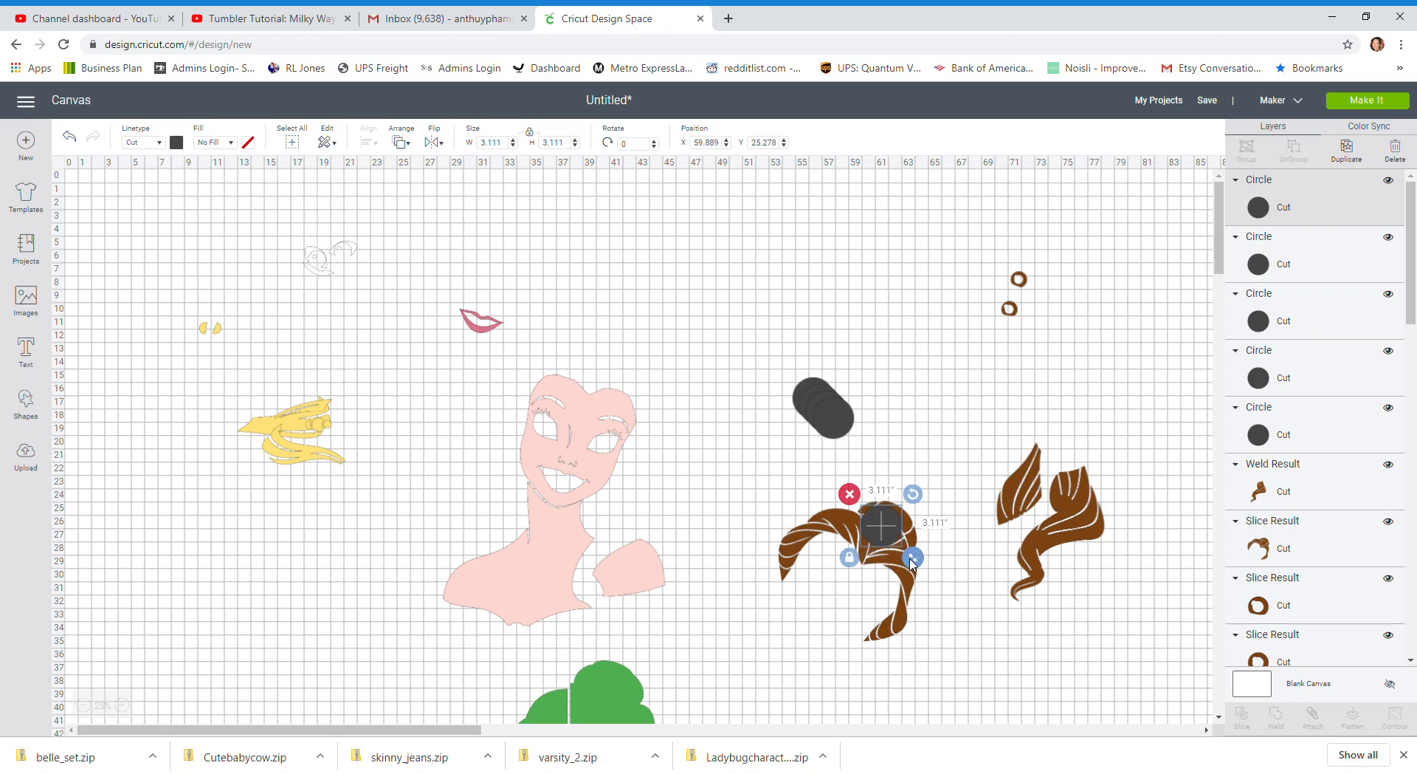
left_click_drag(913, 562, 919, 571)
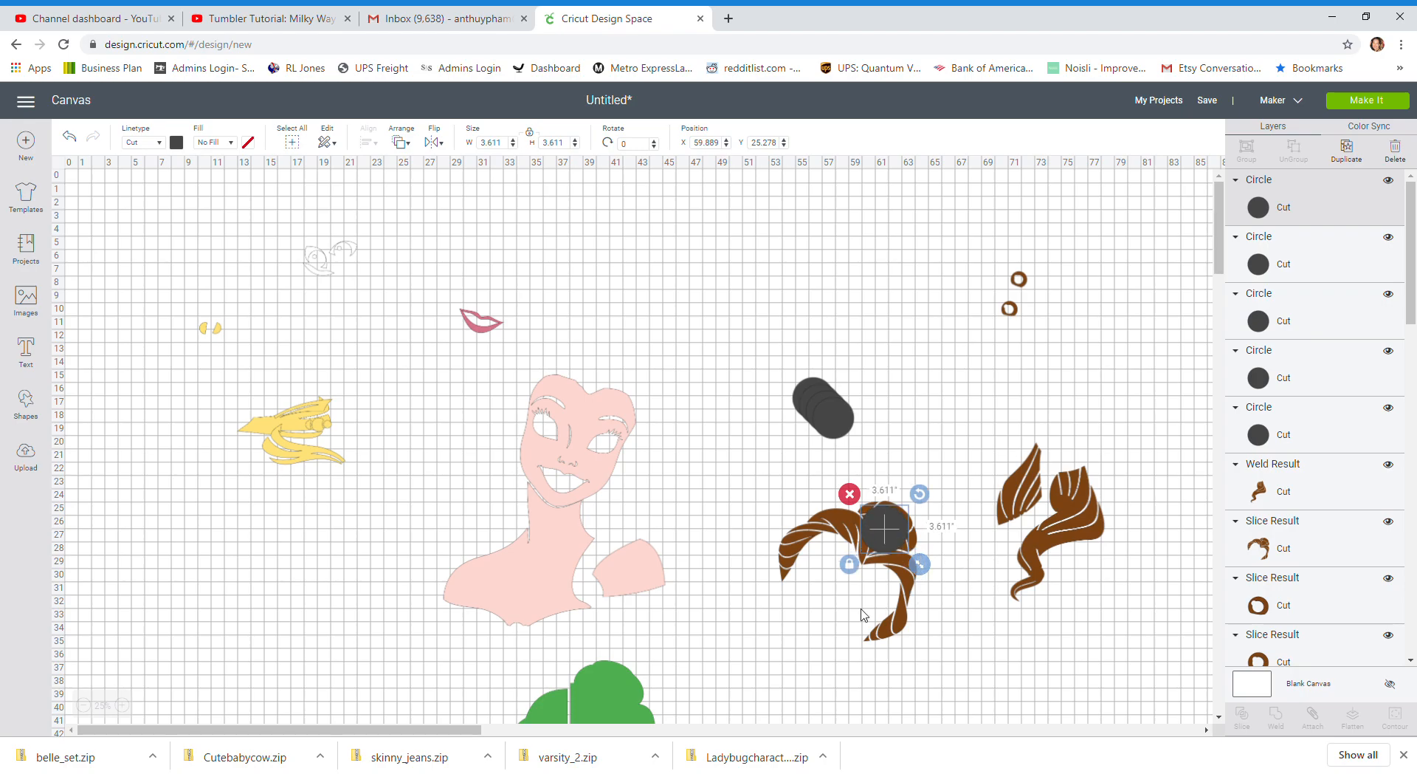
left_click(818, 656)
left_click_drag(939, 655, 871, 539)
left_click(1275, 716)
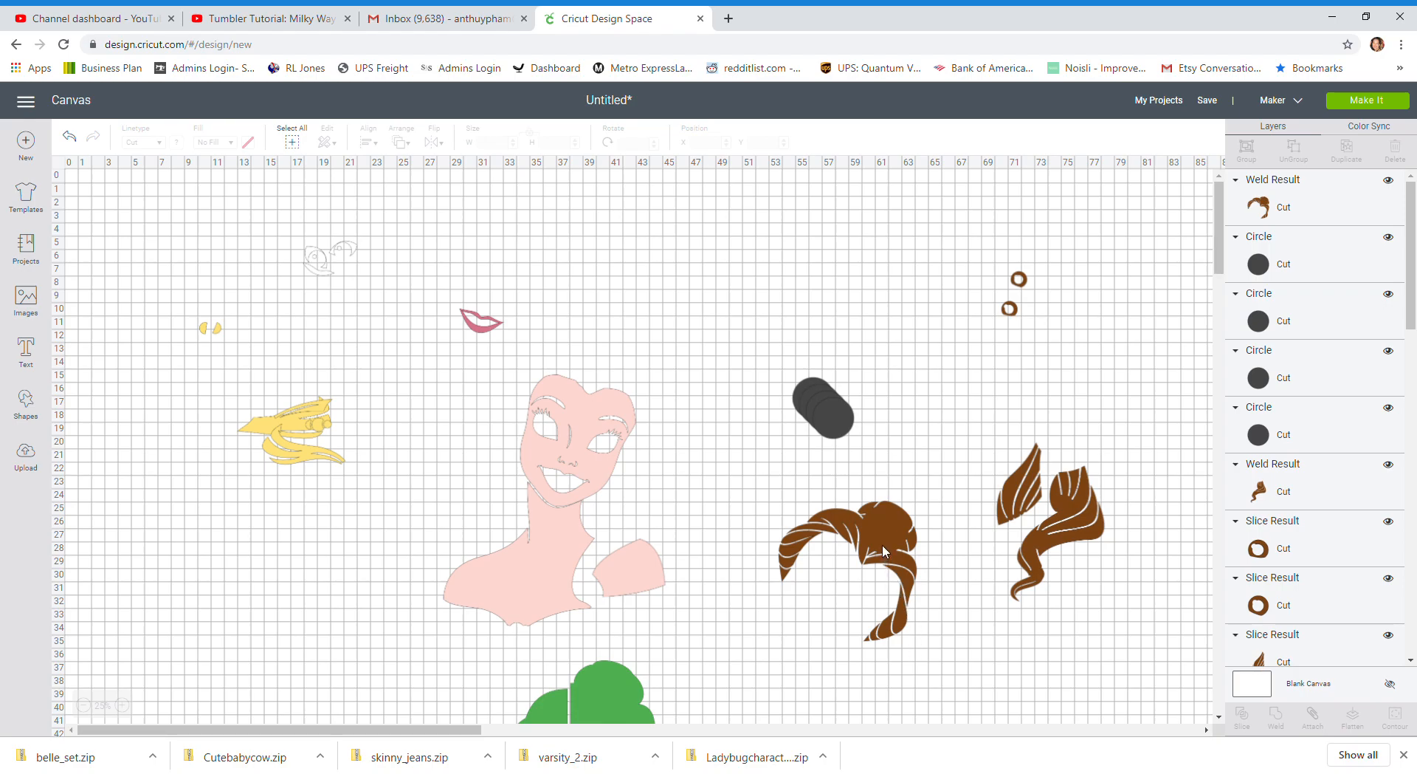
Squeeze one circle into a narrow upright oval below the hair piece and bring the hair's front strand over it
left_click(843, 415)
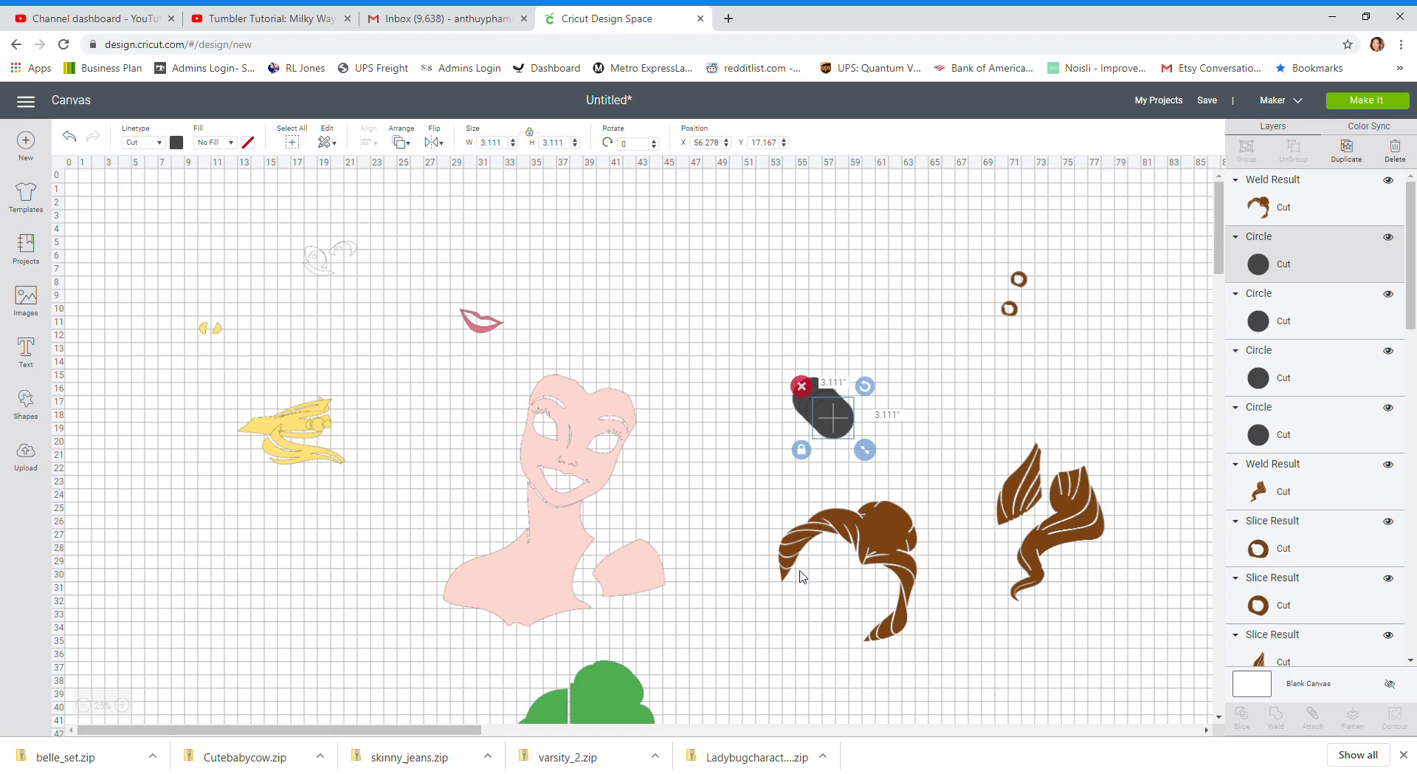
left_click_drag(836, 422, 798, 681)
left_click(772, 648)
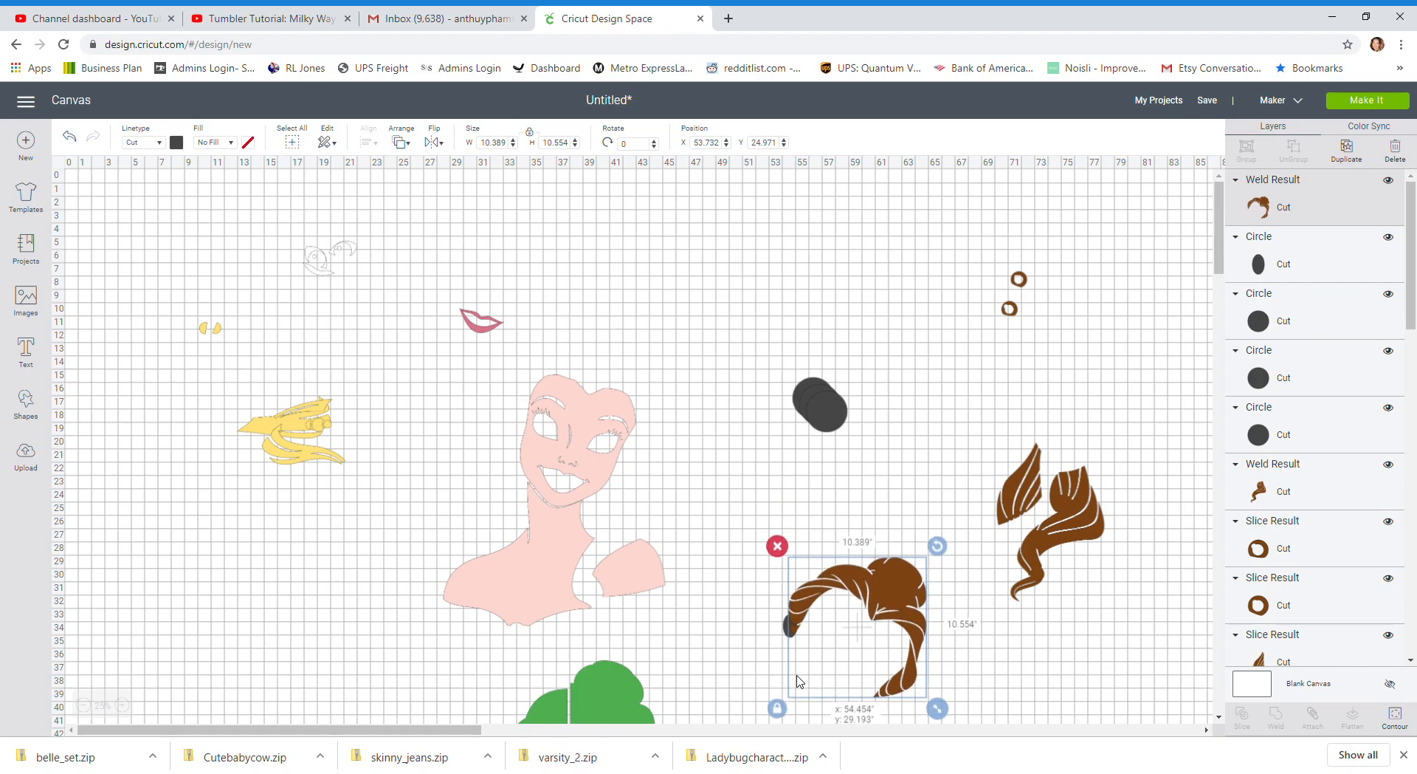
Rotate the hair piece to about 354.6°, align its front strand over the oval, and weld the two together
left_click_drag(936, 547, 929, 539)
left_click_drag(884, 583, 877, 591)
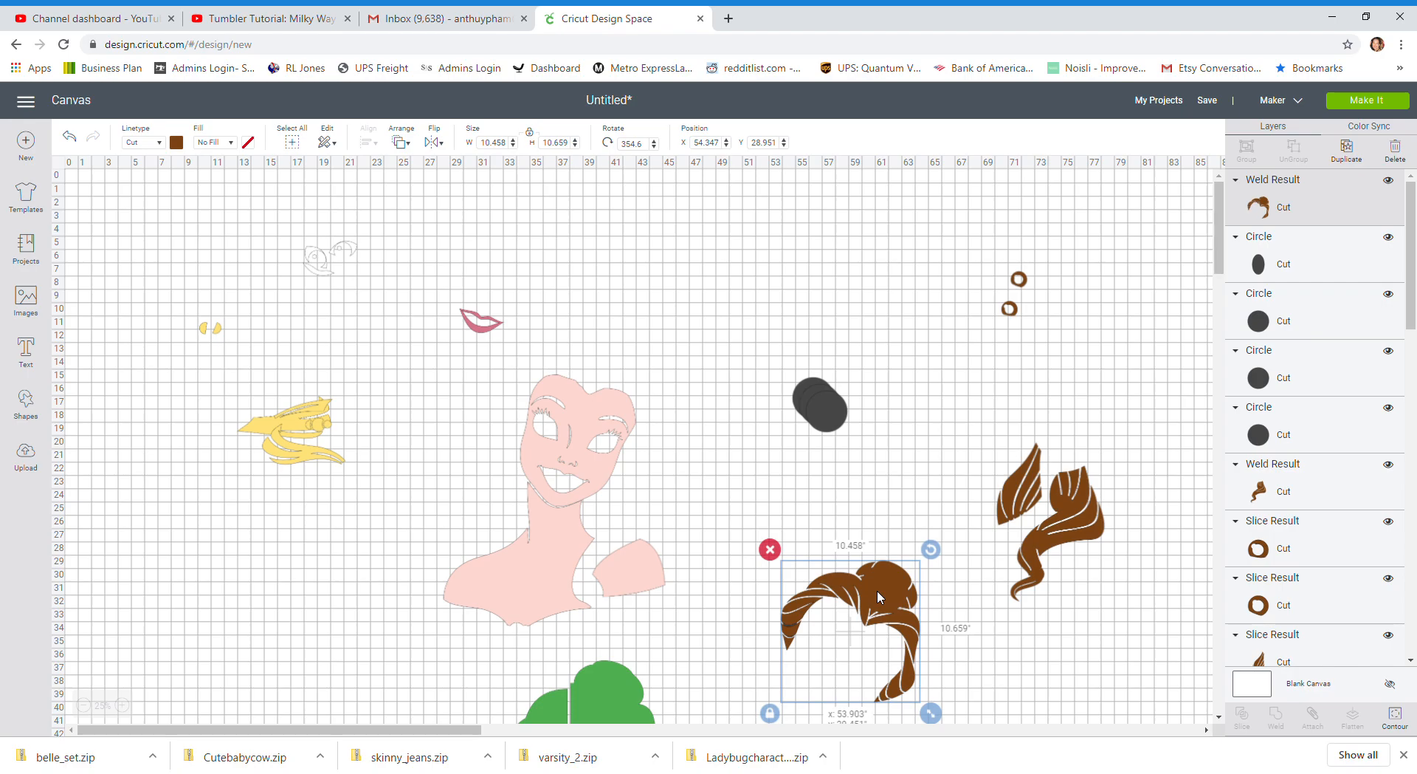
mouse_move(877, 591)
left_mouse_down()
mouse_move(875, 573)
mouse_move(882, 586)
left_mouse_up()
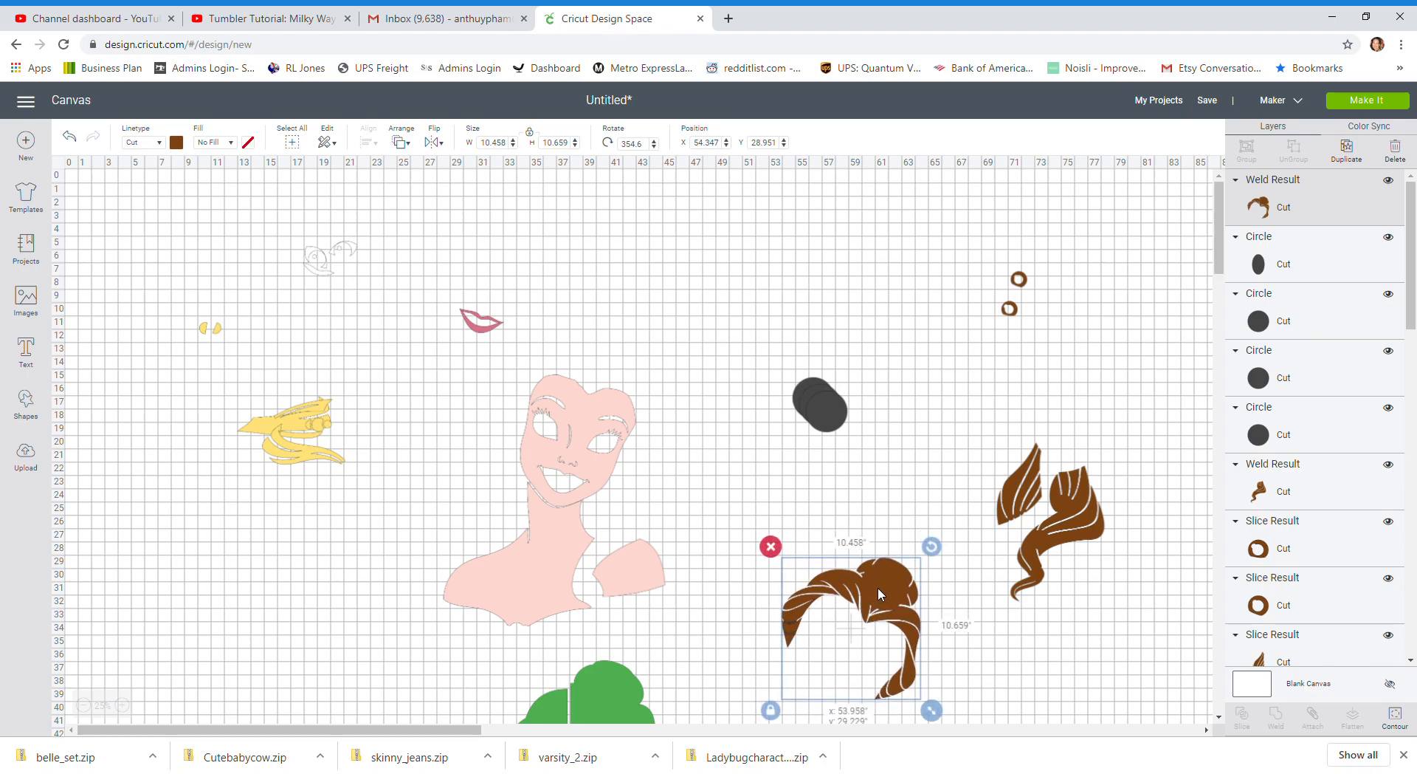
left_click(1005, 669)
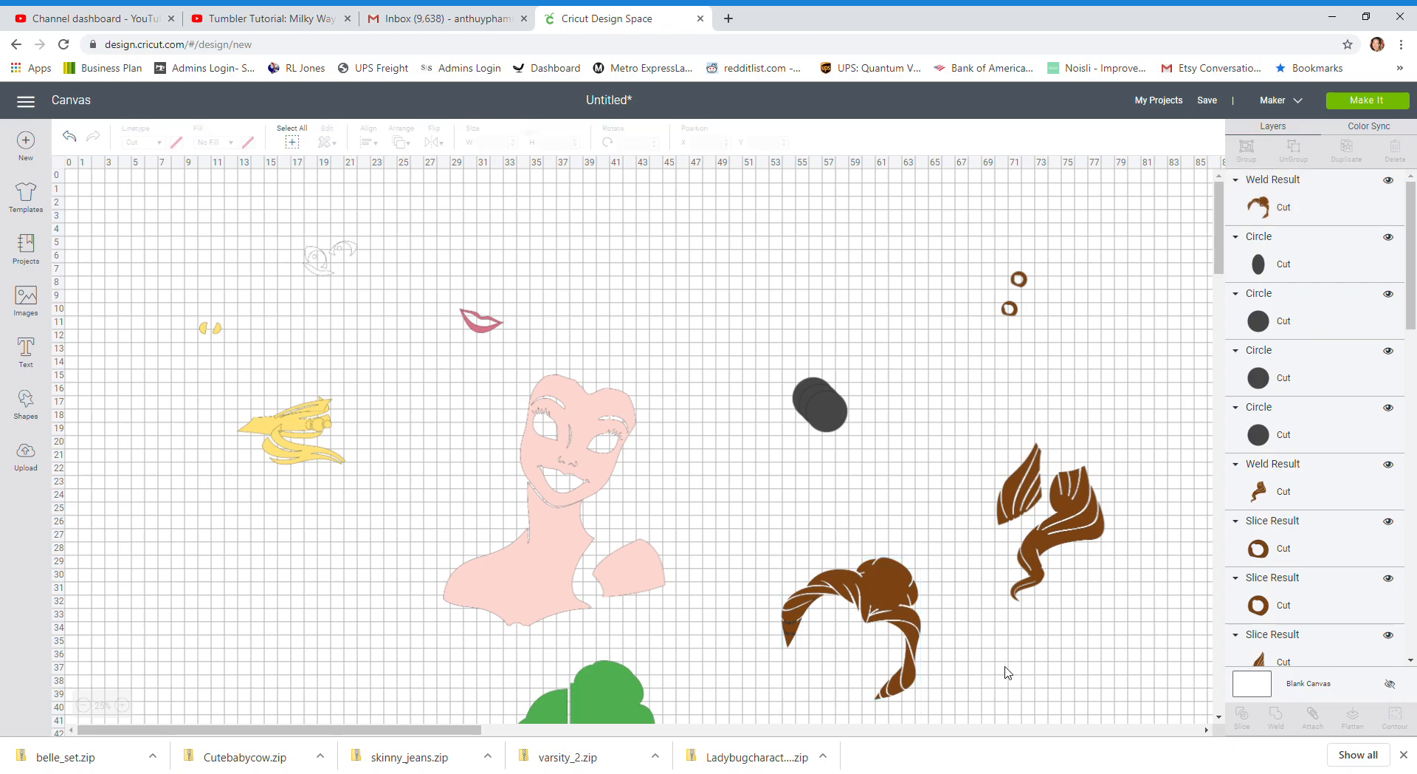
left_click_drag(755, 539, 838, 676)
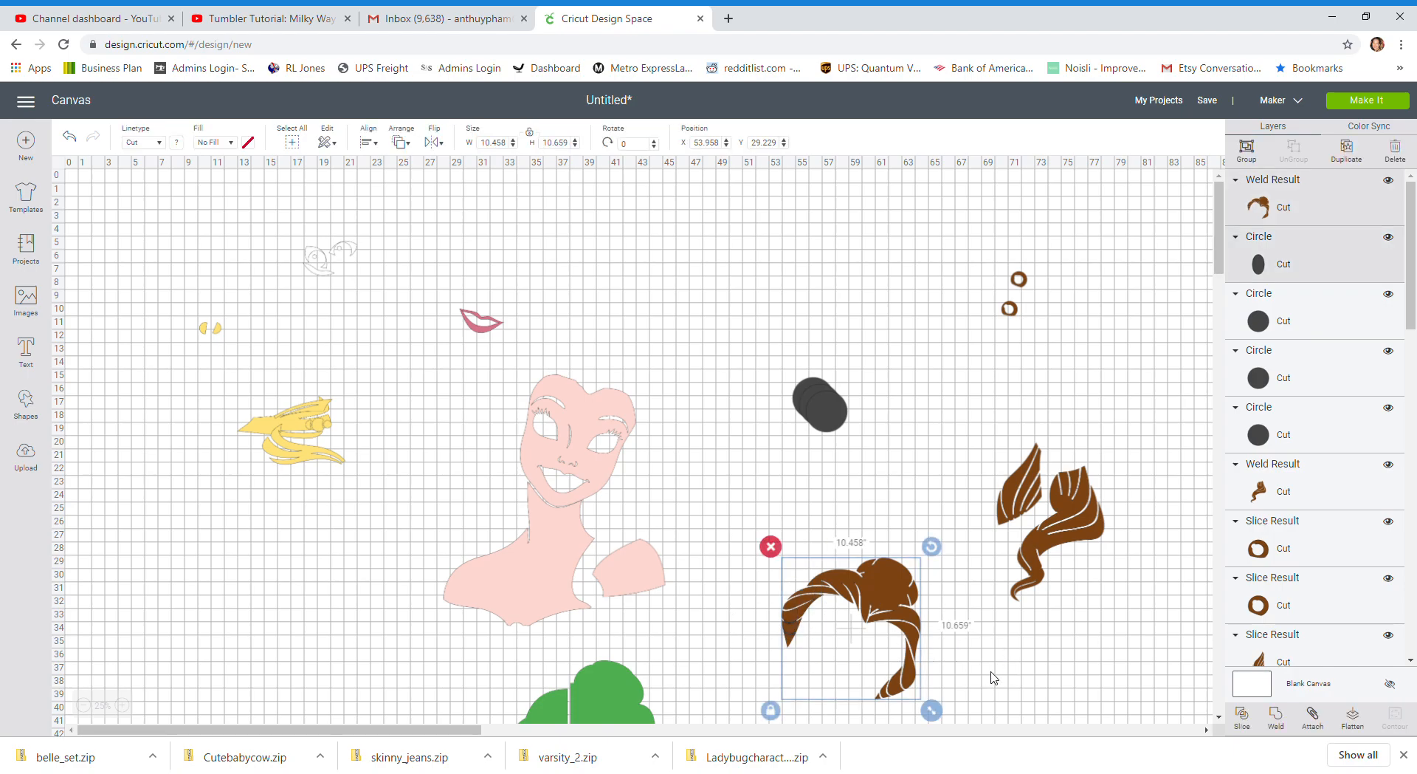
left_click(1275, 720)
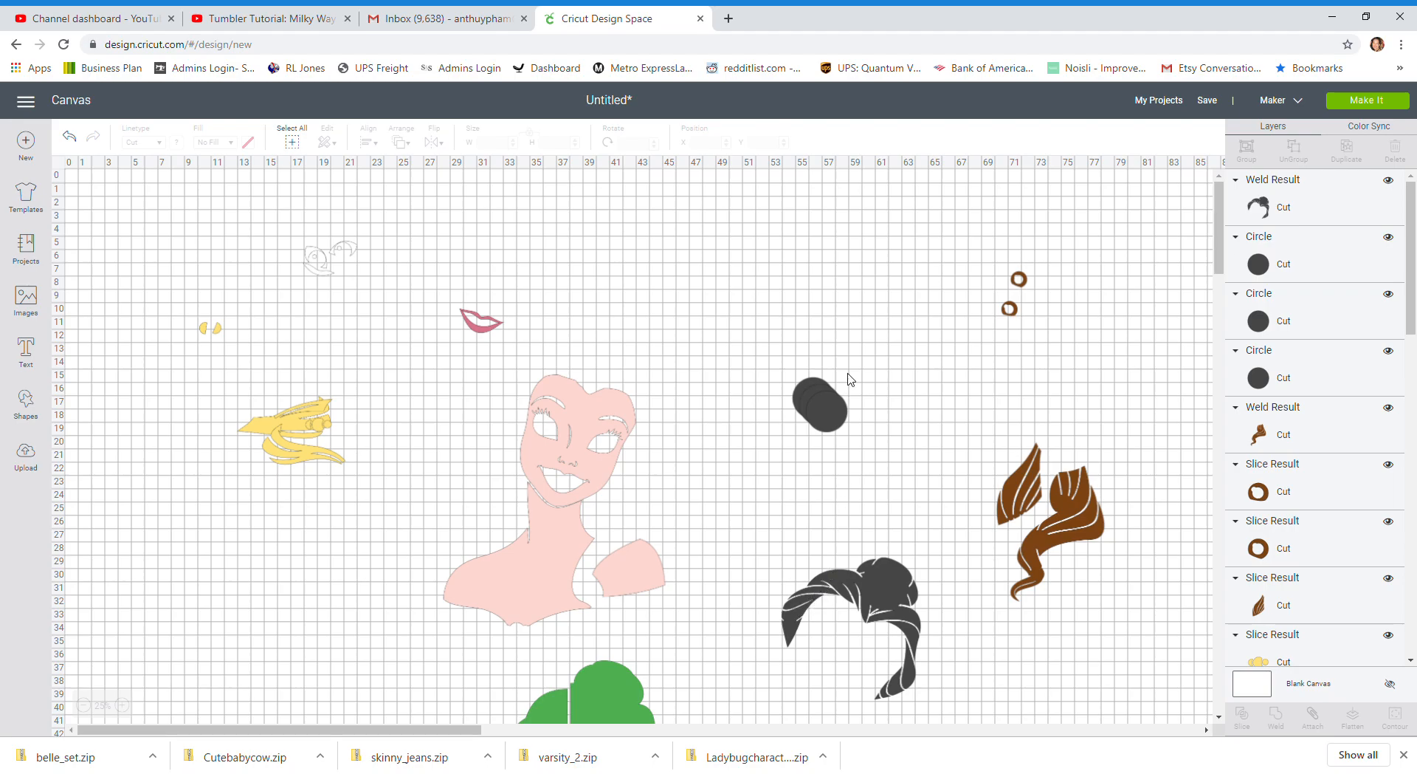
Shape another circle into an oval tilted about 40°, cover it with the hair's front strand, and weld them together
mouse_move(837, 416)
left_mouse_down()
mouse_move(789, 514)
mouse_move(756, 540)
mouse_move(788, 547)
mouse_move(753, 542)
mouse_move(808, 602)
mouse_move(826, 582)
mouse_move(804, 598)
left_mouse_up()
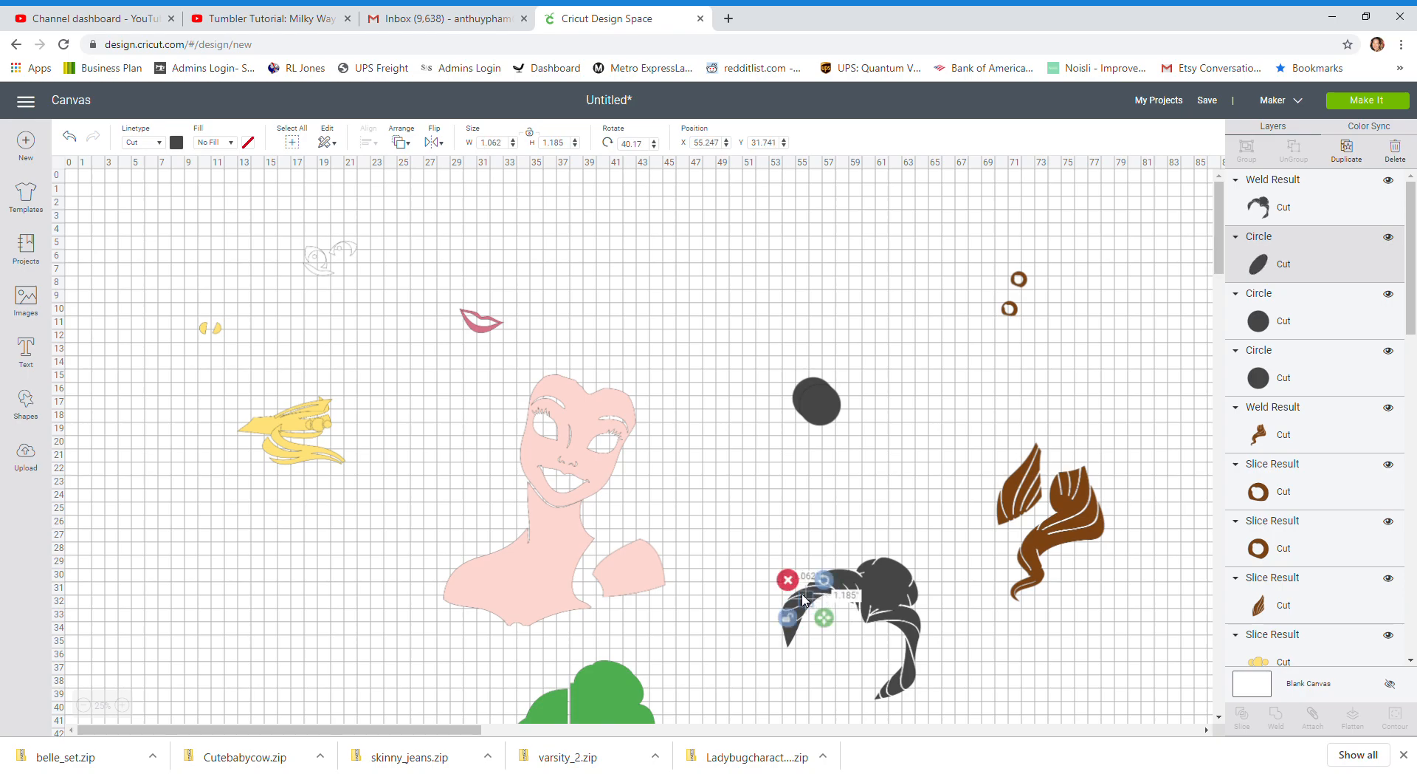
left_click(808, 602)
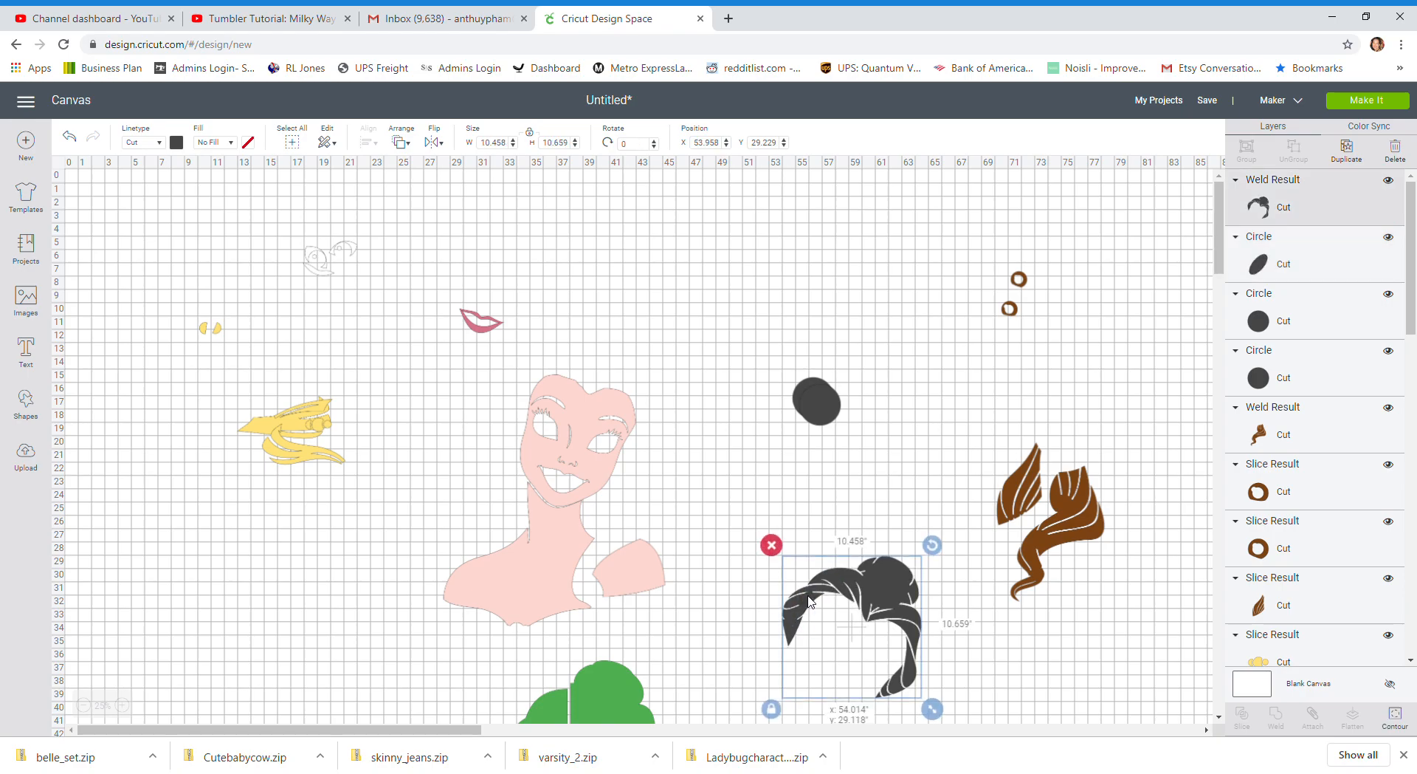
left_click_drag(808, 606, 802, 613)
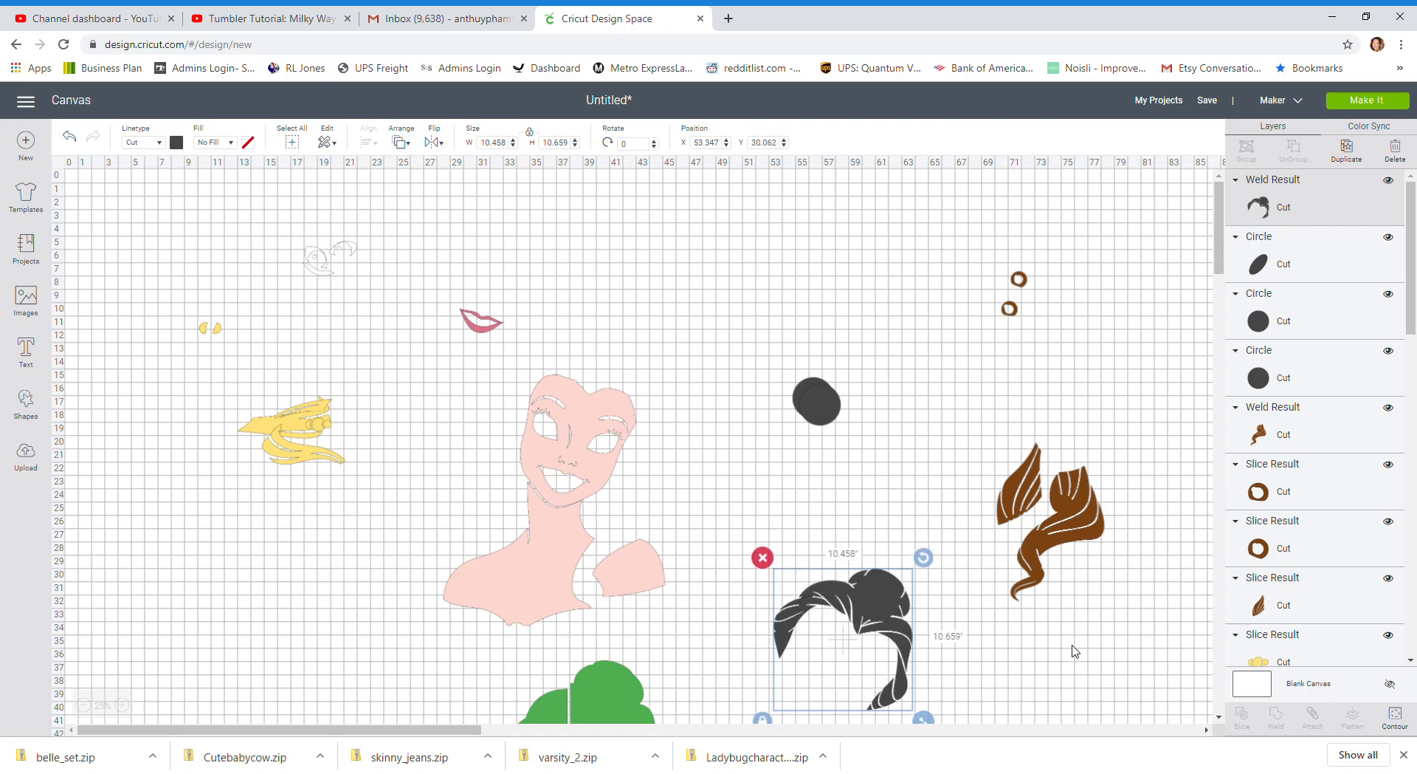
left_click(710, 497)
left_click_drag(738, 537, 832, 651)
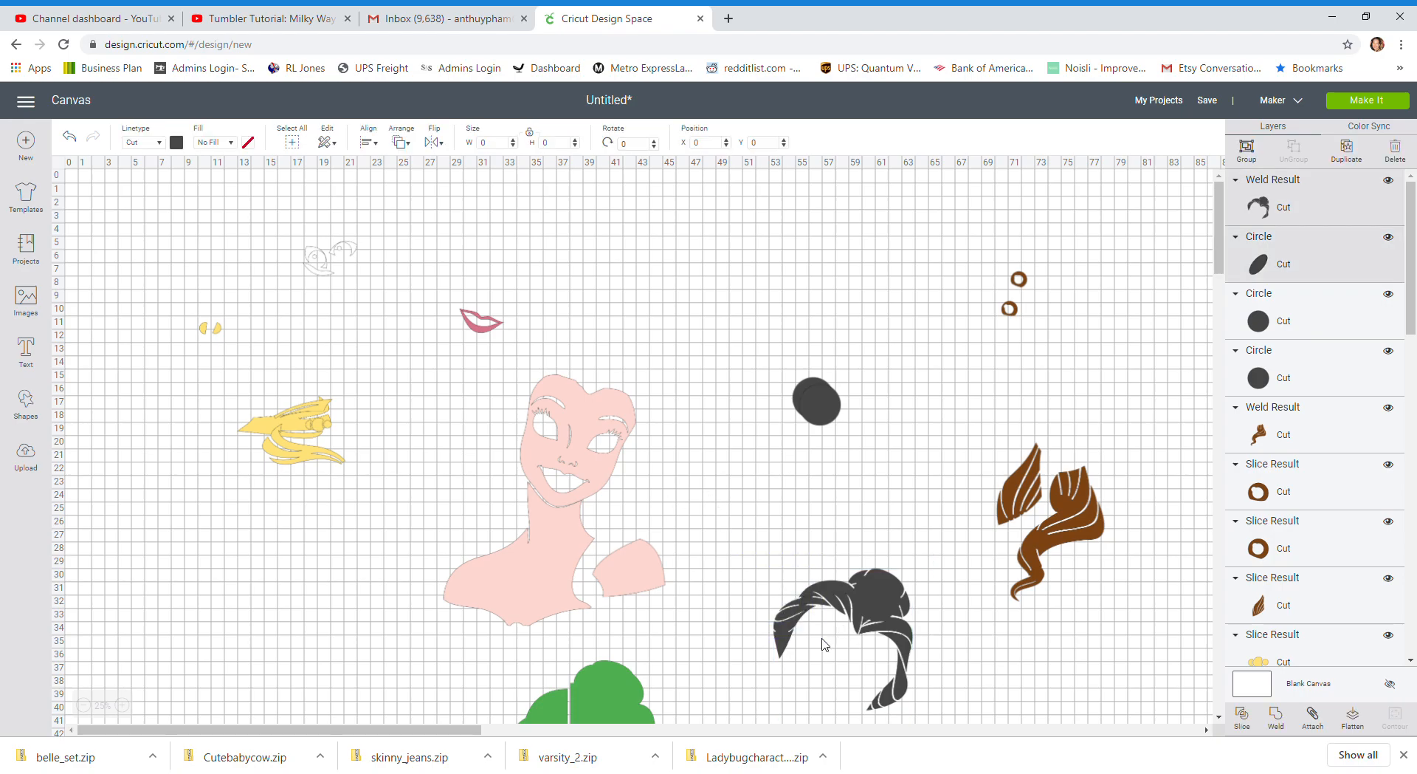
left_click(1274, 716)
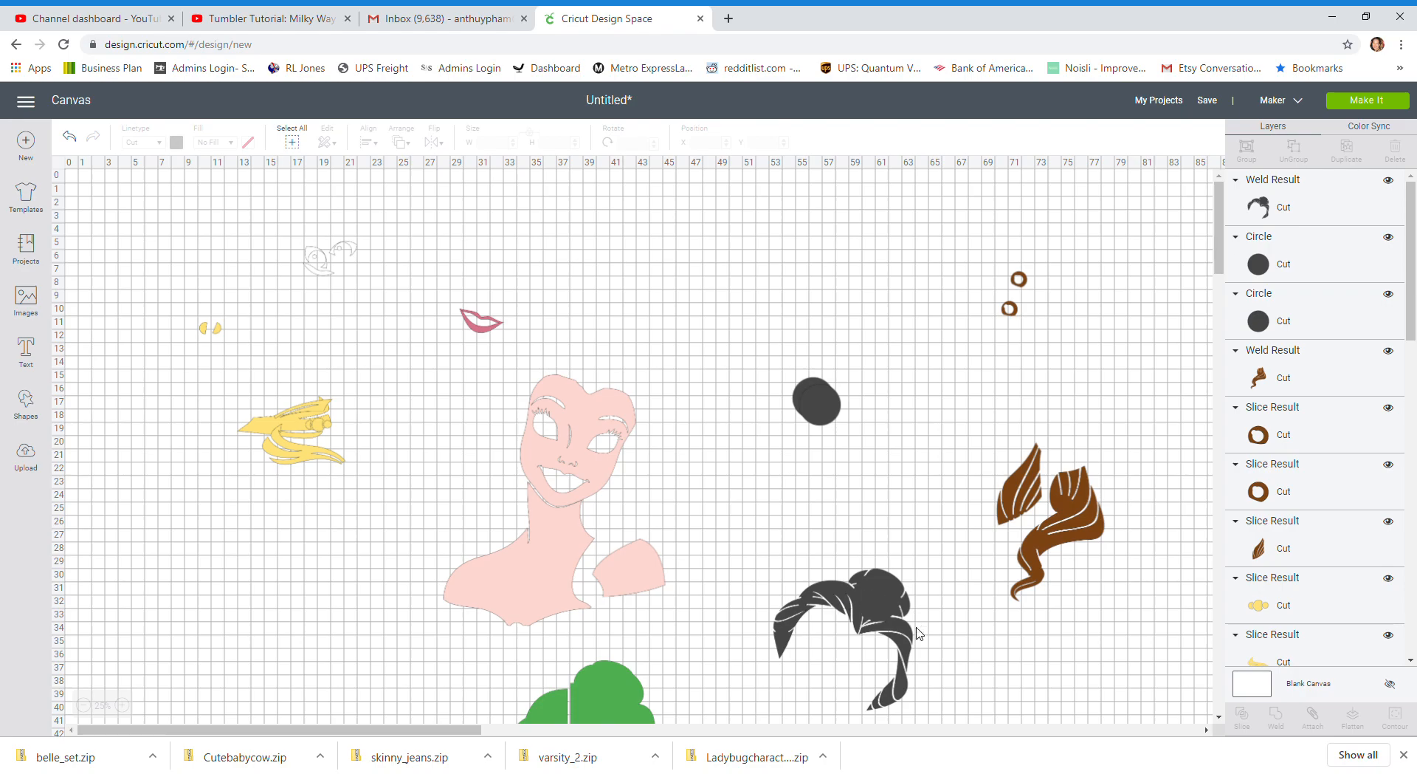
Move one circle down below the brown curl and shift the dark hair piece up to just under the remaining circle
left_click_drag(835, 430, 1010, 695)
left_click_drag(888, 619, 879, 483)
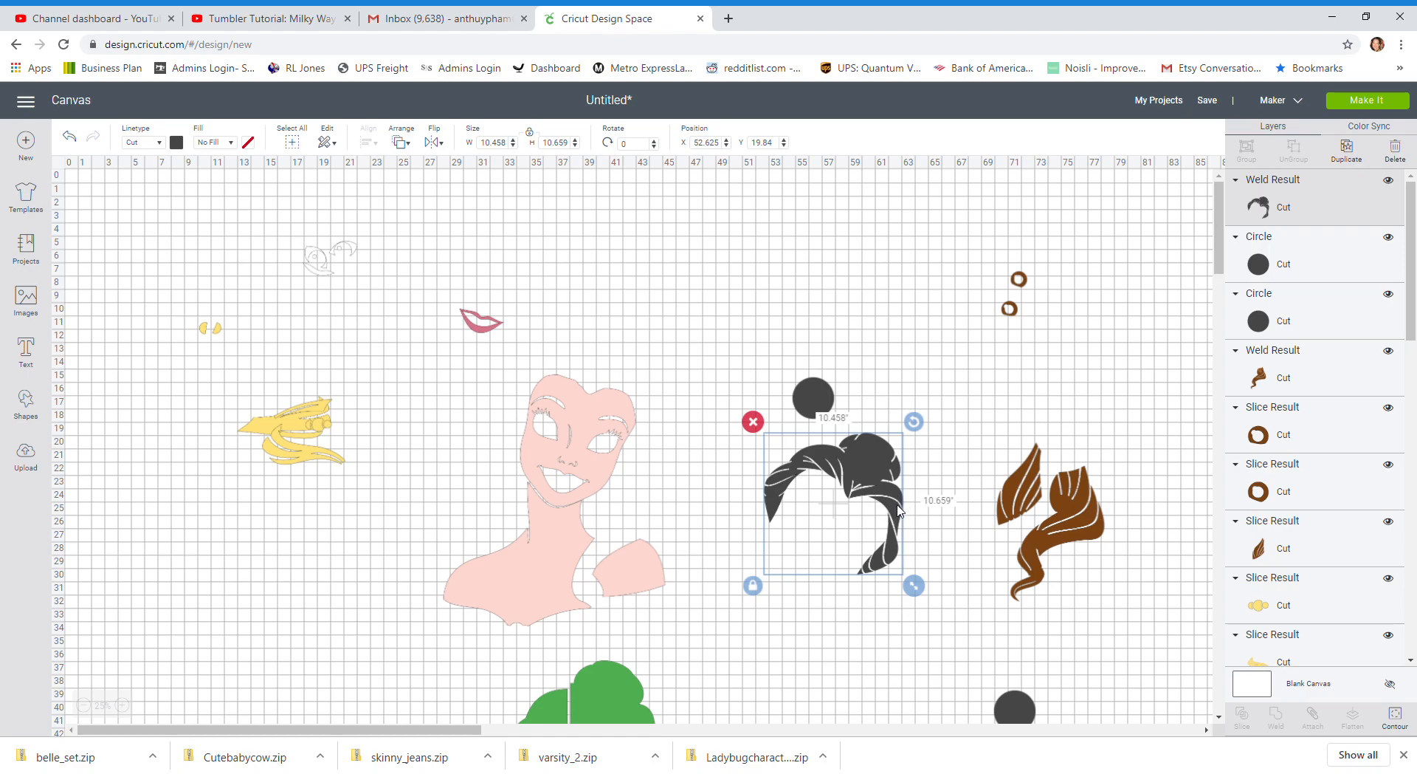
left_click(124, 706)
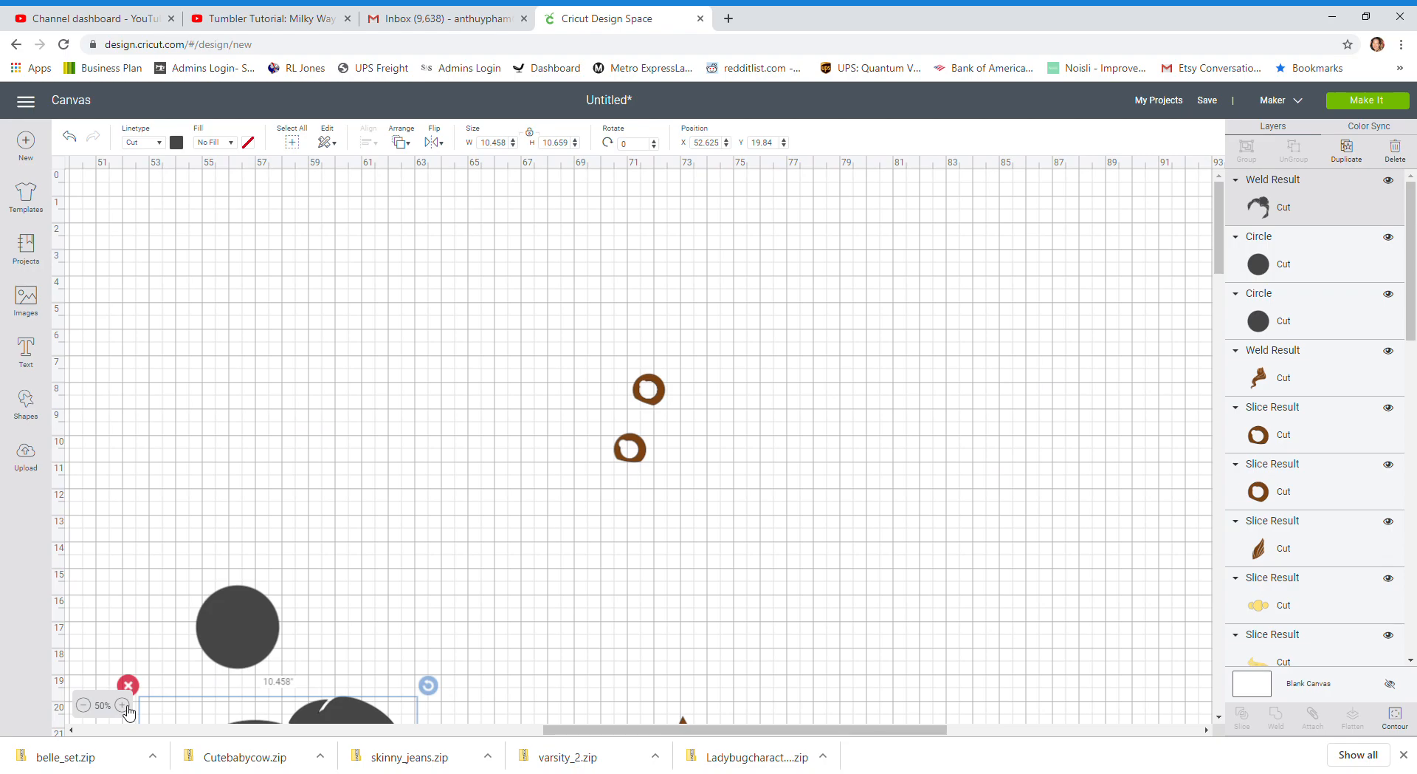
left_click(124, 706)
scroll(849, 729, "right", 5)
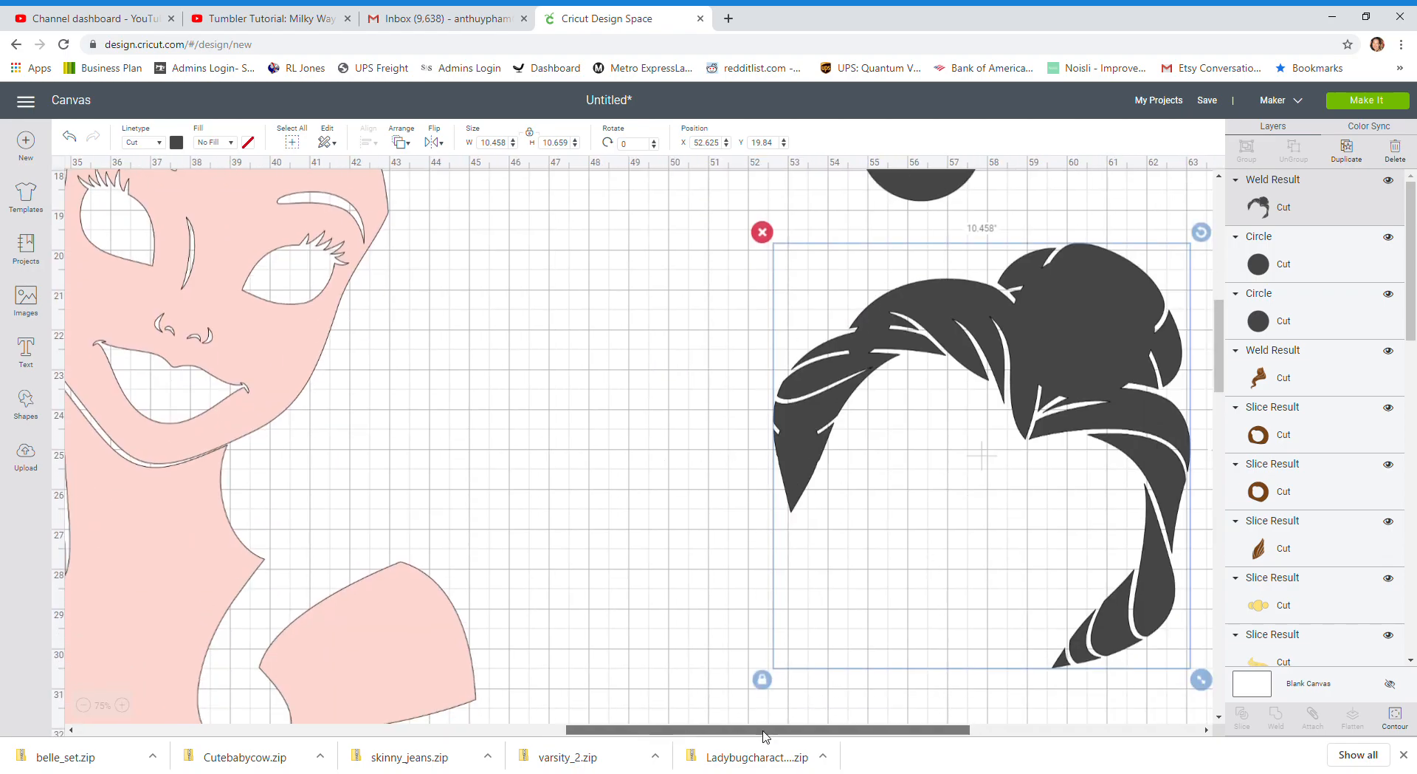
scroll(834, 613, "down", 10)
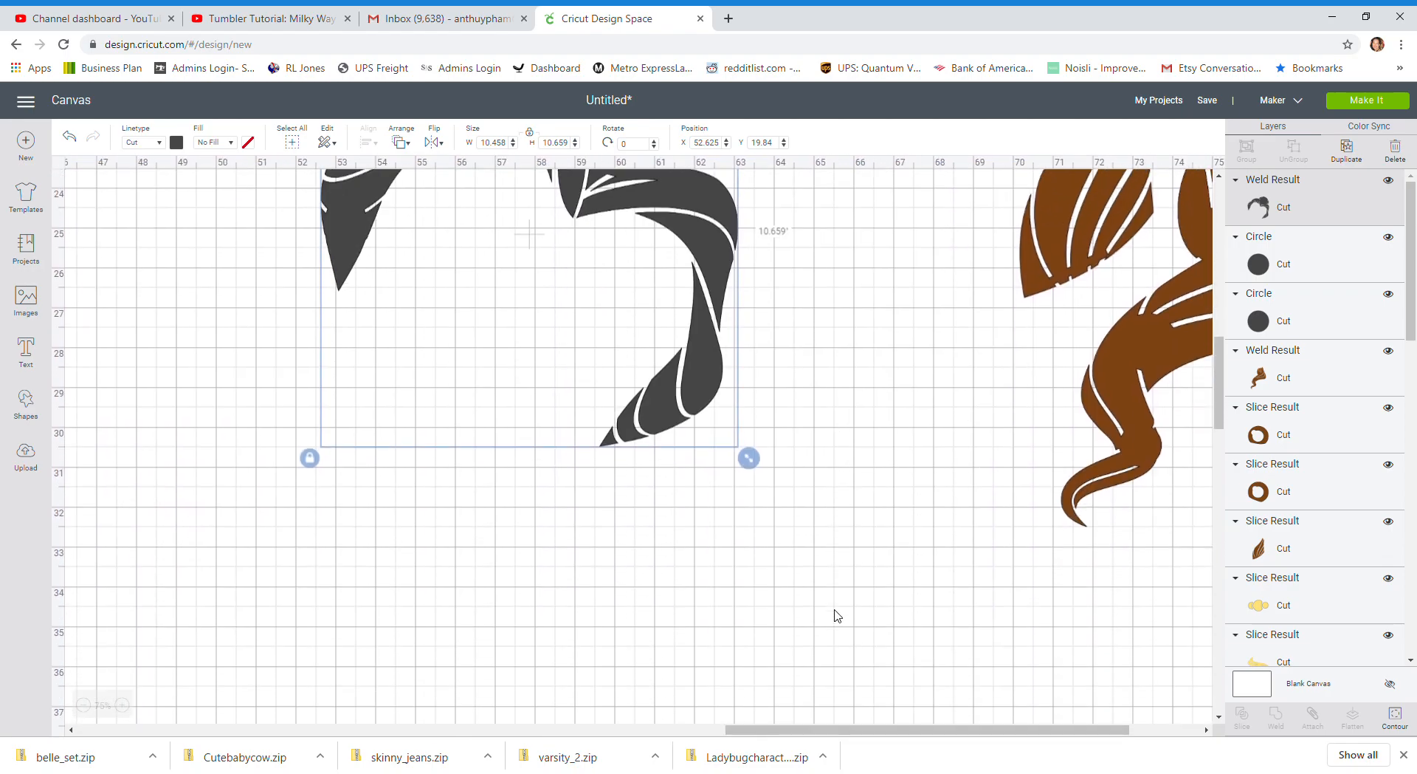
scroll(834, 612, "up", 4)
scroll(989, 633, "down", 3)
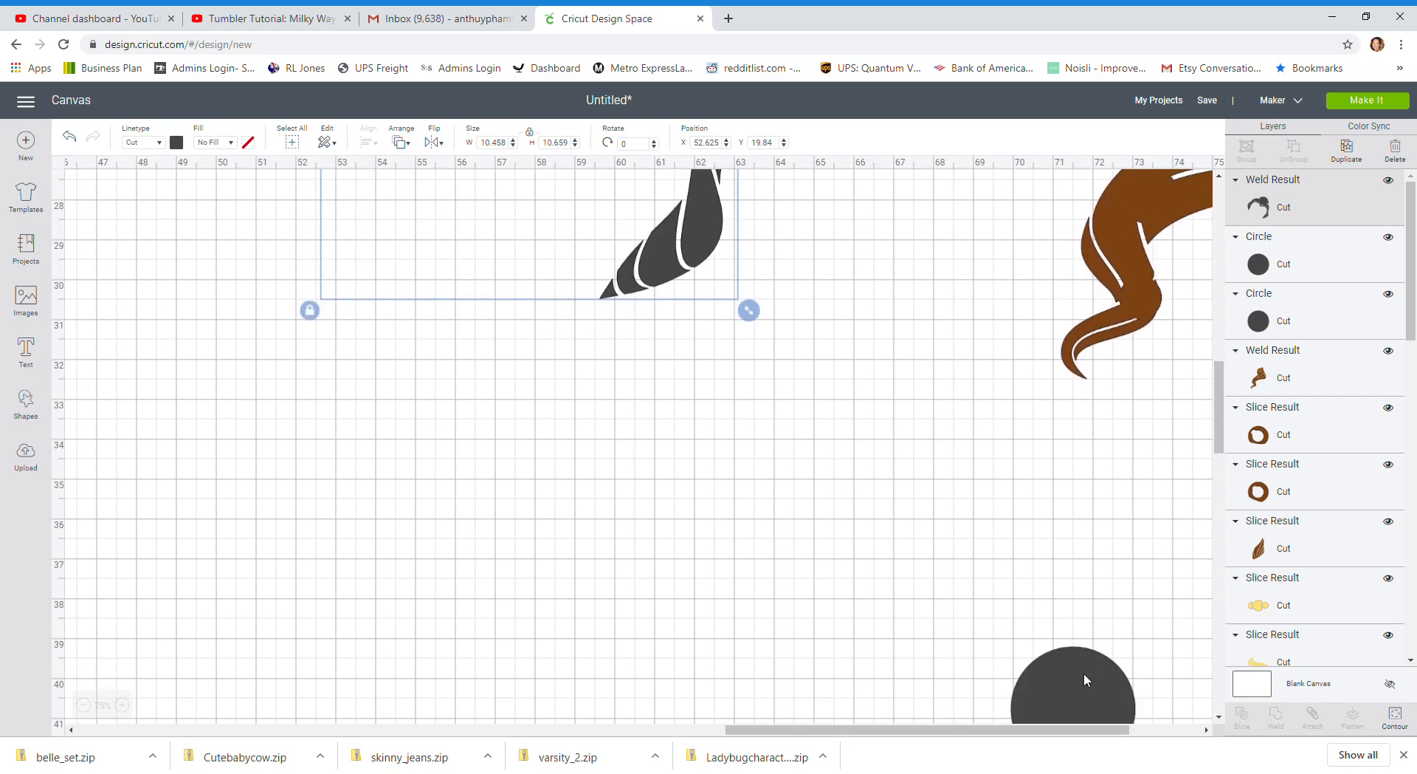
Shrink the moved circle to a small oval tilted about 52°, place it across the gap near the lower hair tip, and weld it
left_click_drag(1084, 679, 796, 388)
scroll(796, 404, "up", 6)
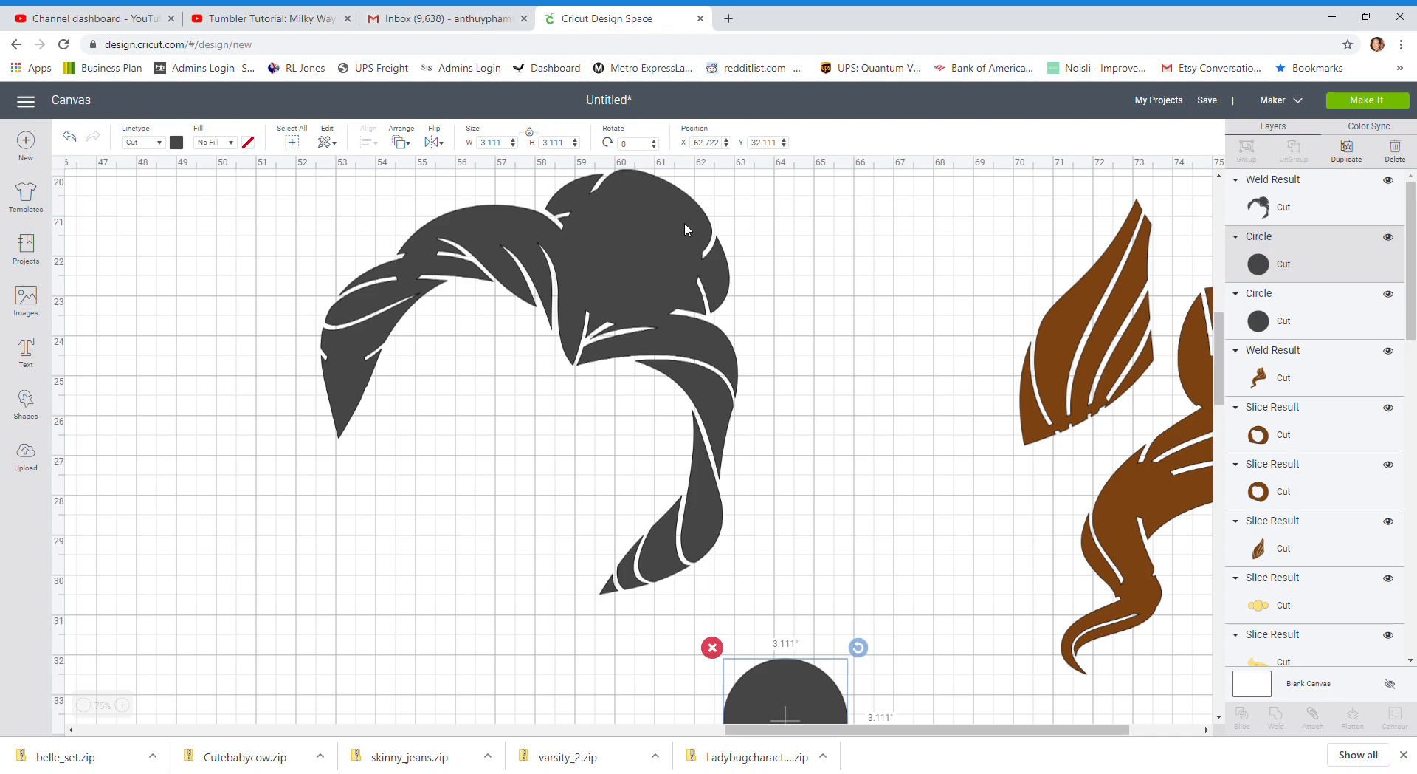
left_click_drag(803, 682, 844, 450)
left_click_drag(897, 557, 624, 582)
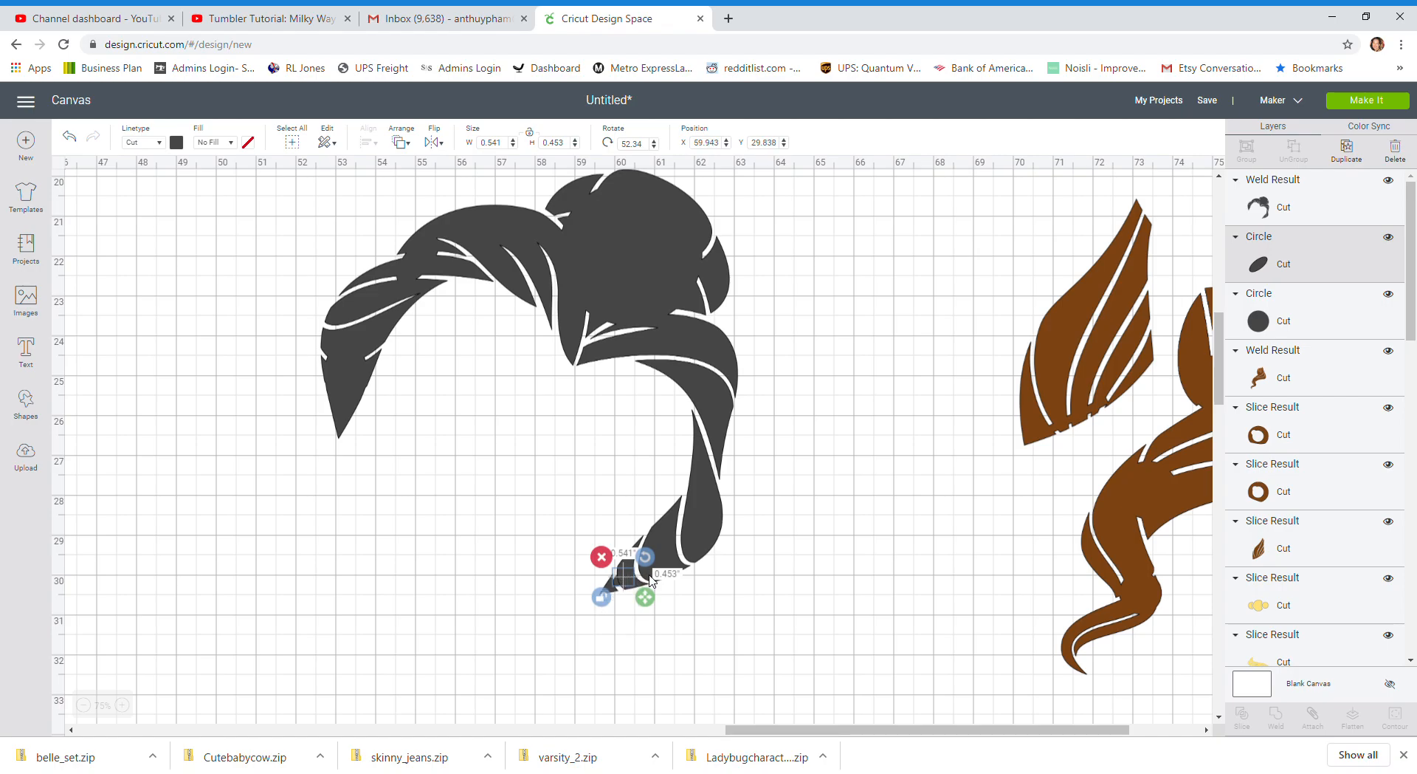
left_click(847, 514)
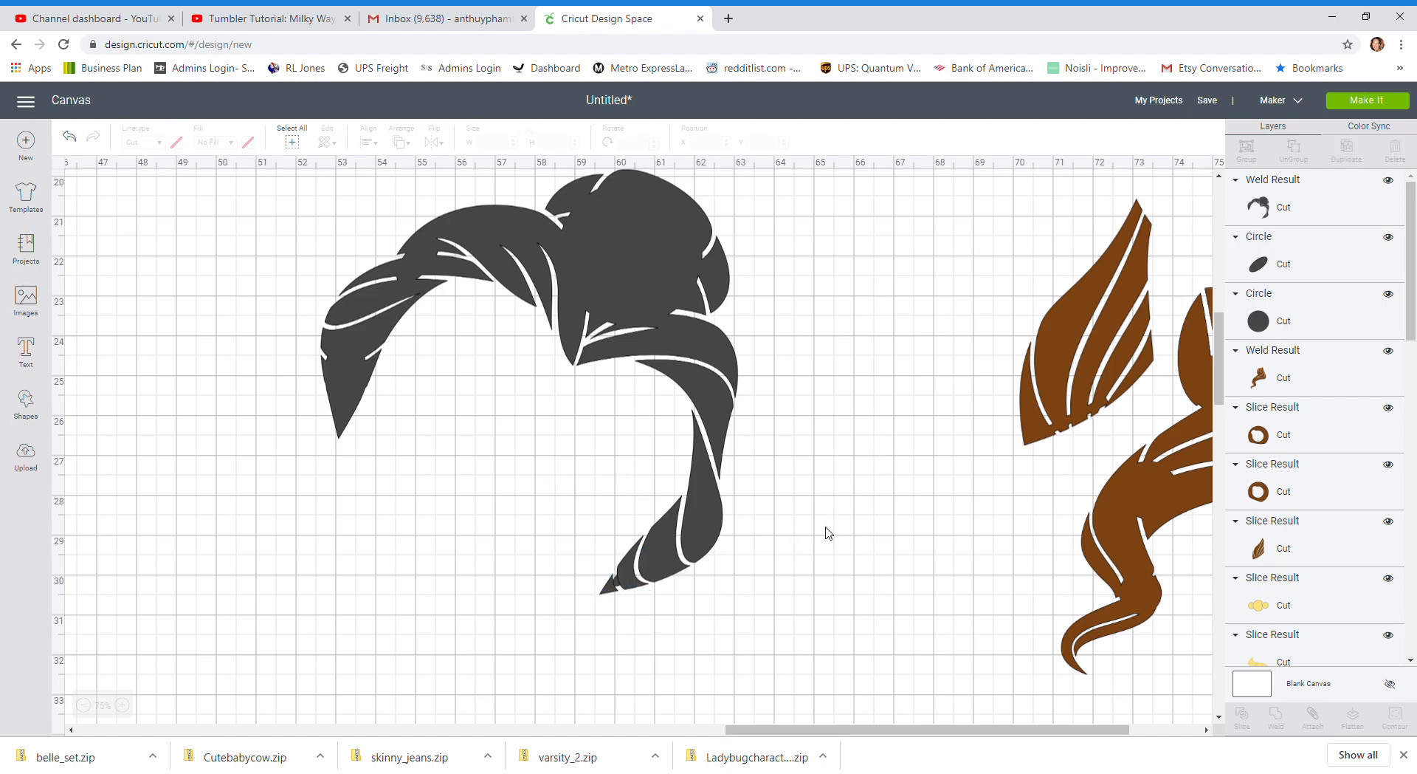
left_click_drag(826, 525, 587, 591)
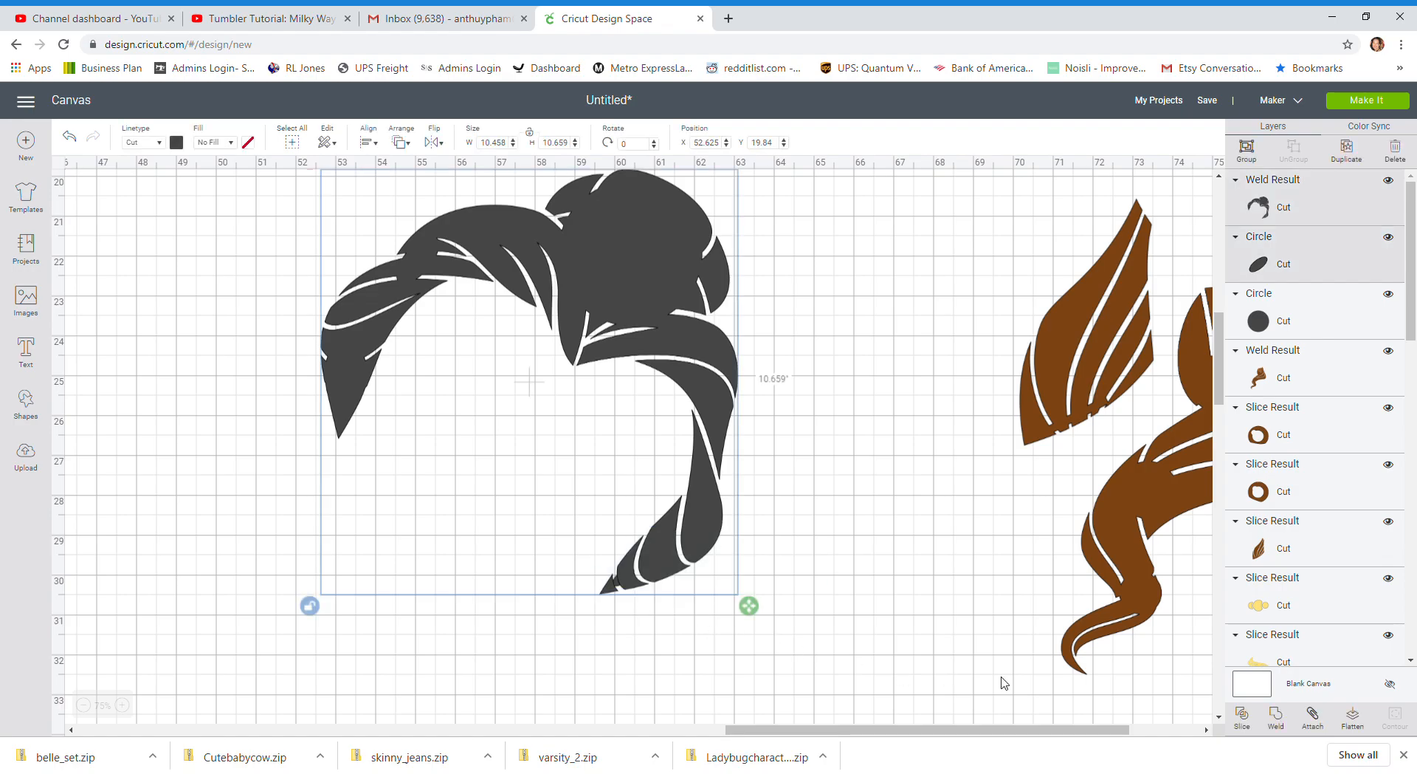
left_click(1276, 714)
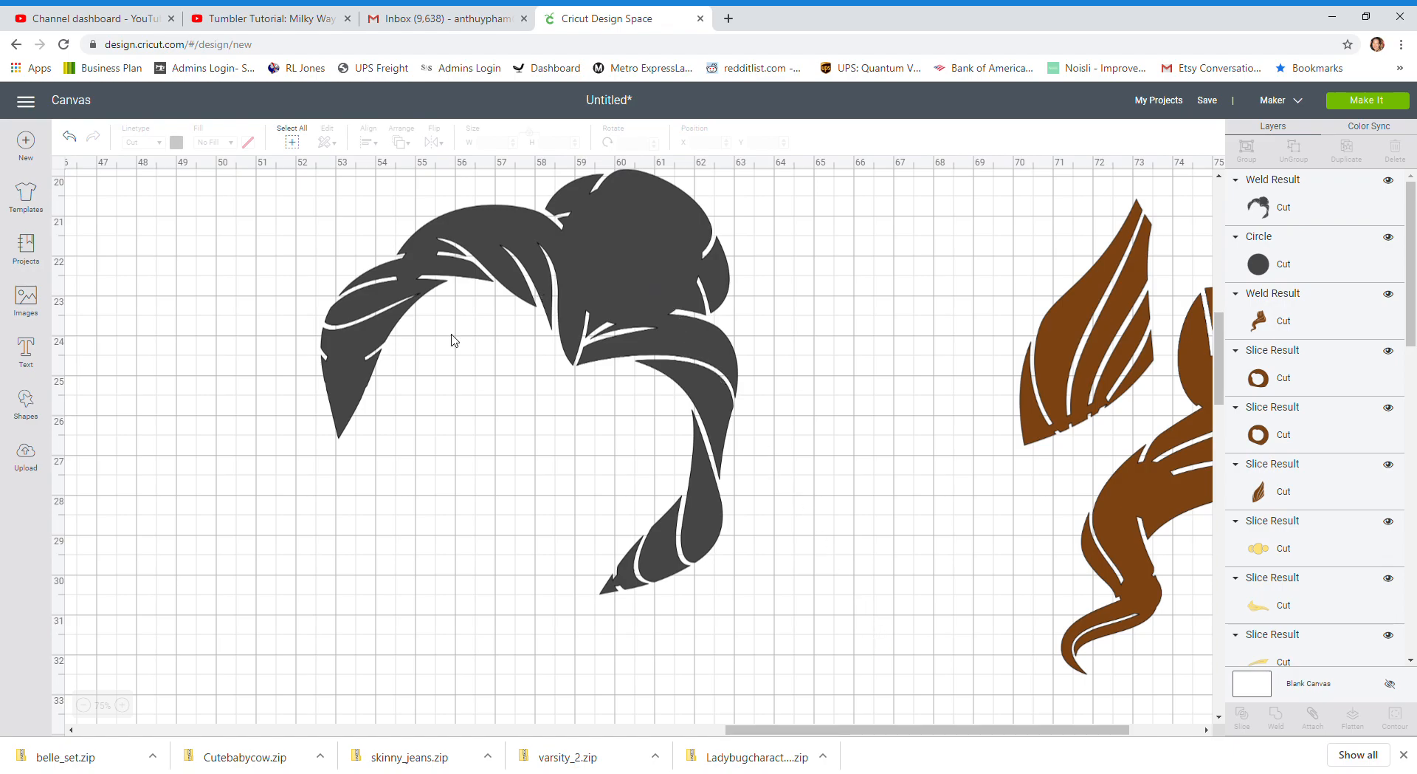
Move the last circle beside the lower end of the long hair strand and duplicate it
scroll(393, 394, "up", 3)
left_click_drag(464, 303, 789, 586)
scroll(812, 590, "down", 4)
left_click_drag(827, 298, 818, 498)
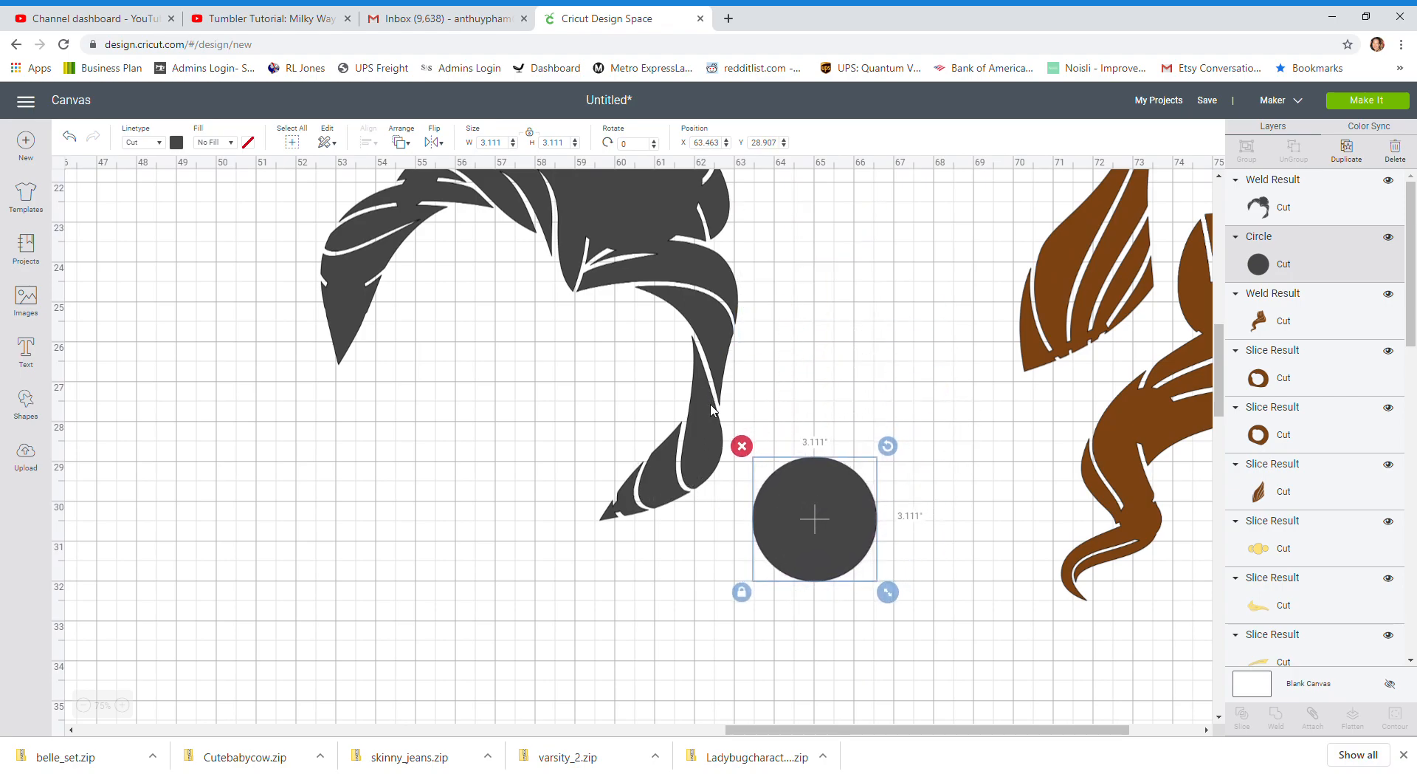
scroll(838, 443, "up", 5)
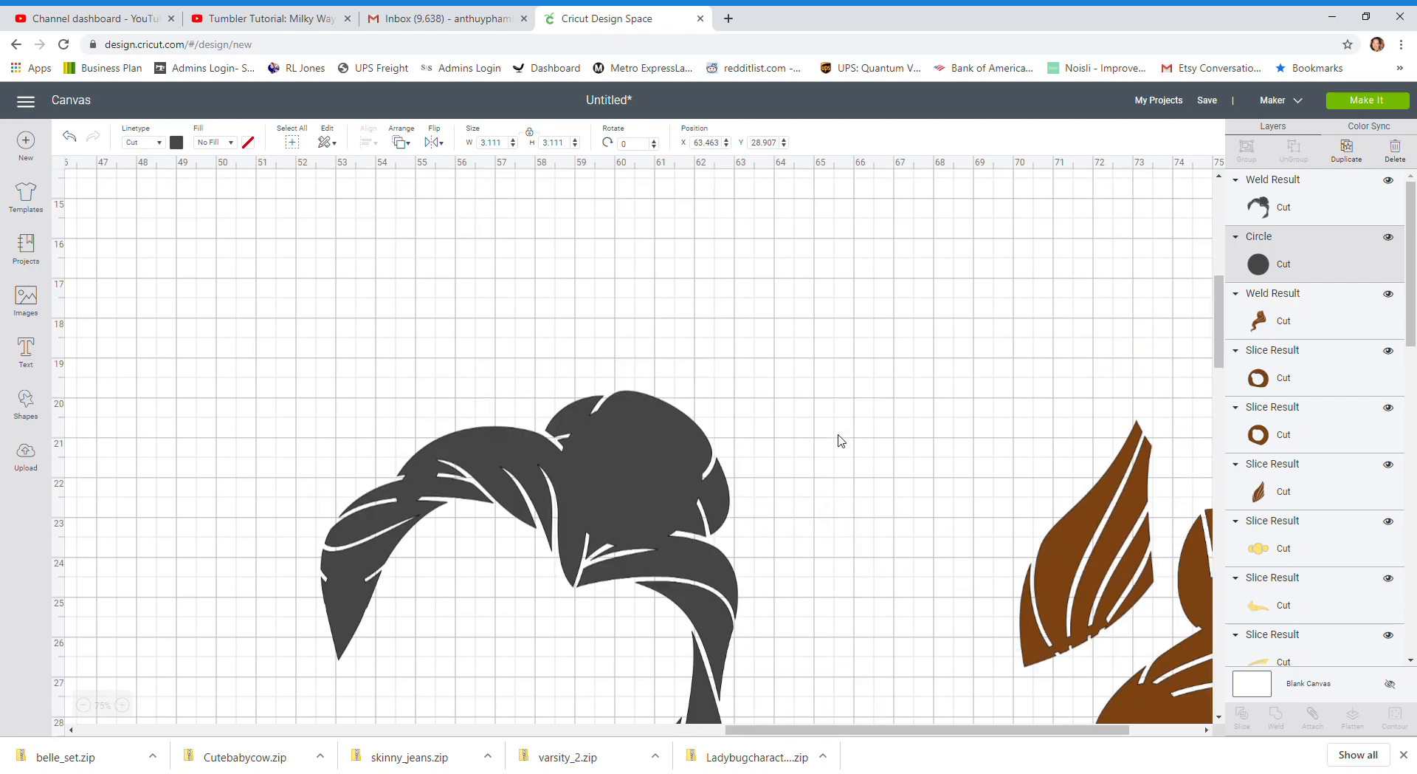
scroll(839, 443, "down", 4)
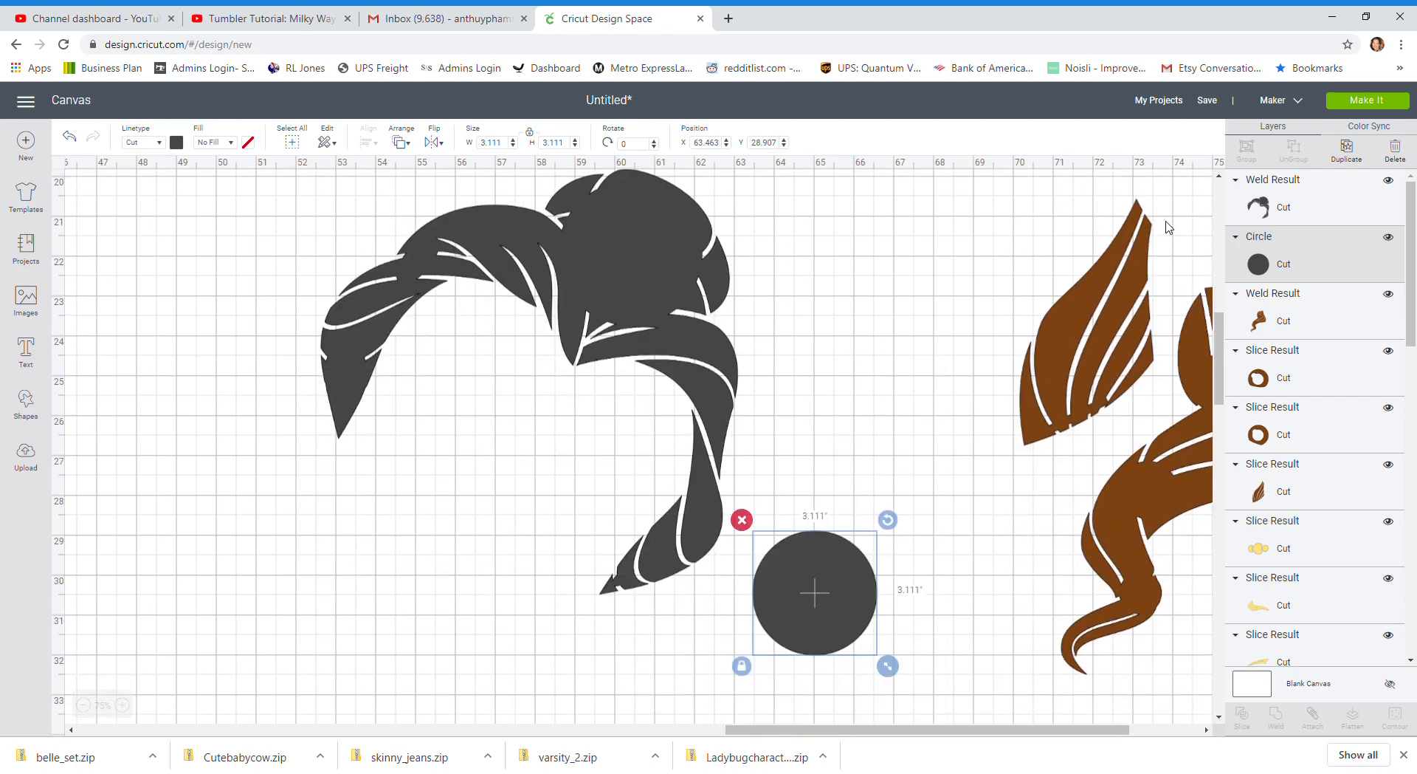
left_click(1347, 150)
Shape the copy into a narrow oval about 0.46 × 2.76 in, tilt it over the long strand's upper gap, and weld it to the hair
left_click_drag(878, 622, 859, 365)
left_click(744, 428)
left_click_drag(890, 428, 792, 417)
left_click_drag(765, 371, 713, 424)
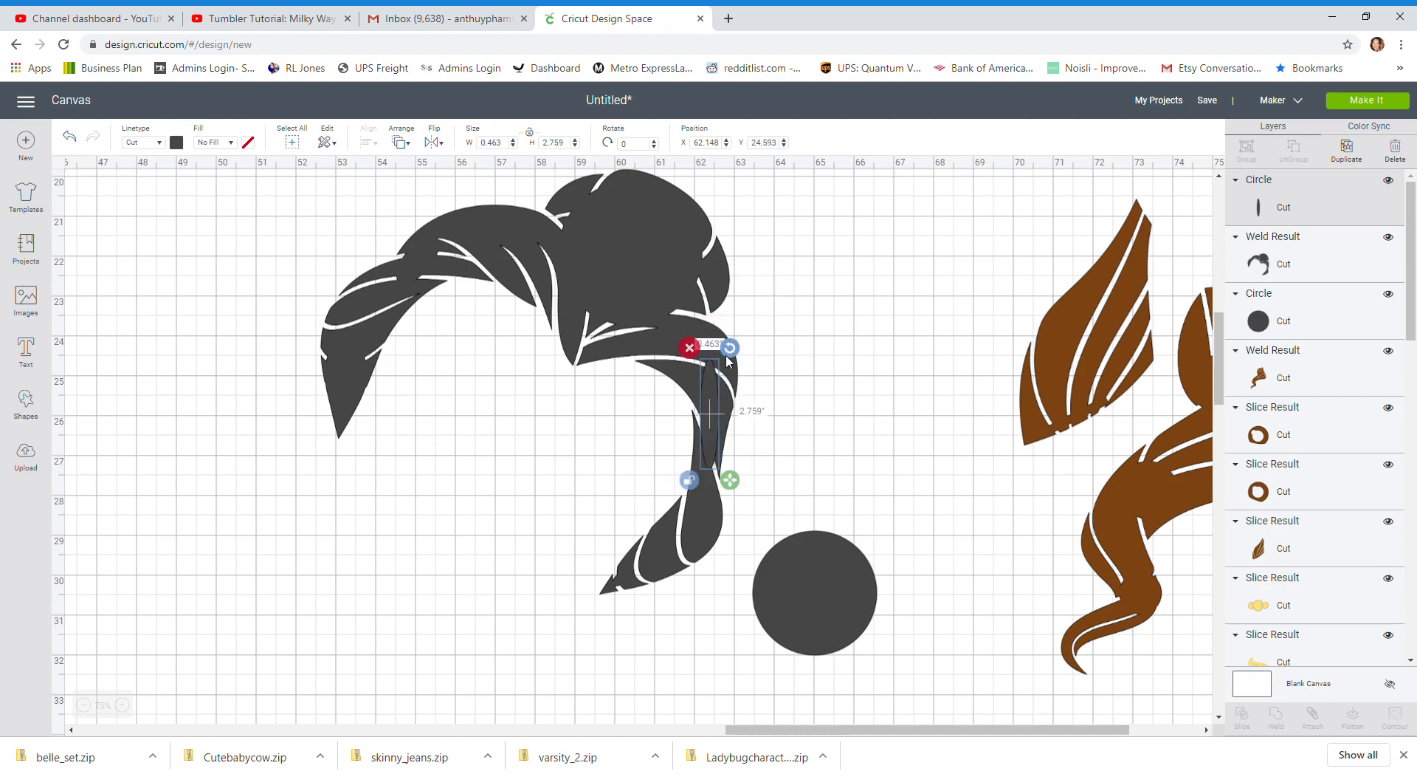
left_click_drag(731, 353, 670, 450)
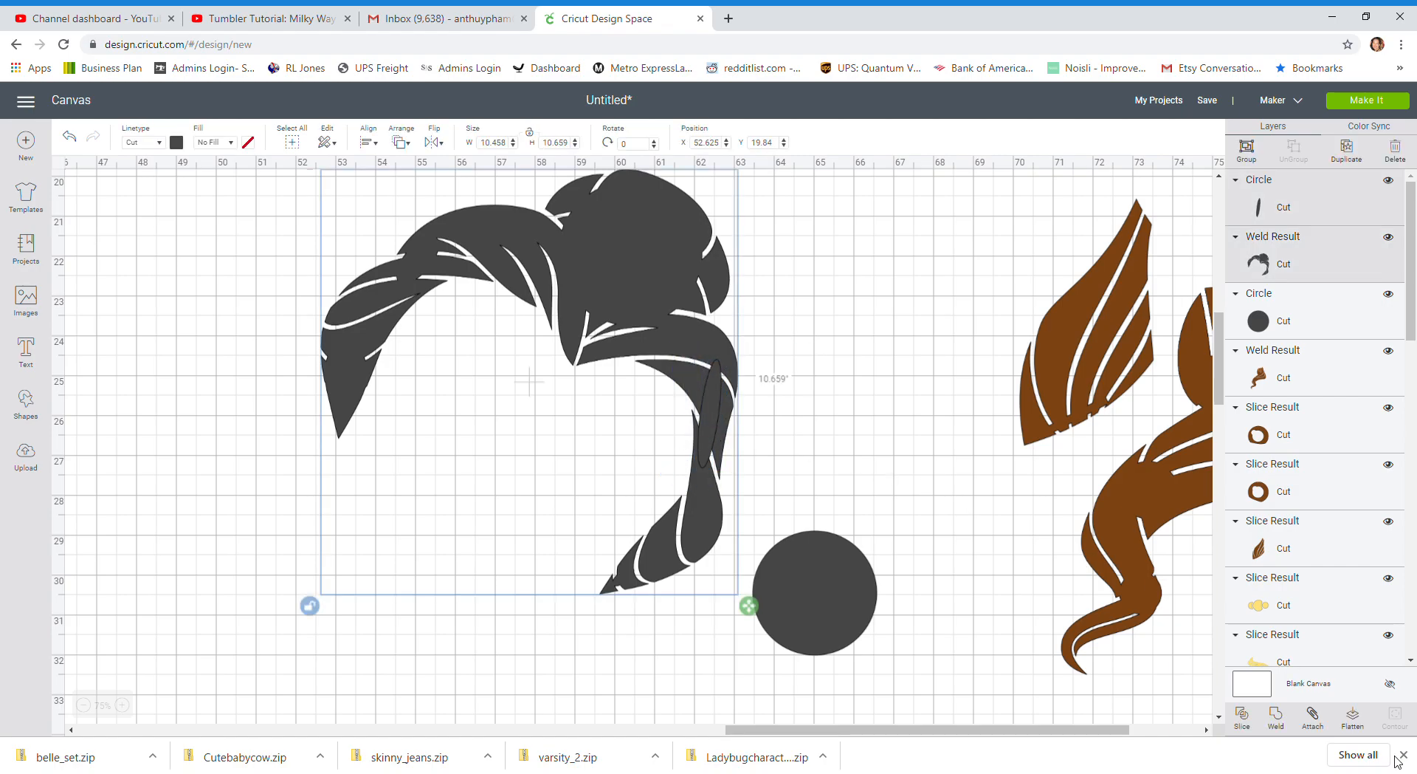
key("Delete")
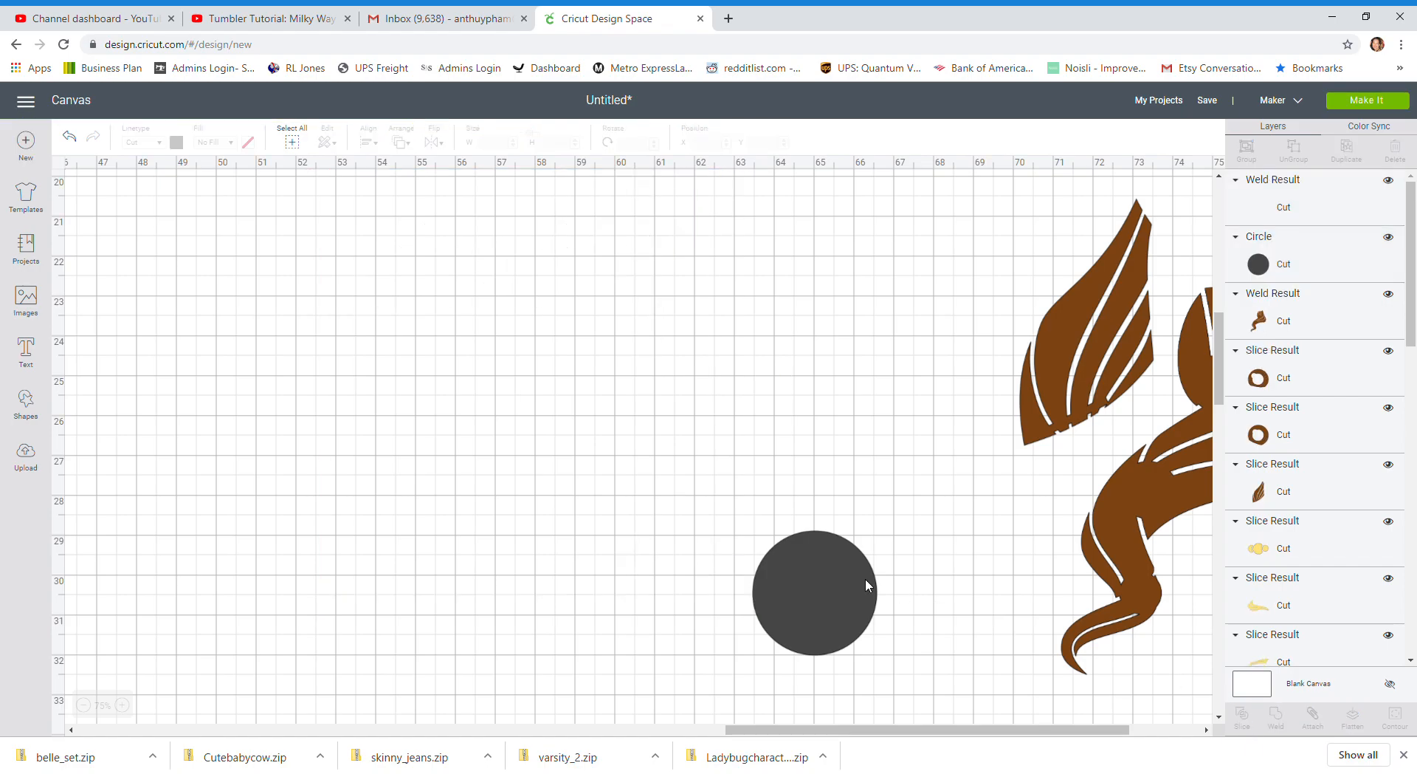
key("ctrl+z")
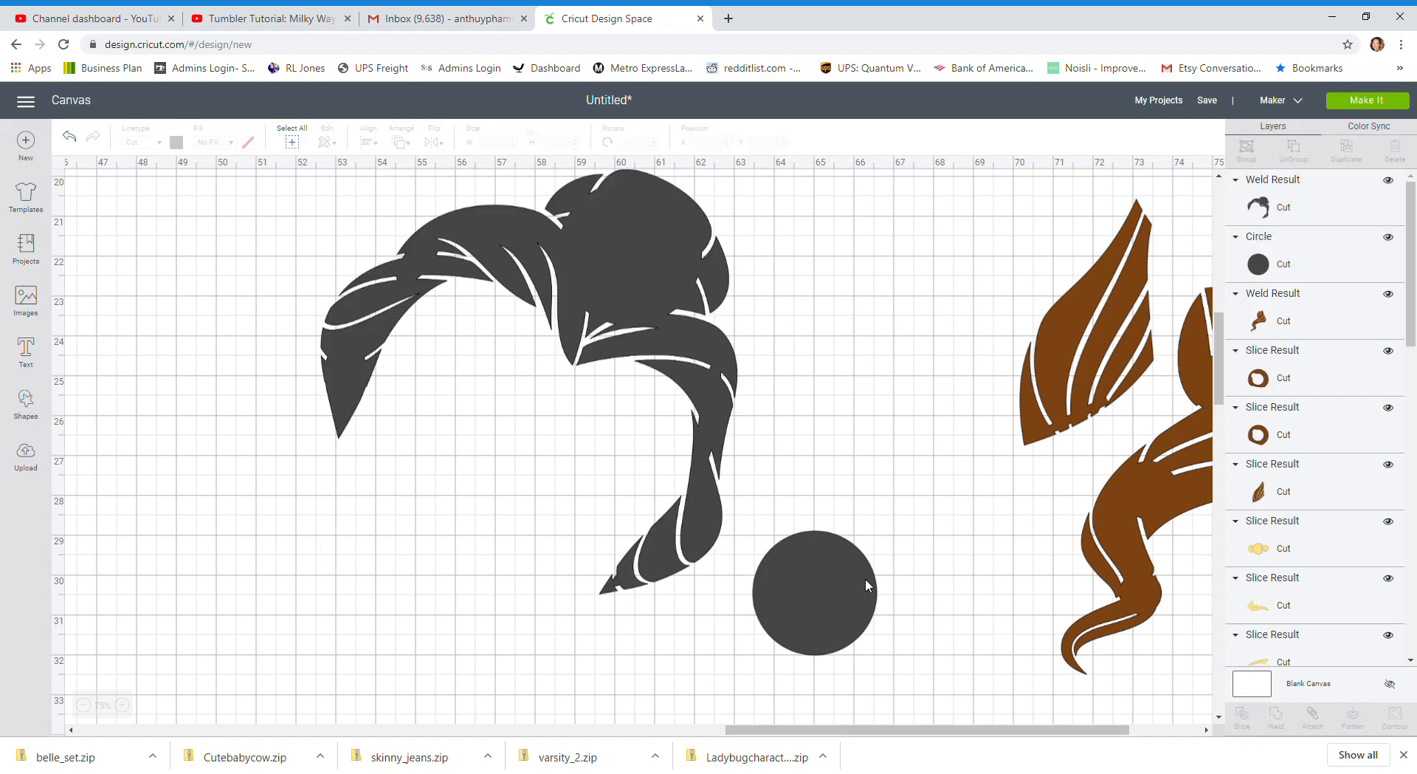
Shape the remaining circle into a thin oval about 0.24 × 1.65 in, rotate it about 62°, and place it over the lower curl
left_click(837, 604)
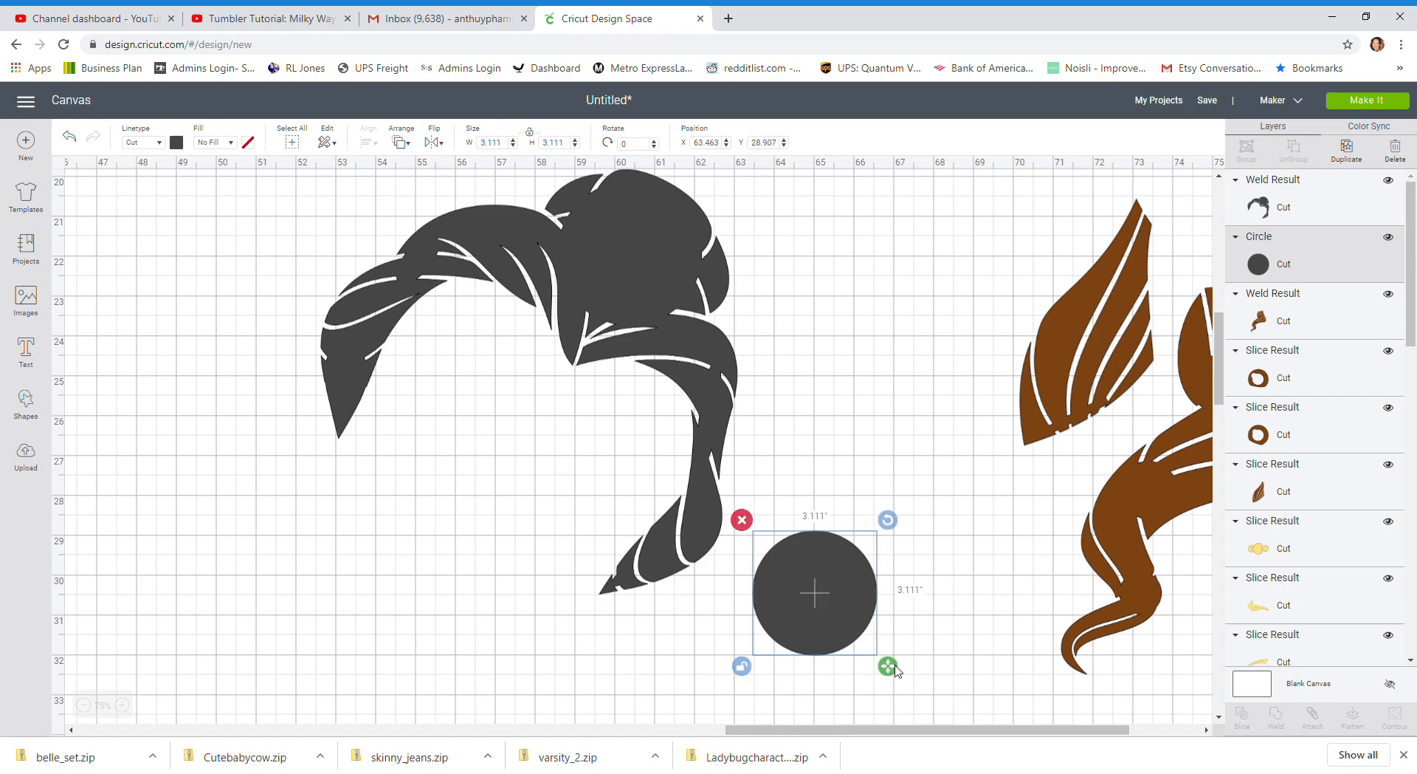
left_click_drag(895, 669, 774, 608)
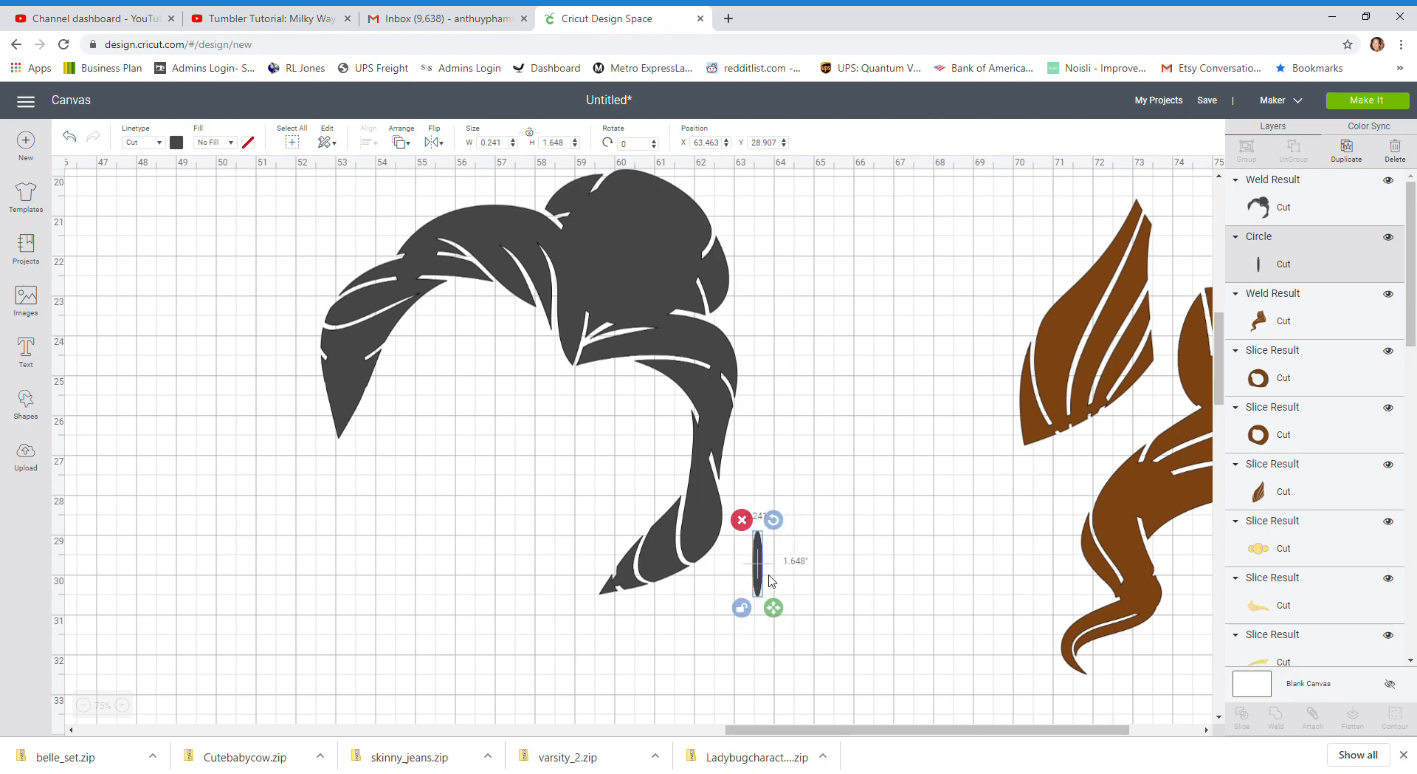
left_click_drag(774, 519, 694, 525)
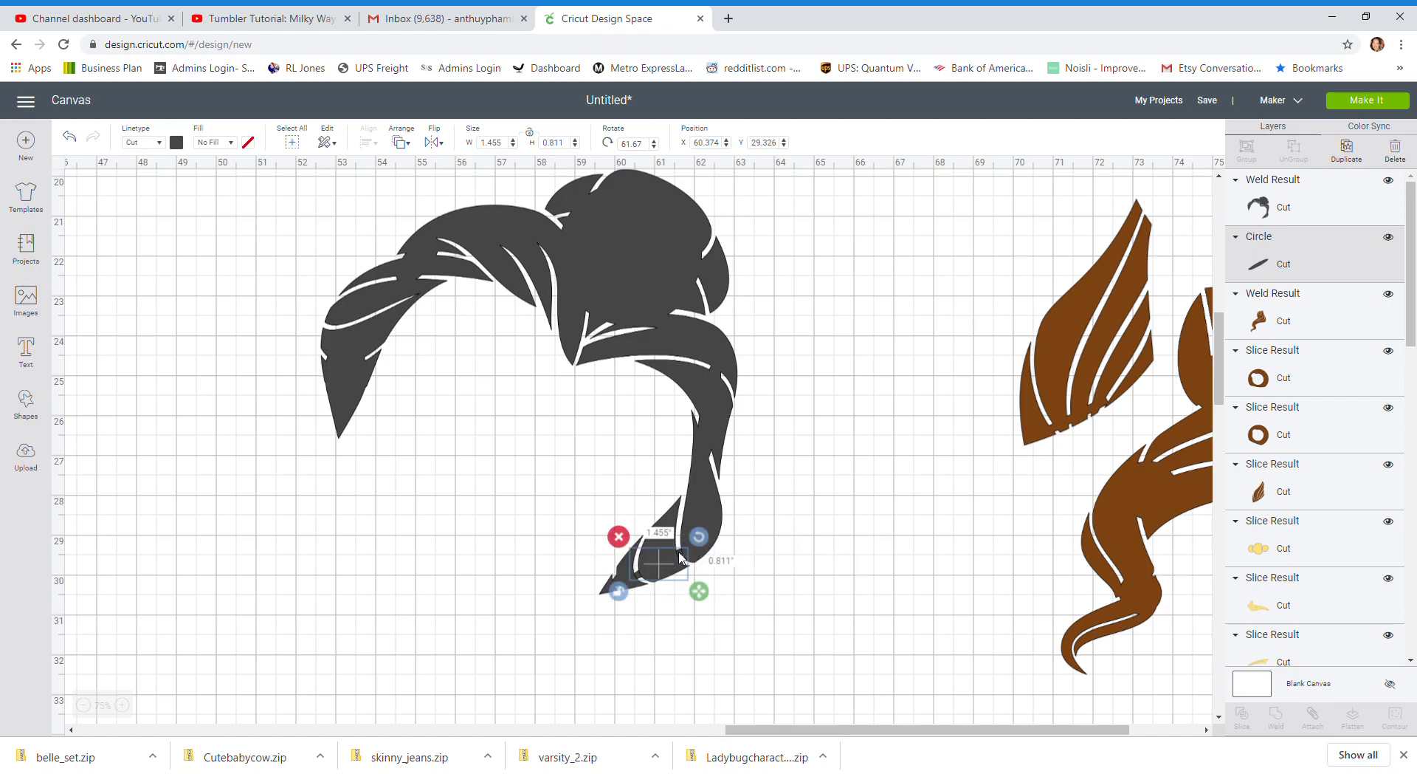
Select the thin oval over the lower curl together with the upper hair and weld them into one piece
left_click(812, 572)
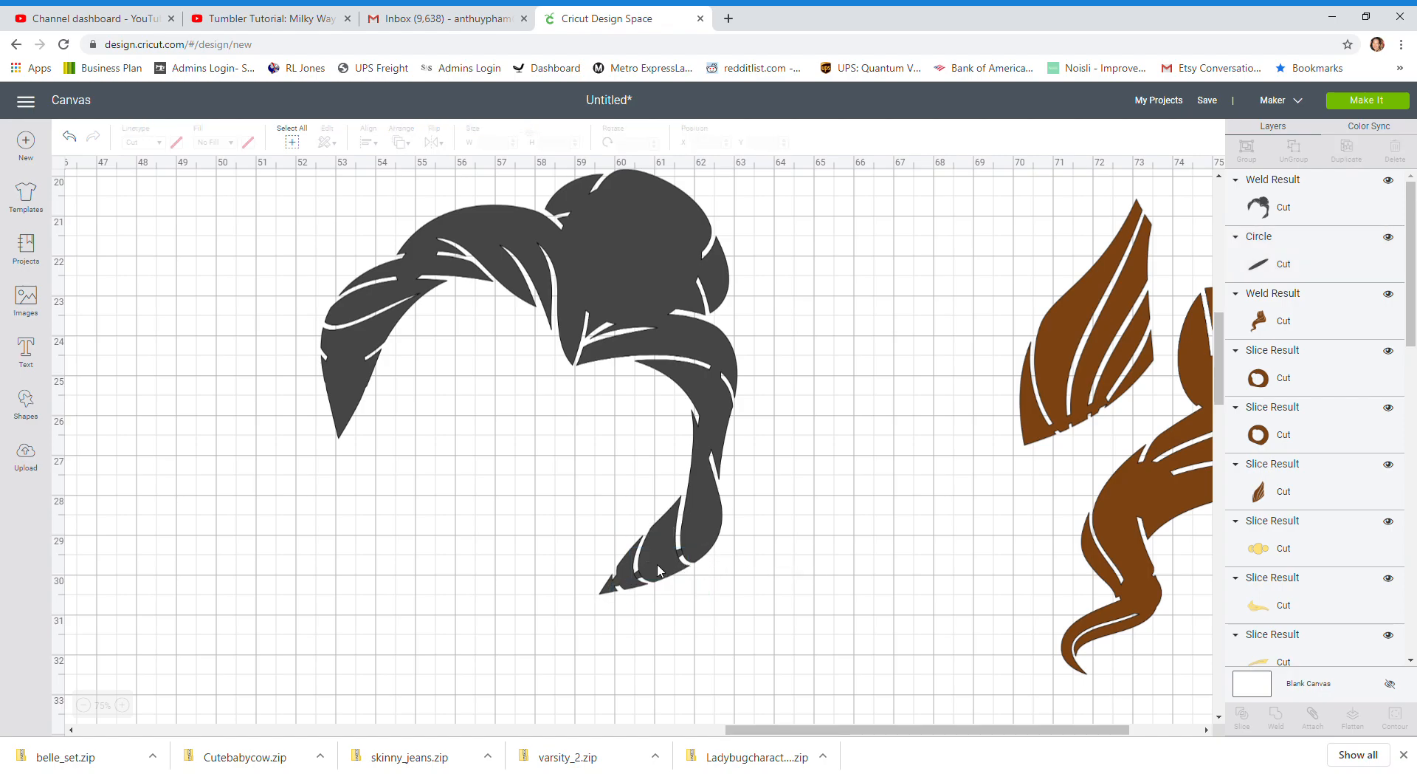
left_click_drag(681, 552, 678, 552)
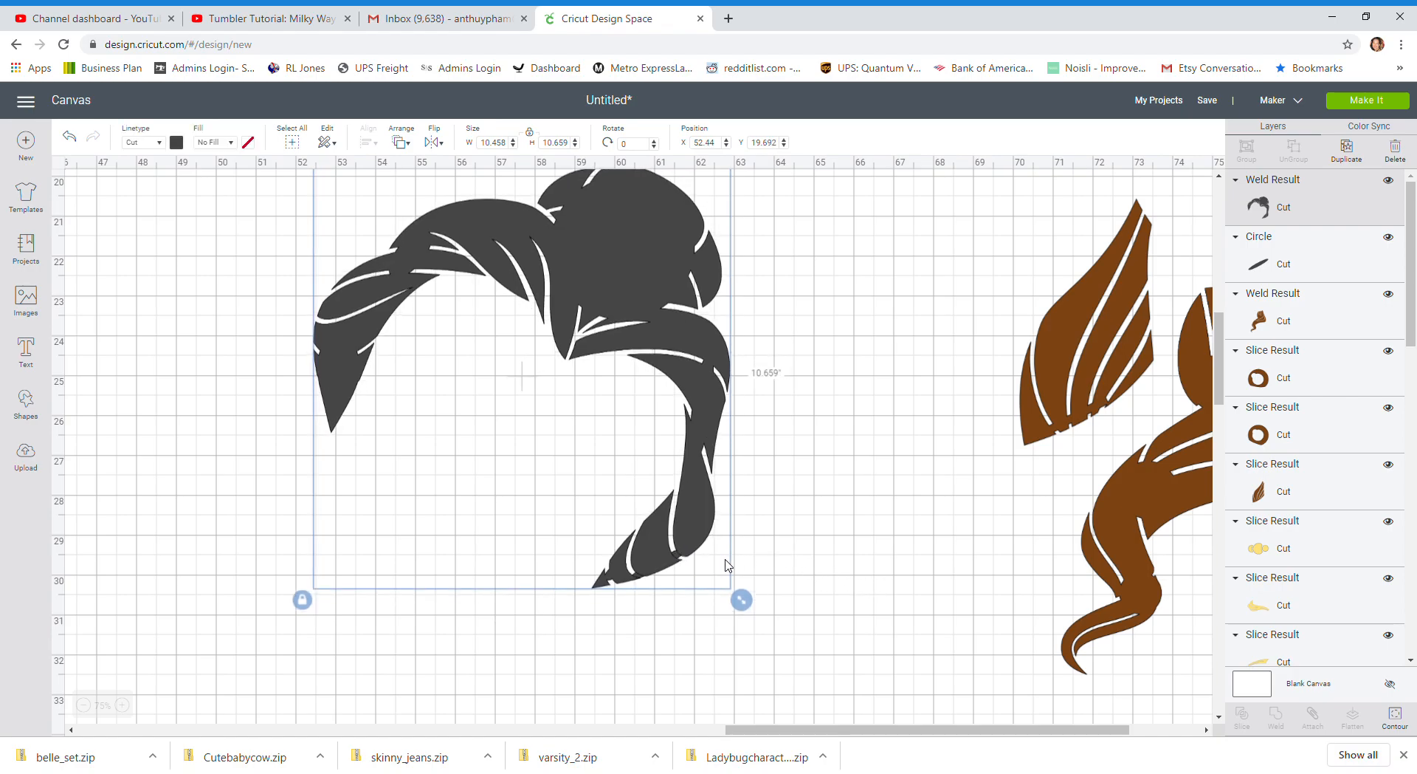
left_click(818, 532)
left_click_drag(818, 529, 561, 599)
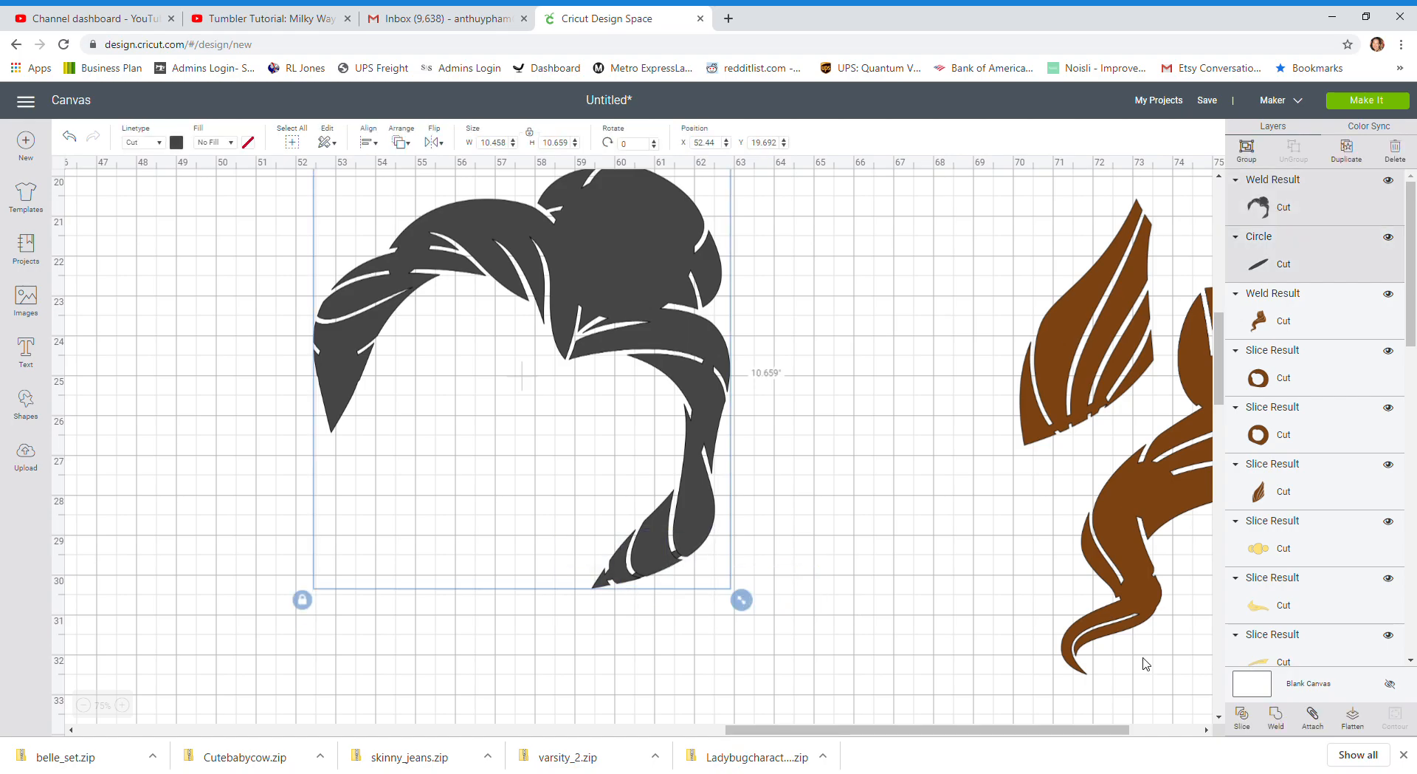
left_click(1276, 717)
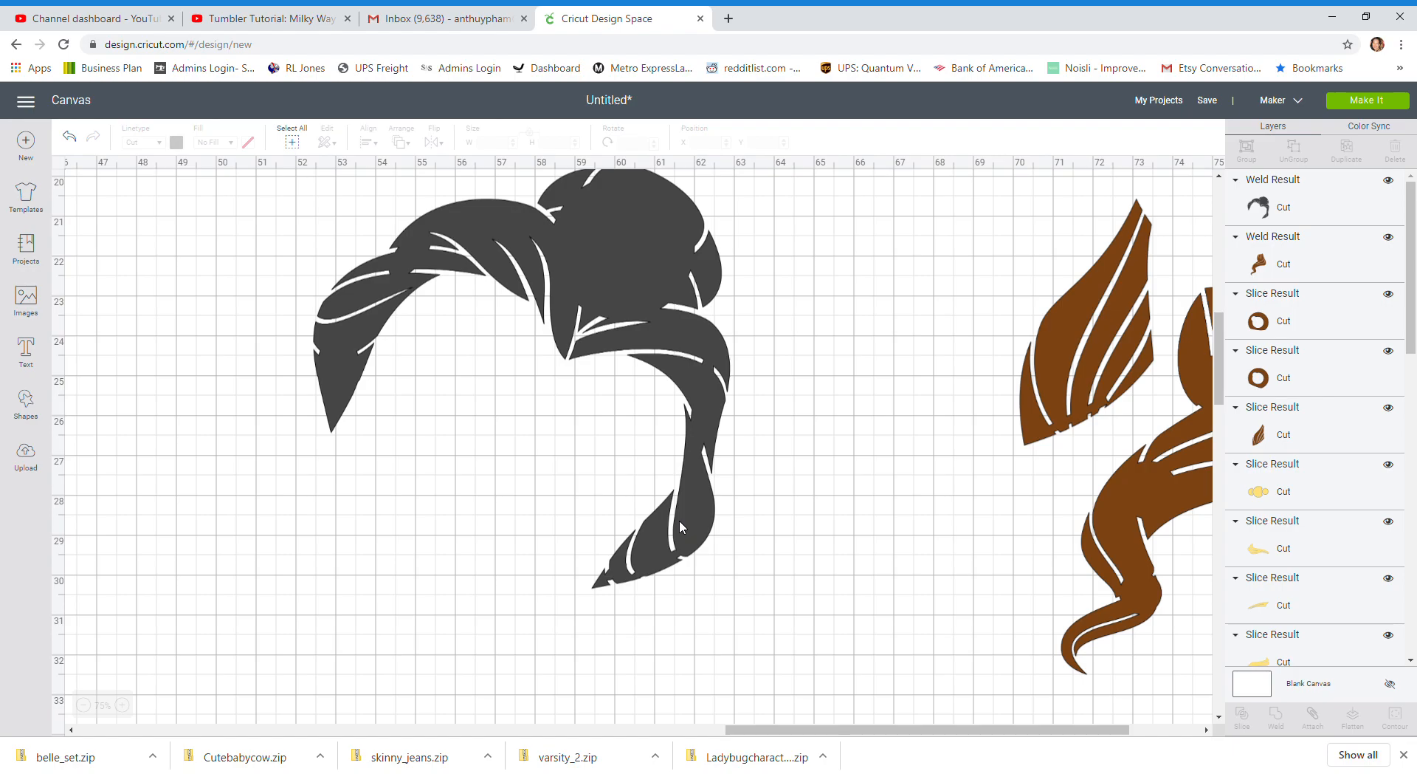
Move the welded upper hair closer to the other hair pieces and recolor it with the project's brown material color
scroll(764, 530, "up", 2)
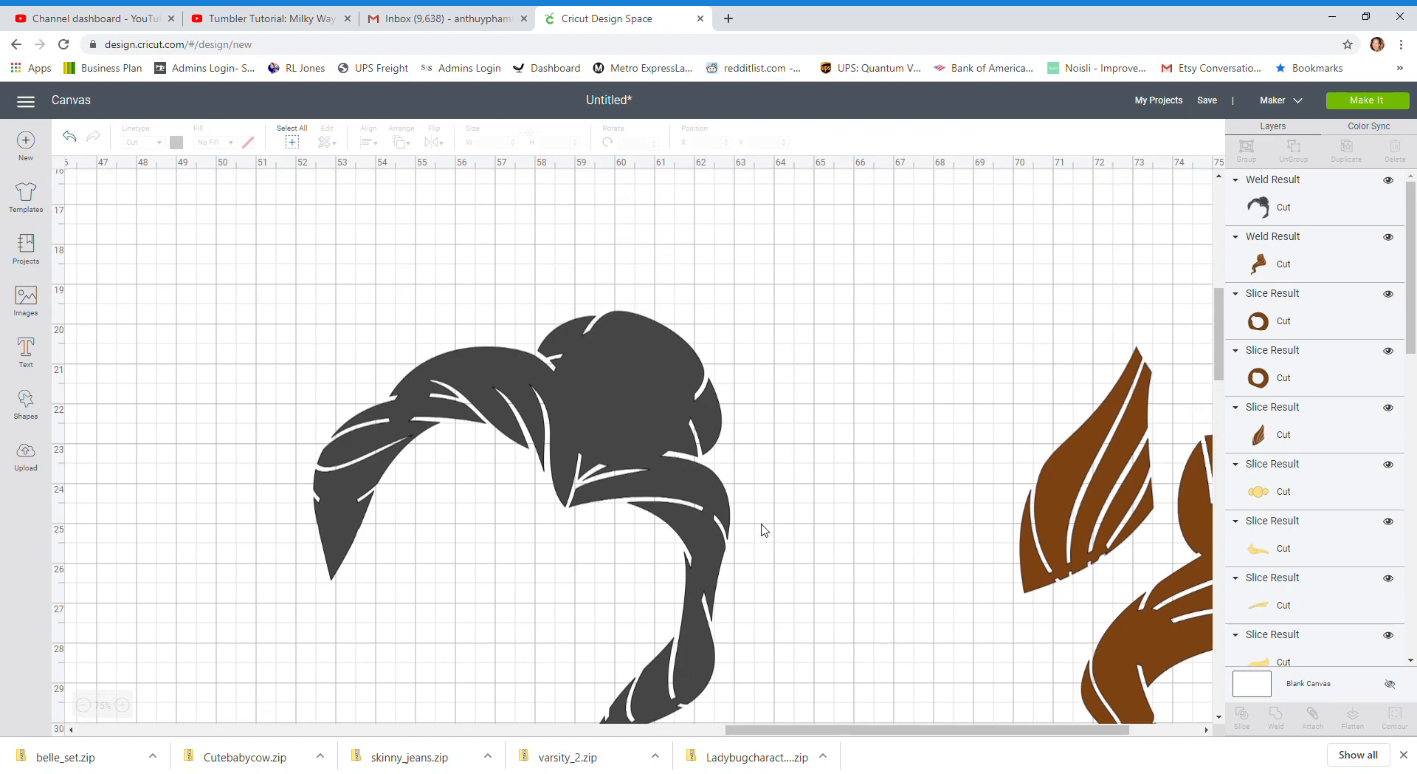
scroll(764, 530, "up", 1)
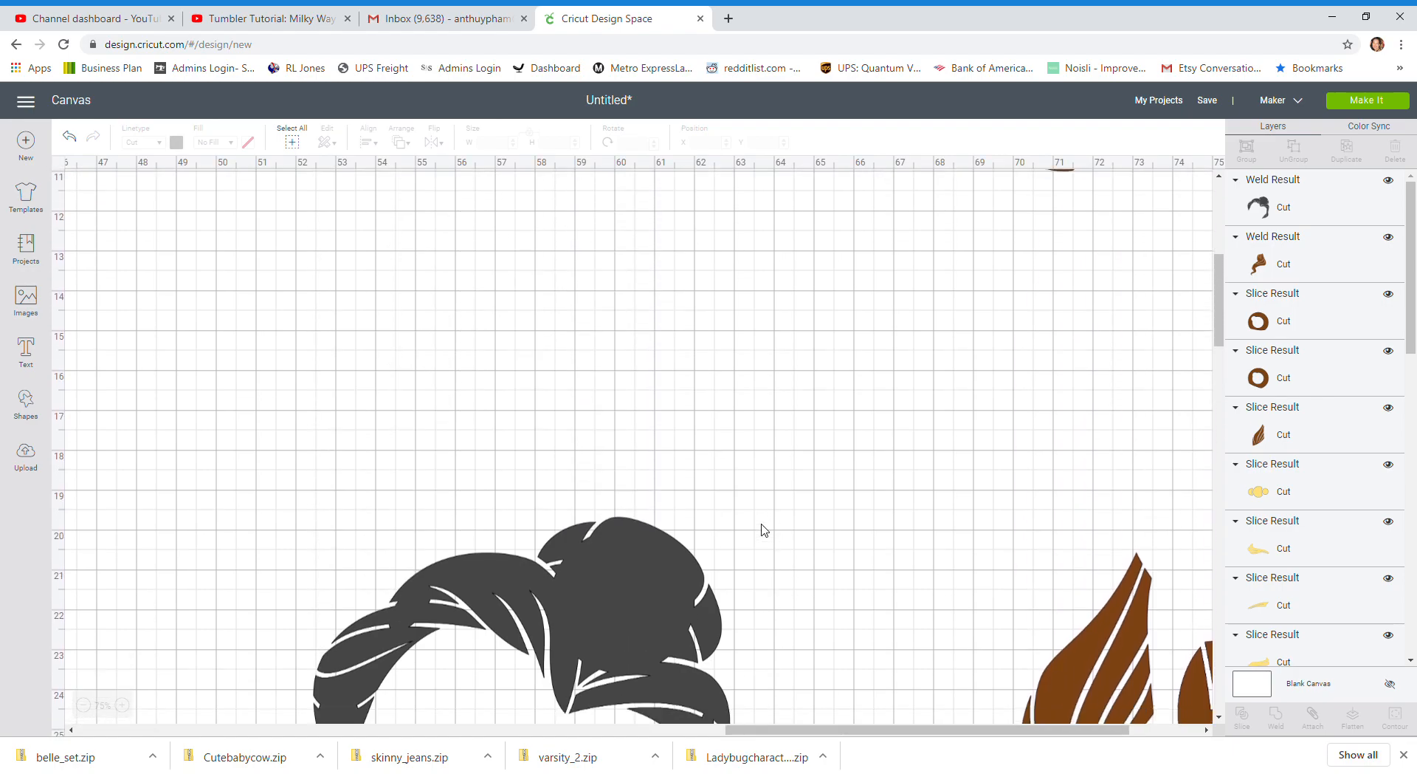
left_click_drag(662, 499, 853, 398)
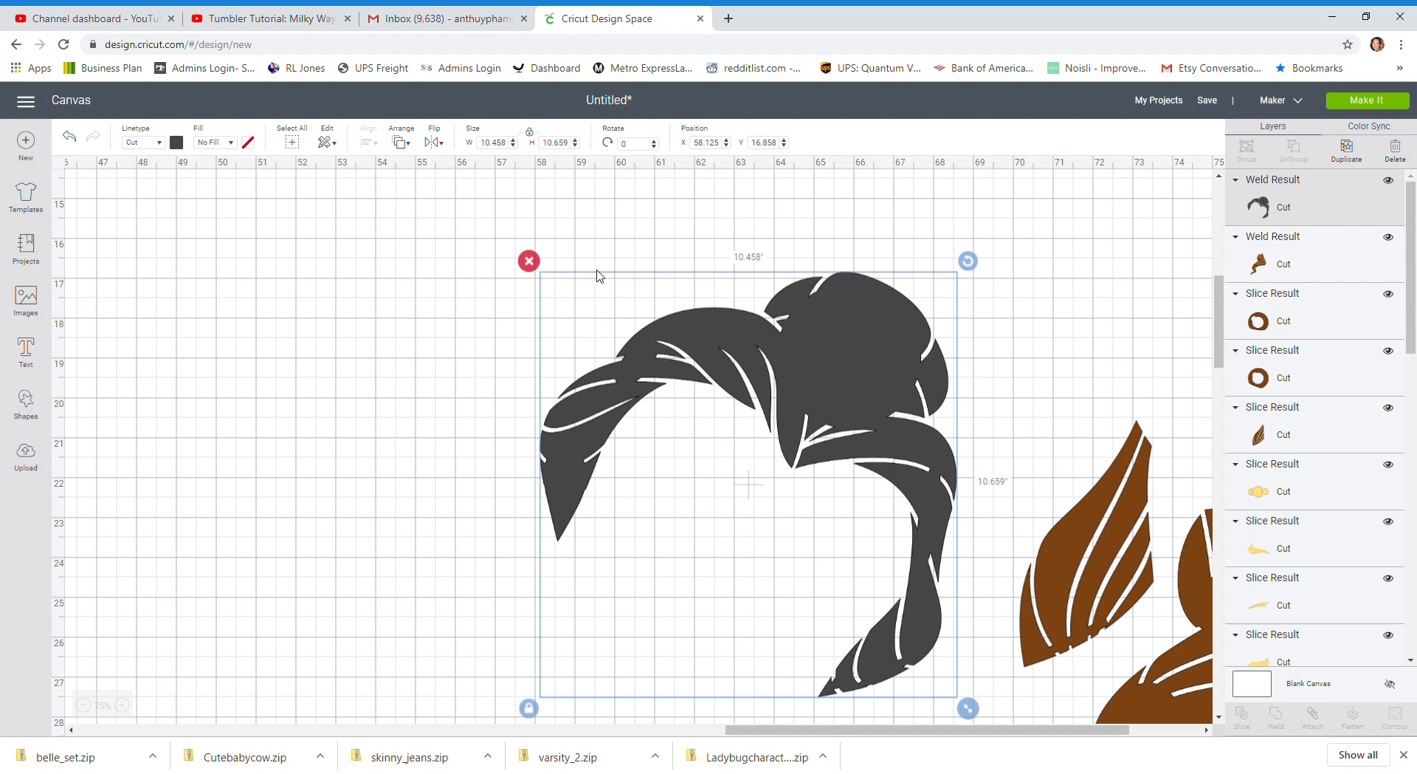
left_click(176, 143)
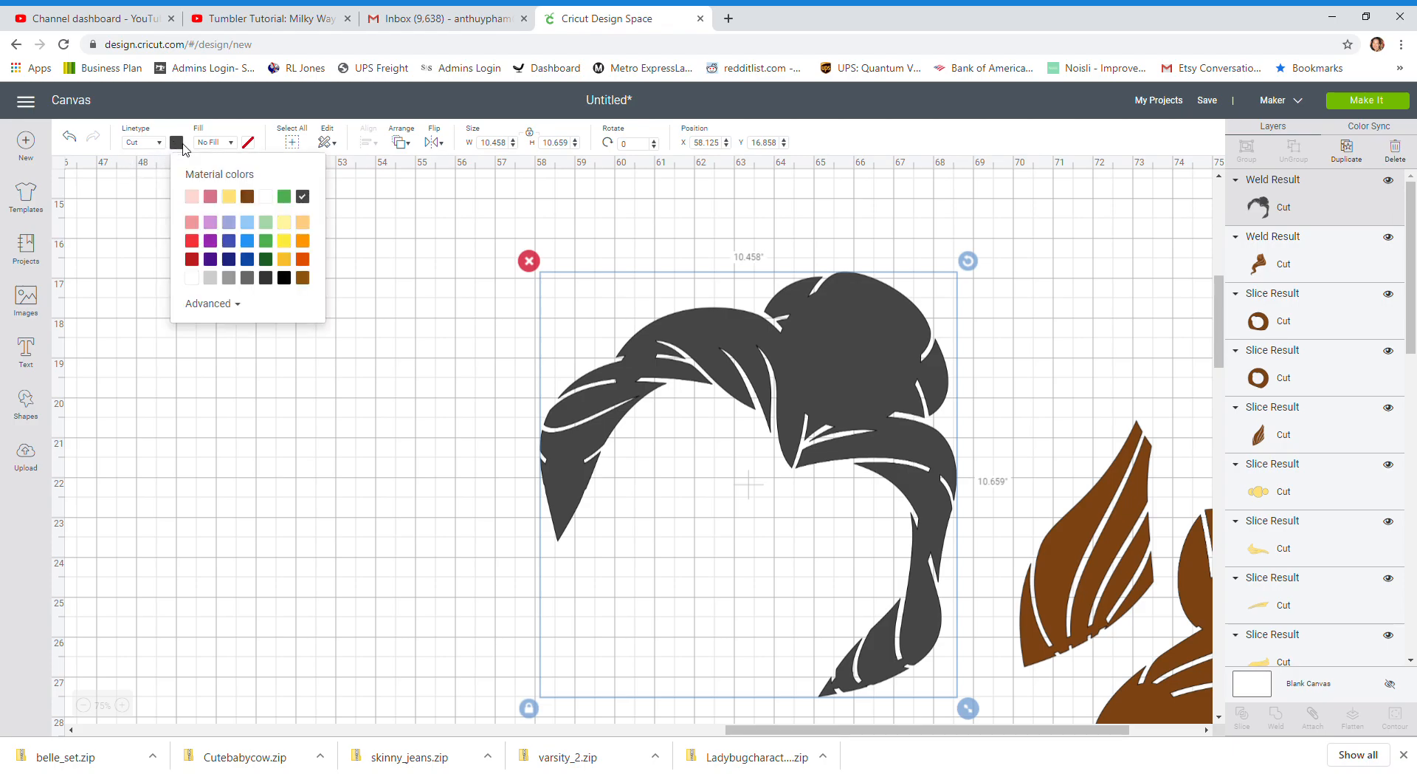
left_click(257, 207)
left_click(611, 219)
scroll(1024, 247, "up", 2)
scroll(1025, 247, "up", 3)
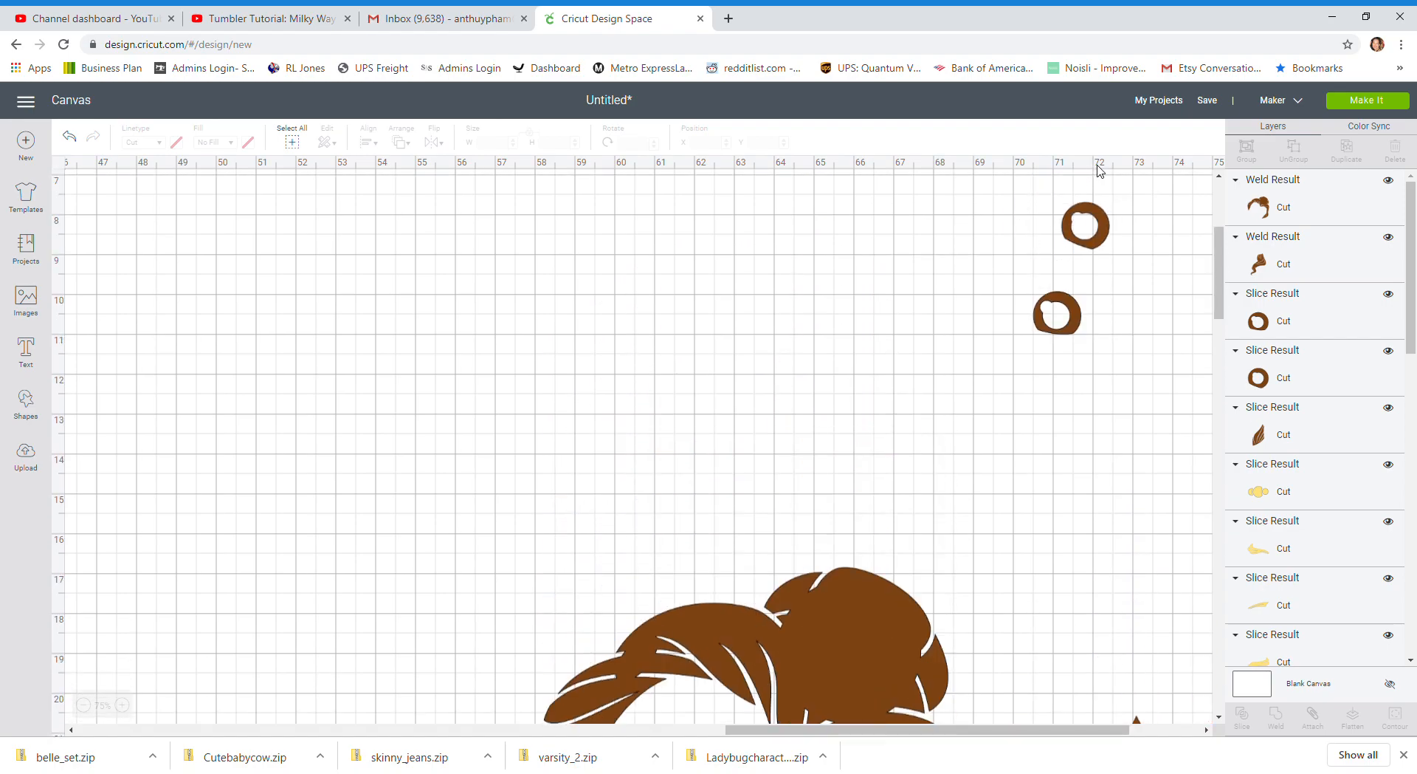
Save the project under the name "belle 24 inches"
left_click(1209, 100)
type("b")
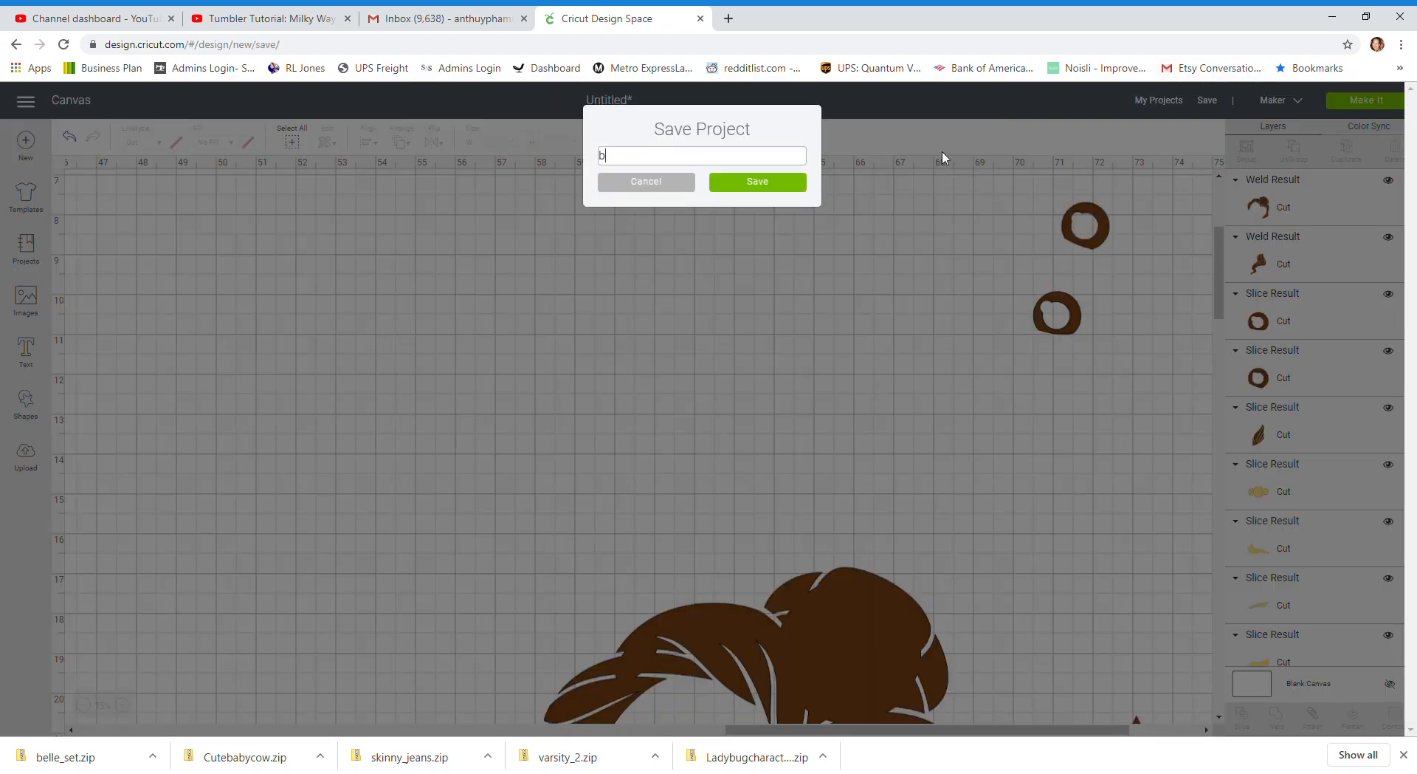
type("elle 24 inches")
key("Return")
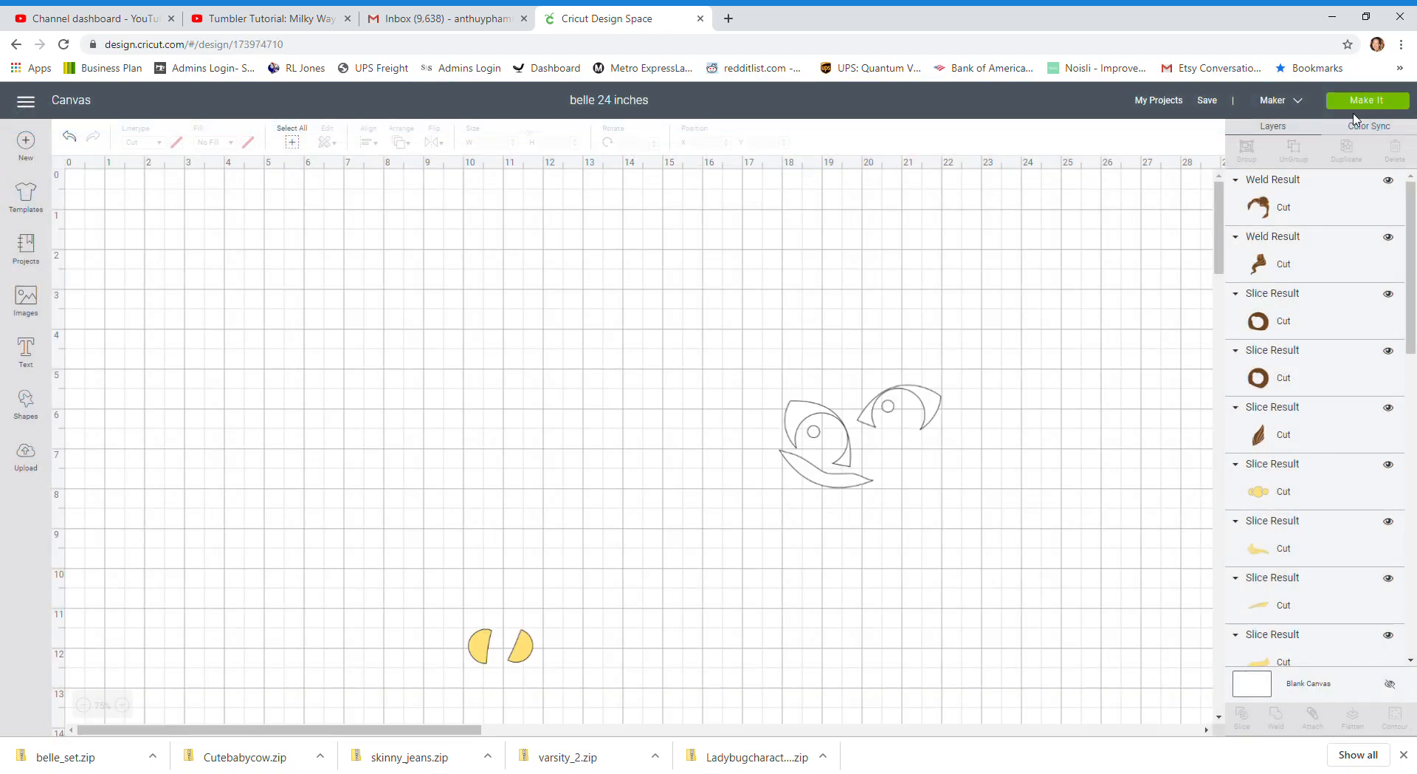
Start preparing the project for cutting and pack the two eyes and the teeth piece tightly into the first mat's upper-left corner
left_click(1360, 102)
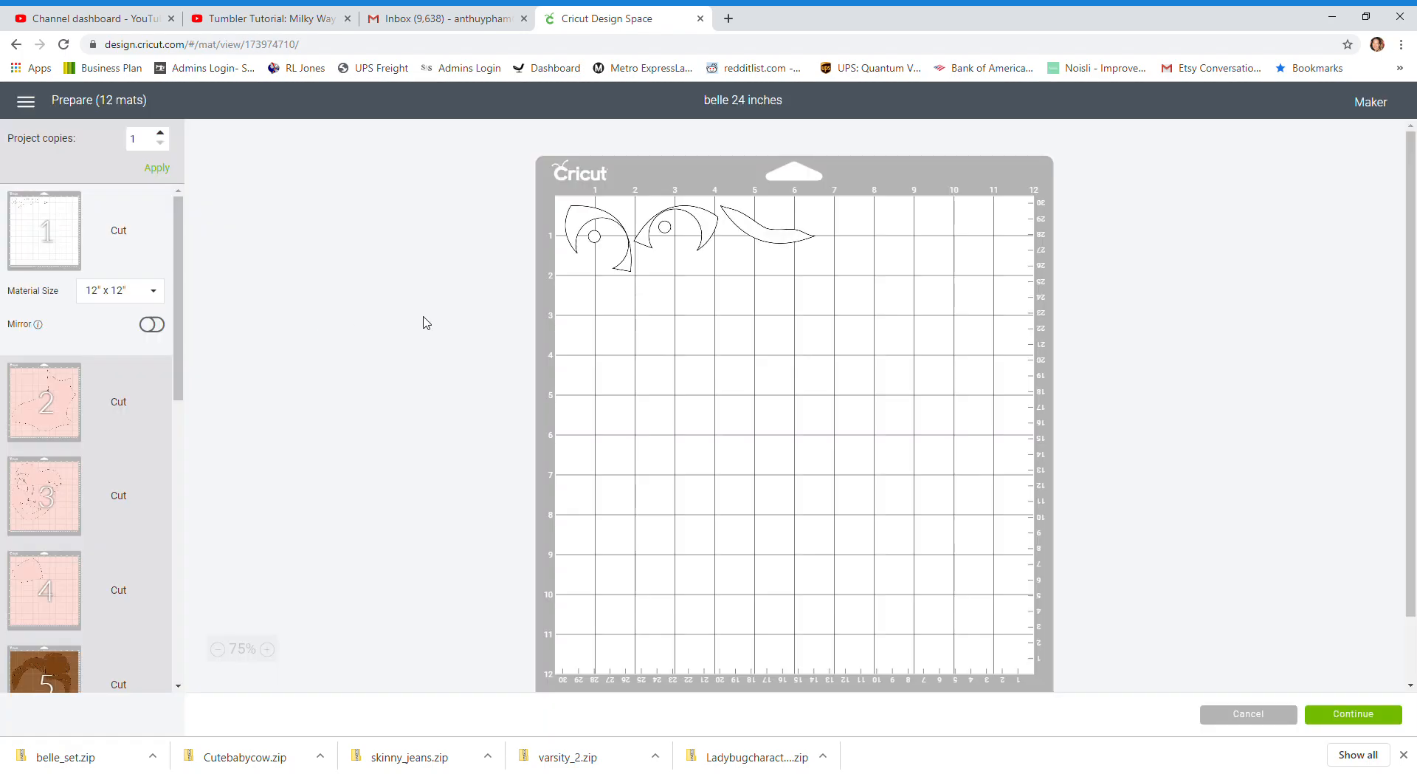
left_click_drag(716, 226, 718, 278)
left_click_drag(770, 238, 599, 297)
mouse_move(707, 270)
left_mouse_down()
mouse_move(708, 230)
mouse_move(731, 272)
mouse_move(702, 301)
mouse_move(721, 285)
mouse_move(687, 282)
left_mouse_up()
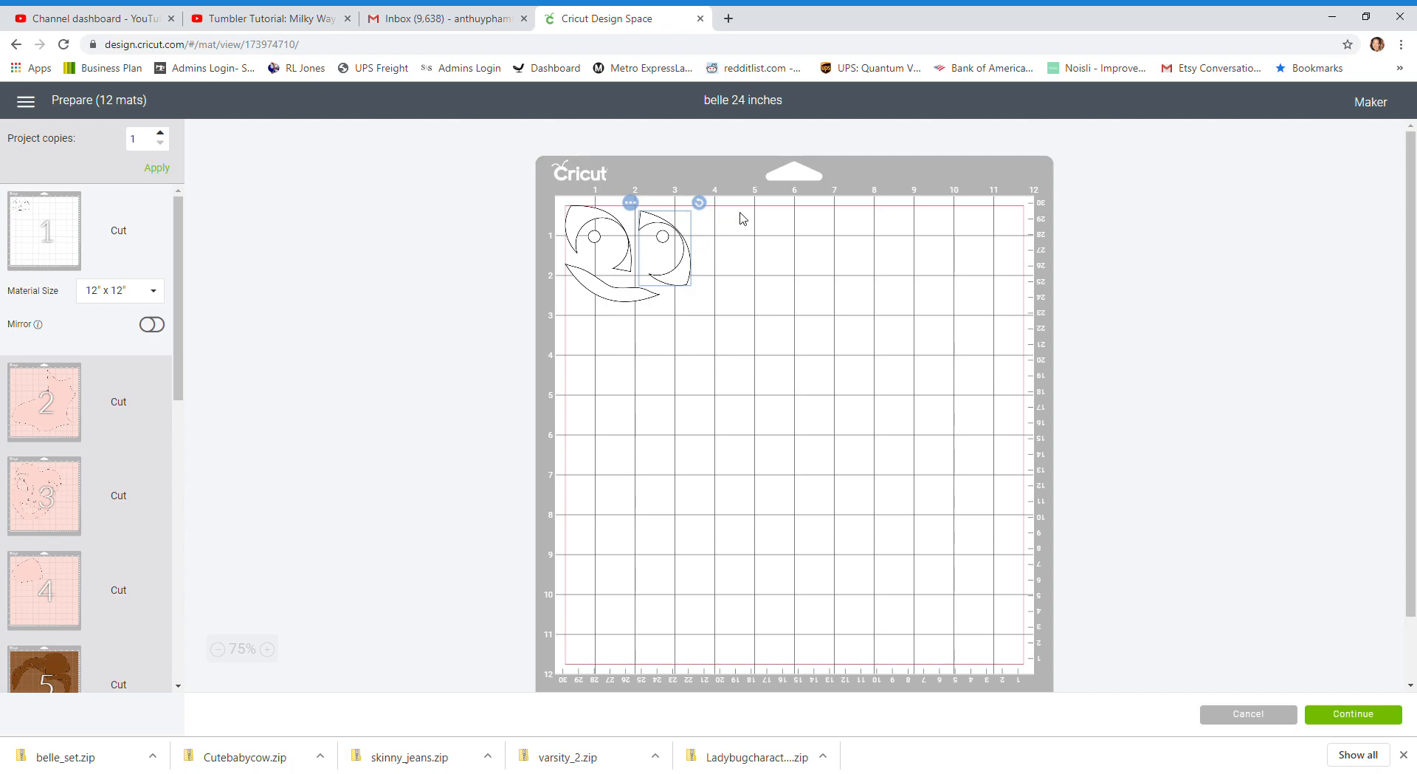
left_click(710, 505)
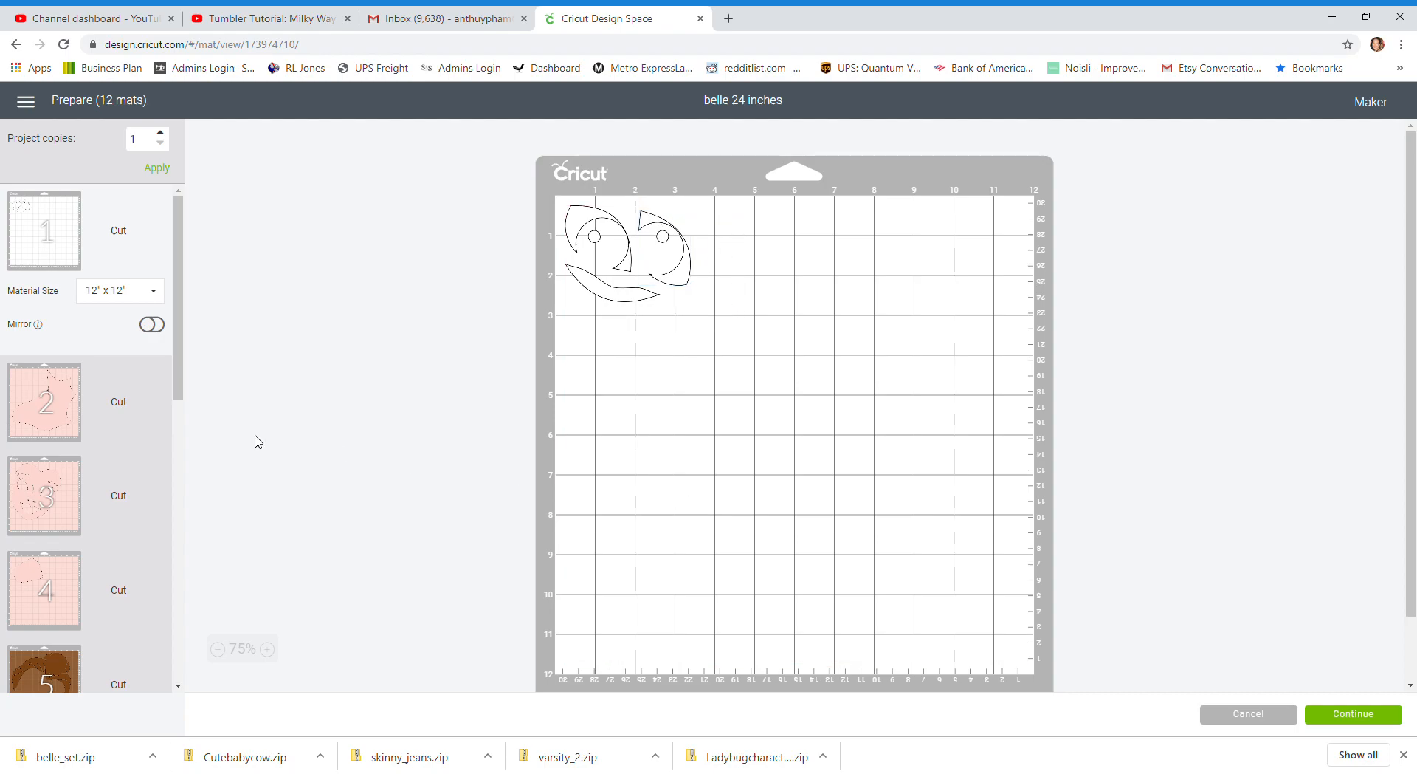
Check the pink mats and move the single skin piece on mat 4 onto mat 2 with the large body piece
left_click(34, 406)
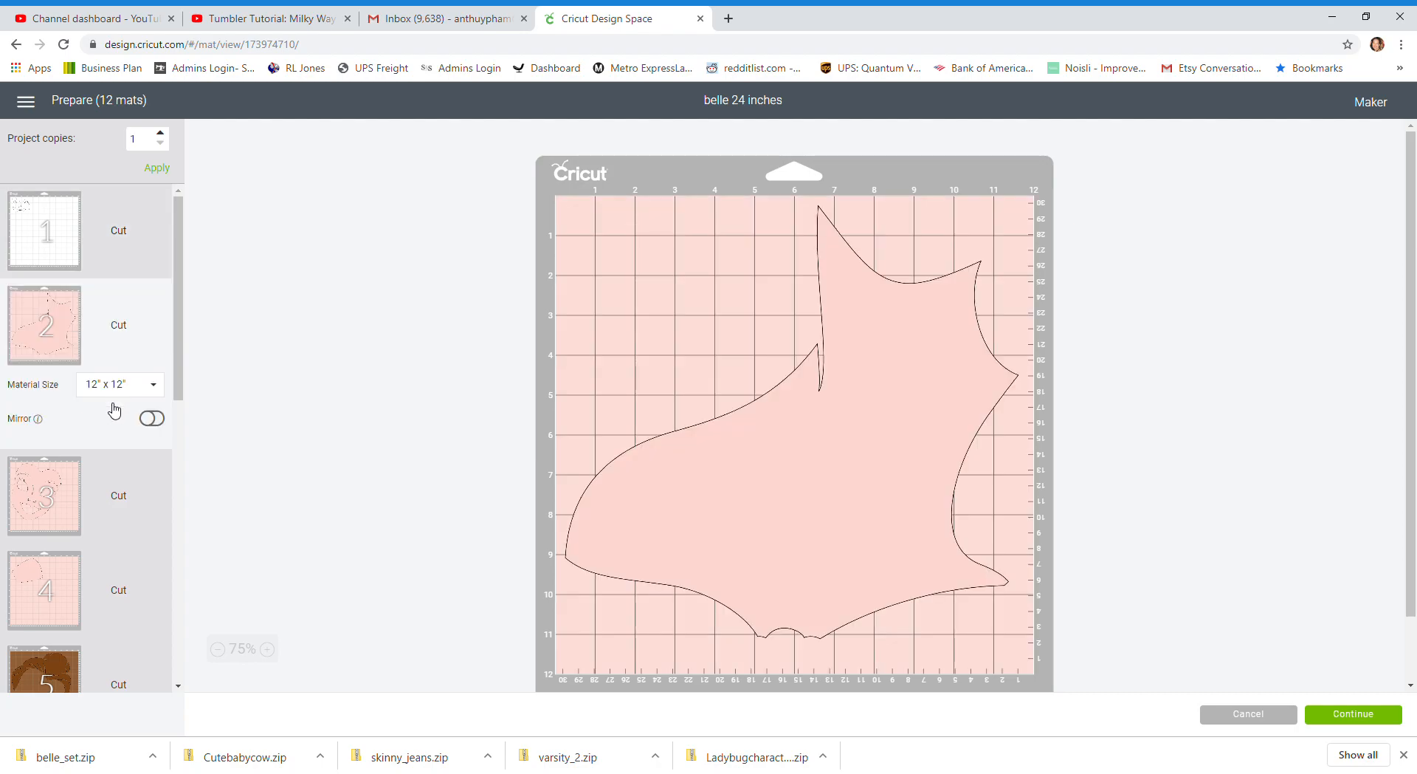
left_click(42, 615)
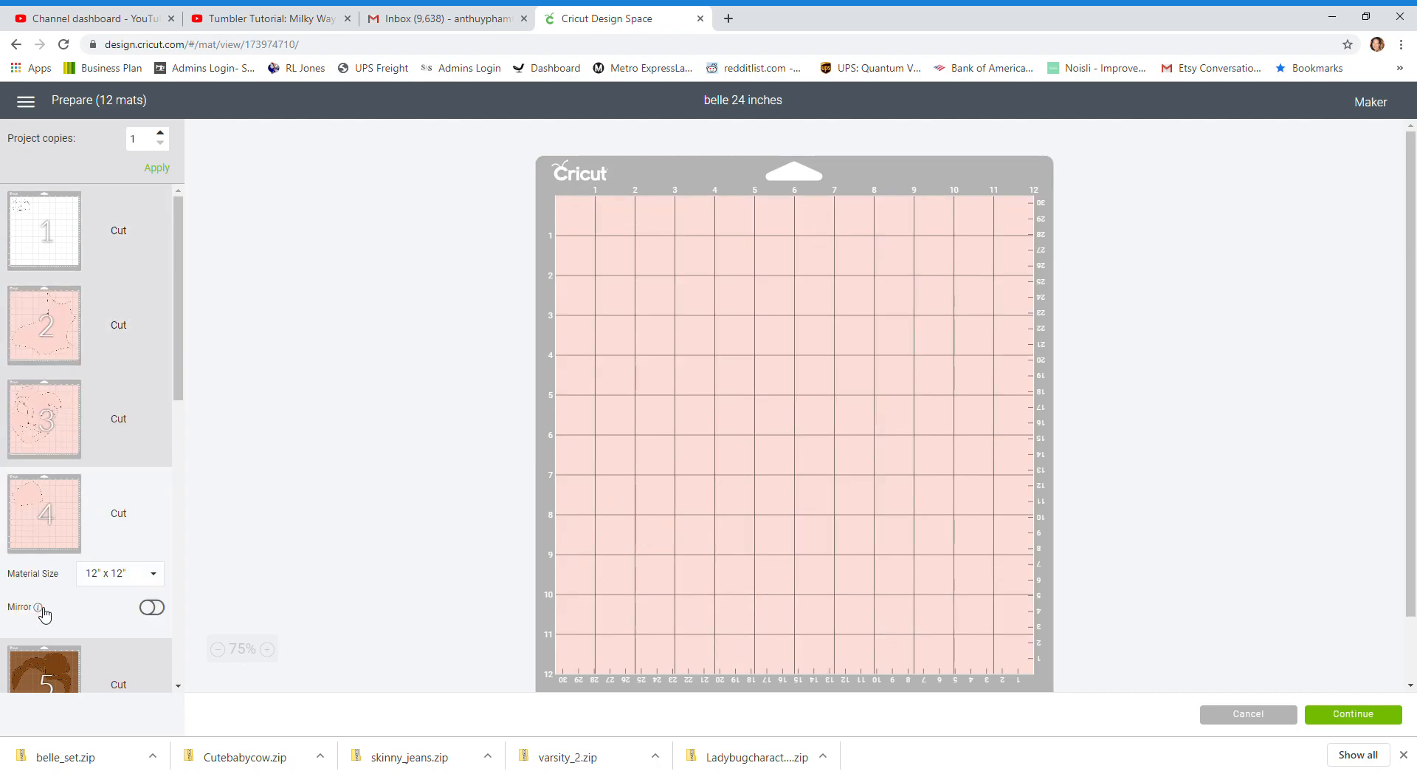
left_click(62, 417)
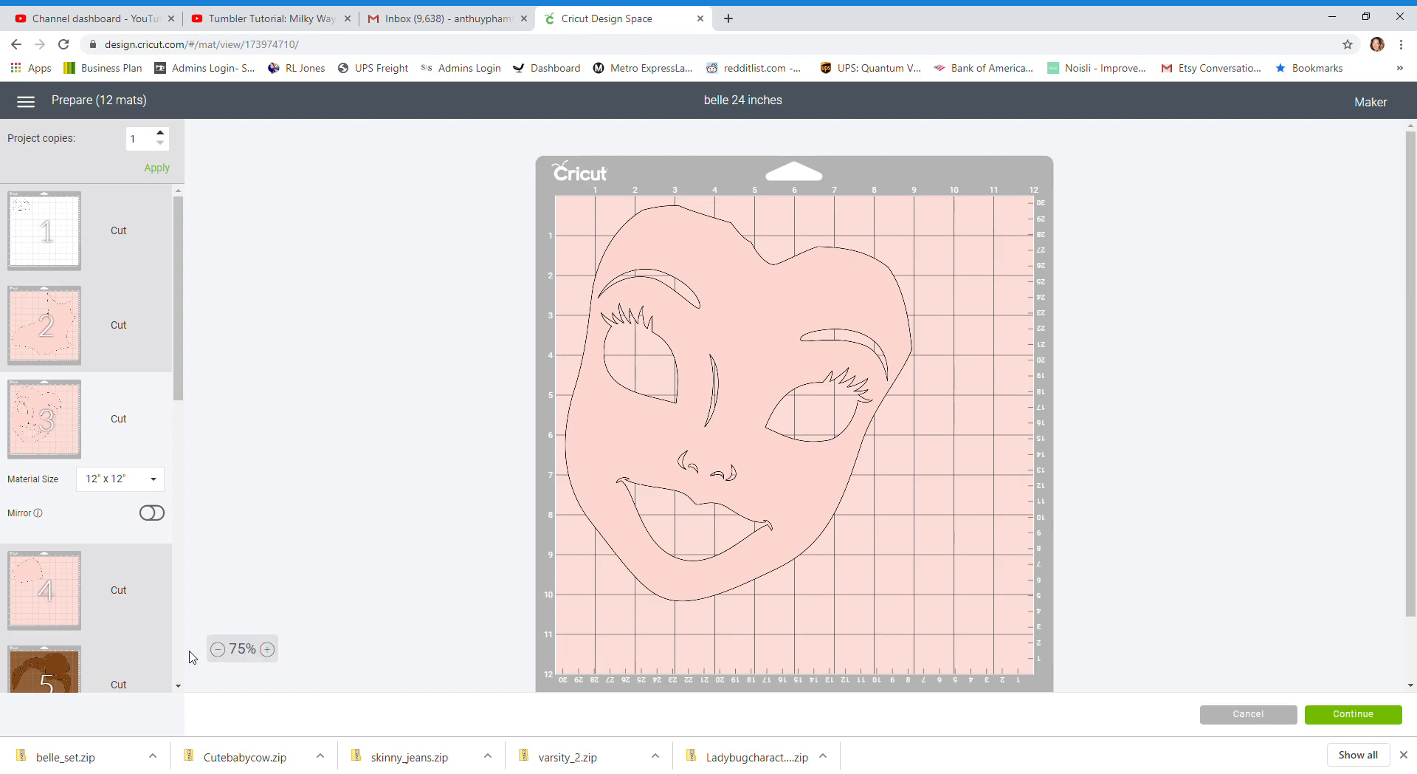
left_click(59, 592)
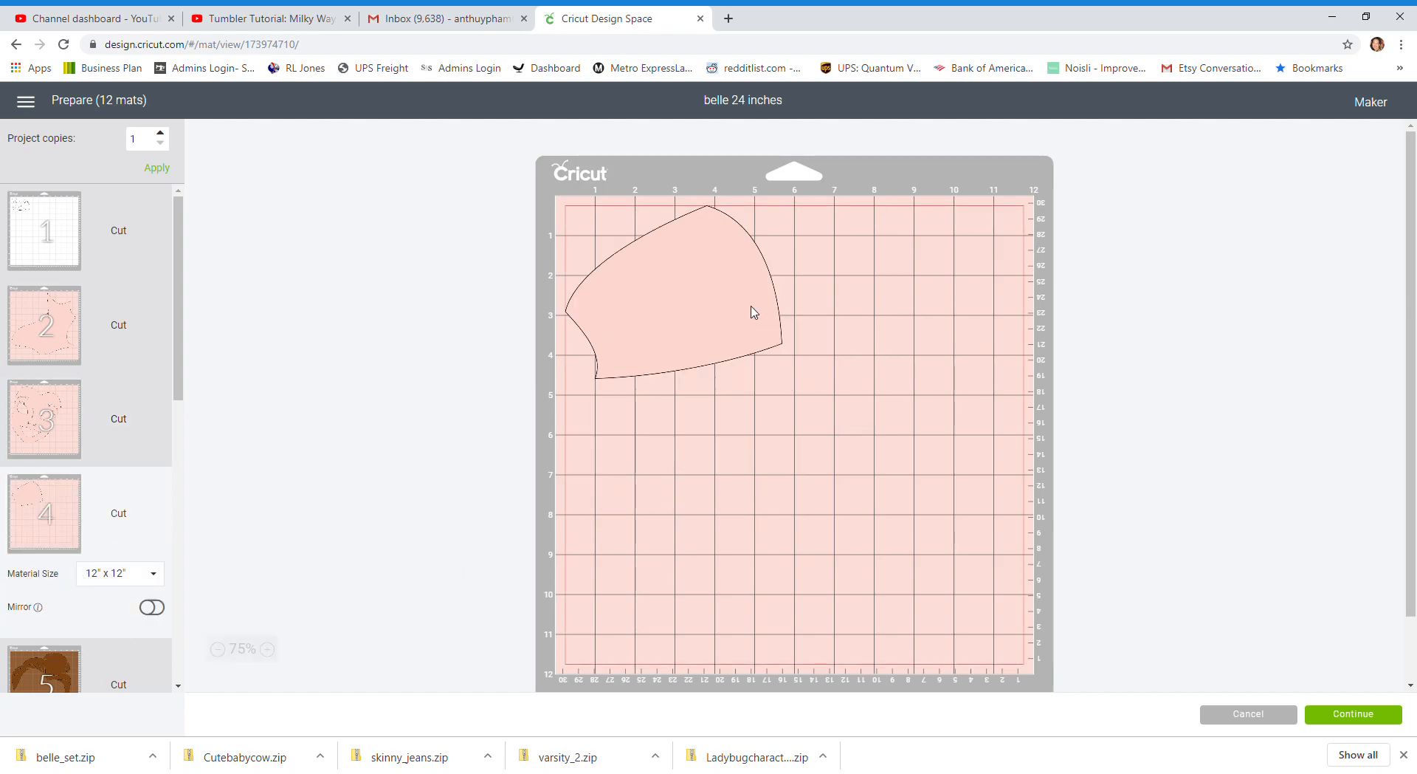
left_click(652, 279)
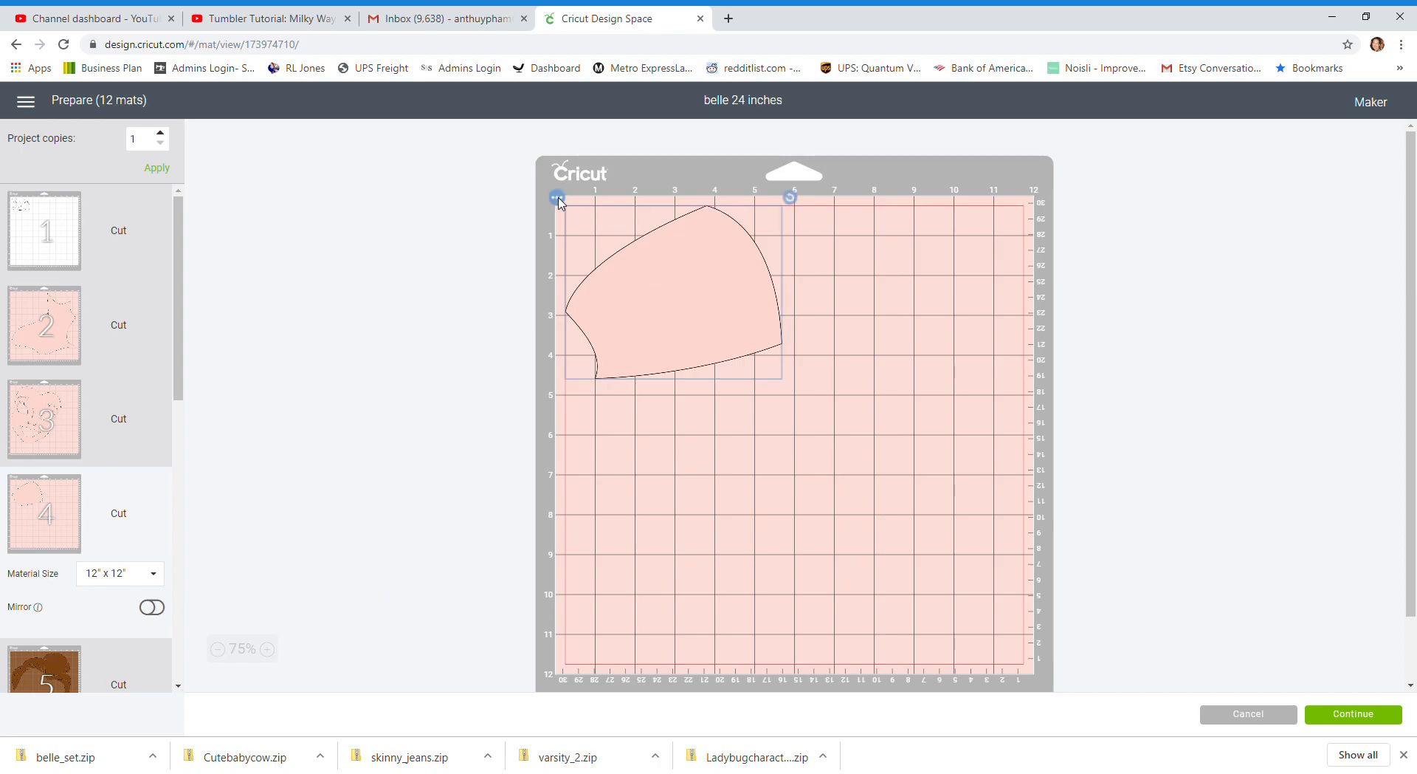
left_click(558, 198)
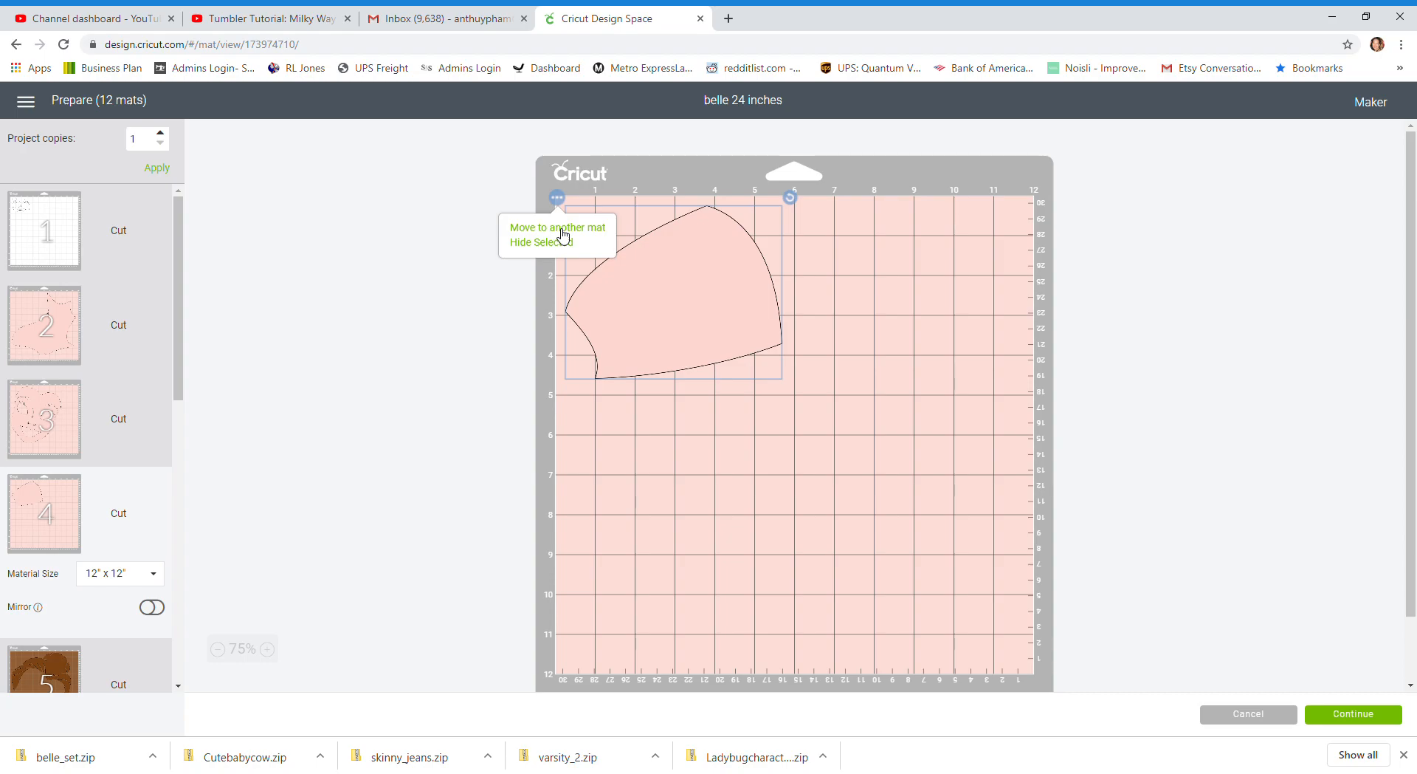
left_click(563, 229)
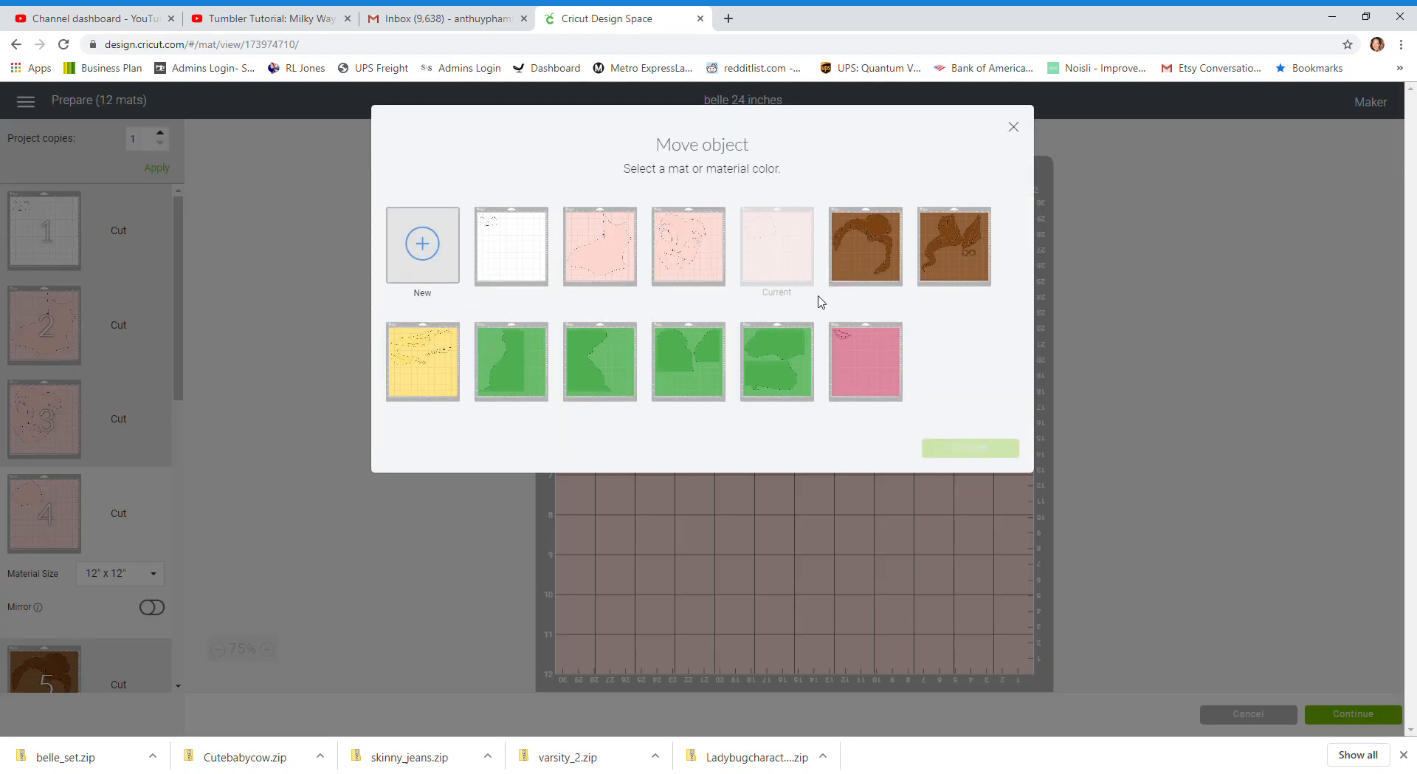
left_click(616, 255)
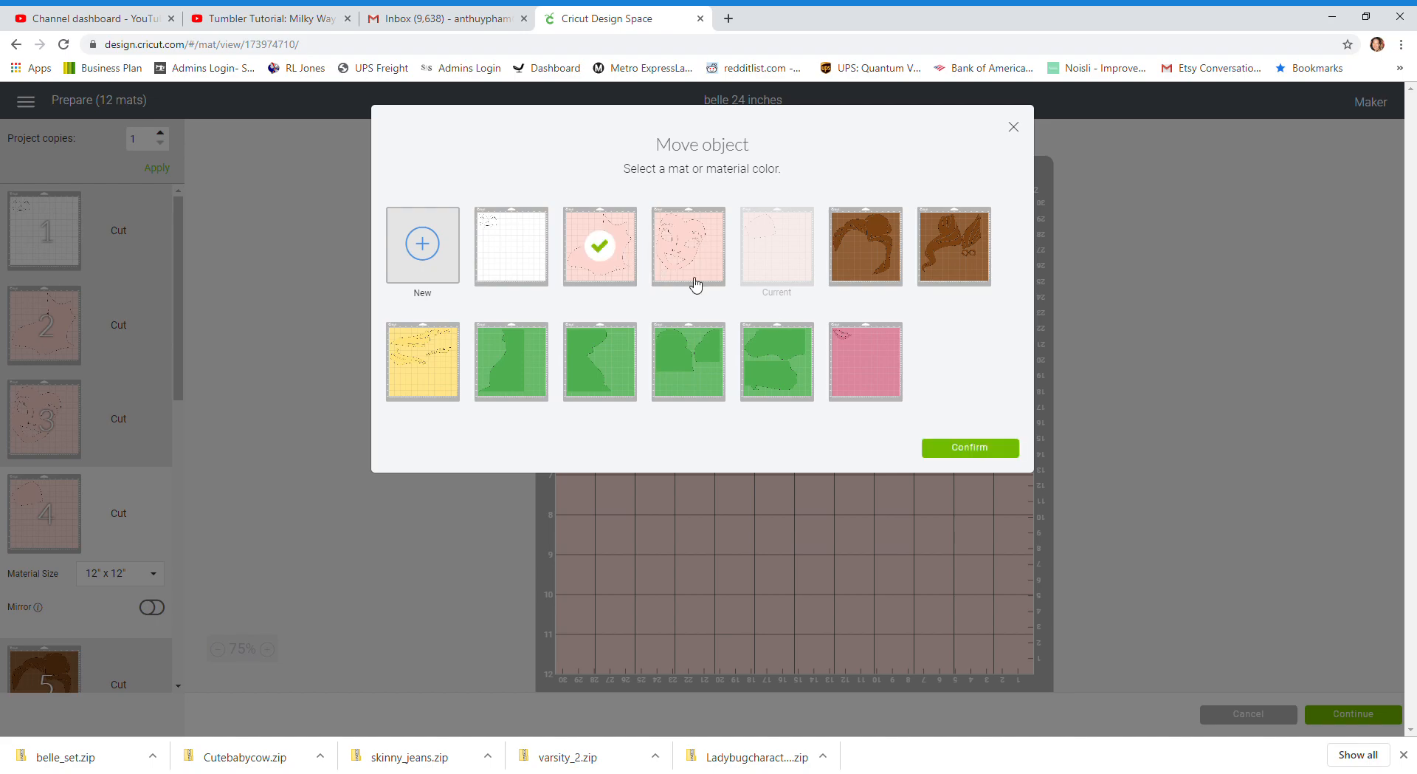
left_click(997, 447)
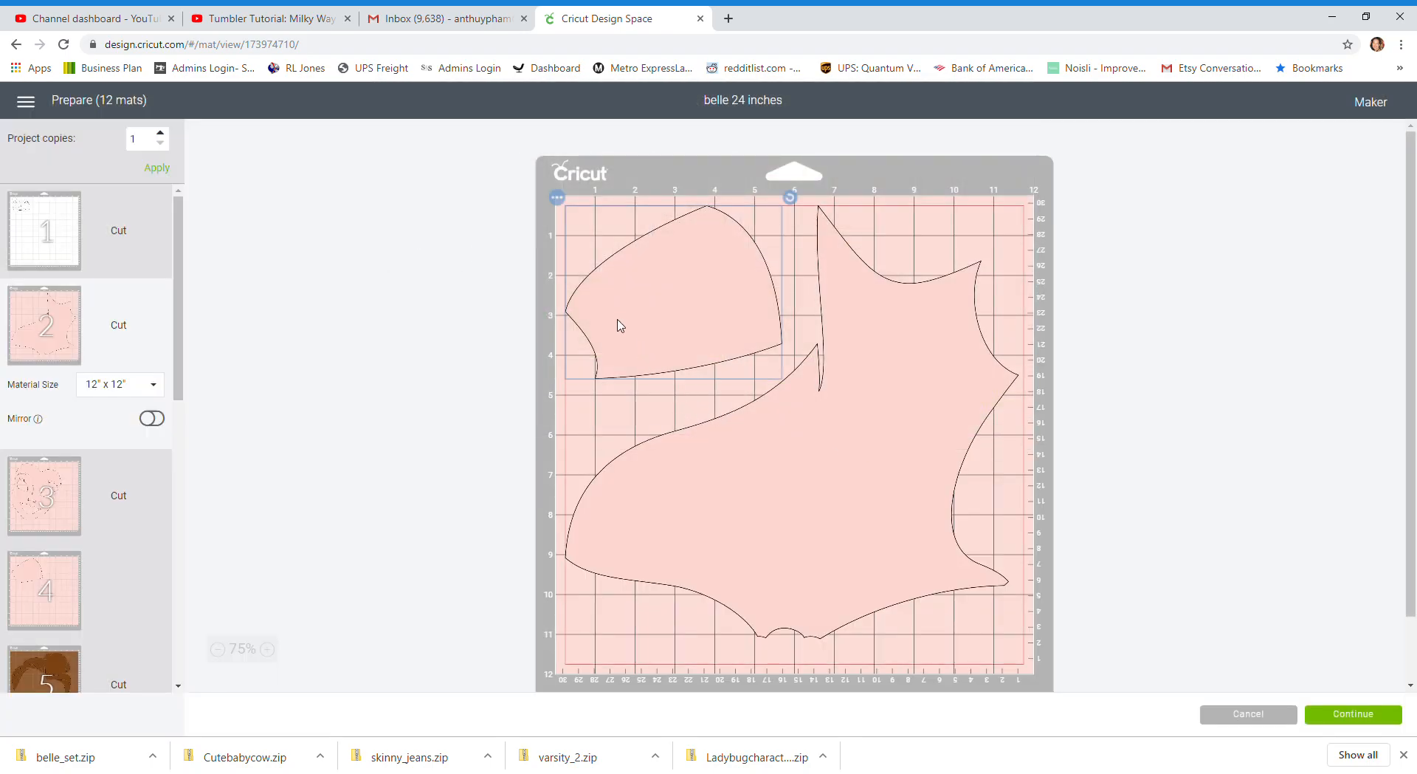
Rotate the moved skin piece on mat 2 and fit it into the upper-left corner, clear of the large body piece
left_click_drag(790, 197, 795, 277)
left_click_drag(702, 302, 694, 212)
left_click(905, 426)
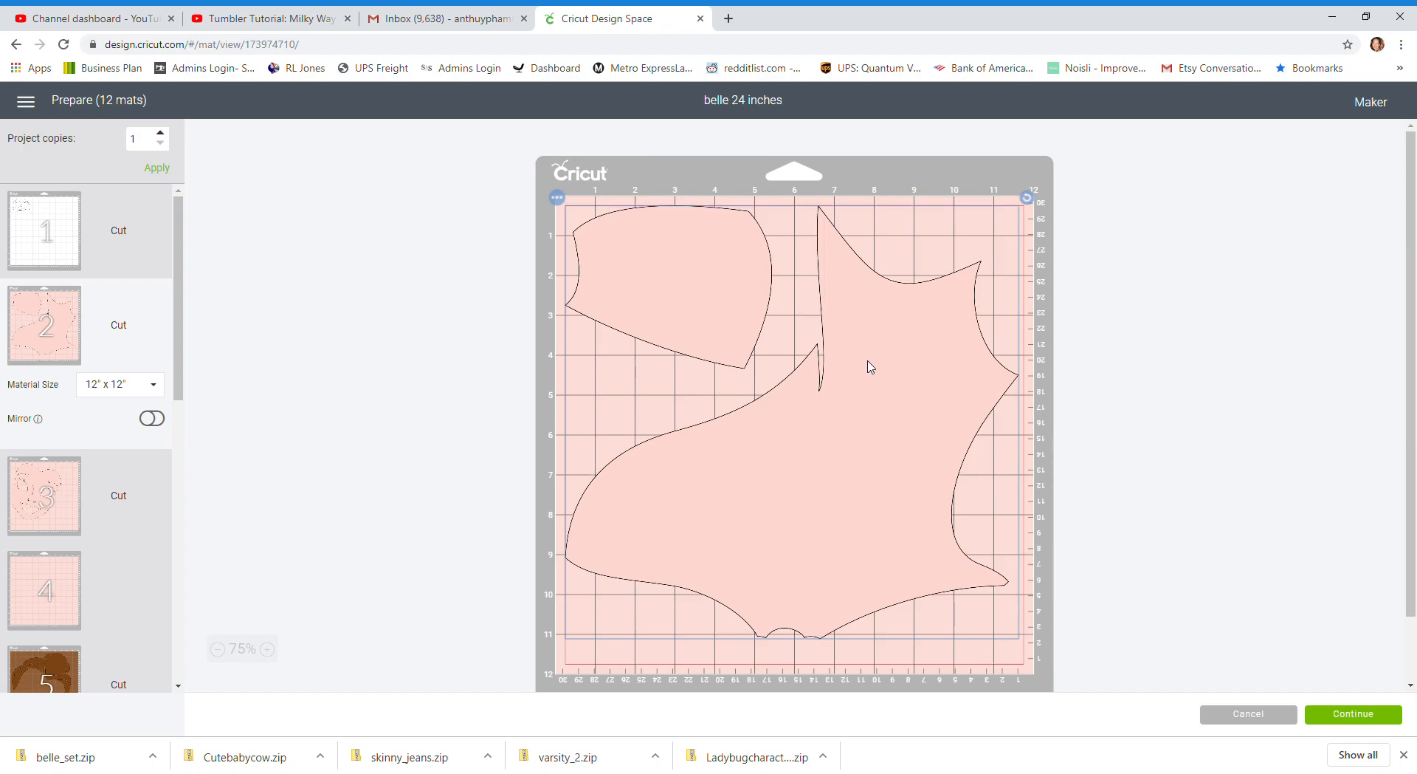
Rotate the face on mat 3 until it stands upright and place it in the mat's upper-left corner
left_click(42, 496)
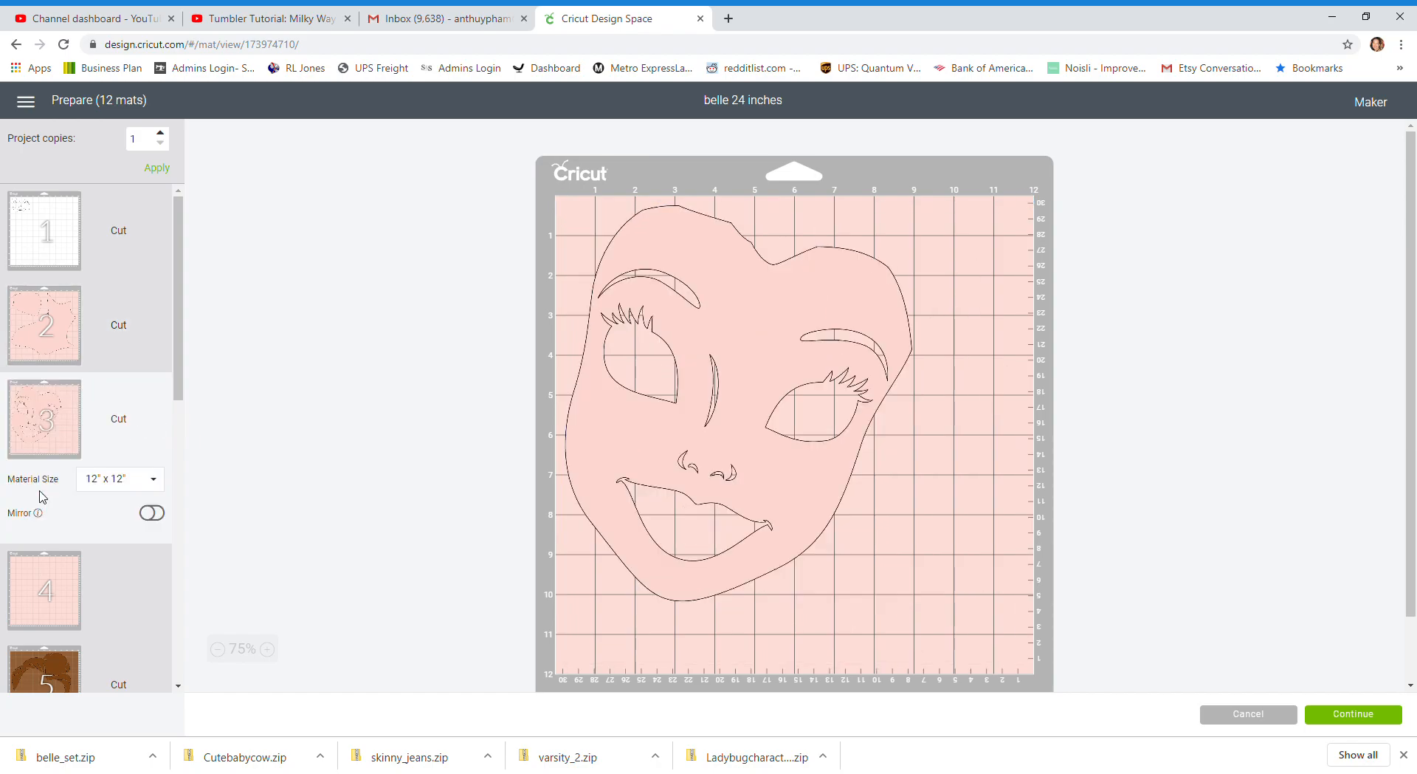
left_click_drag(878, 270, 886, 337)
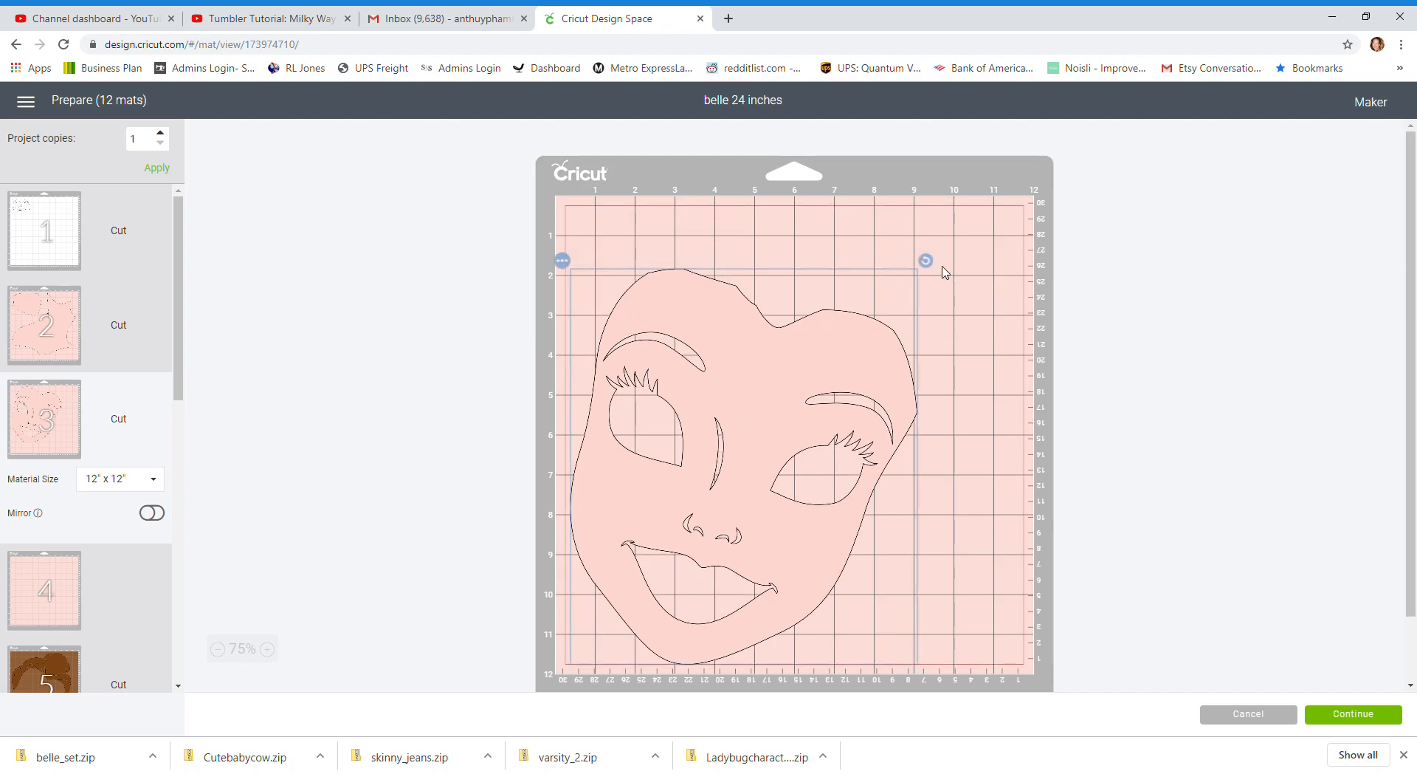
left_click_drag(925, 260, 849, 256)
left_click_drag(763, 446, 738, 334)
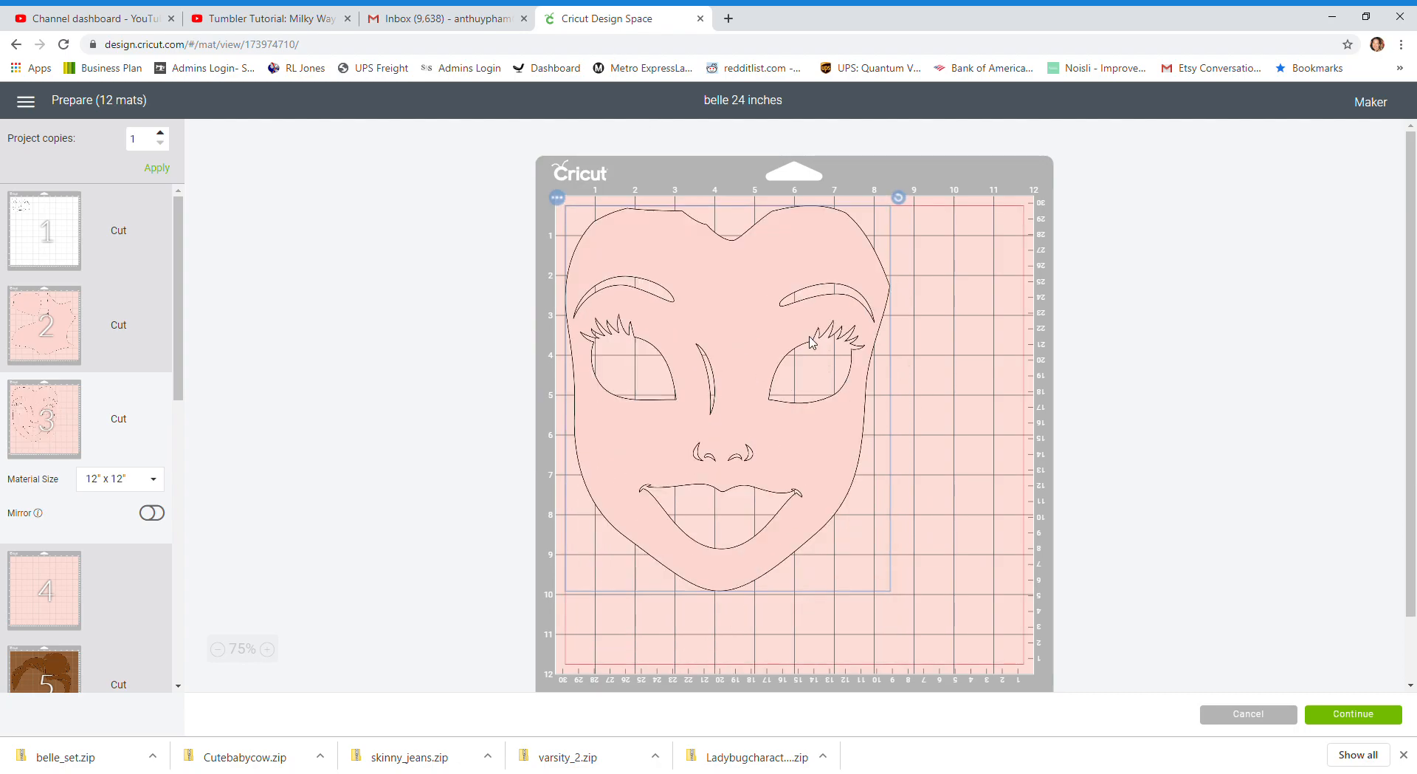
Move the upper hair piece from mat 5 onto mat 6 with the other brown hair pieces
scroll(50, 452, "down", 5)
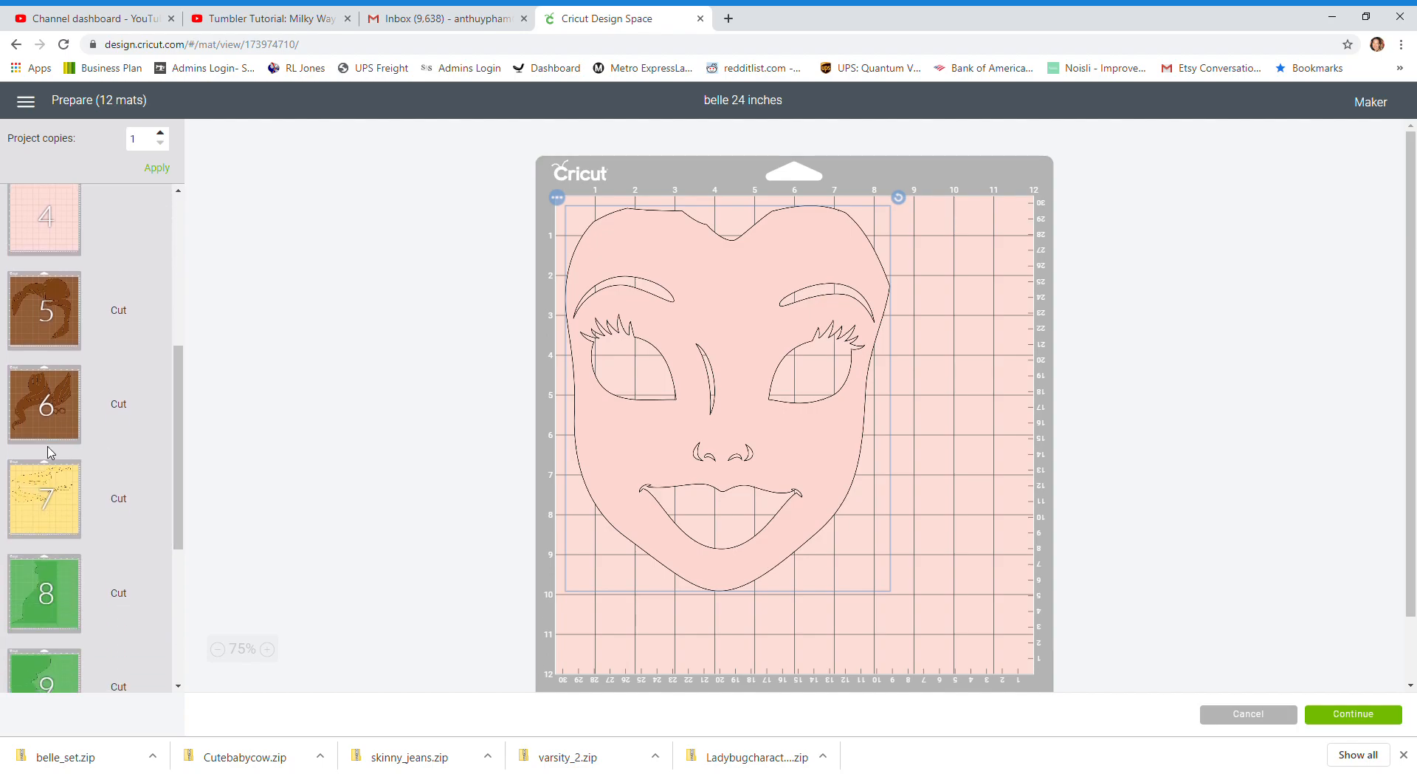
left_click(56, 404)
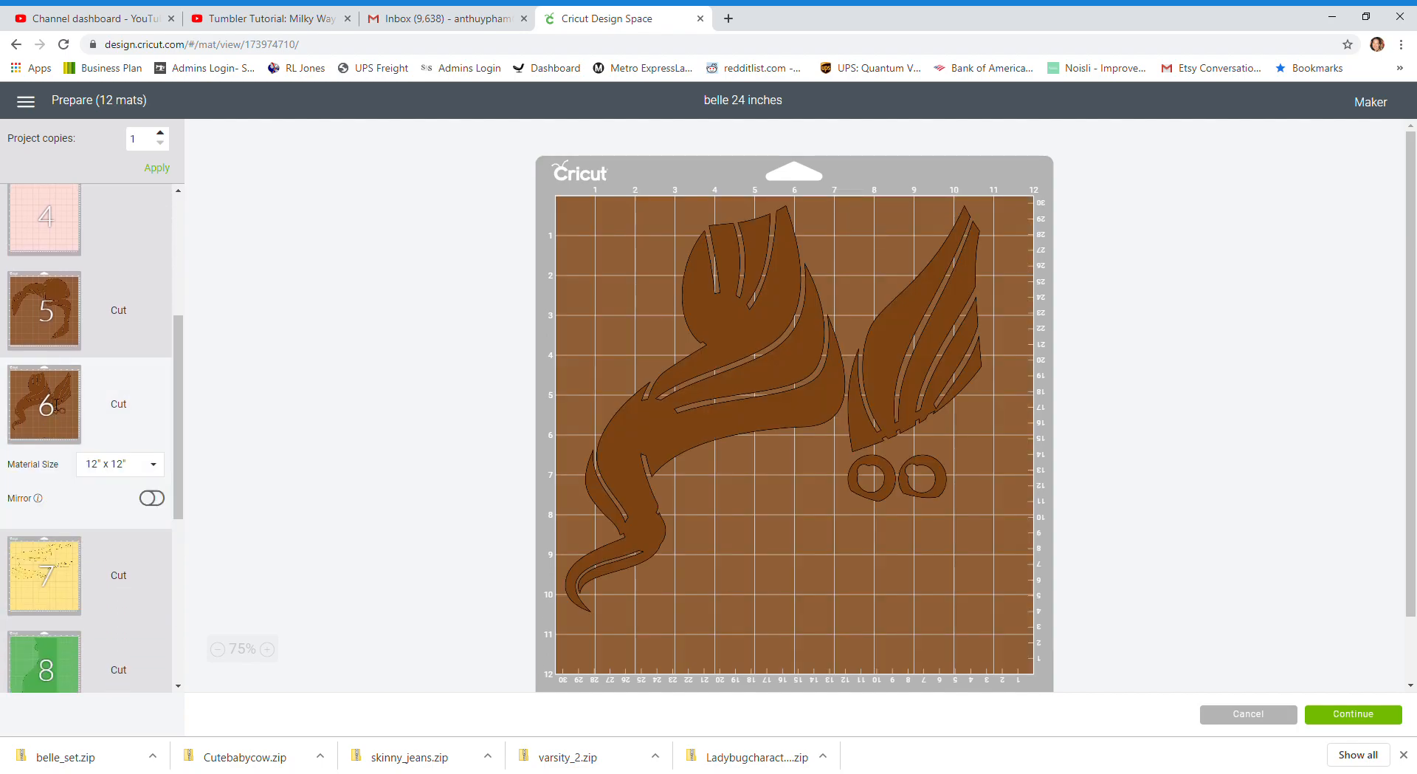
left_click(58, 325)
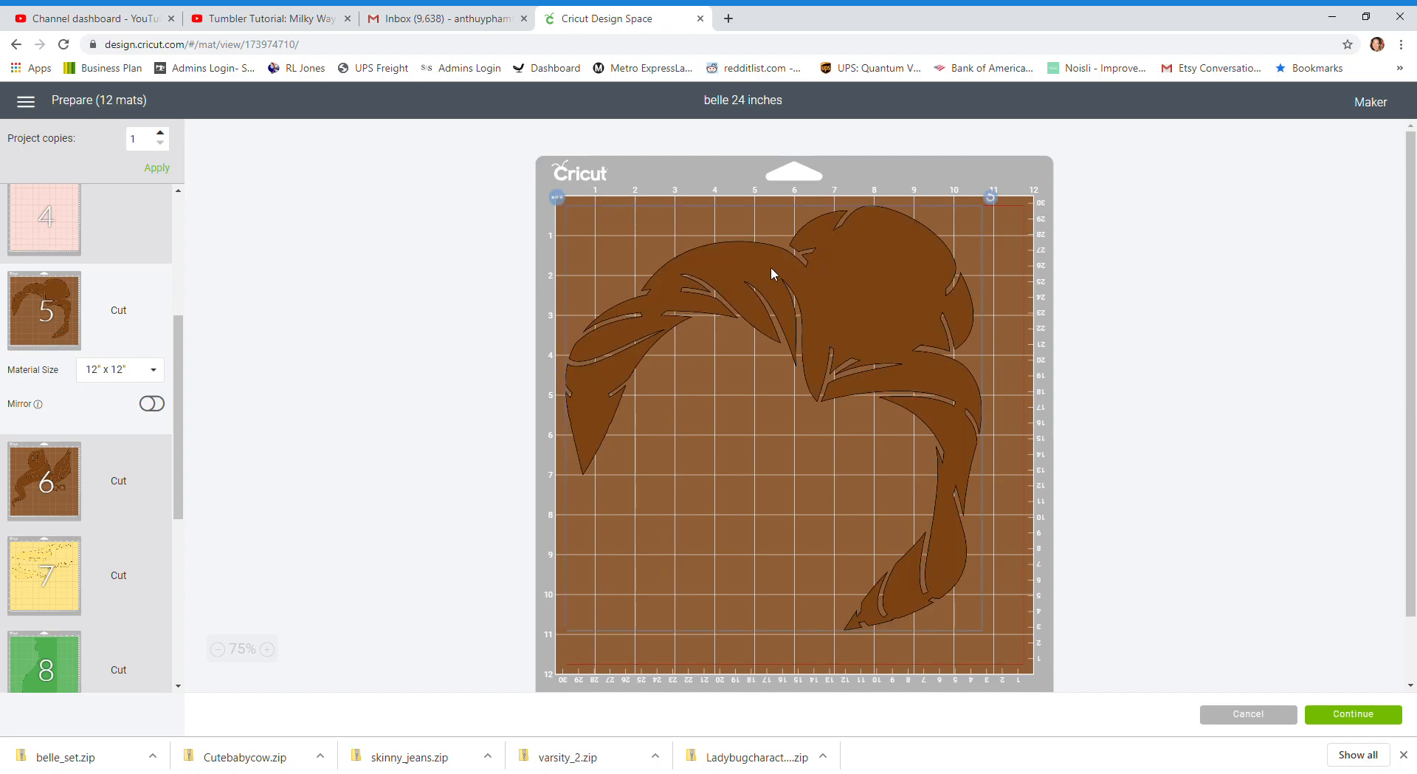
left_click(556, 198)
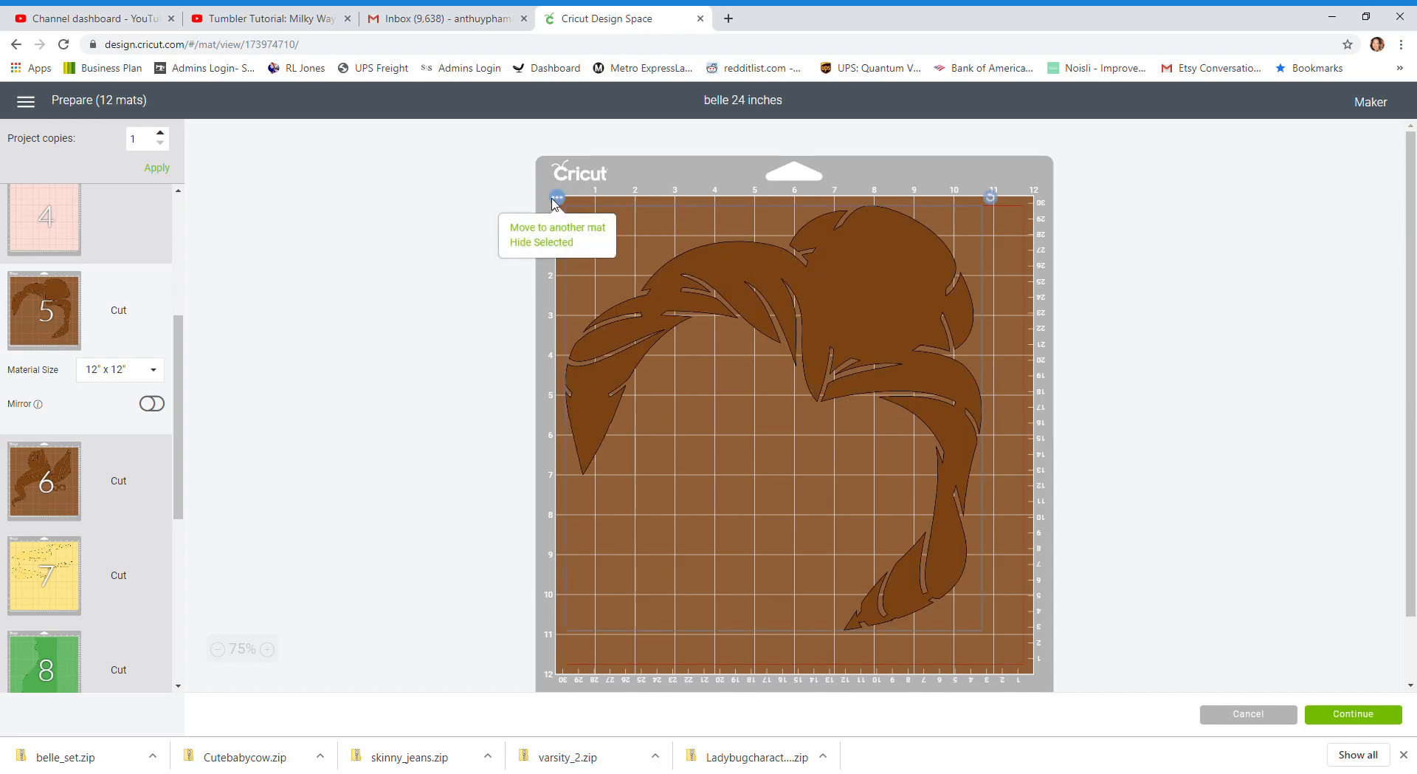
left_click(584, 231)
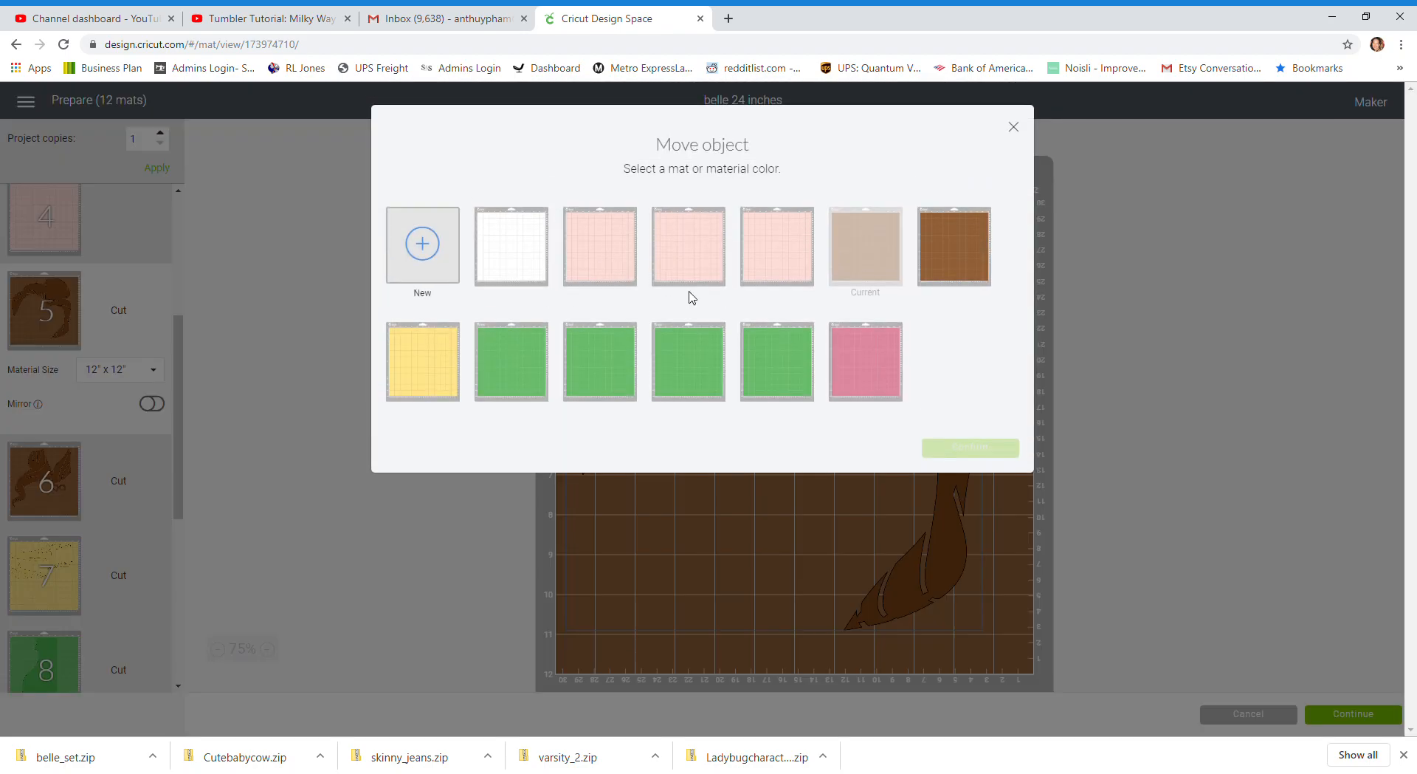
left_click(973, 268)
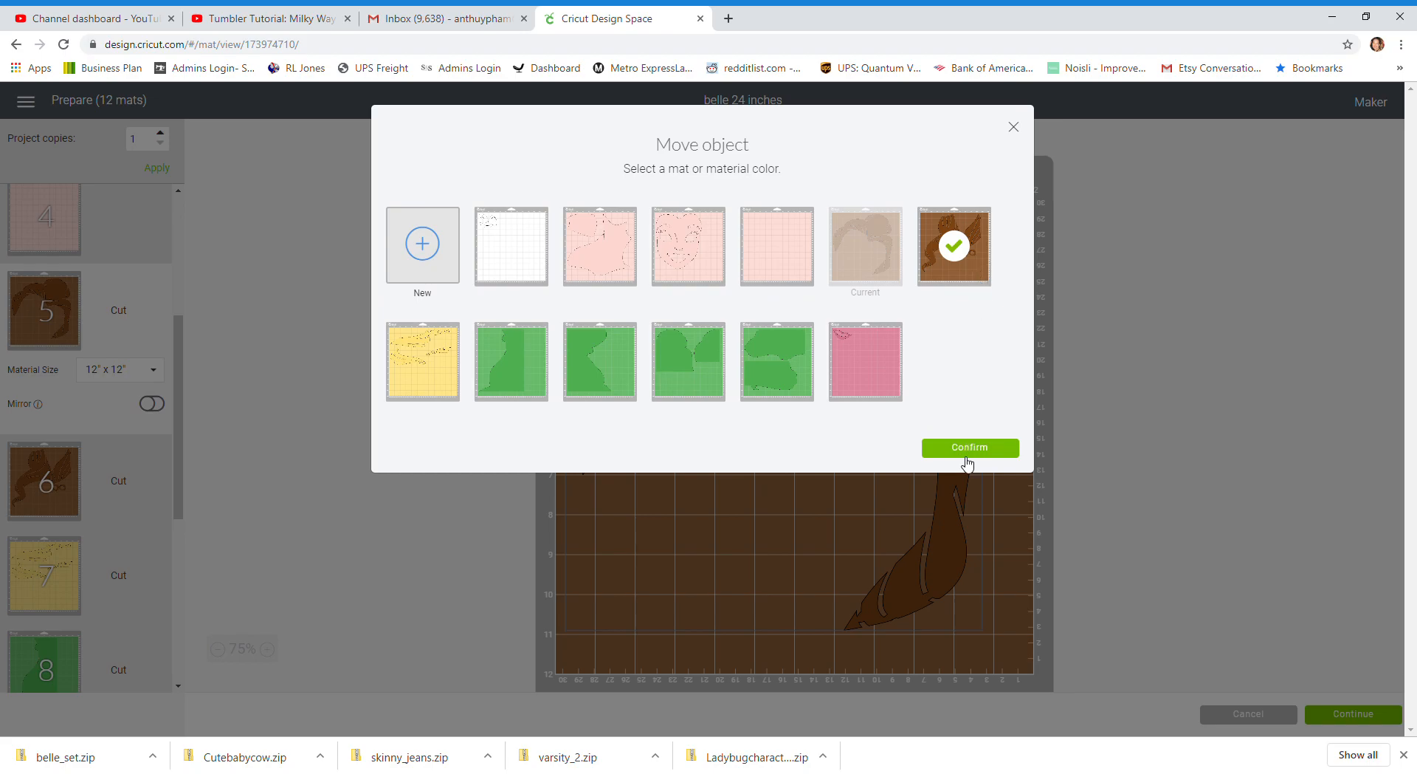
left_click(967, 451)
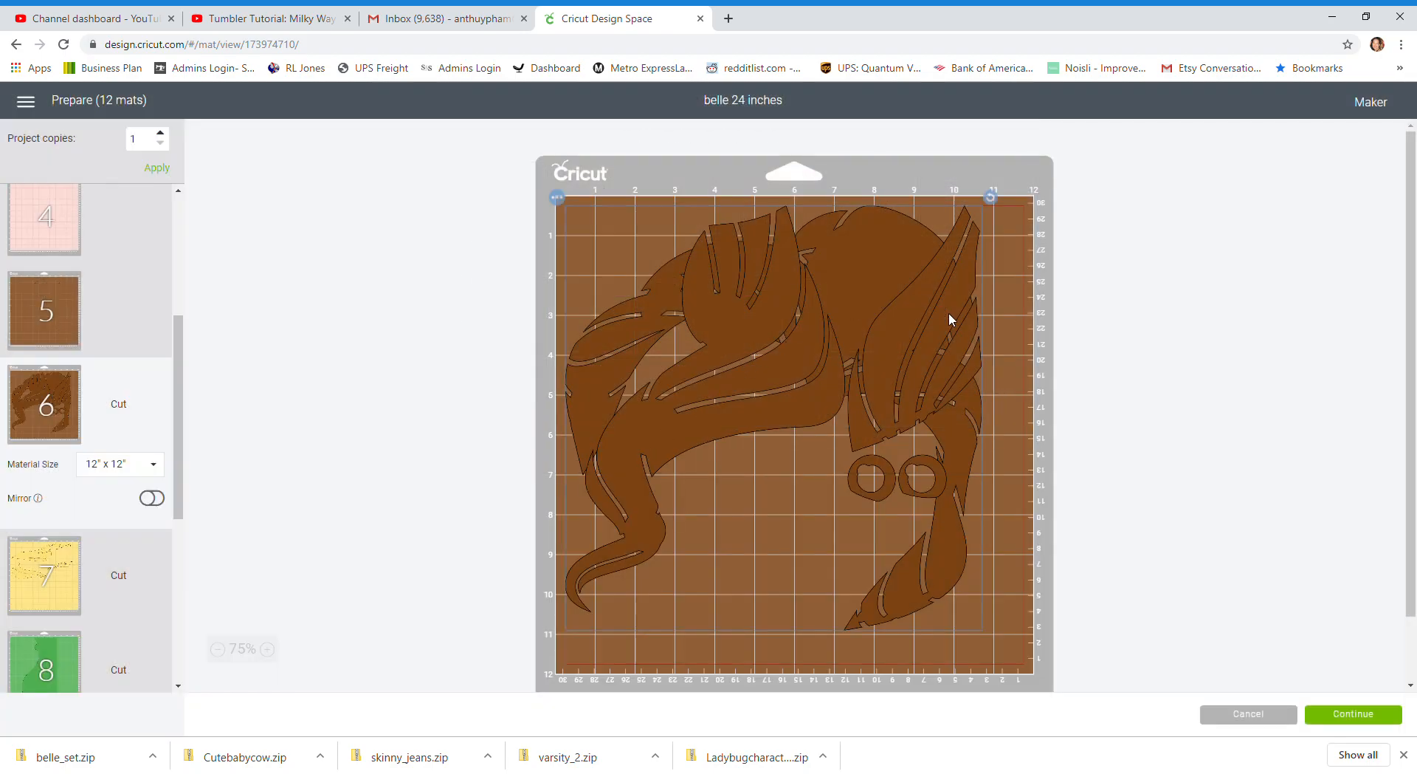
Rotate the striped hair piece to fit mat 6's lower middle and move the two small rings to its lower-right corner
left_click_drag(950, 319, 773, 533)
left_click_drag(812, 410, 847, 472)
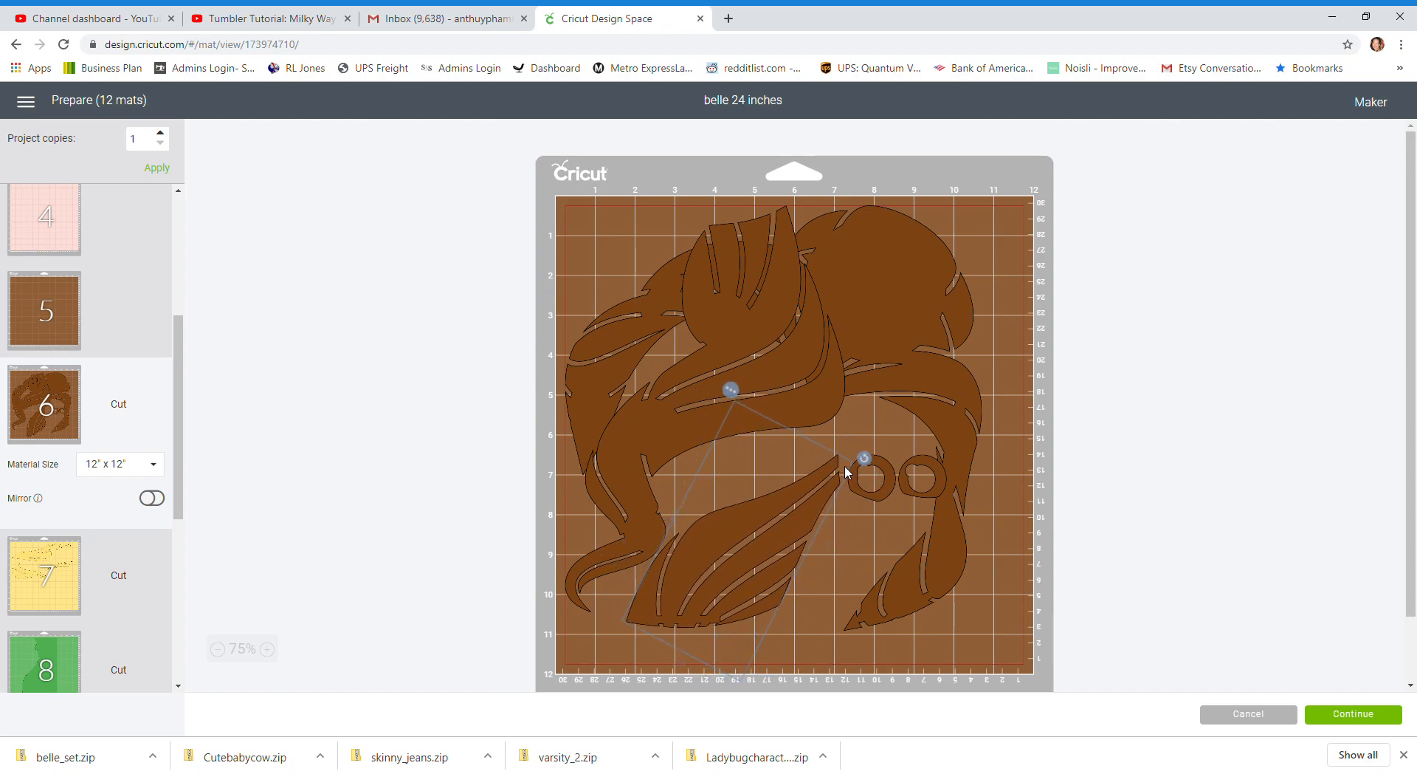
left_click_drag(764, 565, 763, 626)
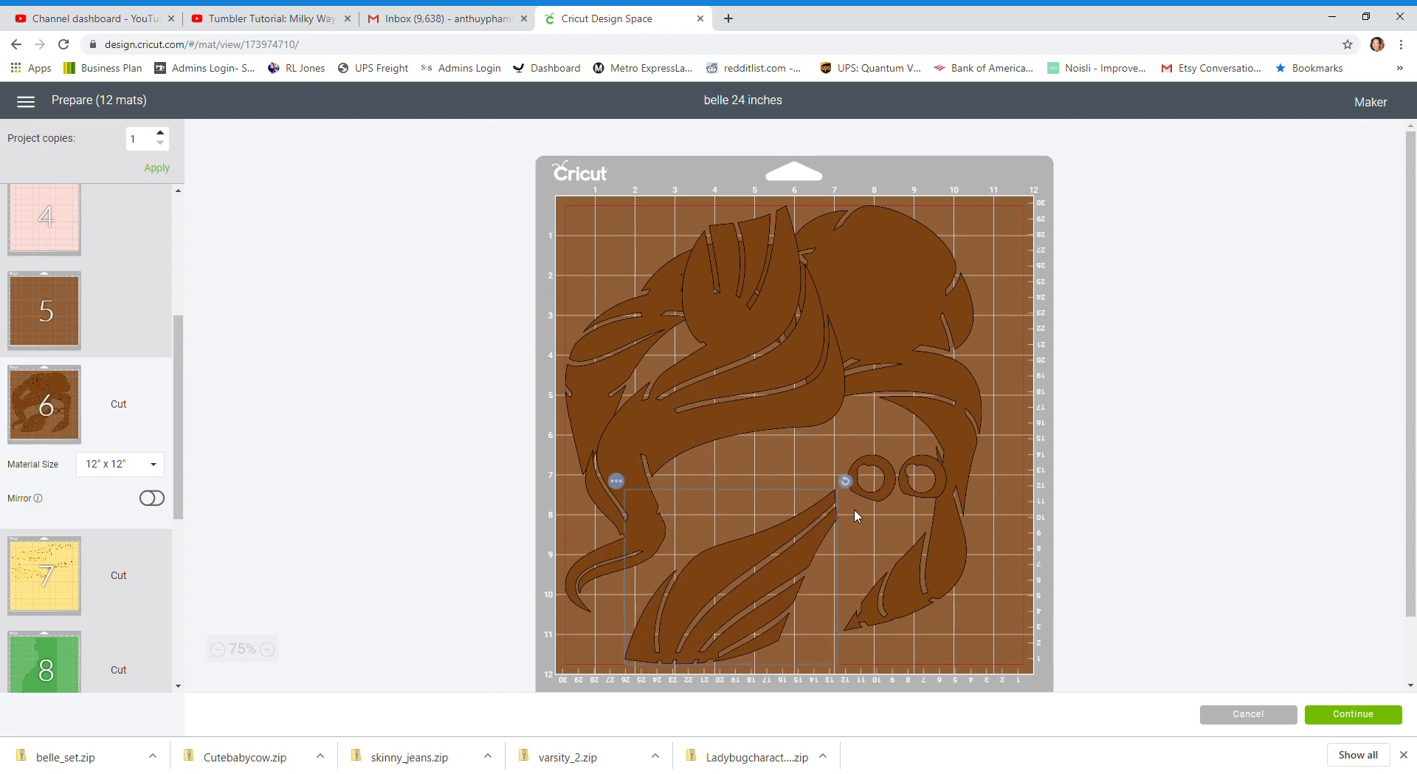
left_click_drag(894, 497, 1016, 649)
left_click_drag(937, 474, 1014, 580)
Try lowering and tilting the long wavy hair piece on mat 6, then move it to mat 5's upper-left corner
left_click_drag(803, 421, 804, 458)
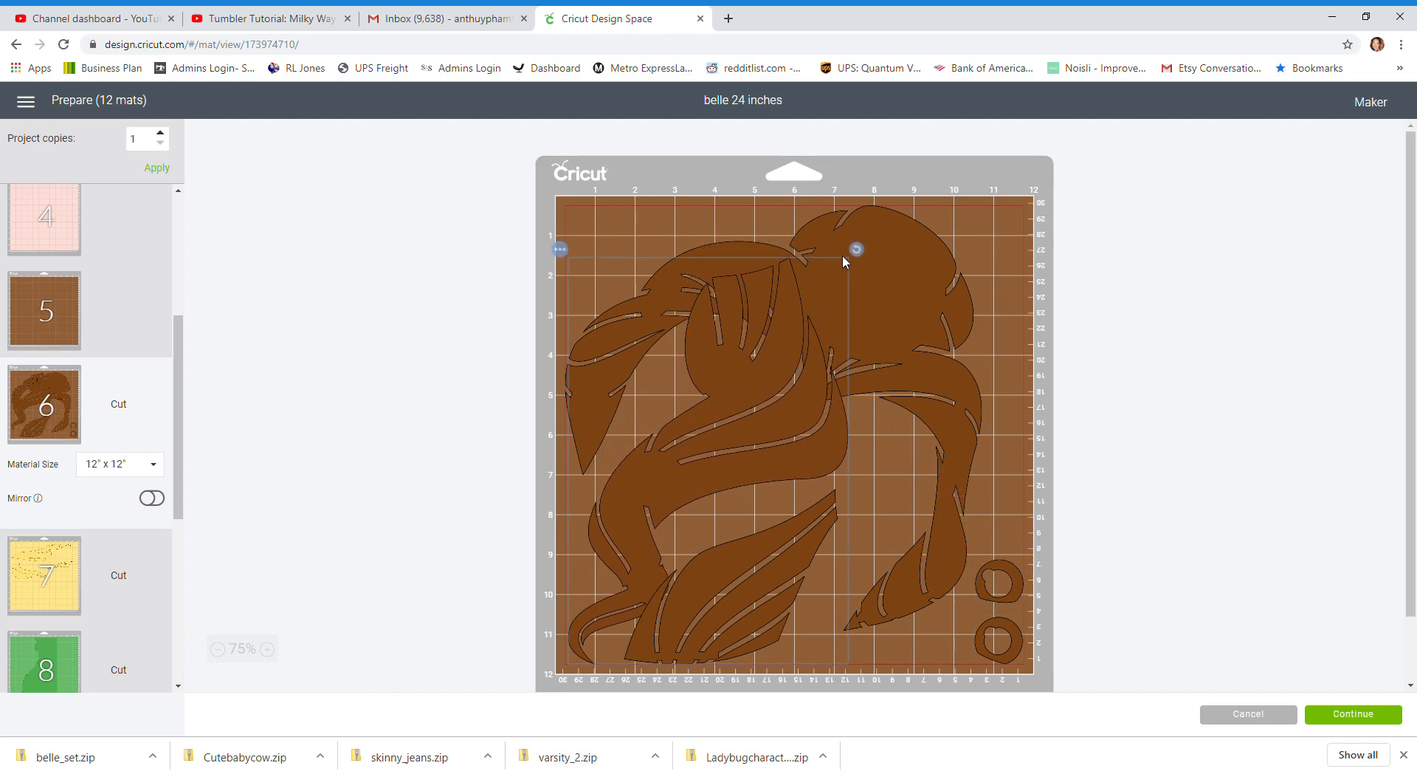
left_click_drag(860, 250, 831, 259)
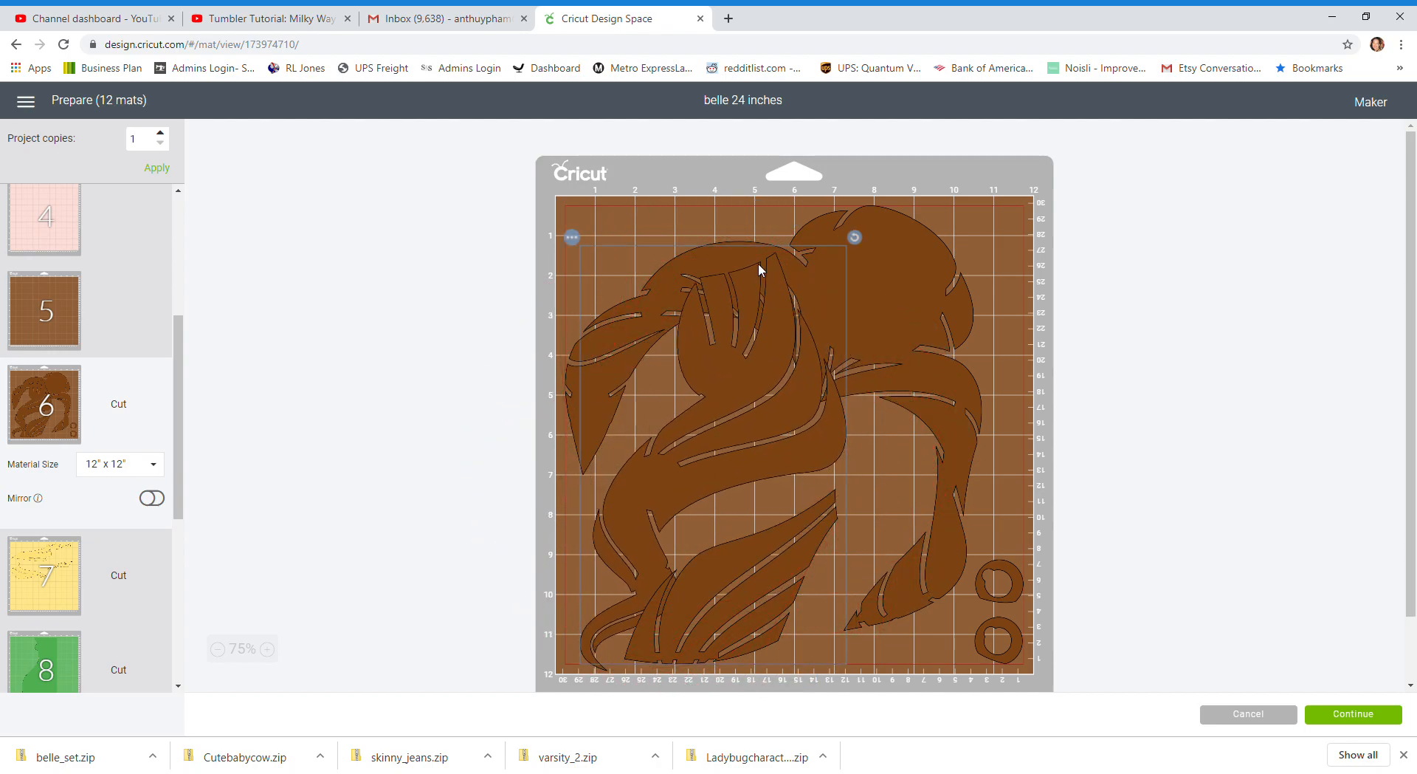
left_click(572, 238)
left_click(579, 269)
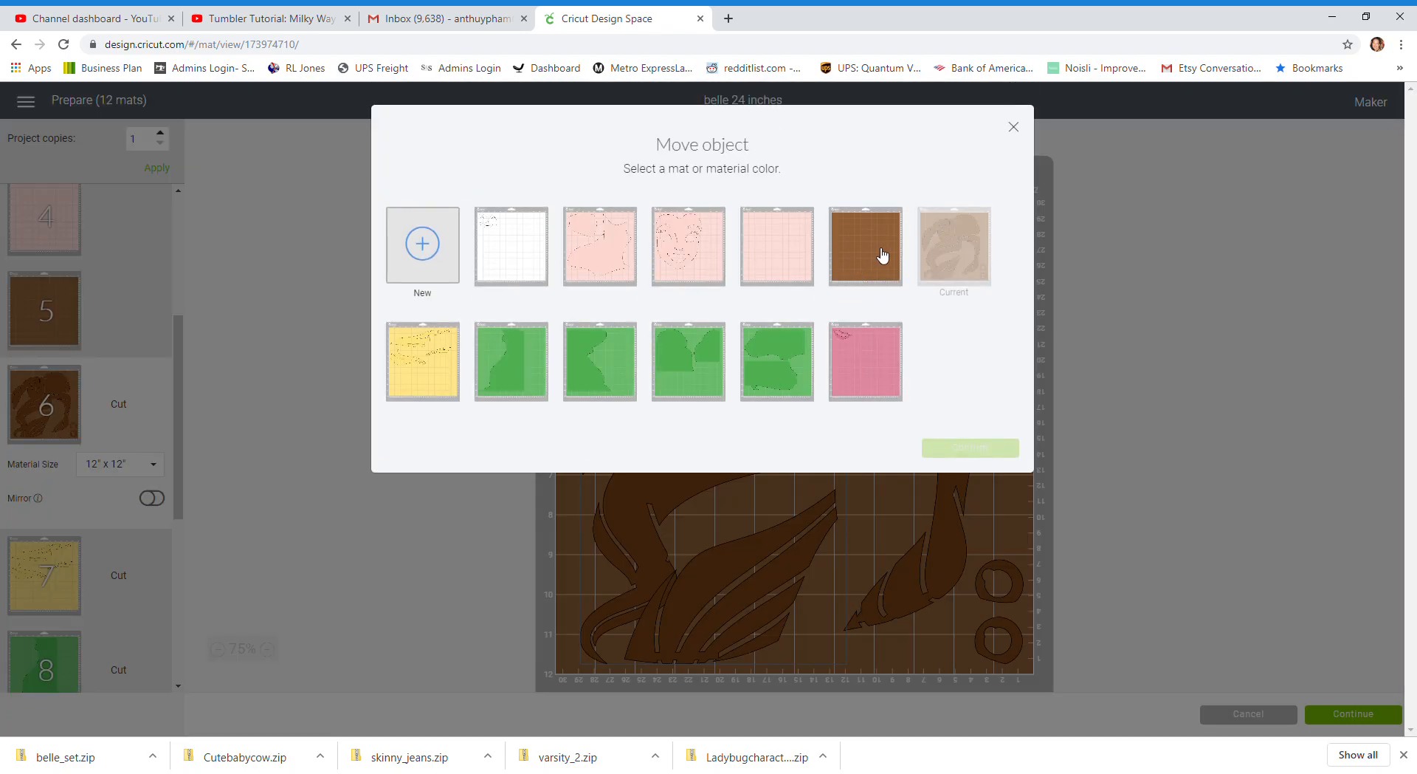
left_click(896, 263)
left_click(957, 448)
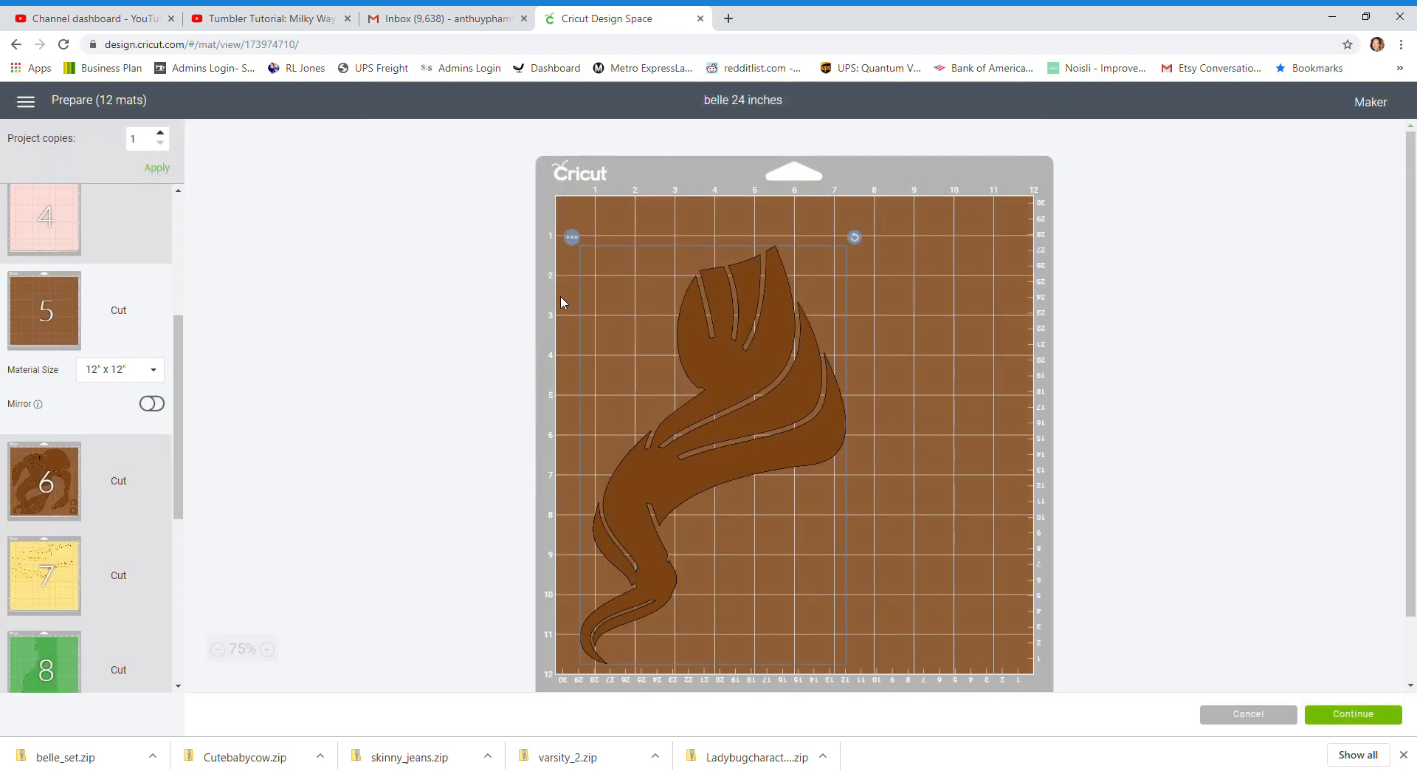
left_click_drag(728, 379, 624, 227)
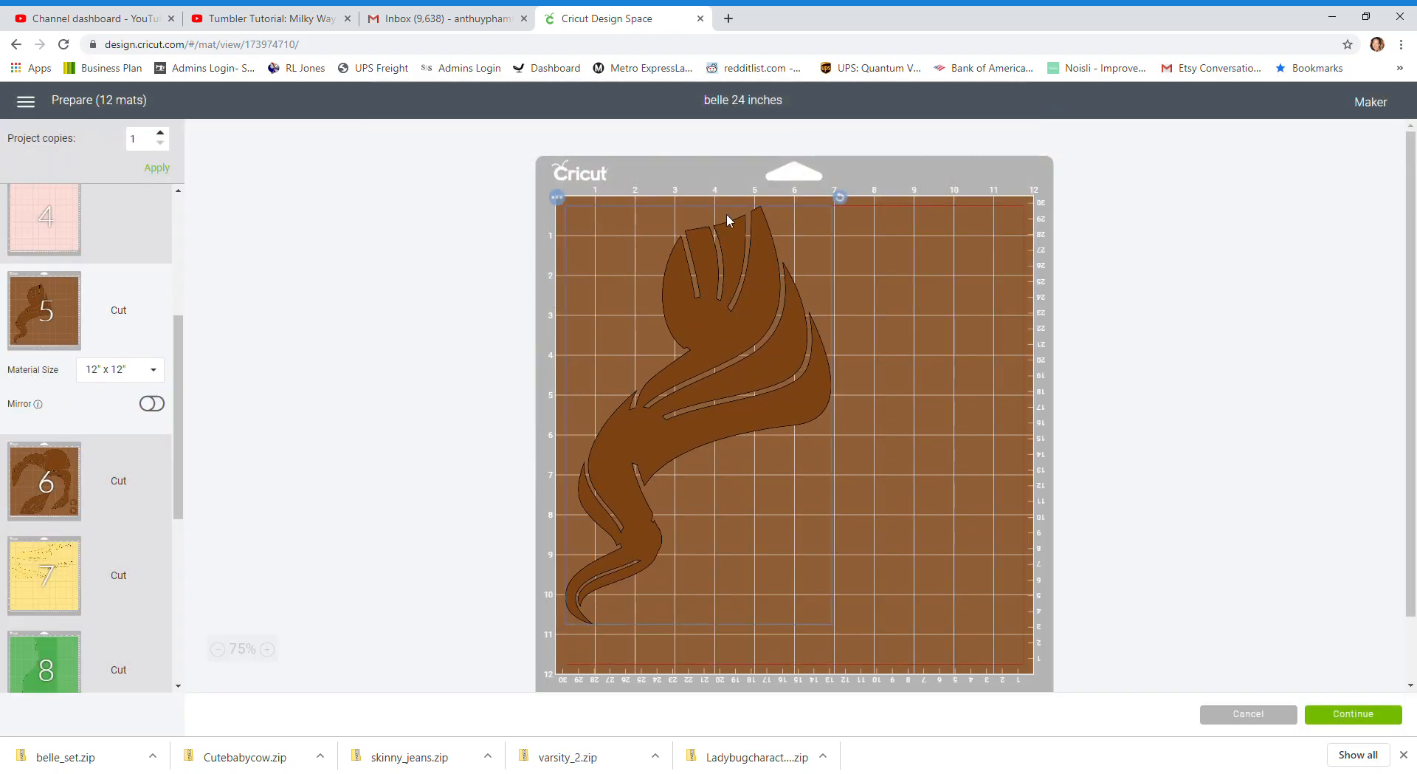
Move the two rings to mat 6's upper-right corner, then rotate the striped hair piece and fit it inside the curved hair
left_click(58, 469)
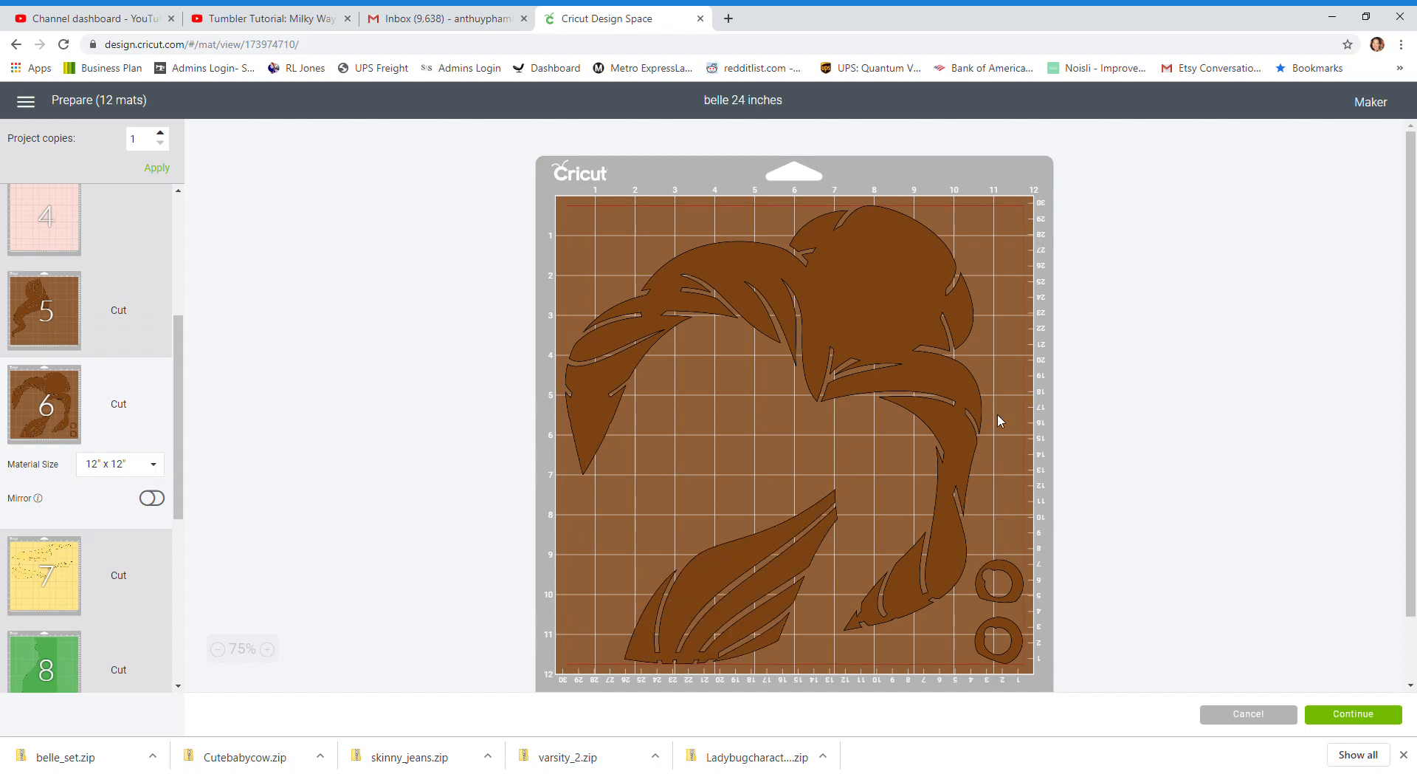
left_click_drag(1014, 583, 1015, 214)
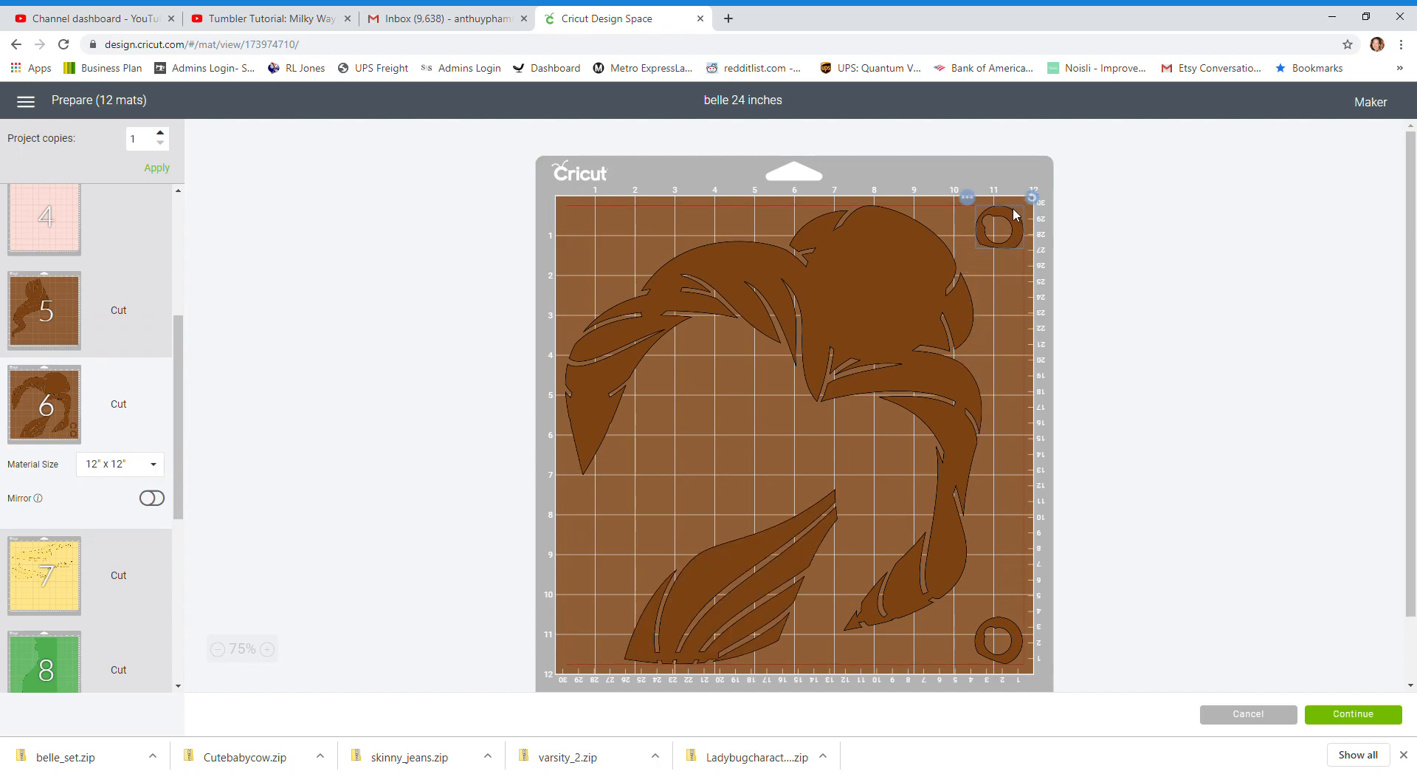
left_click_drag(1014, 628, 1017, 279)
left_click_drag(764, 550, 772, 455)
left_click_drag(851, 404, 879, 585)
left_click_drag(764, 521, 805, 455)
Gather mat 7's small round pieces in the upper-left corner and rotate the narrow strip to fit between the two large pieces
left_click(29, 584)
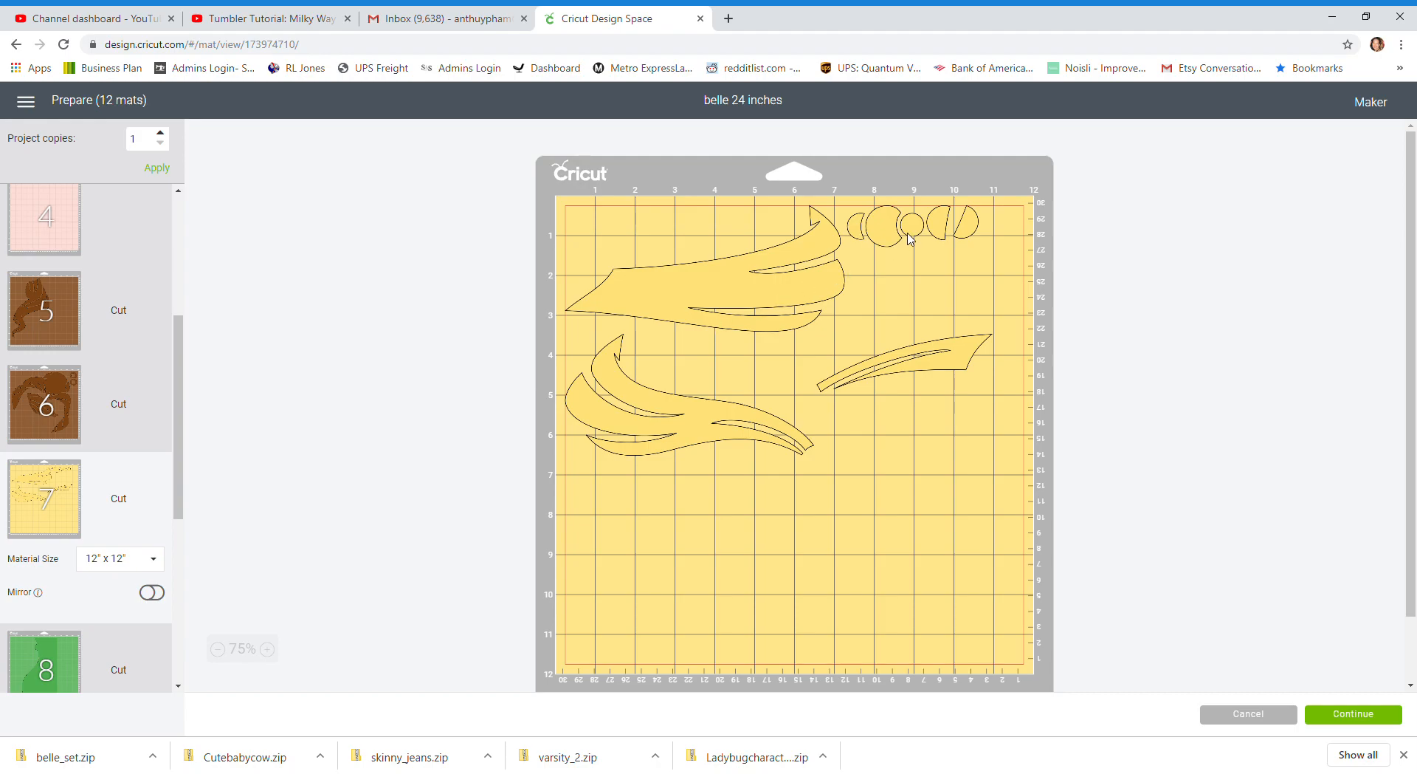
left_click_drag(867, 234, 586, 233)
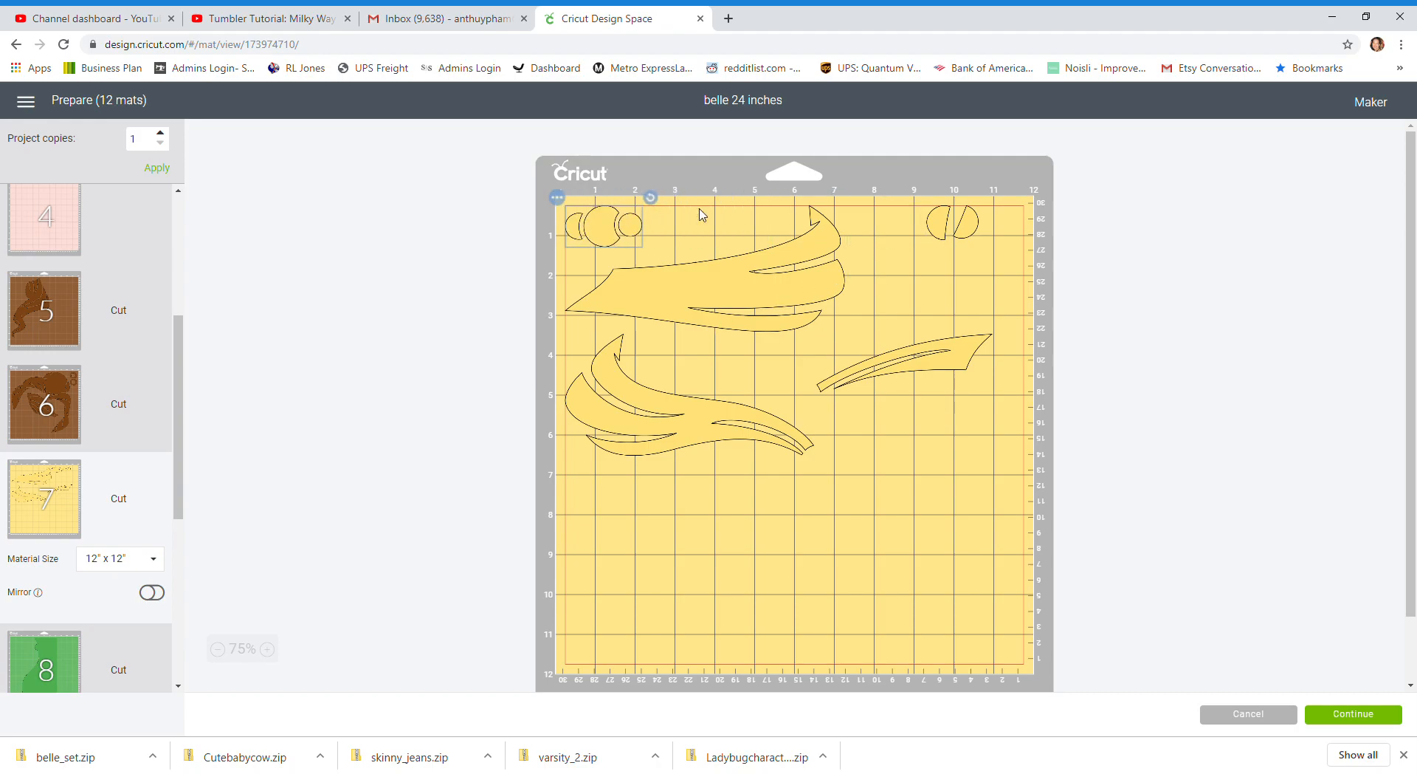
left_click_drag(951, 216, 668, 215)
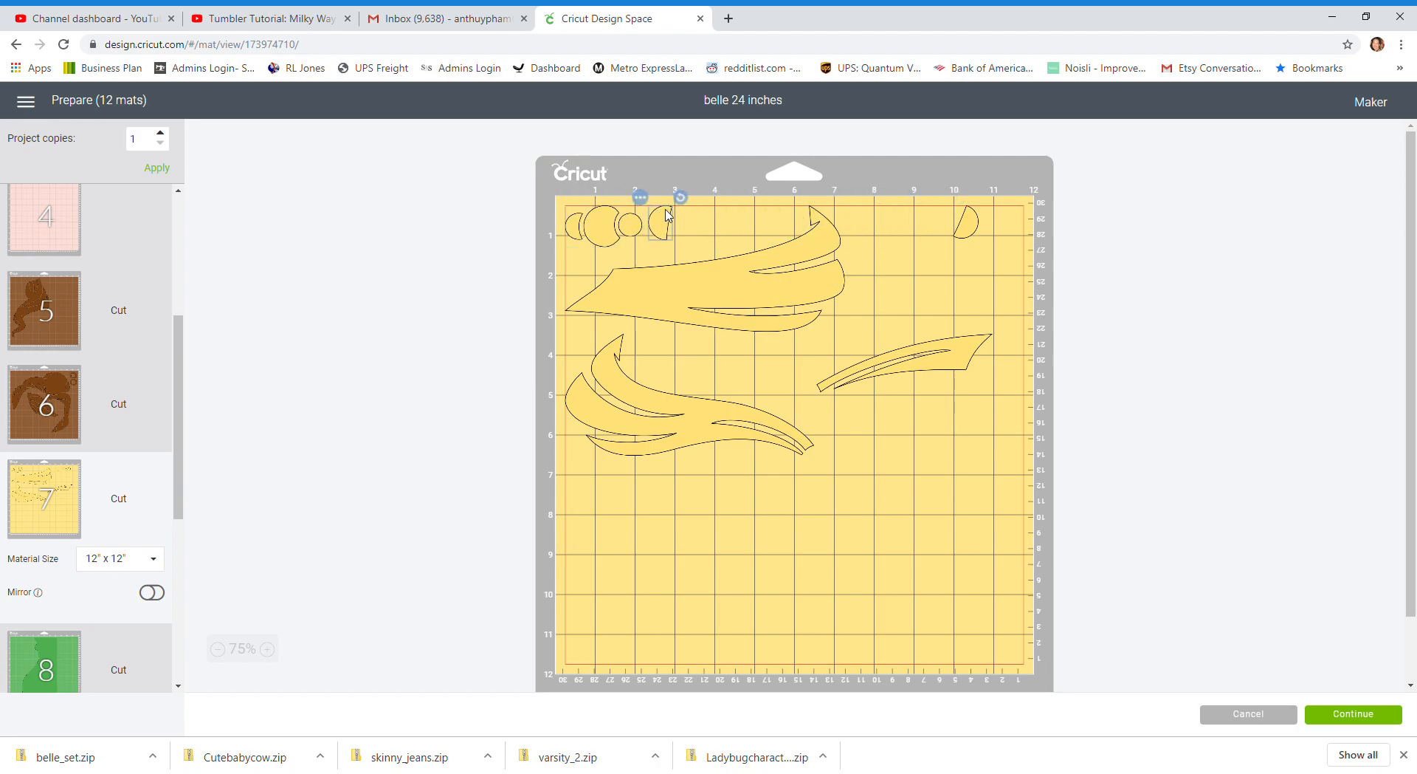
left_click_drag(976, 221, 698, 223)
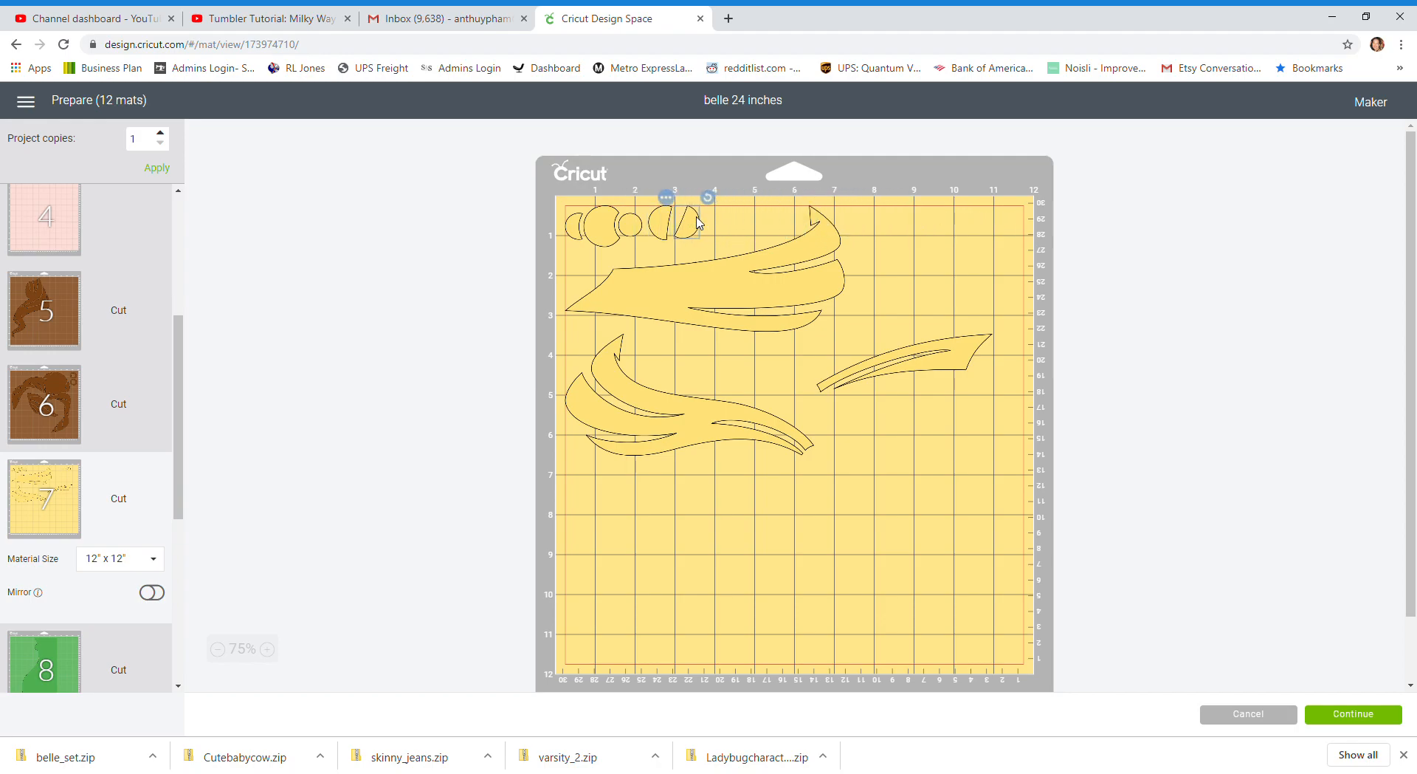
left_click_drag(905, 372, 742, 371)
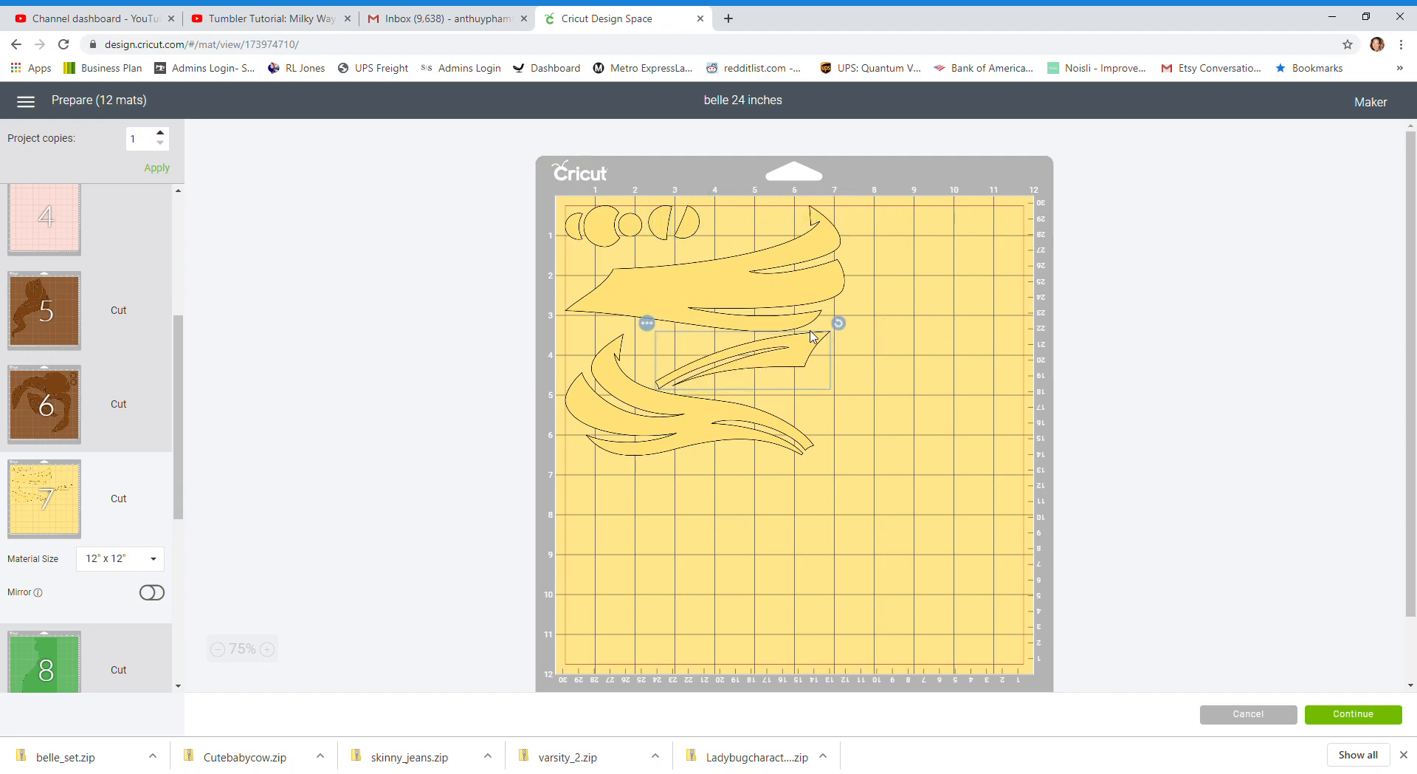
left_click_drag(839, 326, 771, 391)
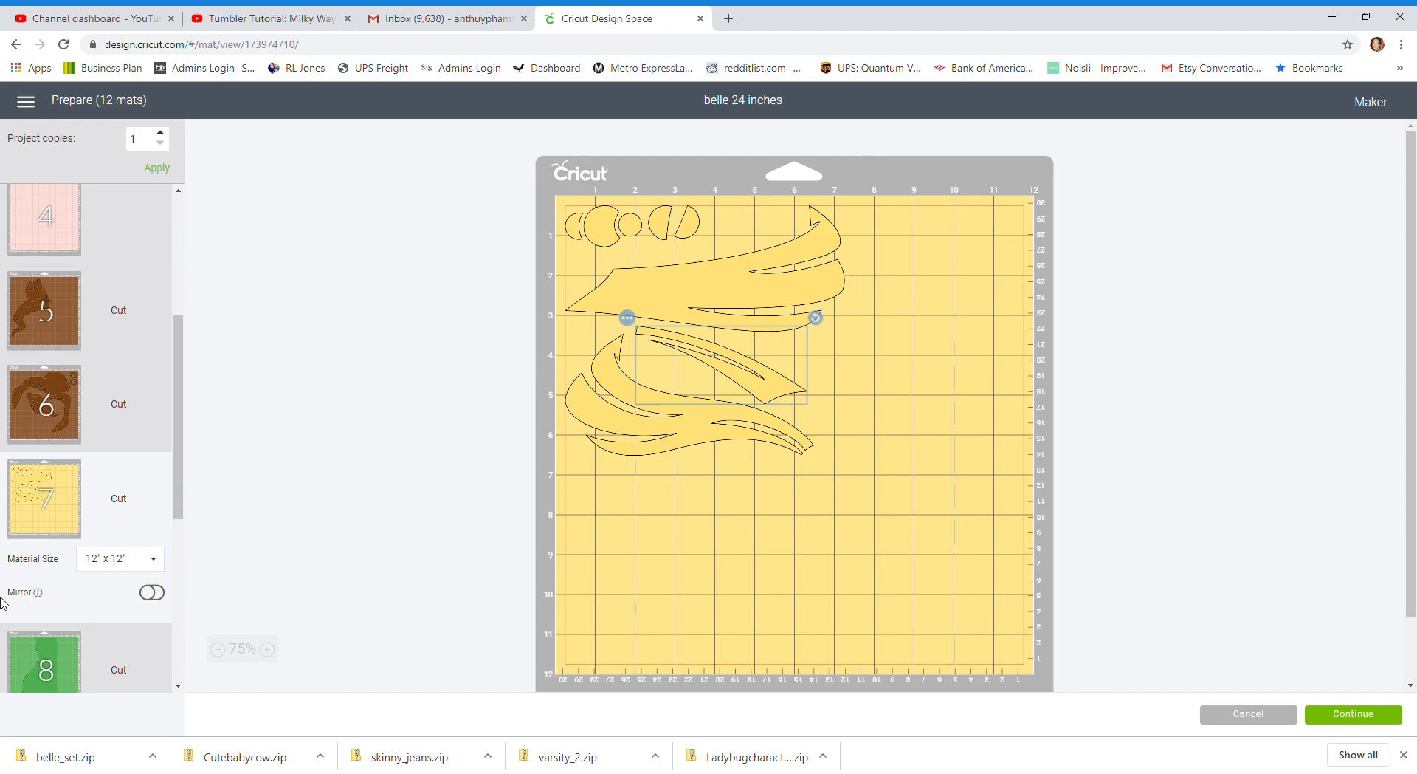
Move the green background piece on mat 8 against the mat's right edge
left_click_drag(171, 404, 176, 594)
left_click(56, 301)
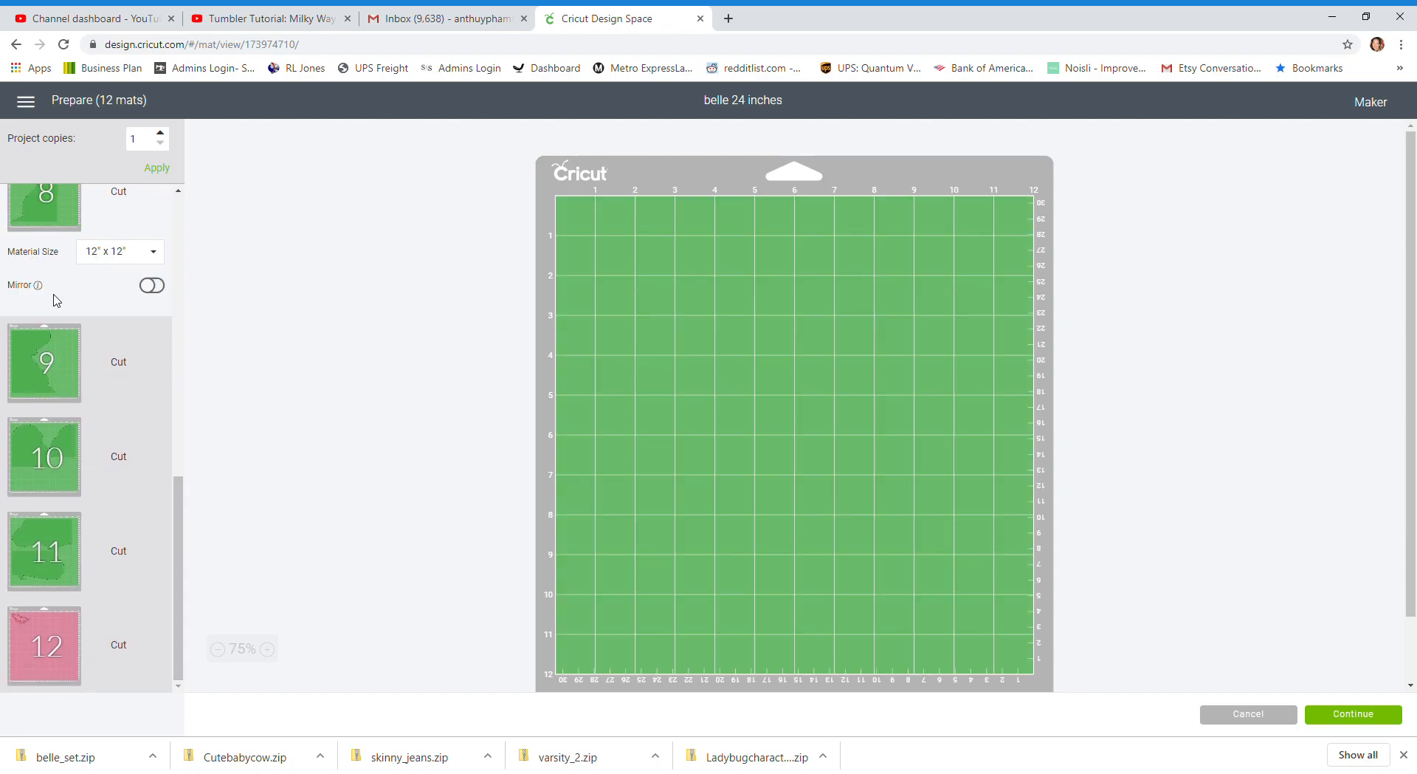
left_click_drag(756, 472, 901, 474)
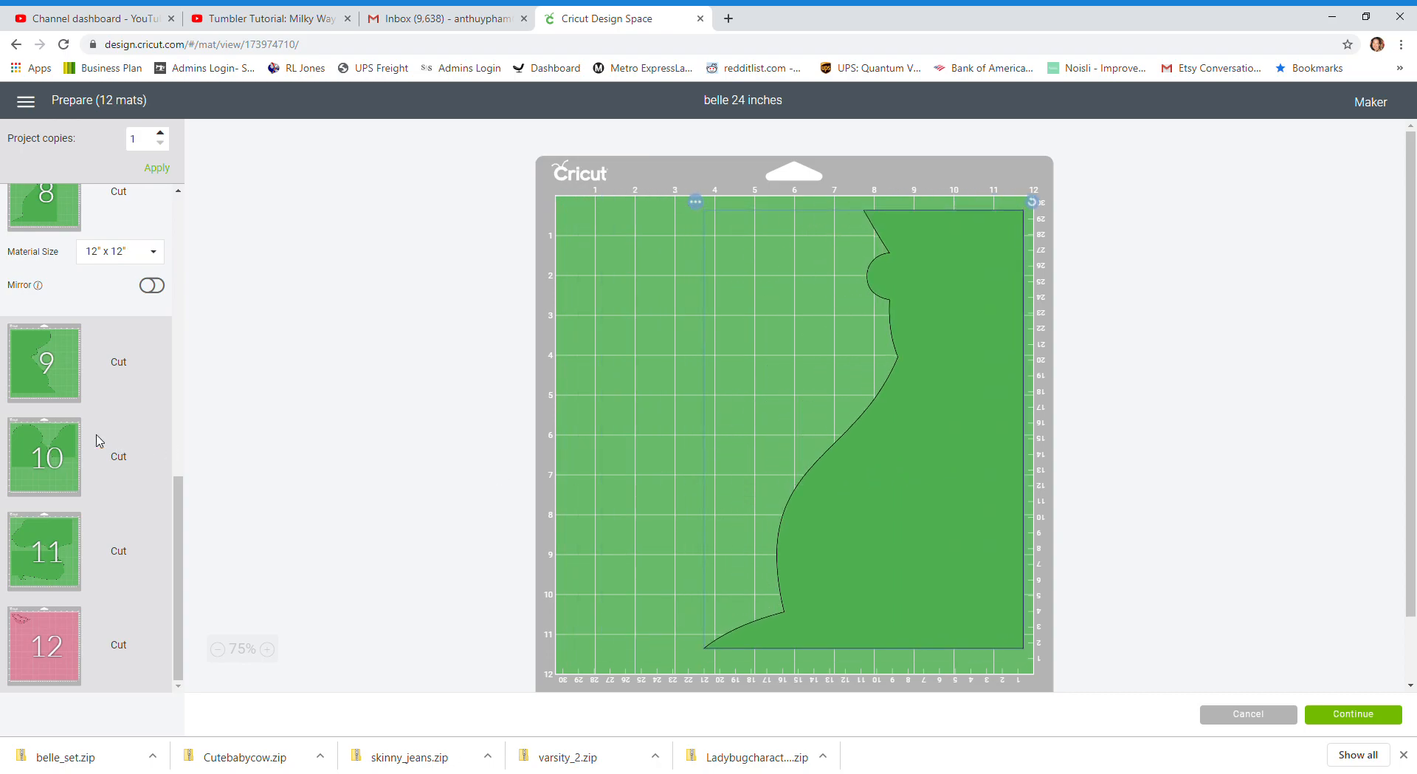
Review the green pieces on mats 9, 10 and 11 for free space
left_click(12, 375)
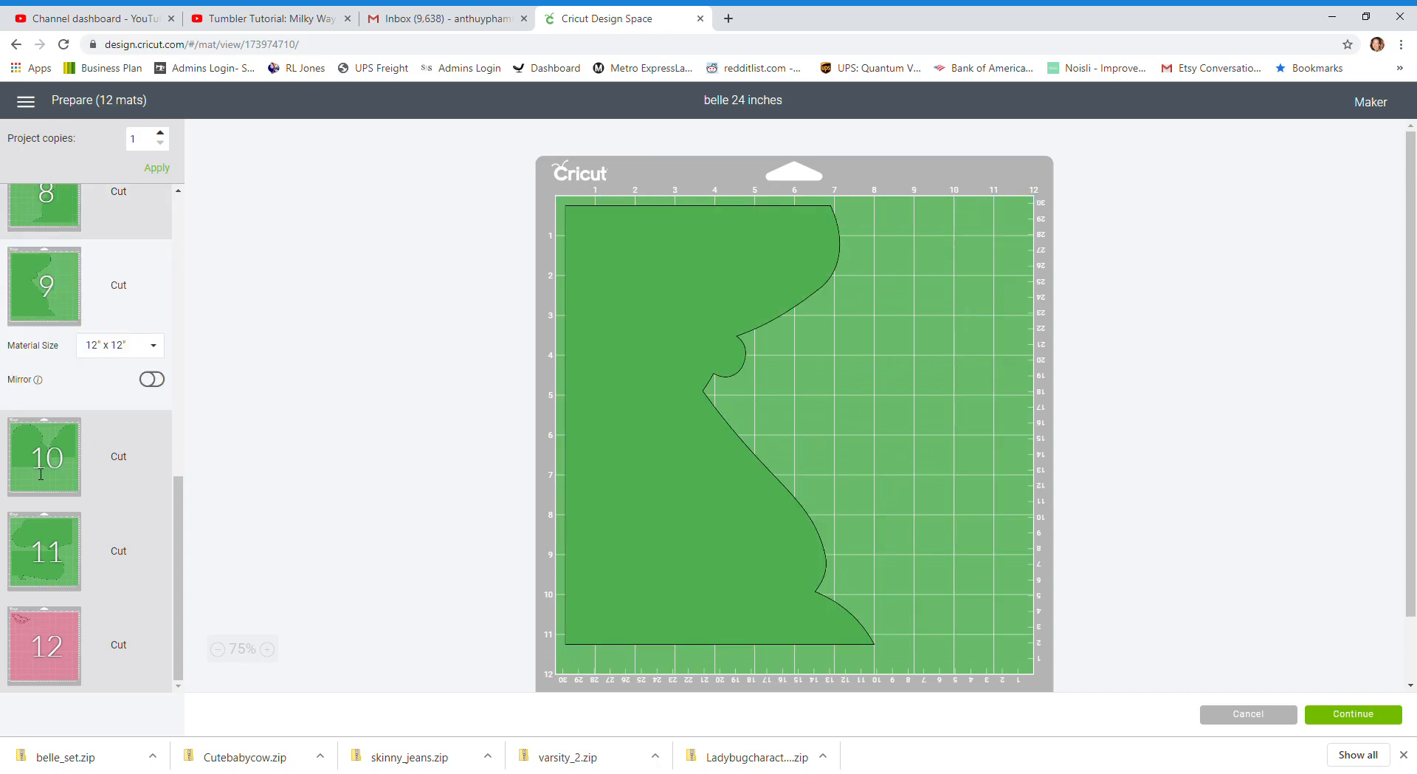
left_click(37, 491)
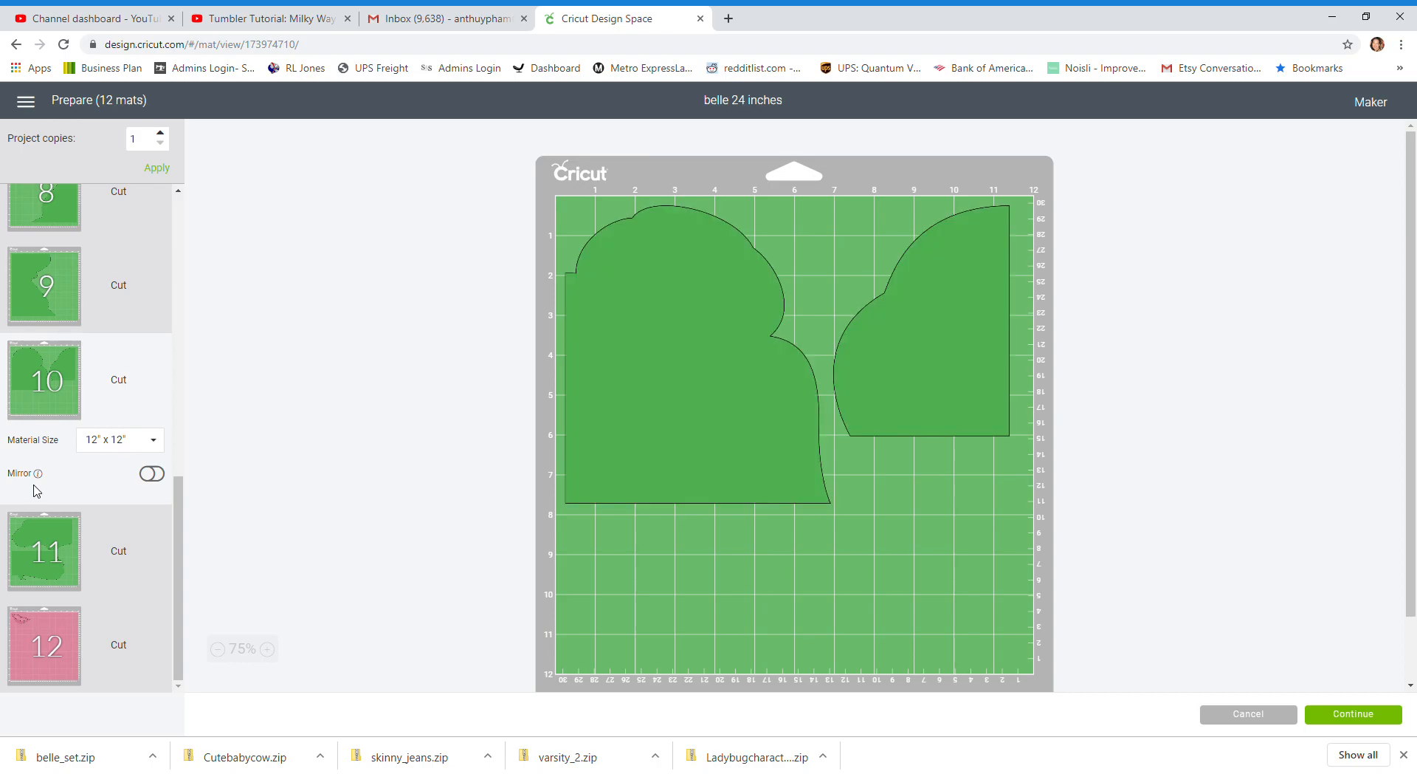
left_click(37, 539)
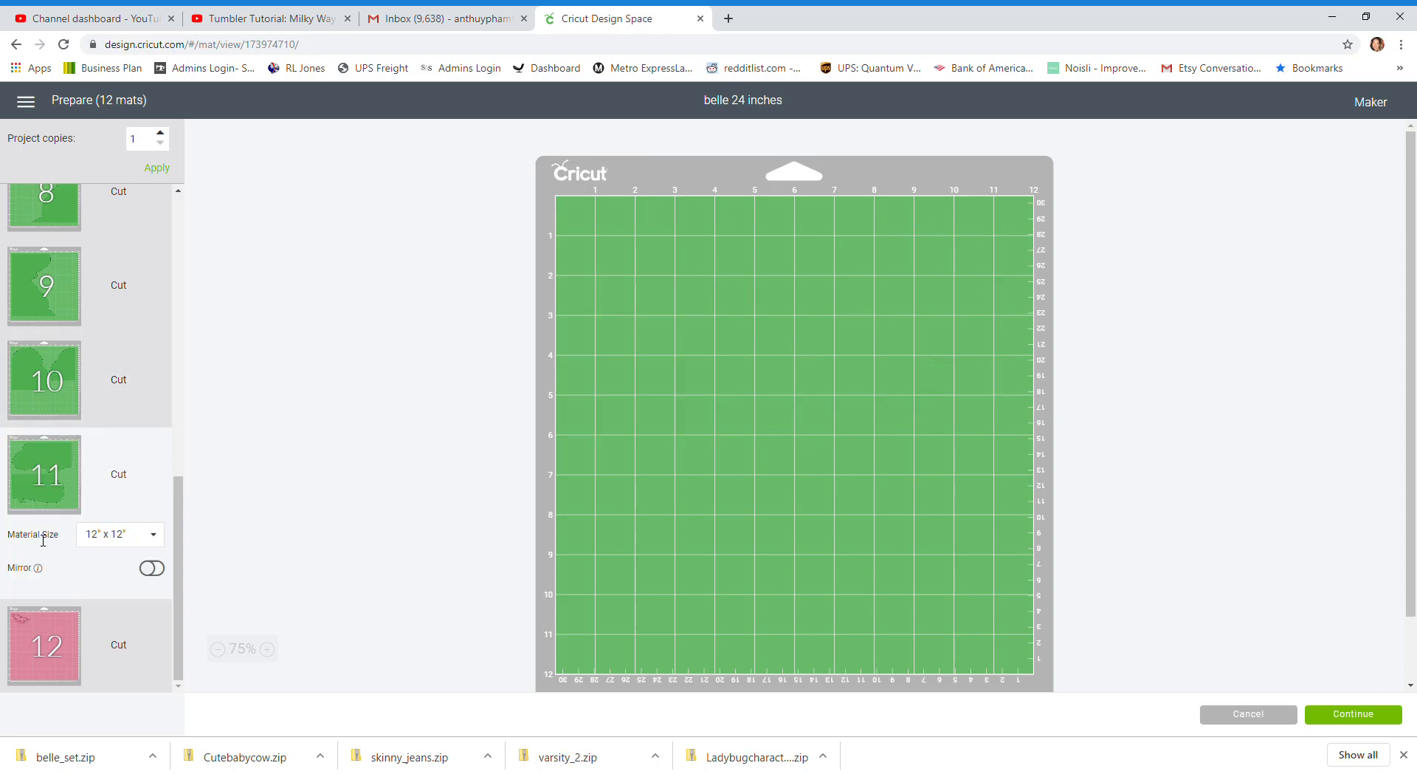
scroll(42, 540, "up", 2)
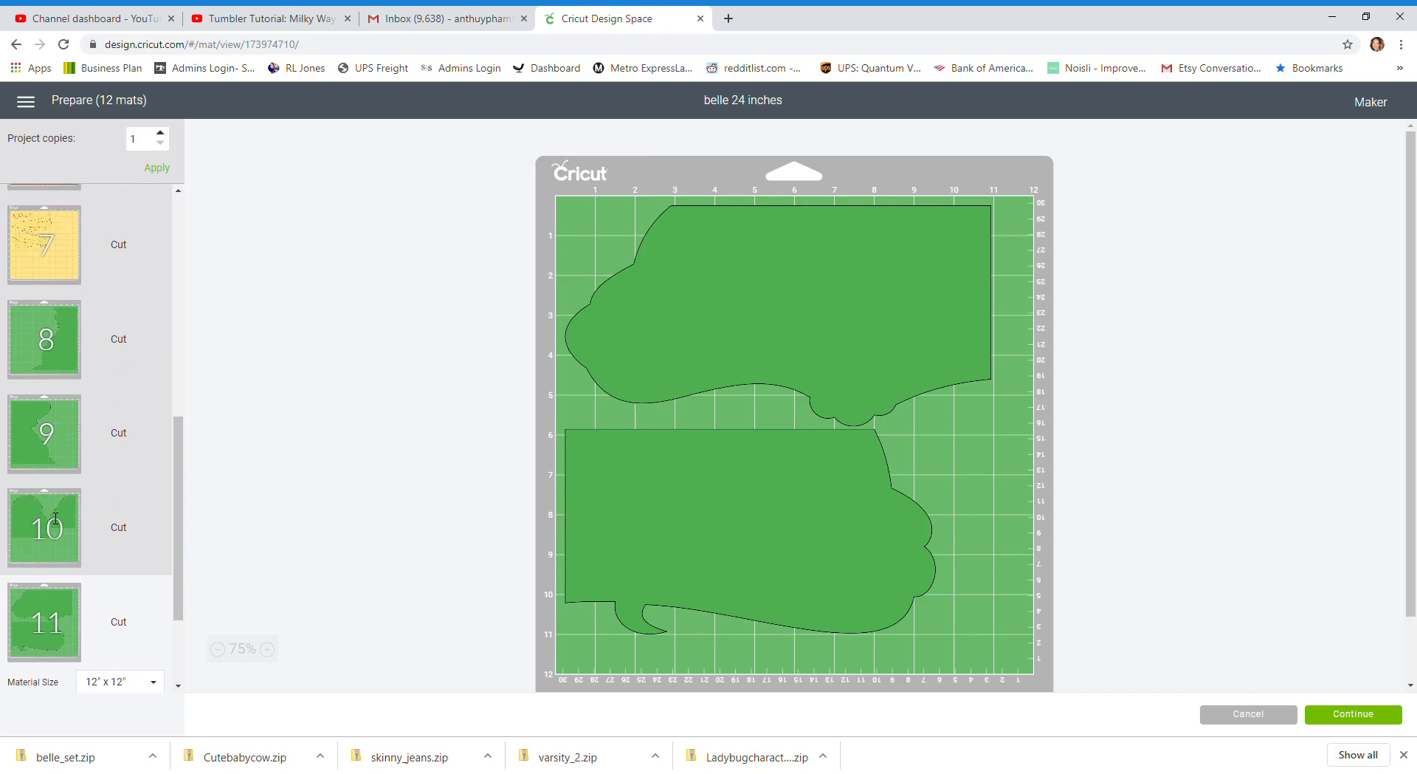
Move the larger green piece from mat 10 to mat 9 and try rotating it to fit beside the existing piece
left_click(55, 519)
left_click(640, 435)
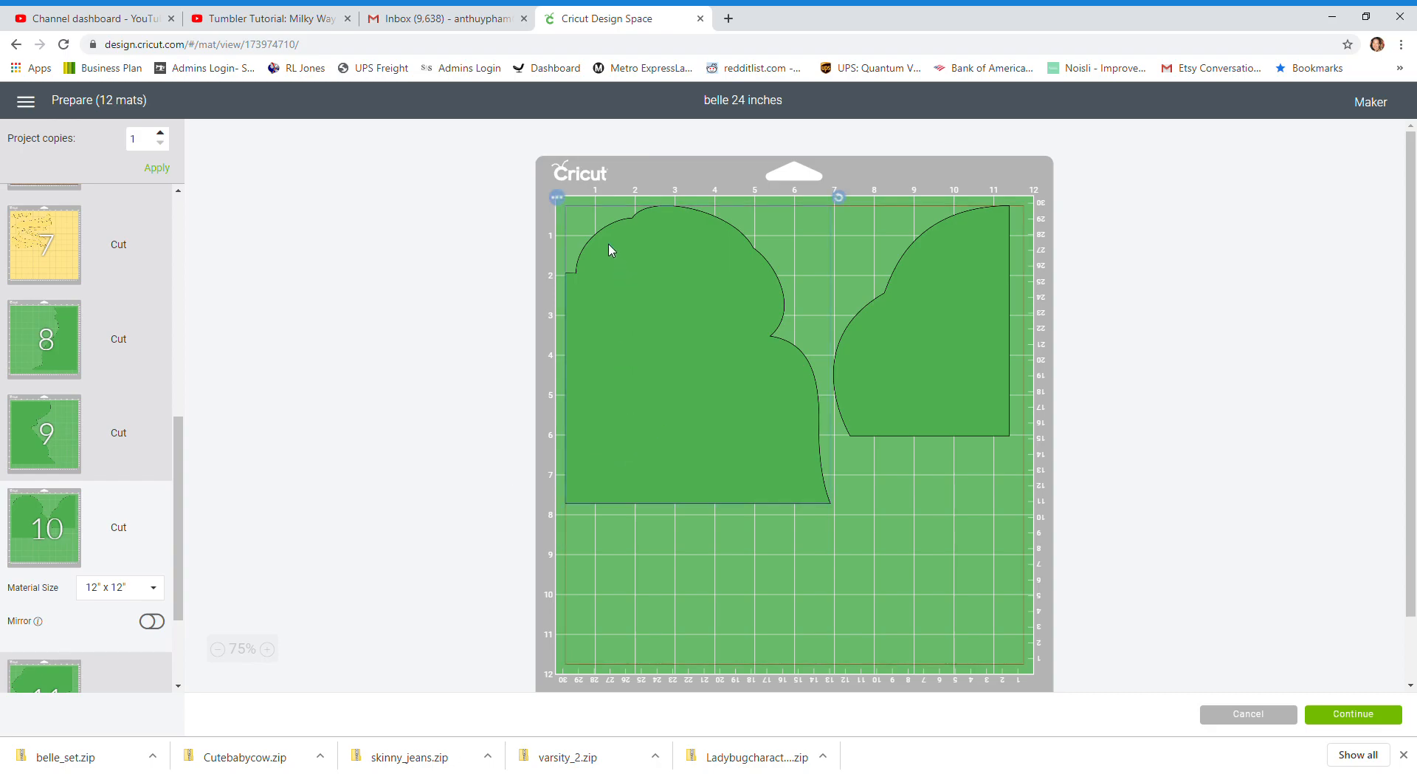
left_click(557, 199)
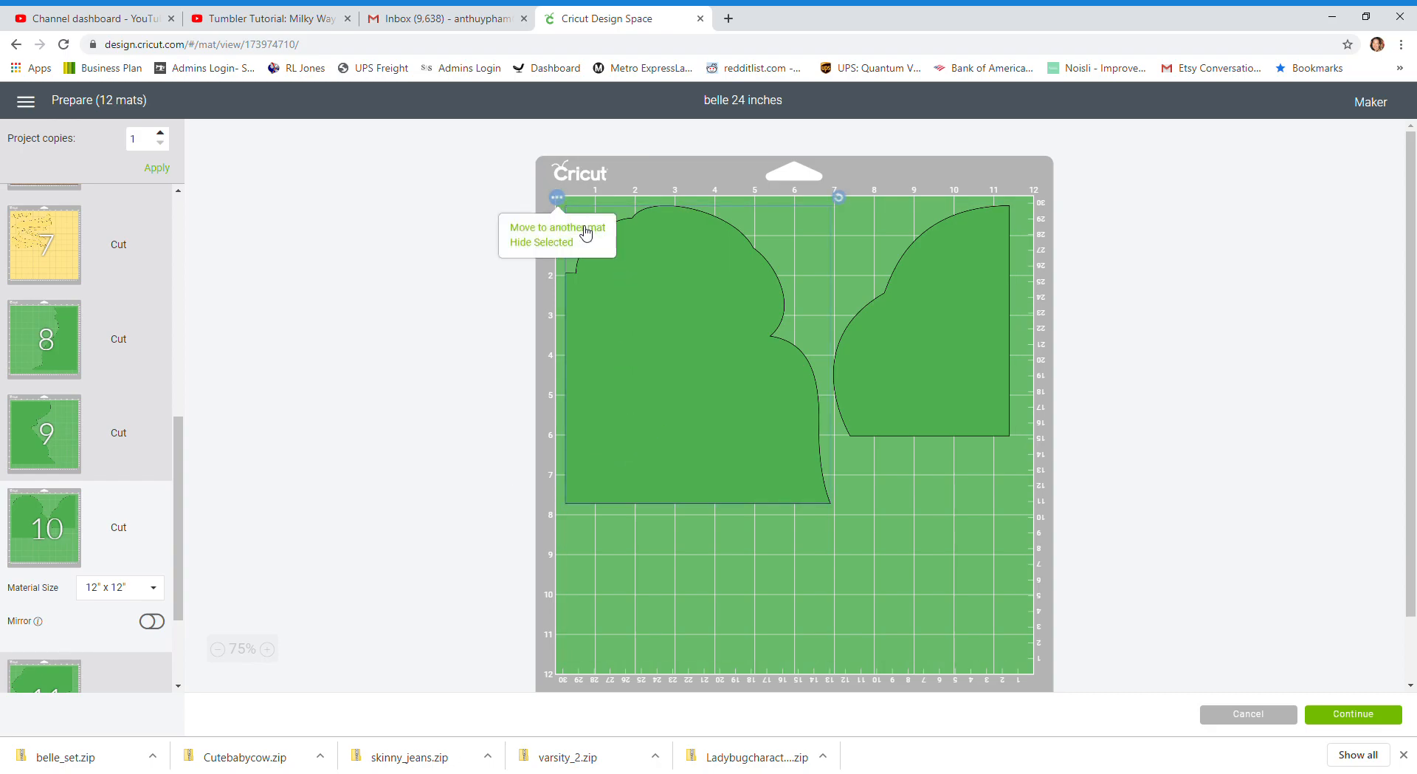
left_click(586, 233)
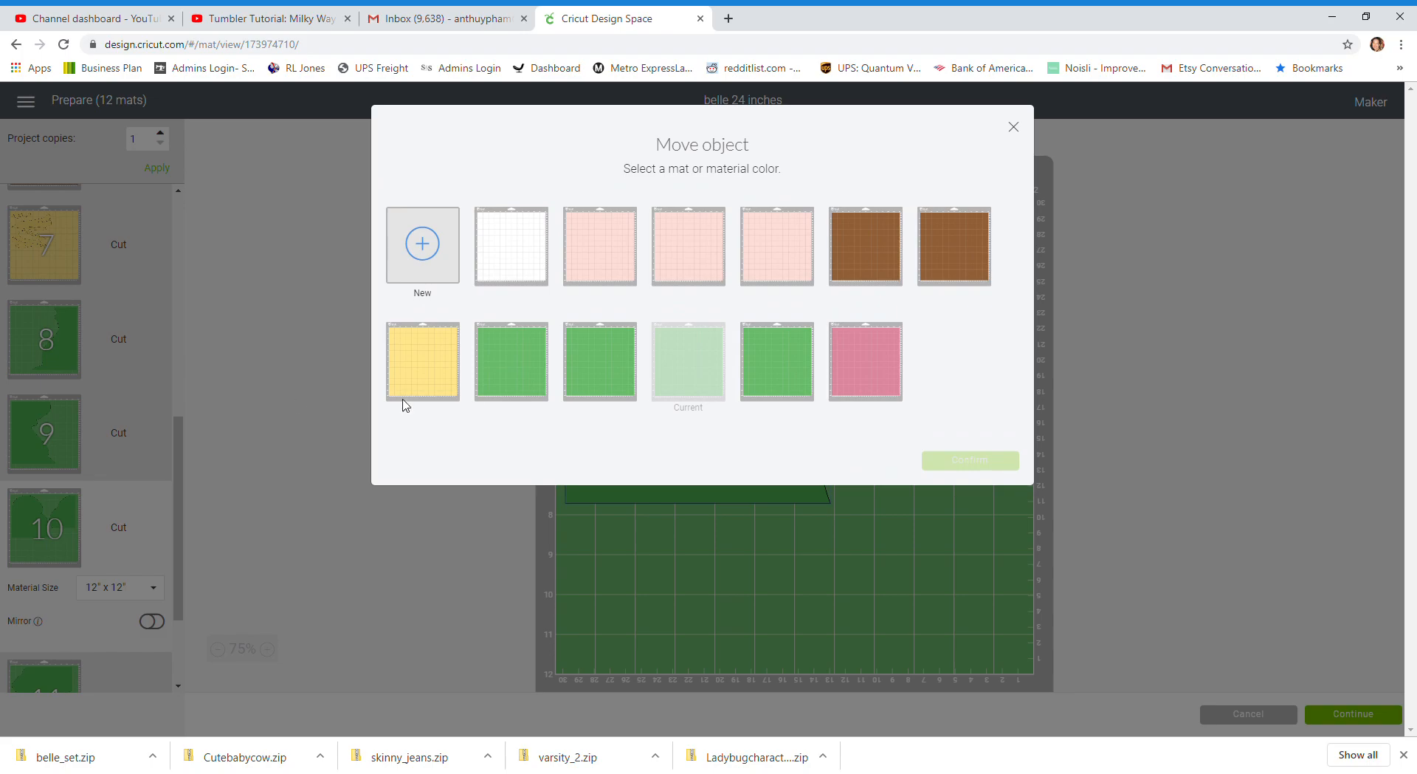
left_click(617, 363)
left_click(949, 469)
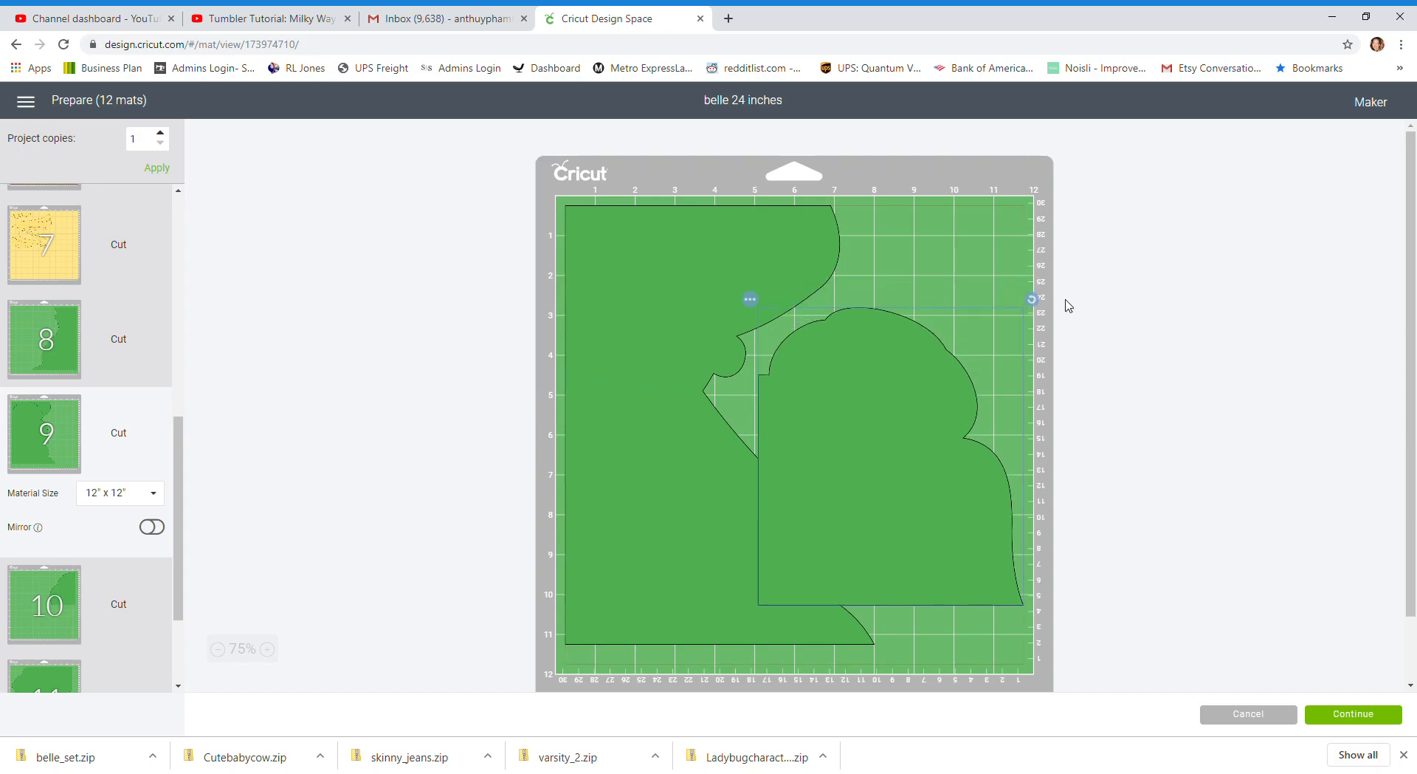
left_click_drag(1032, 299, 803, 473)
left_click_drag(952, 445, 994, 359)
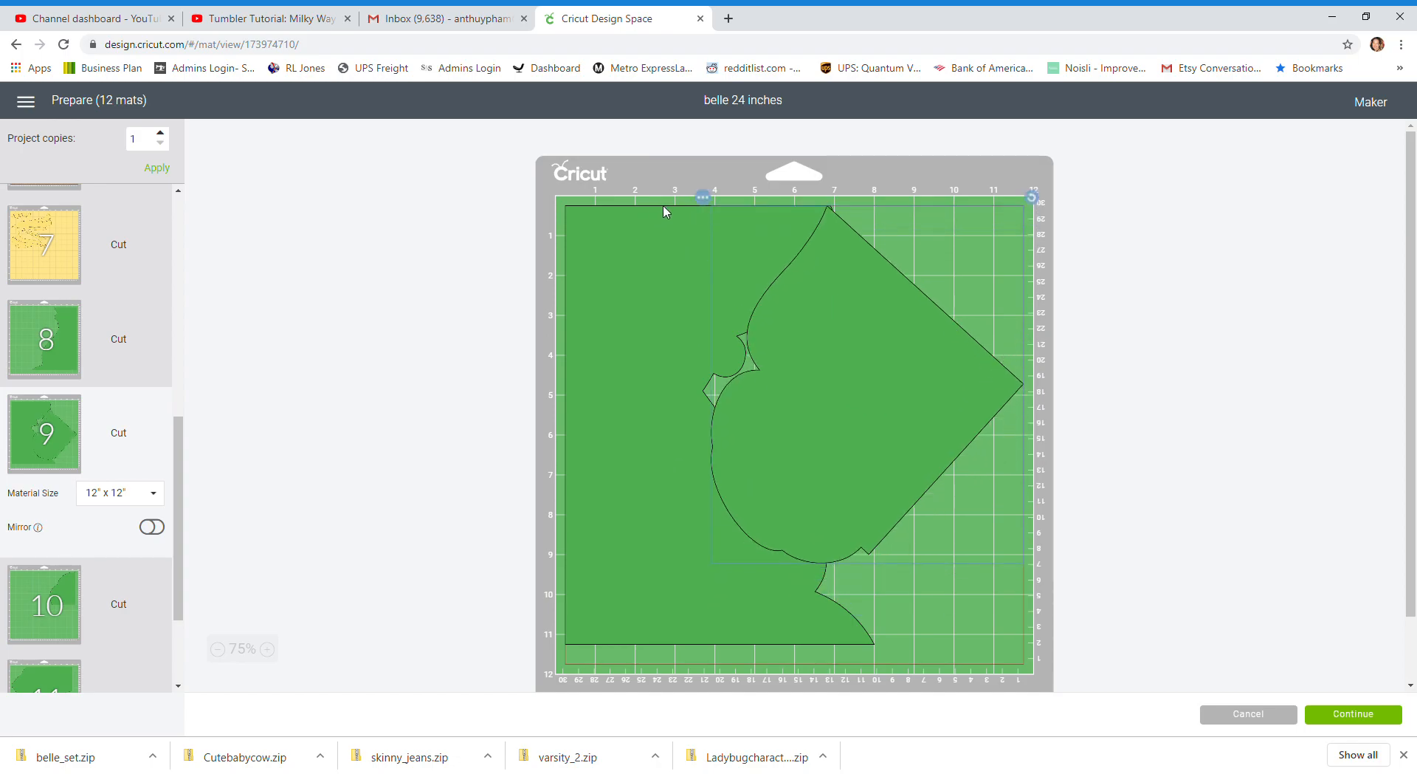
Move that green piece from mat 9 to mat 8, rotate it nearly square and place it in the upper-left corner
left_click(703, 198)
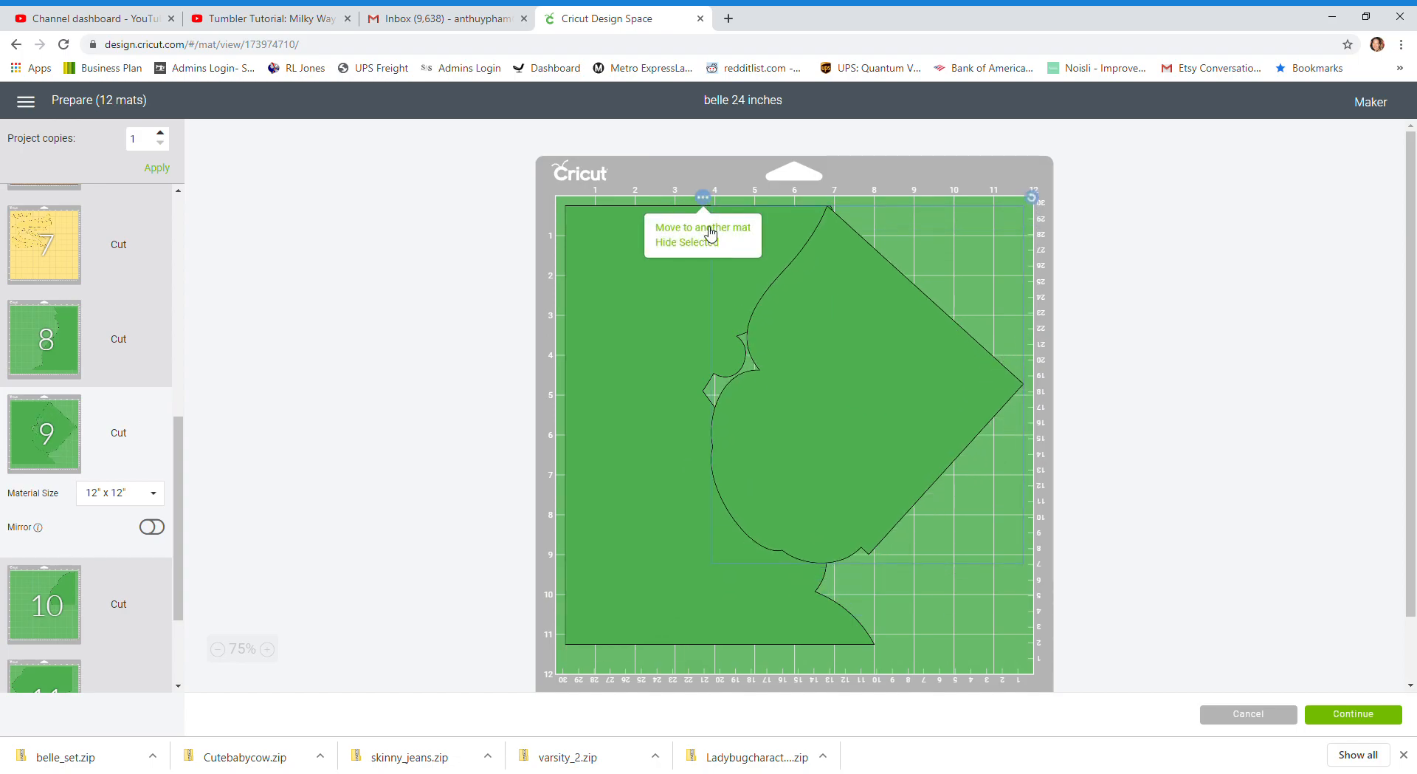
left_click(710, 229)
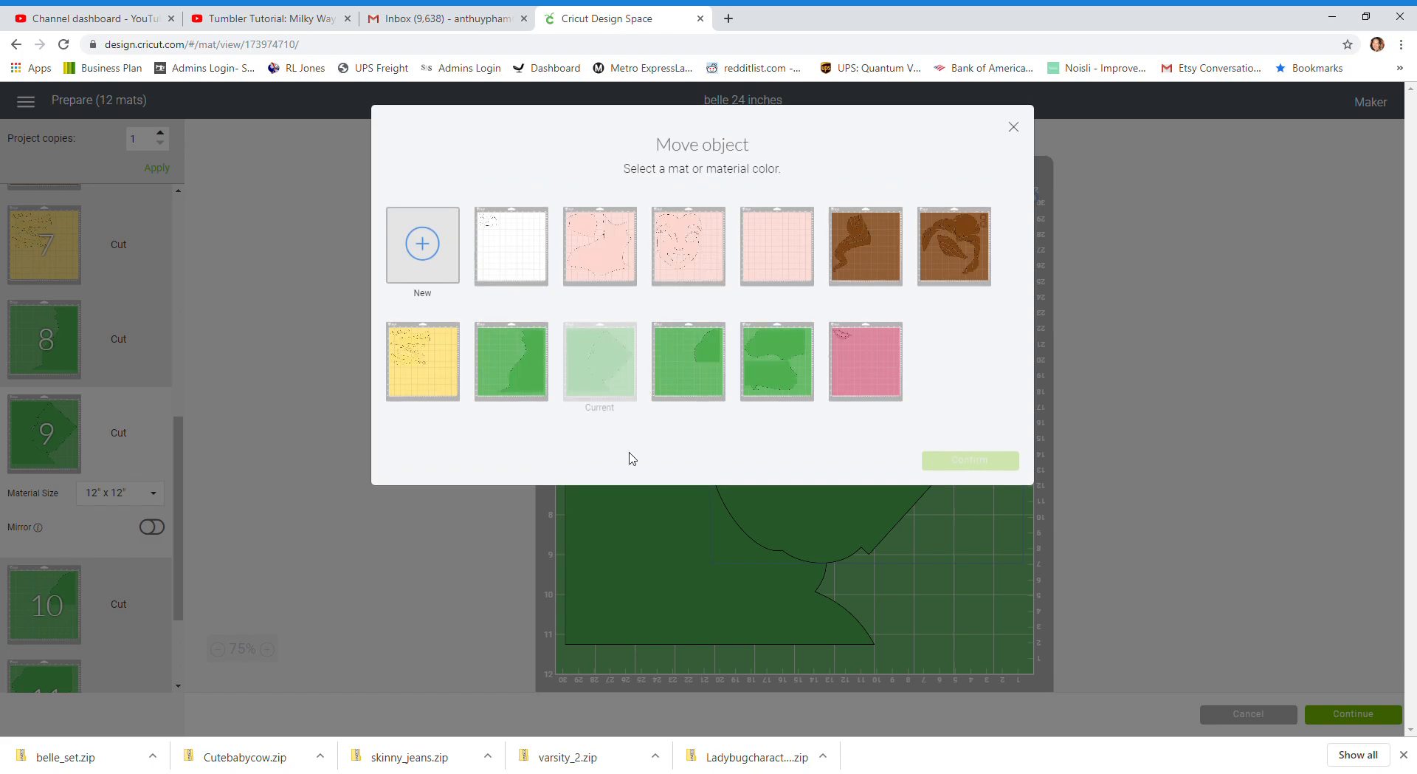
left_click(528, 358)
left_click(992, 462)
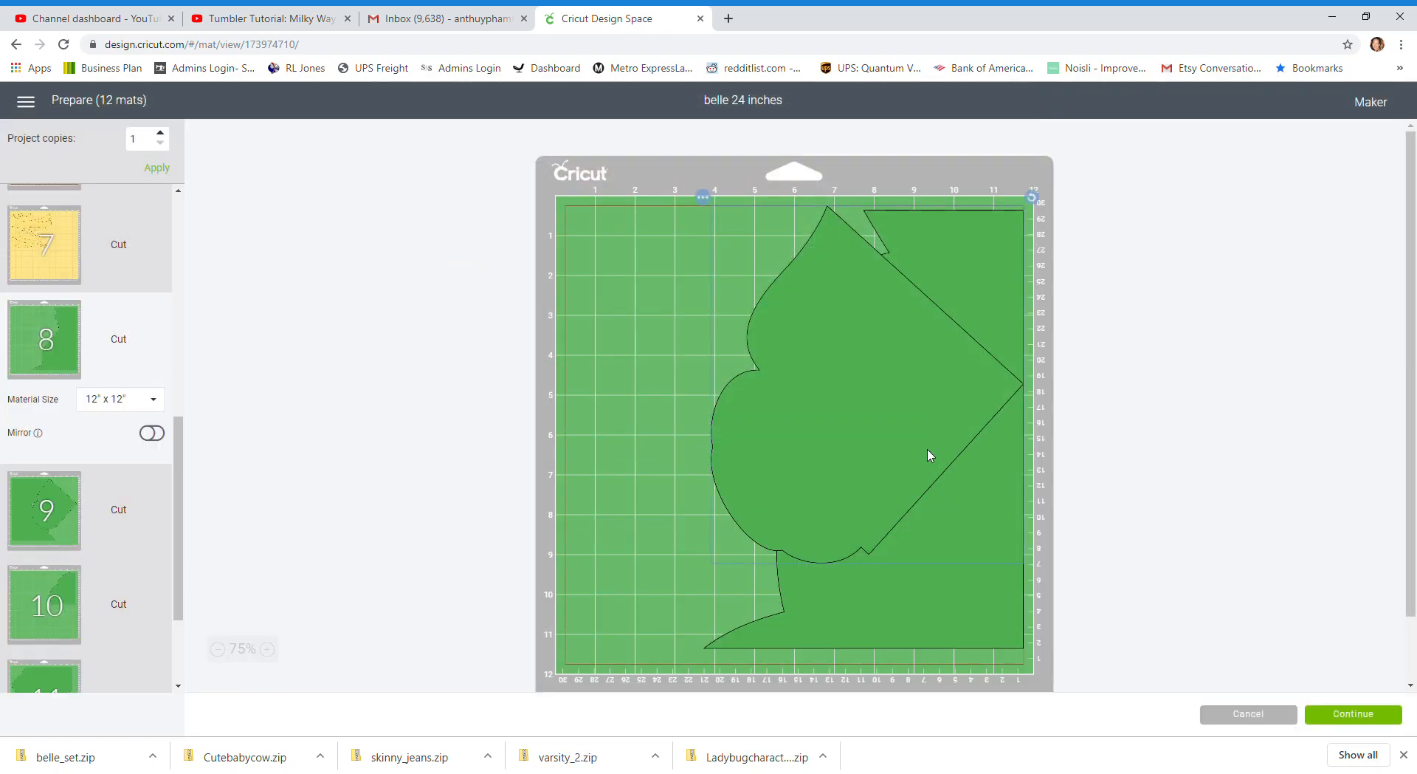
left_click_drag(892, 200, 674, 395)
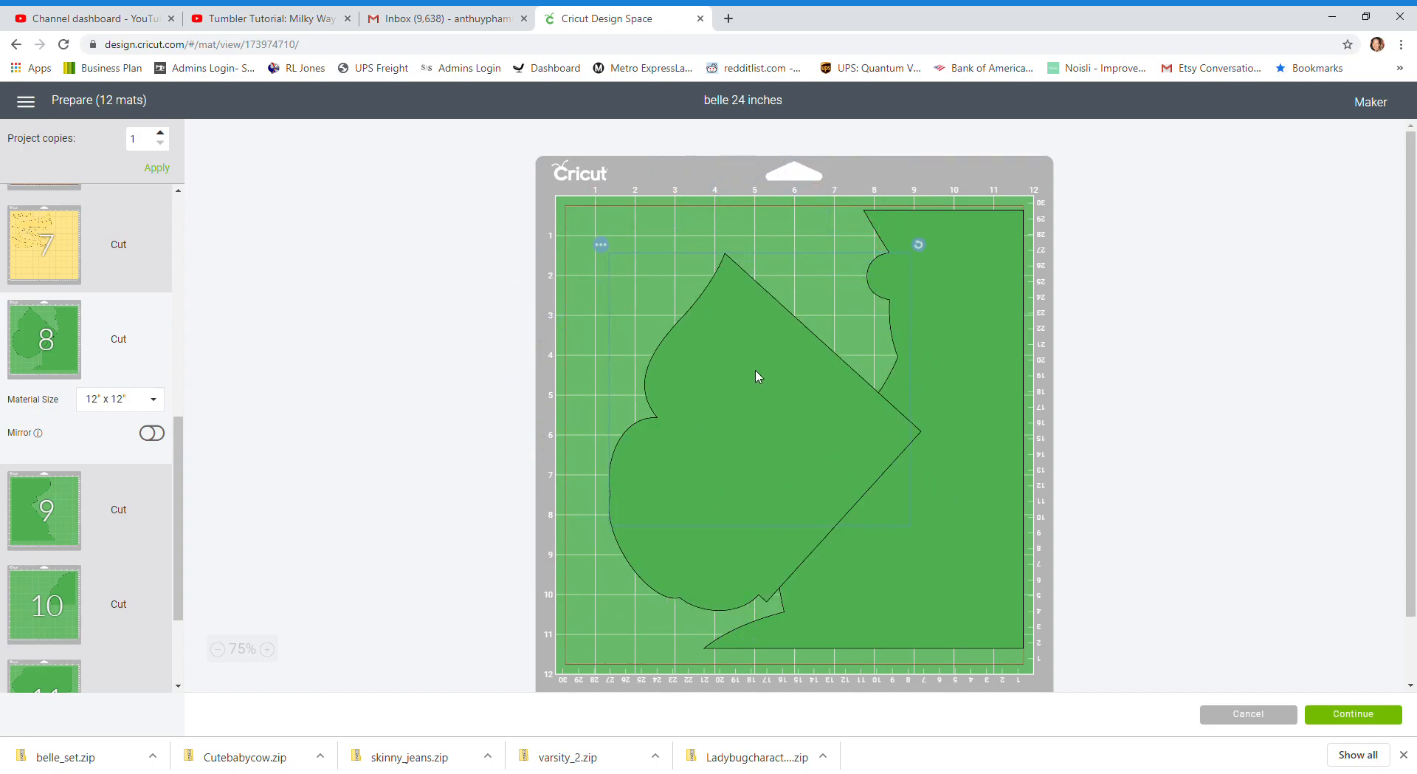
left_click_drag(758, 377, 713, 317)
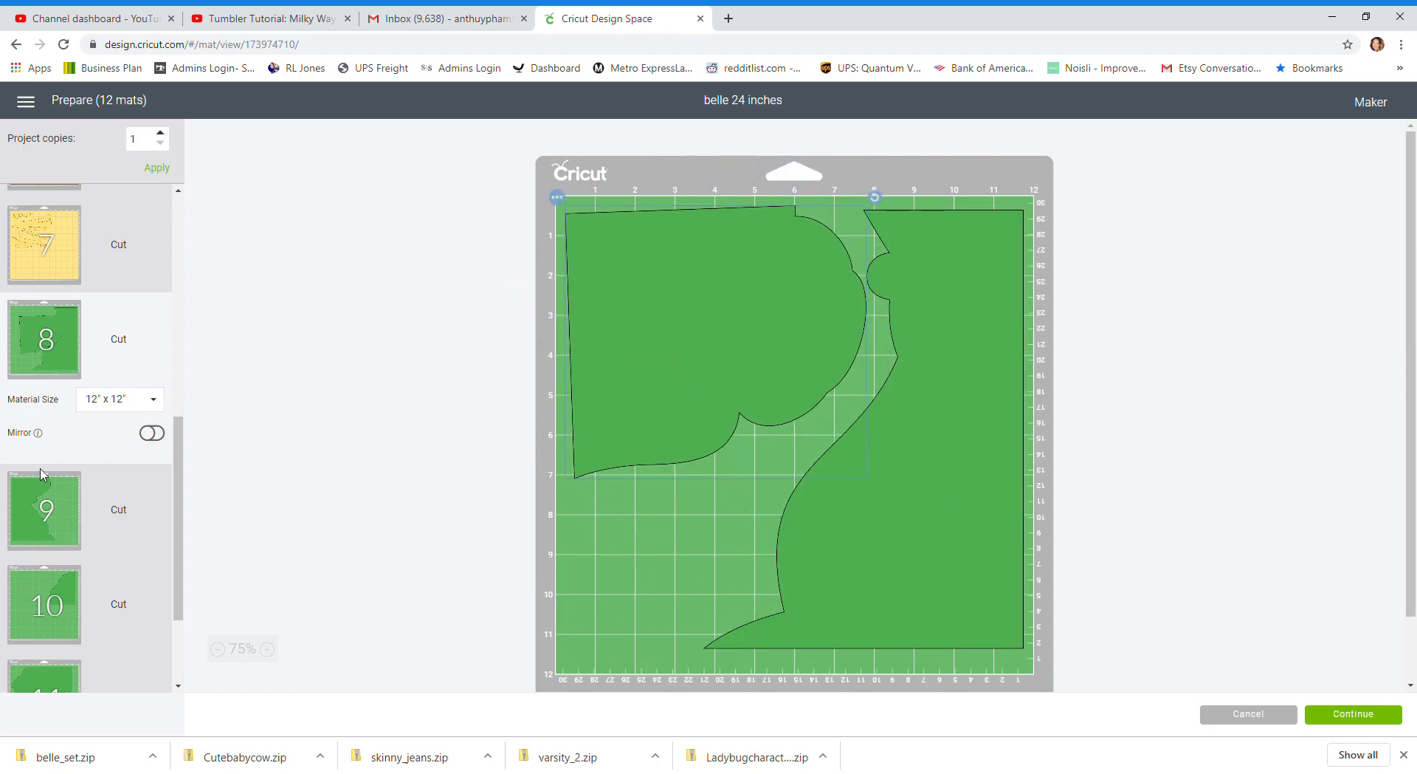
Move the remaining green piece from mat 10 to the free upper-right area of mat 9
left_click(60, 607)
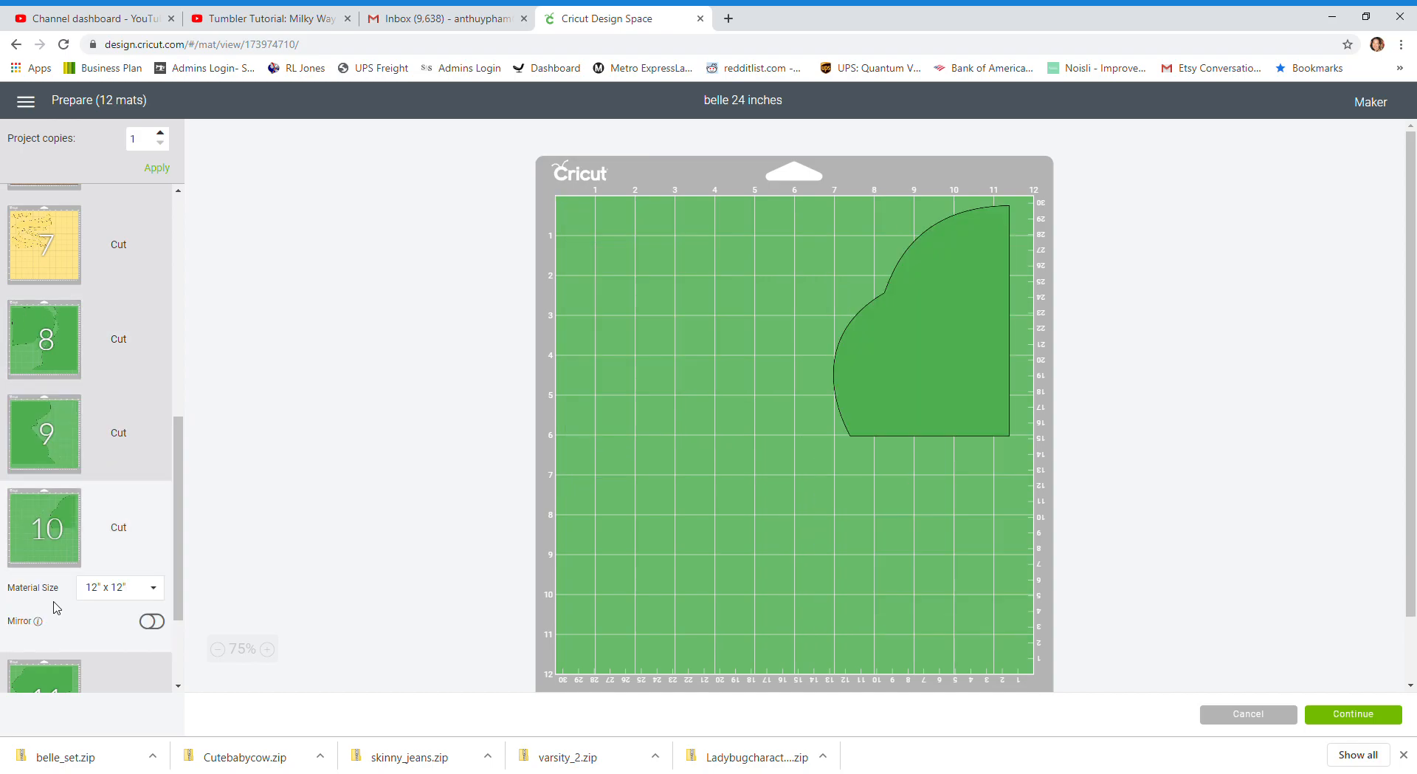
left_click(921, 371)
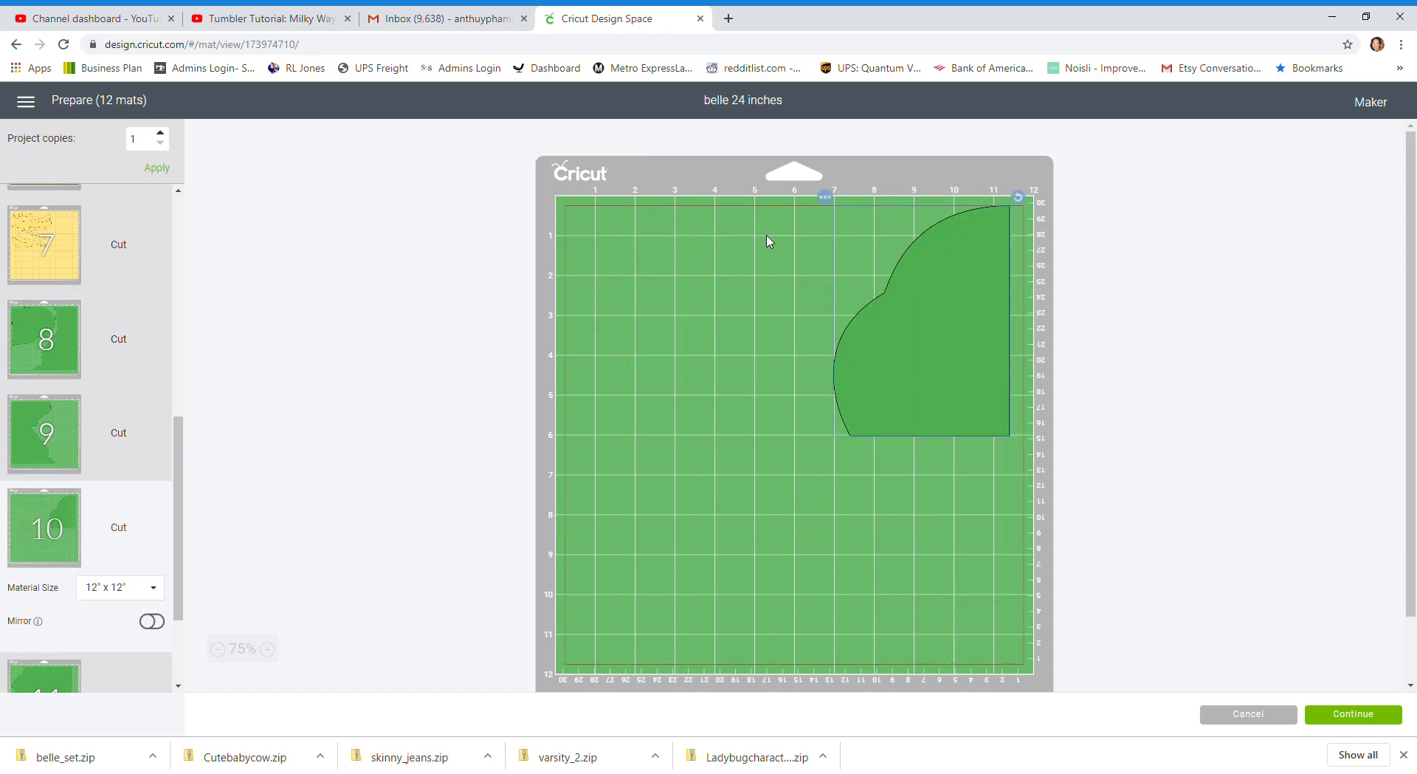
left_click(828, 198)
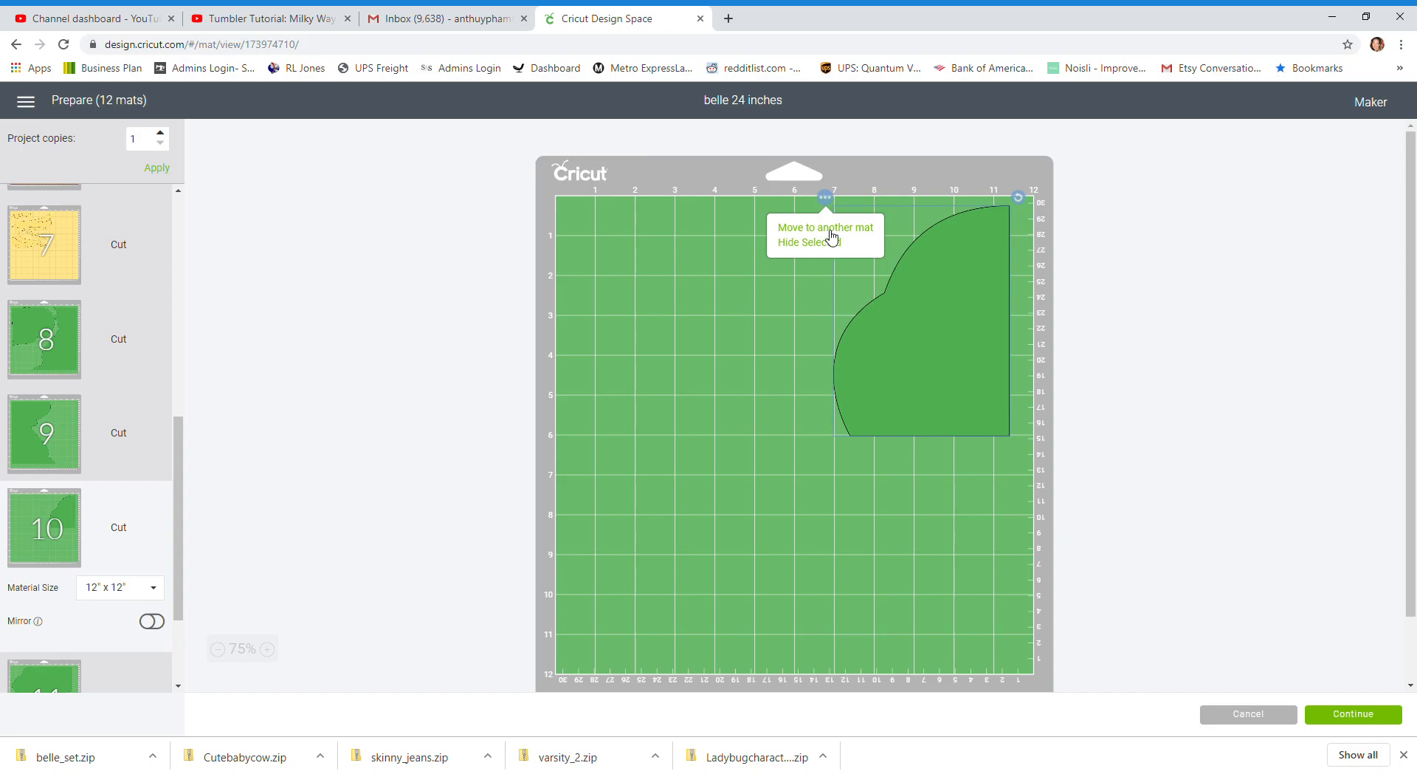
left_click(832, 234)
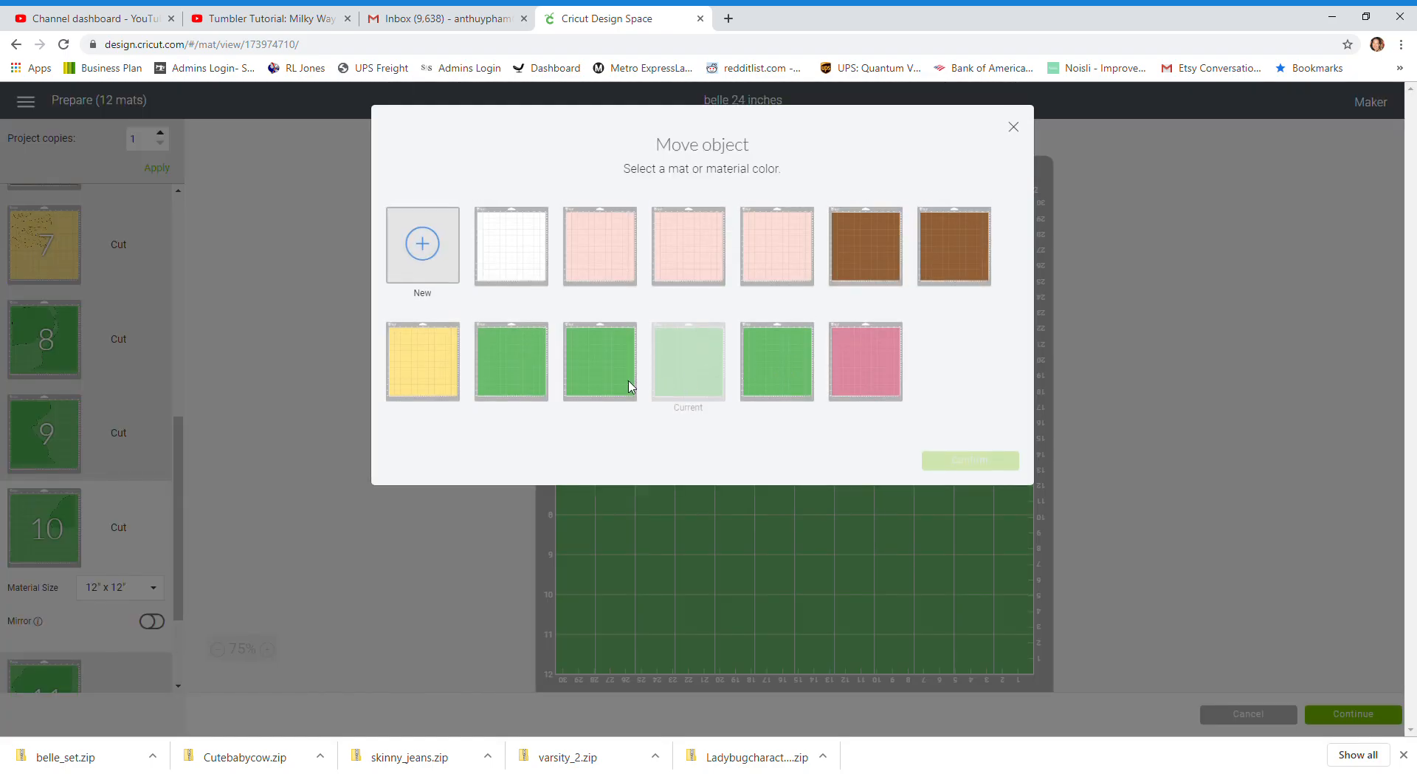
left_click(613, 363)
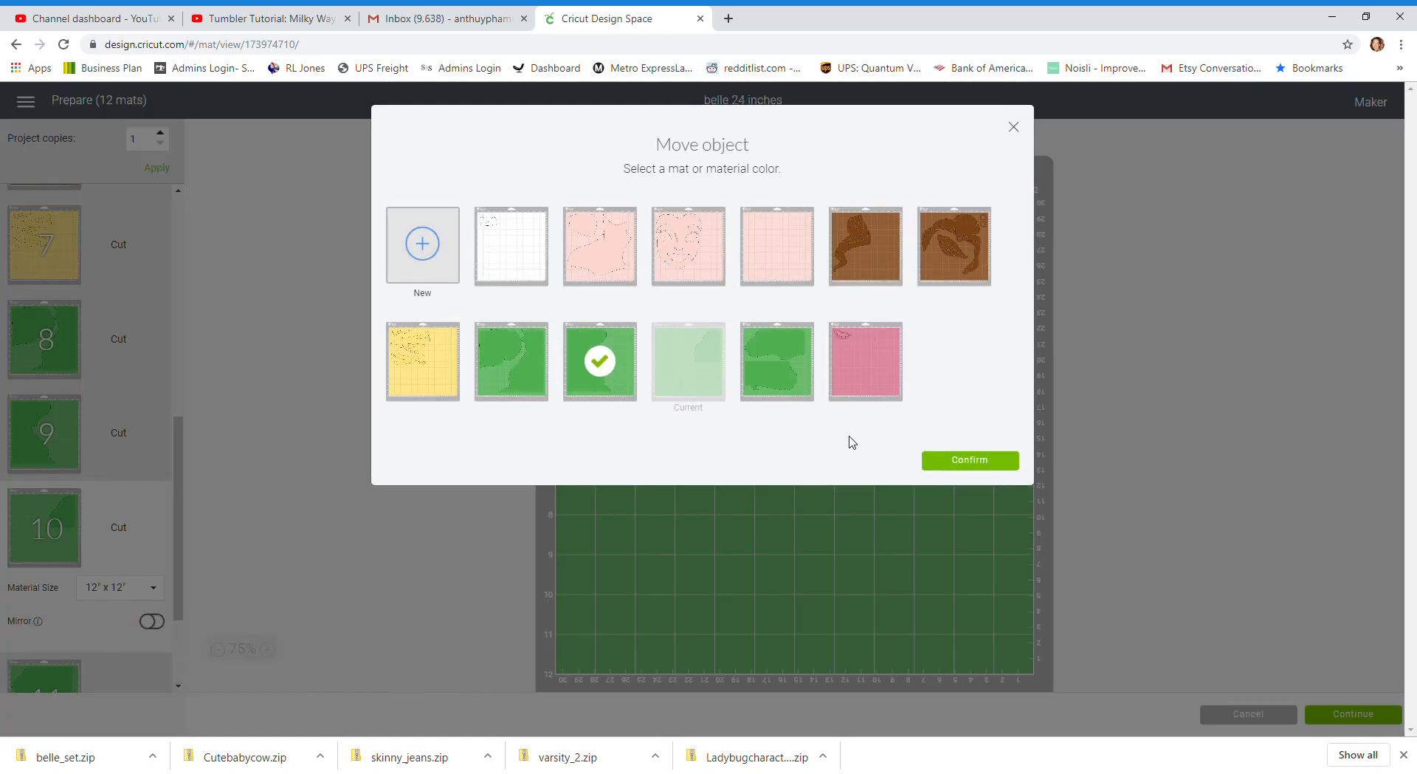
left_click(989, 460)
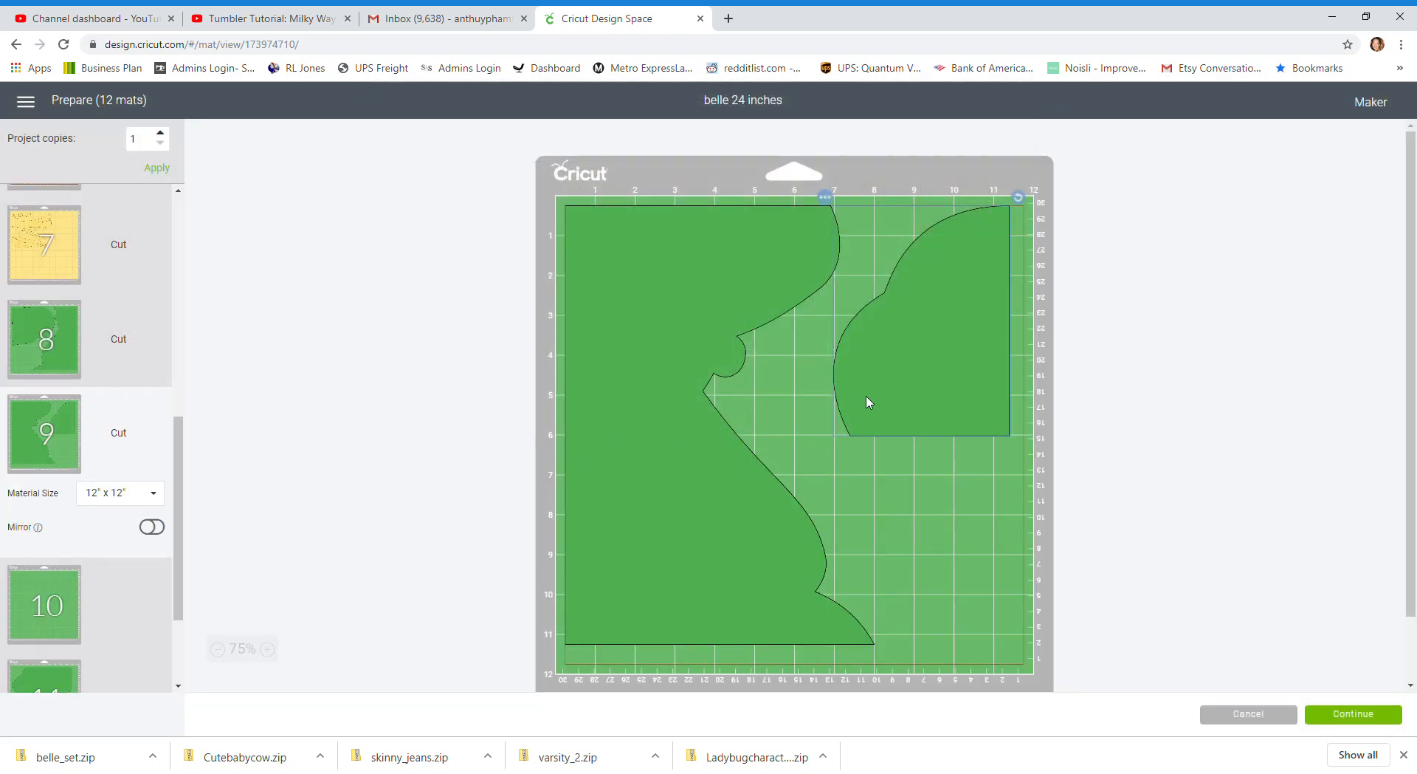
Check the layout of the green pieces on mat 11 and the lips on mat 12
left_click_drag(180, 468, 180, 537)
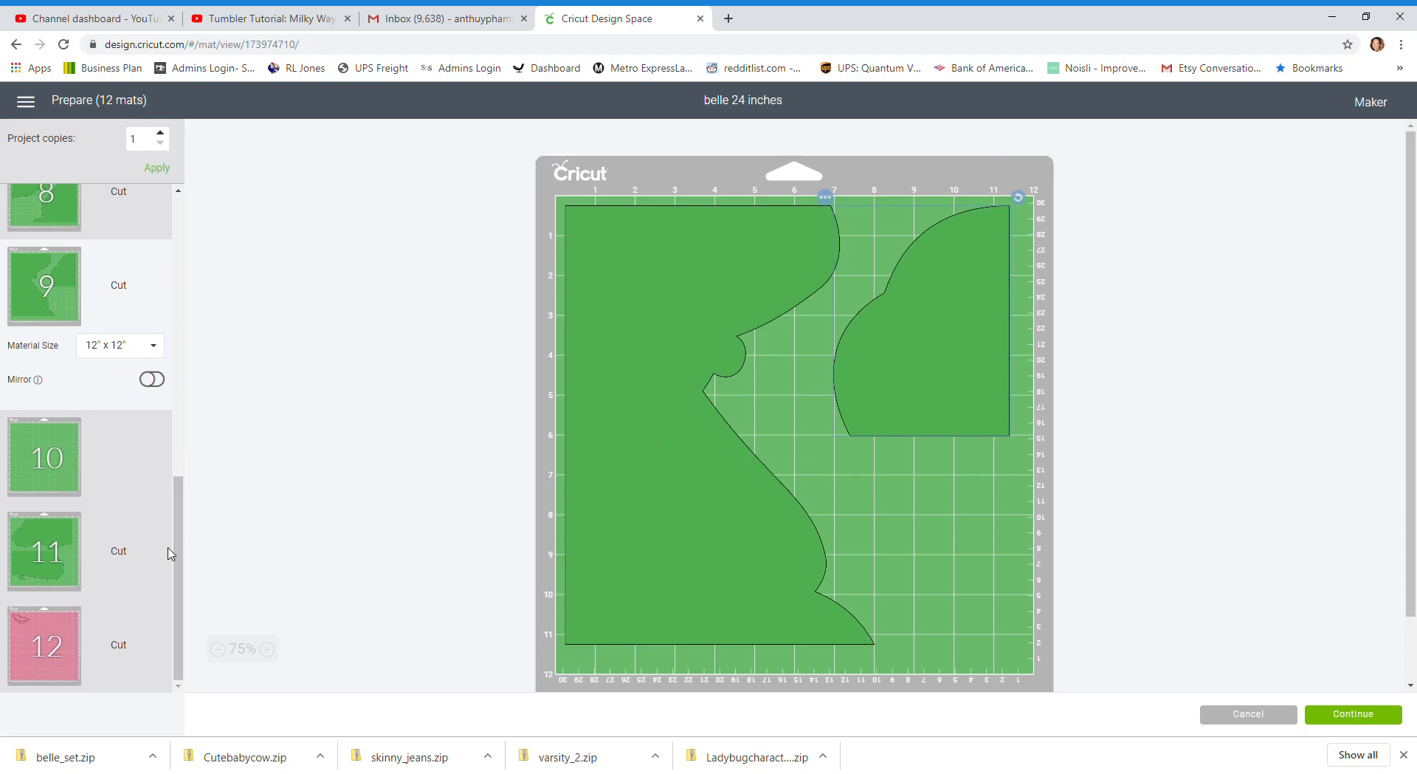
left_click(64, 542)
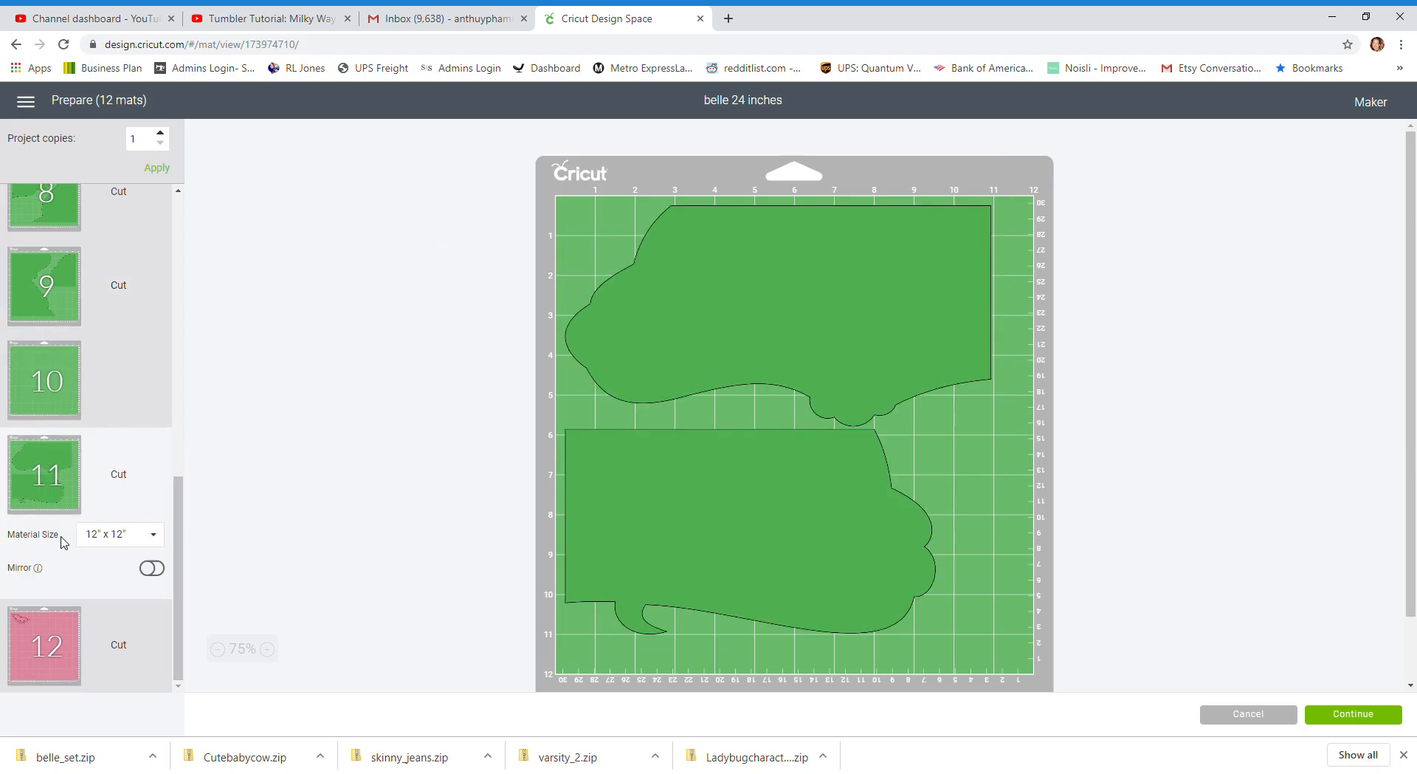
left_click(53, 642)
scroll(66, 583, "up", 9)
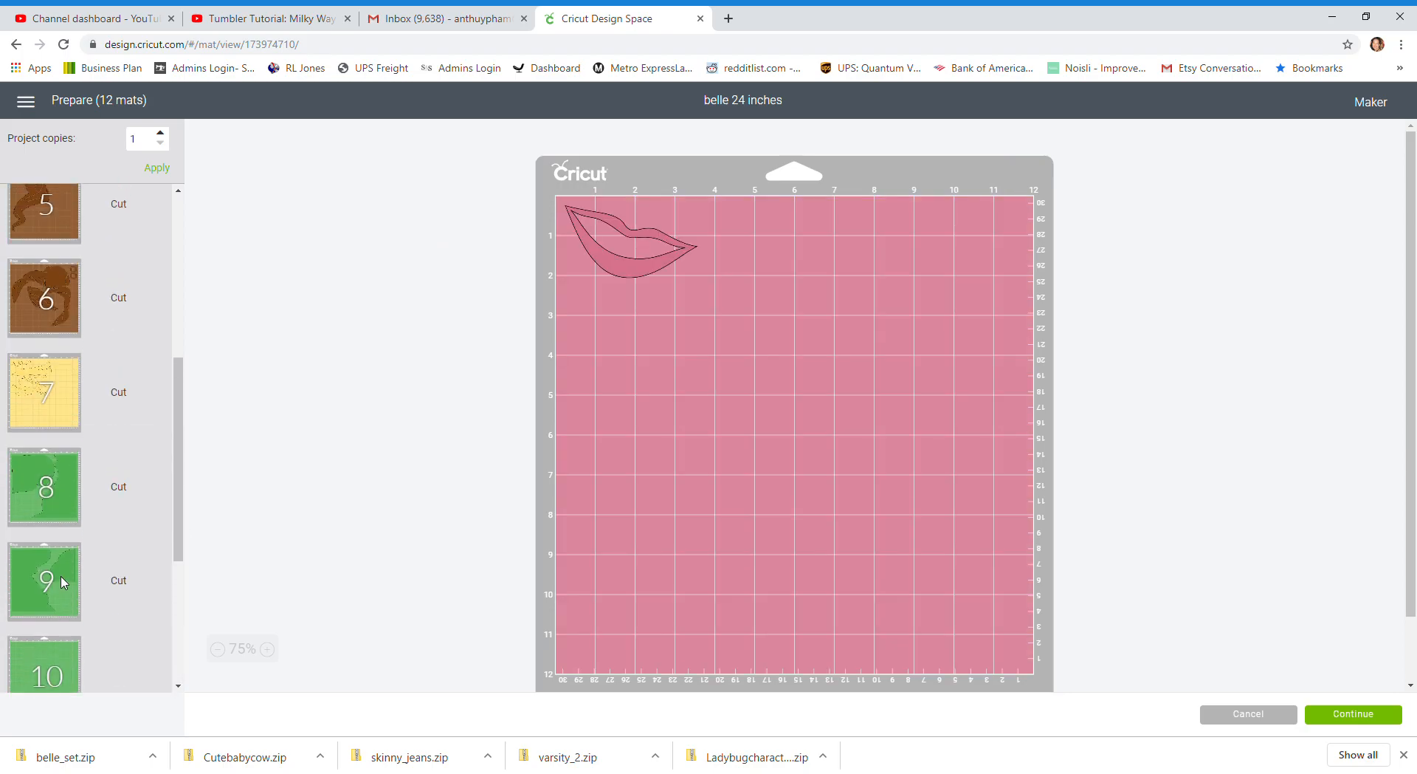